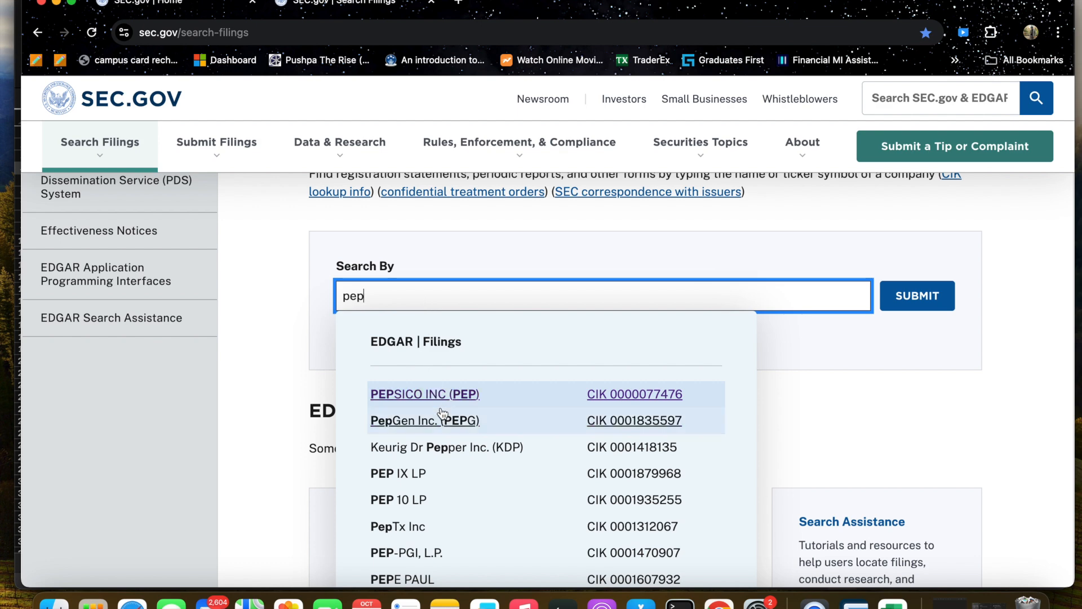
# - Open PepsiCo Inc's (PEP) company page in EDGAR and list all its 10-K and 10-Q filings
pyautogui.click(442, 401)
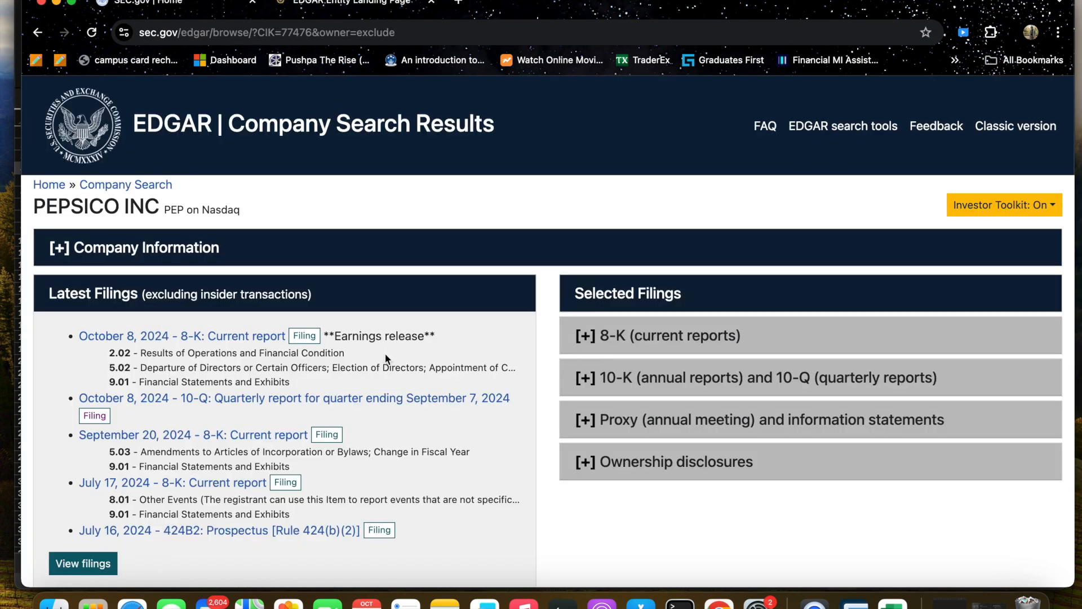
pyautogui.click(614, 395)
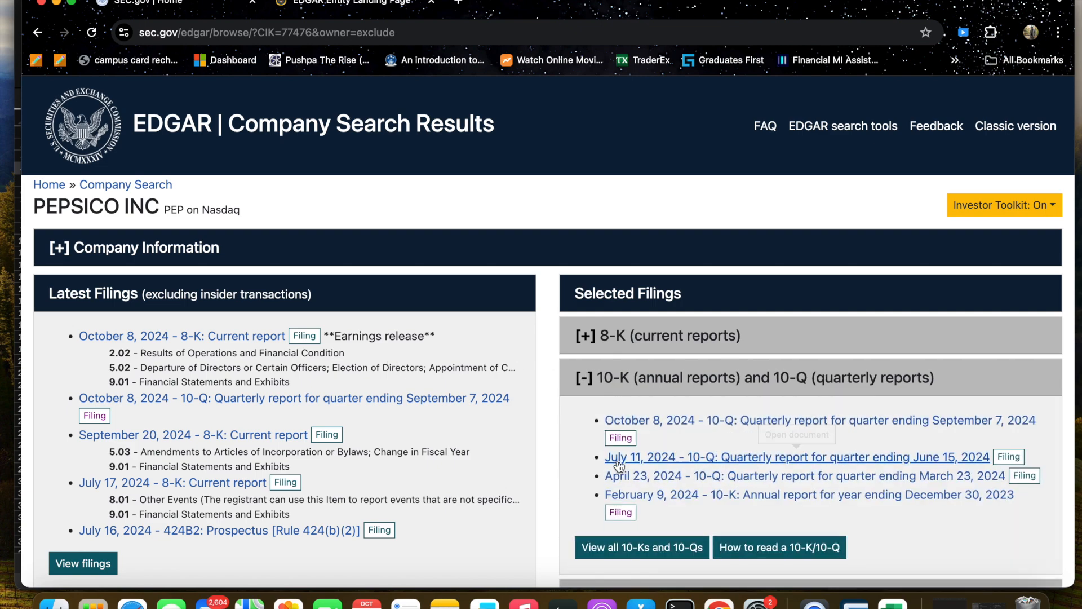
pyautogui.click(614, 550)
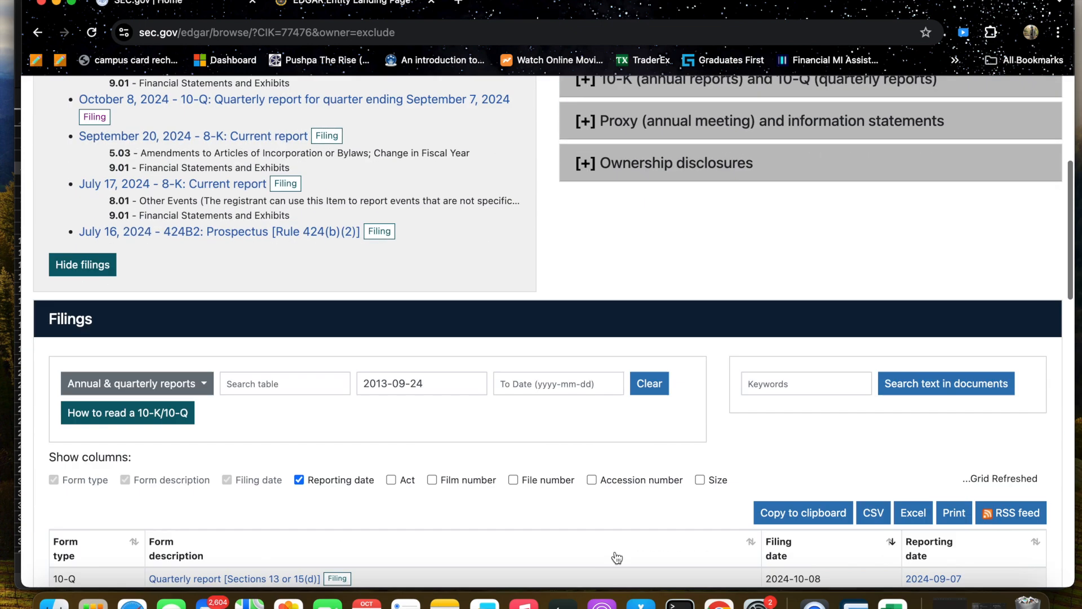
# - Open the interactive data of PepsiCo's 10-K annual report filed on 2024-02-09
pyautogui.scroll(1, 349, 414)
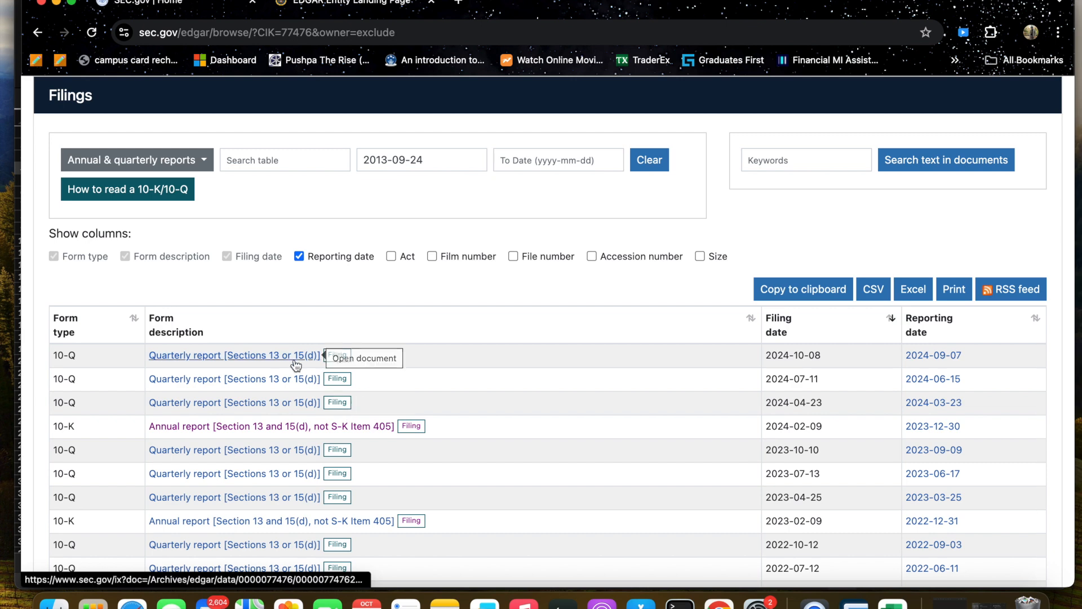
pyautogui.click(410, 426)
pyautogui.click(86, 326)
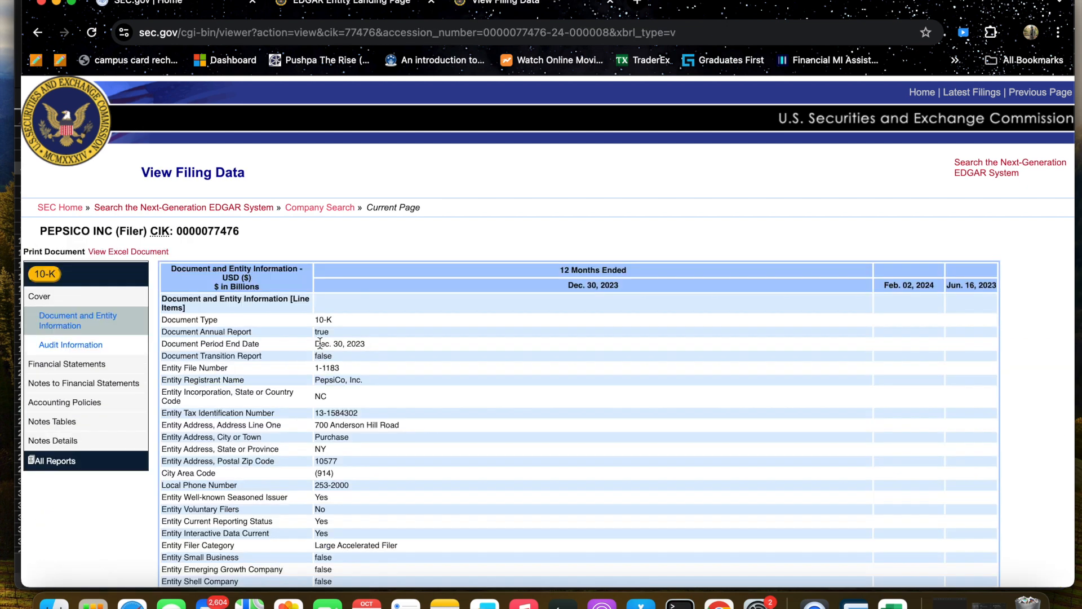
# - Display the Consolidated Statement of Income from the filing's financial statements
pyautogui.scroll(-5, 169, 282)
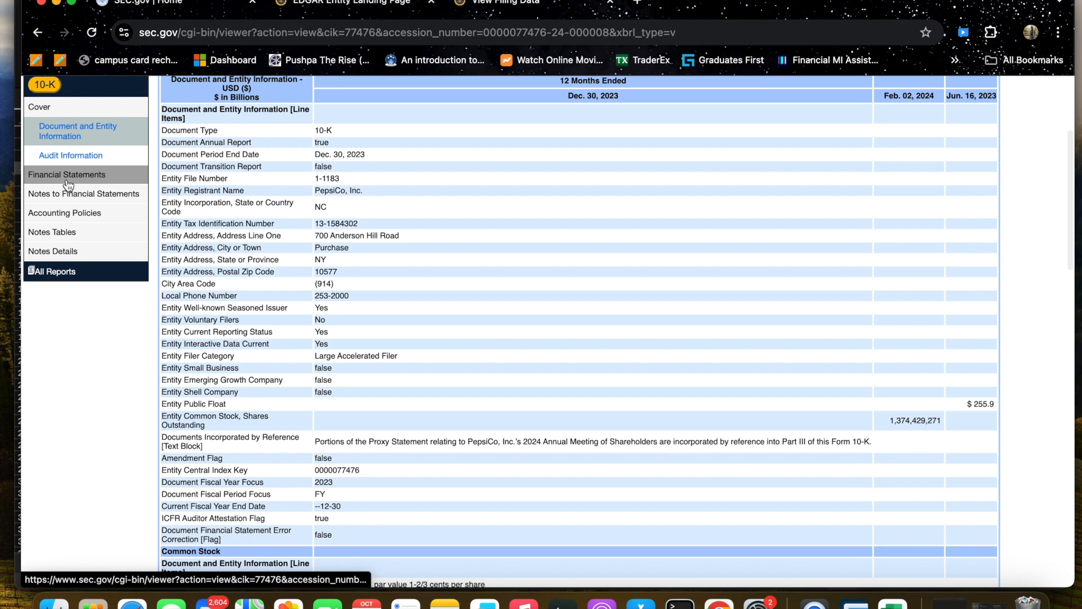
pyautogui.click(64, 174)
pyautogui.click(120, 376)
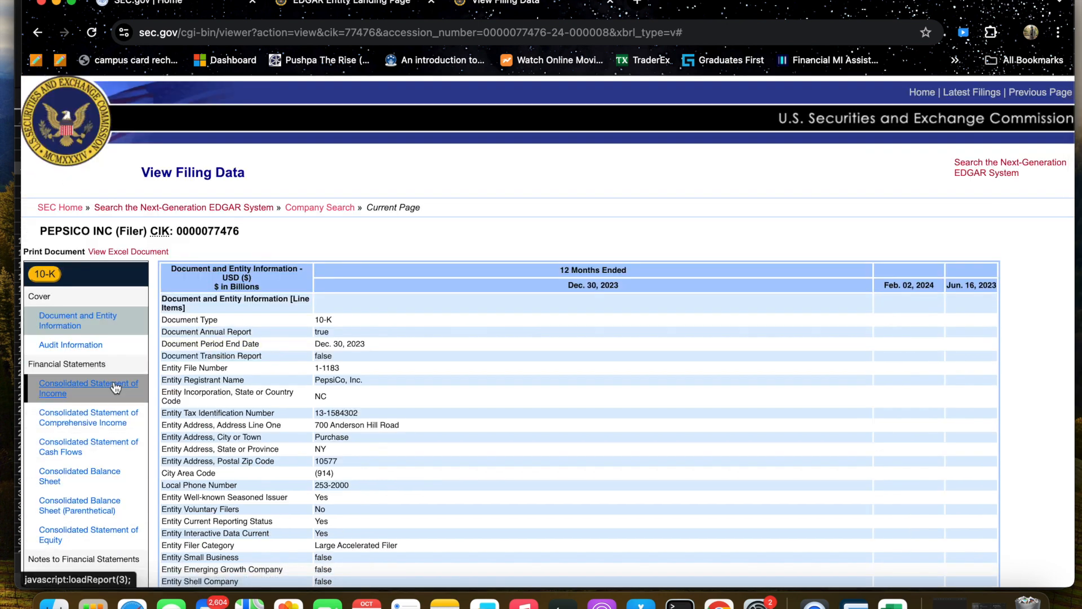
pyautogui.scroll(-3, 210, 255)
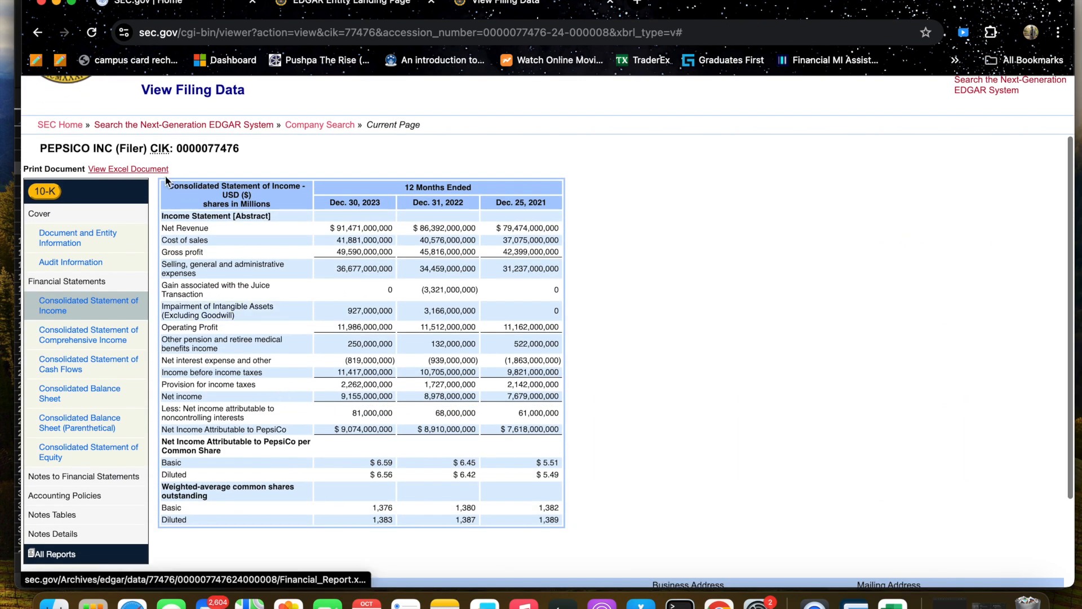
# - Copy the entire income statement table and switch to the Ratios workbook in Excel
pyautogui.moveTo(163, 213); pyautogui.dragTo(495, 539)
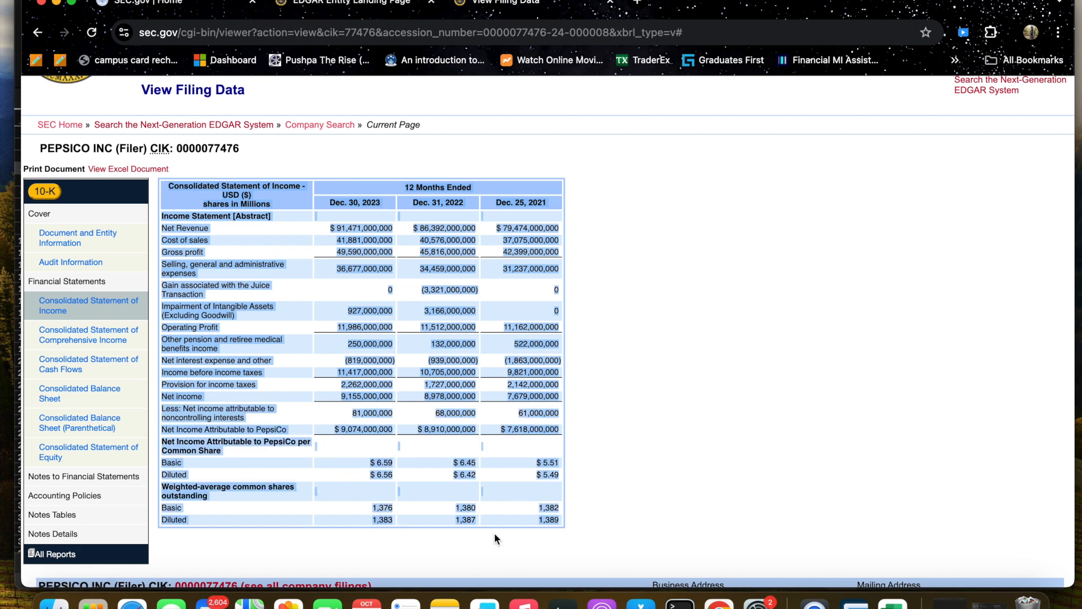
pyautogui.rightClick(541, 513)
pyautogui.click(564, 369)
pyautogui.hotkey('ctrl', 'Up')
pyautogui.click(647, 432)
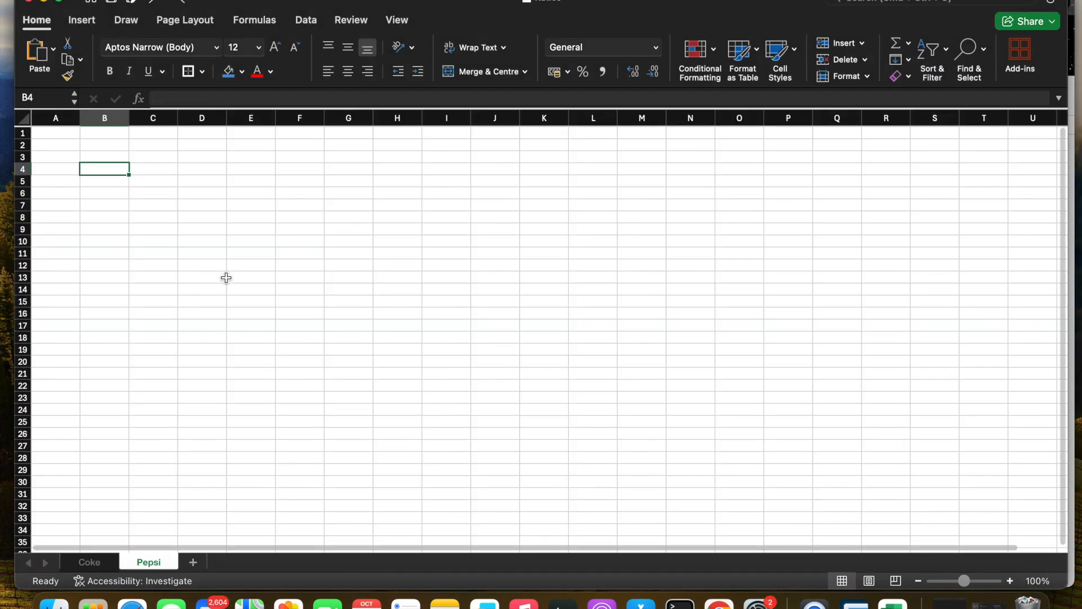
# - Paste the income statement into the Pepsi sheet starting at cell B3 and fit column B to its contents
pyautogui.rightClick(104, 155)
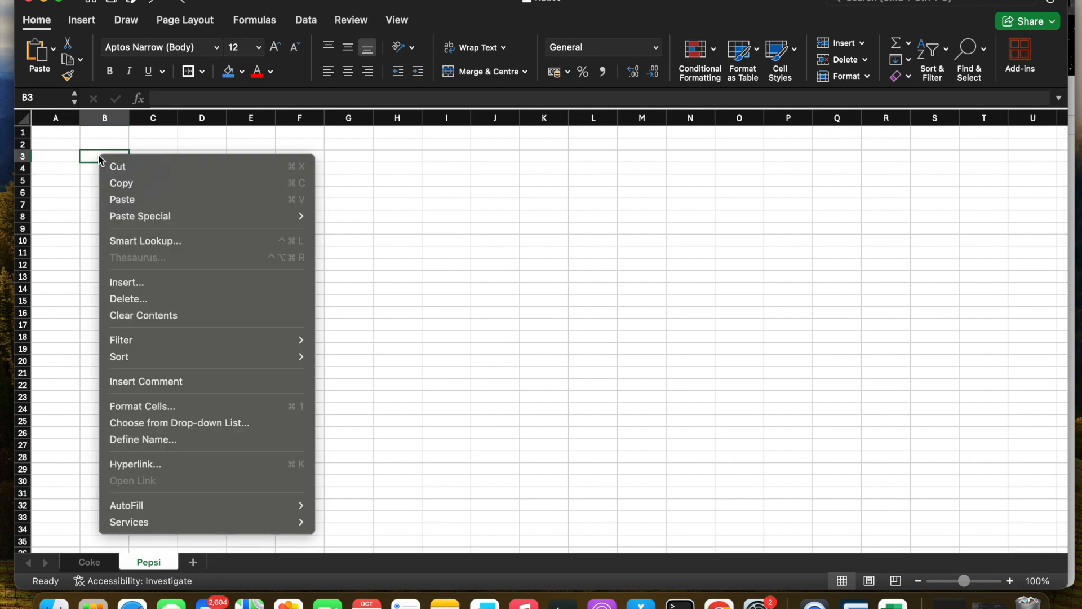
pyautogui.click(135, 199)
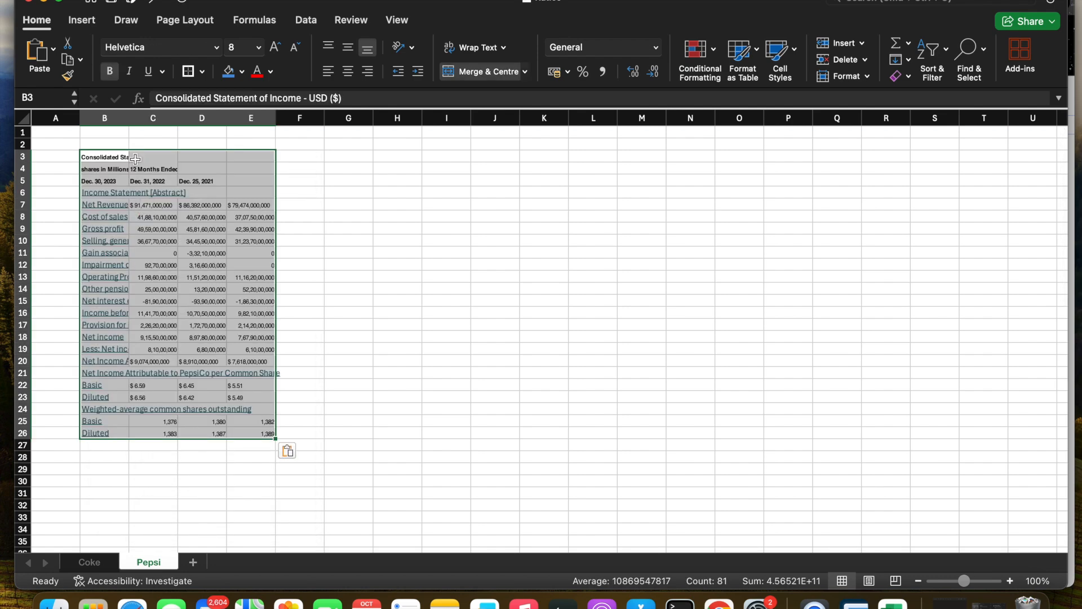
pyautogui.doubleClick(128, 118)
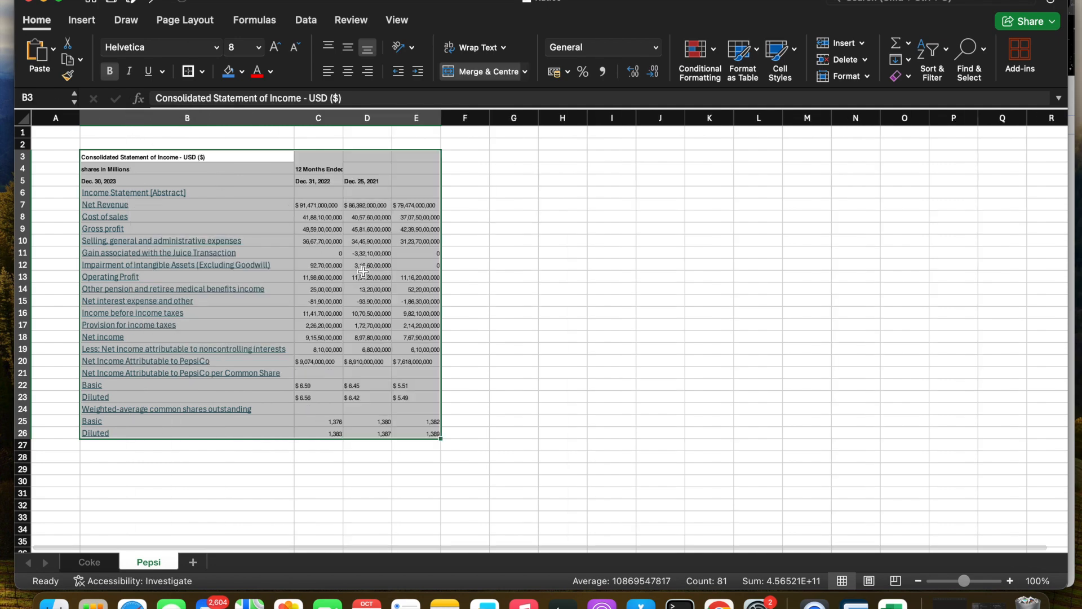
pyautogui.click(486, 325)
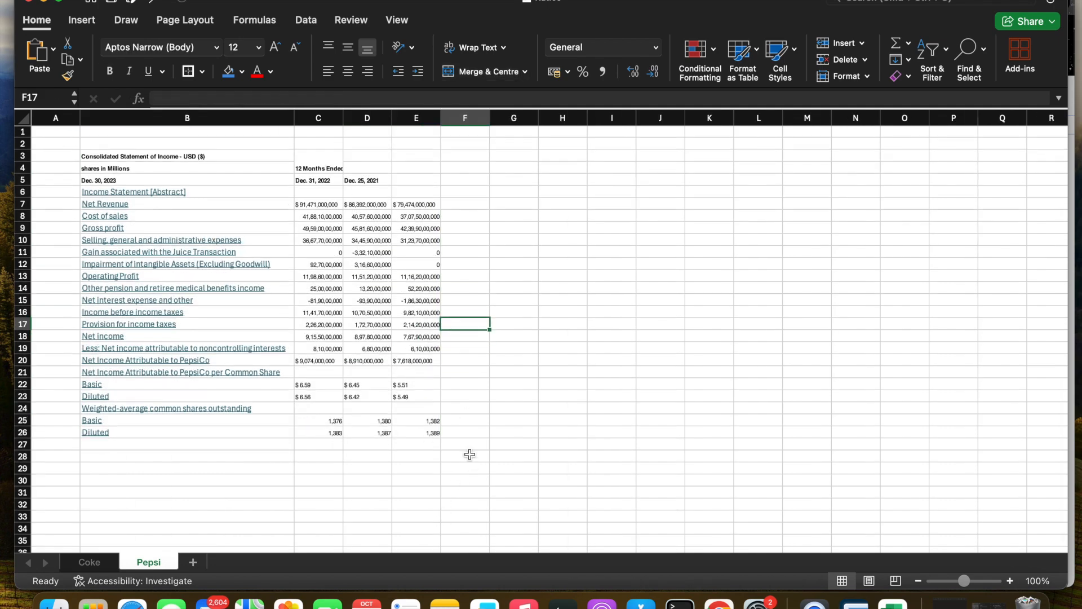
# - Switch back to the filing in the browser, open the Consolidated Balance Sheet and select its whole table for copying
pyautogui.hotkey('ctrl', 'Up')
pyautogui.click(365, 228)
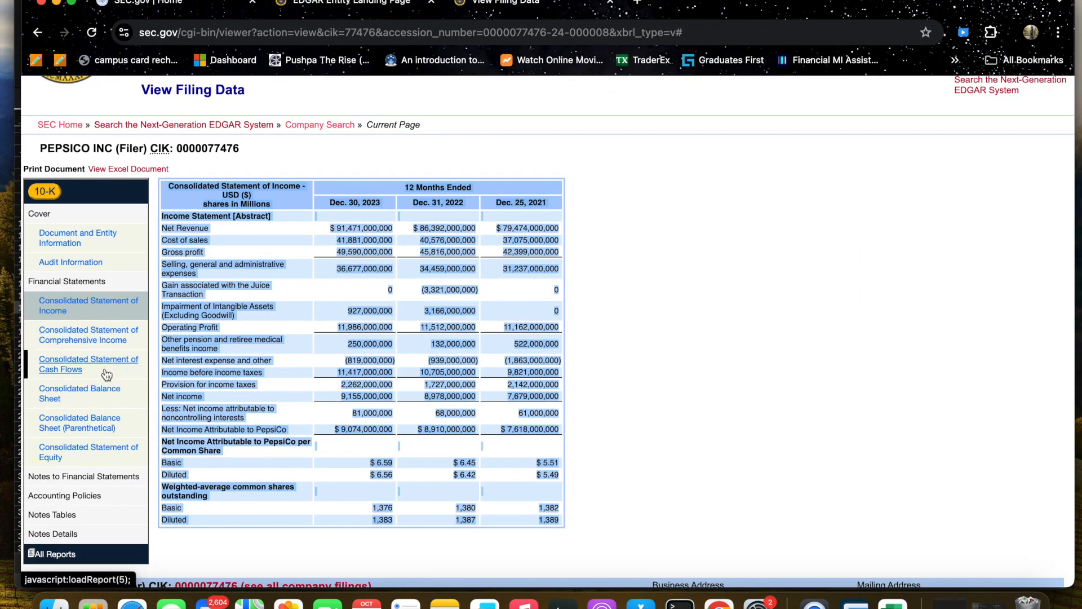
pyautogui.click(102, 402)
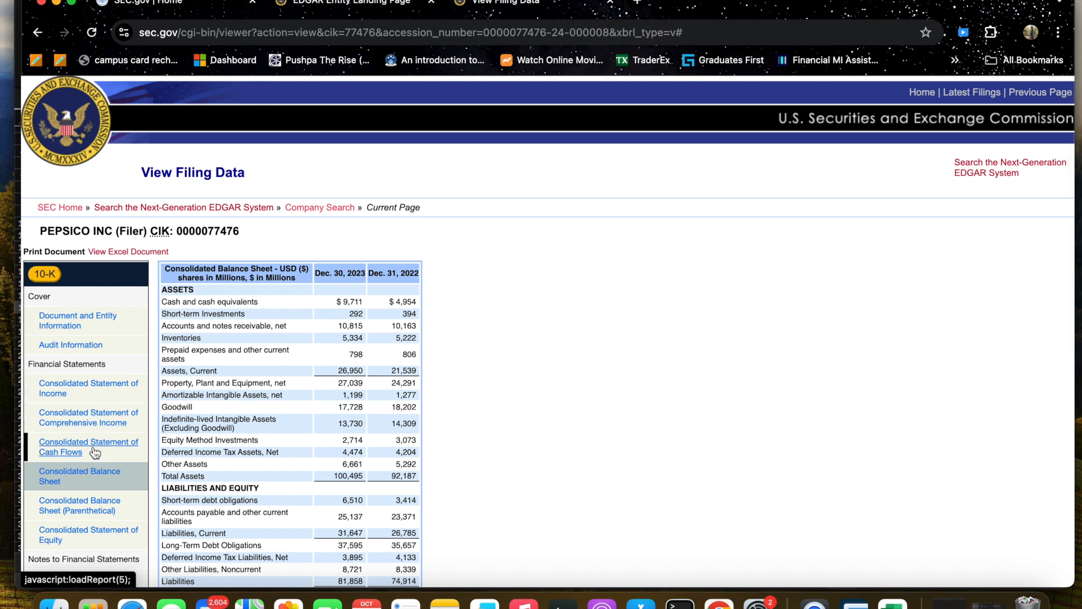
pyautogui.moveTo(167, 274); pyautogui.dragTo(440, 437)
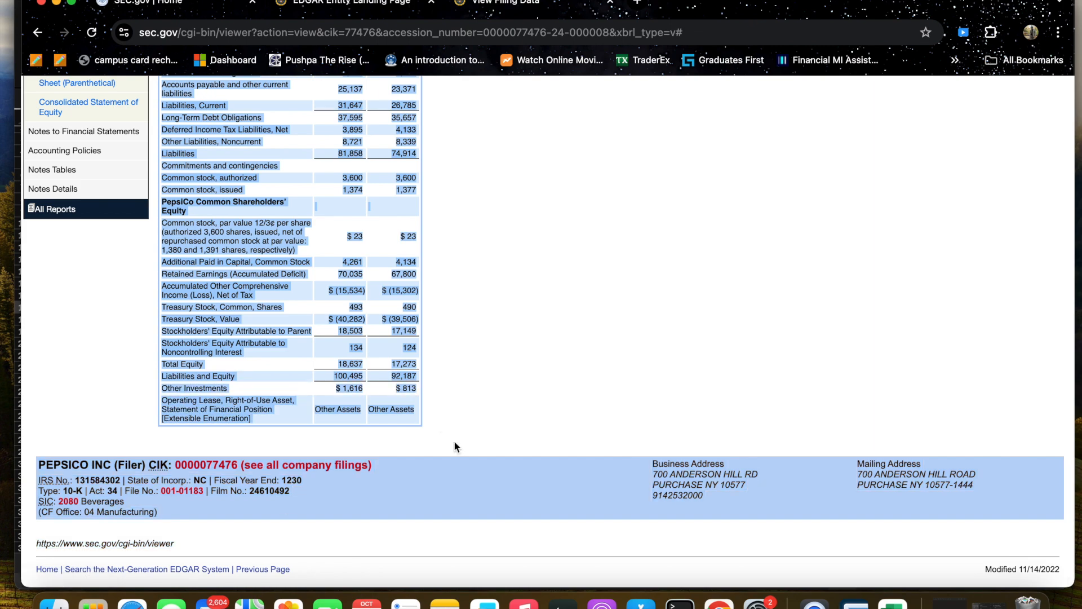
# - Paste the copied balance sheet into the Pepsi sheet of the Ratios workbook in Excel, starting at cell B30
pyautogui.hotkey('ctrl', 'Up')
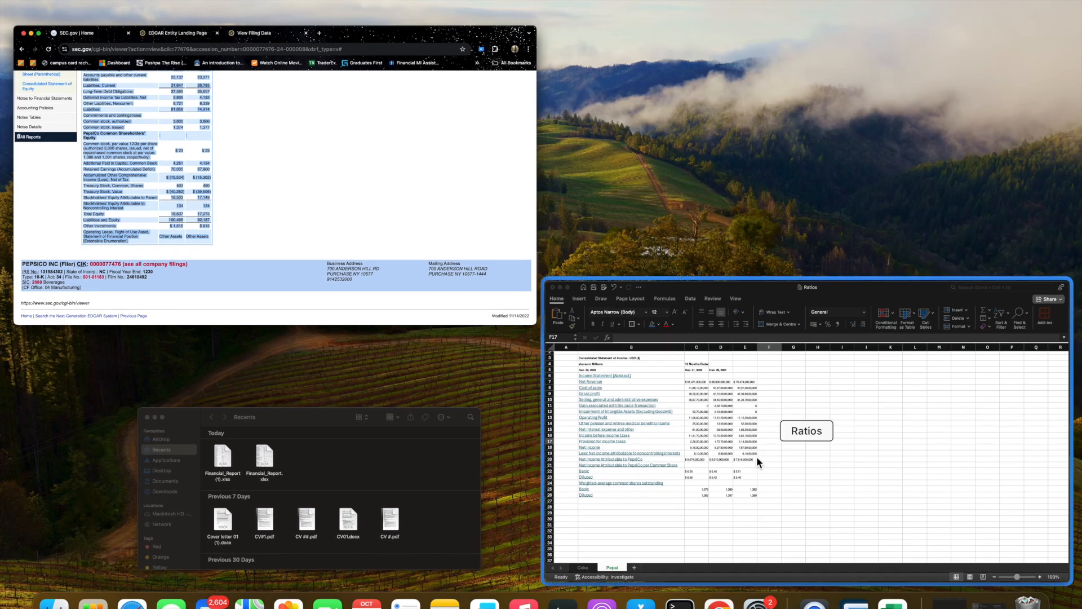
pyautogui.click(756, 451)
pyautogui.scroll(-3, 256, 398)
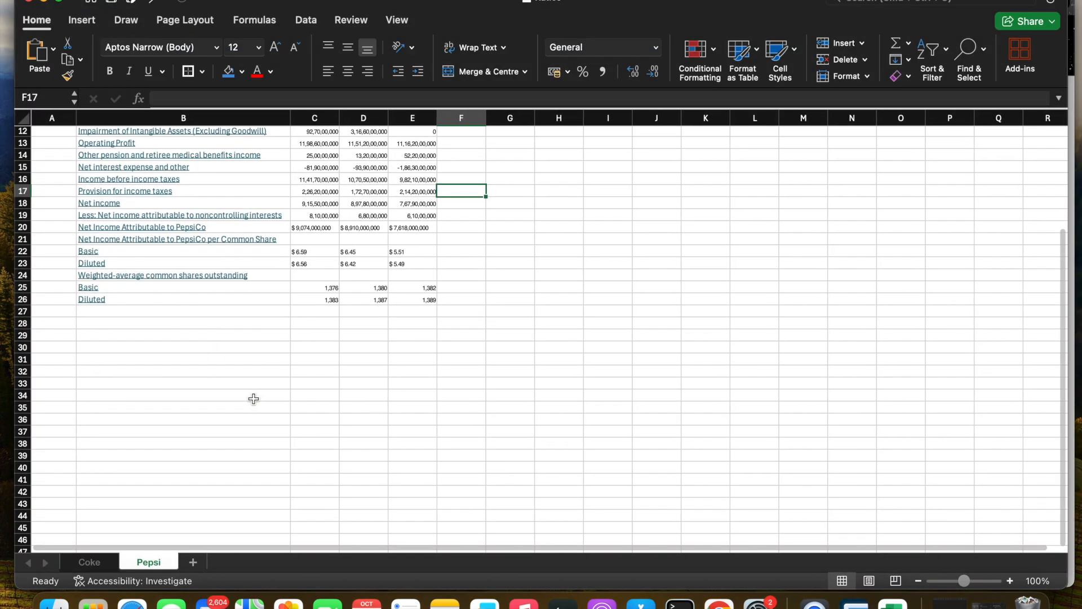
pyautogui.click(101, 336)
pyautogui.click(87, 347)
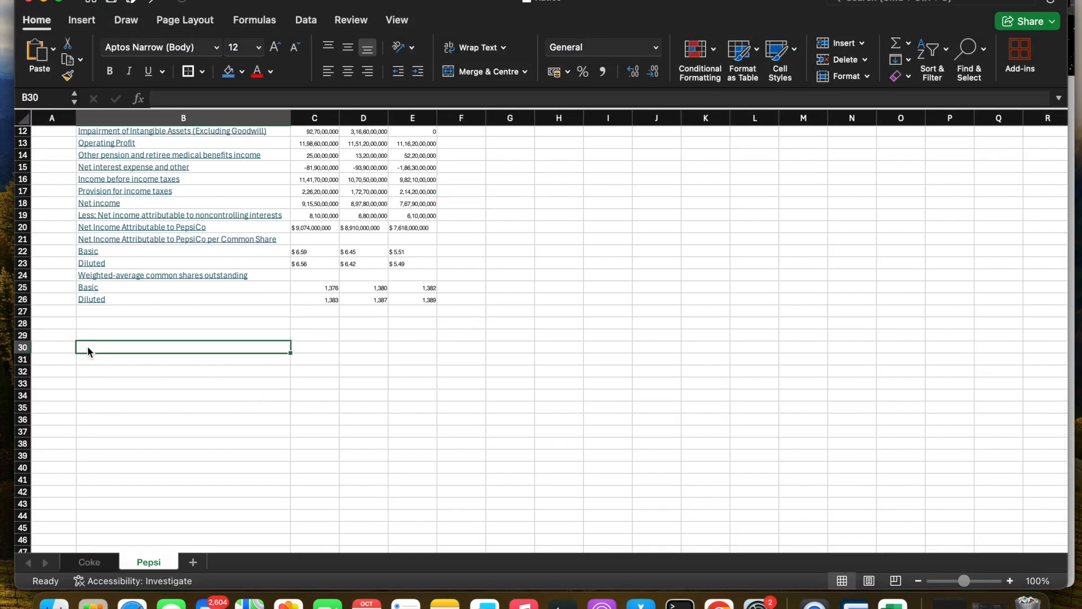
pyautogui.rightClick(87, 348)
pyautogui.click(118, 253)
# - Replace the income statement's date headings in C5:E5 with the years 2023, 2022 and 2021
pyautogui.scroll(4, 239, 367)
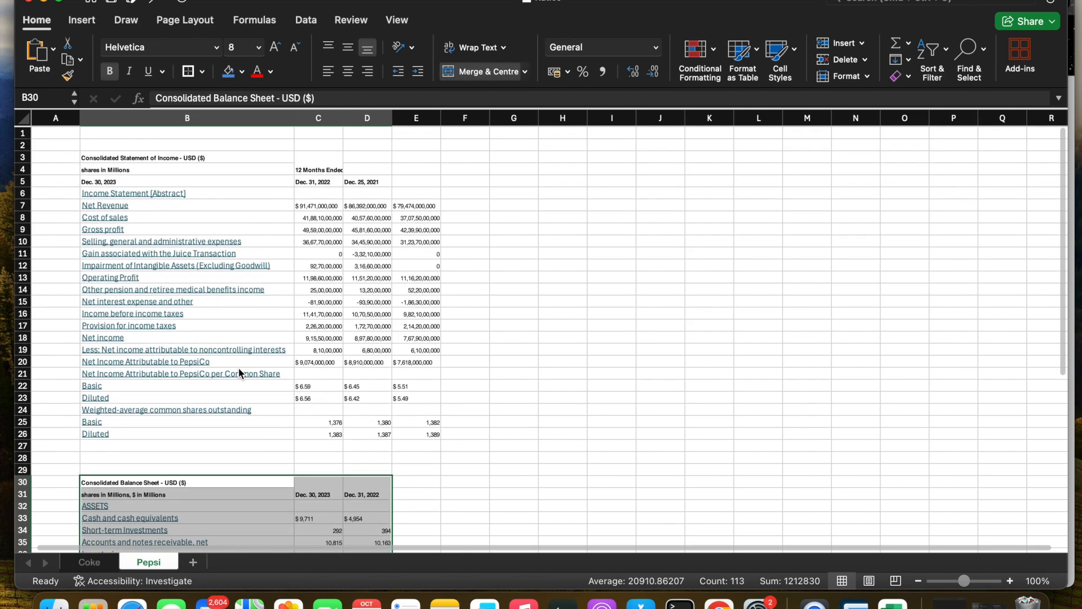
pyautogui.moveTo(319, 181); pyautogui.dragTo(411, 178)
pyautogui.press('Delete')
pyautogui.write('2023')
pyautogui.click(370, 179)
pyautogui.write('2')
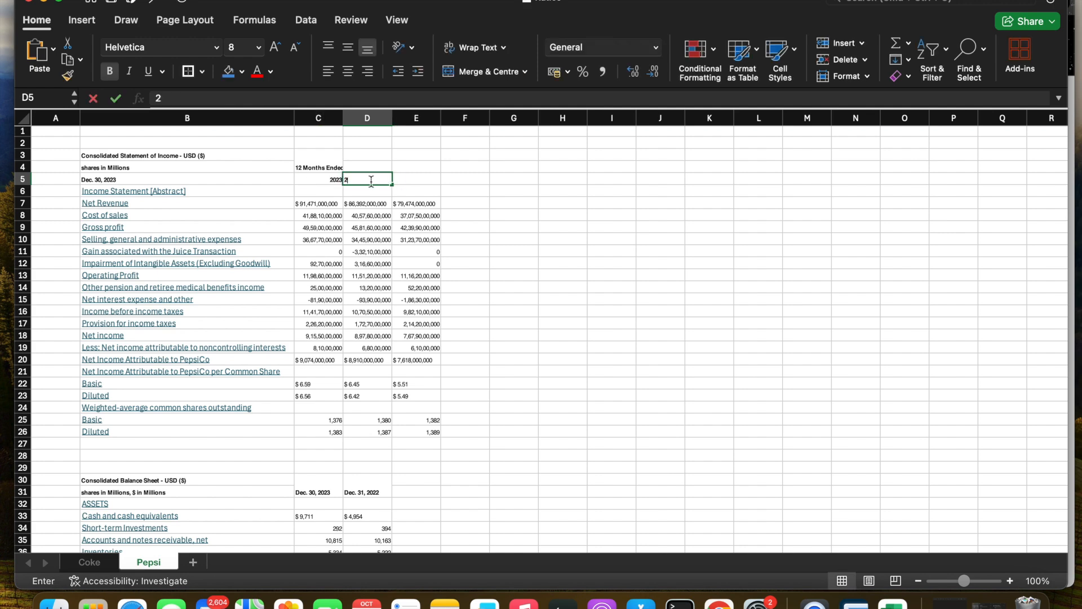
pyautogui.write('022')
pyautogui.click(403, 175)
pyautogui.write('20')
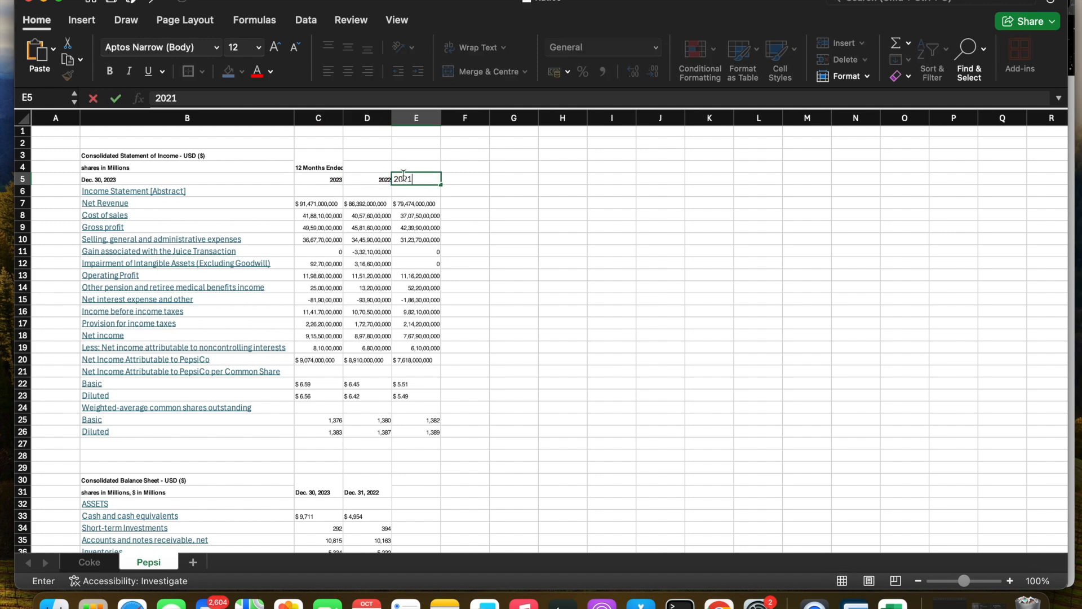
pyautogui.write('21')
pyautogui.click(425, 220)
# - Remove bold from the year headings in C5:E5 and give them a uniform font size matching the 2021 heading
pyautogui.moveTo(335, 179); pyautogui.dragTo(432, 178)
pyautogui.click(111, 72)
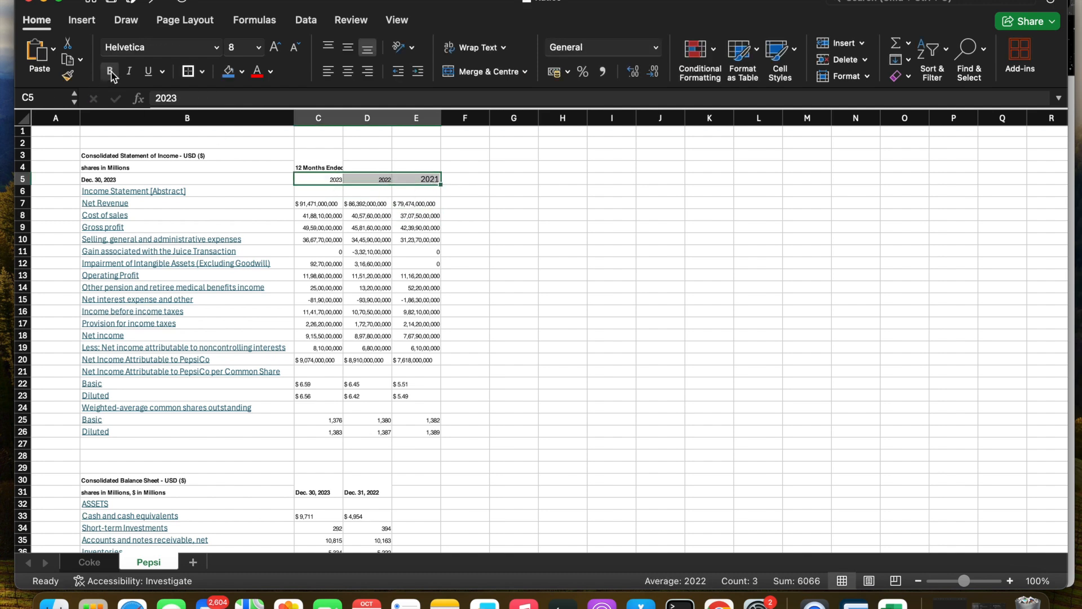
pyautogui.click(258, 49)
pyautogui.click(238, 137)
pyautogui.click(595, 342)
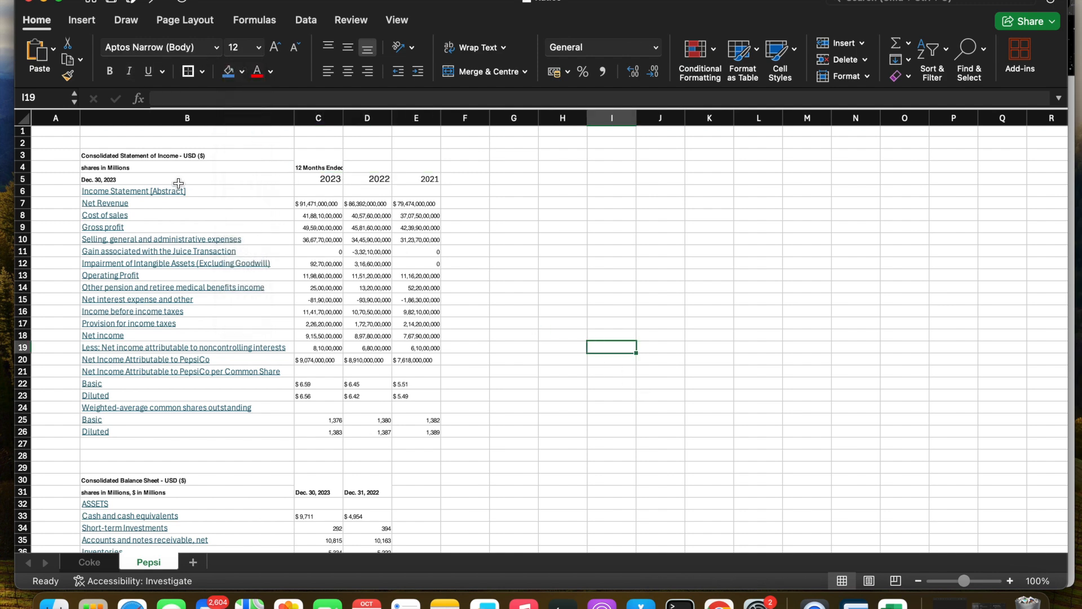
# - Fill the income statement's header block B3:E5 with blue
pyautogui.click(107, 164)
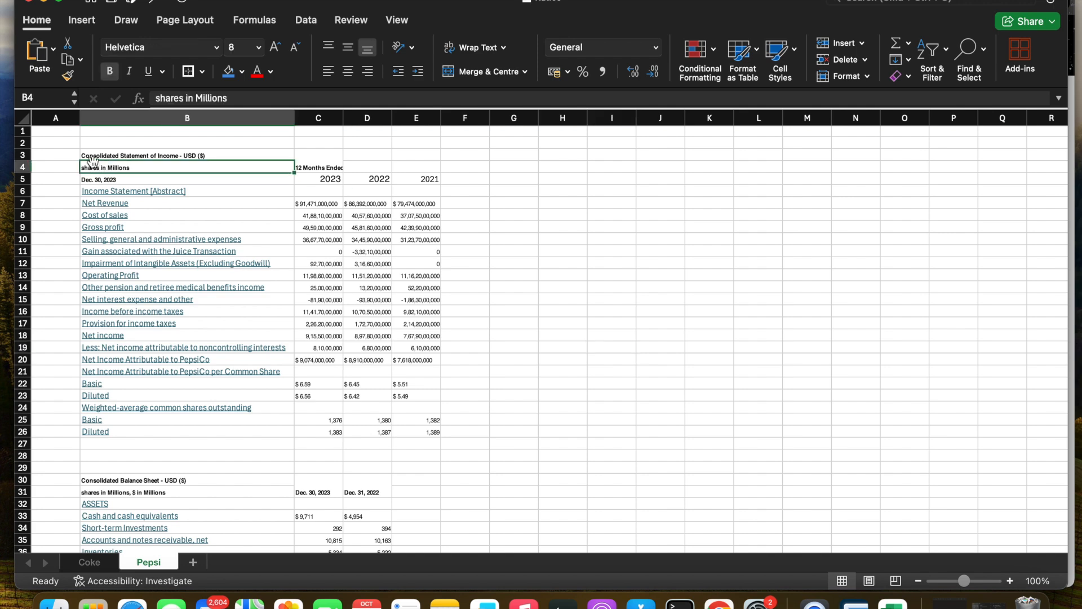
pyautogui.moveTo(93, 156); pyautogui.dragTo(413, 178)
pyautogui.click(228, 71)
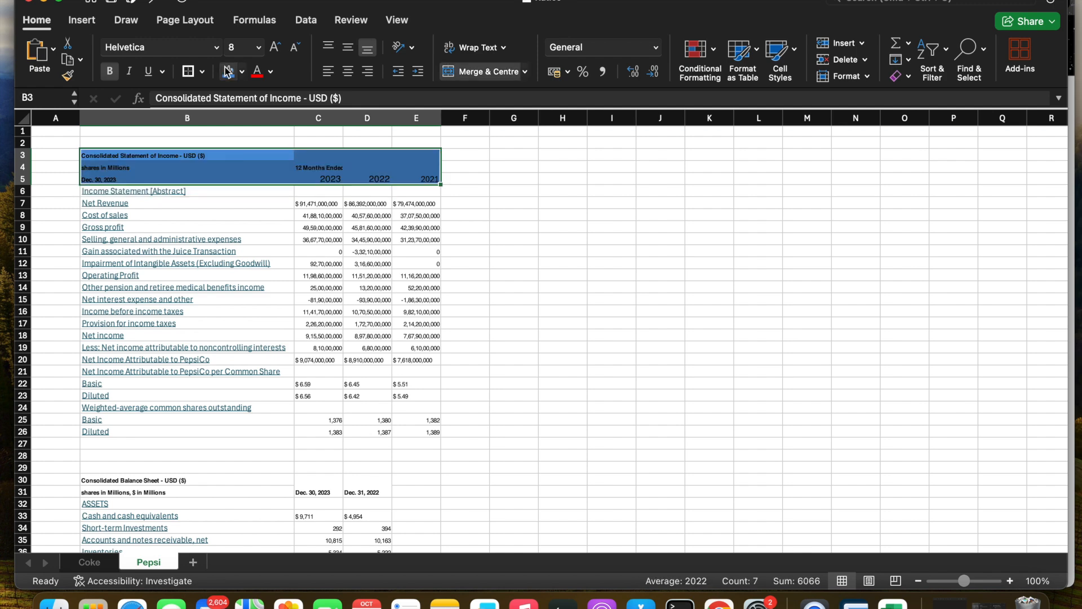
pyautogui.click(500, 335)
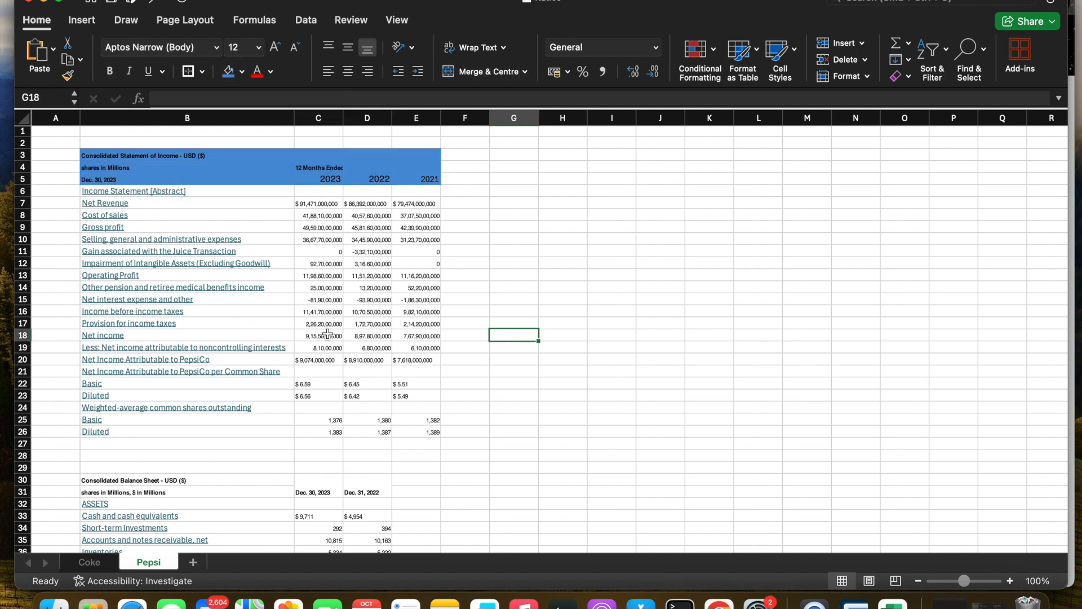
# - Apply the Accounting format with the $ English (en-US) symbol and 2 decimal places to the income statement figures in C7:E18
pyautogui.scroll(-1, 313, 340)
pyautogui.moveTo(309, 201); pyautogui.dragTo(428, 430)
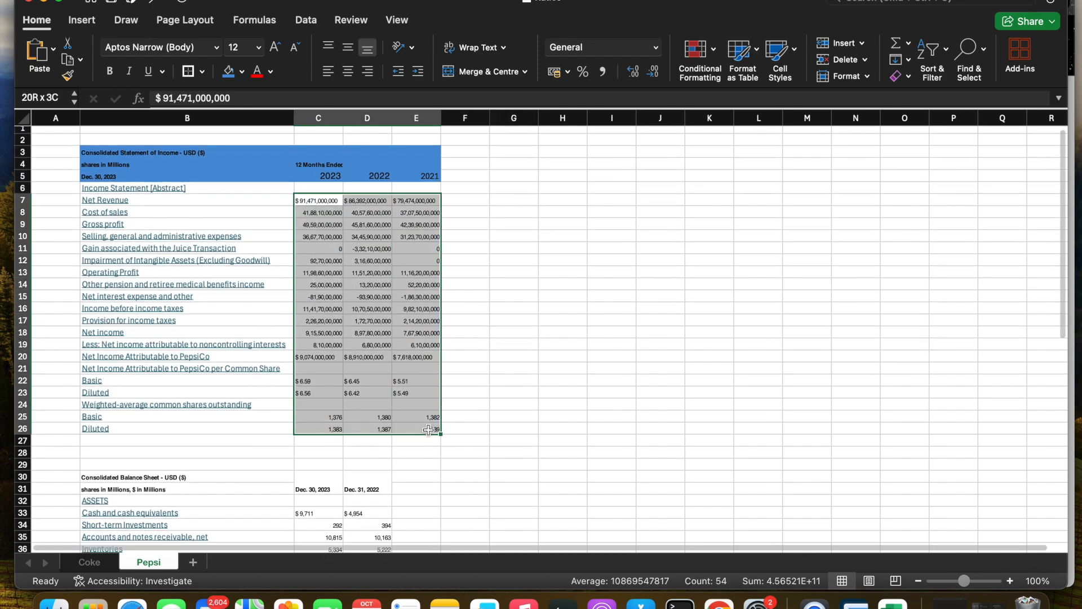
pyautogui.moveTo(432, 431); pyautogui.dragTo(432, 326)
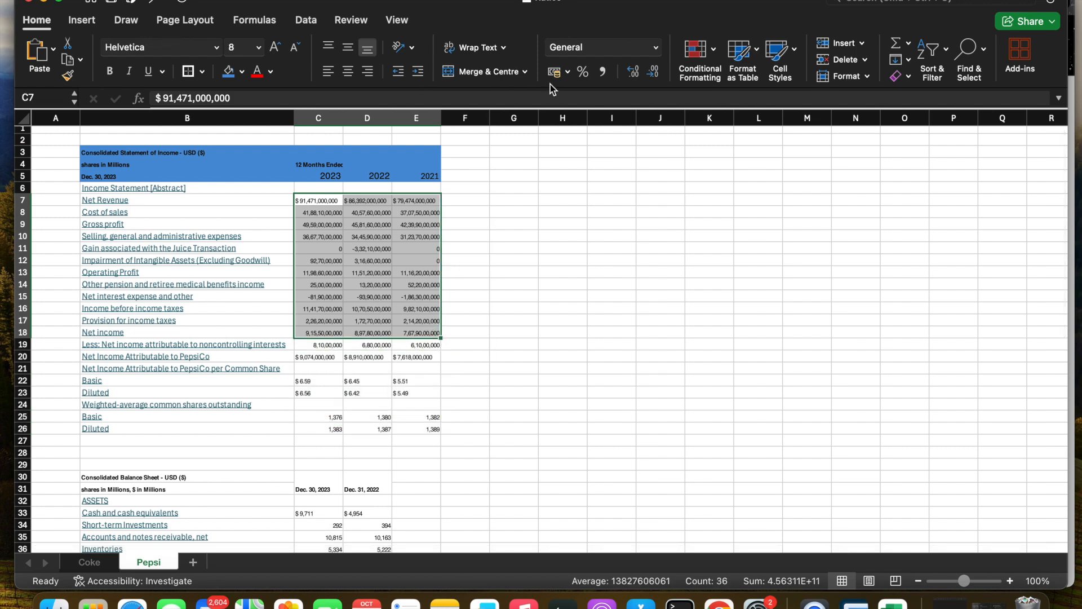
pyautogui.click(567, 72)
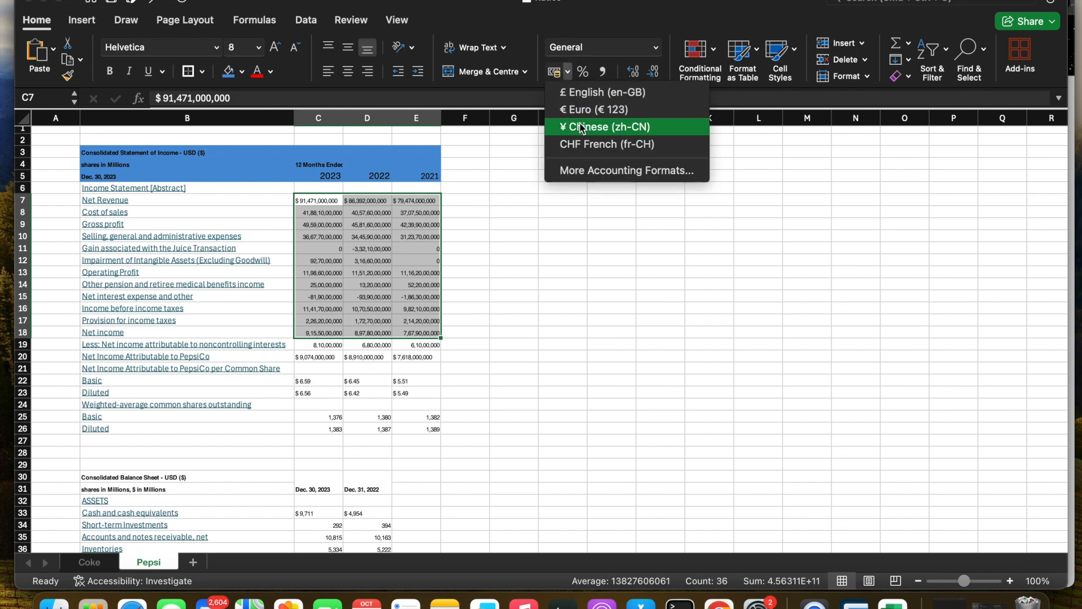
pyautogui.click(590, 165)
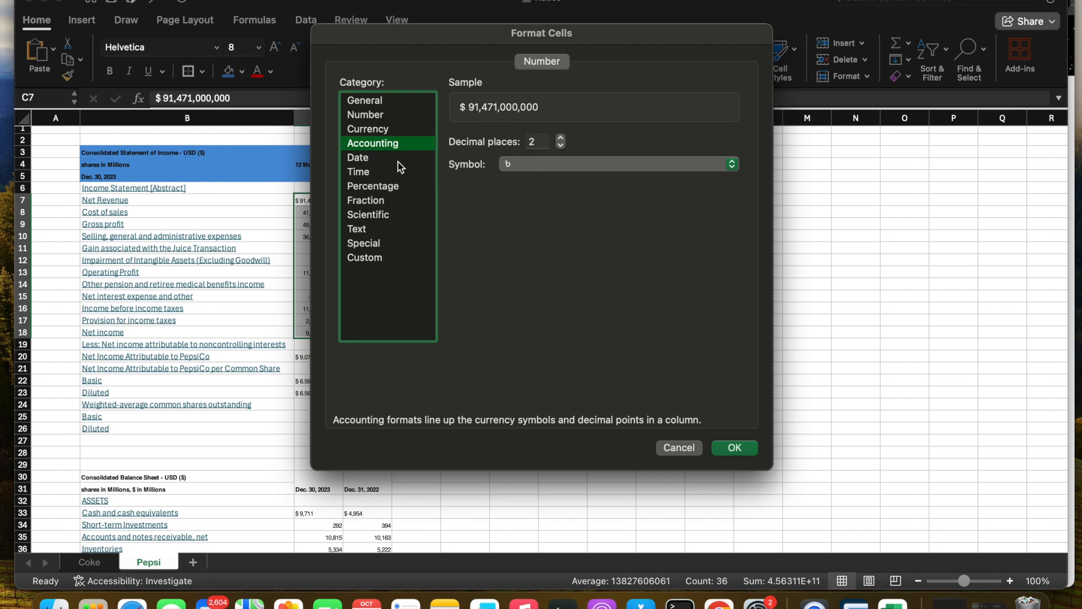
pyautogui.click(559, 163)
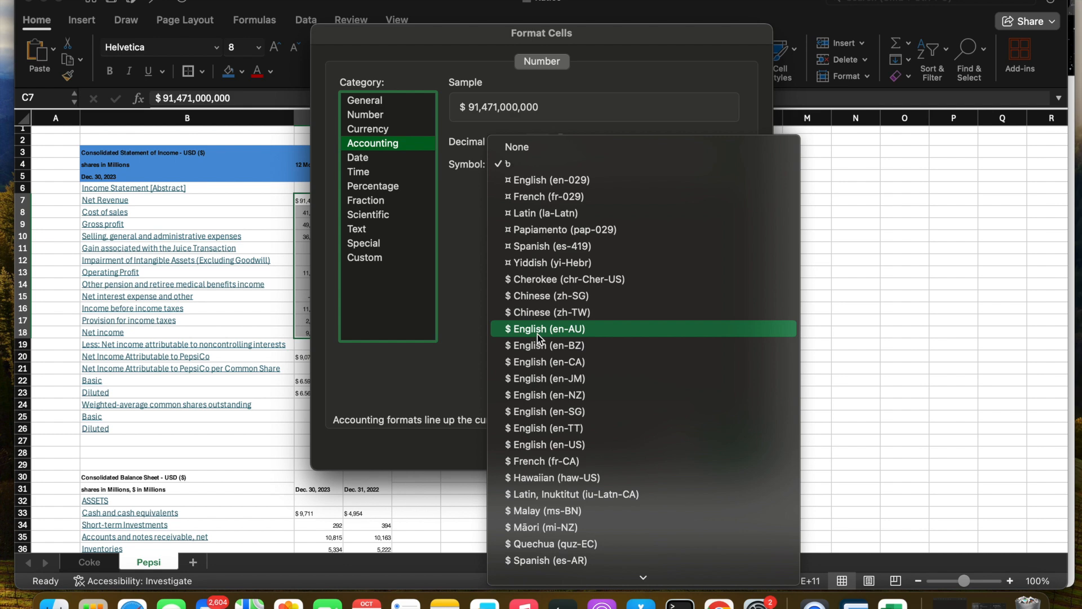
pyautogui.click(559, 444)
pyautogui.click(734, 447)
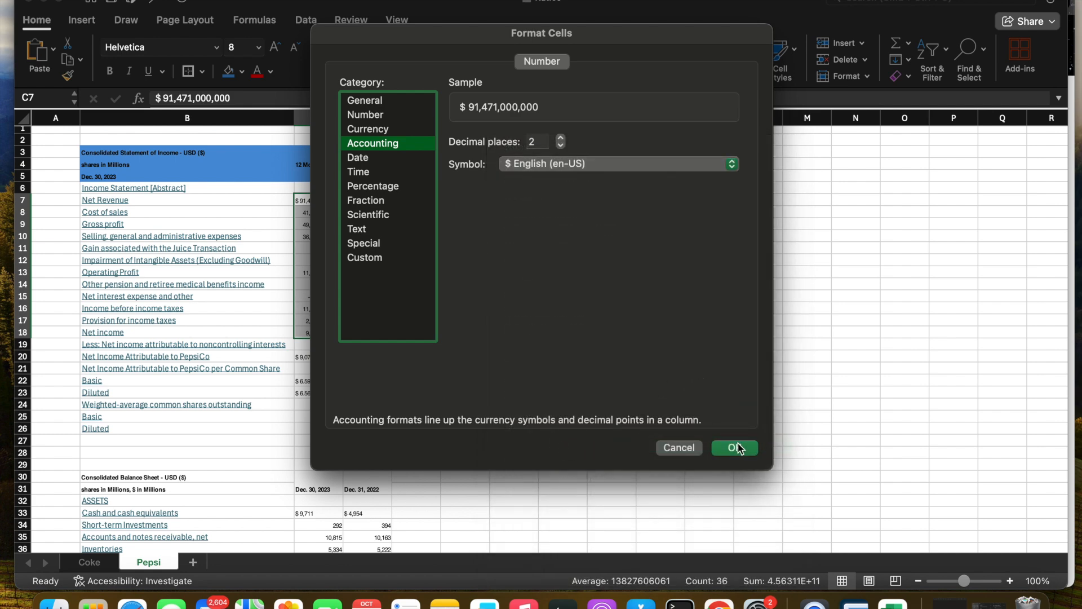
pyautogui.click(541, 358)
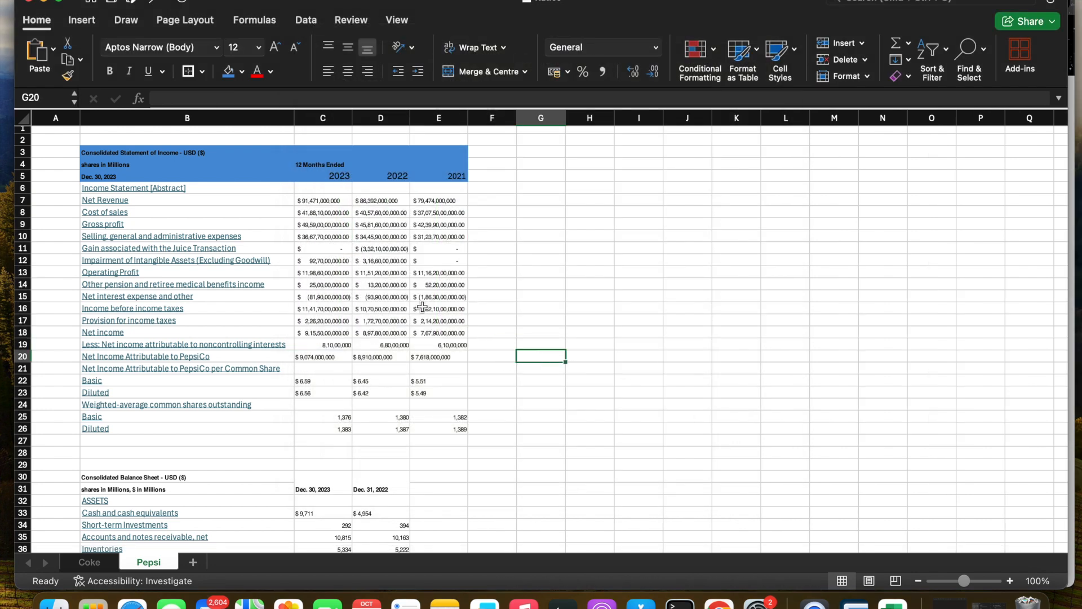
# - Widen columns C to E and add a thick outside border around the income statement in B3:E26
pyautogui.moveTo(354, 121); pyautogui.dragTo(502, 118)
pyautogui.click(477, 233)
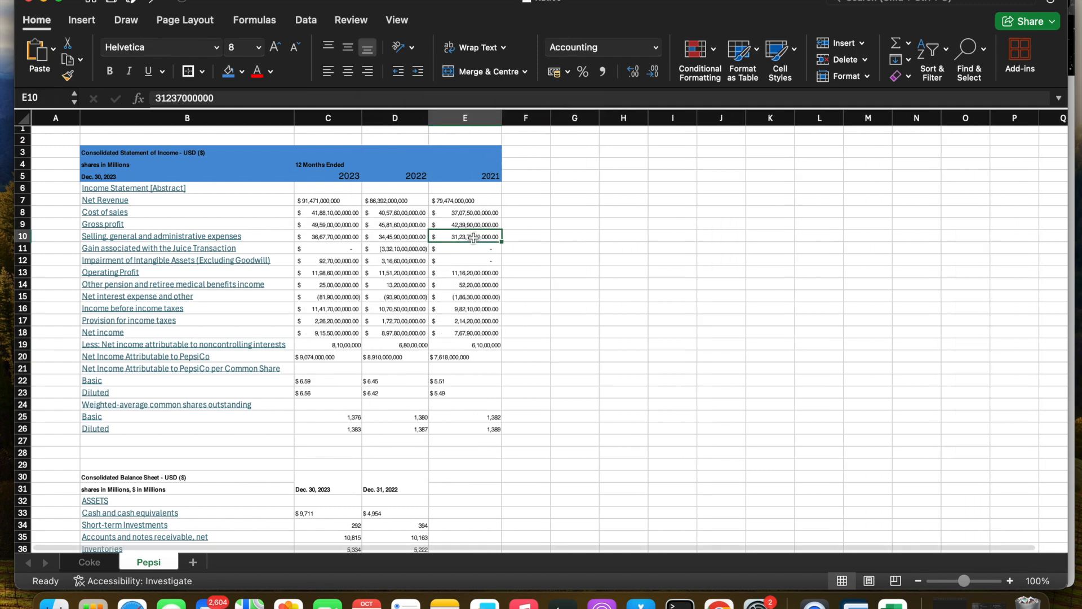
pyautogui.moveTo(89, 152); pyautogui.dragTo(462, 424)
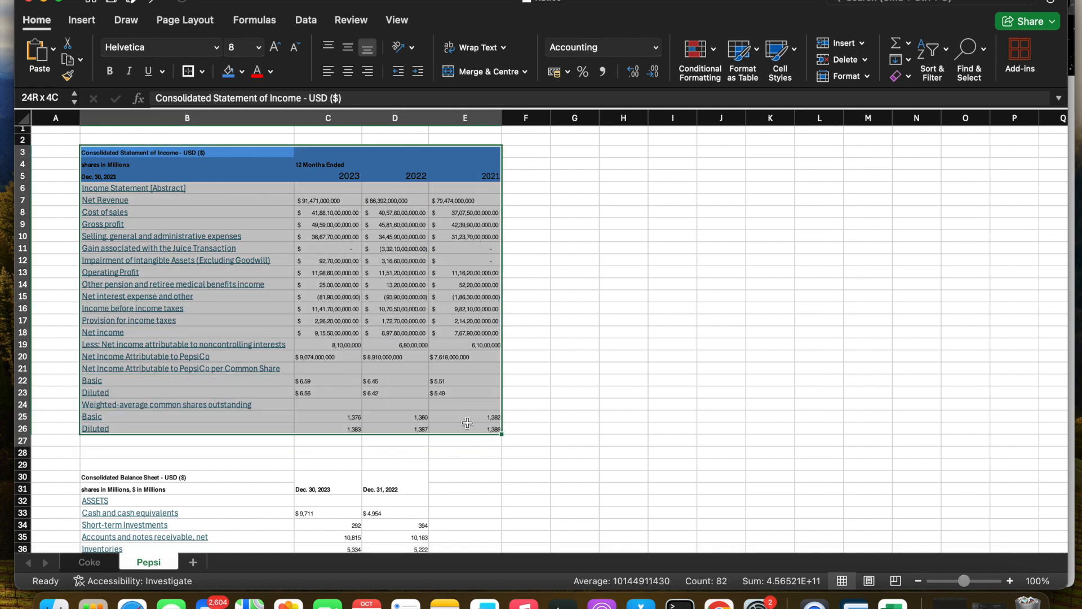
pyautogui.click(195, 74)
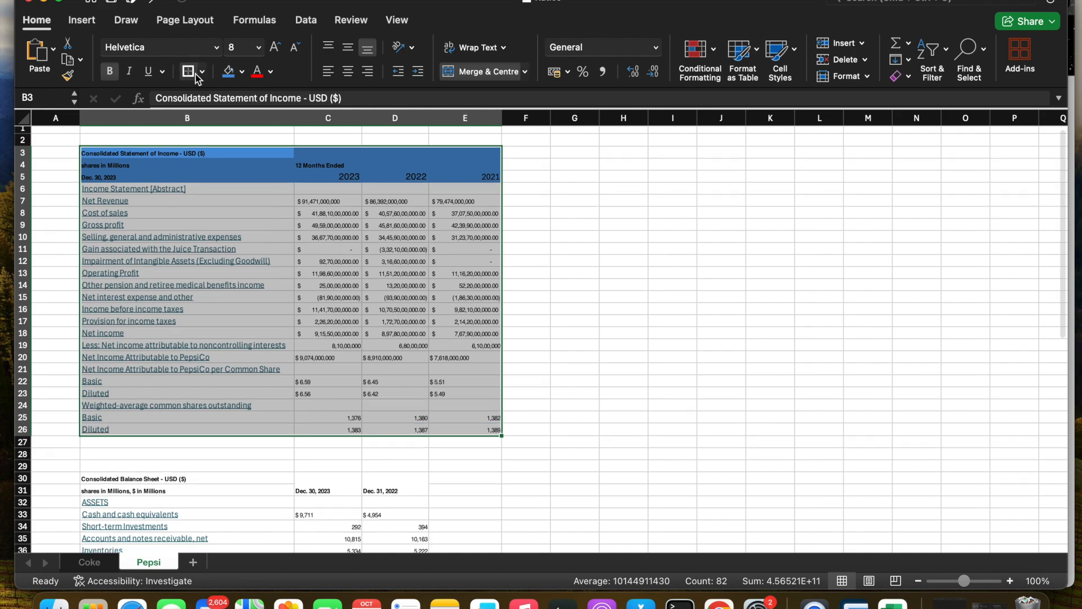
pyautogui.click(575, 369)
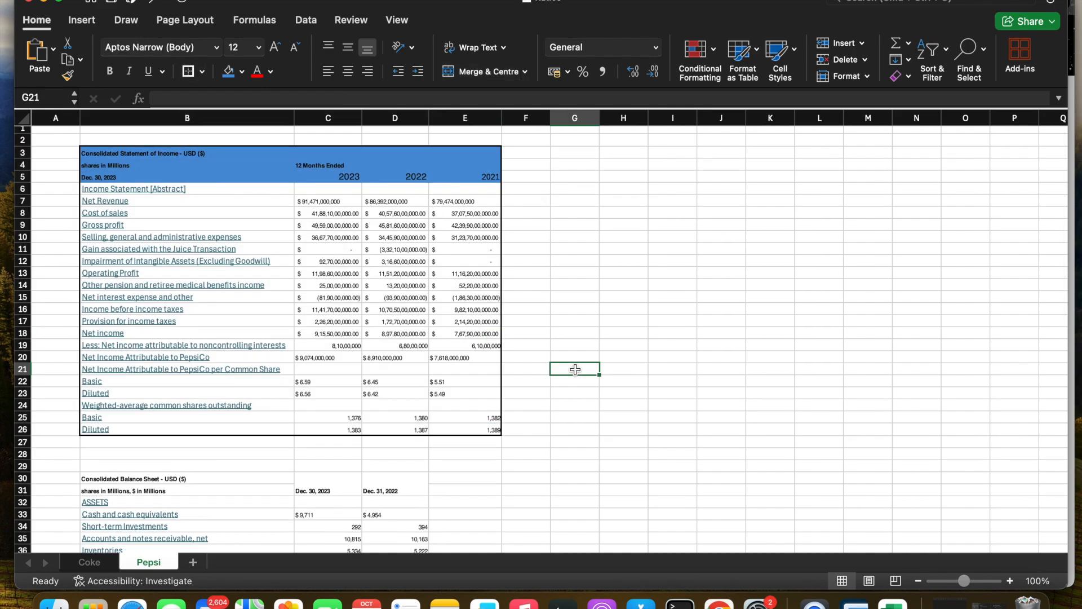
# - Add a thick outside border around the balance sheet in B30:D68
pyautogui.scroll(-4, 575, 369)
pyautogui.scroll(-4, 575, 370)
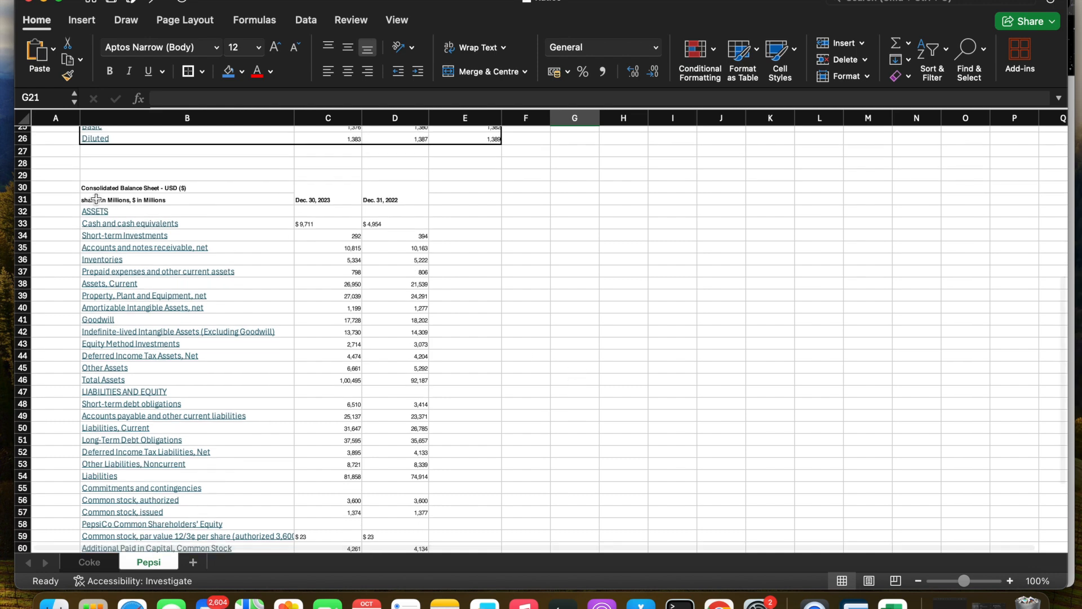
pyautogui.moveTo(85, 188); pyautogui.dragTo(386, 503)
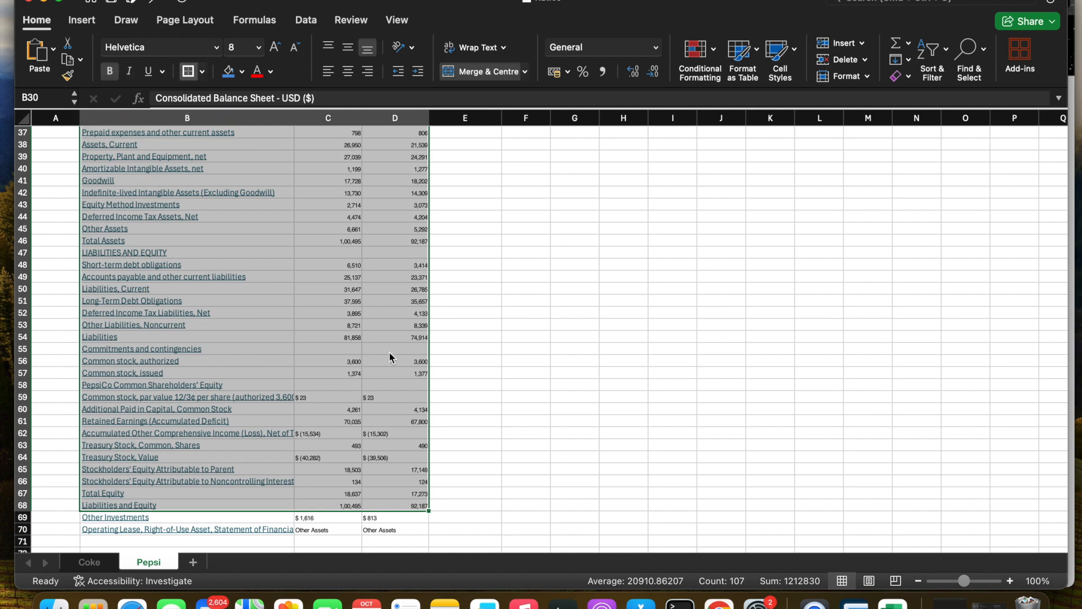
pyautogui.scroll(8, 395, 360)
pyautogui.click(484, 388)
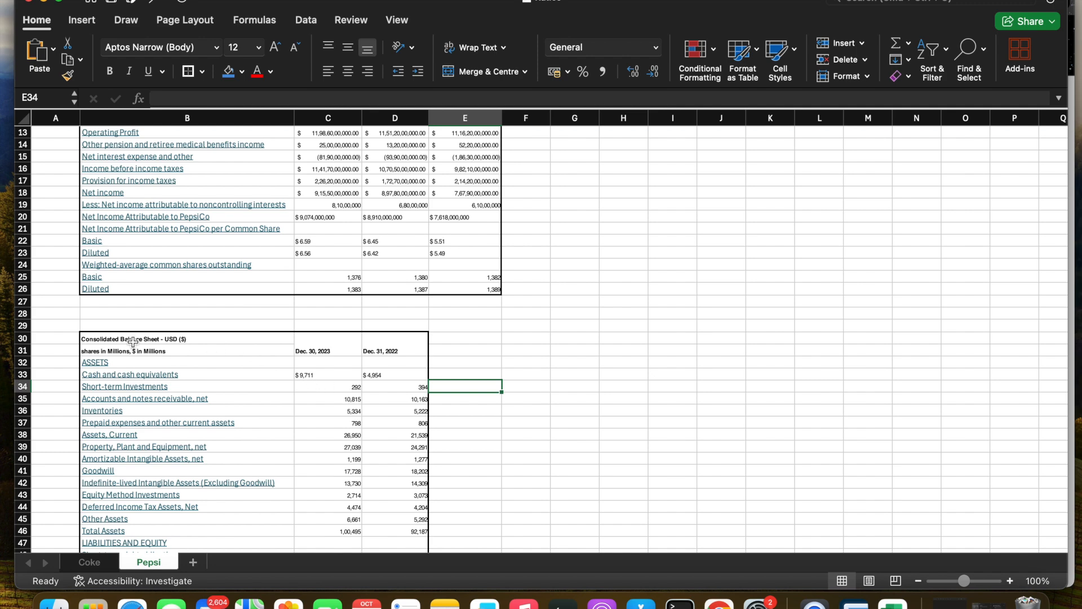
# - Set the balance sheet's header block B30:D32 to font size 12 and fill it with blue
pyautogui.moveTo(99, 334); pyautogui.dragTo(406, 365)
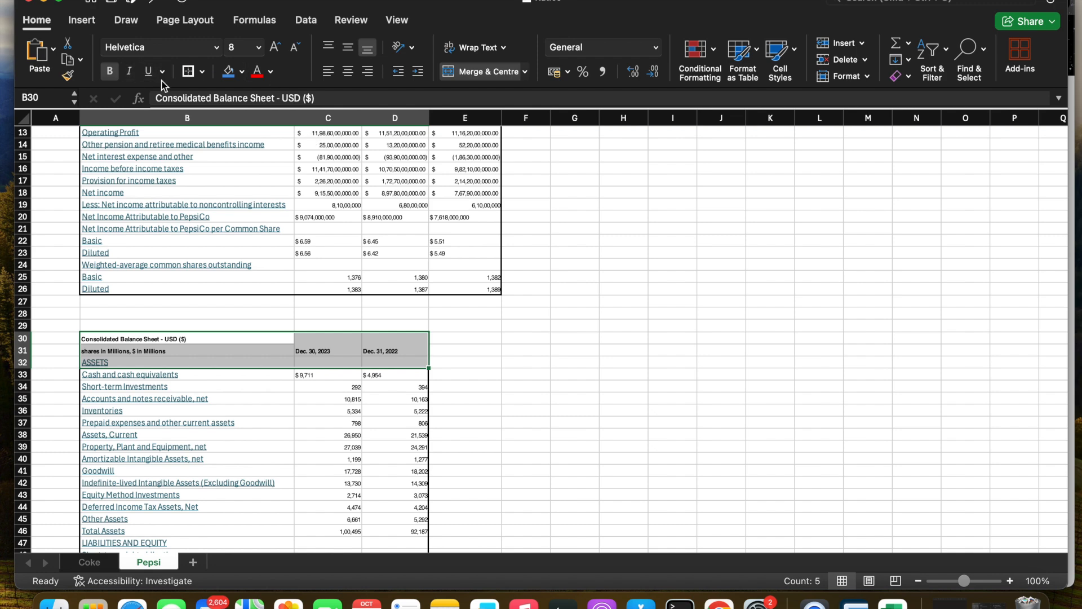
pyautogui.click(259, 47)
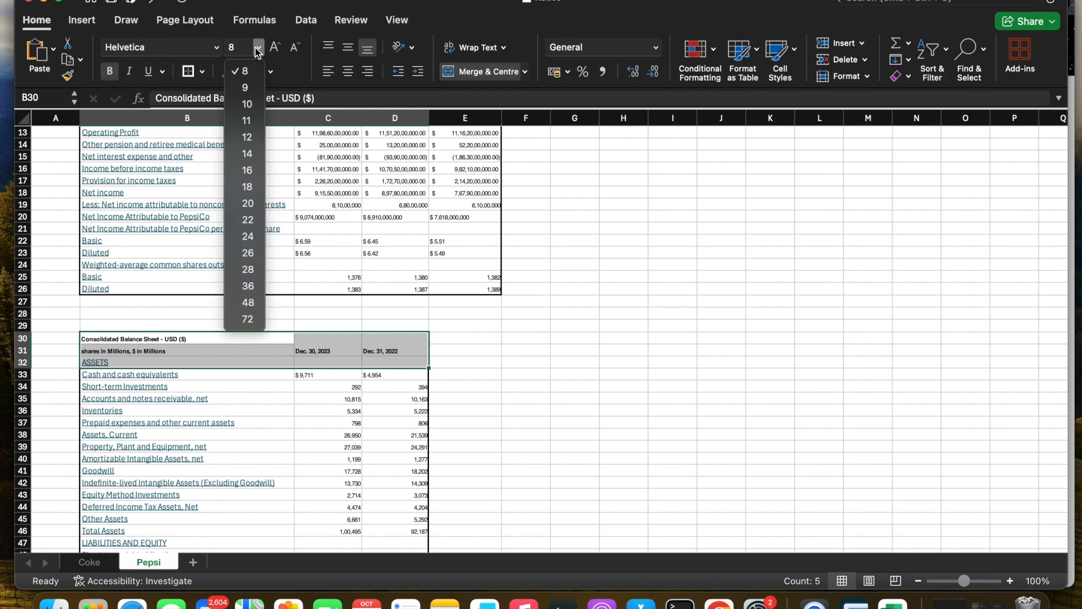
pyautogui.click(244, 135)
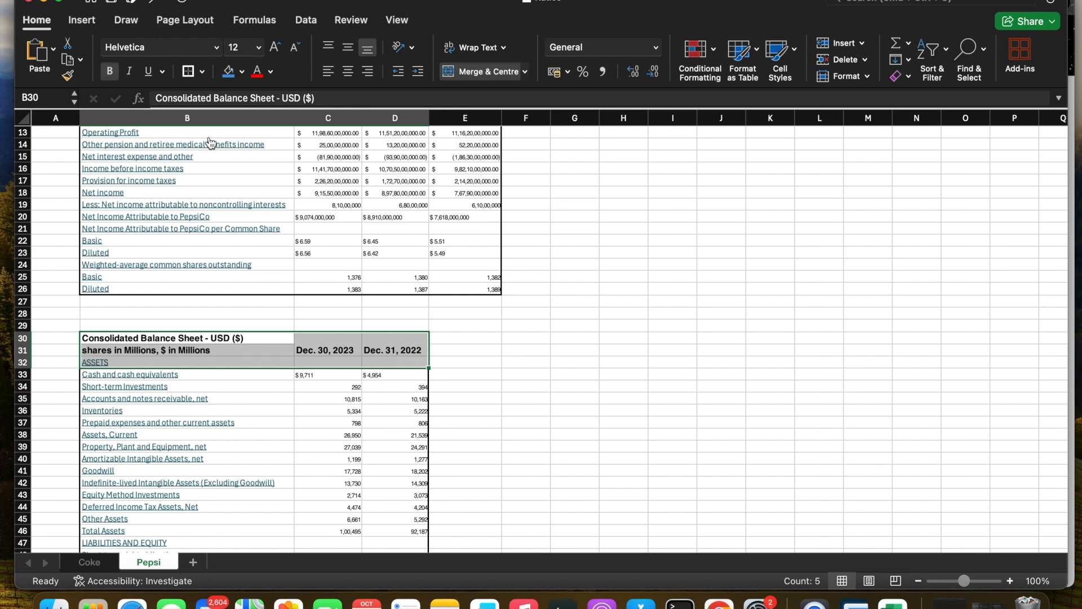
pyautogui.click(228, 73)
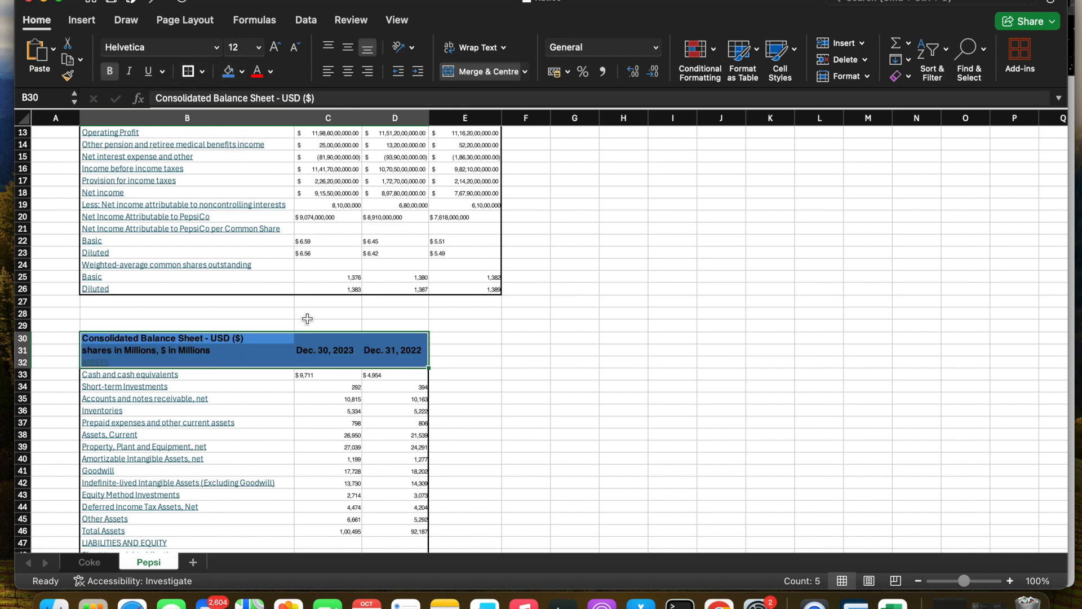
pyautogui.click(491, 372)
pyautogui.click(482, 455)
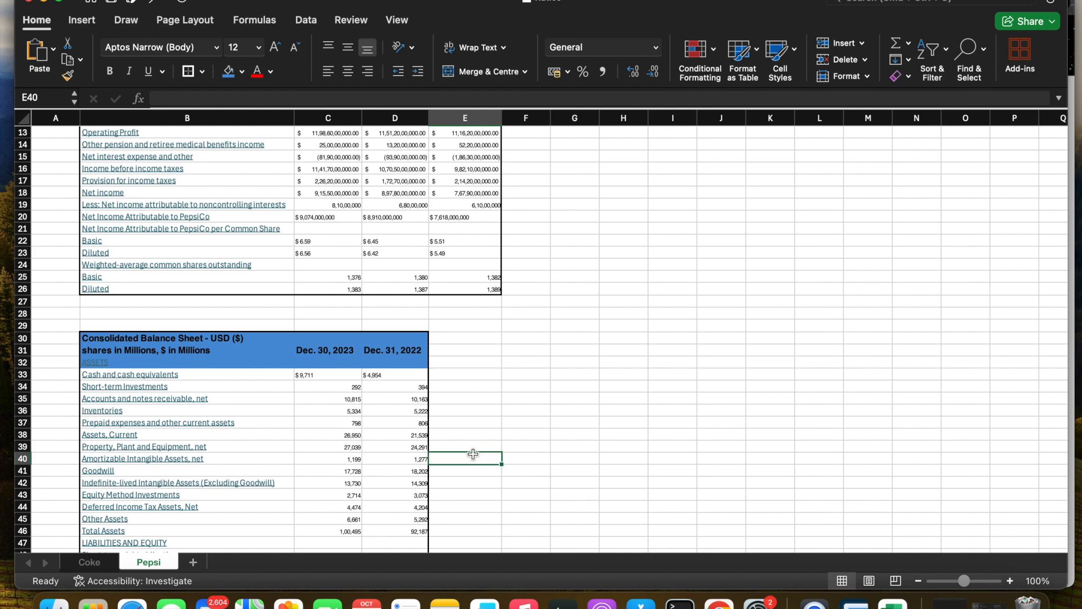
# - Set the balance sheet figures in C33:D68 to font size 12
pyautogui.scroll(-4, 342, 460)
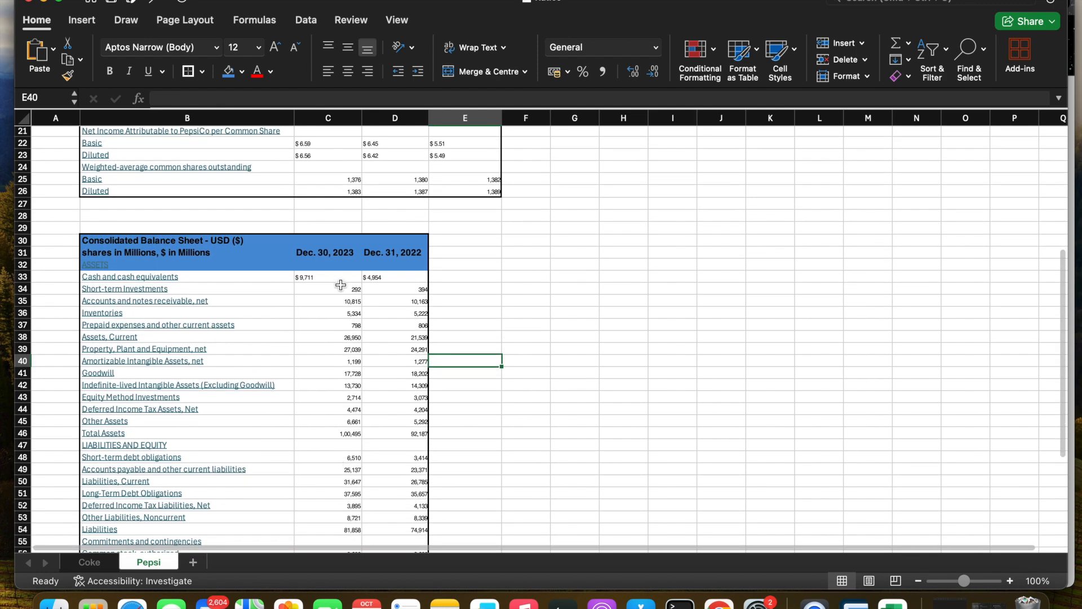
pyautogui.click(322, 278)
pyautogui.moveTo(321, 278); pyautogui.dragTo(393, 505)
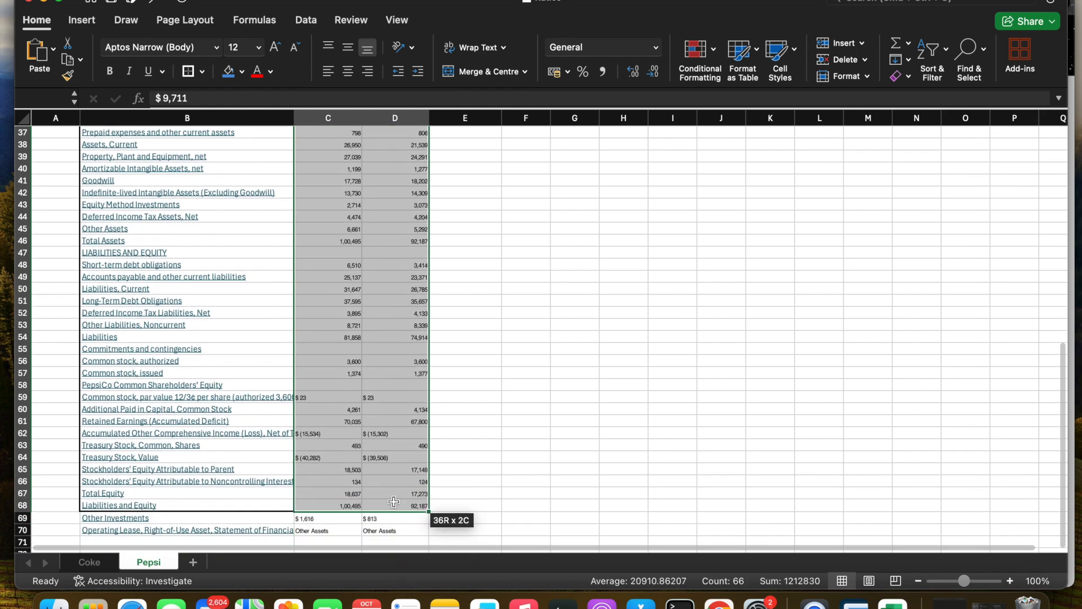
pyautogui.moveTo(393, 501); pyautogui.dragTo(394, 501)
pyautogui.scroll(5, 394, 501)
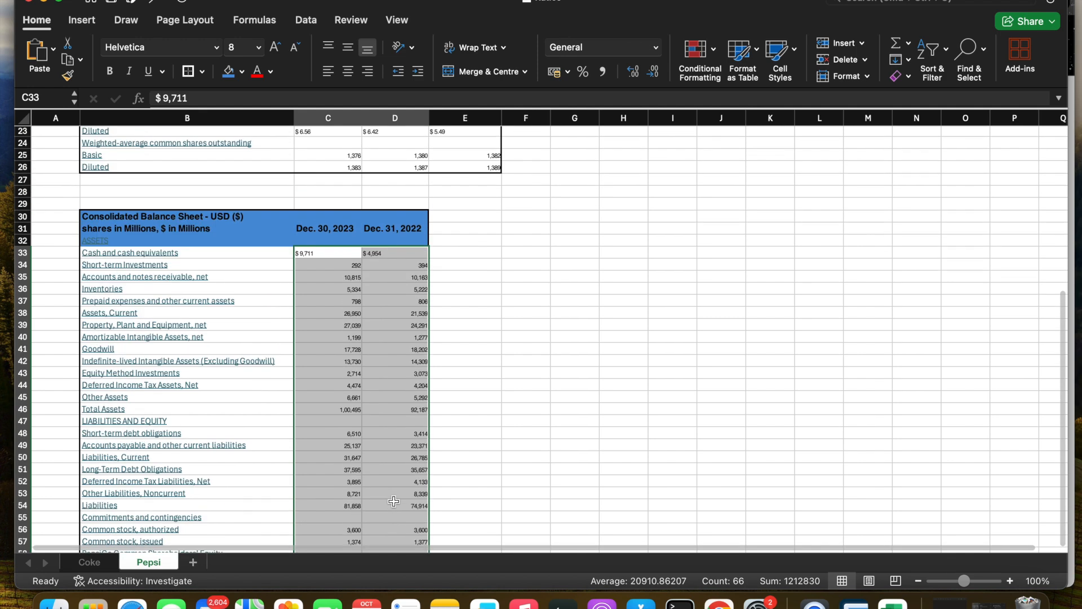
pyautogui.click(258, 48)
pyautogui.click(247, 138)
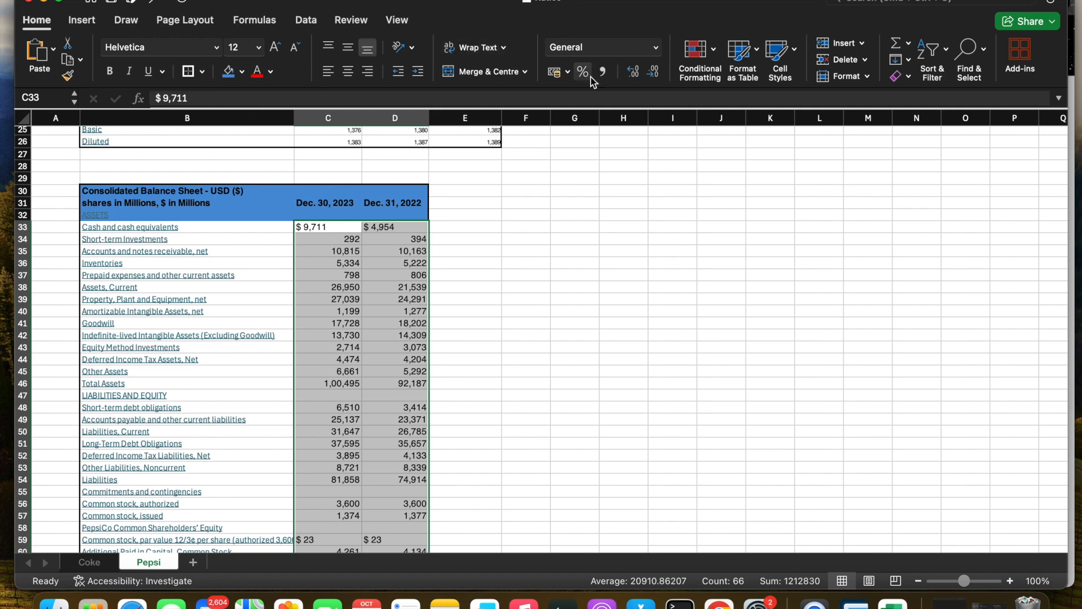
# - Apply the Accounting format with the $ English (en-US) symbol and 2 decimal places to the balance sheet figures
pyautogui.click(568, 72)
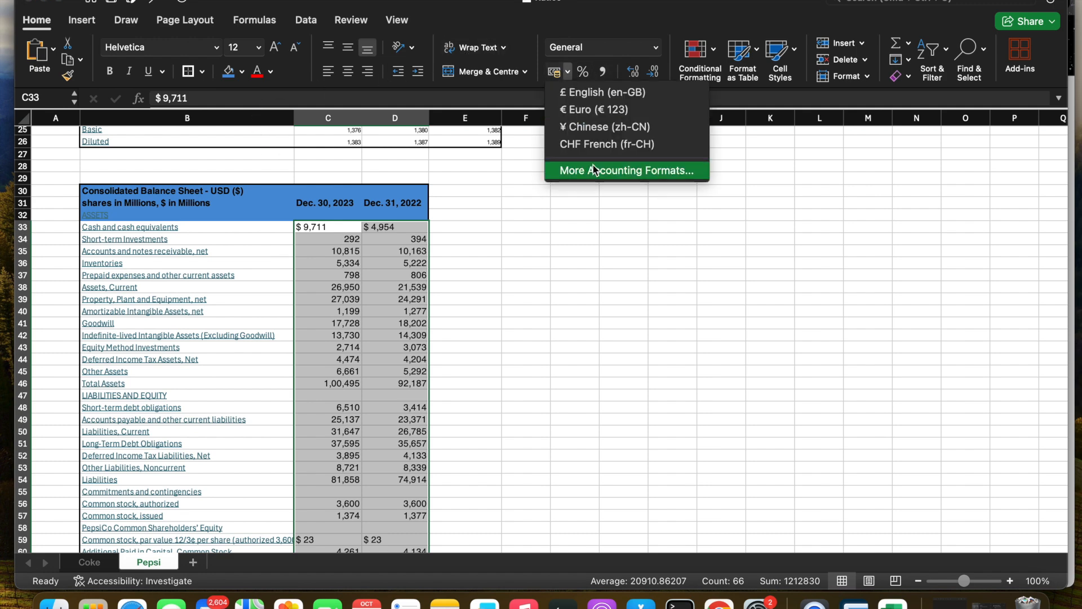
pyautogui.click(593, 165)
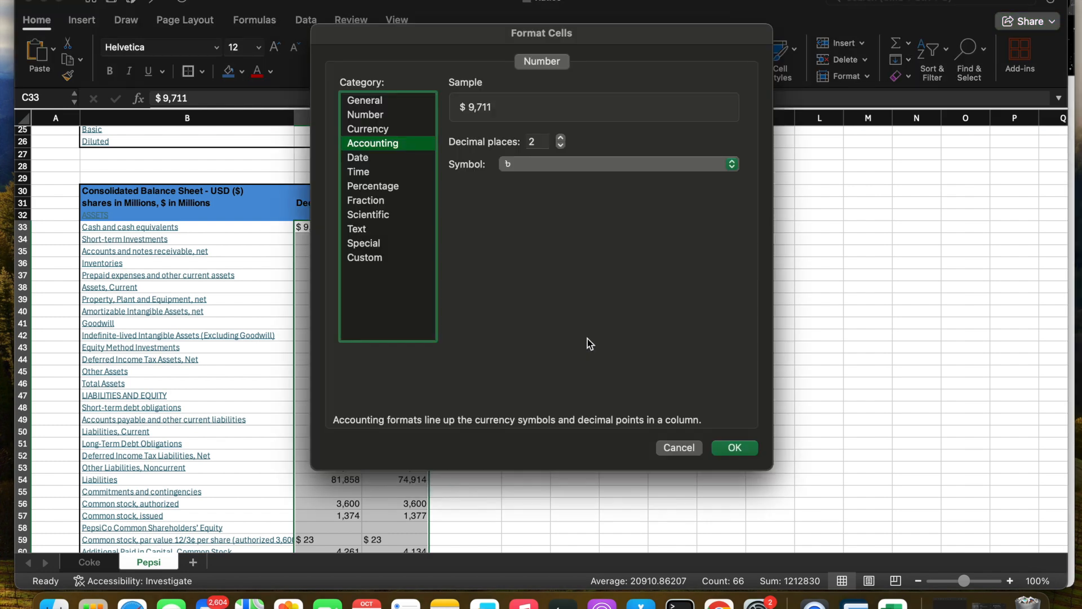
pyautogui.click(604, 164)
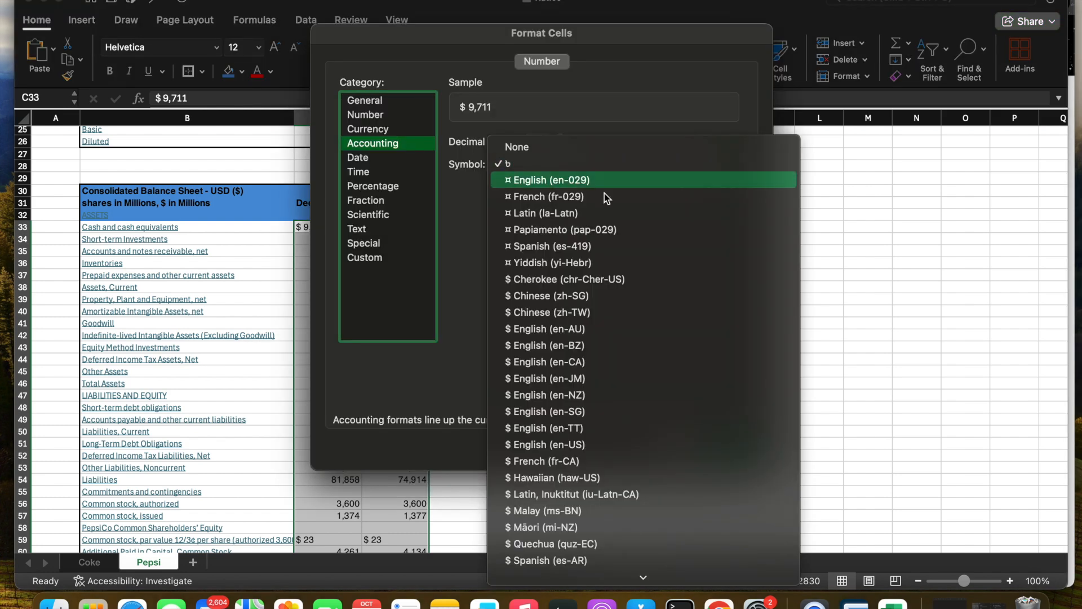
pyautogui.click(613, 443)
pyautogui.click(736, 447)
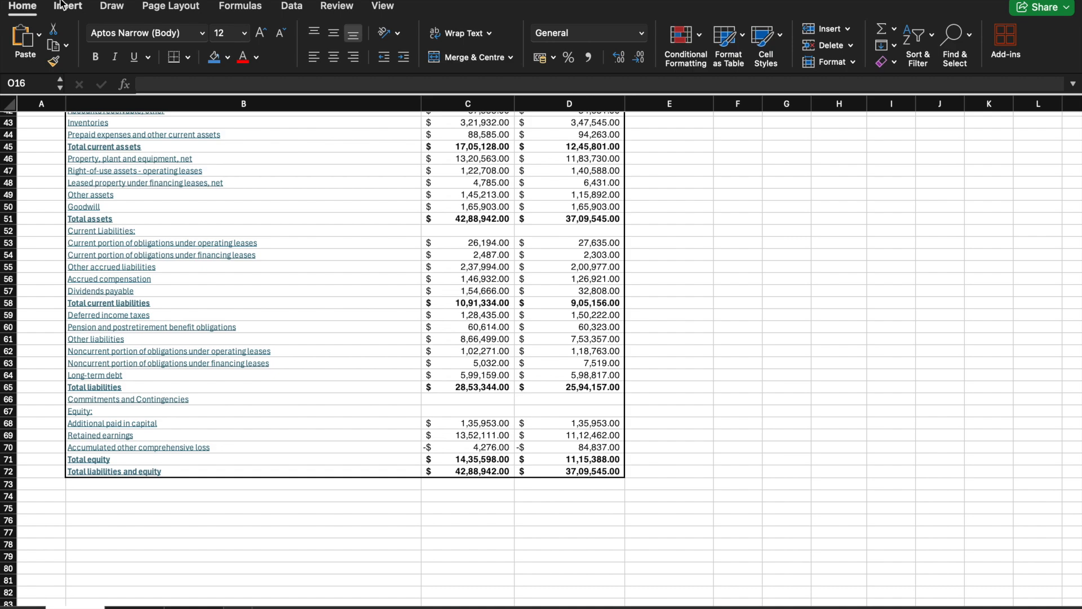
# - Review the financial statements and the list of ratios on the Coke sheet and on the Pepsi sheet
pyautogui.scroll(15, 178, 207)
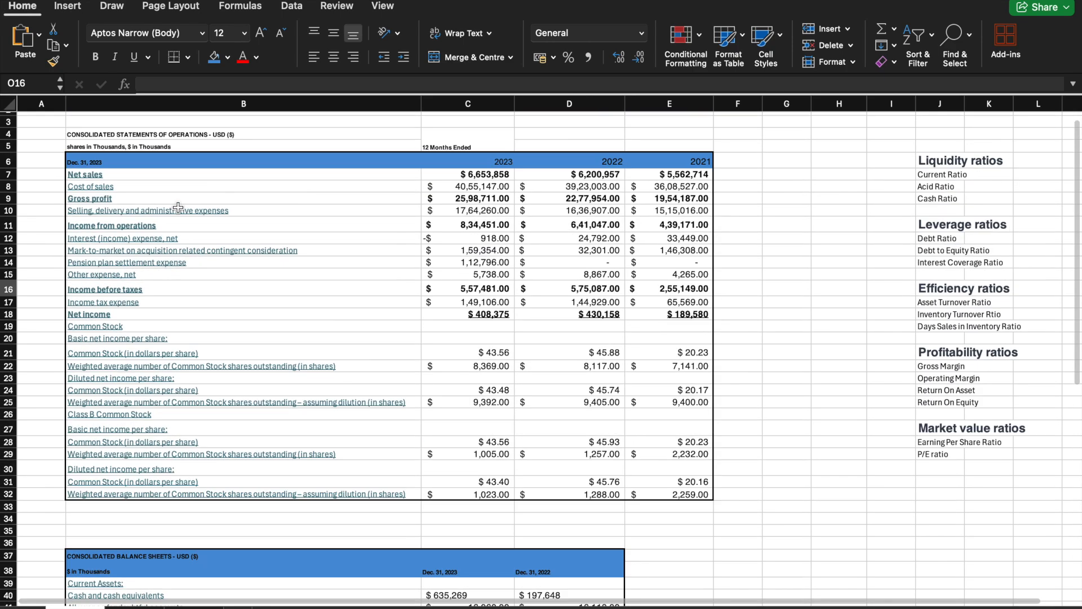
pyautogui.scroll(-5, 178, 207)
pyautogui.scroll(5, 178, 207)
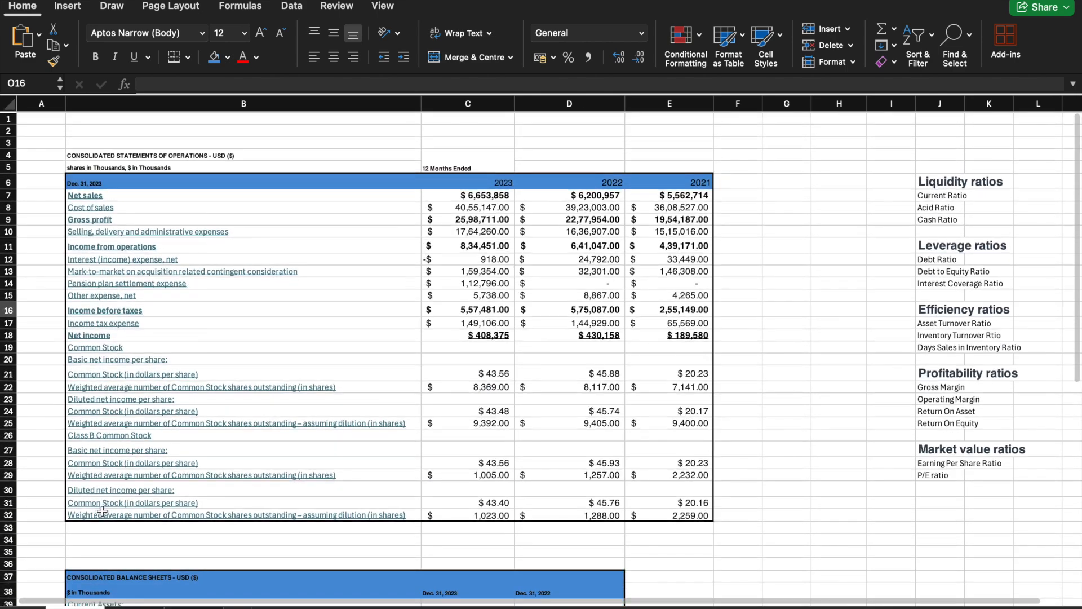
pyautogui.scroll(-1, 179, 208)
pyautogui.click(134, 607)
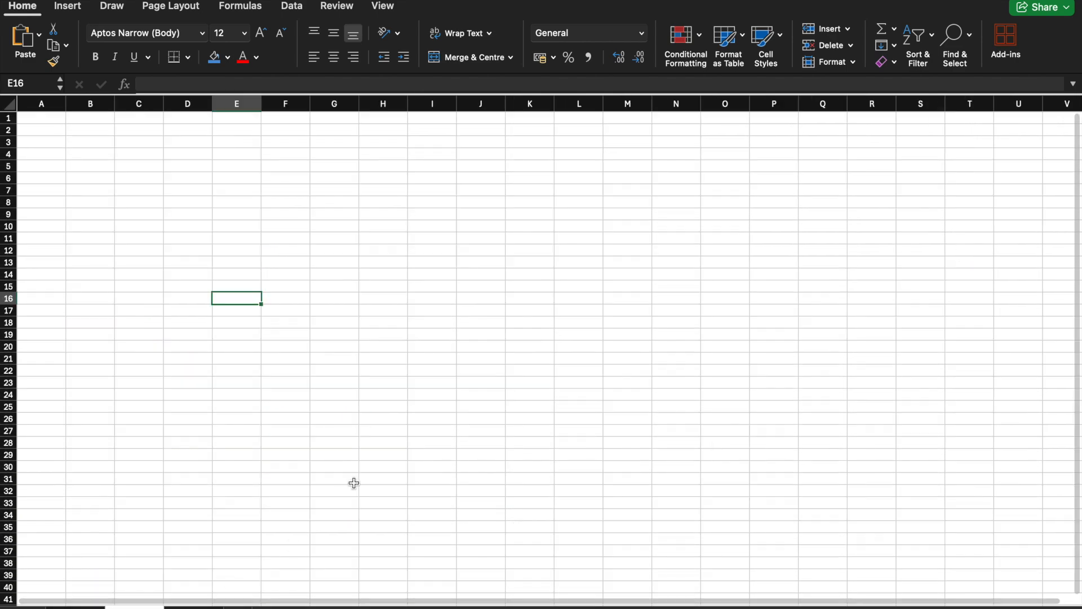
pyautogui.click(194, 606)
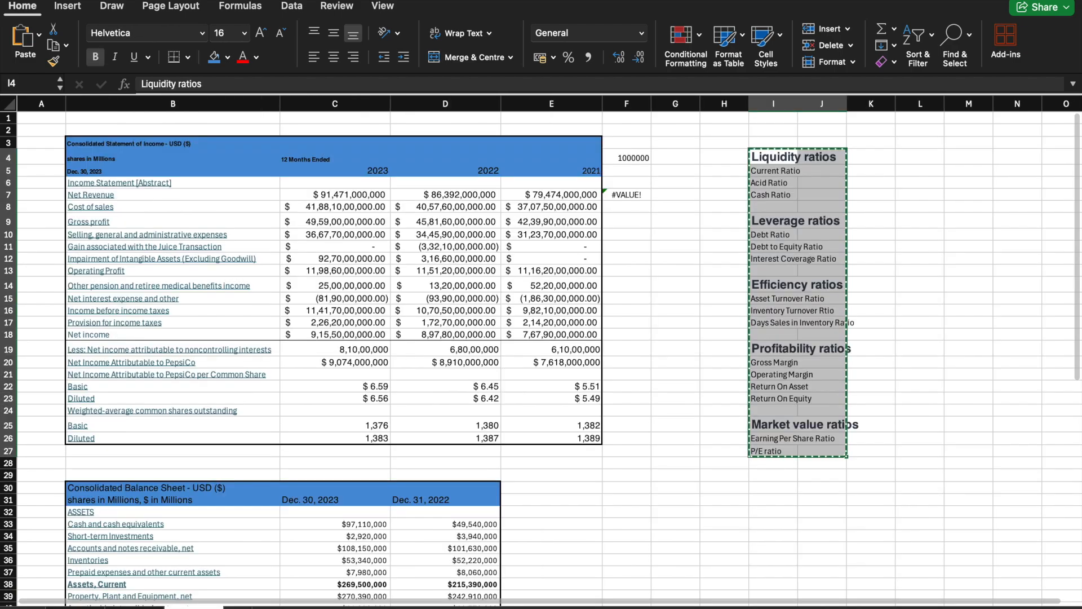
pyautogui.press('Escape')
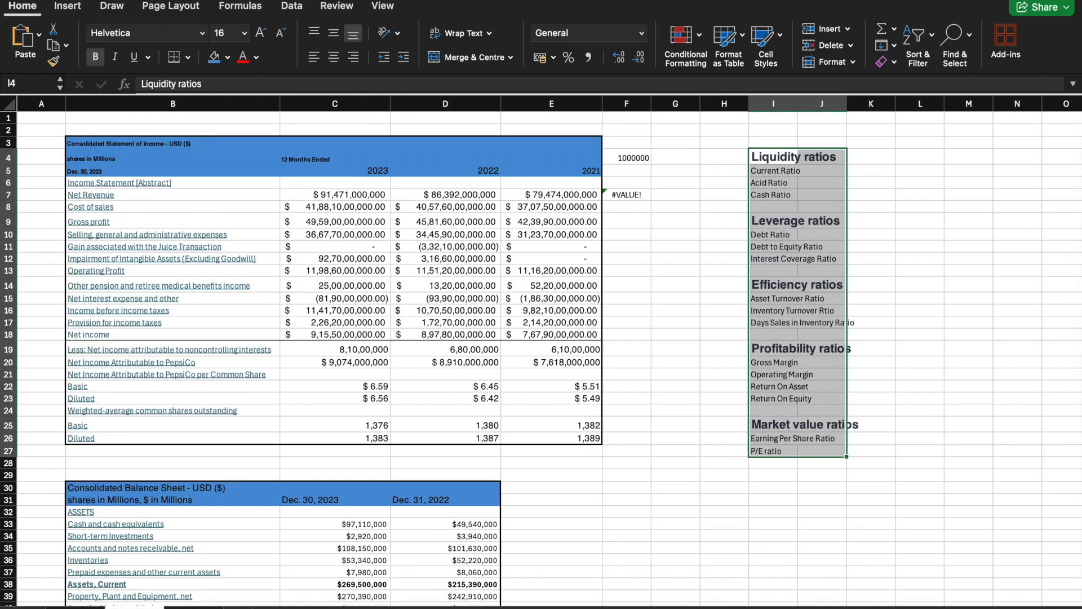
pyautogui.scroll(-3, 608, 404)
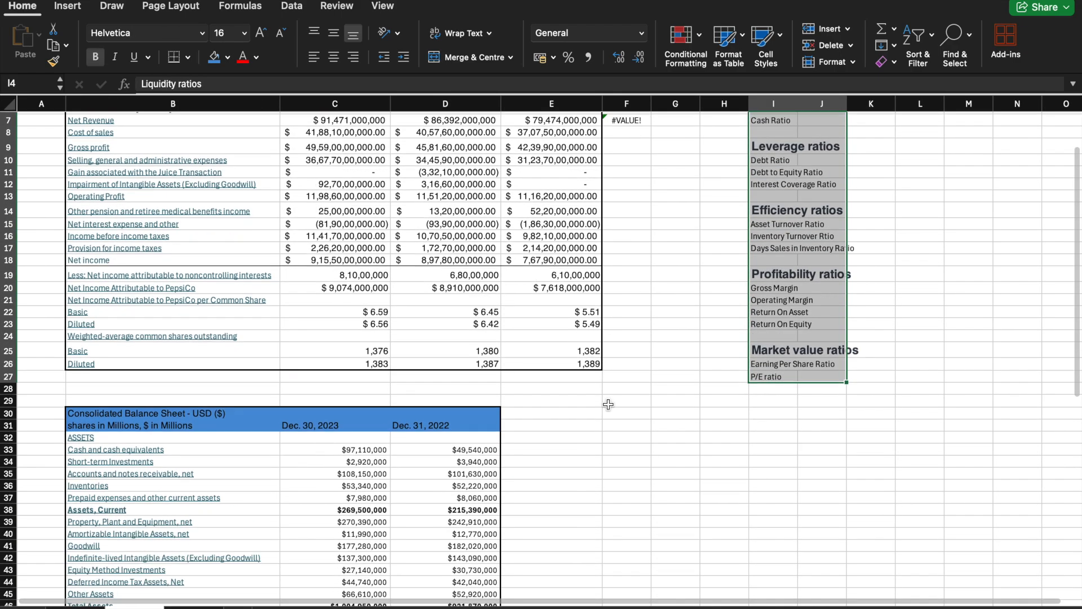
pyautogui.scroll(-10, 608, 404)
pyautogui.scroll(12, 606, 403)
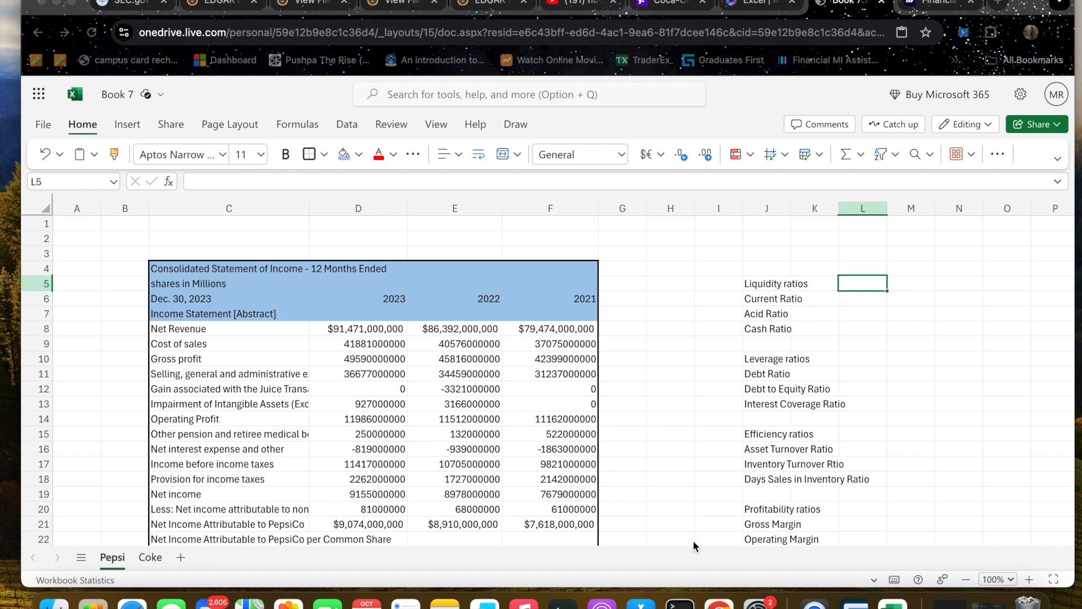
# - In Book 7 in Excel for the web, examine the Coke sheet's statement of operations, balance sheet and ratio list
pyautogui.click(714, 364)
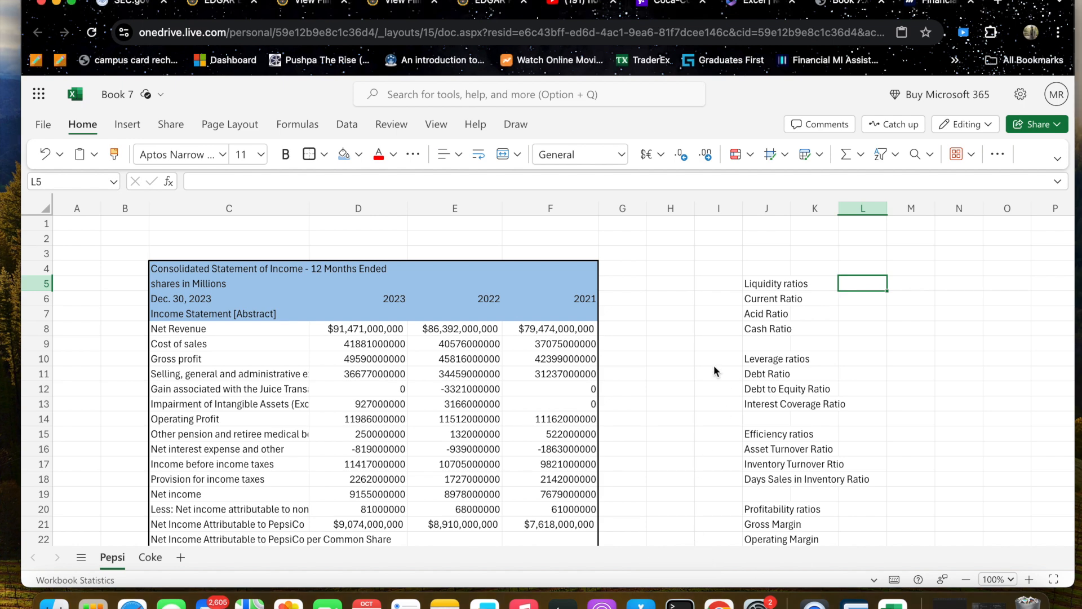
pyautogui.click(722, 344)
pyautogui.click(856, 287)
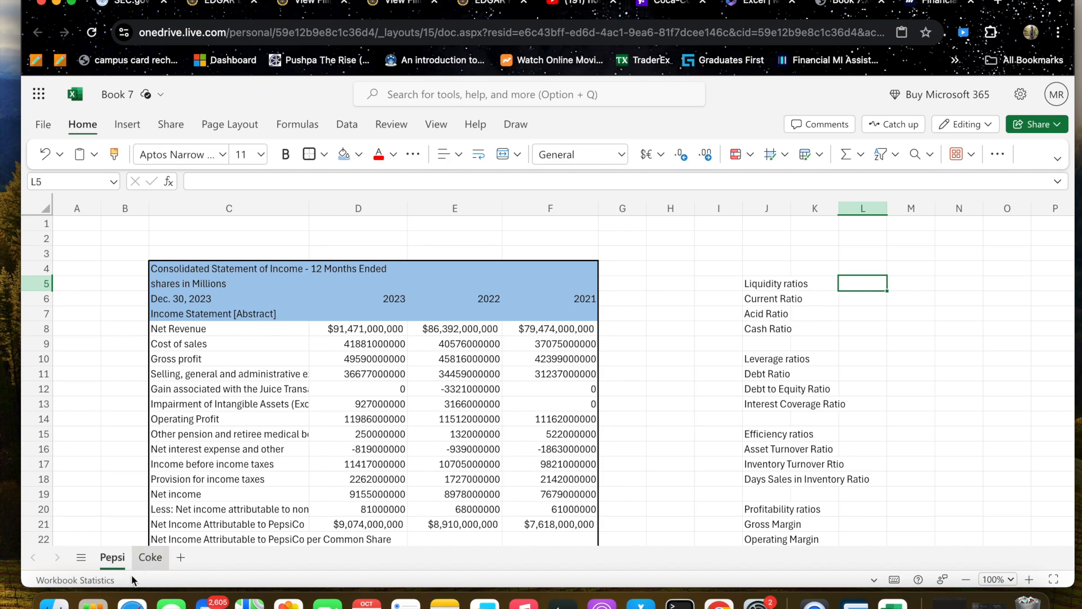
pyautogui.click(149, 558)
pyautogui.scroll(5, 321, 424)
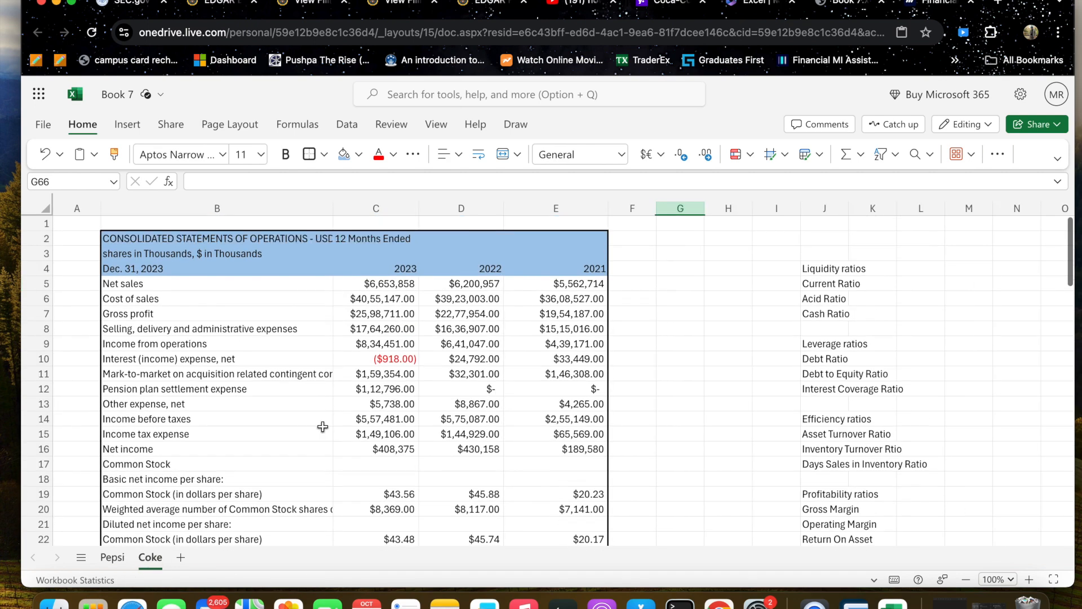
pyautogui.scroll(-15, 322, 426)
pyautogui.scroll(5, 322, 426)
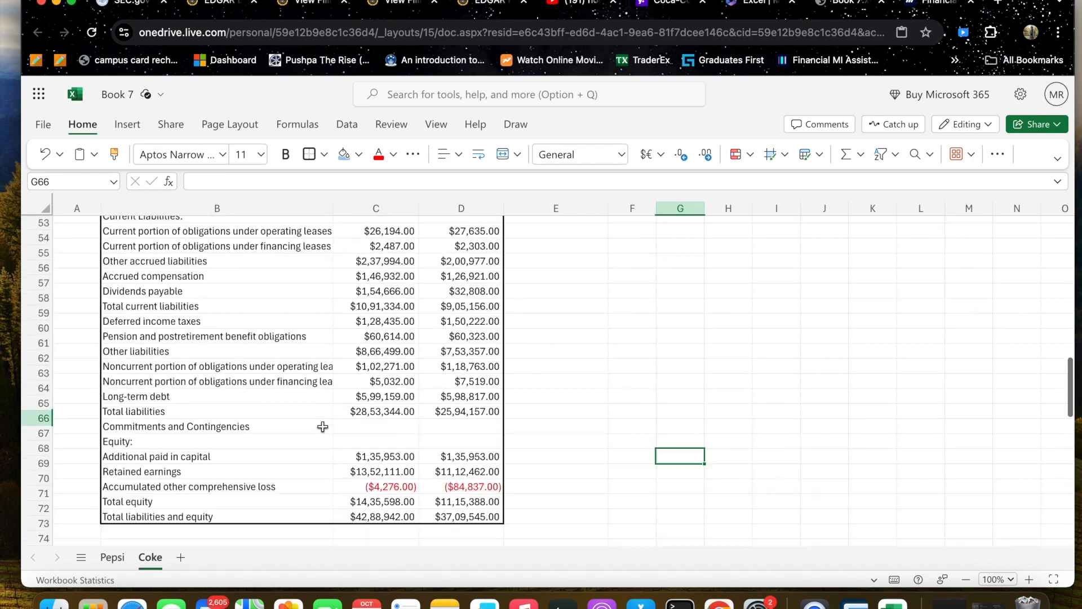
pyautogui.scroll(14, 322, 427)
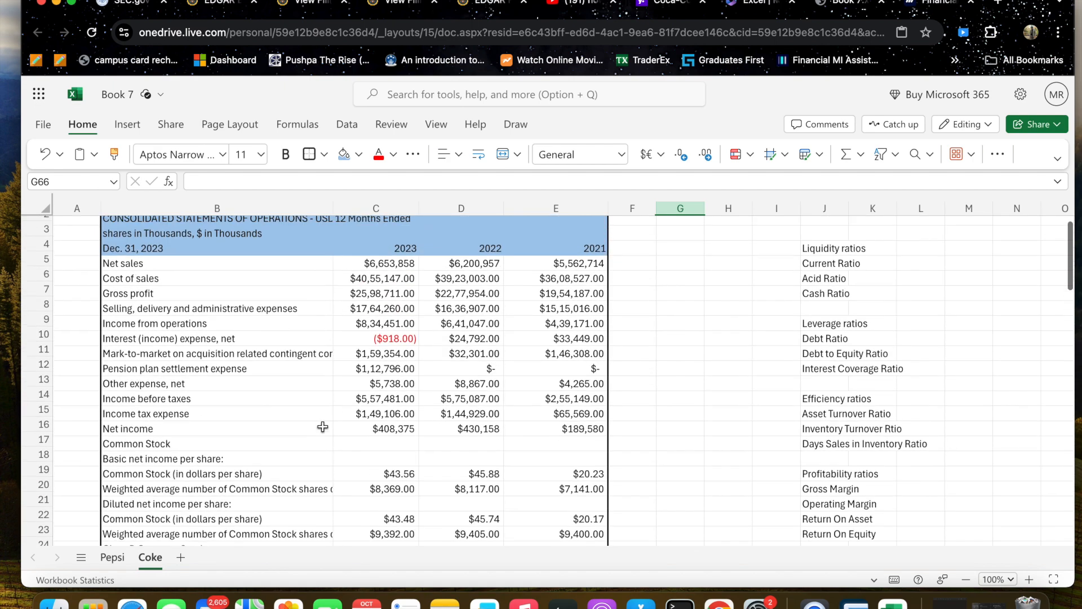
# - On the Pepsi sheet, calculate the 2023 current ratio in L5 as current assets divided by current liabilities, =D39/D51
pyautogui.click(123, 556)
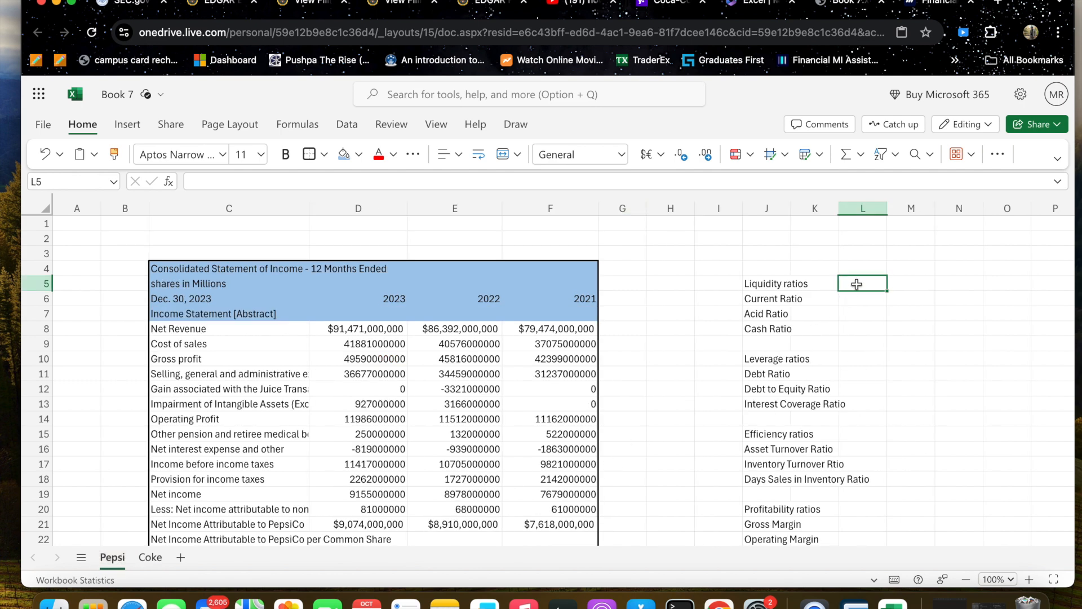
pyautogui.write('=')
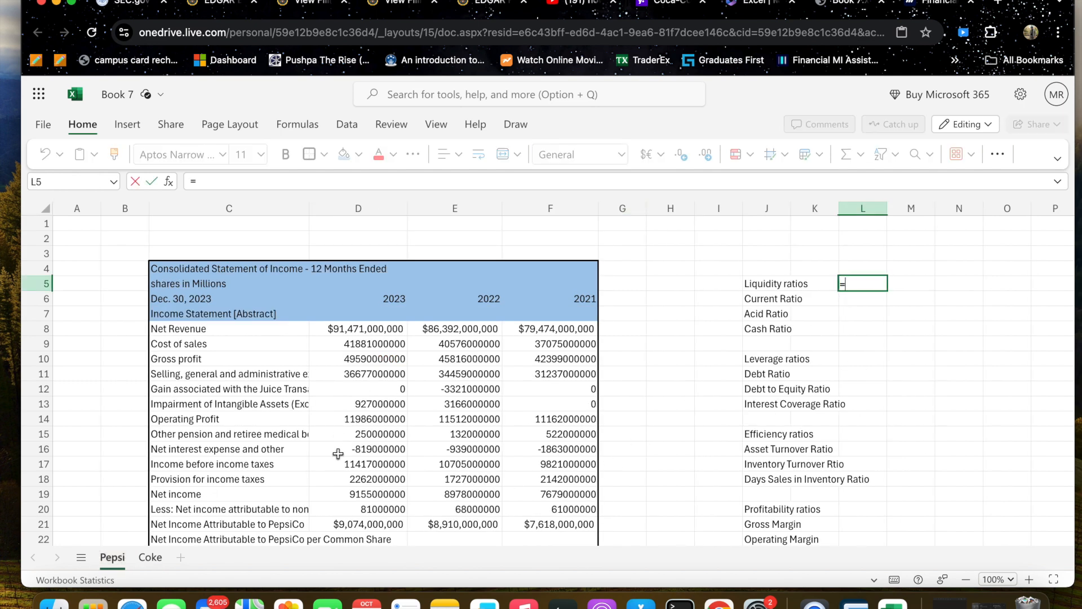
pyautogui.scroll(-8, 338, 454)
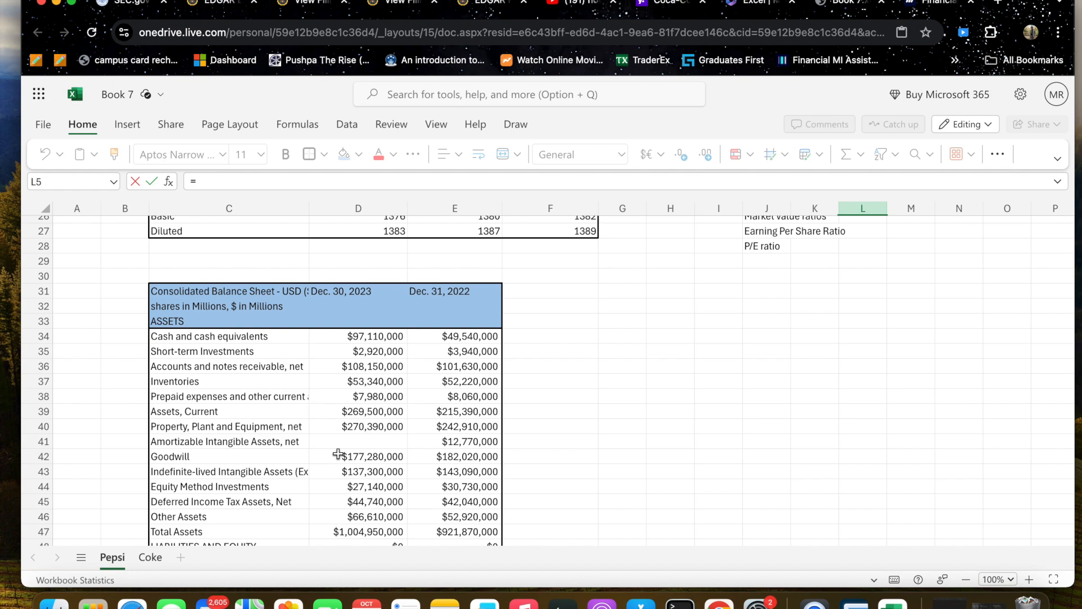
pyautogui.scroll(-5, 338, 454)
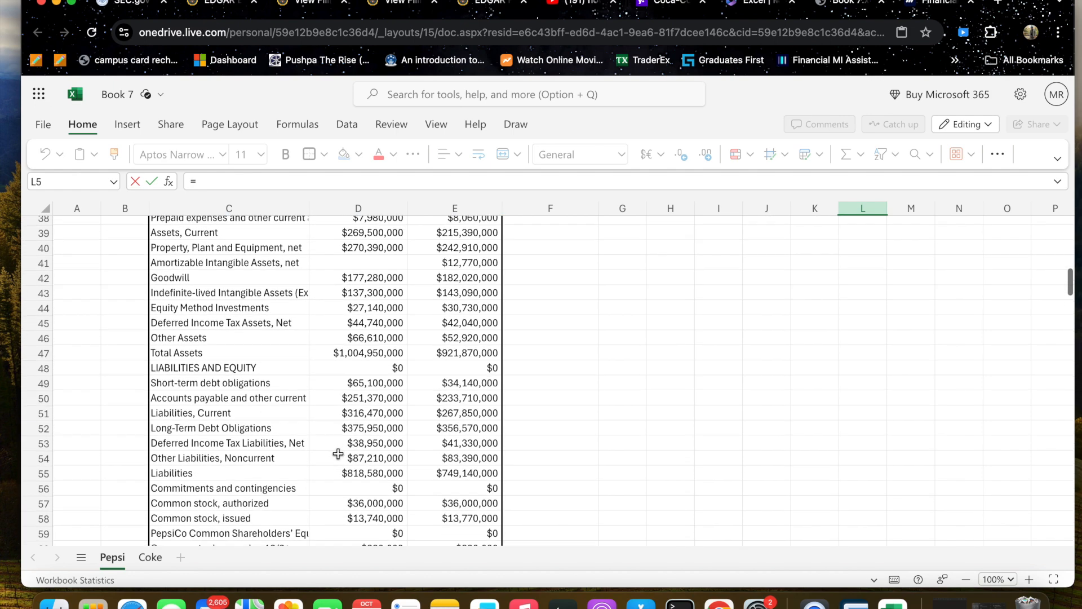
pyautogui.scroll(-1, 338, 454)
pyautogui.scroll(13, 338, 453)
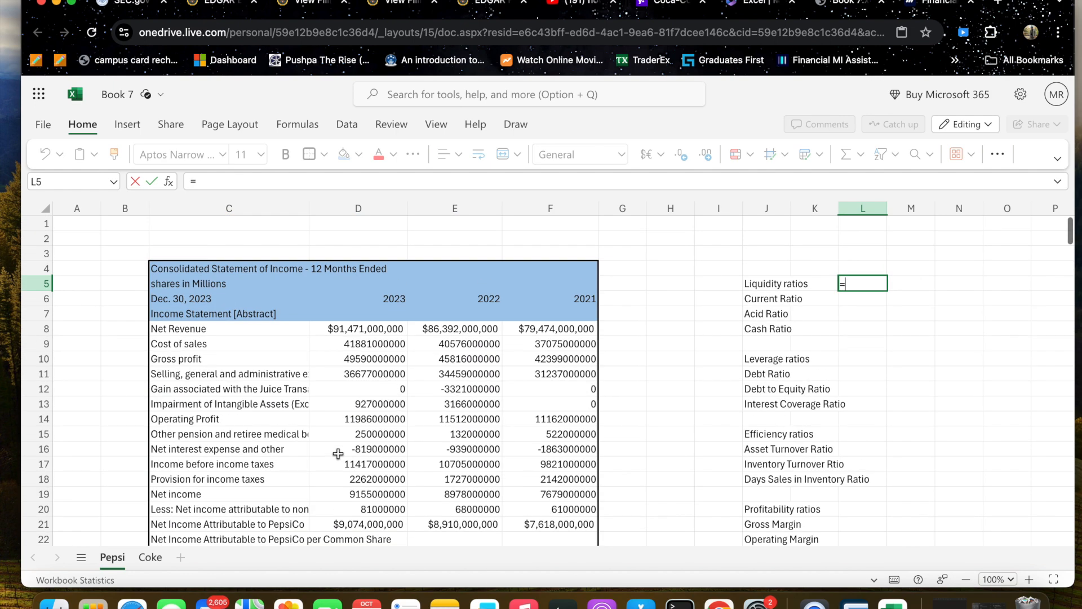
pyautogui.scroll(-4, 338, 453)
pyautogui.scroll(-5, 338, 454)
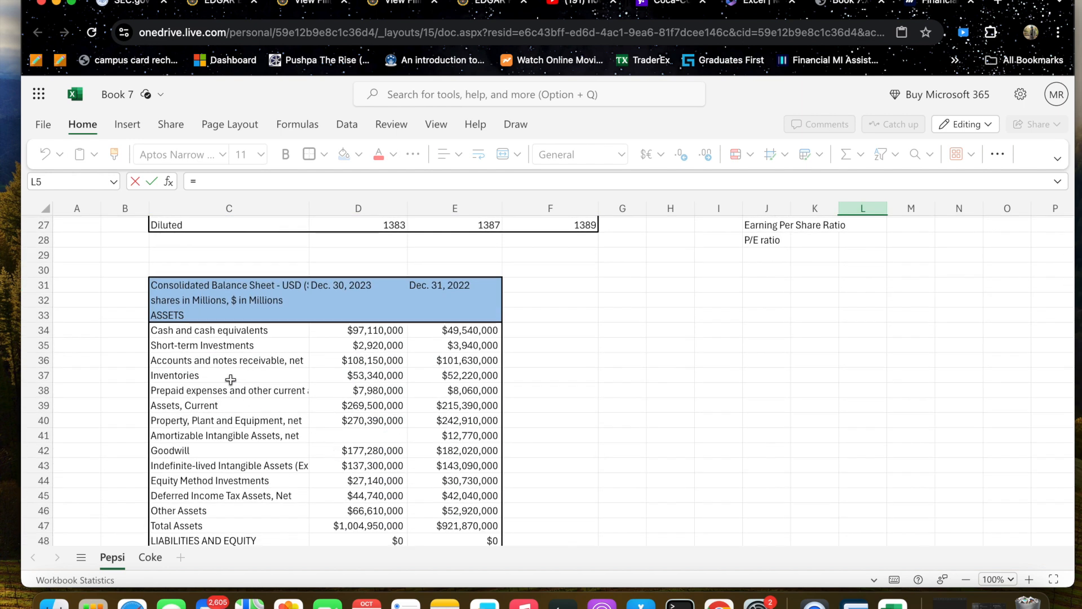
pyautogui.click(351, 404)
pyautogui.write('/')
pyautogui.scroll(-7, 351, 405)
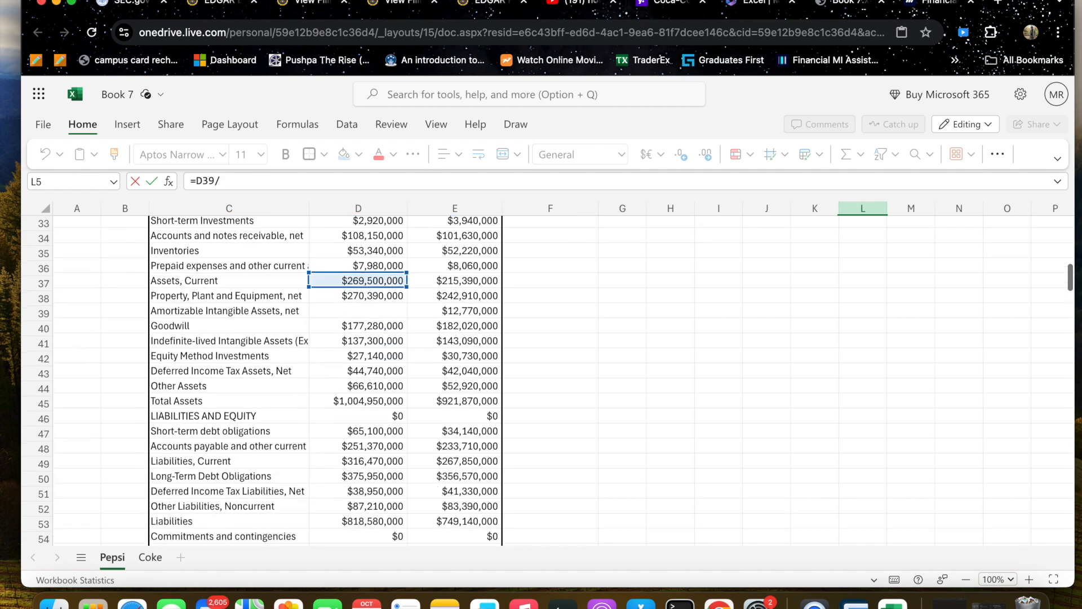
pyautogui.scroll(3, 219, 410)
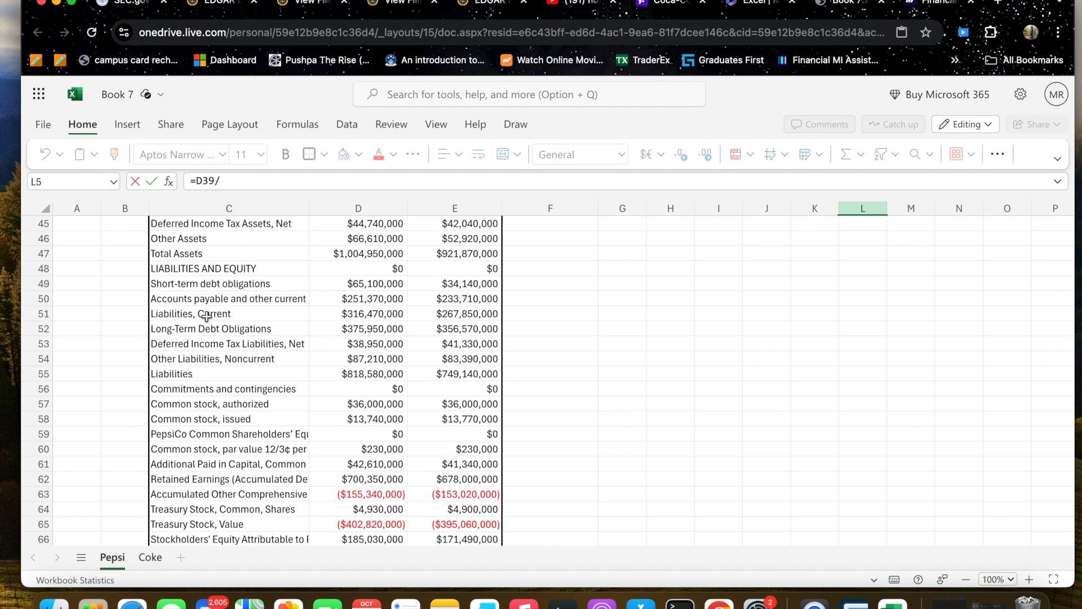
pyautogui.click(341, 319)
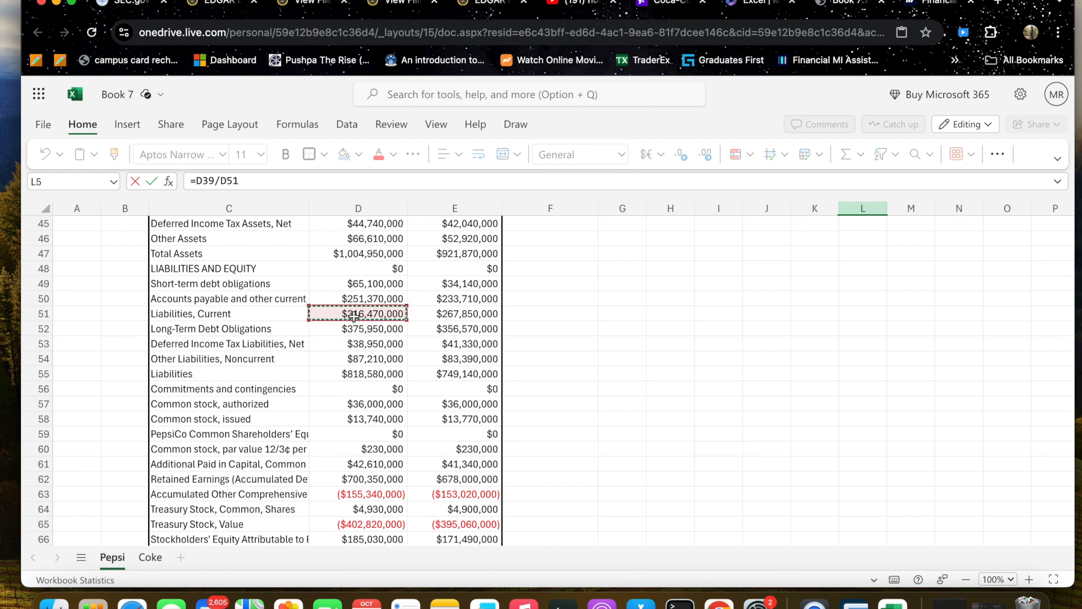
pyautogui.press('Return')
# - Fill the current ratio formula from L5 across to M5 for 2022
pyautogui.scroll(2, 691, 405)
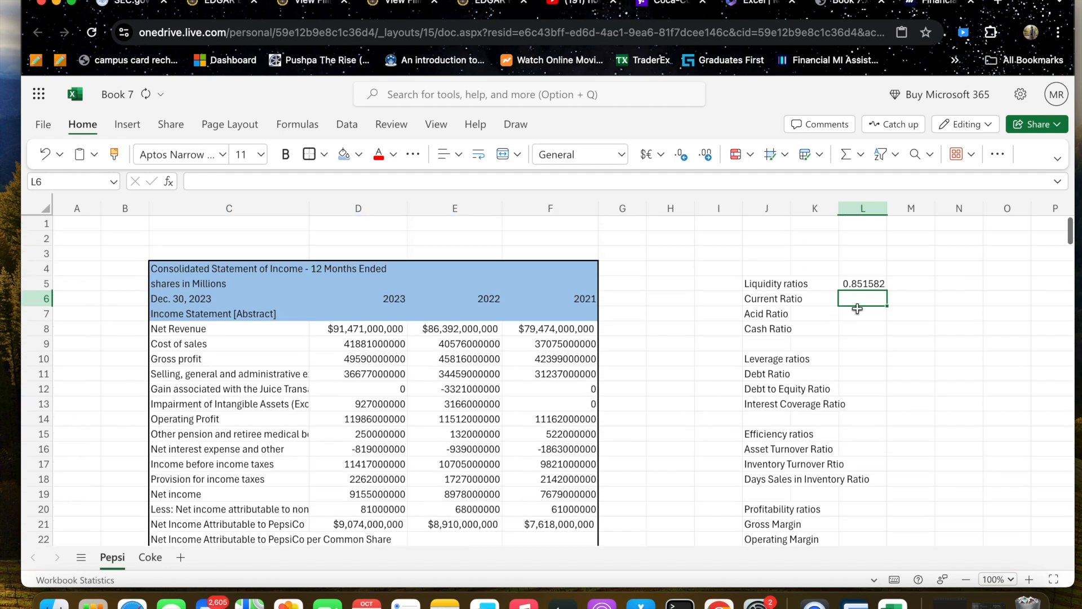
pyautogui.click(867, 286)
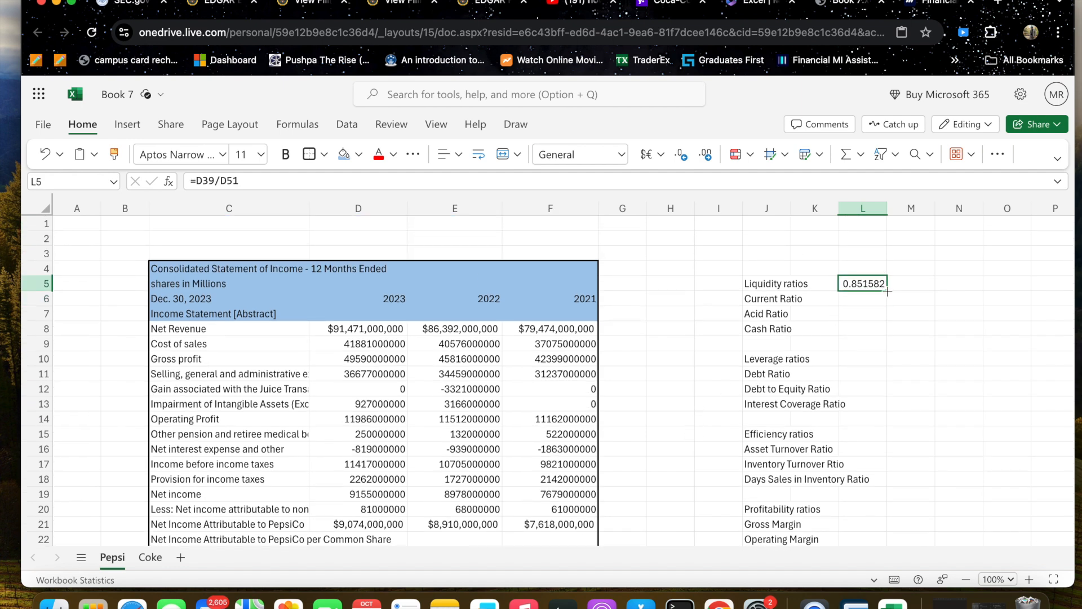
pyautogui.moveTo(889, 290); pyautogui.dragTo(924, 289)
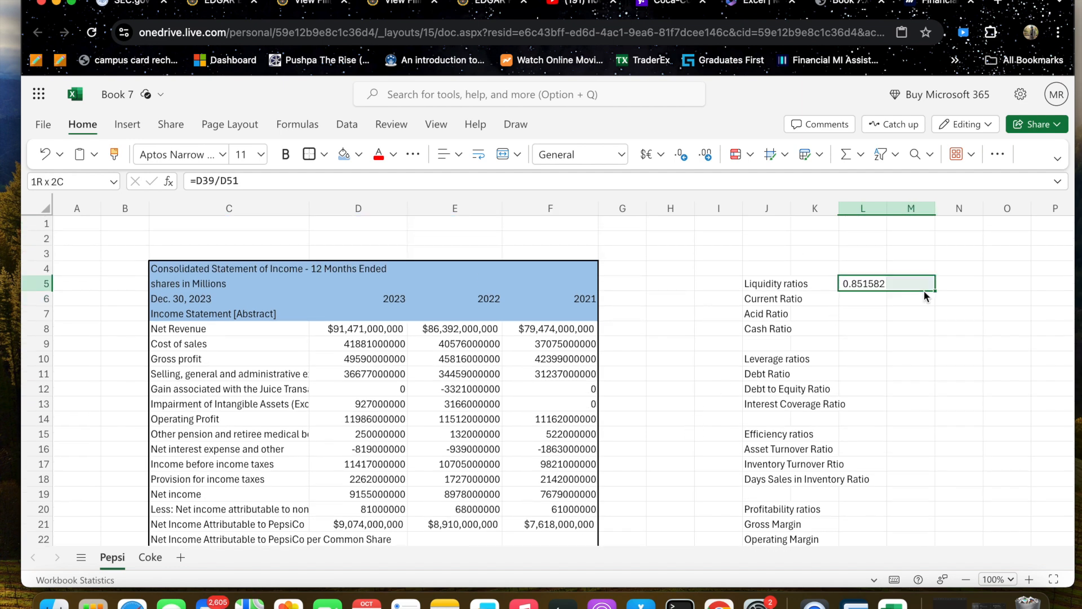
pyautogui.click(851, 299)
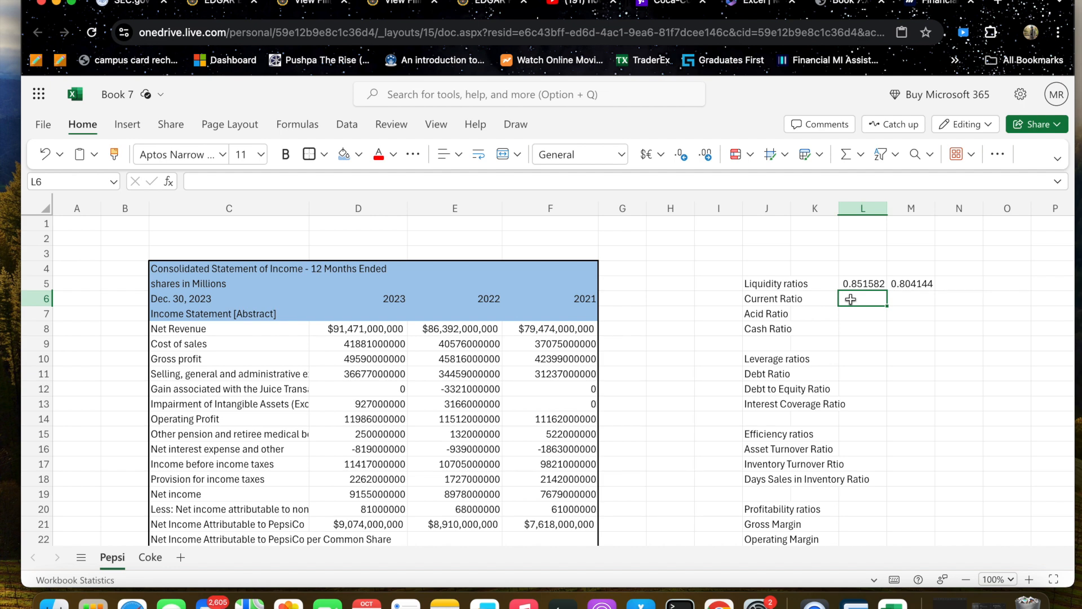
# - Move the Liquidity ratios heading to J4 and the Current, Acid and Cash Ratio labels to J5:J7
pyautogui.moveTo(868, 284); pyautogui.dragTo(896, 276)
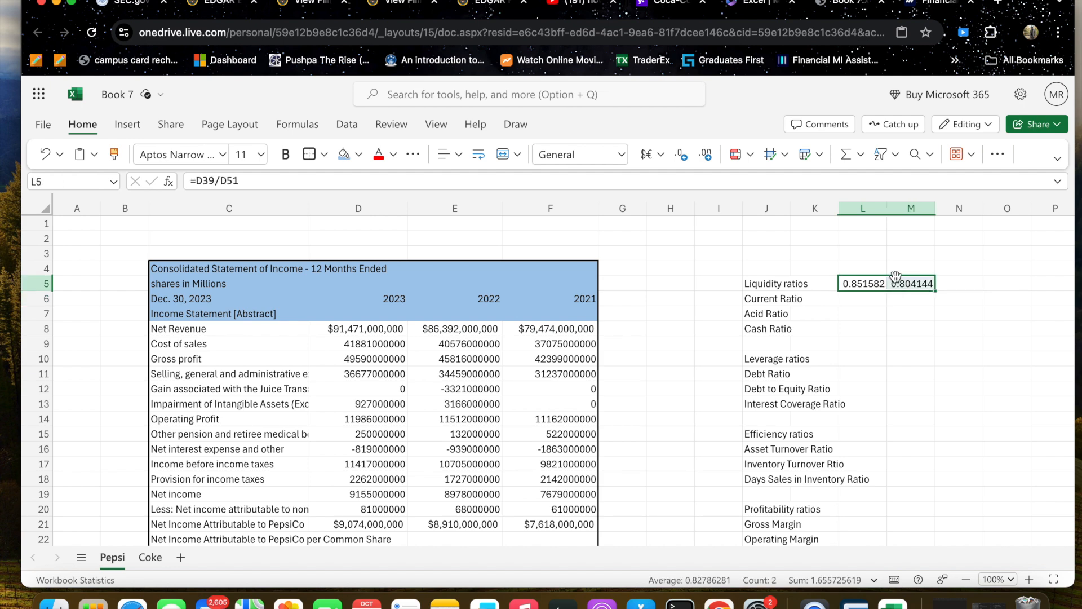
pyautogui.click(779, 284)
pyautogui.moveTo(779, 284); pyautogui.dragTo(797, 268)
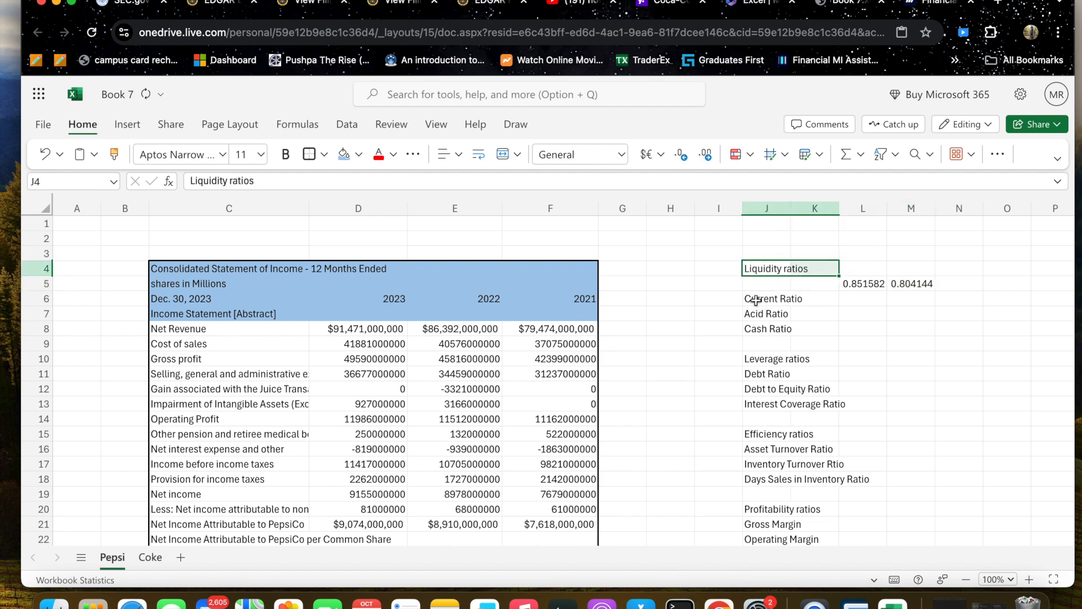
pyautogui.moveTo(756, 299); pyautogui.dragTo(778, 331)
pyautogui.moveTo(776, 292); pyautogui.dragTo(777, 288)
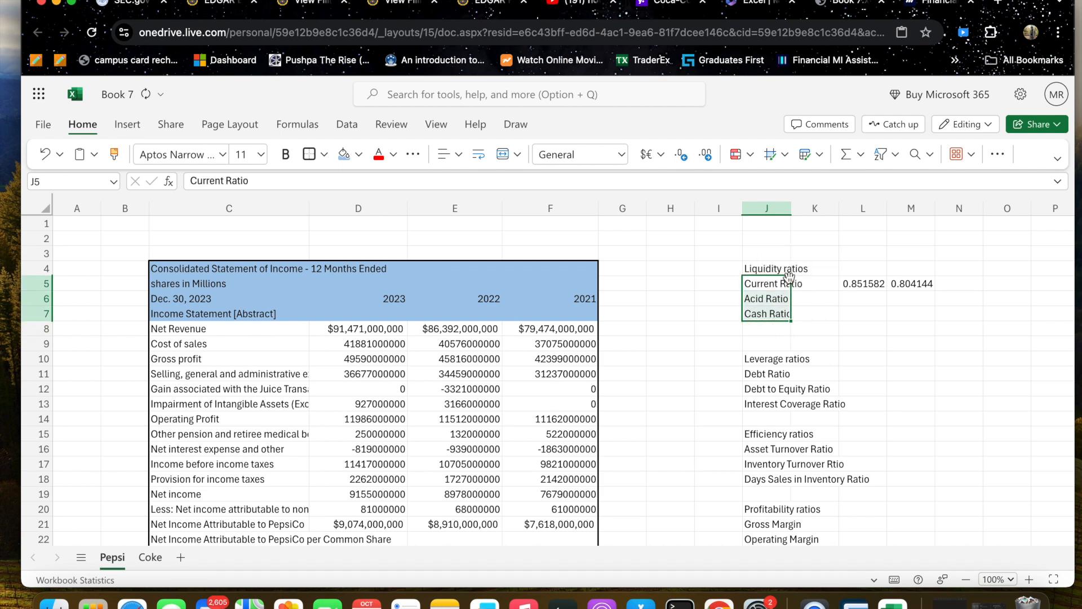
# - Make the Liquidity ratios heading in J4 bold
pyautogui.click(787, 268)
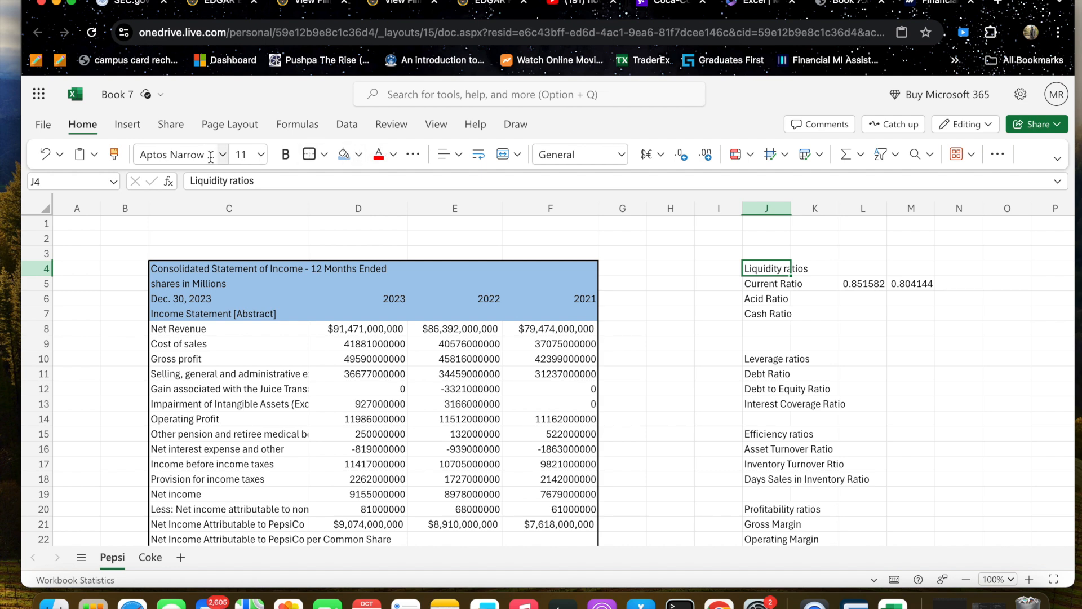
pyautogui.click(285, 155)
pyautogui.click(667, 422)
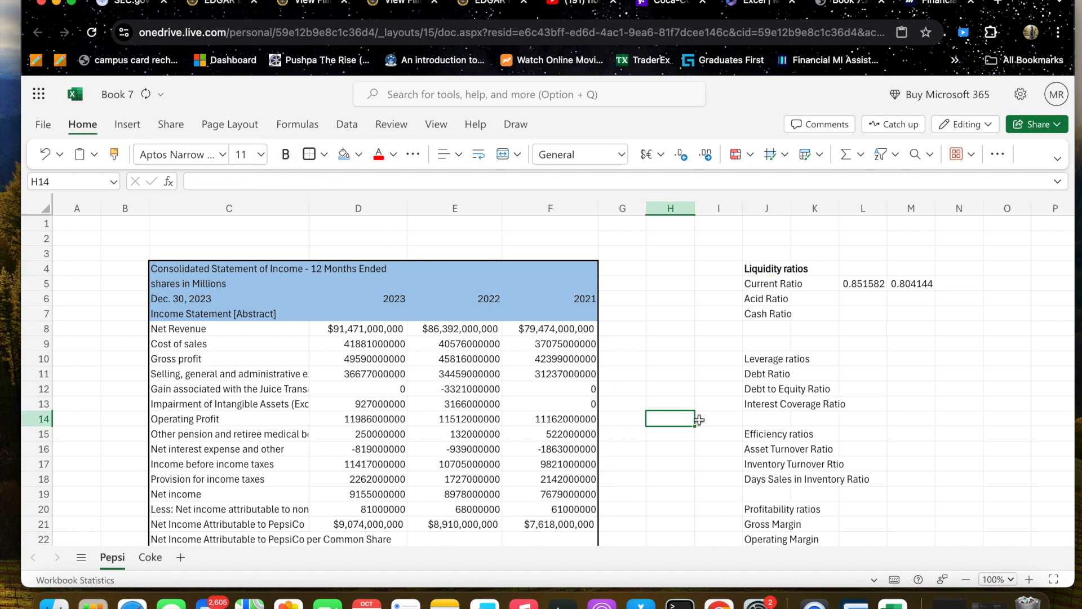
# - Calculate the 2023 acid ratio in L6 as current assets less inventories over current liabilities, =(D39-D37)/D51
pyautogui.click(860, 299)
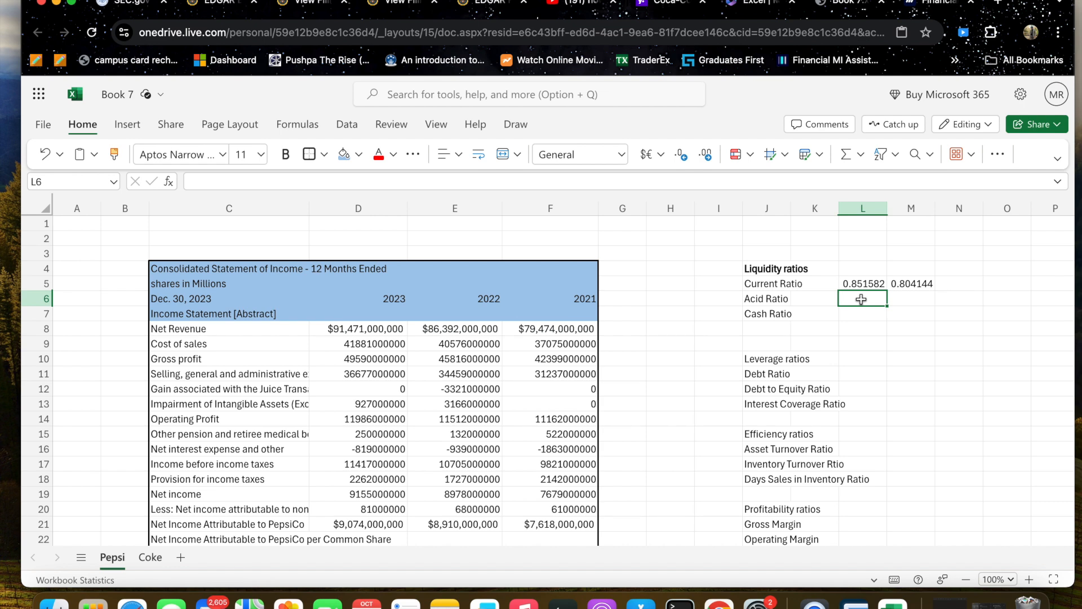
pyautogui.write('=')
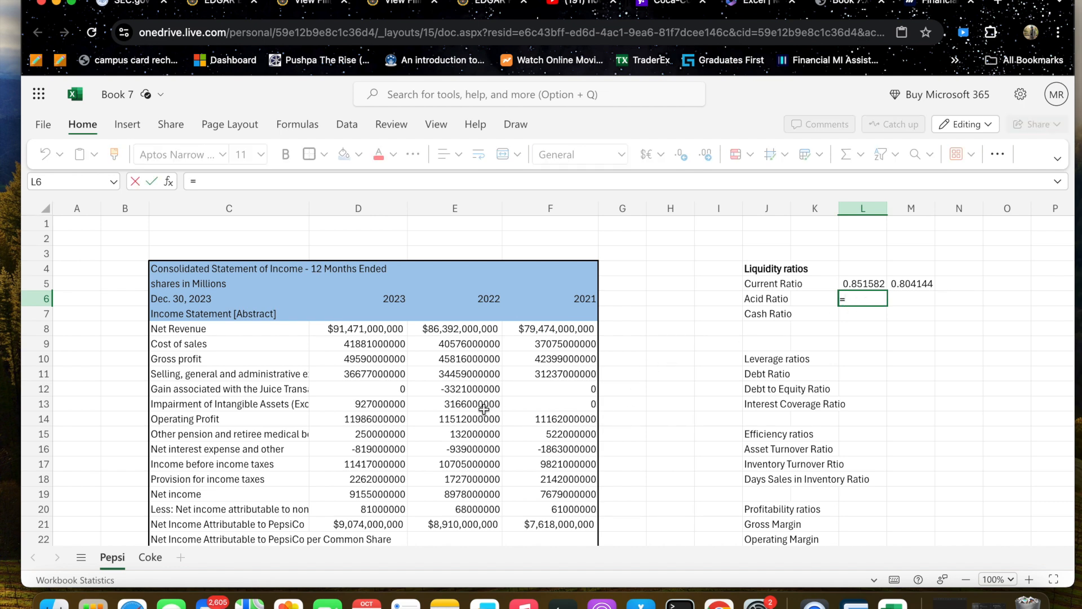
pyautogui.scroll(-7, 441, 432)
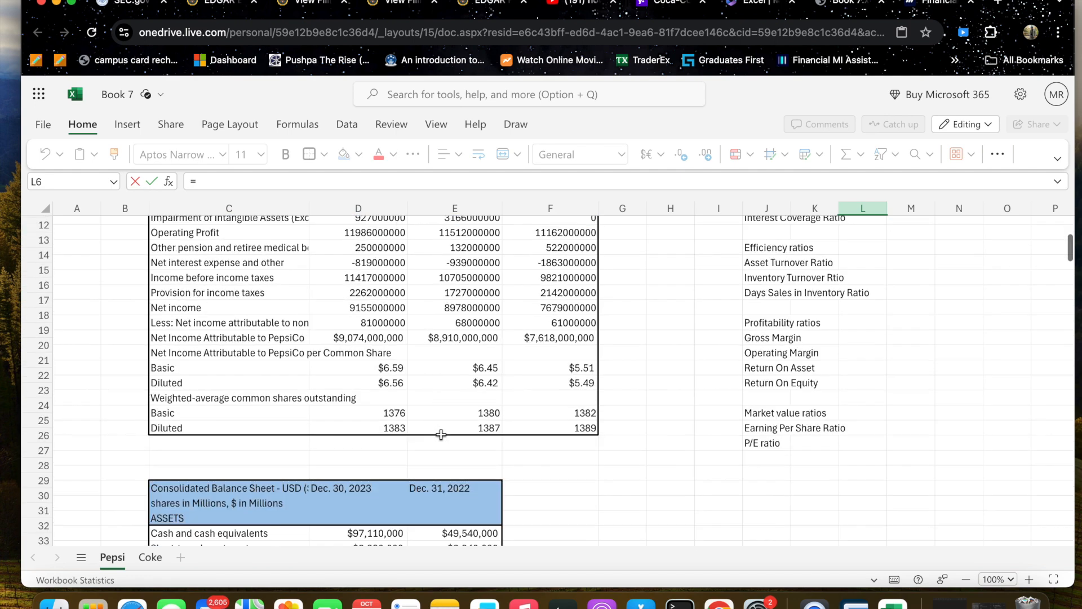
pyautogui.scroll(7, 441, 434)
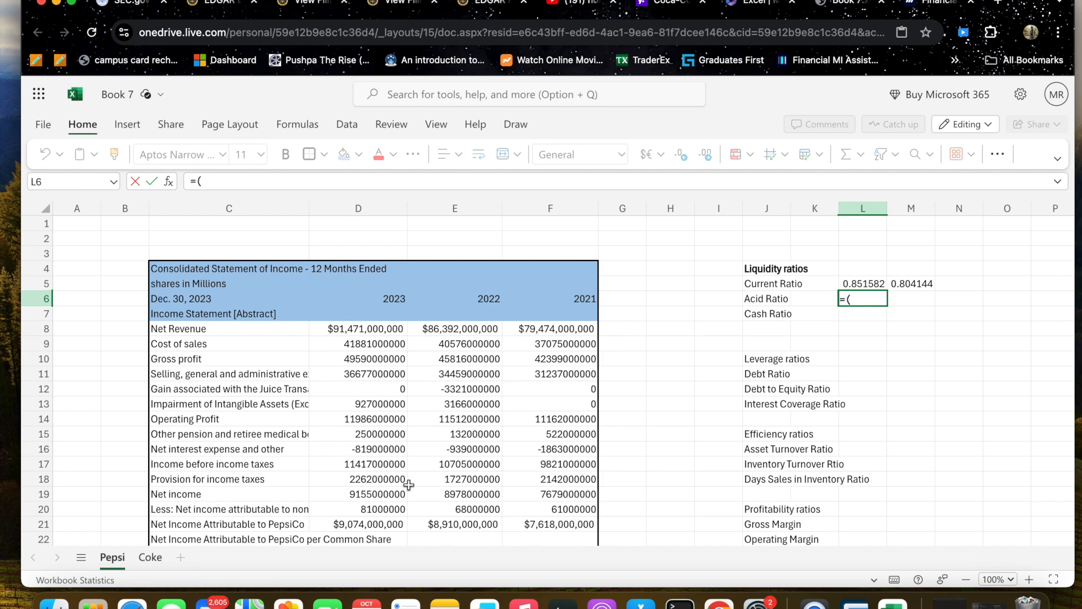
pyautogui.scroll(-7, 304, 458)
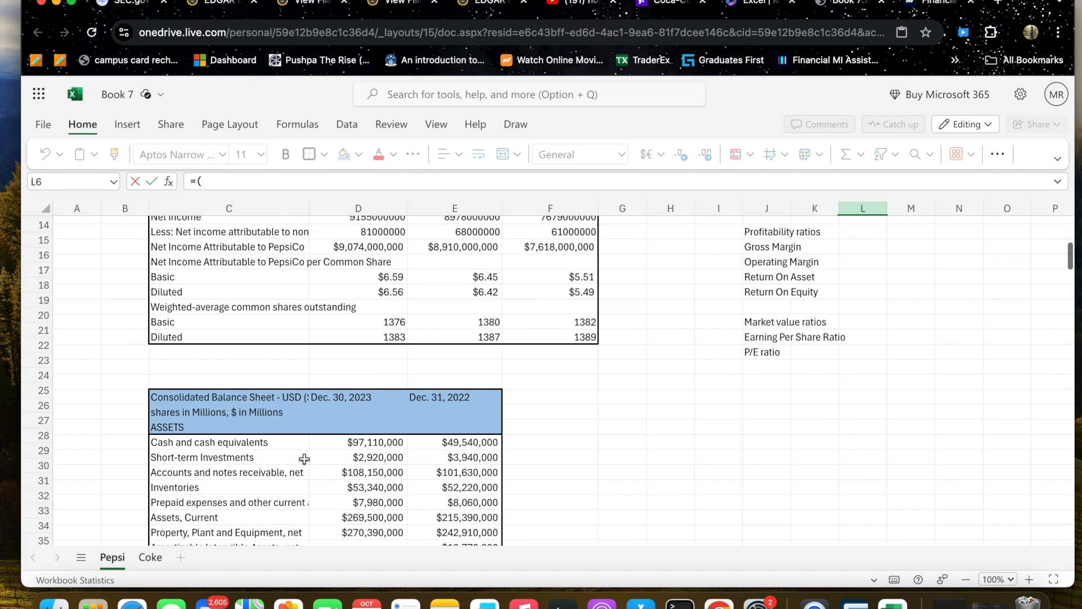
pyautogui.scroll(-2, 304, 458)
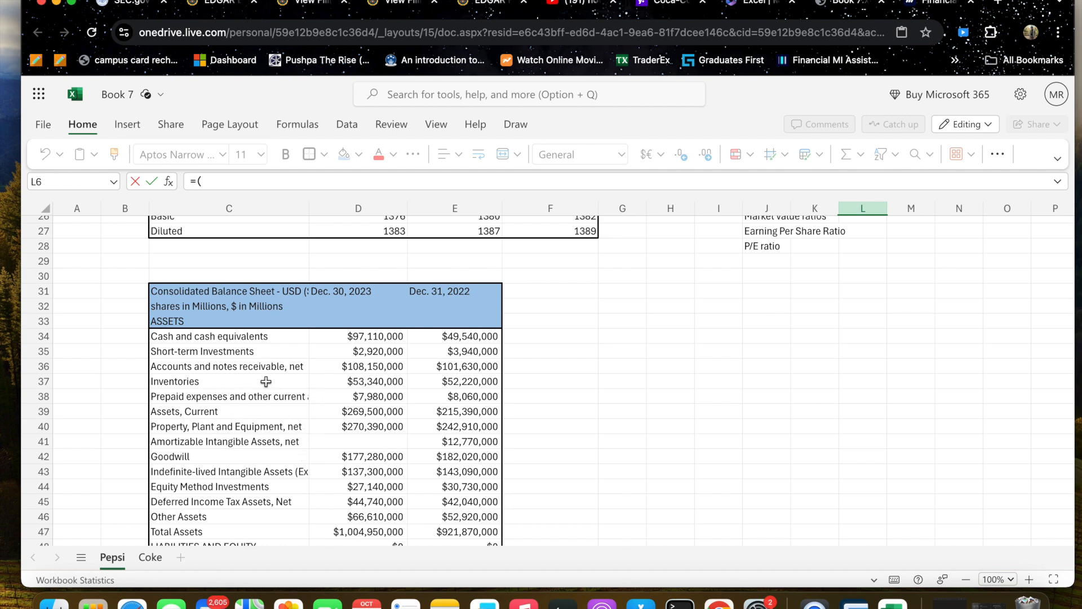
pyautogui.click(353, 414)
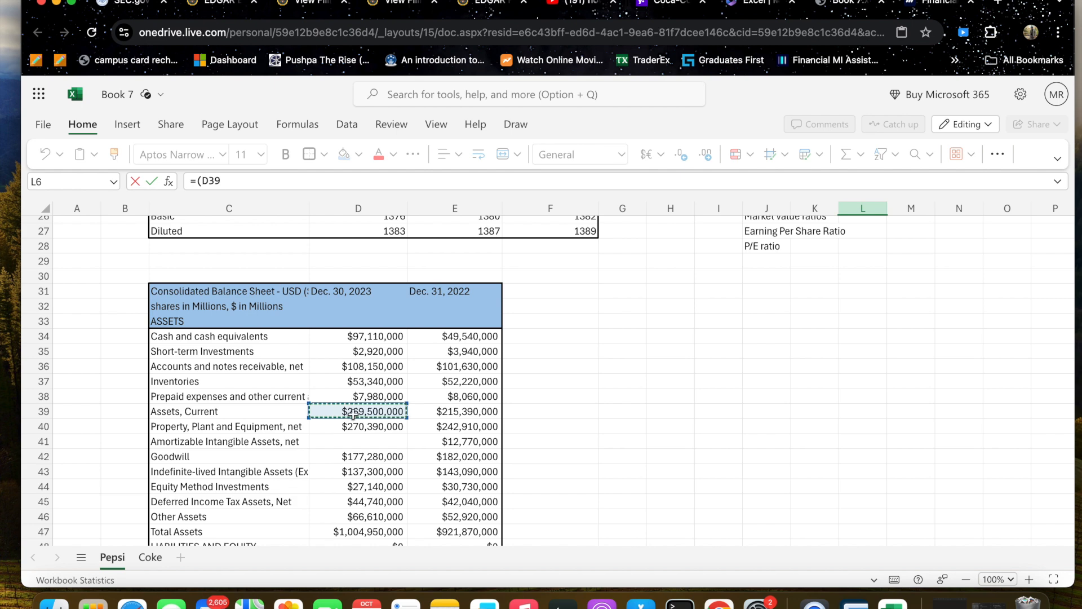
pyautogui.write('-')
pyautogui.click(357, 383)
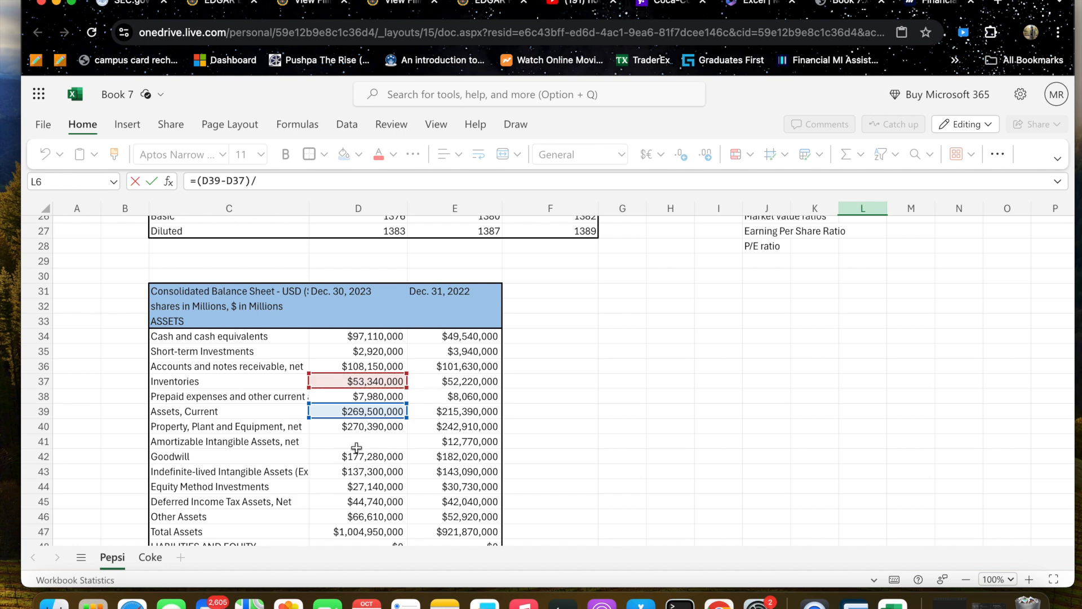
pyautogui.scroll(-5, 356, 511)
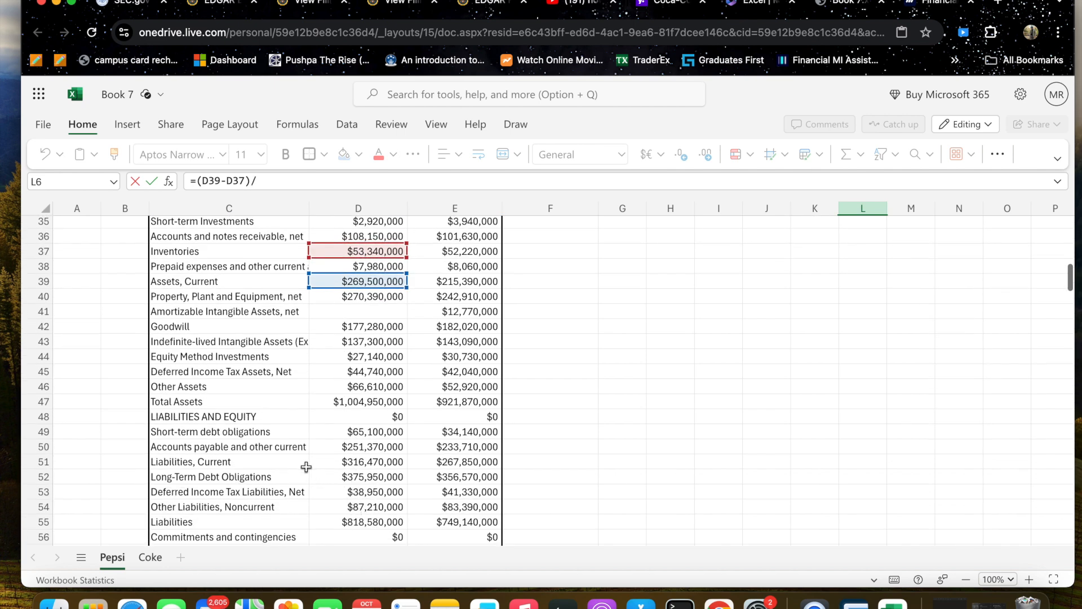
pyautogui.click(357, 462)
pyautogui.press('Return')
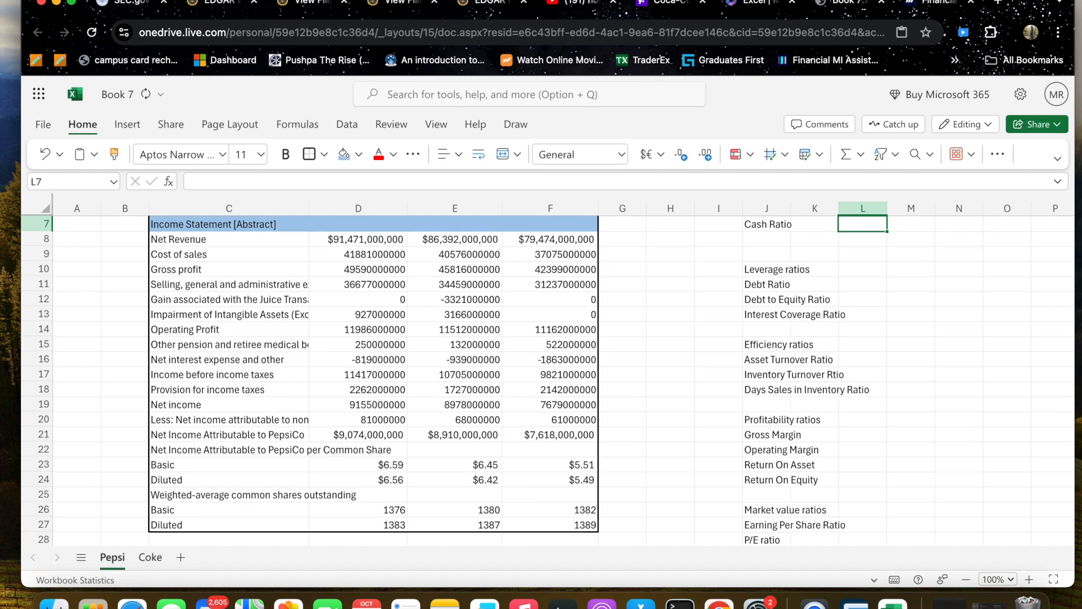
pyautogui.click(860, 297)
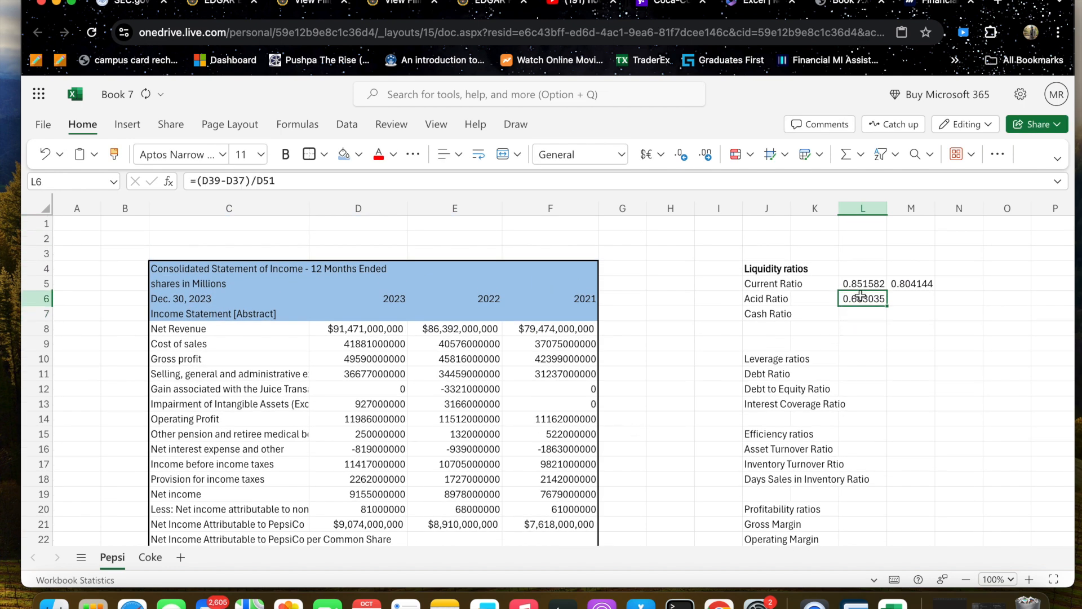
pyautogui.click(910, 302)
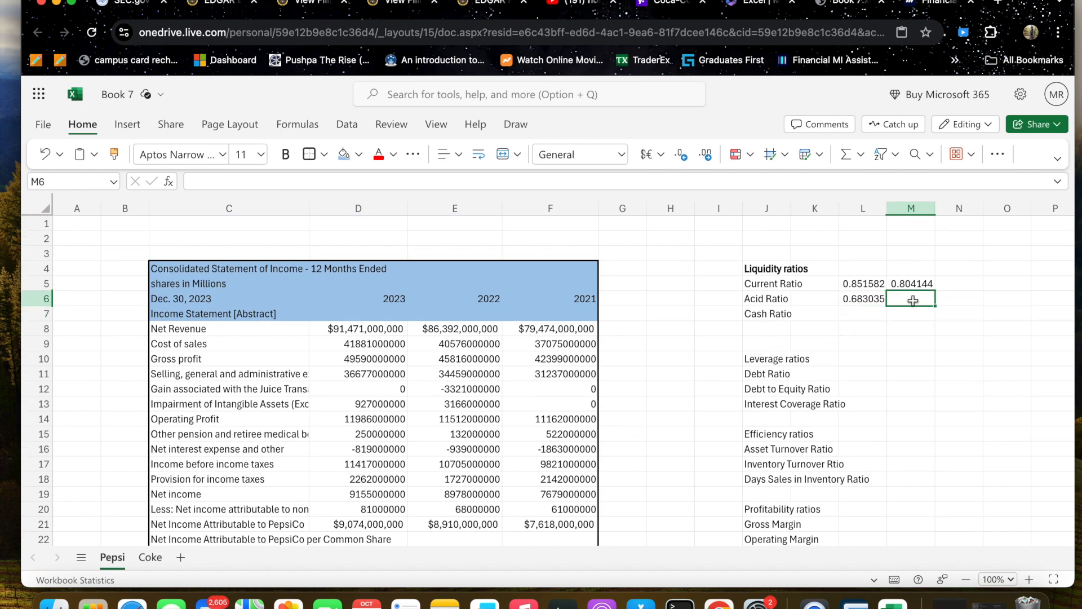
pyautogui.click(881, 300)
pyautogui.moveTo(900, 298); pyautogui.dragTo(861, 298)
pyautogui.click(903, 297)
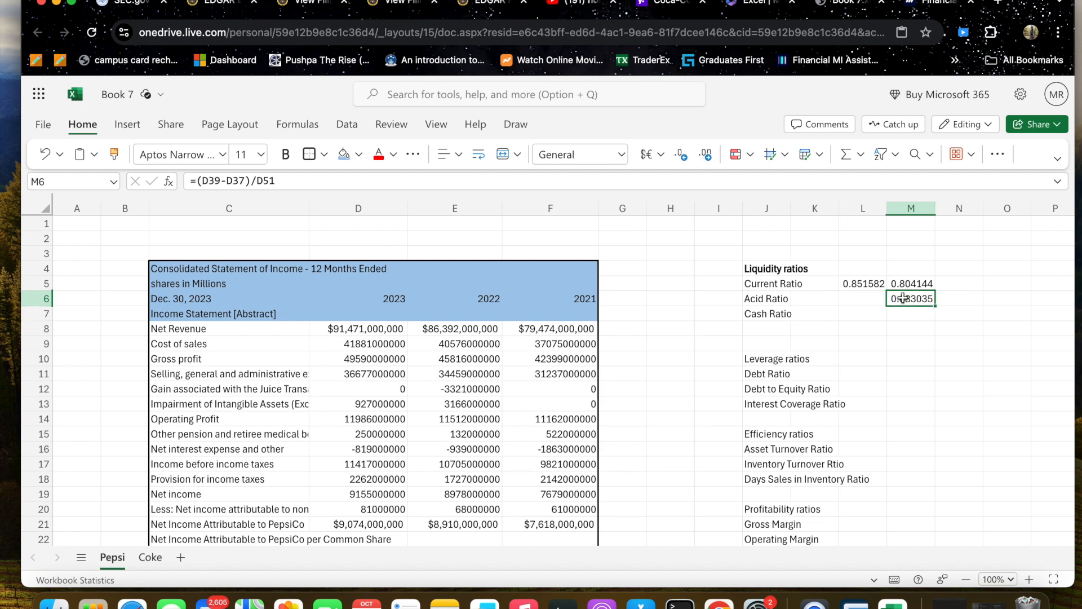
pyautogui.moveTo(903, 298); pyautogui.dragTo(877, 301)
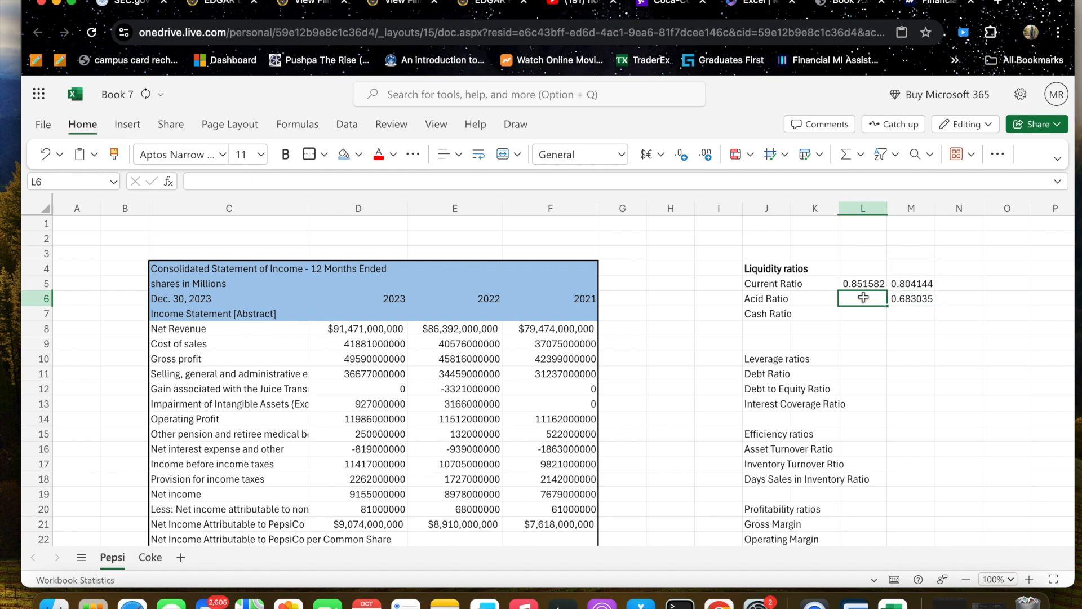
pyautogui.click(890, 307)
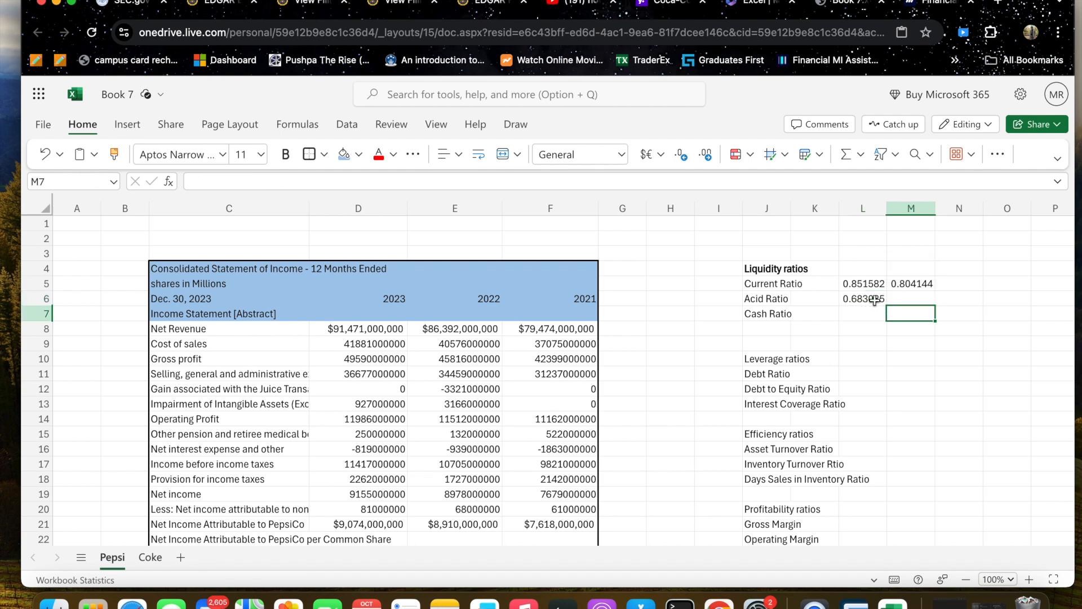
# - Fill the acid ratio formula from L6 across to M6 for 2022
pyautogui.click(870, 299)
pyautogui.moveTo(886, 306); pyautogui.dragTo(931, 304)
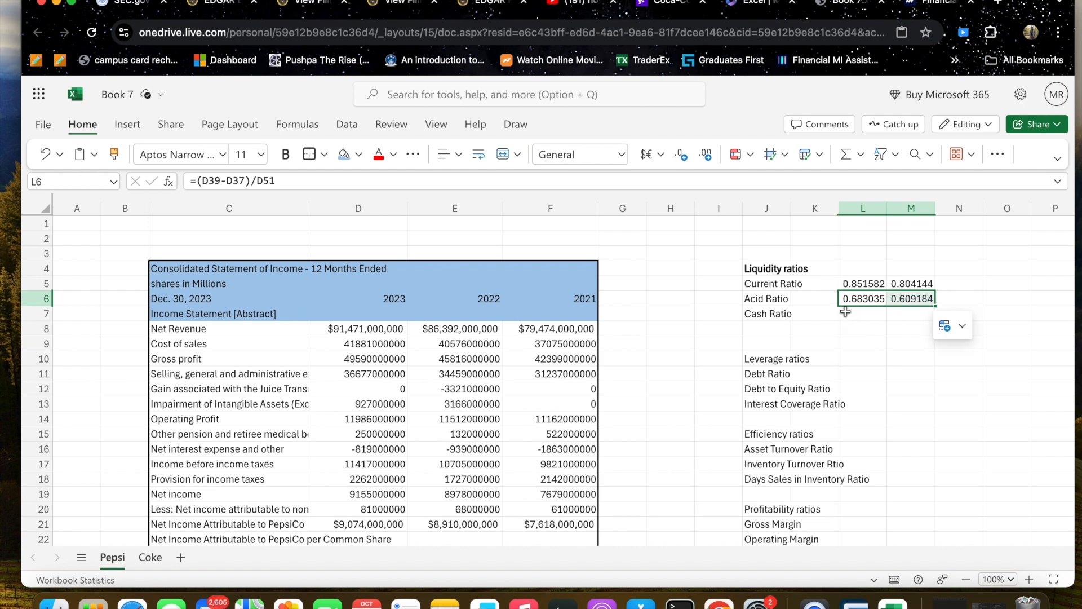
# - Calculate the 2023 cash ratio in L7 as cash, short-term investments and receivables over current liabilities, =SUM(D34:D36)/D51
pyautogui.click(852, 314)
pyautogui.write('=')
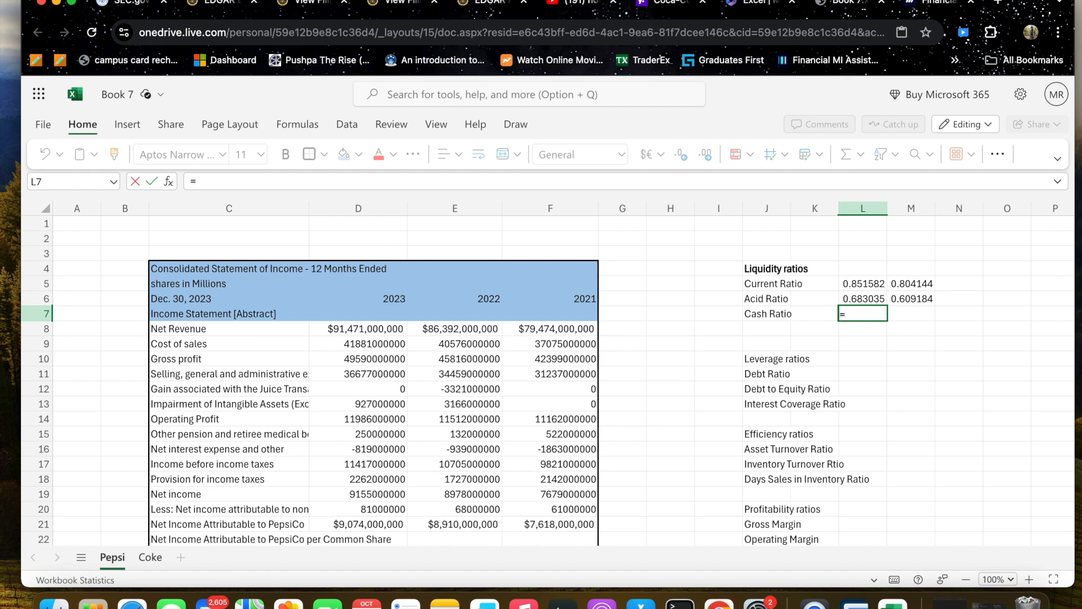
pyautogui.write('s')
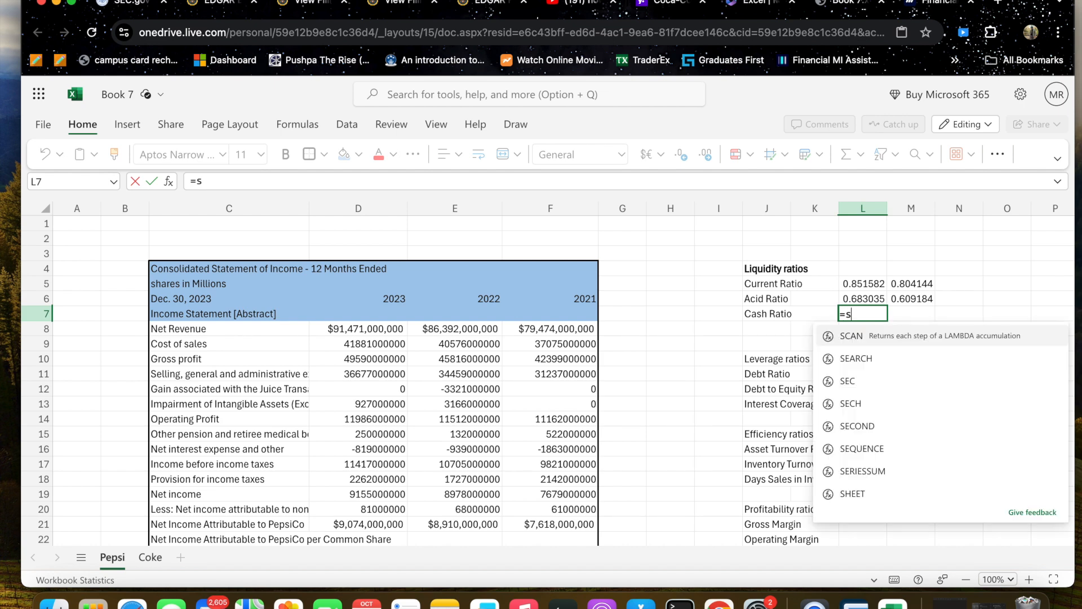
pyautogui.write('um')
pyautogui.click(862, 366)
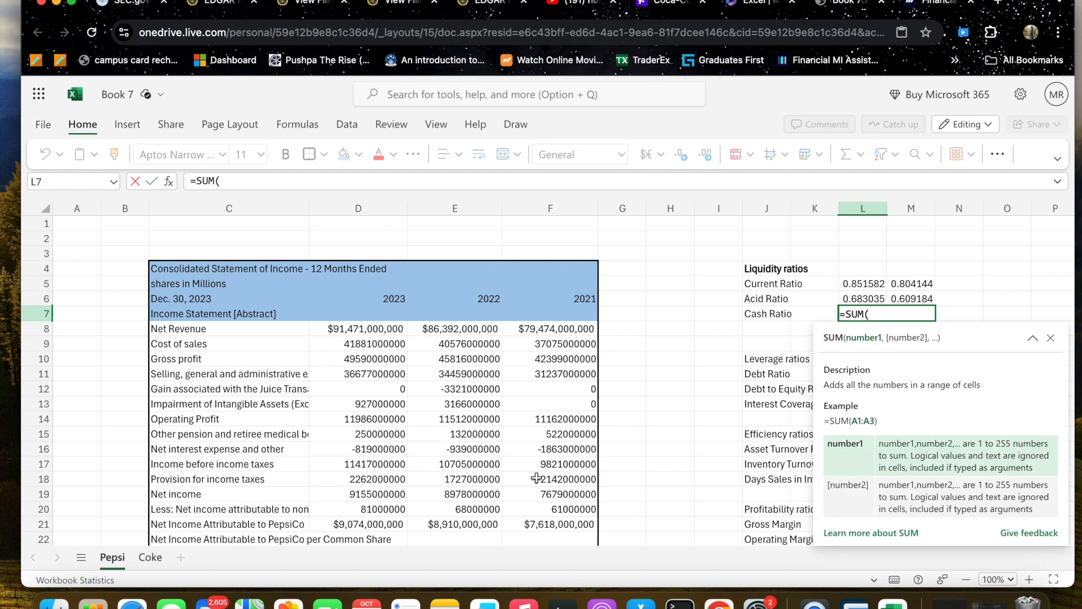
pyautogui.scroll(-3, 324, 484)
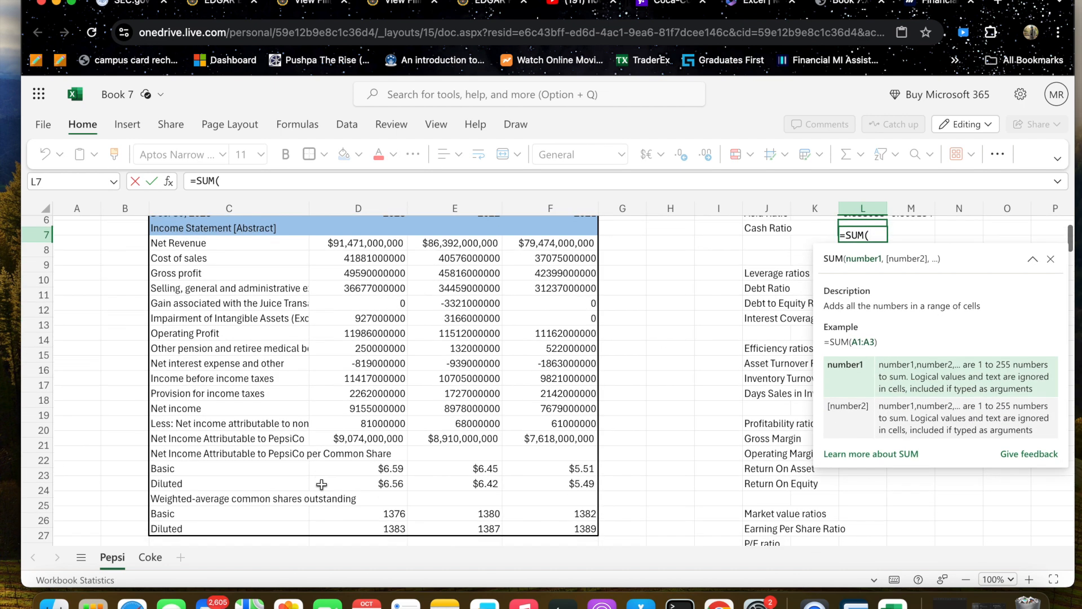
pyautogui.scroll(-6, 321, 484)
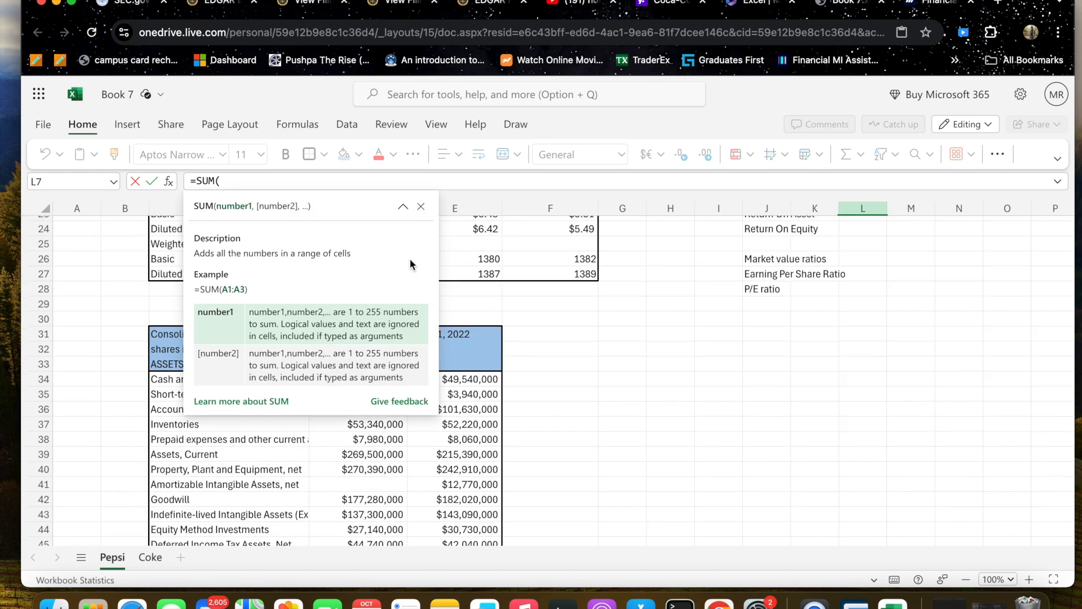
pyautogui.click(421, 206)
pyautogui.scroll(-1, 350, 463)
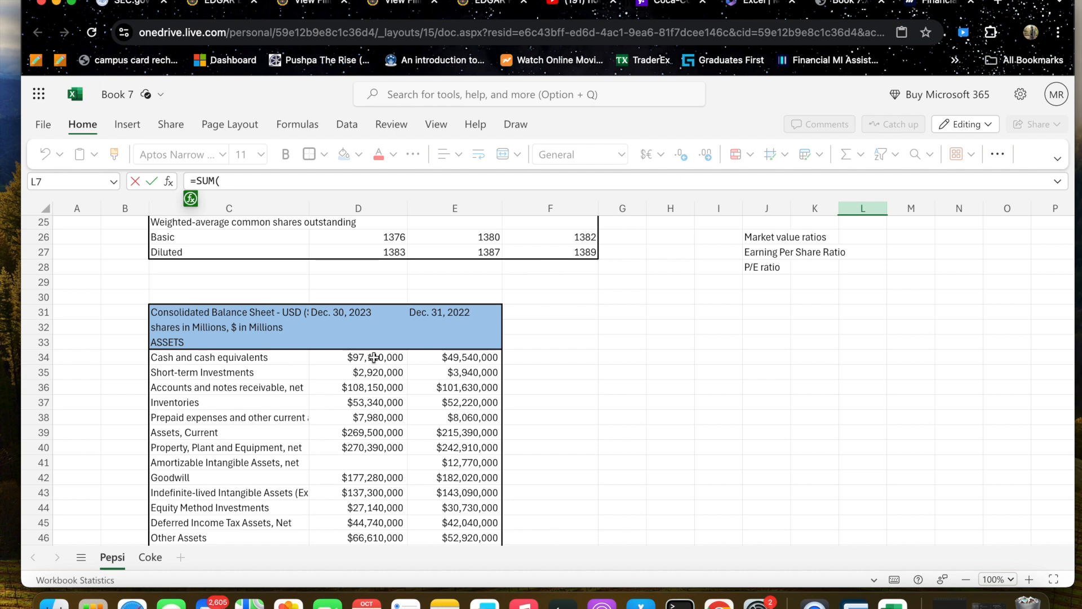
pyautogui.moveTo(373, 357); pyautogui.dragTo(374, 369)
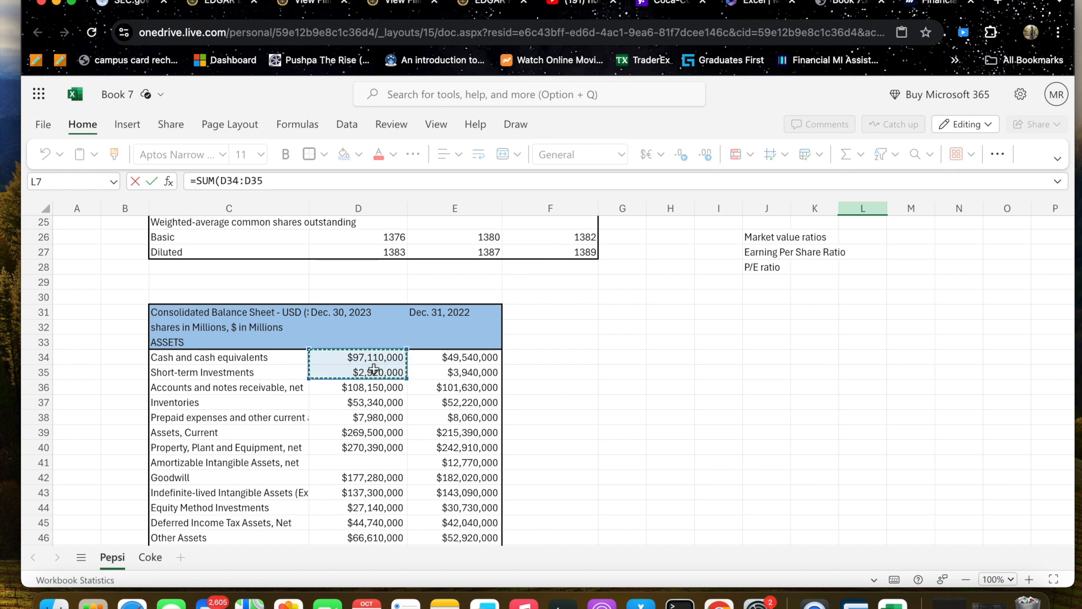
pyautogui.moveTo(374, 369); pyautogui.dragTo(375, 384)
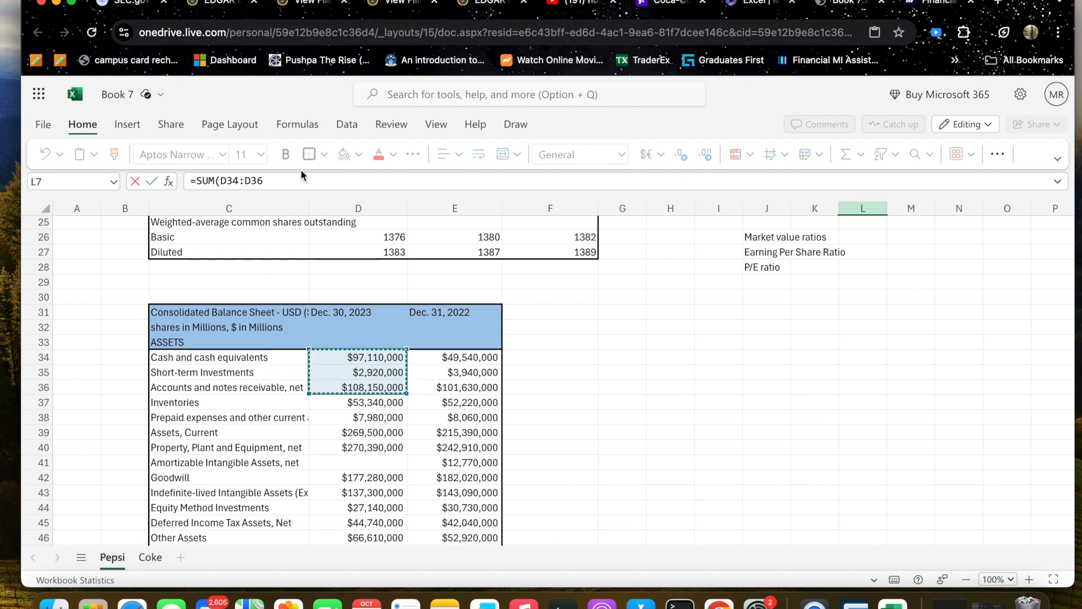
pyautogui.click(275, 178)
pyautogui.write(')/')
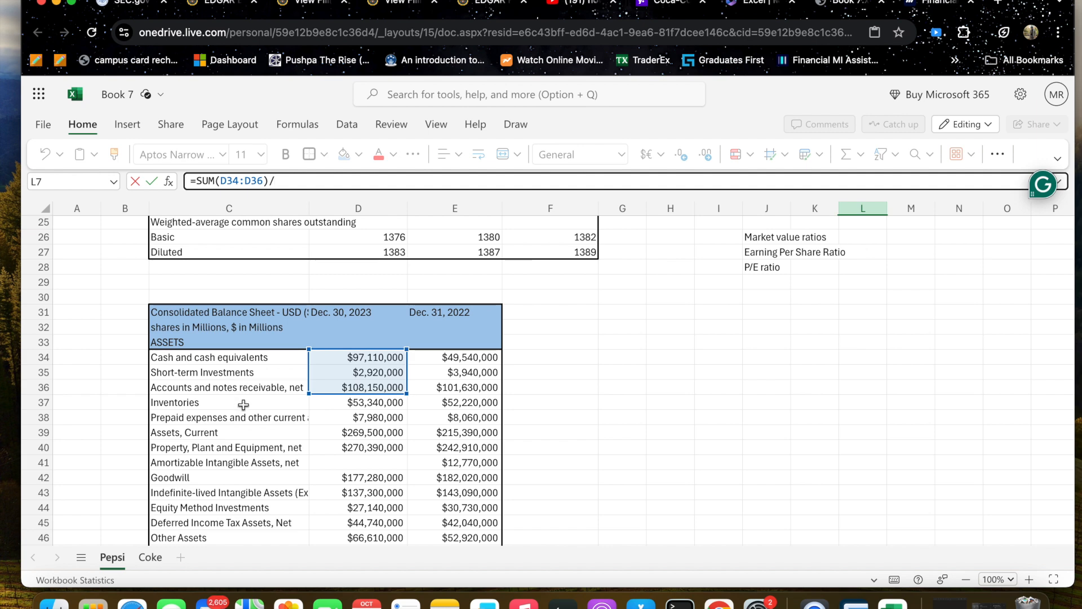
pyautogui.scroll(-4, 244, 404)
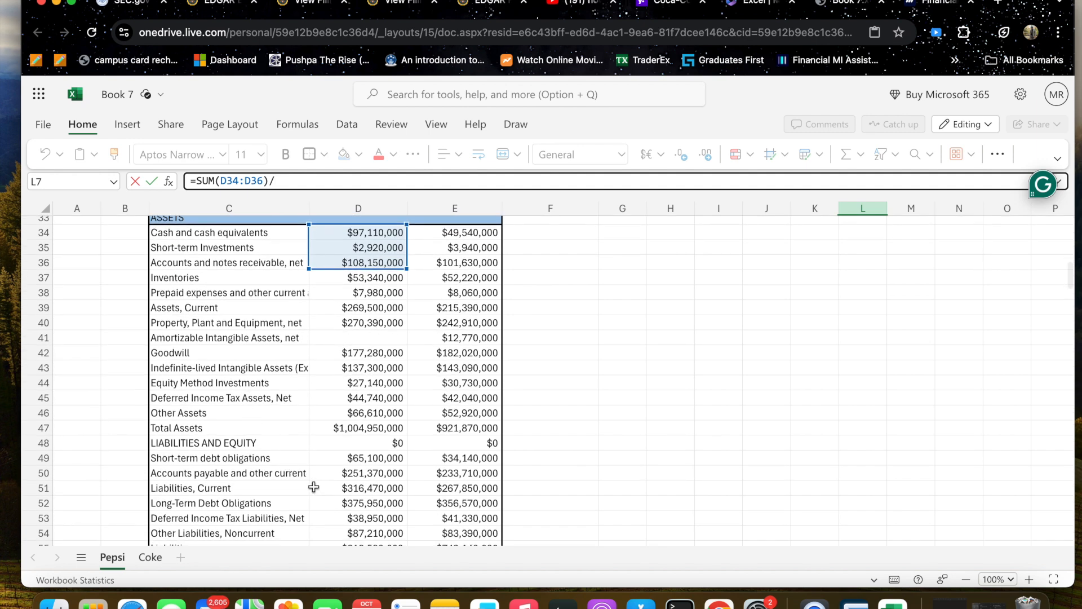
pyautogui.click(346, 488)
pyautogui.press('Return')
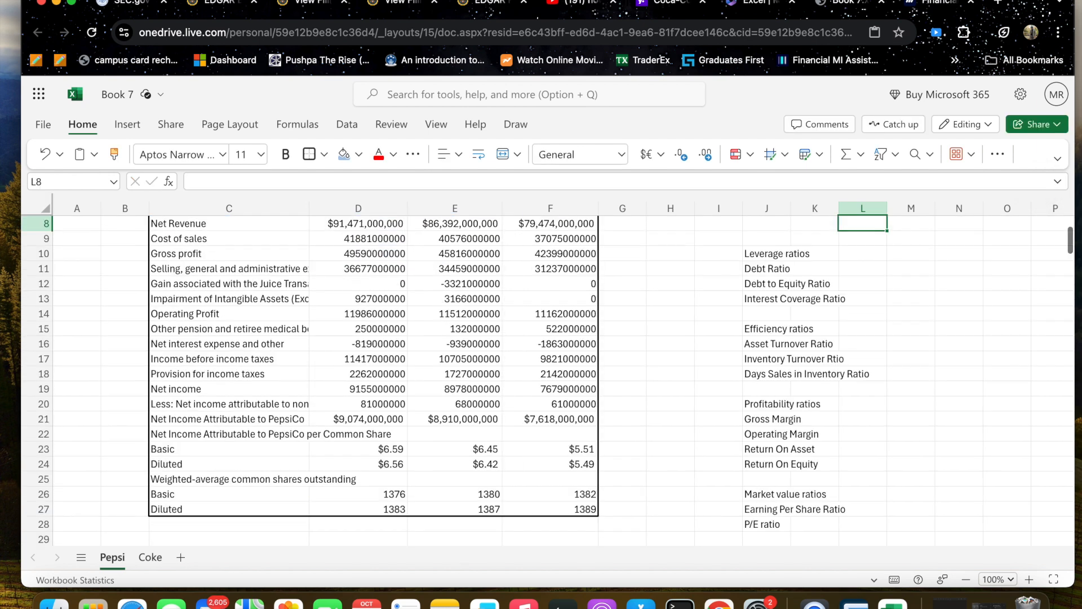
# - Fill the cash ratio formula from L7 across to M7 for 2022
pyautogui.scroll(2, 637, 509)
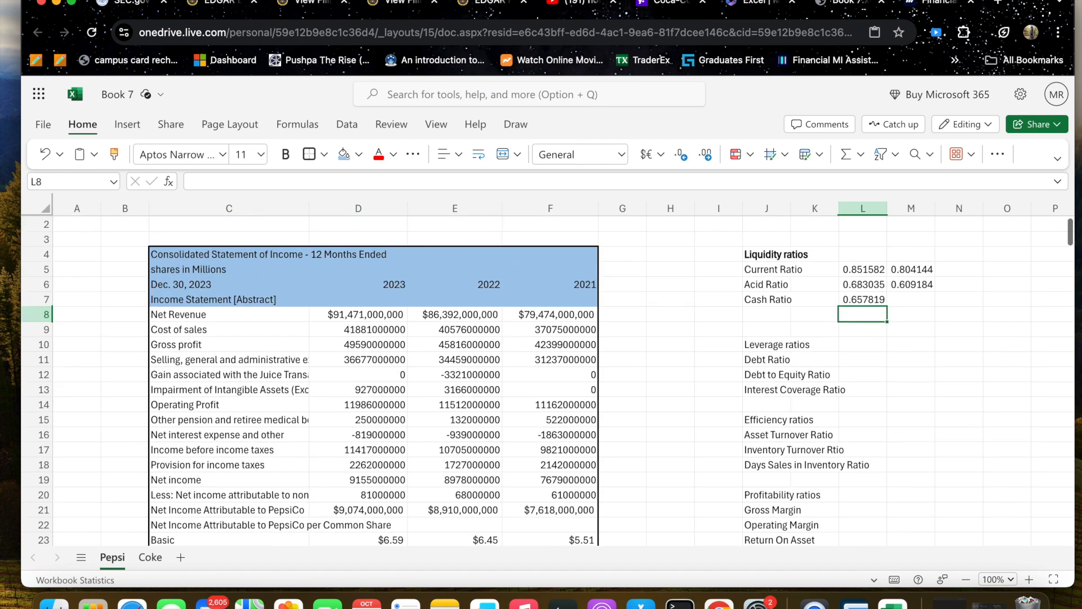
pyautogui.click(861, 302)
pyautogui.moveTo(886, 307); pyautogui.dragTo(930, 306)
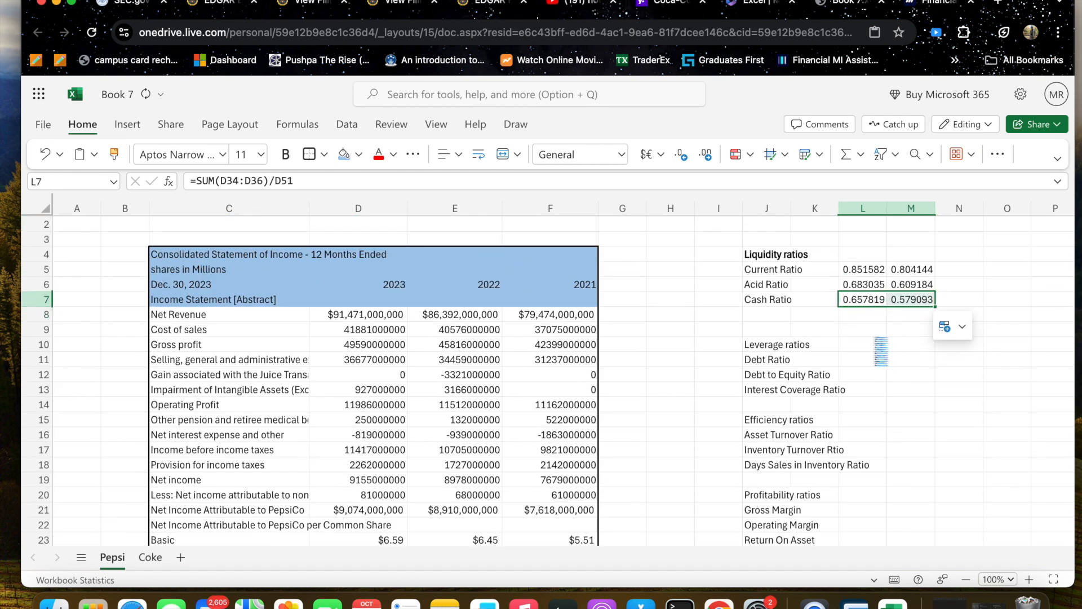
# - Make the Leverage ratios heading in J10 bold
pyautogui.click(768, 342)
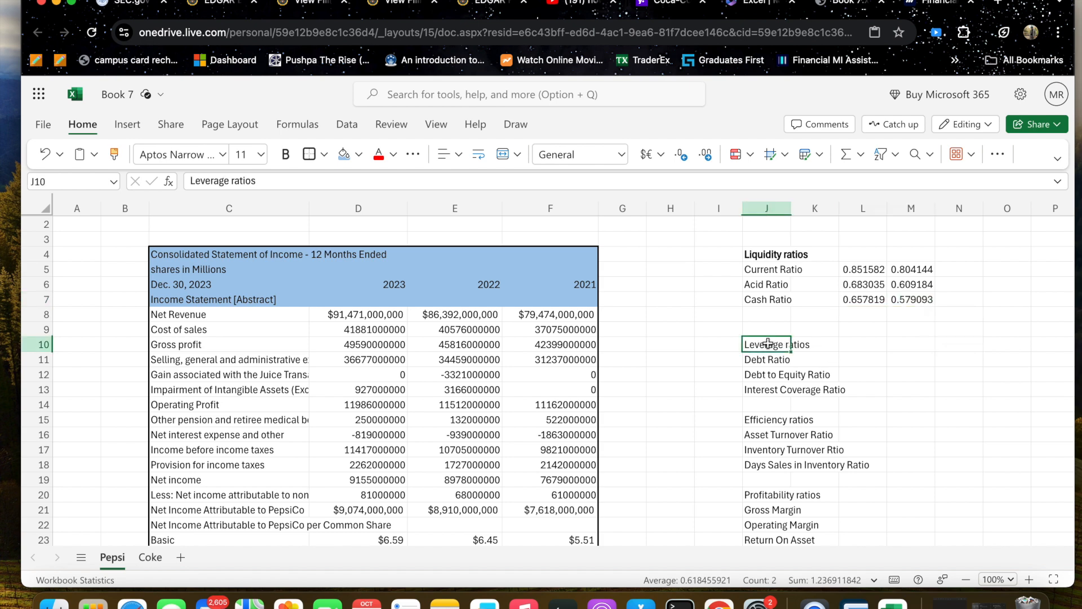
pyautogui.click(285, 154)
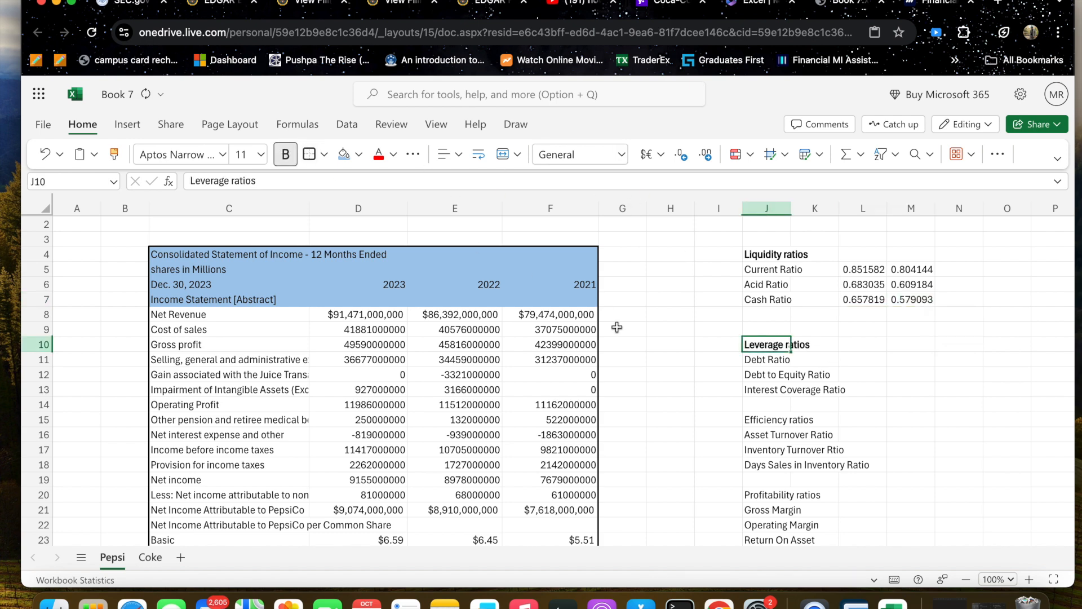
# - Calculate the 2023 debt ratio in L11 as total liabilities over total assets, =D55/D47
pyautogui.click(861, 363)
pyautogui.write('=')
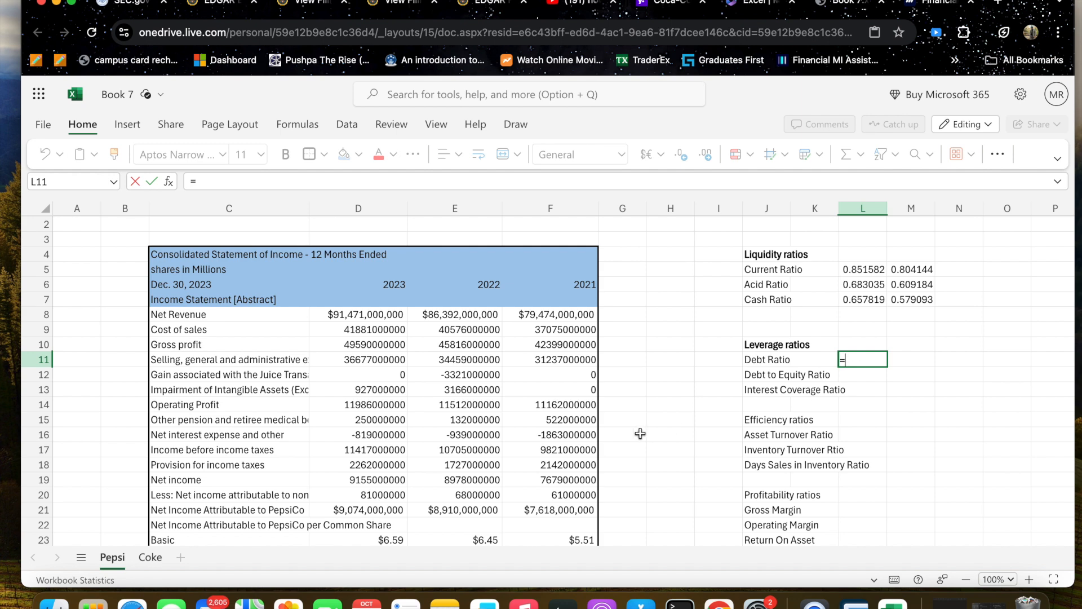
pyautogui.scroll(-10, 574, 445)
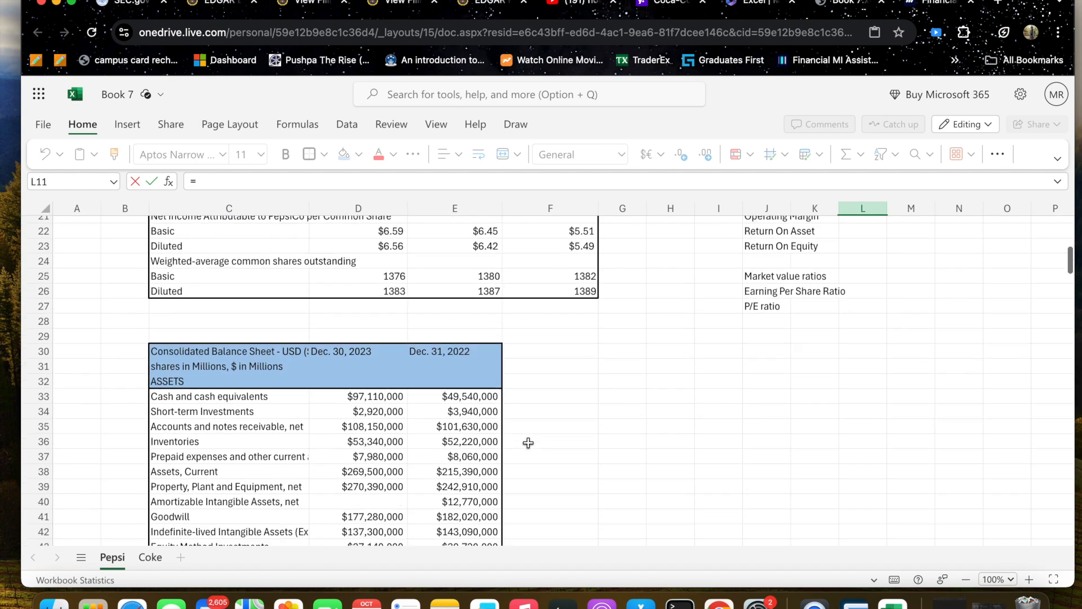
pyautogui.scroll(-4, 528, 443)
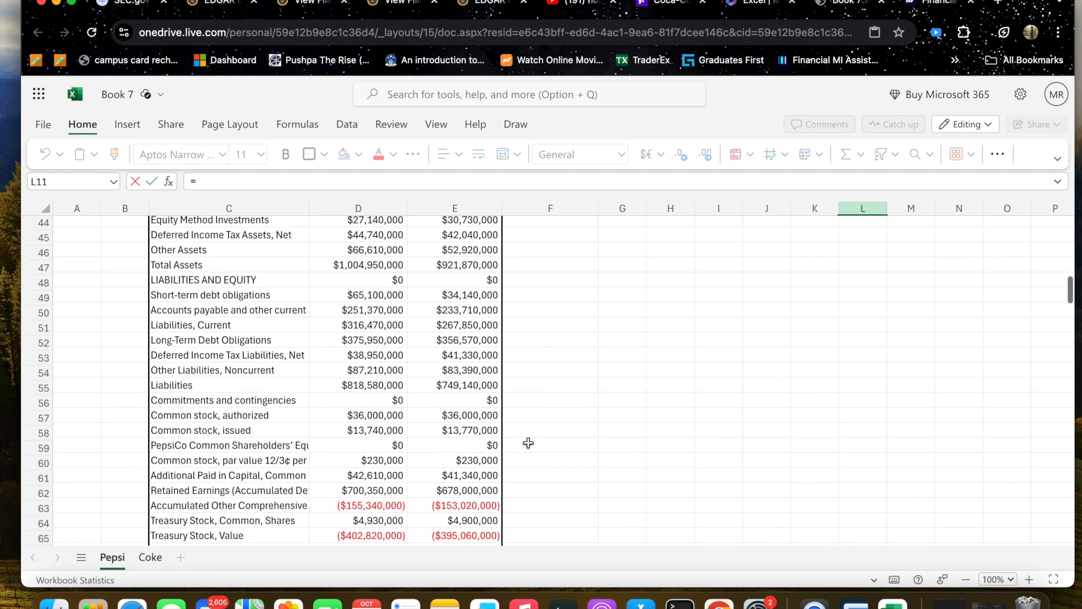
pyautogui.scroll(-1, 528, 443)
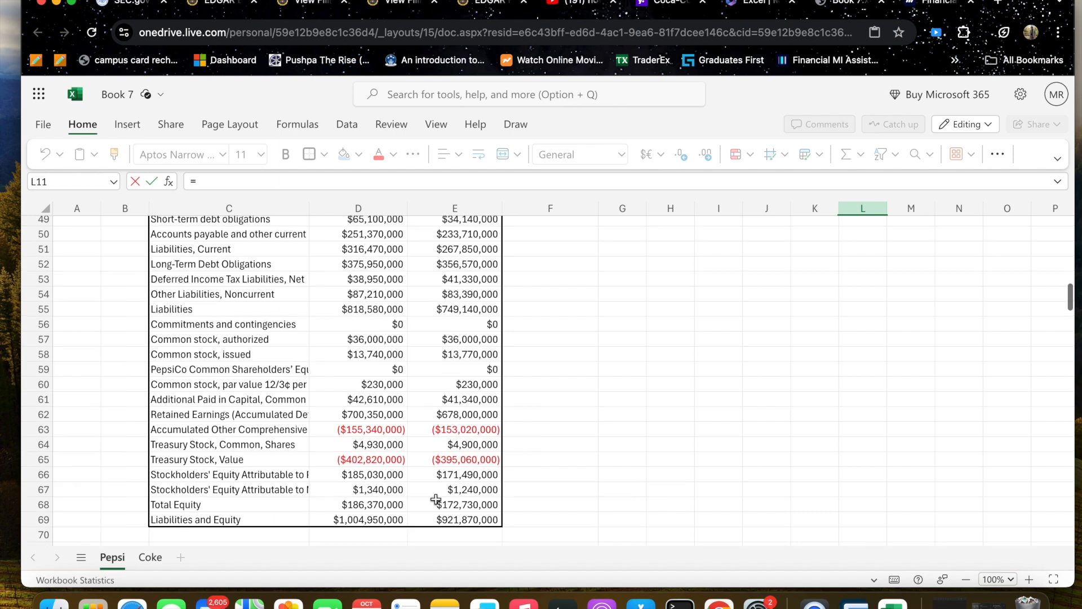
pyautogui.click(361, 311)
pyautogui.write('/')
pyautogui.scroll(3, 361, 293)
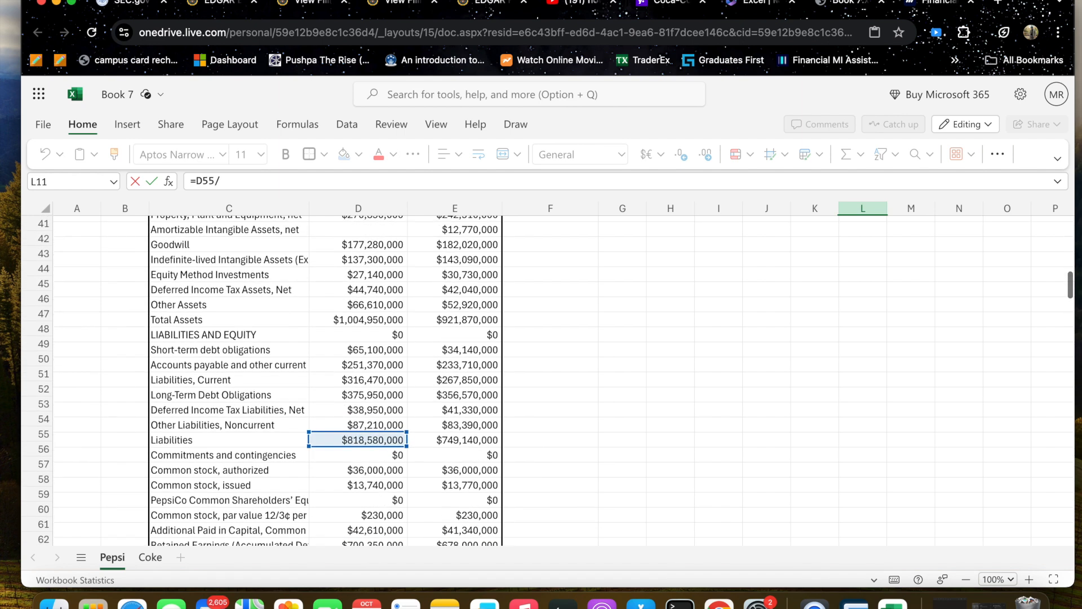
pyautogui.click(371, 334)
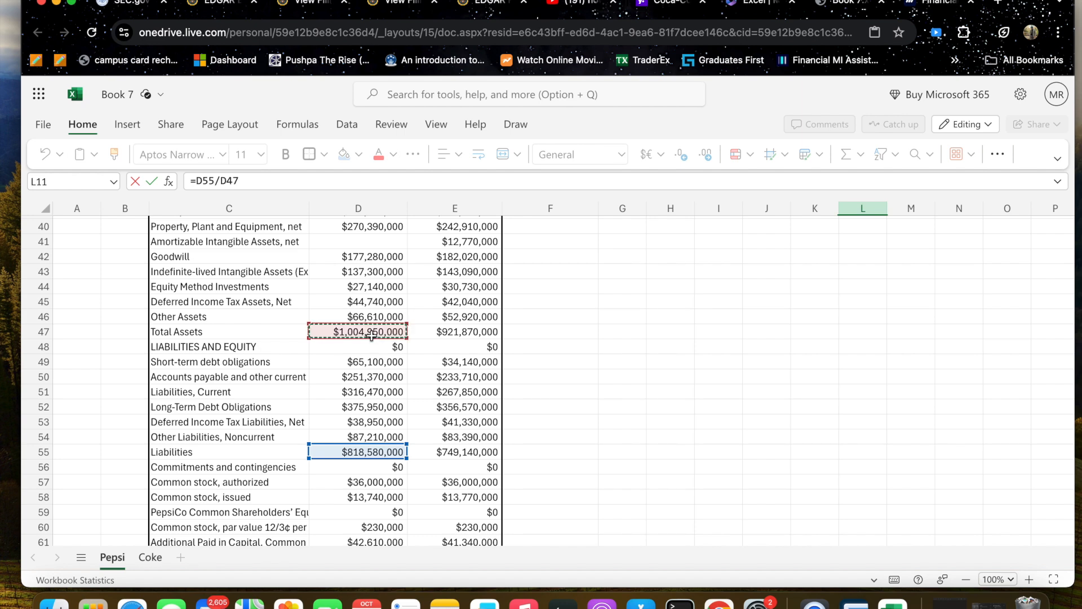
pyautogui.press('Return')
# - Fill the debt ratio formula from L11 across to M11 for 2022
pyautogui.scroll(2, 598, 441)
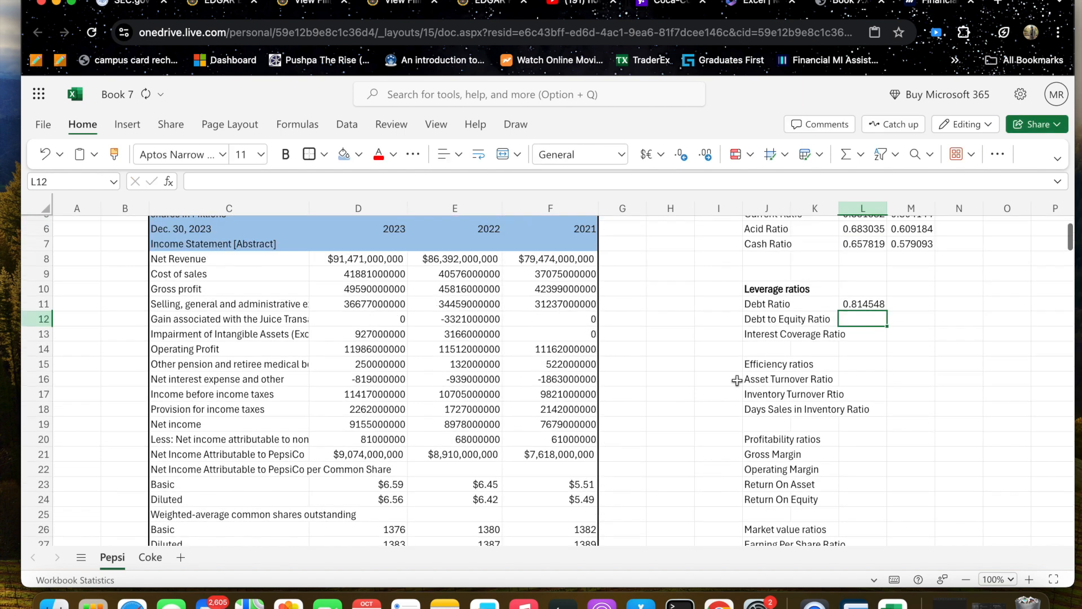
pyautogui.click(875, 305)
pyautogui.click(896, 316)
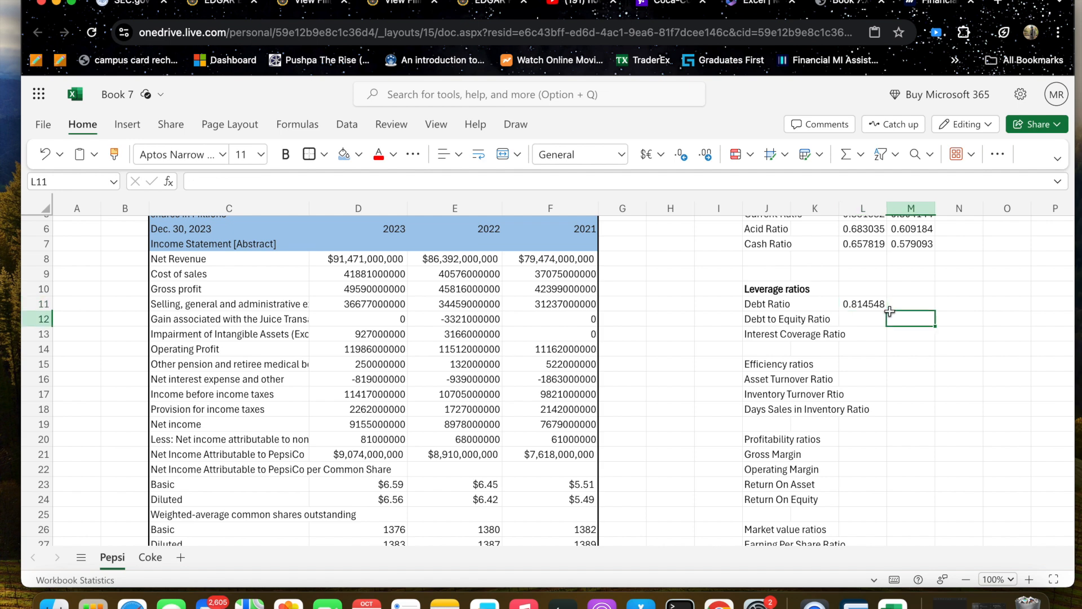
pyautogui.moveTo(877, 307); pyautogui.dragTo(922, 311)
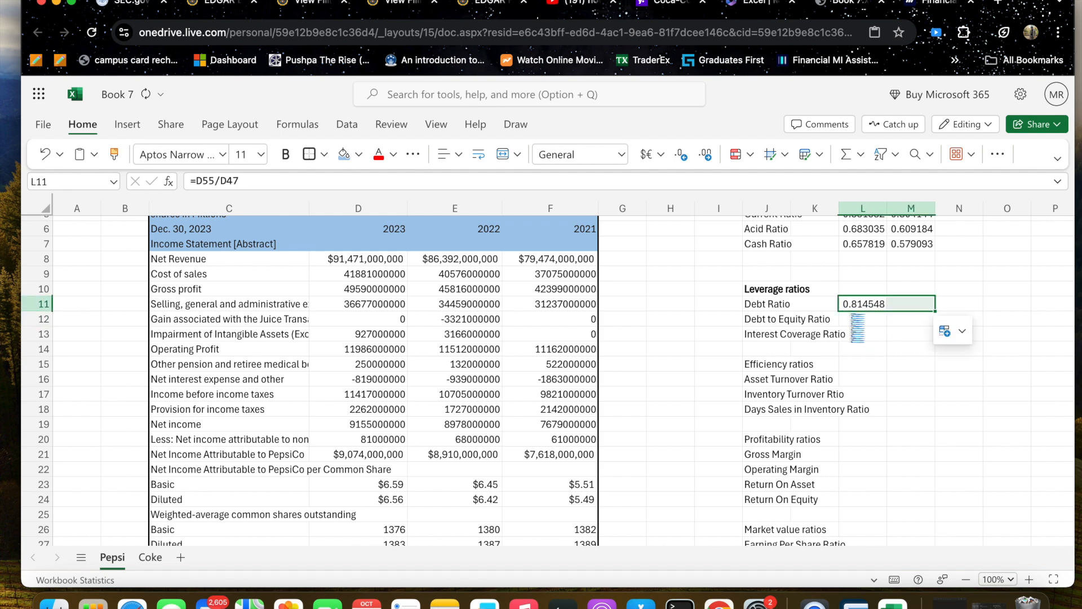
pyautogui.hotkey('ctrl', 'r')
# - Calculate the 2023 debt to equity ratio in L12 as total liabilities over total equity, =D55/D68
pyautogui.click(857, 318)
pyautogui.write('=')
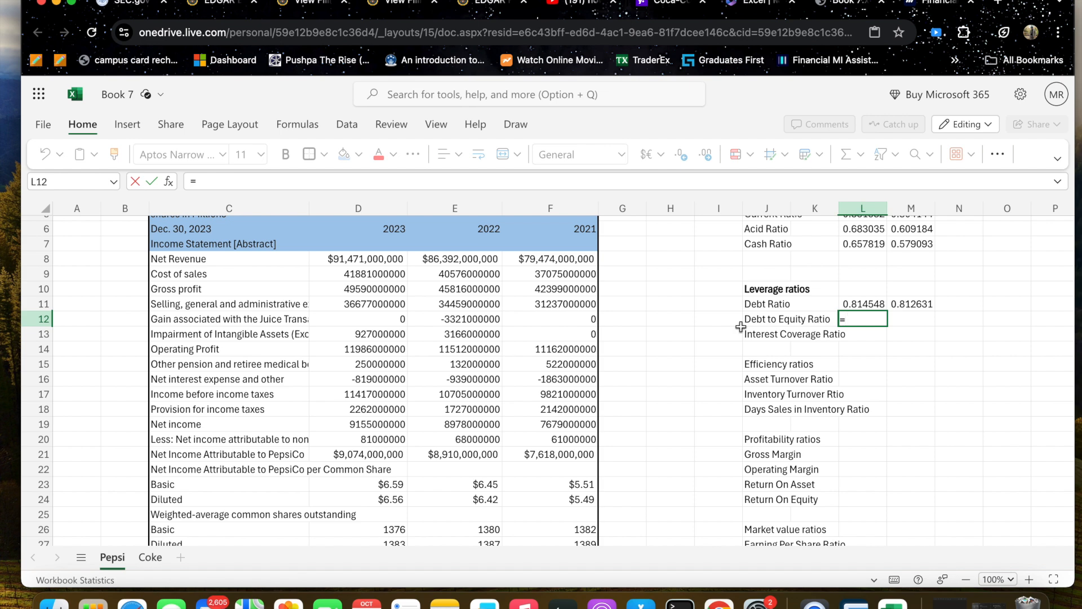
pyautogui.scroll(-5, 358, 417)
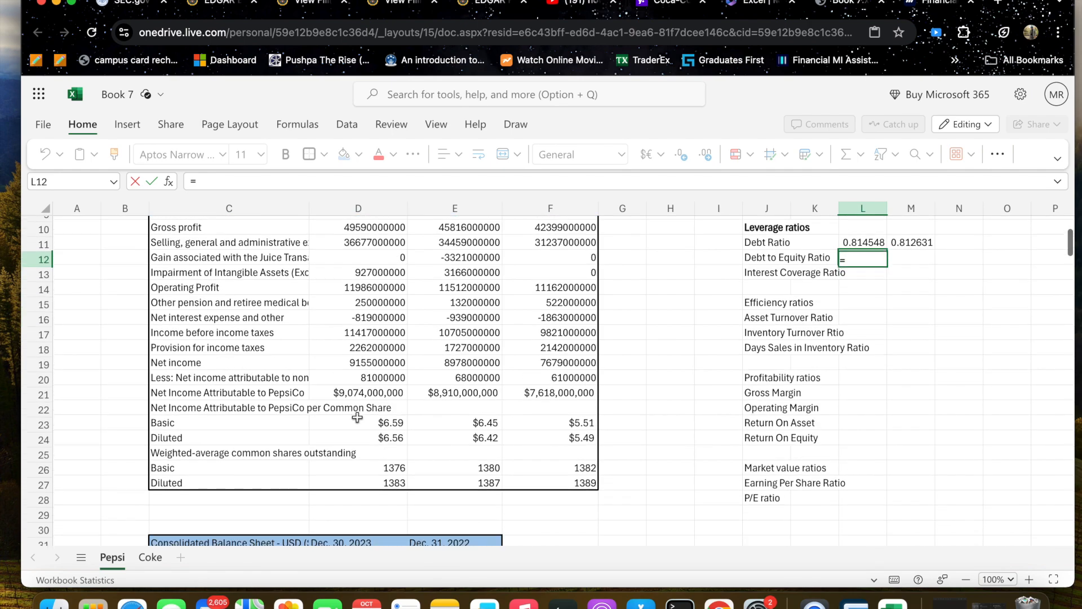
pyautogui.scroll(-2, 358, 417)
pyautogui.scroll(8, 357, 417)
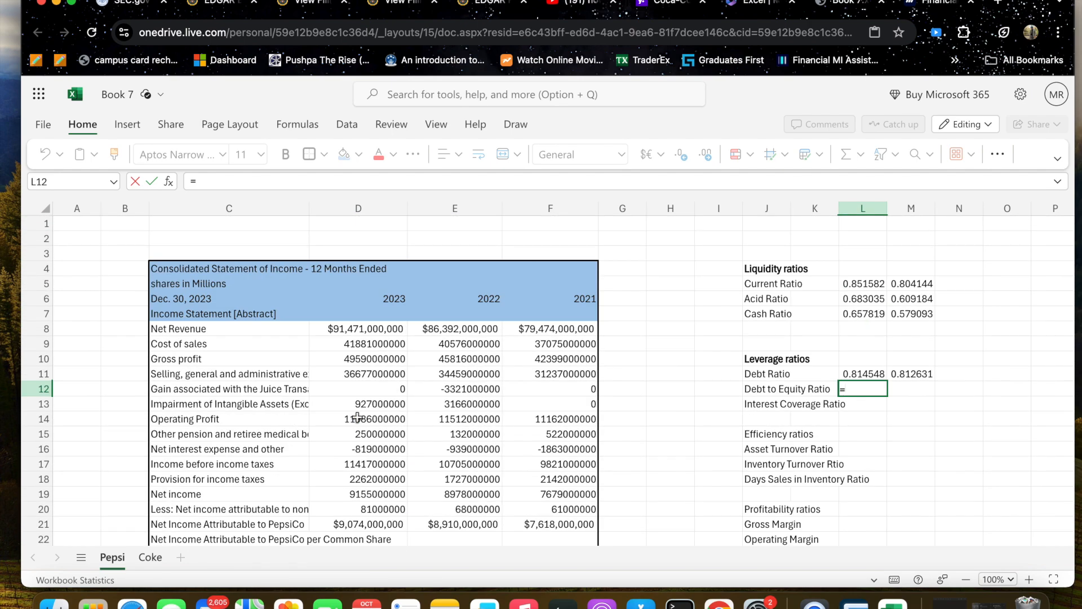
pyautogui.scroll(-13, 357, 417)
pyautogui.scroll(-2, 357, 417)
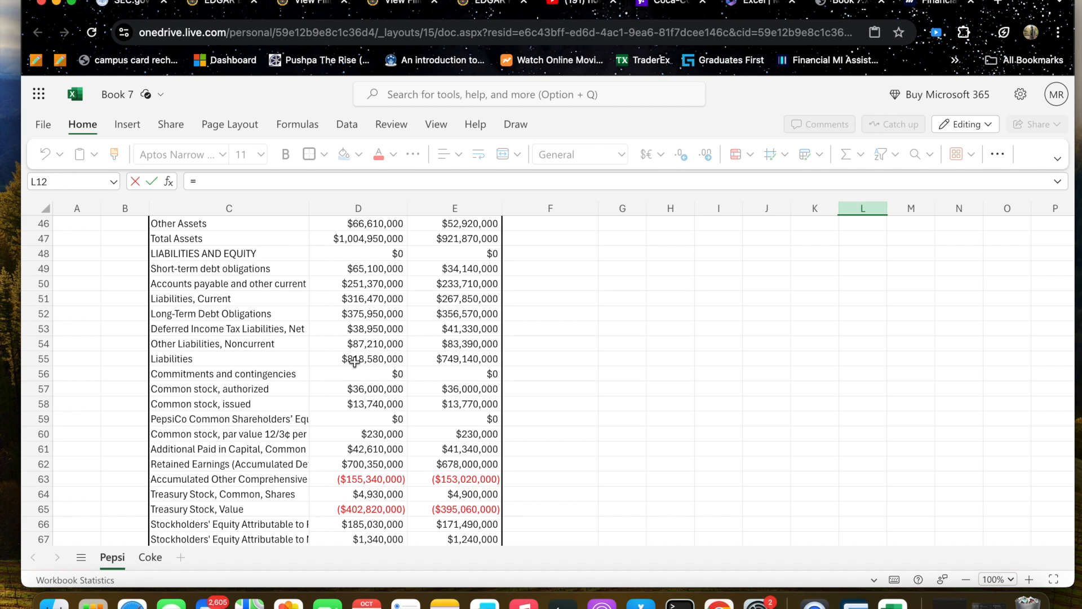
pyautogui.click(355, 362)
pyautogui.write('/')
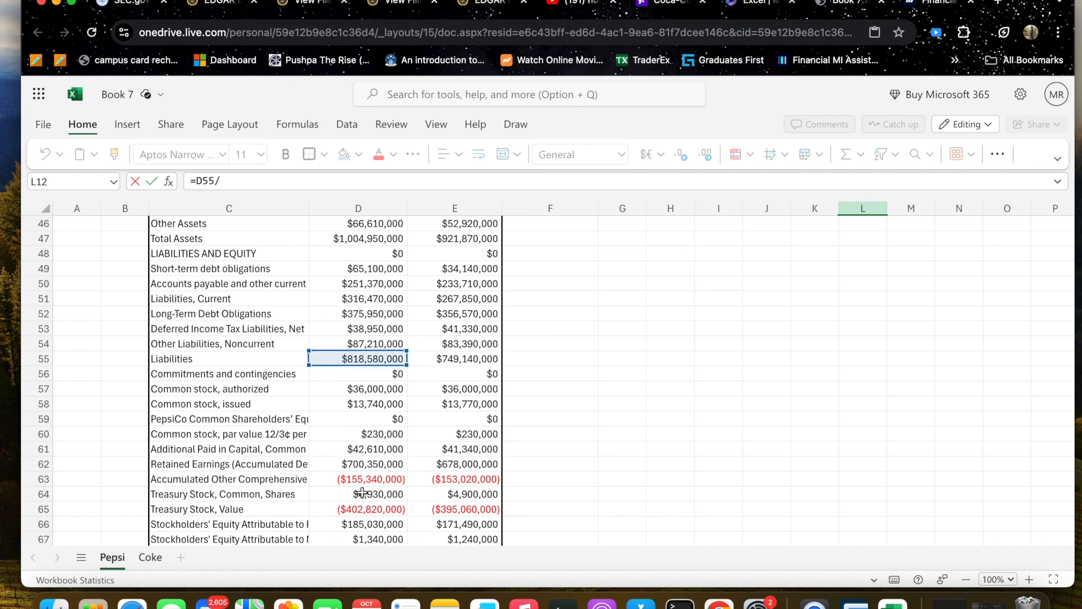
pyautogui.scroll(-3, 361, 493)
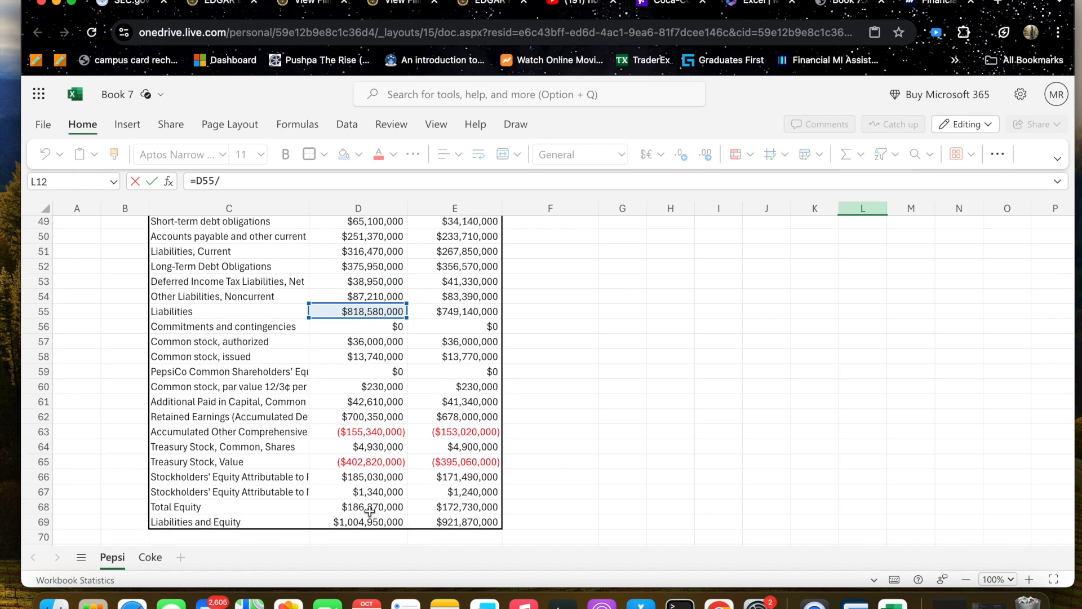
pyautogui.click(369, 507)
pyautogui.press('Return')
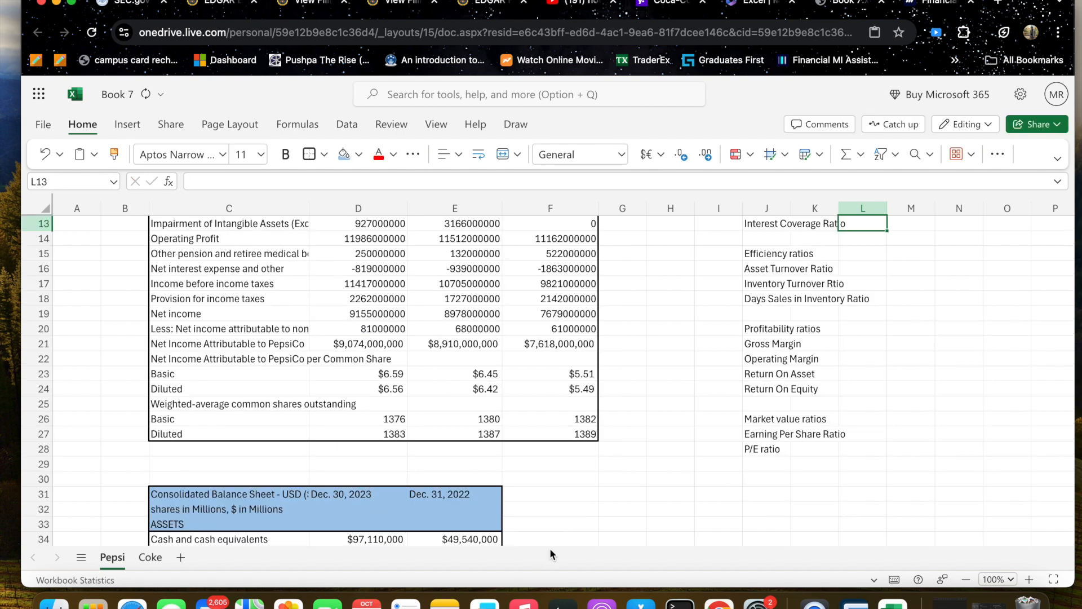
# - Fill the debt to equity ratio formula from L12 across to M12 for 2022
pyautogui.scroll(3, 683, 431)
pyautogui.click(862, 318)
pyautogui.moveTo(886, 320); pyautogui.dragTo(913, 319)
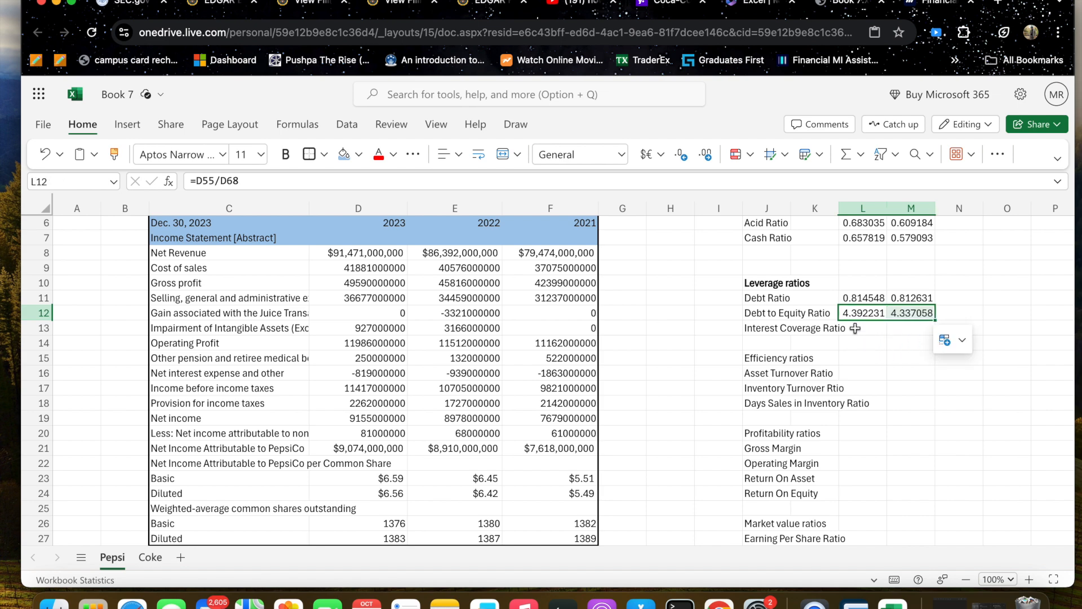
# - Calculate the 2023 interest coverage ratio in L13 as operating profit over net interest expense, =D14/D16, and fill it across to M13 for 2022
pyautogui.click(854, 329)
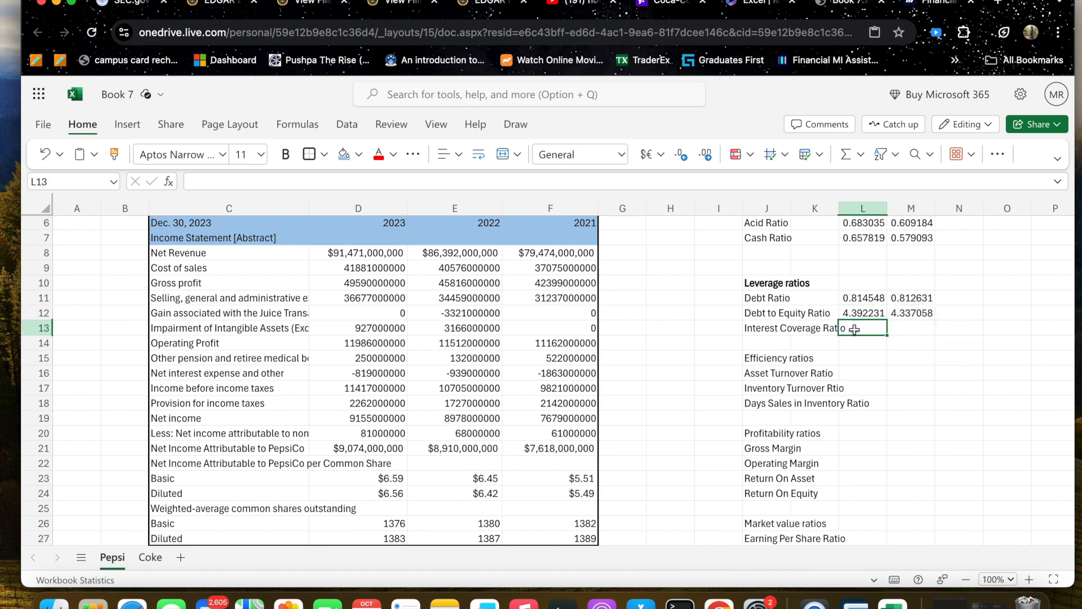
pyautogui.write('=')
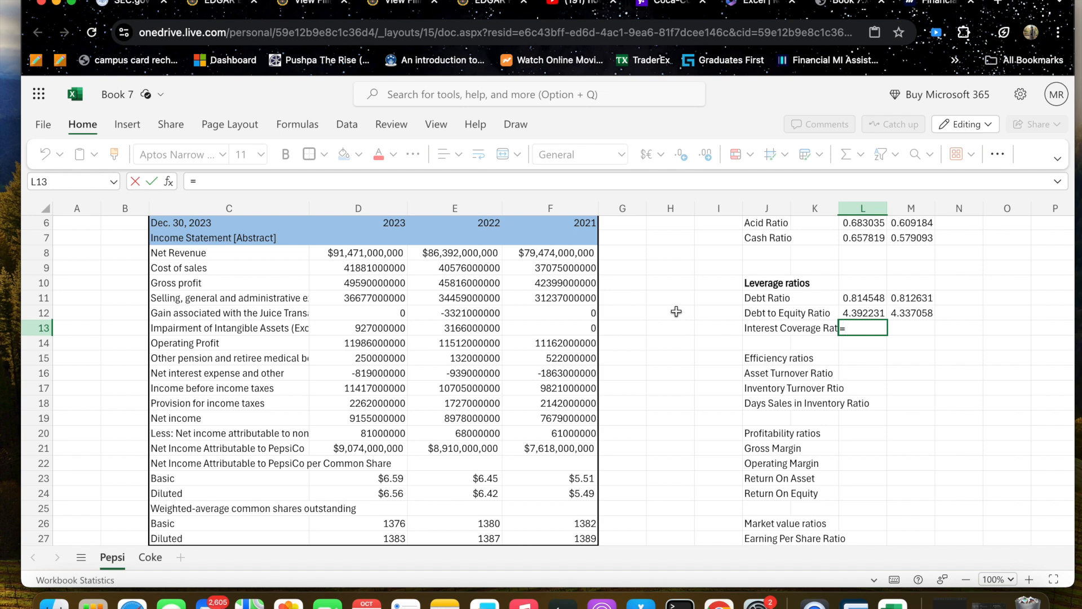
pyautogui.scroll(3, 538, 345)
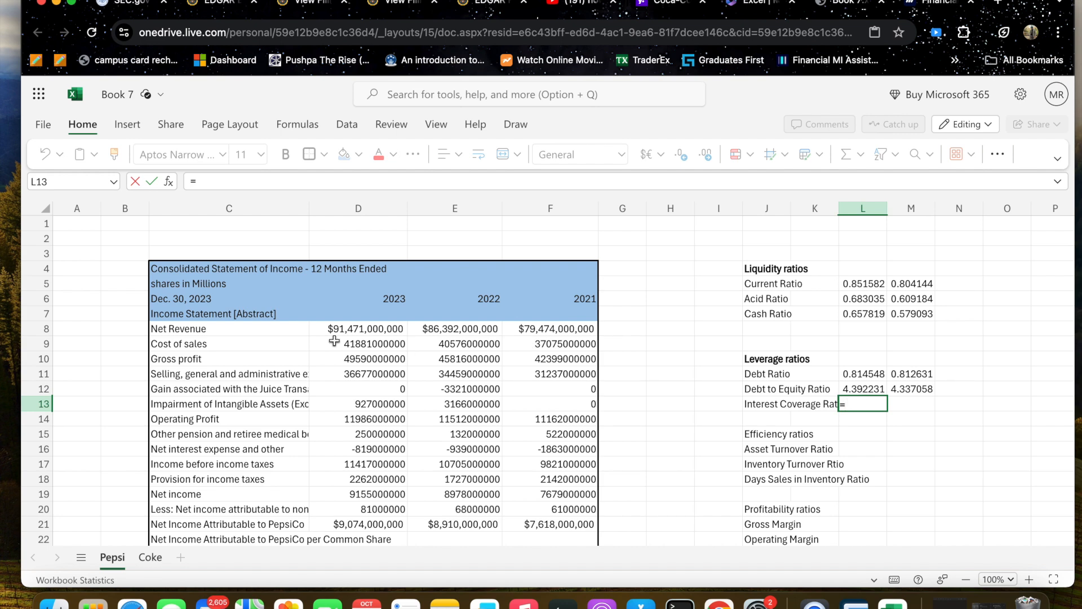
pyautogui.click(369, 418)
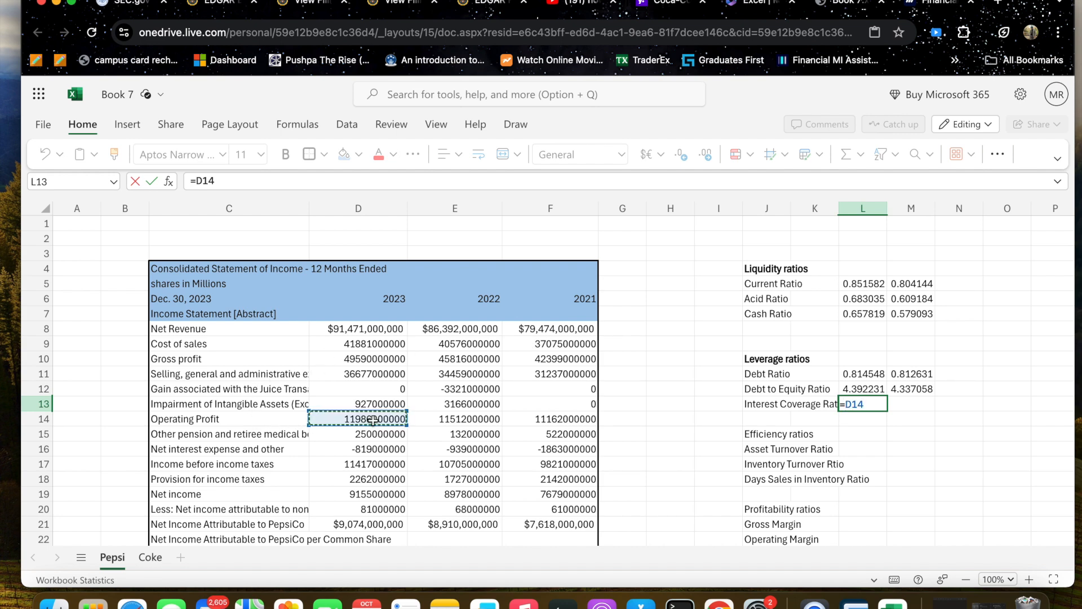
pyautogui.write('/')
pyautogui.scroll(-2, 730, 468)
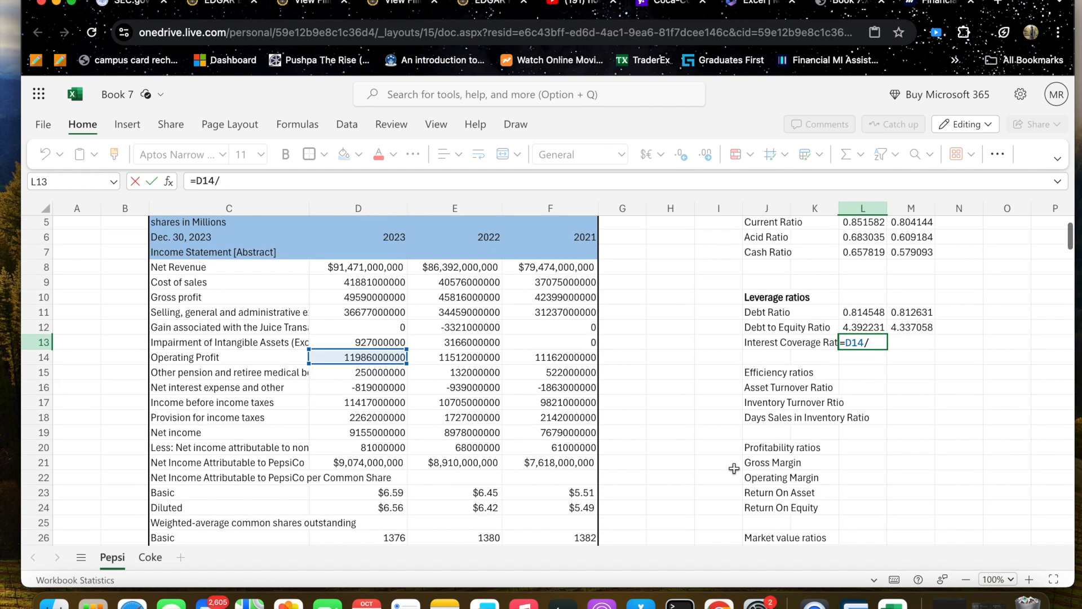
pyautogui.scroll(-1, 733, 469)
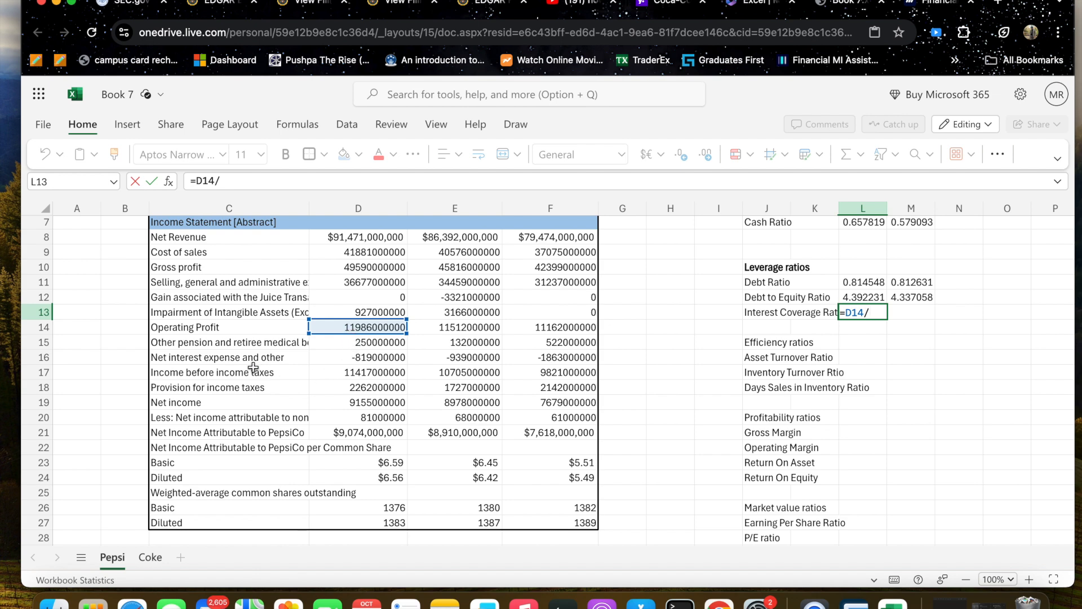
pyautogui.click(358, 358)
pyautogui.press('Return')
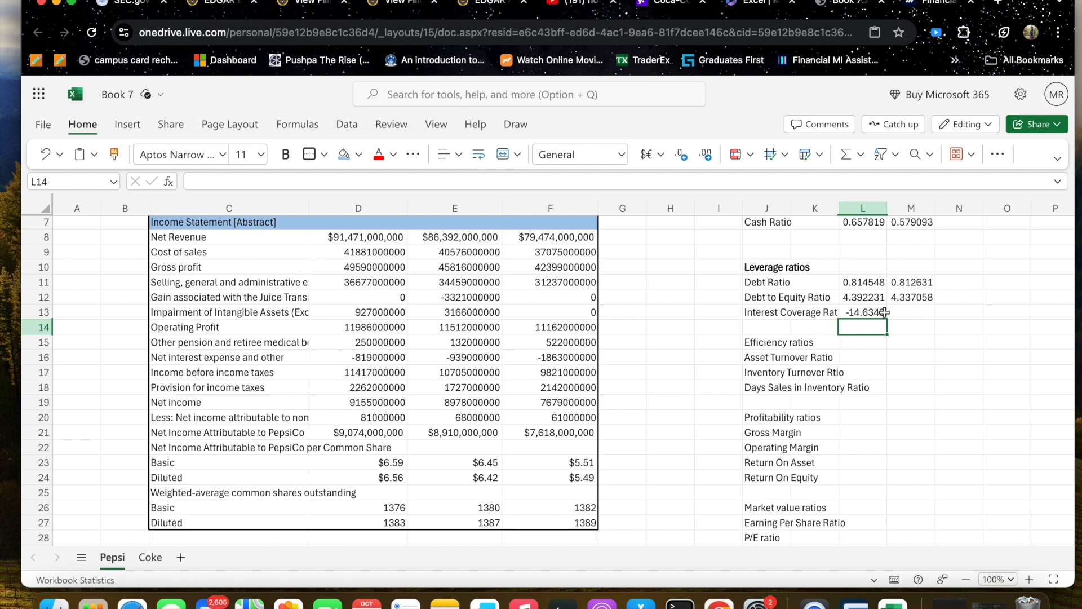
pyautogui.click(871, 312)
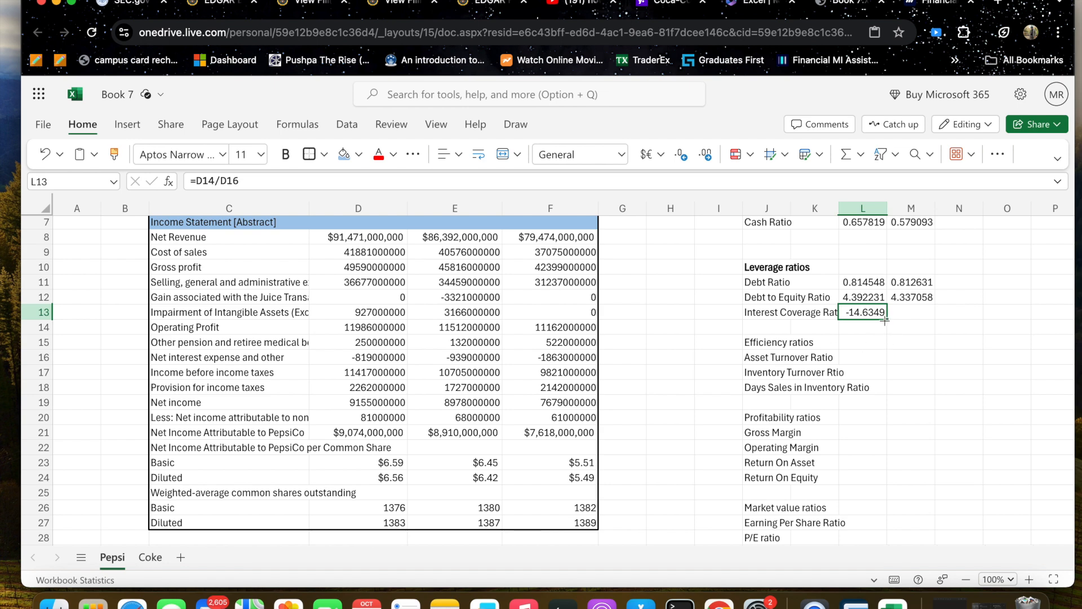
pyautogui.moveTo(887, 320); pyautogui.dragTo(923, 321)
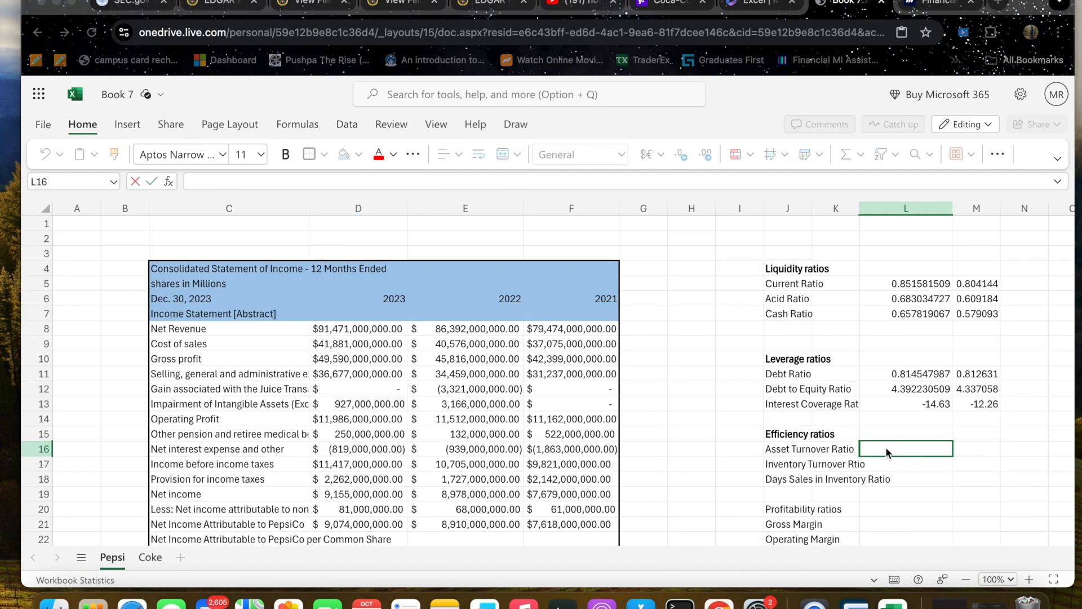
# - Calculate the 2023 asset turnover ratio in L16 from net revenue and both years' total assets, =D8/SUM(D47:E47)*0.5
pyautogui.click(894, 475)
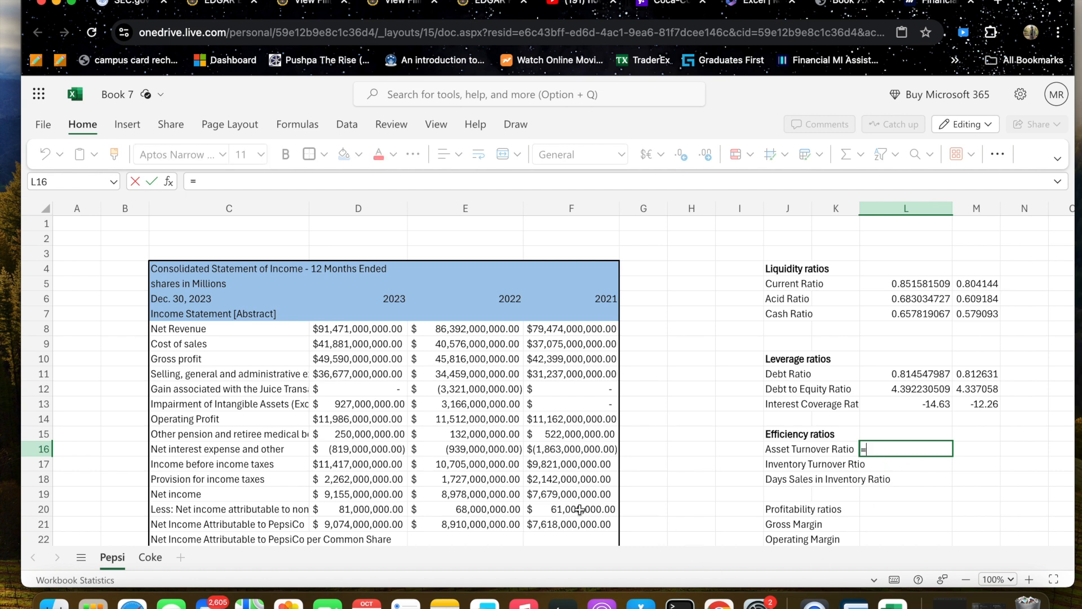
pyautogui.scroll(-8, 365, 411)
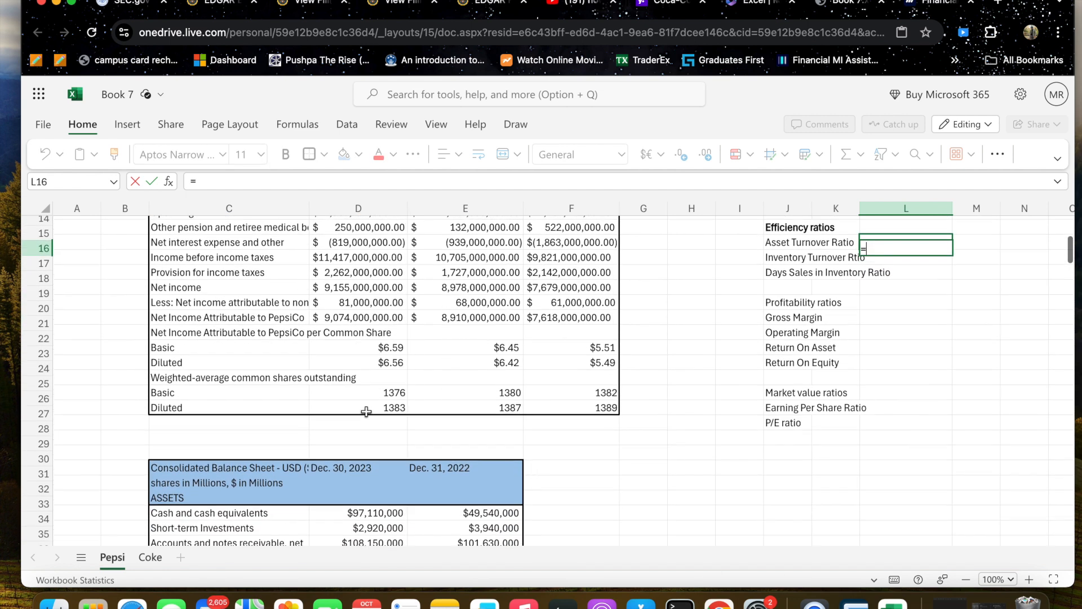
pyautogui.scroll(8, 365, 411)
pyautogui.scroll(-3, 366, 411)
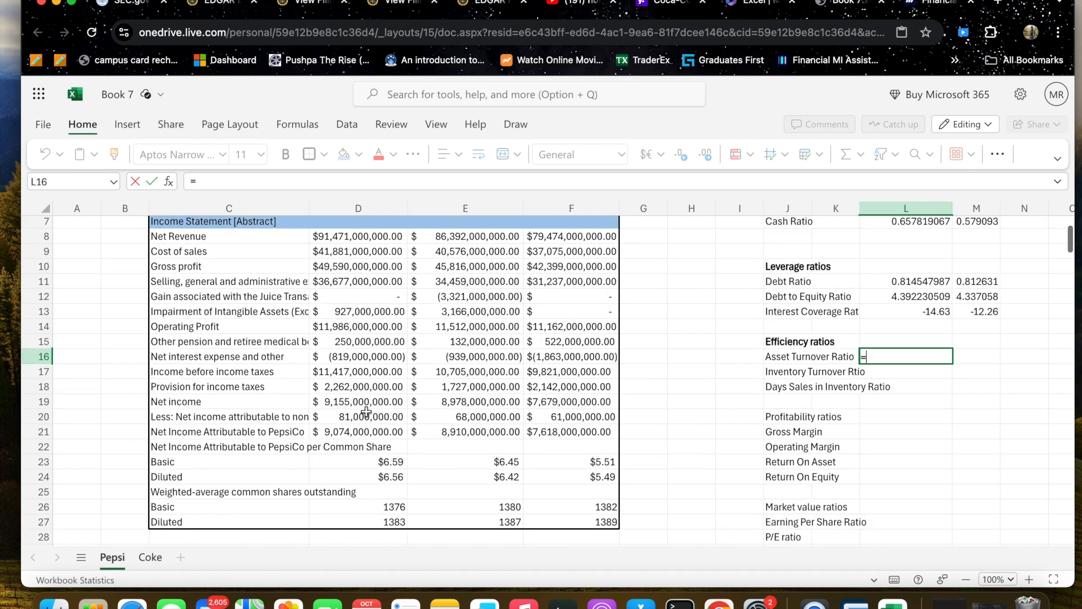
pyautogui.scroll(1, 365, 411)
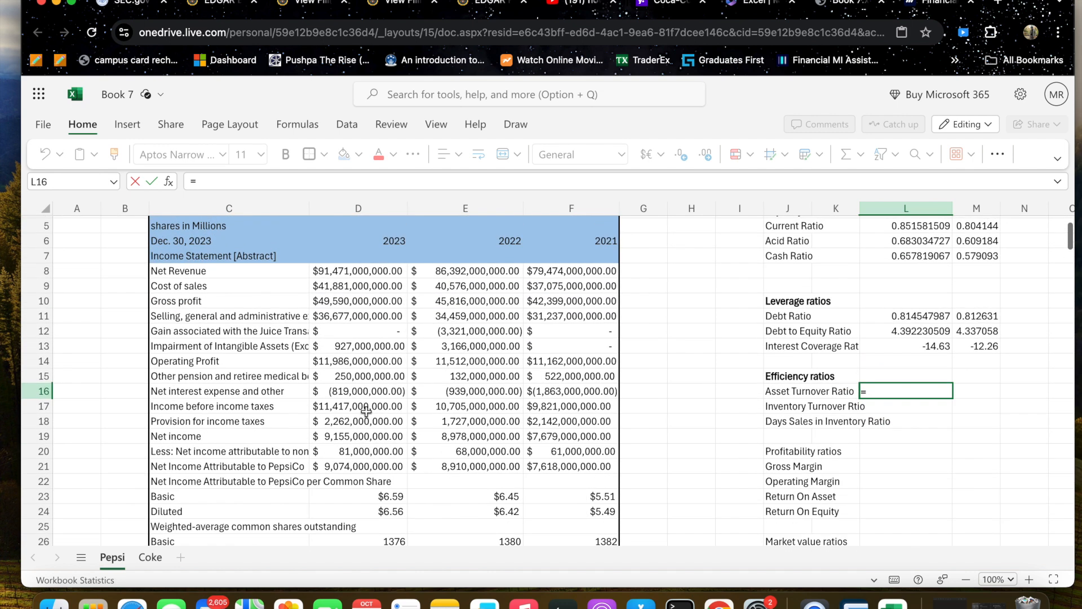
pyautogui.click(383, 272)
pyautogui.write('/')
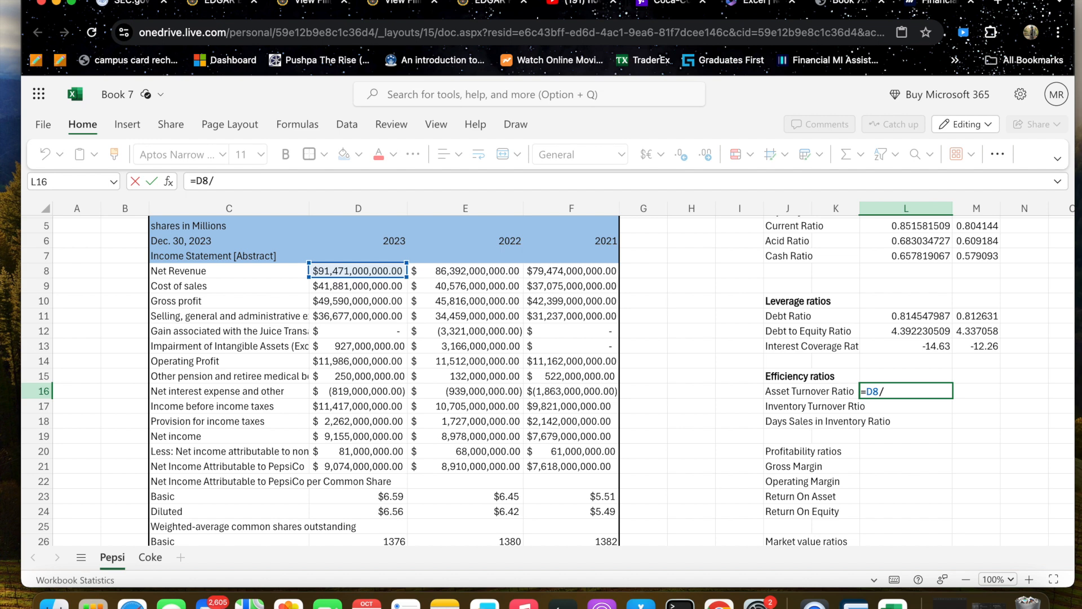
pyautogui.write('sum')
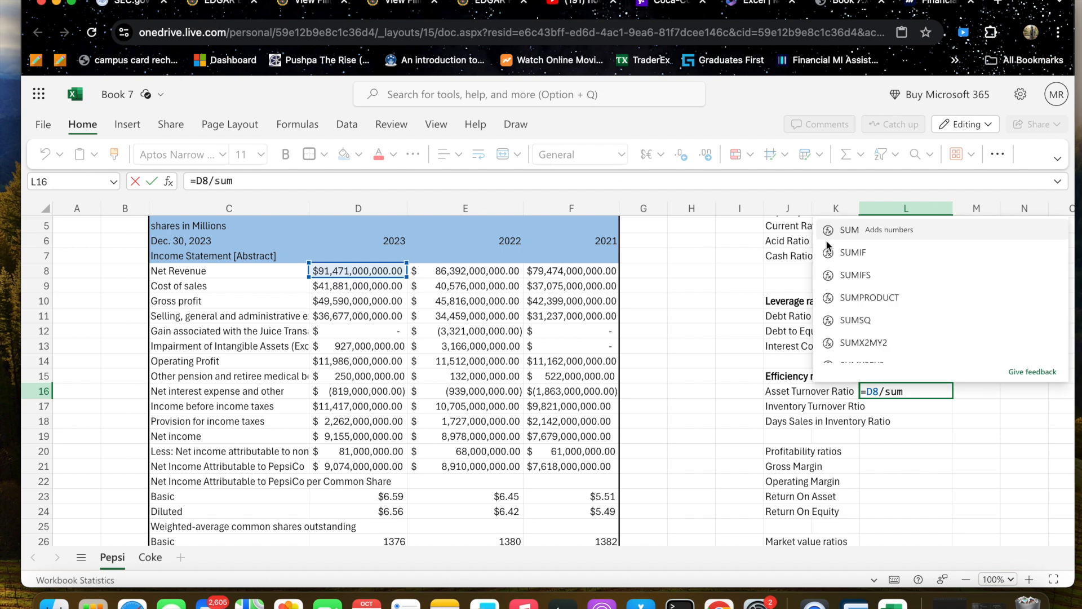
pyautogui.press('Tab')
pyautogui.scroll(-3, 543, 463)
pyautogui.scroll(-10, 543, 463)
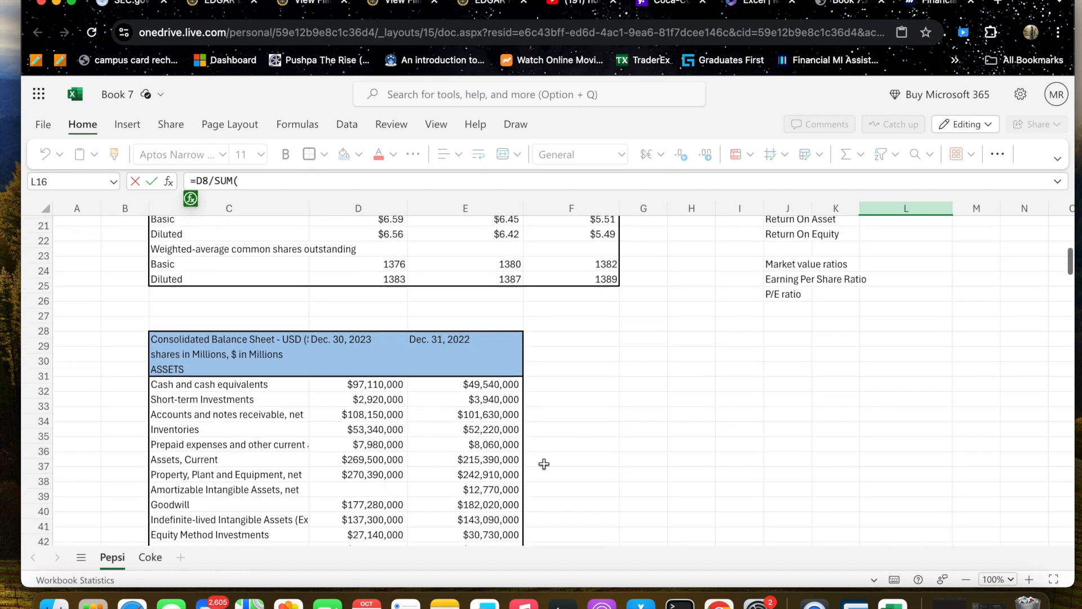
pyautogui.scroll(-1, 351, 470)
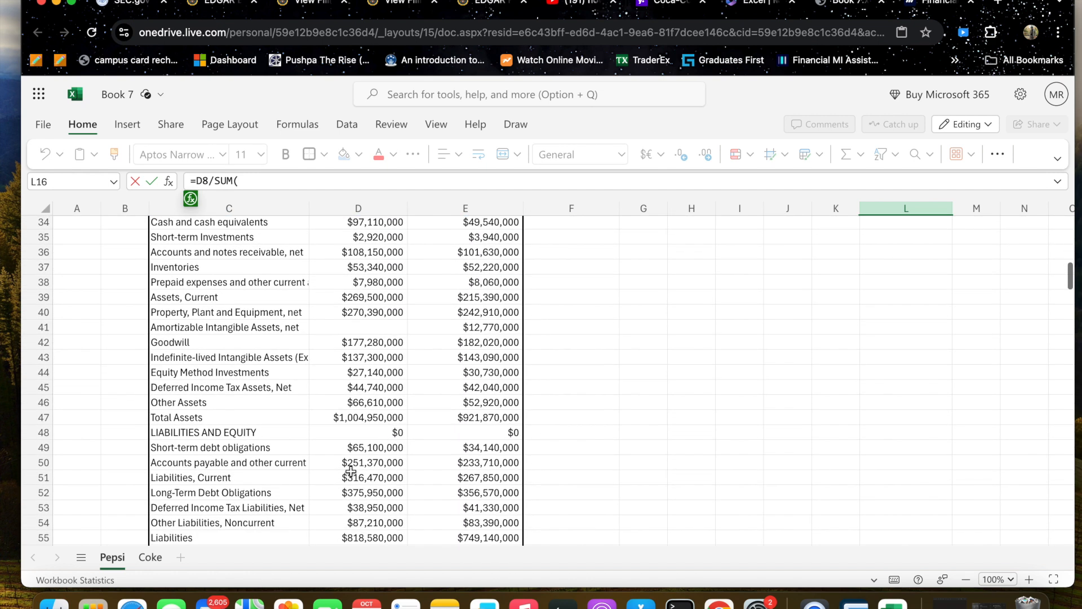
pyautogui.moveTo(372, 420); pyautogui.dragTo(446, 420)
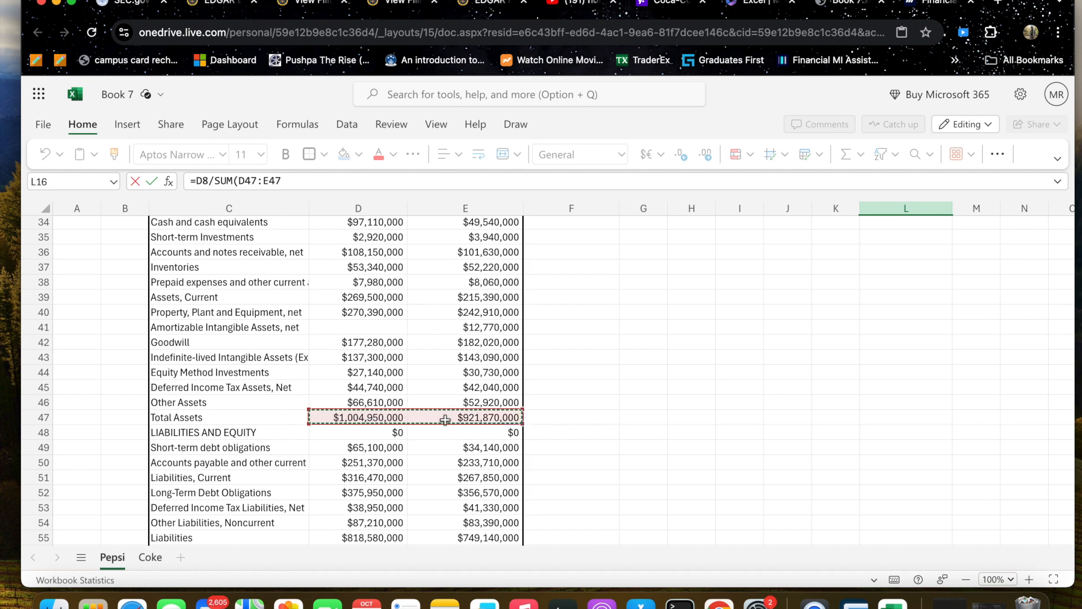
pyautogui.write(')')
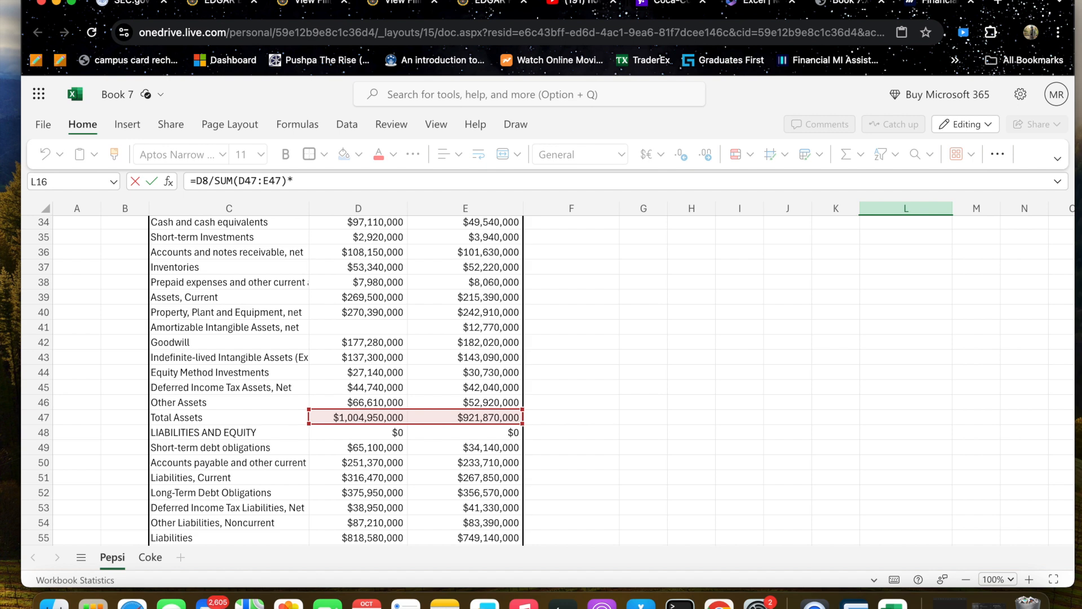
pyautogui.write('*0.5')
pyautogui.press('Return')
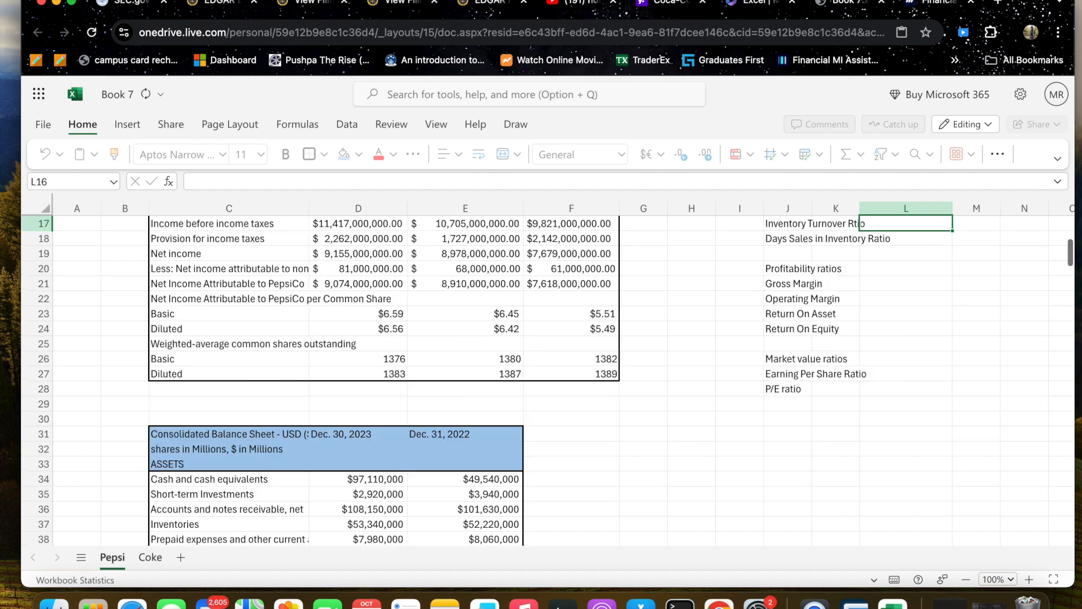
# - Fill the asset turnover formula from L16 across to M16 for 2022
pyautogui.scroll(1, 688, 513)
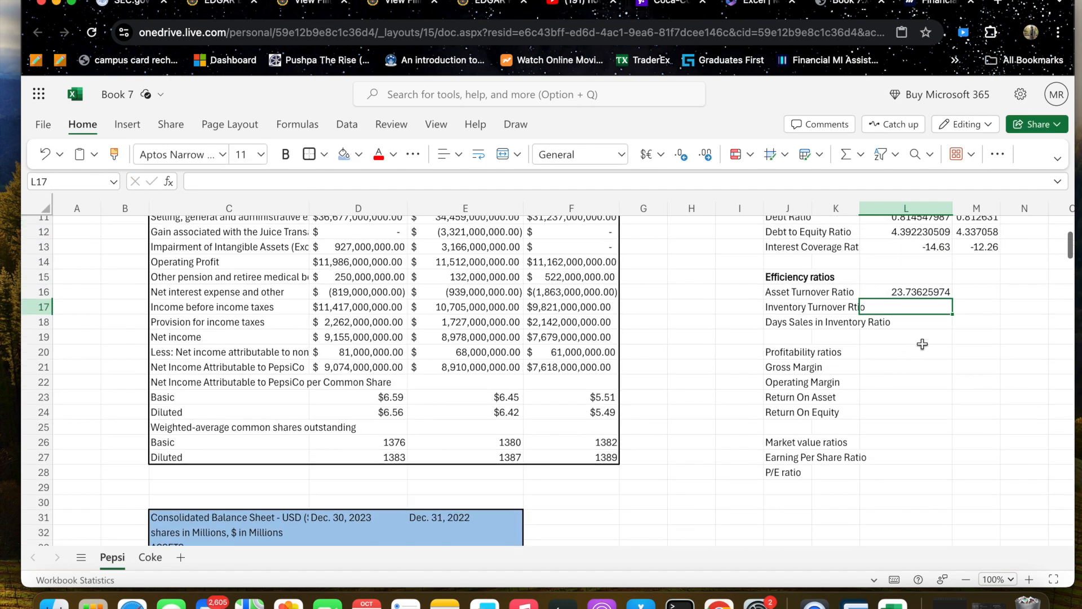
pyautogui.click(912, 293)
pyautogui.moveTo(953, 304); pyautogui.dragTo(975, 302)
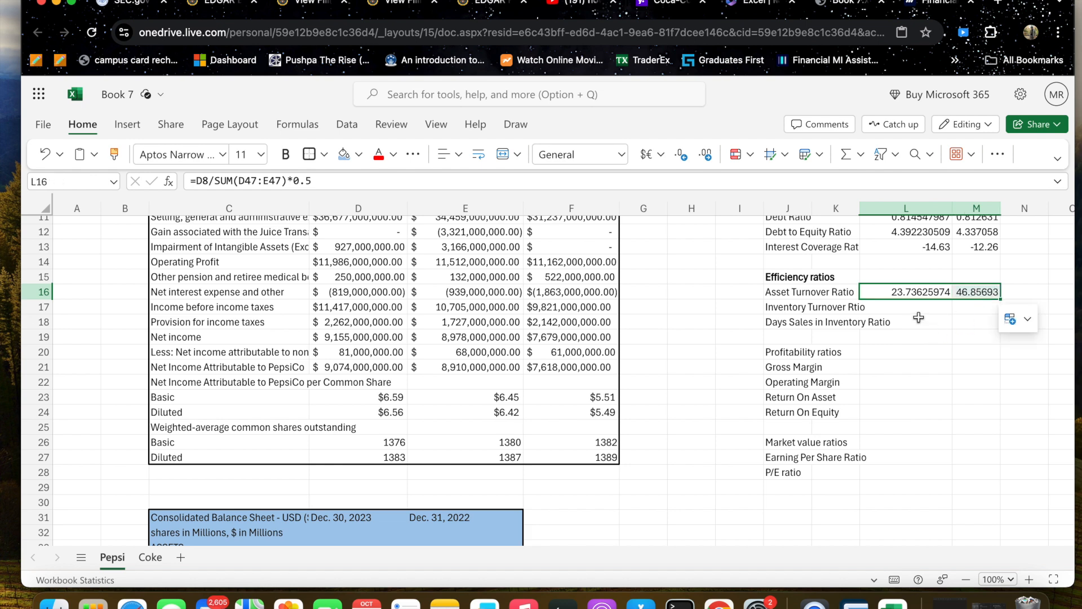
pyautogui.click(903, 308)
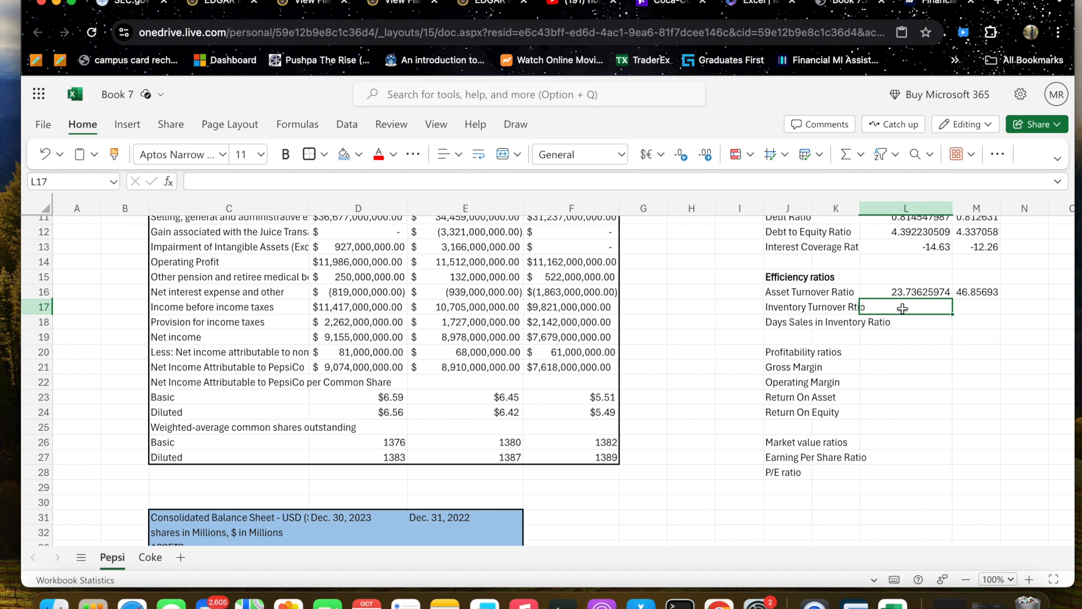
# - Correct the 2022 asset turnover formula in M16 so it sums total assets from E47 to D47, =E8/SUM(E47:D47)*0.5
pyautogui.click(994, 295)
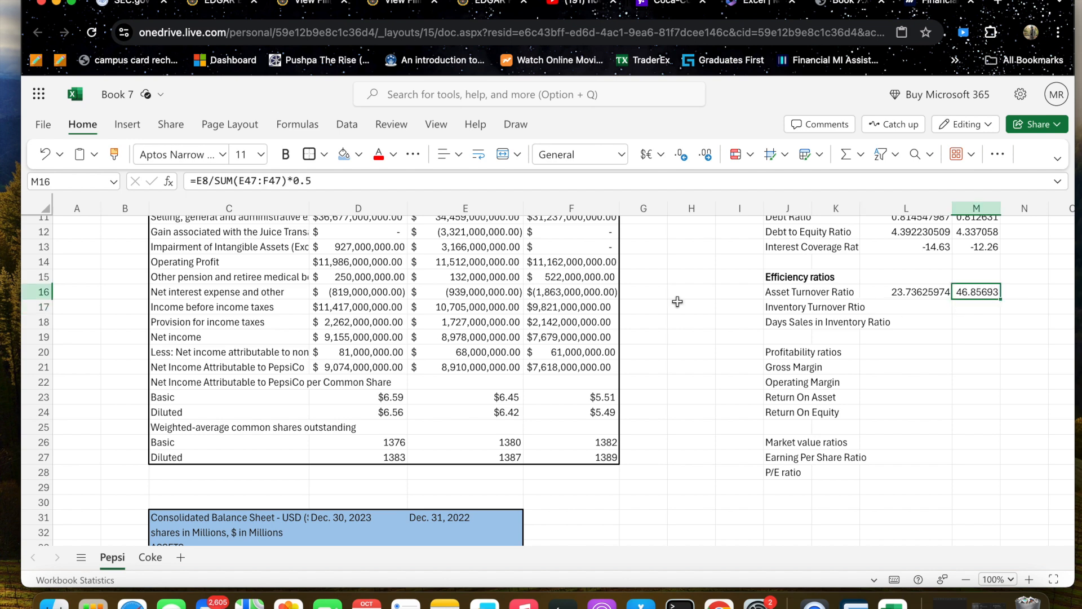
pyautogui.click(389, 181)
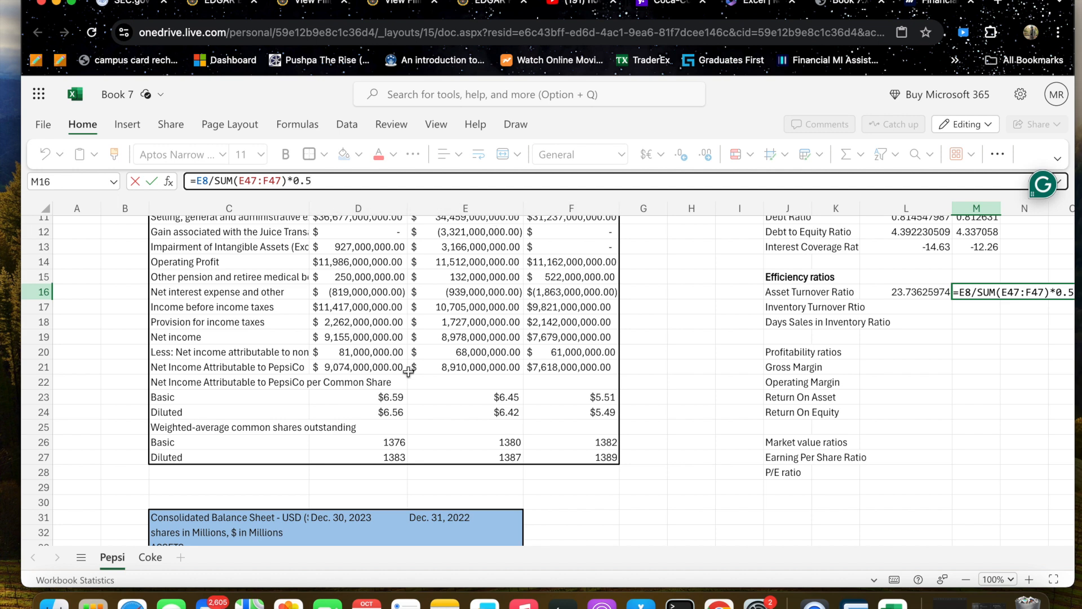
pyautogui.scroll(-8, 410, 373)
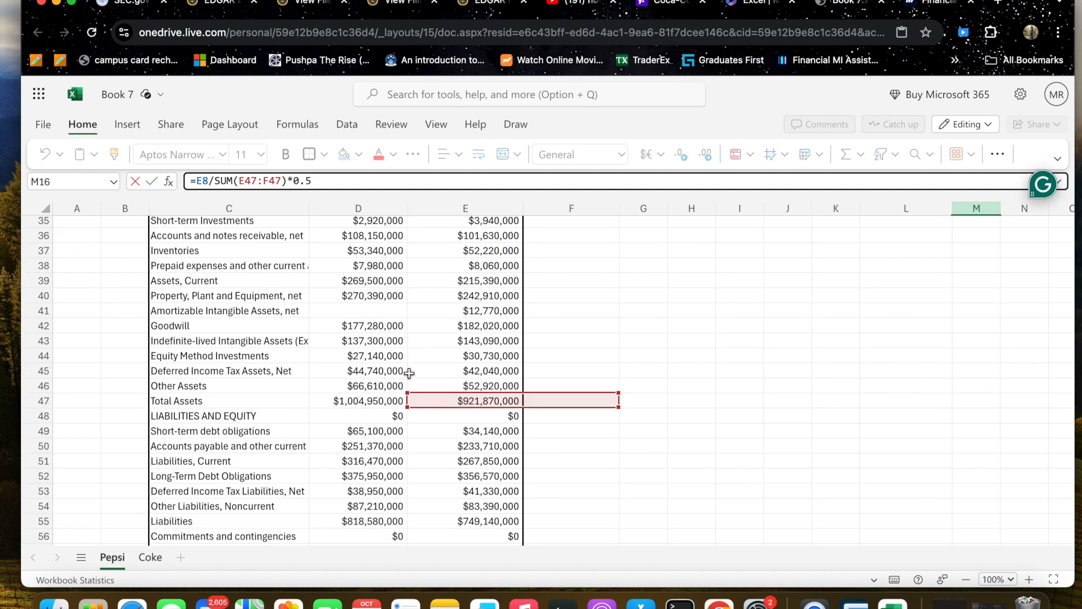
pyautogui.scroll(1, 409, 373)
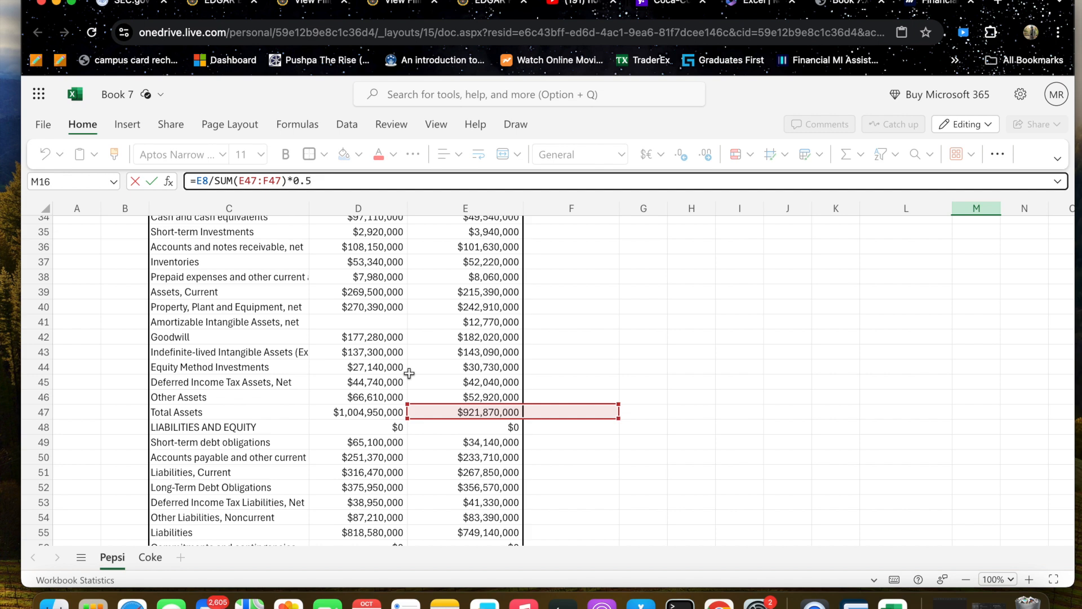
pyautogui.click(281, 181)
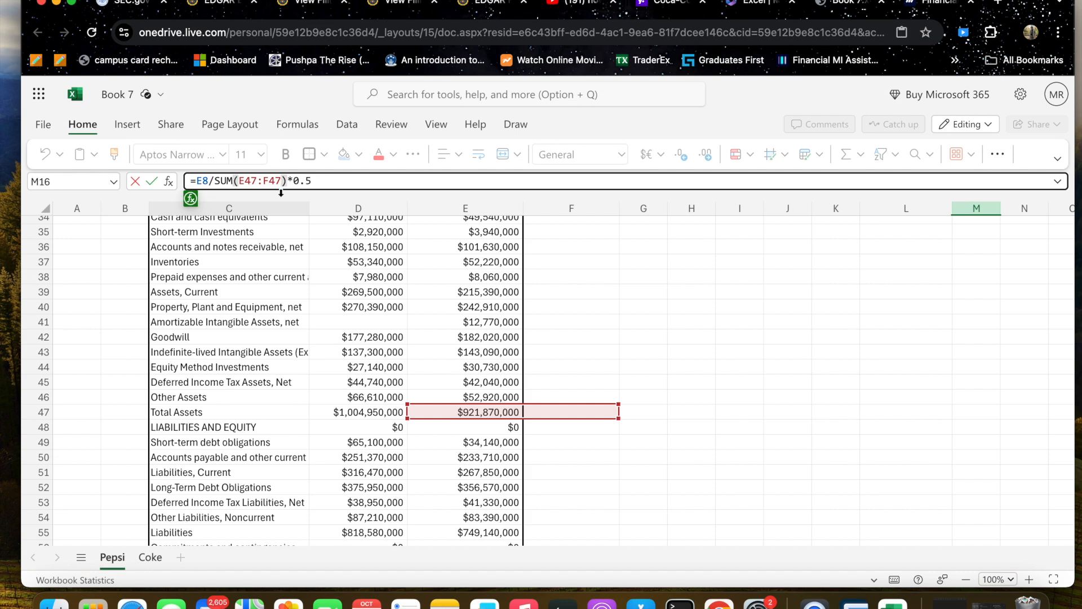
pyautogui.moveTo(274, 182)
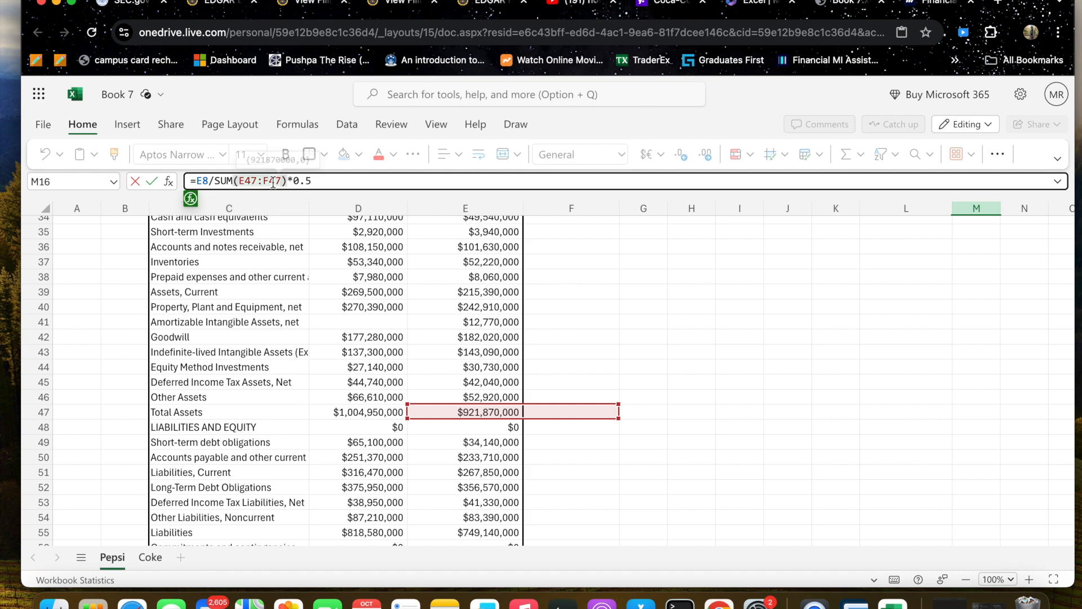
pyautogui.click(273, 182)
pyautogui.press('BackSpace')
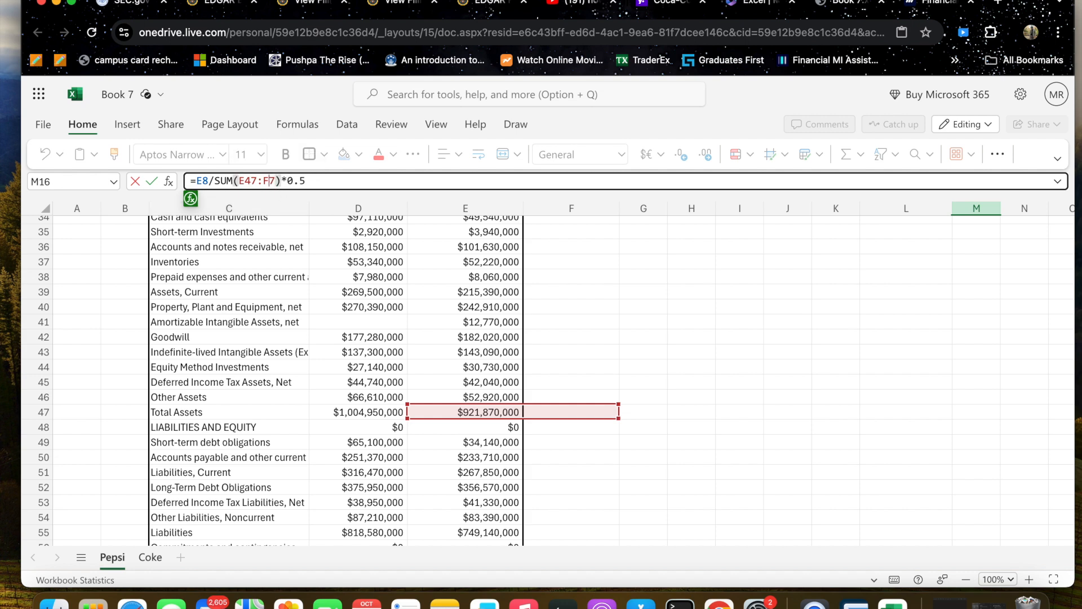
pyautogui.write('d')
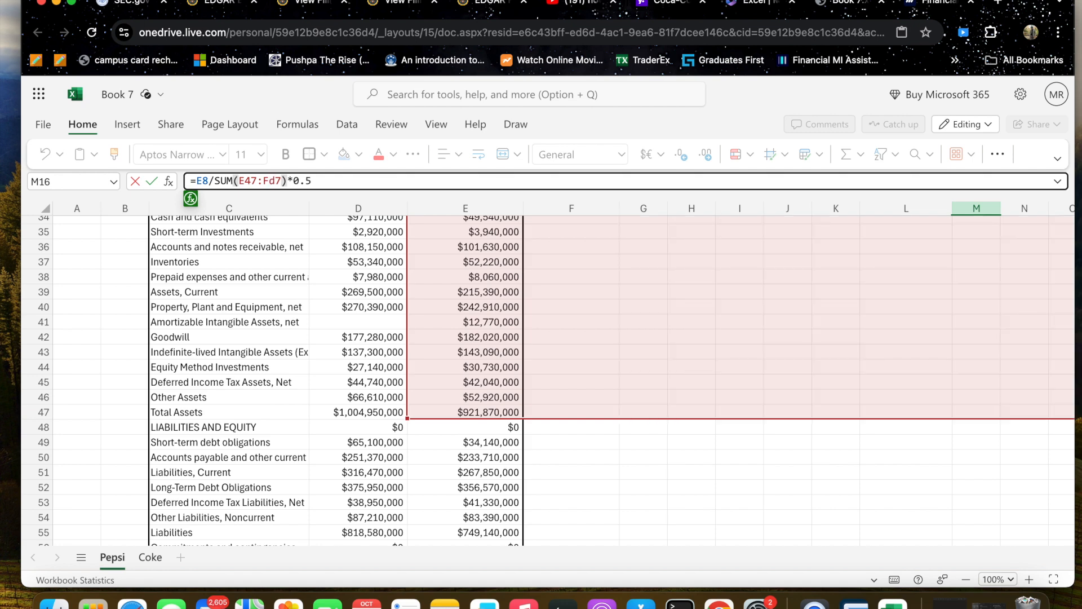
pyautogui.press('BackSpace')
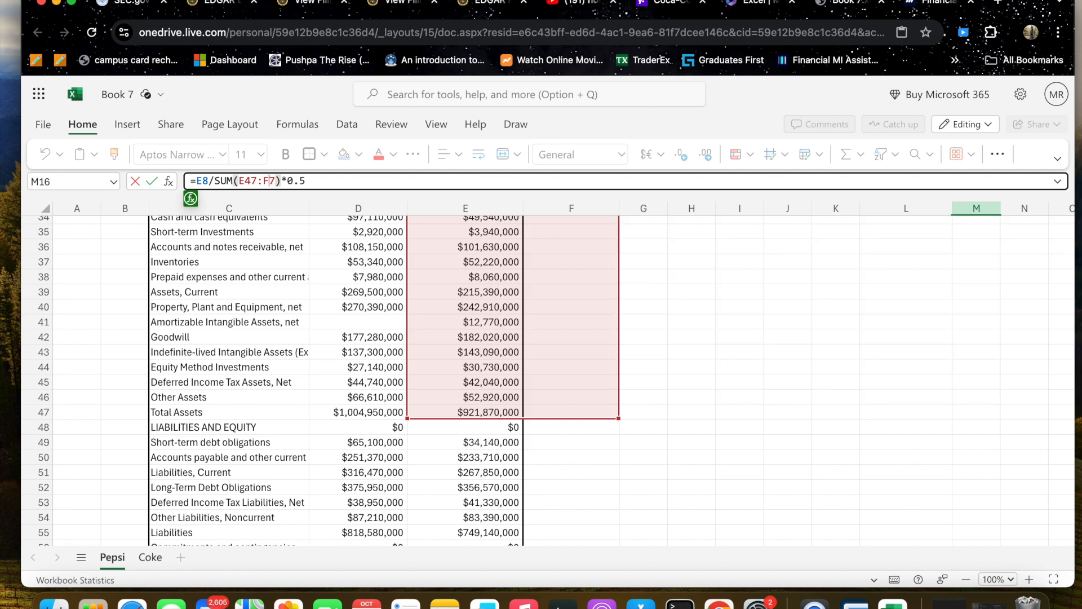
pyautogui.press('capslock')
pyautogui.write('D')
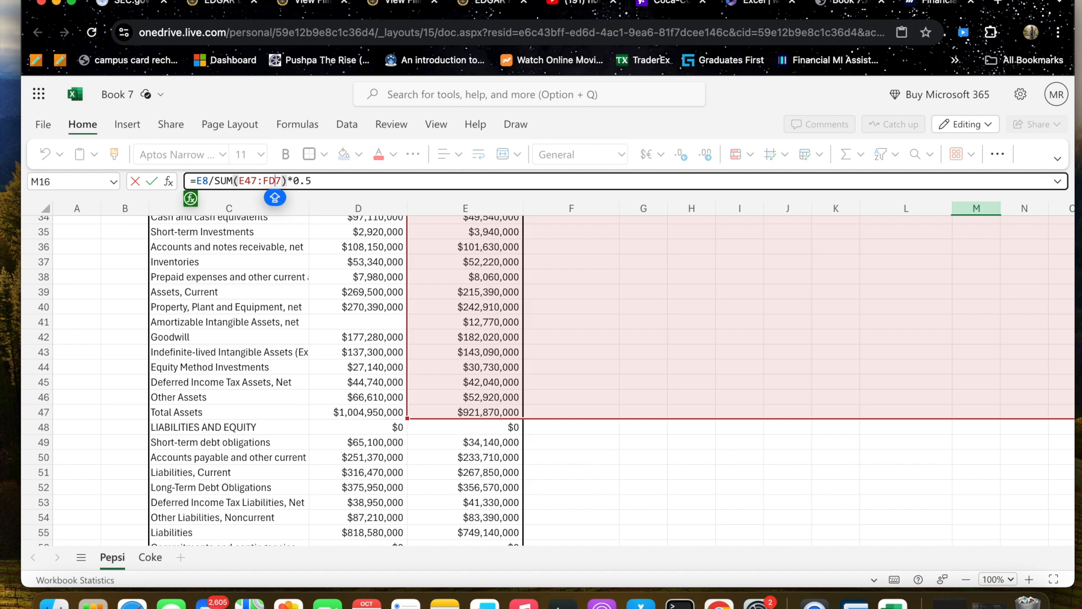
pyautogui.press('capslock')
pyautogui.press('BackSpace')
pyautogui.press('BackSpace')
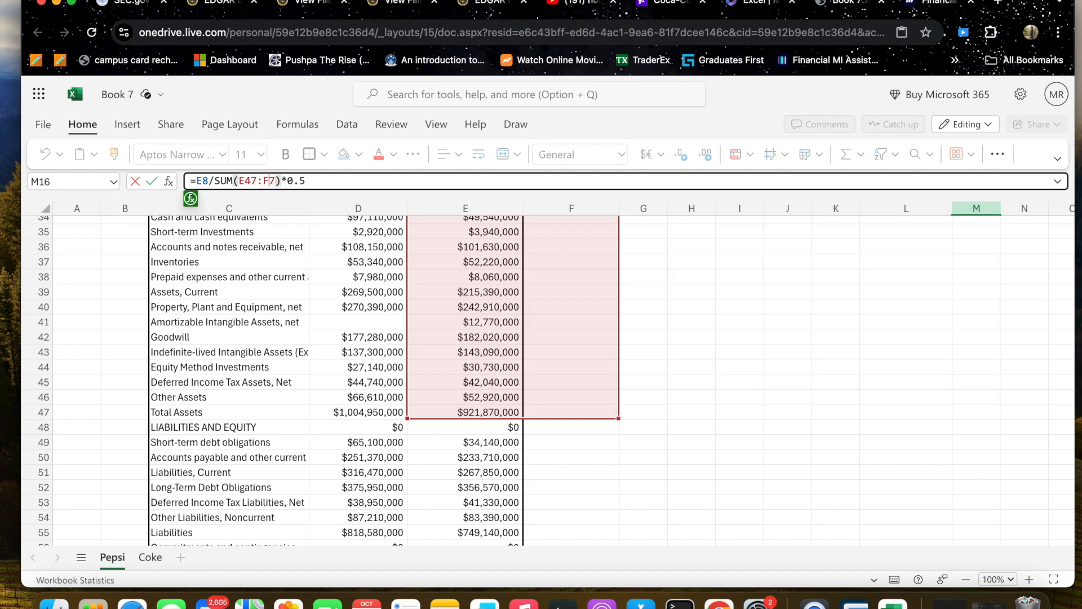
pyautogui.press('capslock')
pyautogui.write('D4')
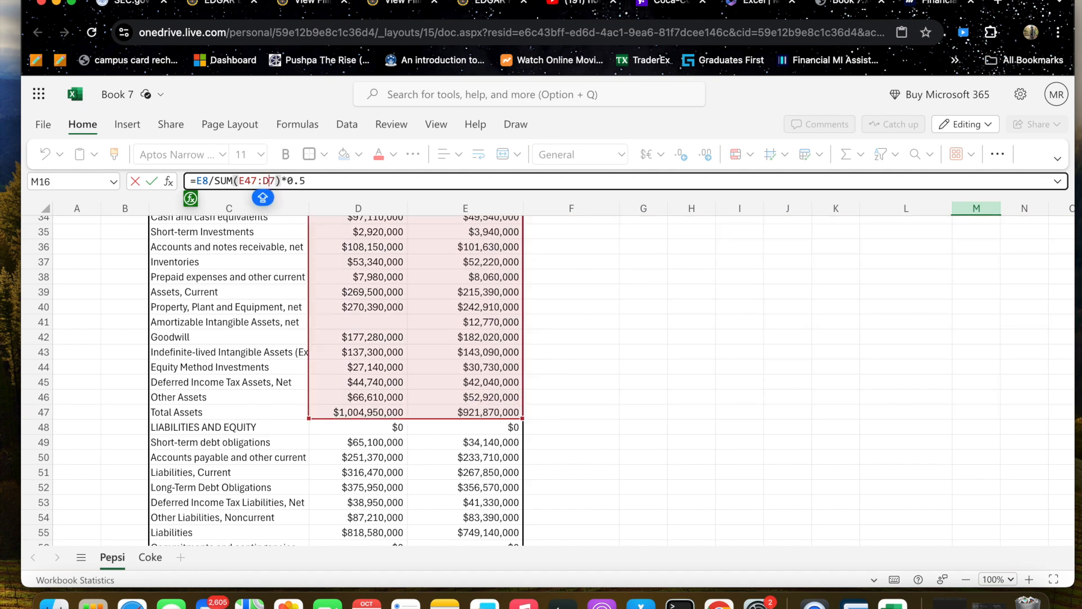
pyautogui.press('Return')
# - Calculate the 2023 inventory turnover ratio in L17 from cost of sales and both years' inventories, =D9/SUM(D37:E37)*0.5
pyautogui.scroll(5, 447, 355)
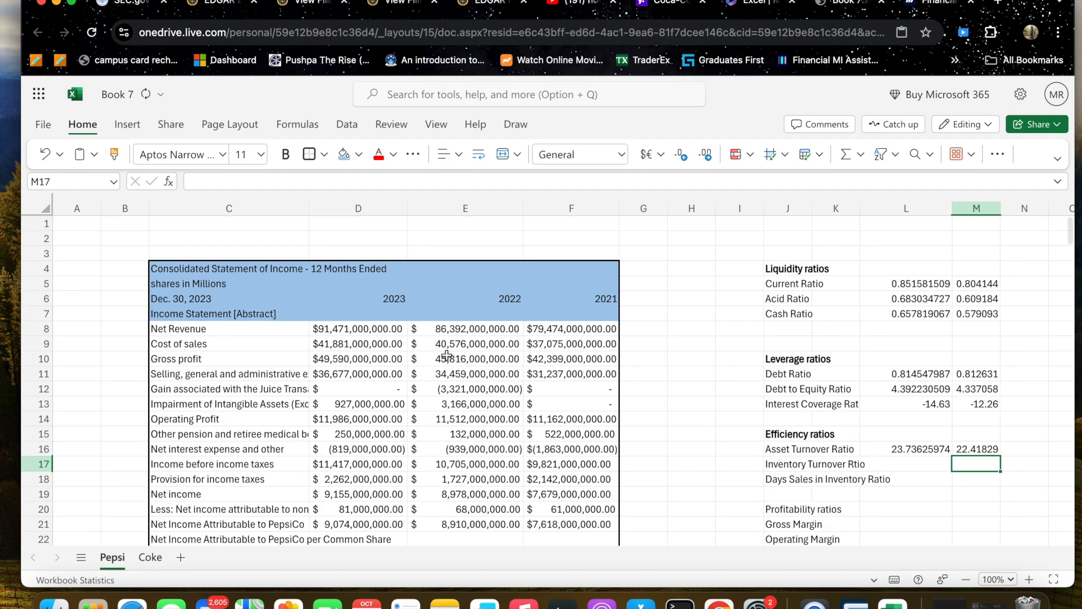
pyautogui.click(884, 464)
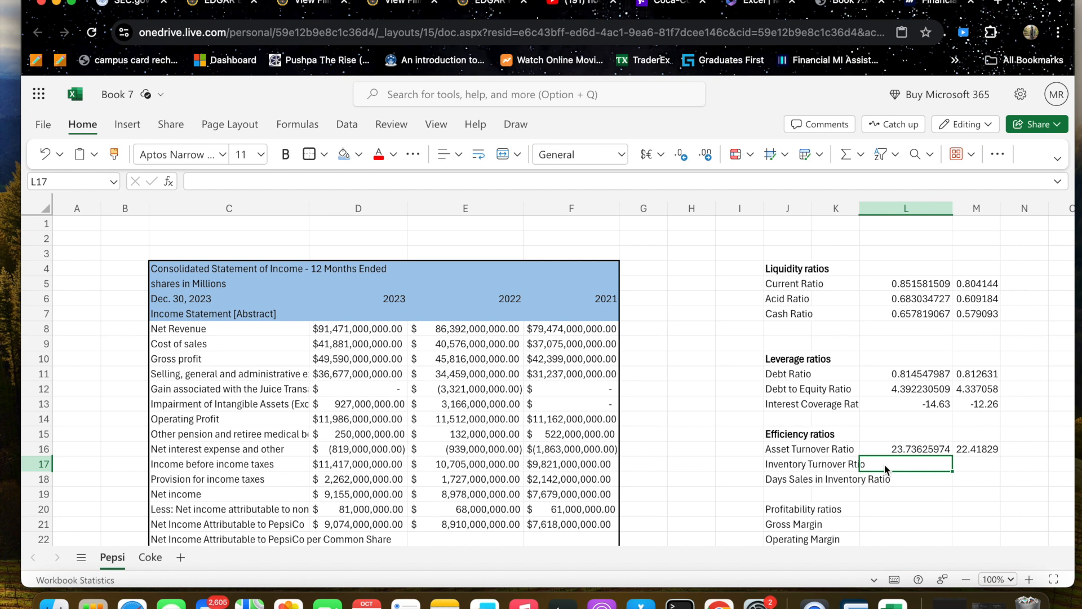
pyautogui.write('=')
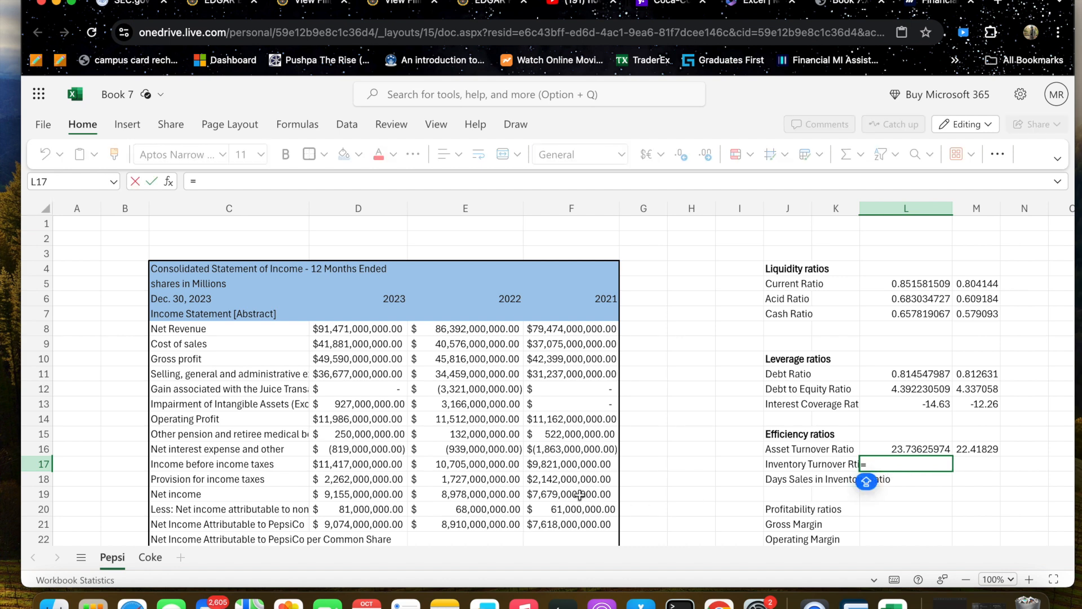
pyautogui.click(368, 343)
pyautogui.write('/')
pyautogui.scroll(-4, 404, 476)
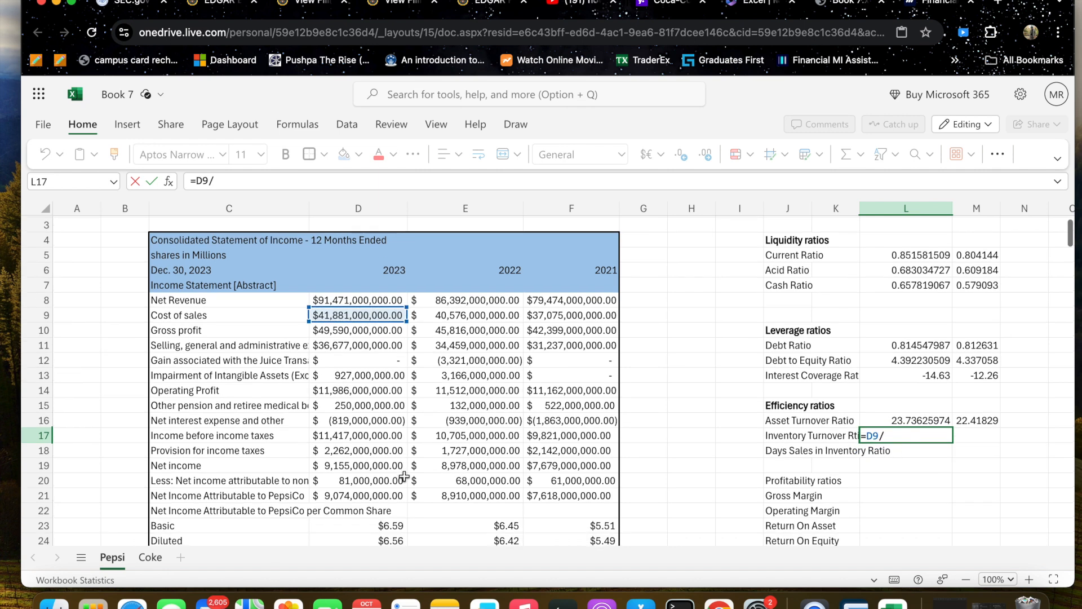
pyautogui.scroll(-6, 404, 476)
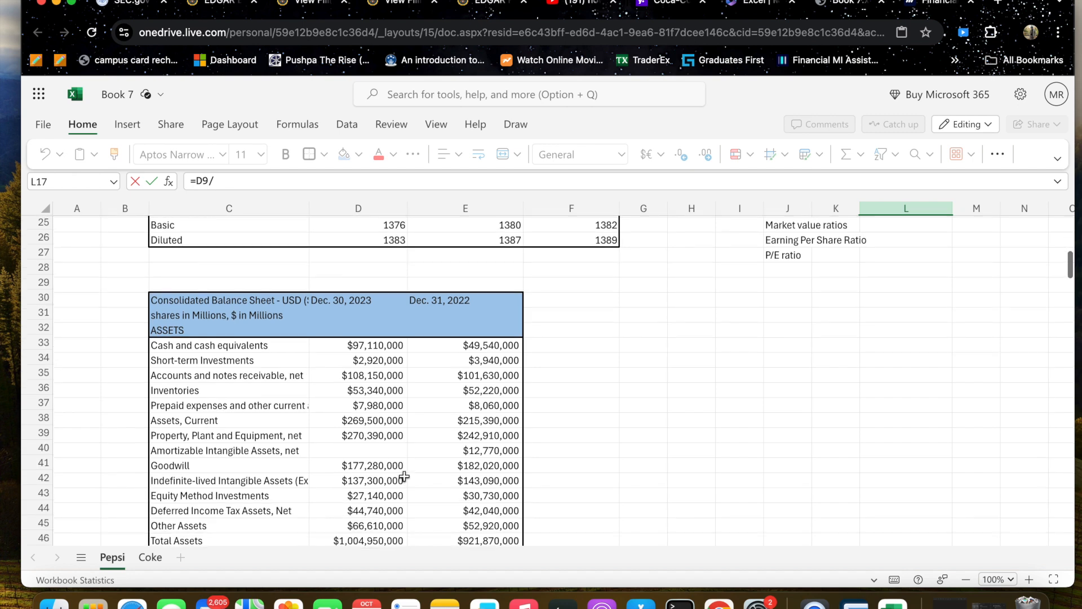
pyautogui.scroll(1, 404, 476)
pyautogui.scroll(-2, 404, 476)
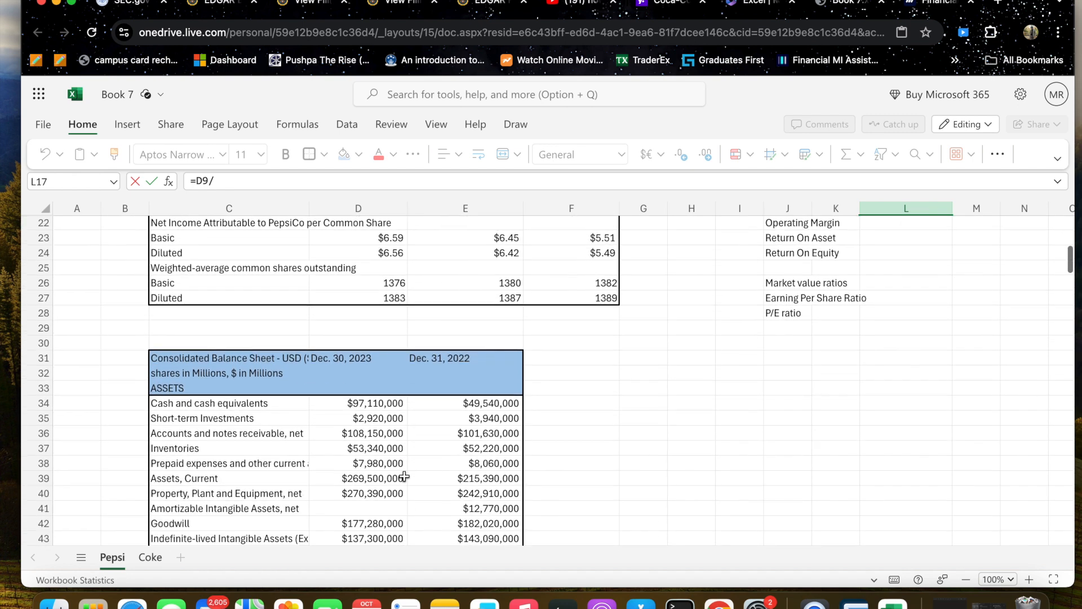
pyautogui.scroll(-1, 404, 477)
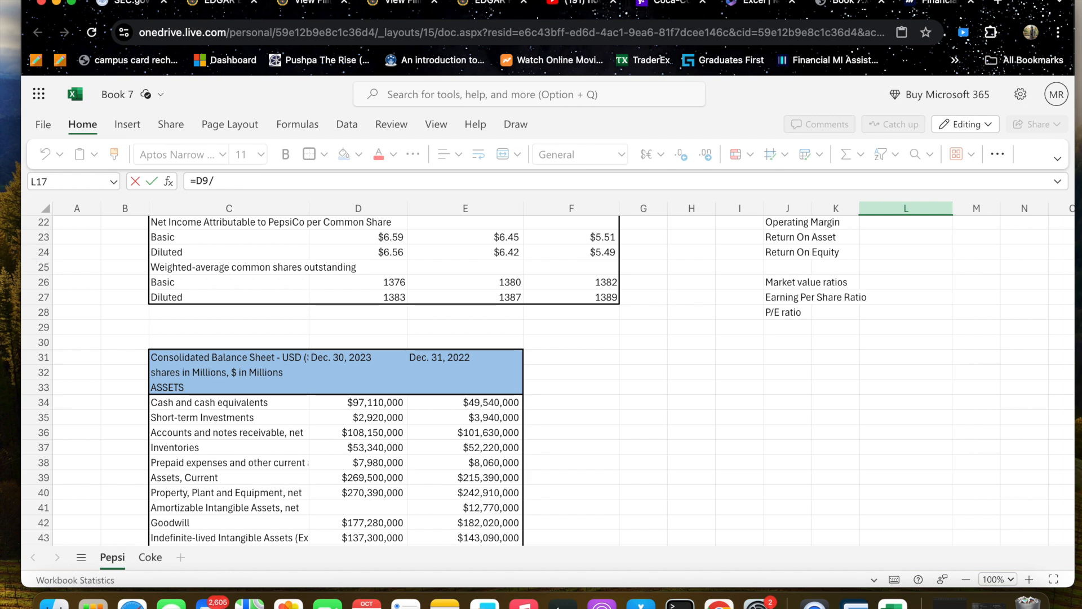
pyautogui.write('2')
pyautogui.write('SU')
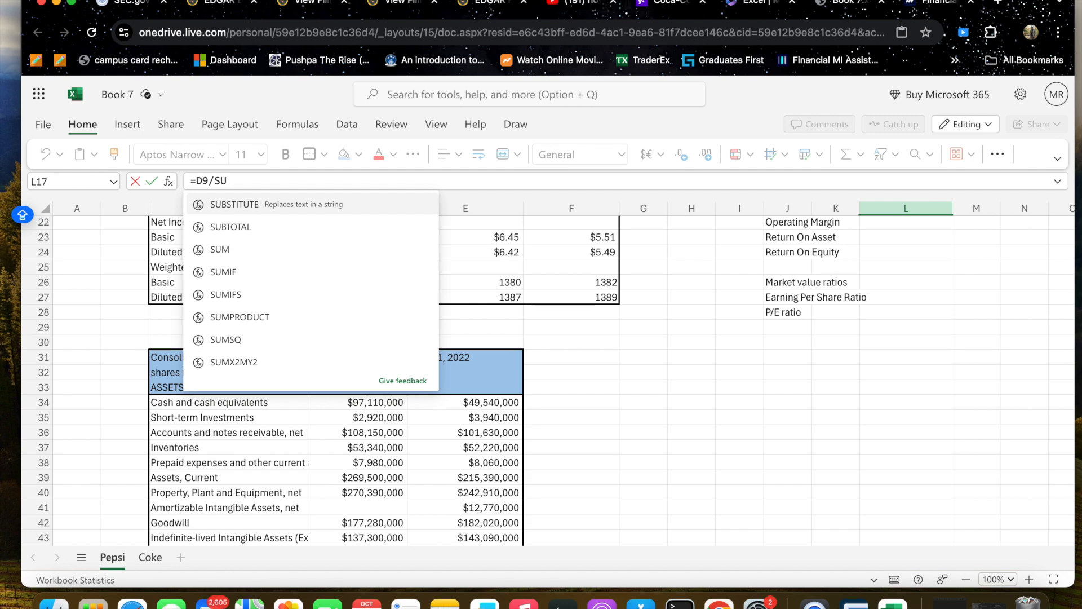
pyautogui.click(292, 248)
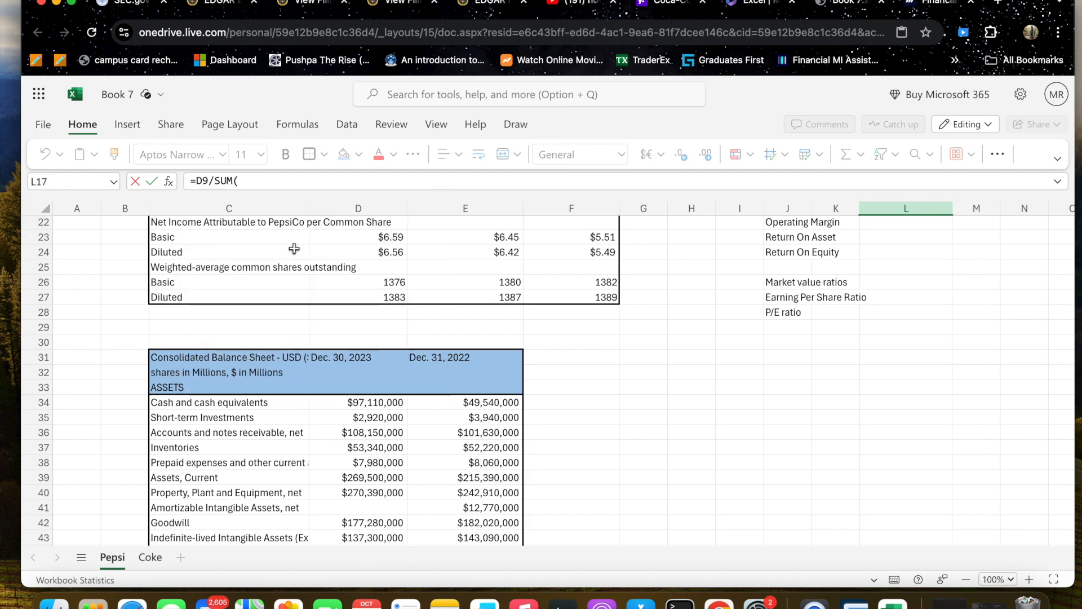
pyautogui.moveTo(348, 450); pyautogui.dragTo(440, 450)
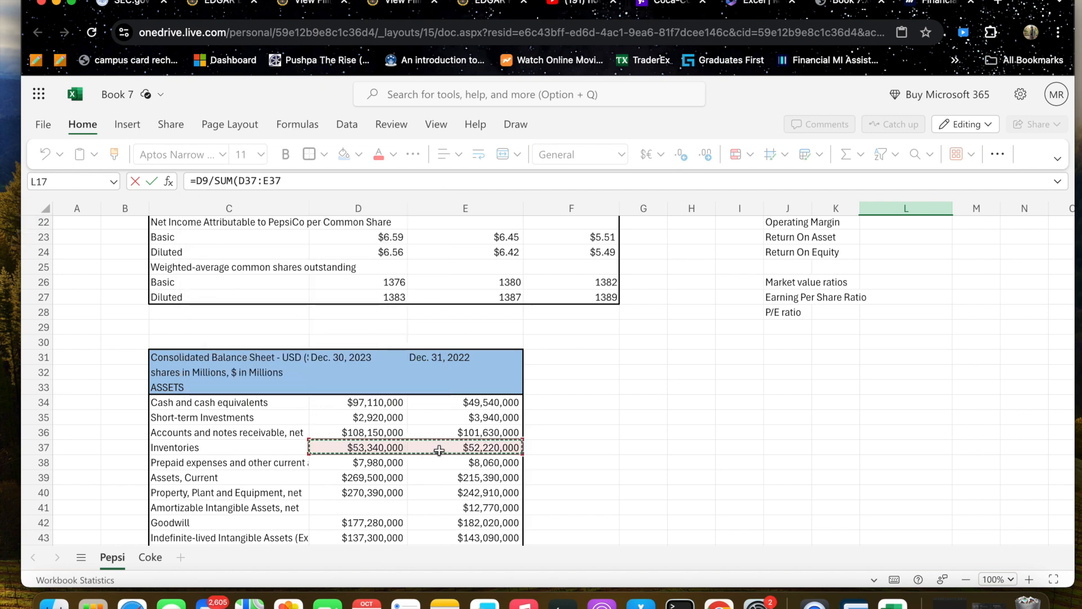
pyautogui.write(')*.')
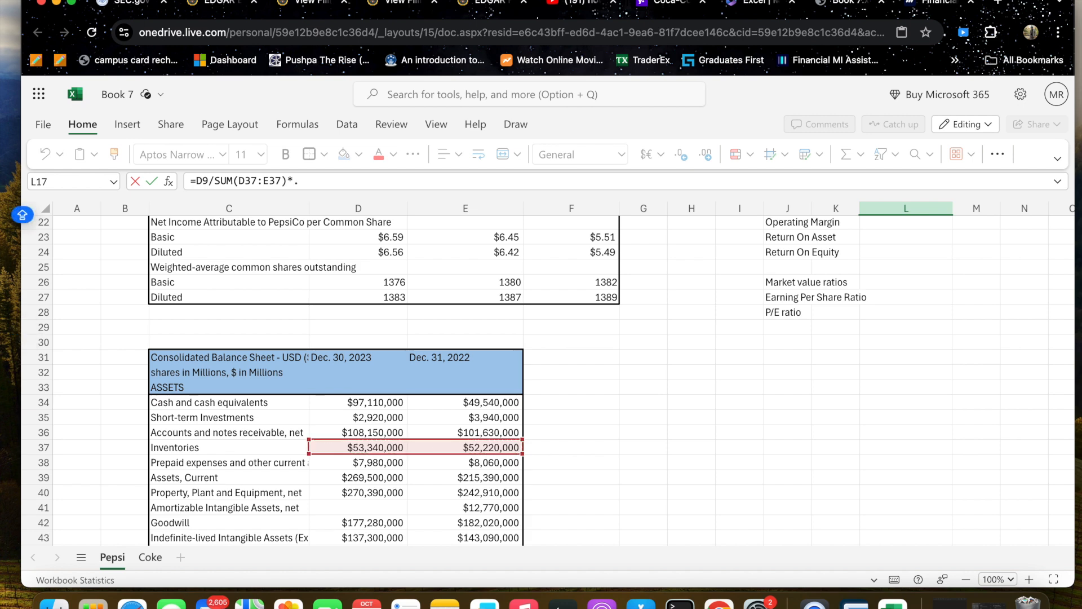
pyautogui.press('Return')
# - Fill the inventory turnover formula from L17 across to M17 for 2022
pyautogui.scroll(3, 613, 535)
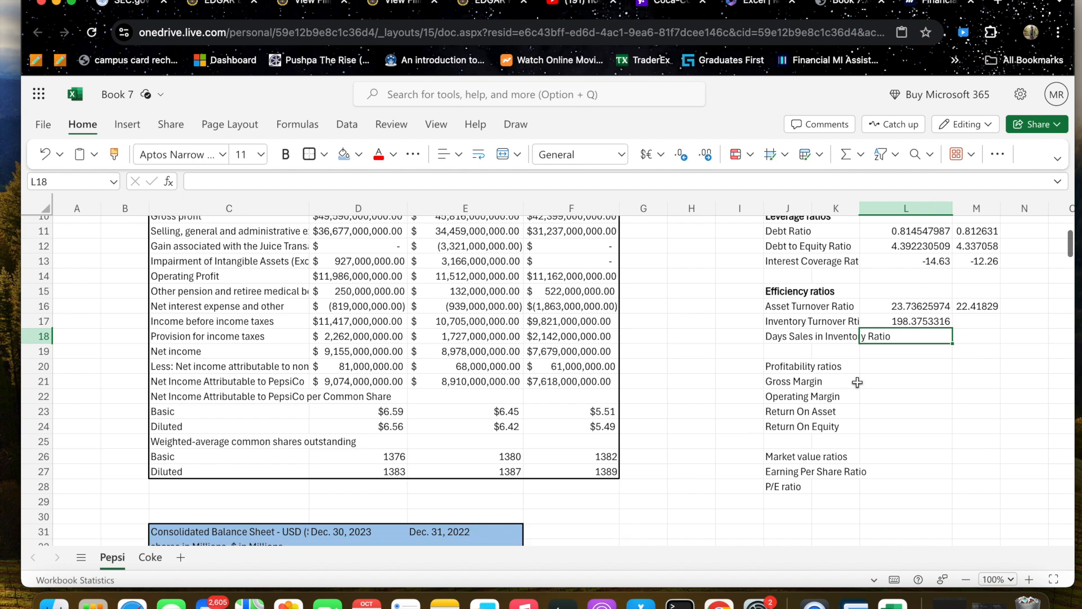
pyautogui.click(906, 322)
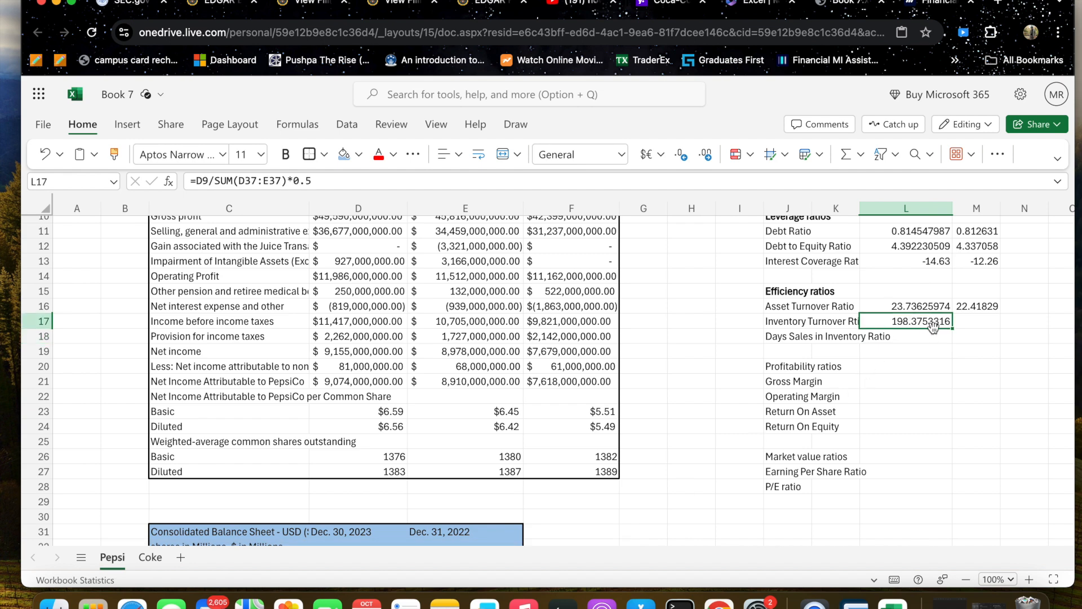
pyautogui.moveTo(952, 328); pyautogui.dragTo(961, 327)
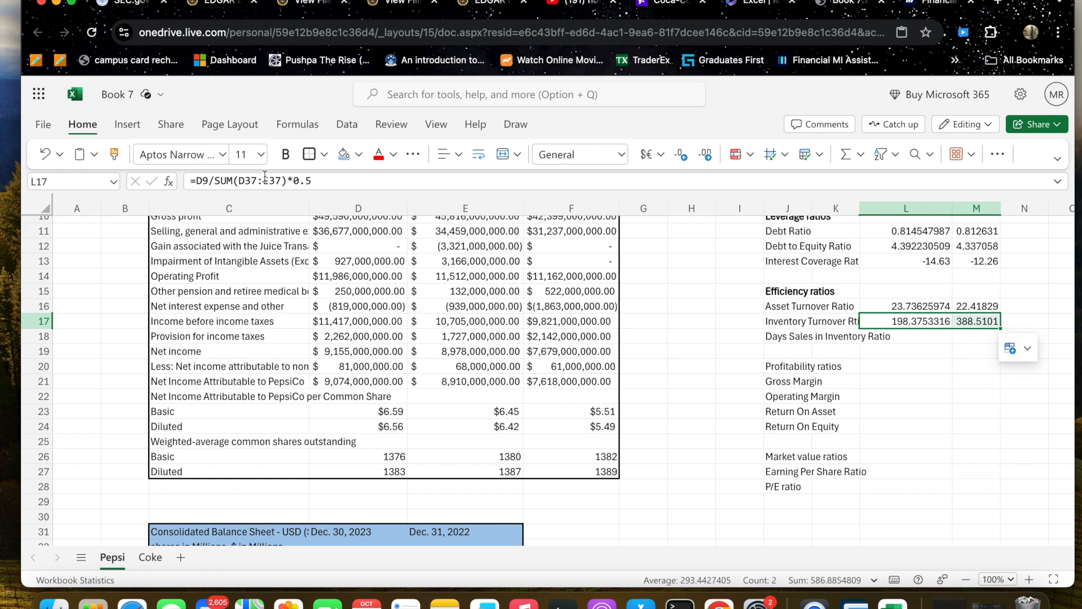
pyautogui.scroll(2, 348, 260)
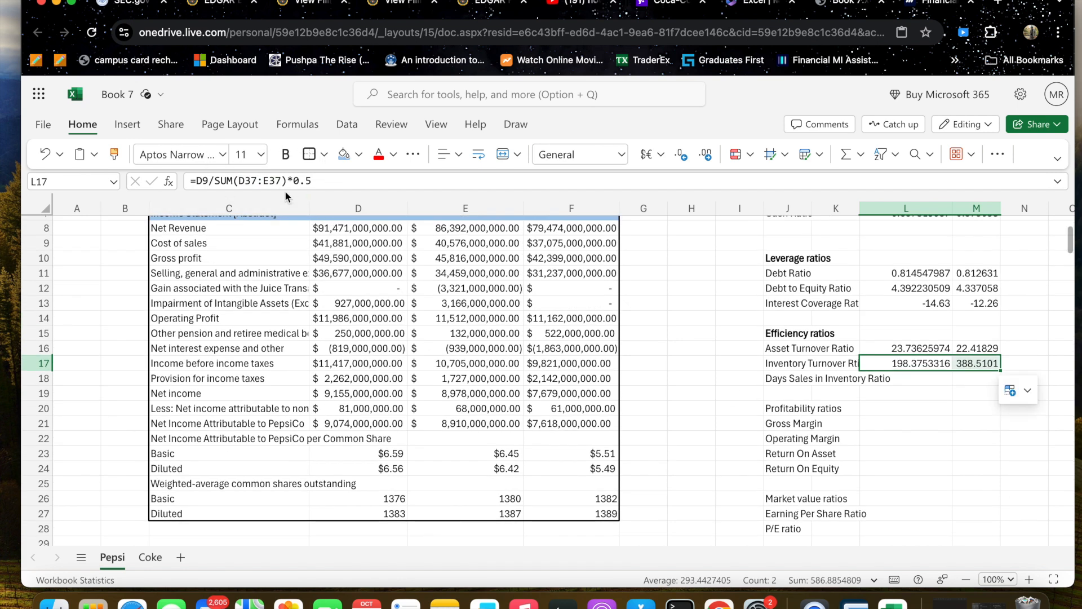
pyautogui.click(269, 180)
pyautogui.press('Escape')
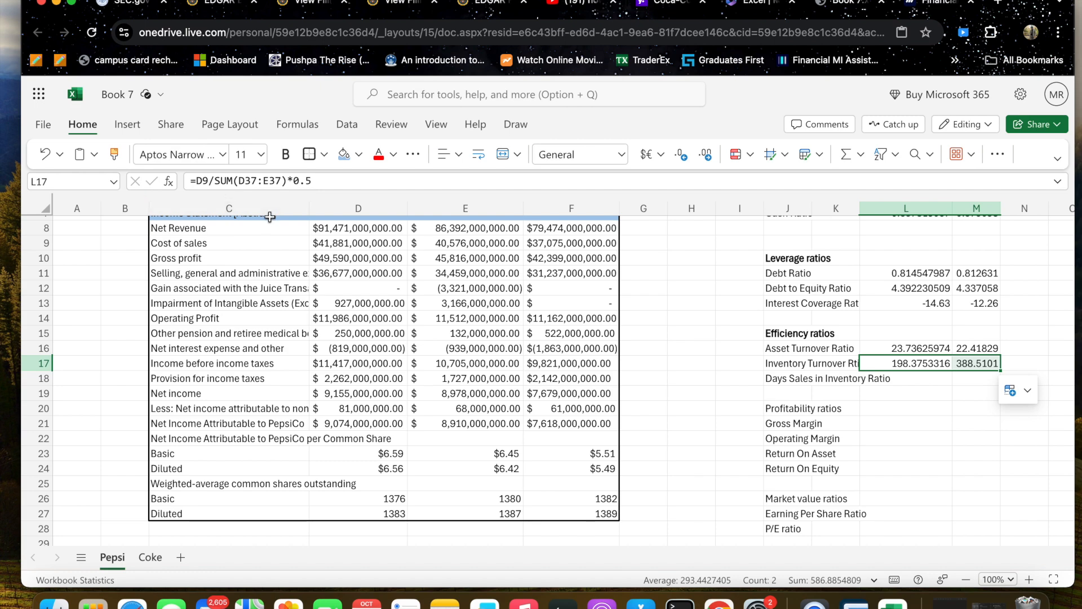
pyautogui.scroll(-5, 314, 323)
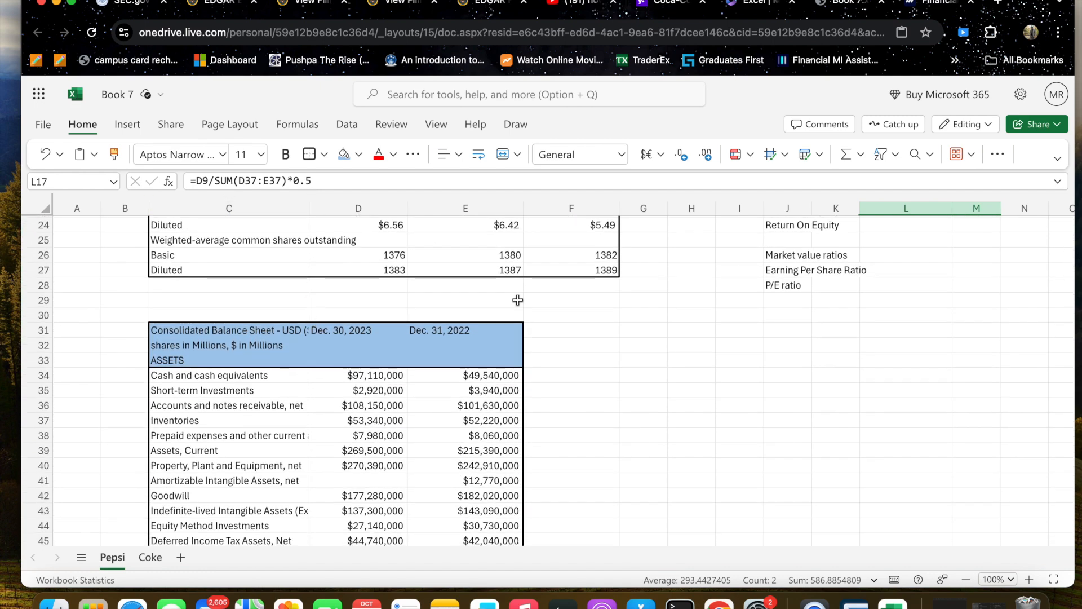
pyautogui.scroll(6, 570, 406)
# - Correct the 2022 inventory turnover formula in M17 so it sums inventories from E37 to D37, =E9/SUM(E37:D37)*0.5
pyautogui.click(986, 486)
pyautogui.click(976, 403)
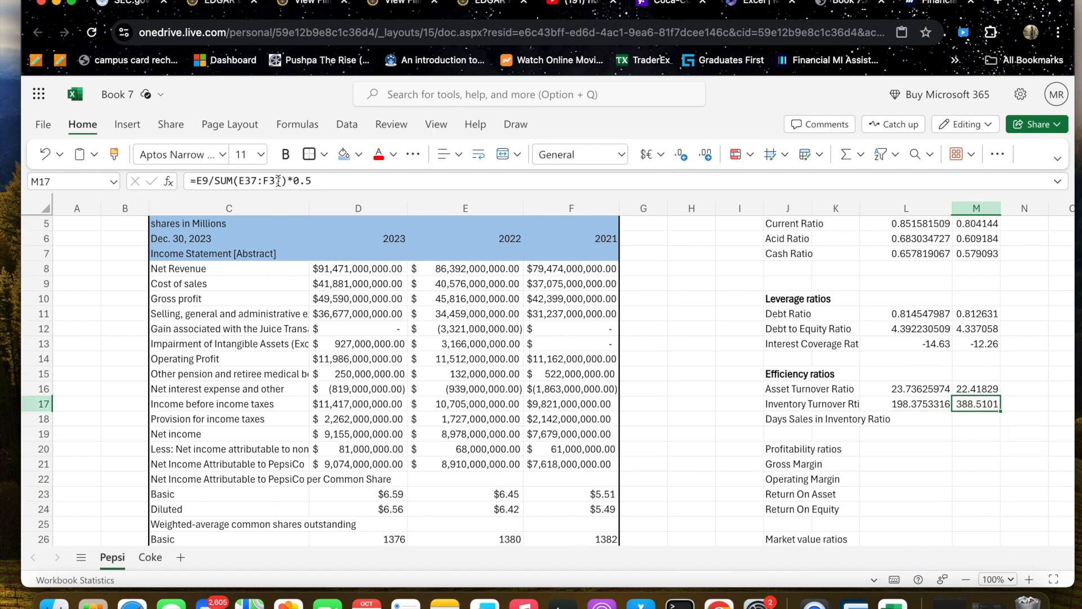
pyautogui.click(269, 180)
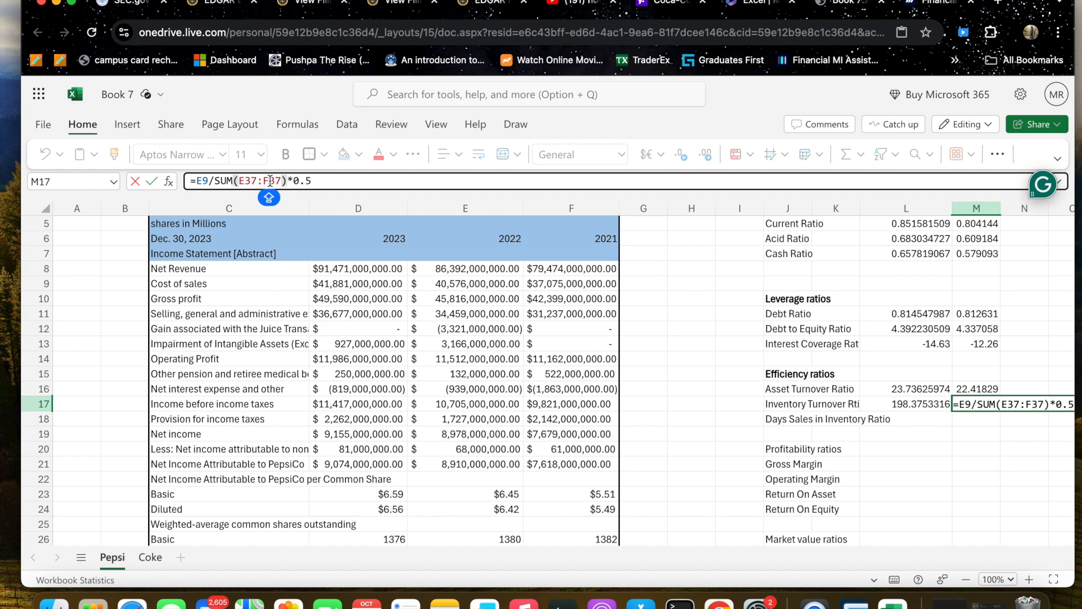
pyautogui.press('Return')
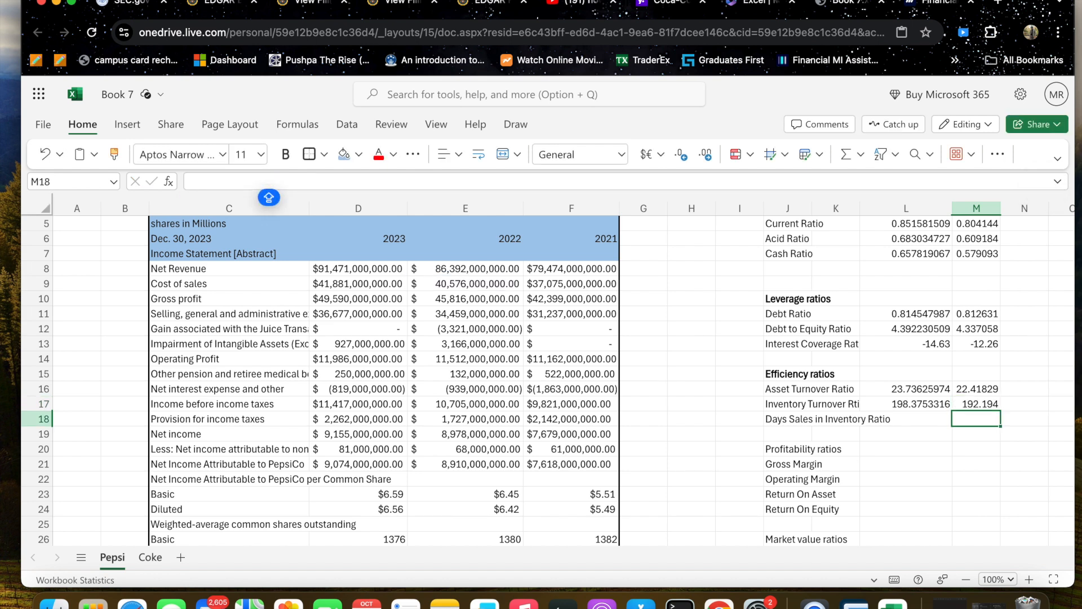
# - Calculate the 2023 days sales in inventory ratio in L18 by dividing 365 by the inventory turnover, =365/L17
pyautogui.scroll(-3, 778, 422)
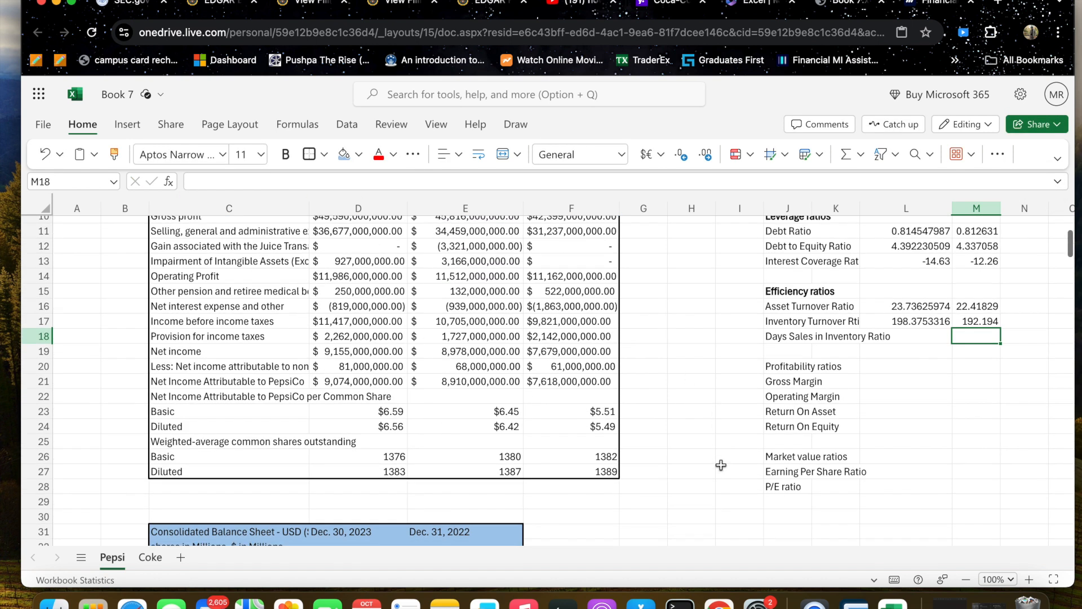
pyautogui.click(902, 336)
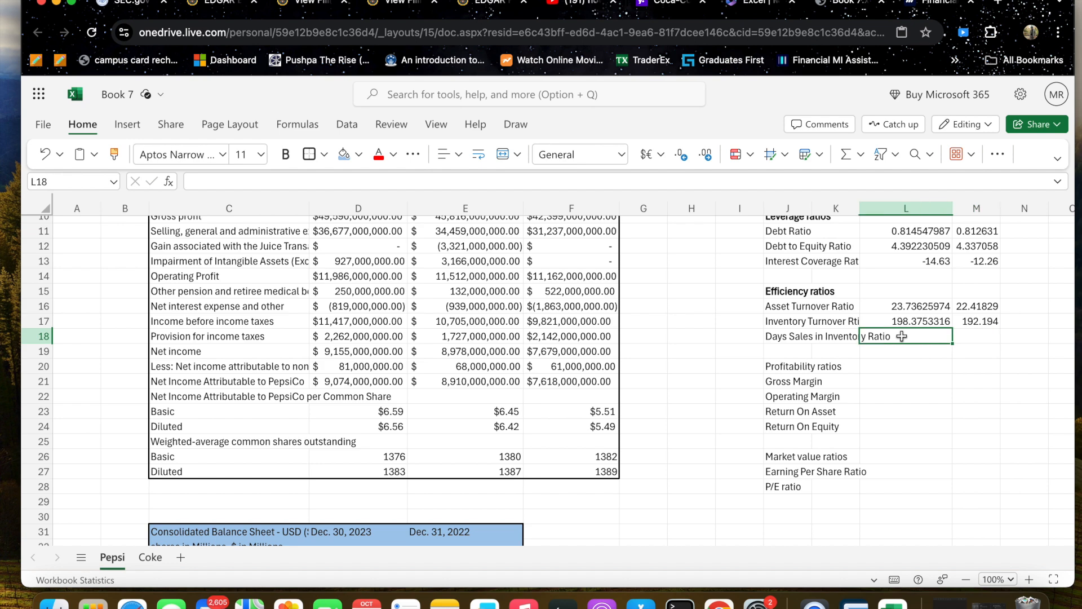
pyautogui.write('=')
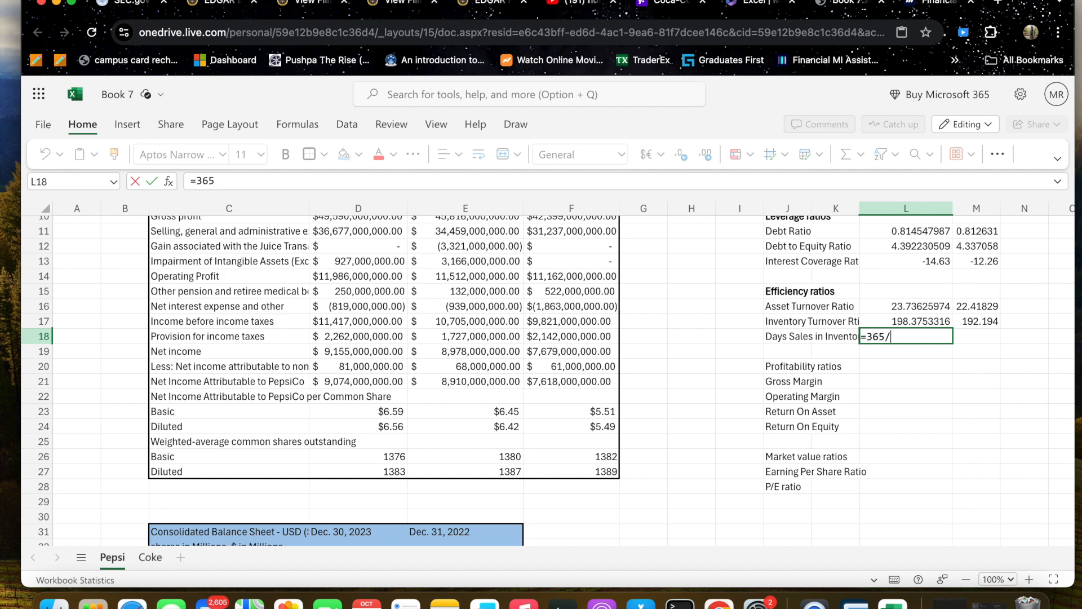
pyautogui.write('365/')
pyautogui.click(930, 322)
pyautogui.press('Return')
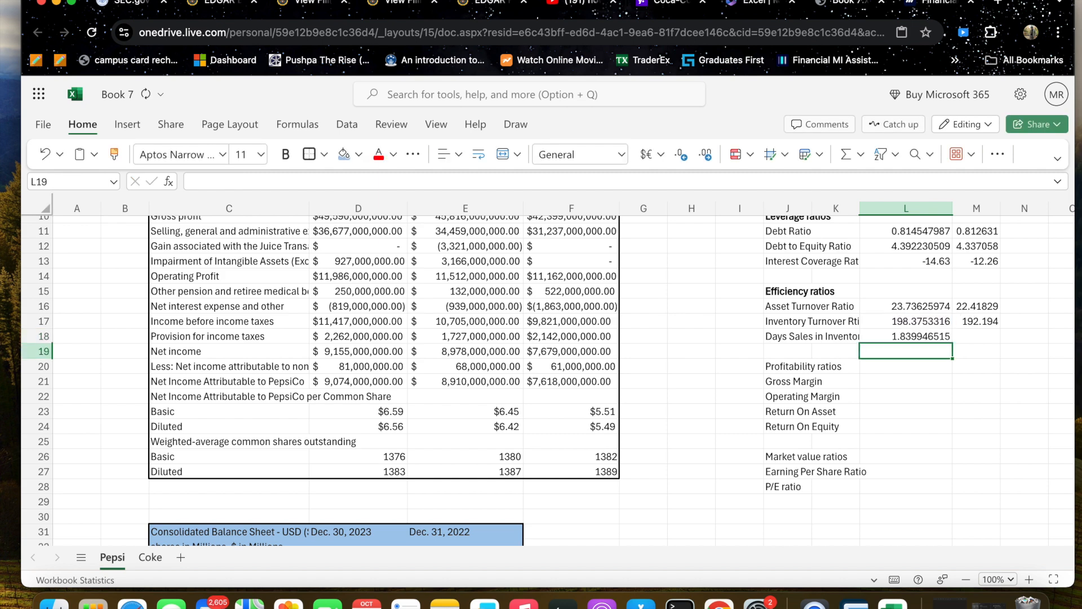
# - Fill the days sales in inventory formula from L18 across to M18 for 2022
pyautogui.click(929, 336)
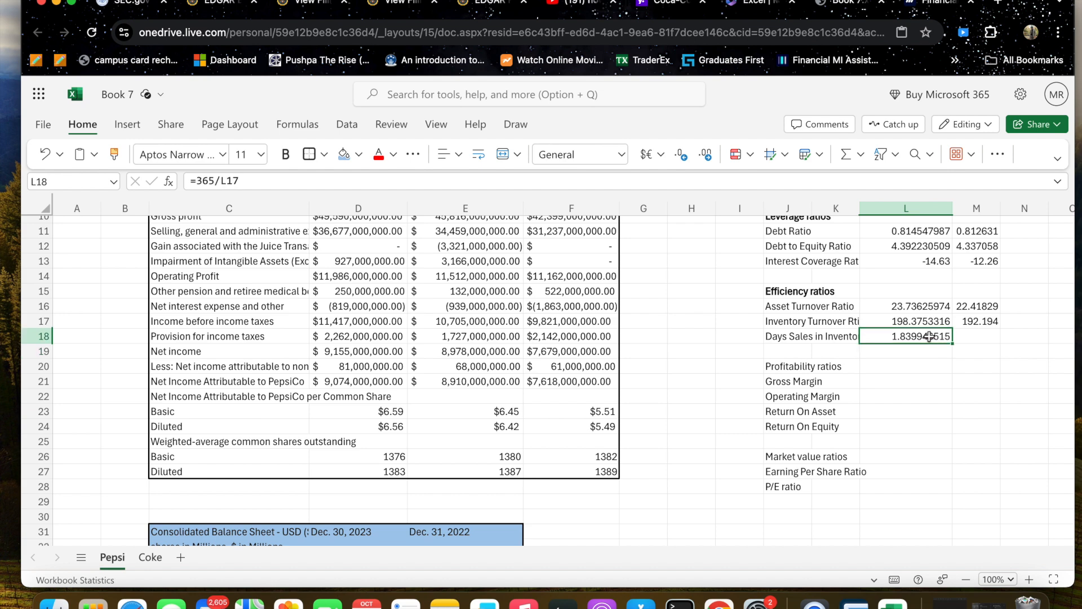
pyautogui.moveTo(948, 341); pyautogui.dragTo(978, 350)
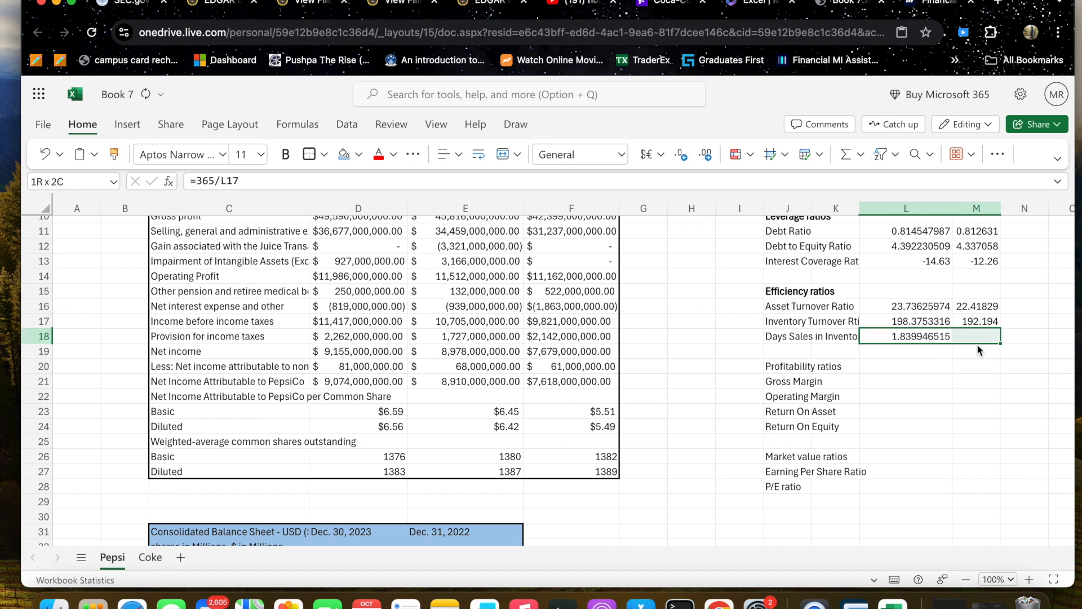
pyautogui.hotkey('ctrl', 'r')
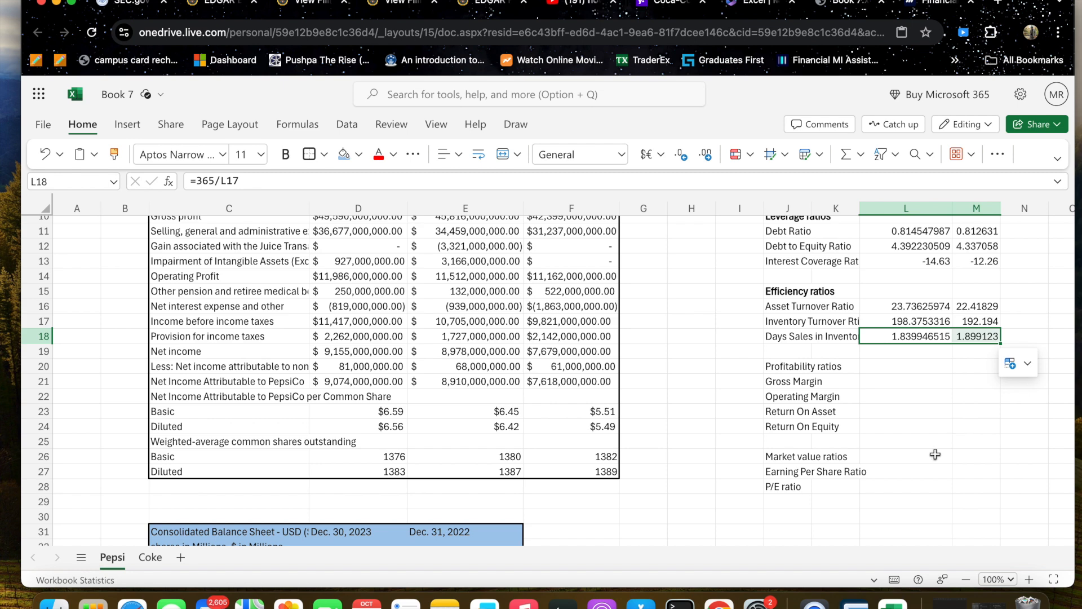
# - Make the Profitability ratios heading in J20 bold
pyautogui.click(870, 442)
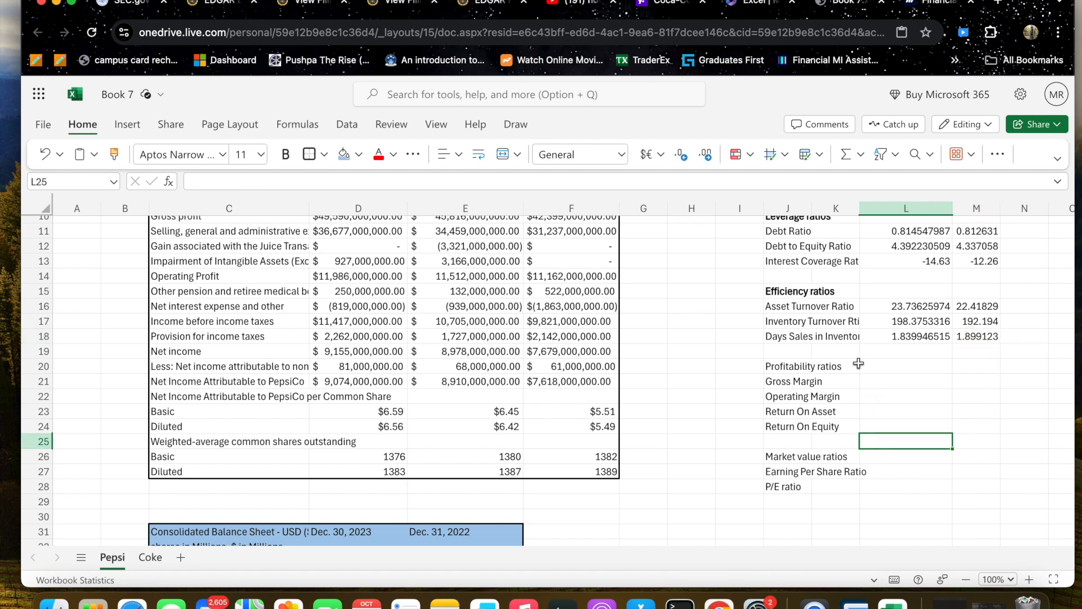
pyautogui.click(784, 369)
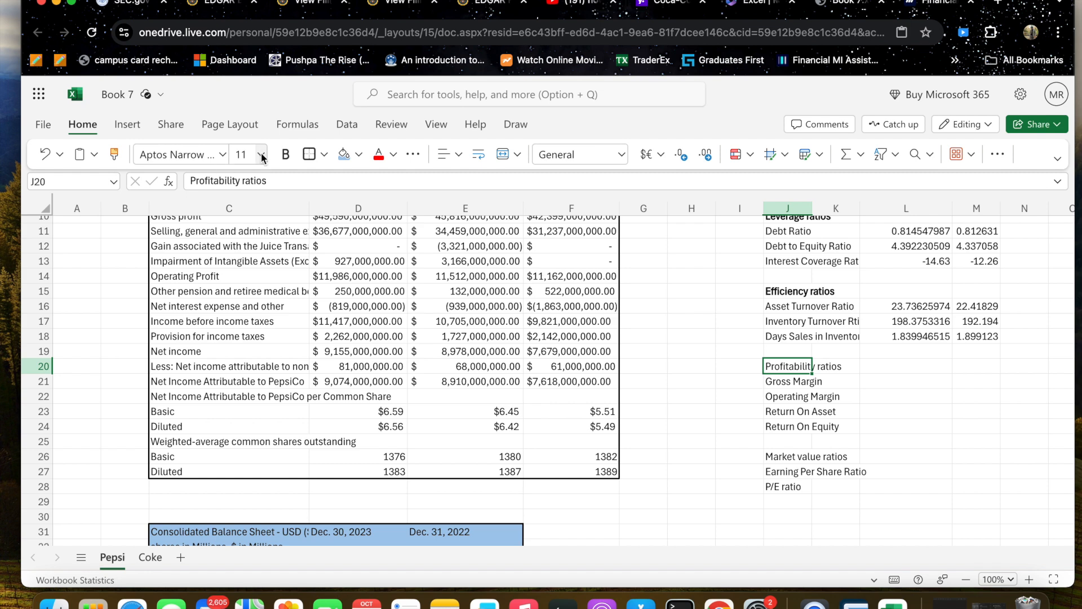
pyautogui.click(285, 153)
# - Calculate the 2023 gross margin in L21 from gross profit and net revenue, =D10/D8
pyautogui.click(937, 379)
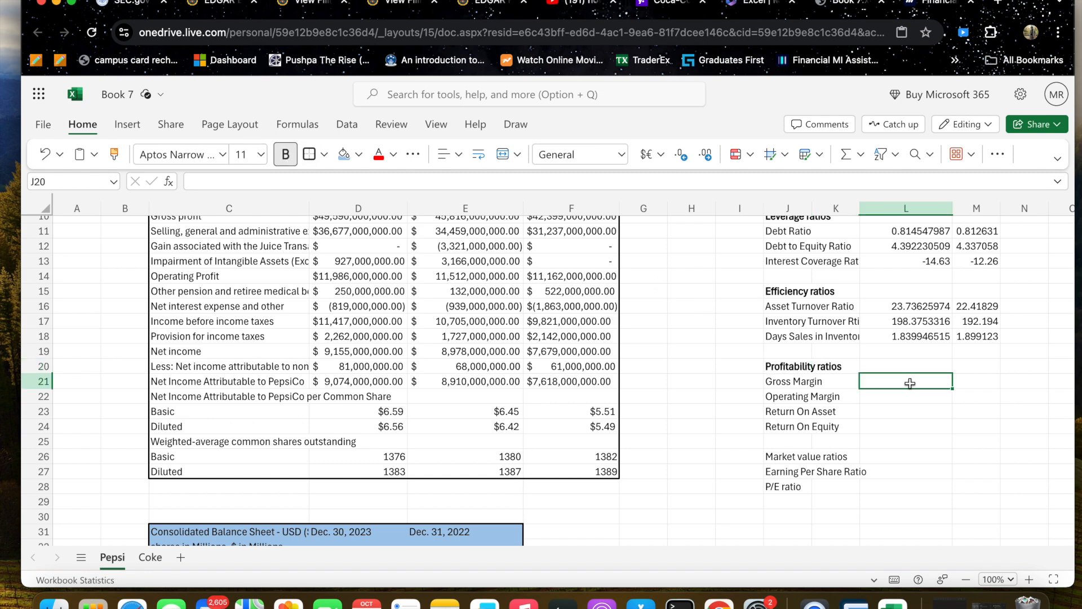
pyautogui.write('=')
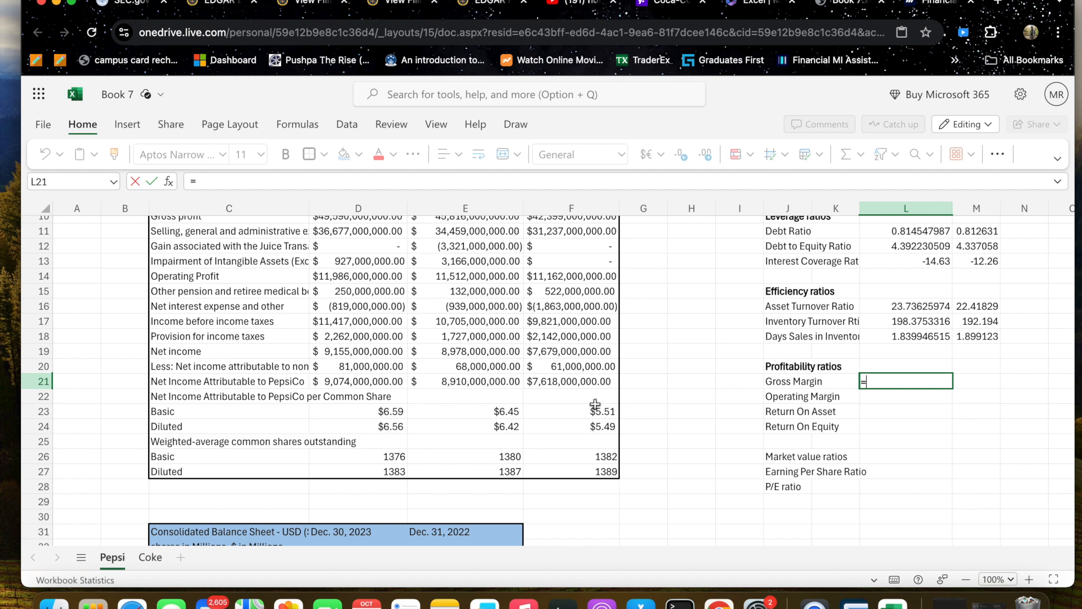
pyautogui.scroll(5, 444, 365)
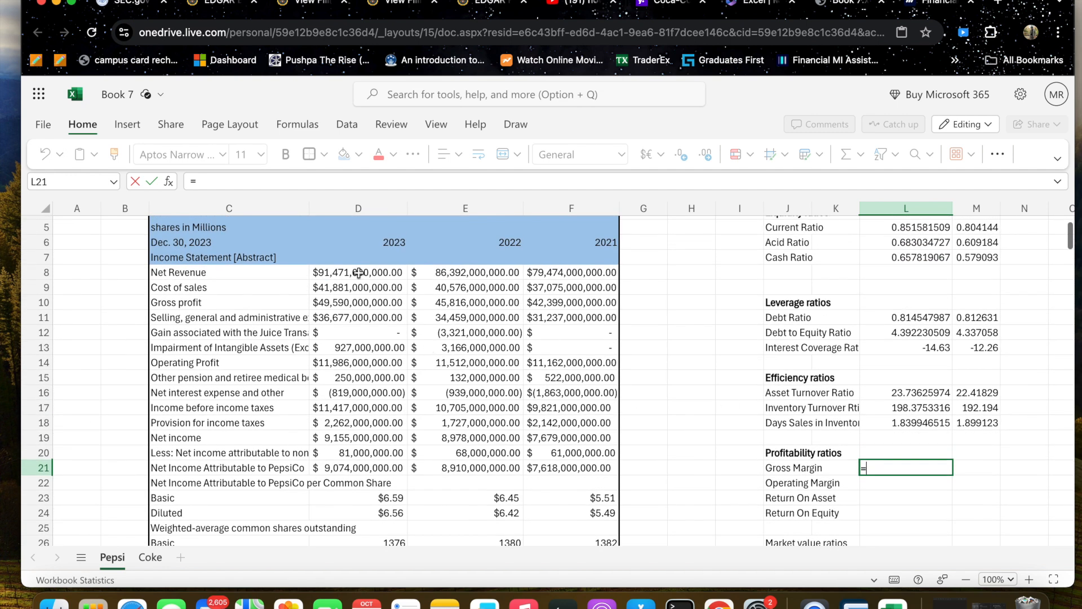
pyautogui.click(330, 305)
pyautogui.write('/')
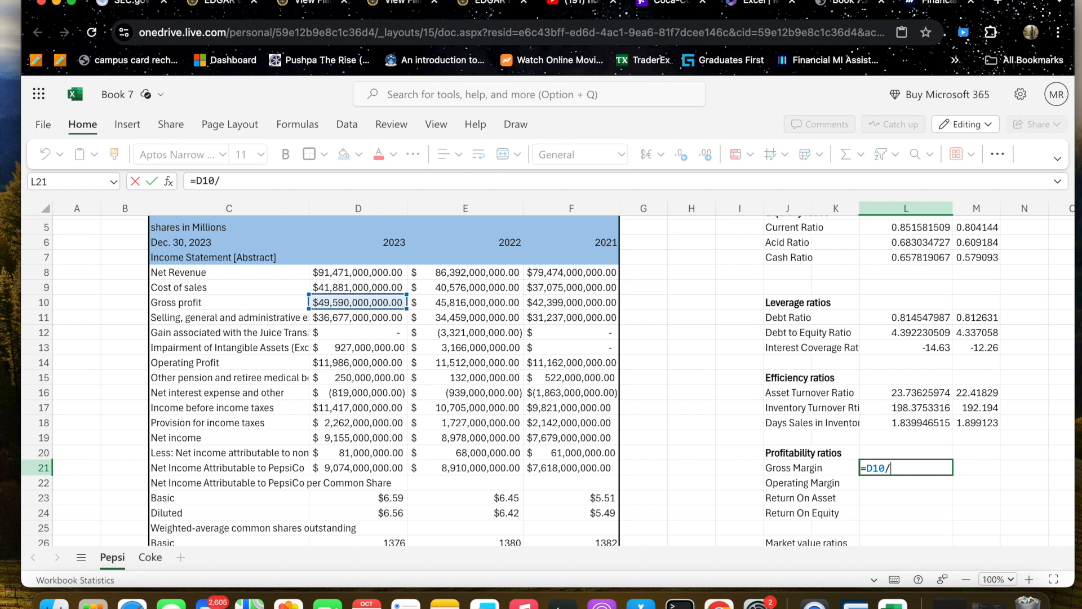
pyautogui.click(335, 273)
pyautogui.press('Return')
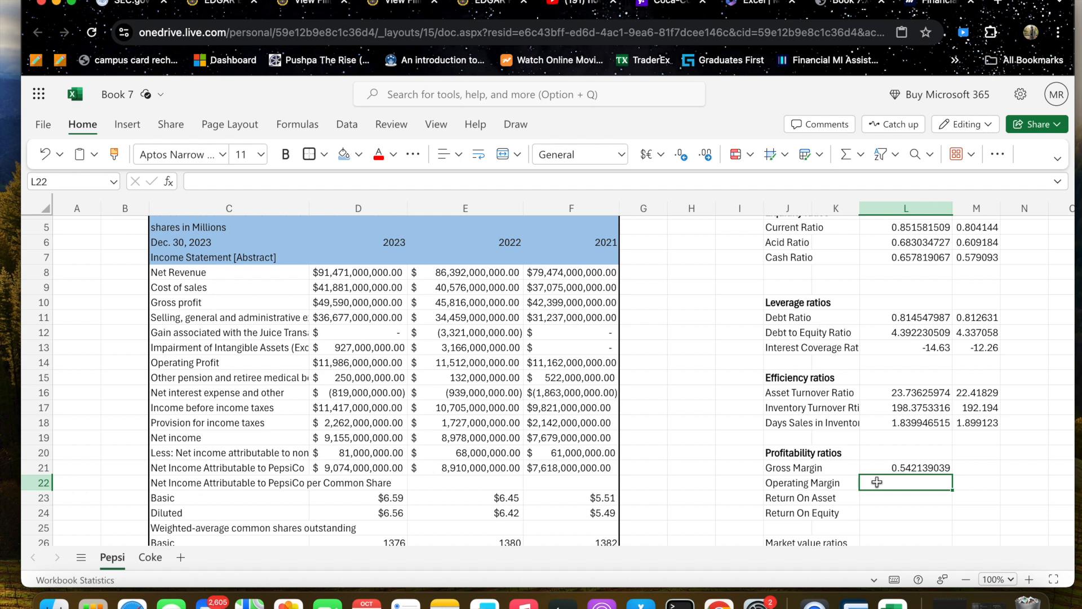
# - Calculate the 2023 operating margin in L22 from operating profit and net revenue, =D14/D8
pyautogui.write('=')
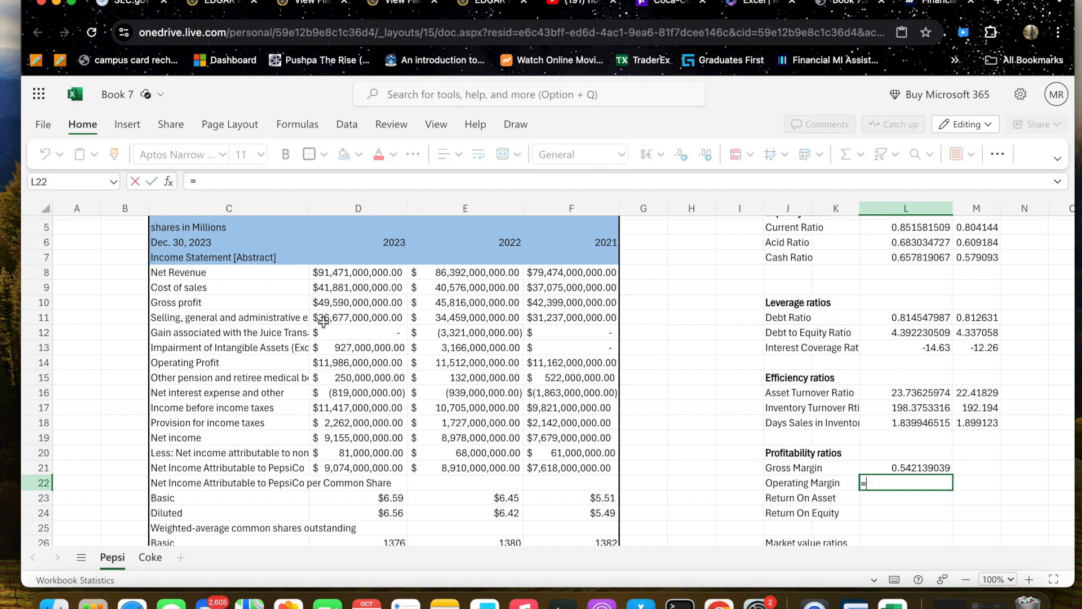
pyautogui.click(347, 358)
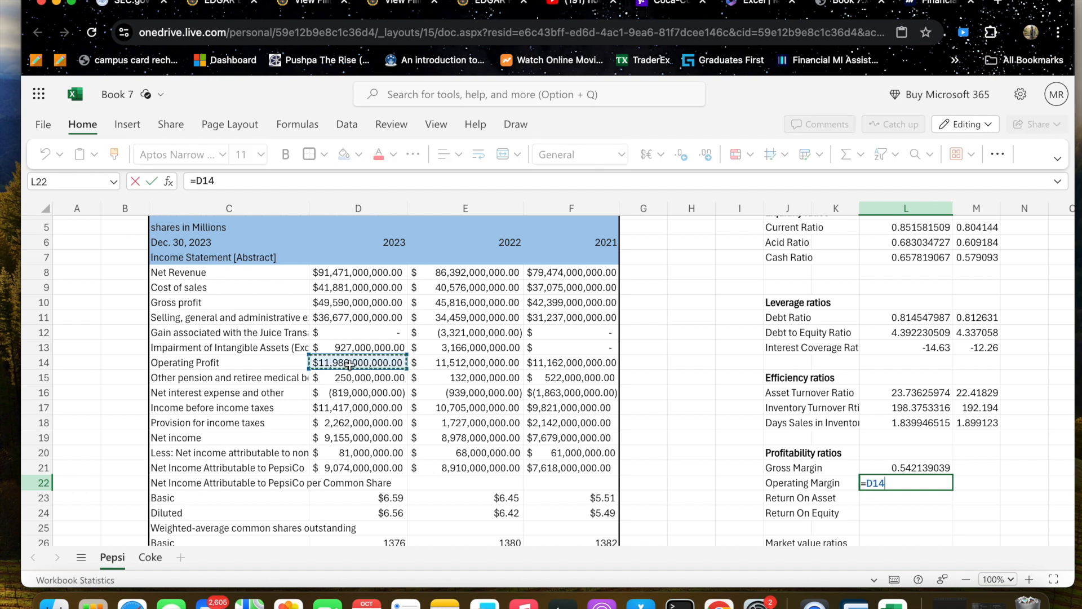
pyautogui.write('/')
pyautogui.click(344, 271)
pyautogui.press('Return')
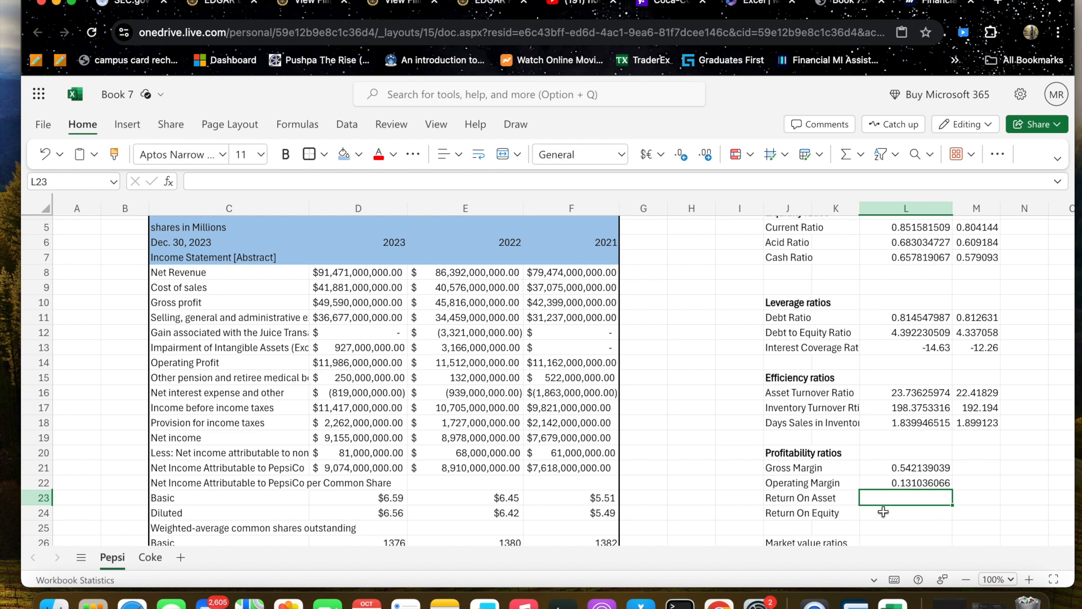
# - Calculate the 2023 return on assets in L23 by dividing net income by total assets, =D19/D47
pyautogui.write('=')
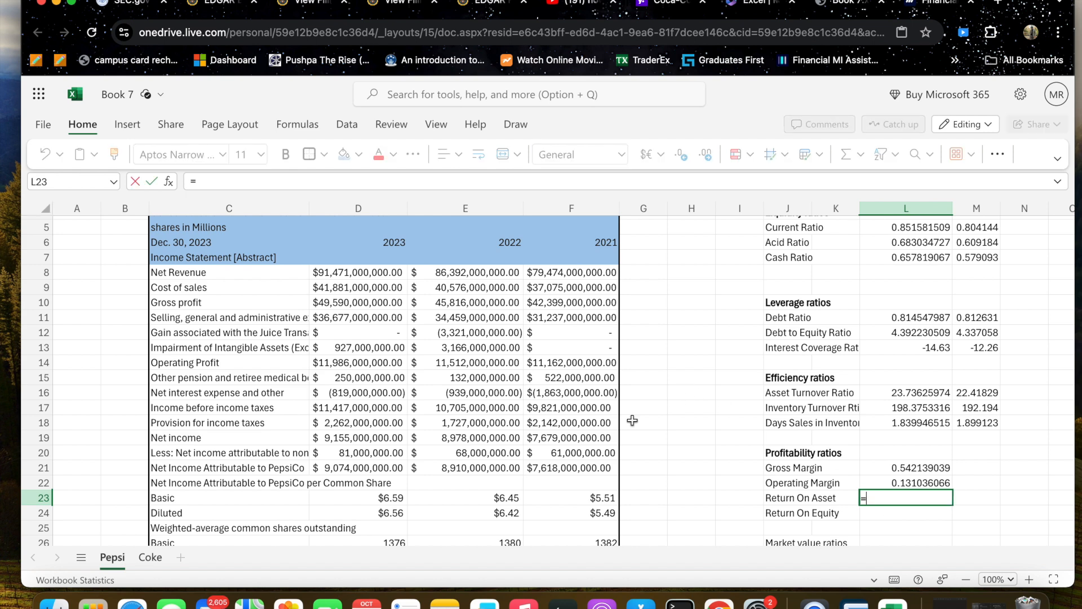
pyautogui.click(335, 434)
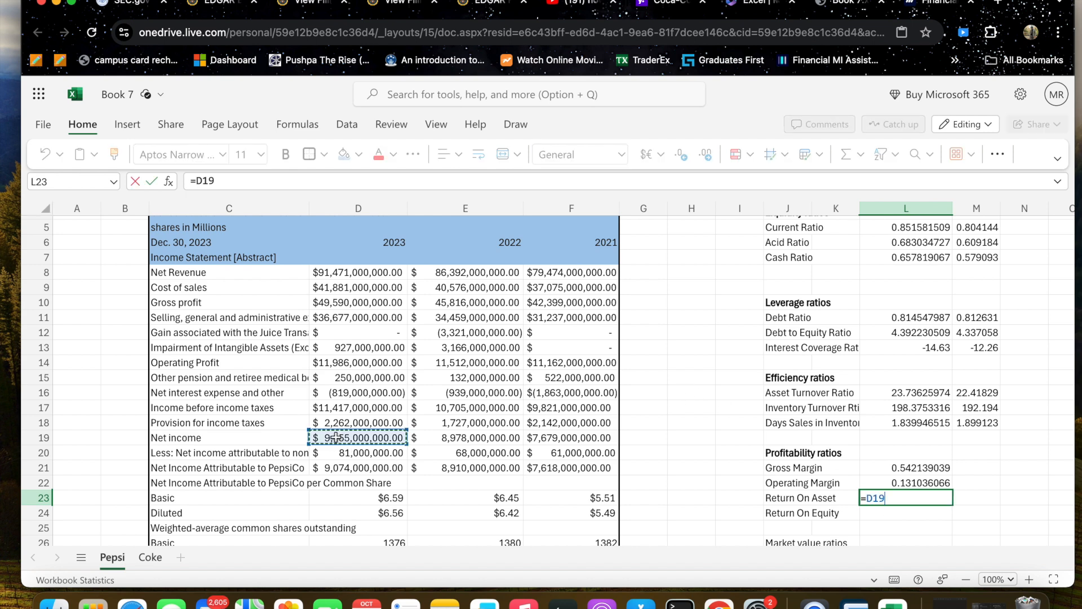
pyautogui.write('/')
pyautogui.scroll(-12, 383, 522)
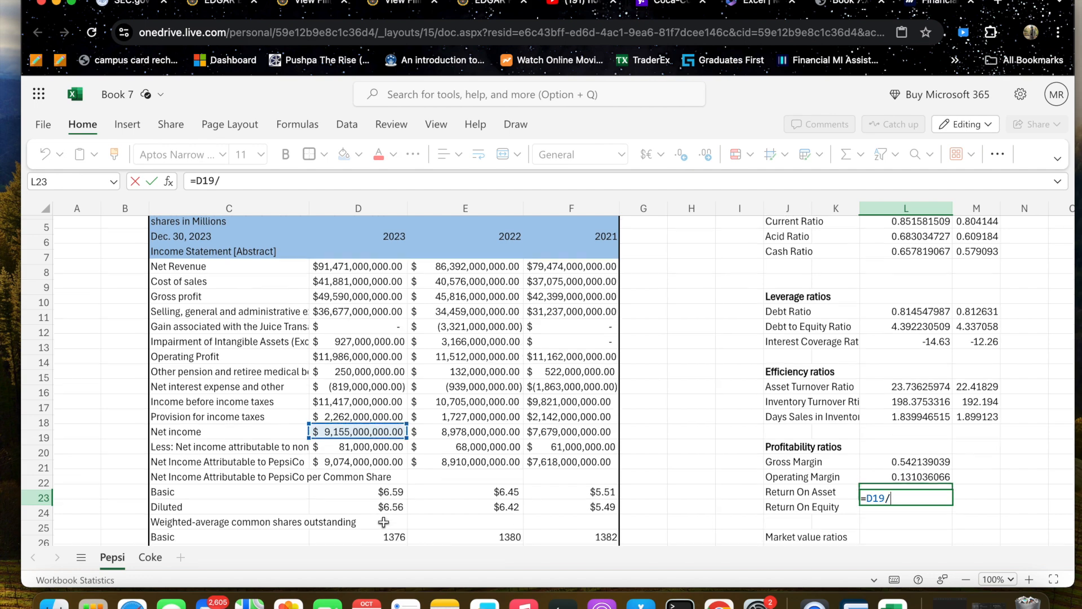
pyautogui.scroll(-4, 383, 522)
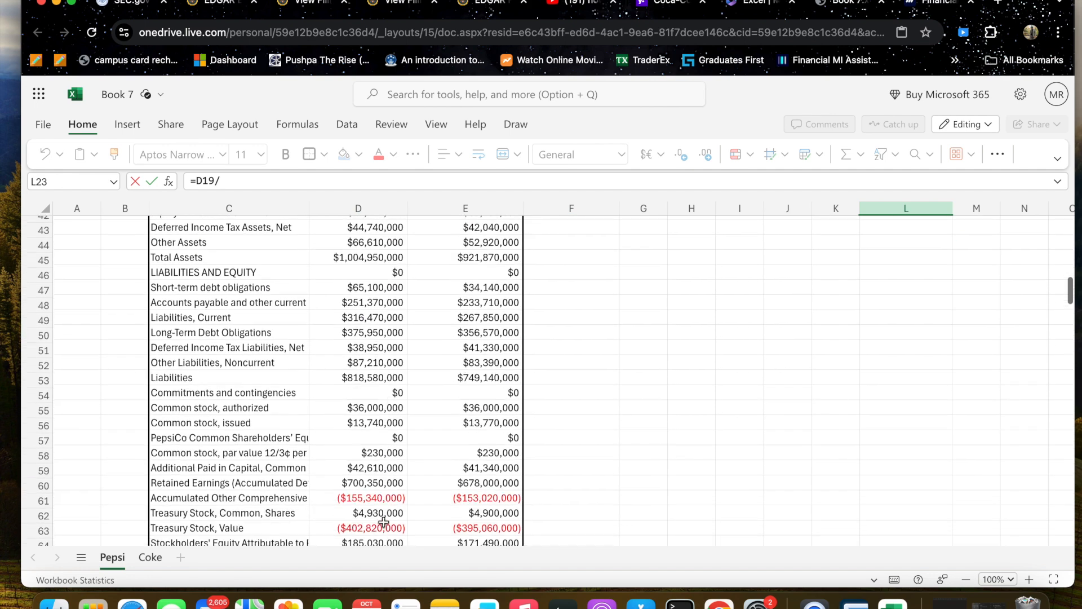
pyautogui.scroll(3, 350, 441)
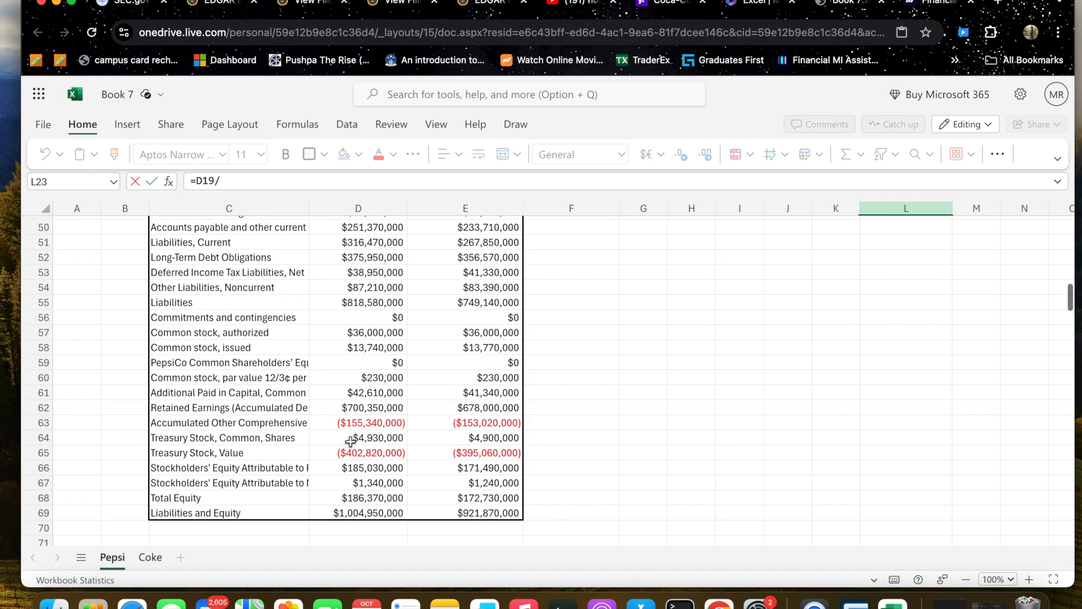
pyautogui.scroll(-1, 351, 442)
pyautogui.scroll(3, 351, 441)
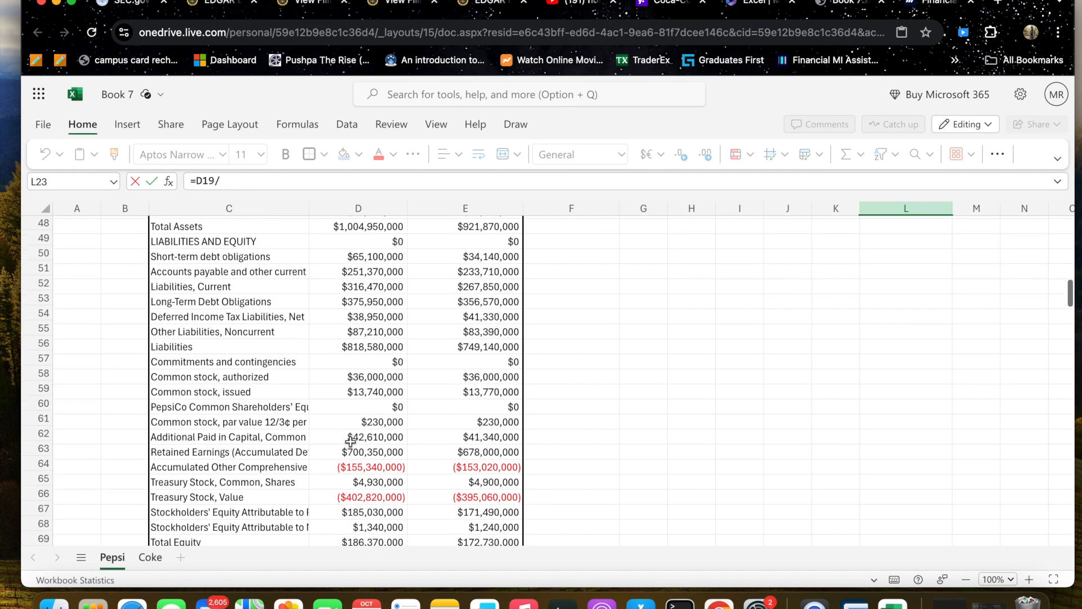
pyautogui.click(357, 248)
pyautogui.press('Return')
# - Enter a 2023 return on equity formula in L24 that references total equity, =D68
pyautogui.scroll(3, 573, 325)
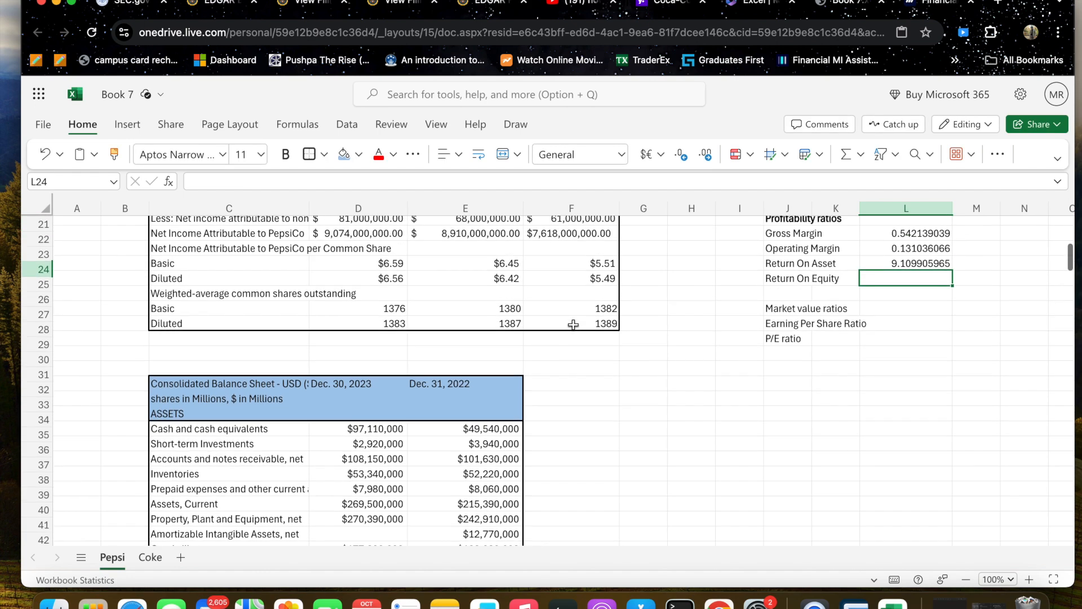
pyautogui.write('=')
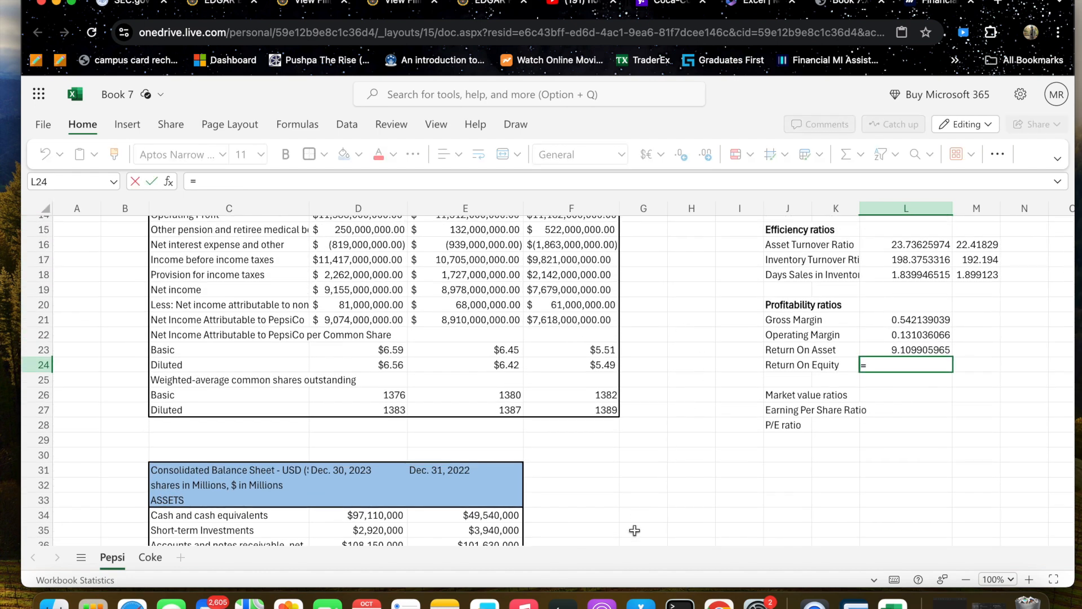
pyautogui.scroll(-8, 633, 539)
pyautogui.scroll(12, 633, 539)
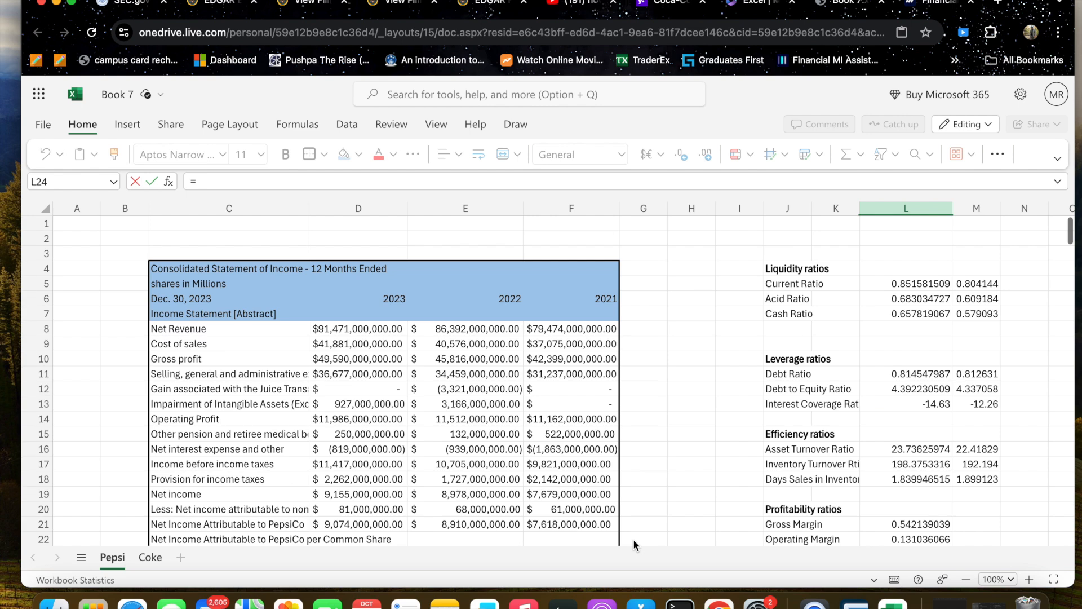
pyautogui.scroll(-2, 363, 449)
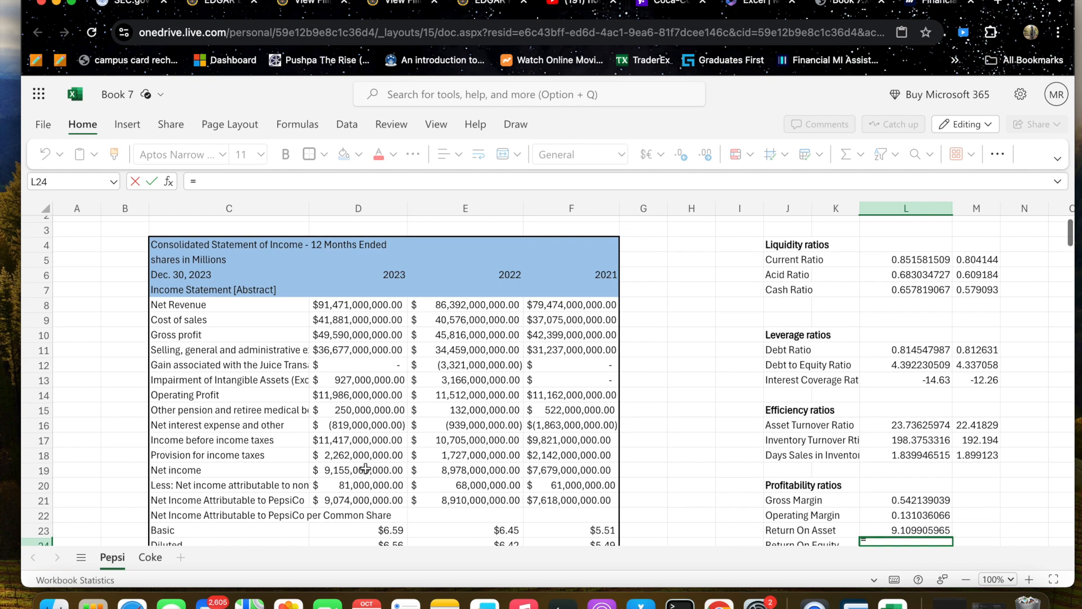
pyautogui.click(358, 401)
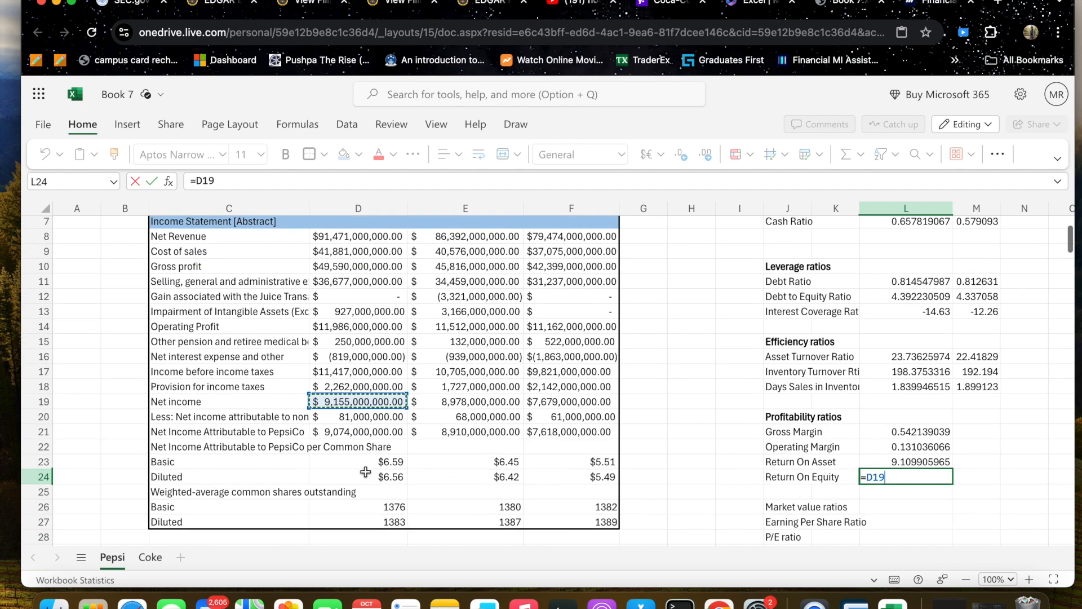
pyautogui.scroll(-2, 366, 471)
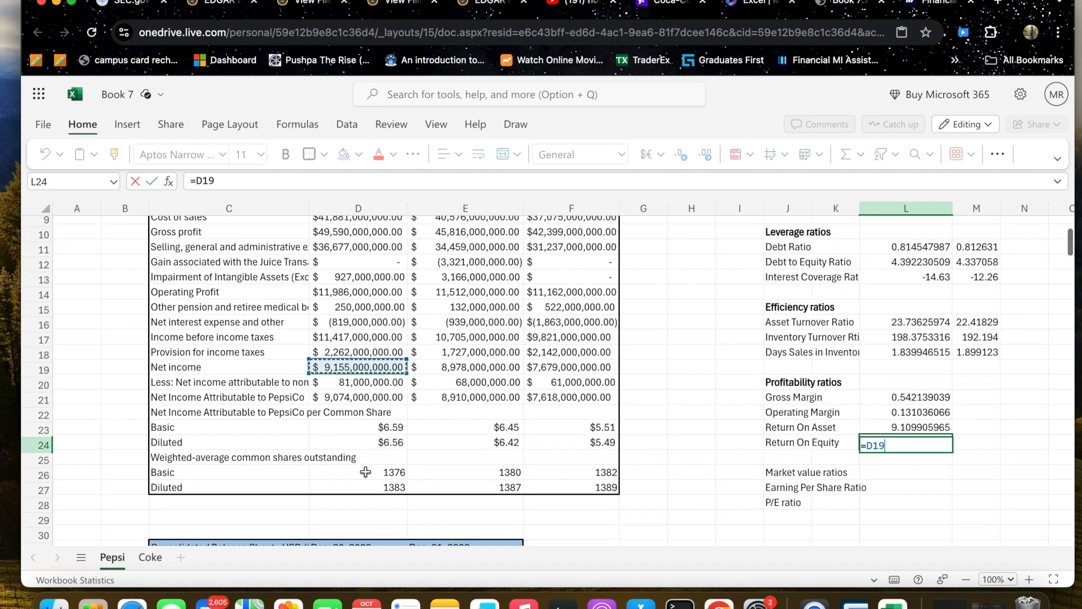
pyautogui.scroll(-10, 365, 472)
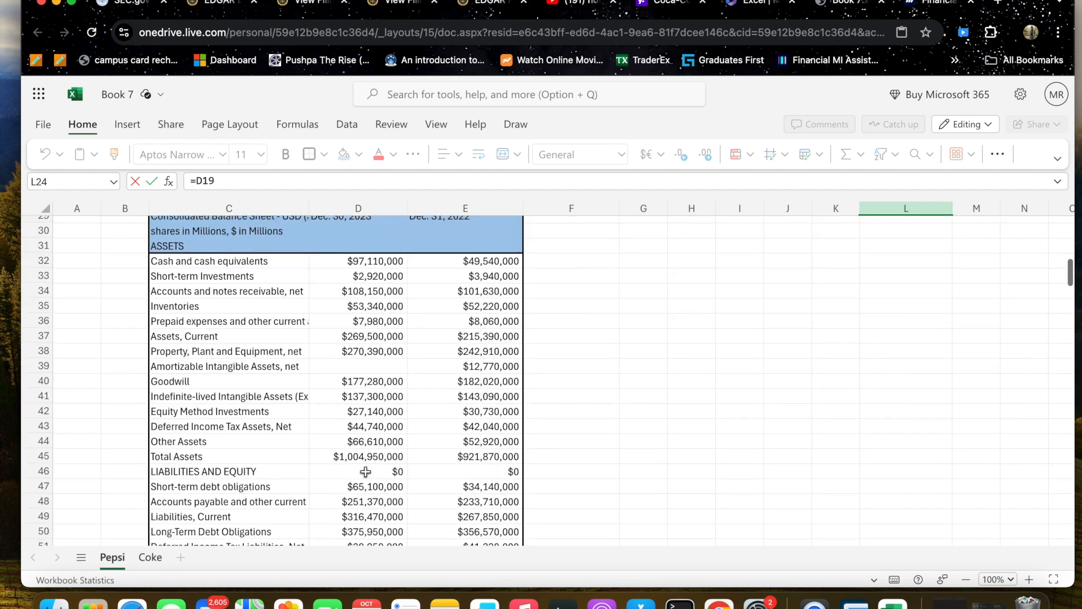
pyautogui.scroll(-5, 366, 471)
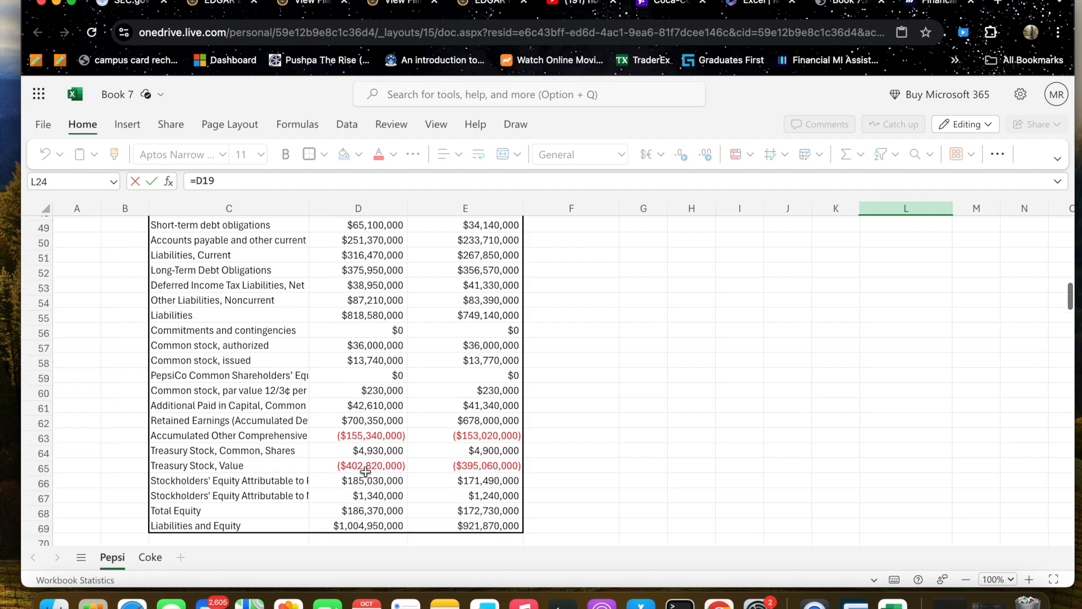
pyautogui.scroll(12, 366, 471)
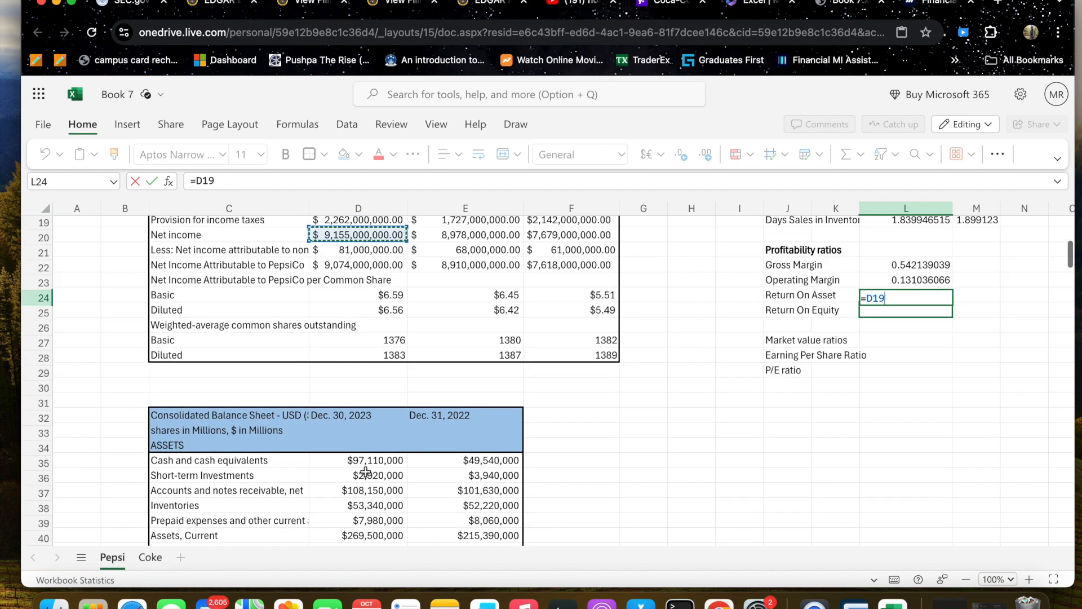
pyautogui.scroll(-10, 366, 472)
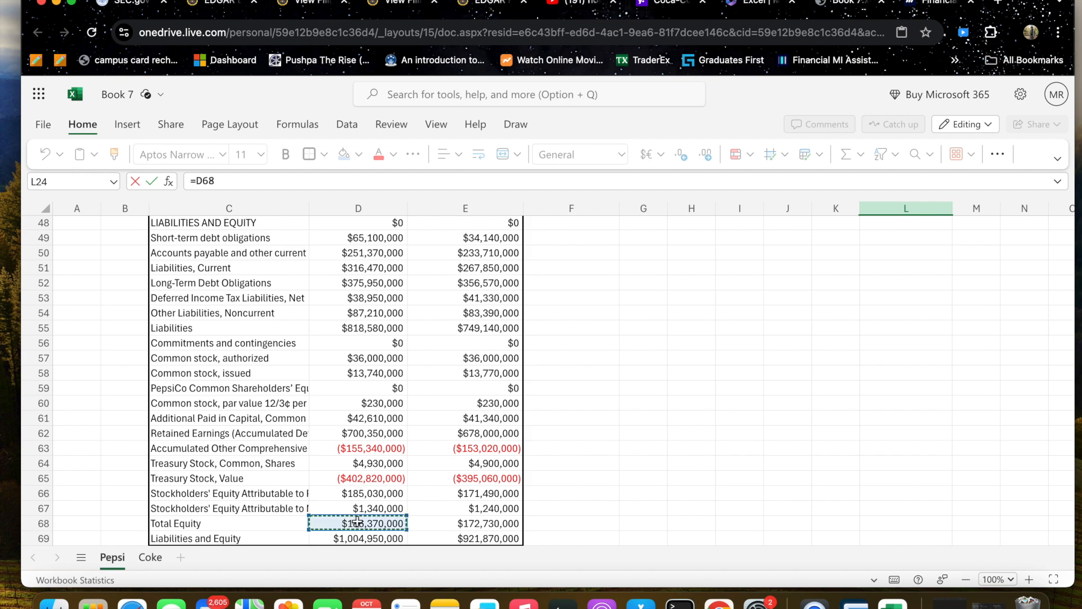
pyautogui.press('Return')
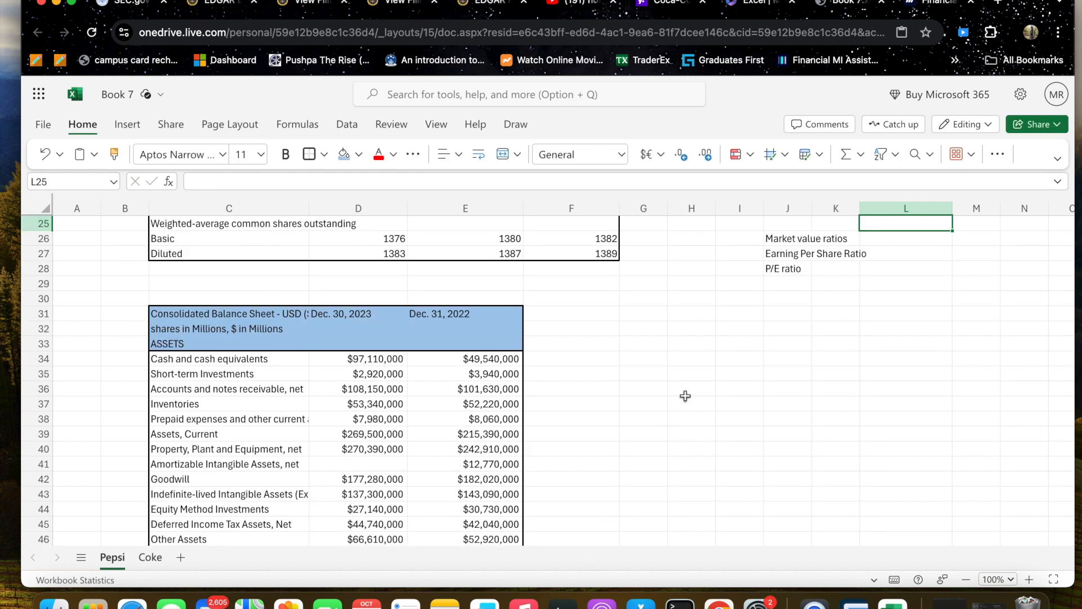
pyautogui.scroll(2, 684, 395)
pyautogui.scroll(2, 685, 396)
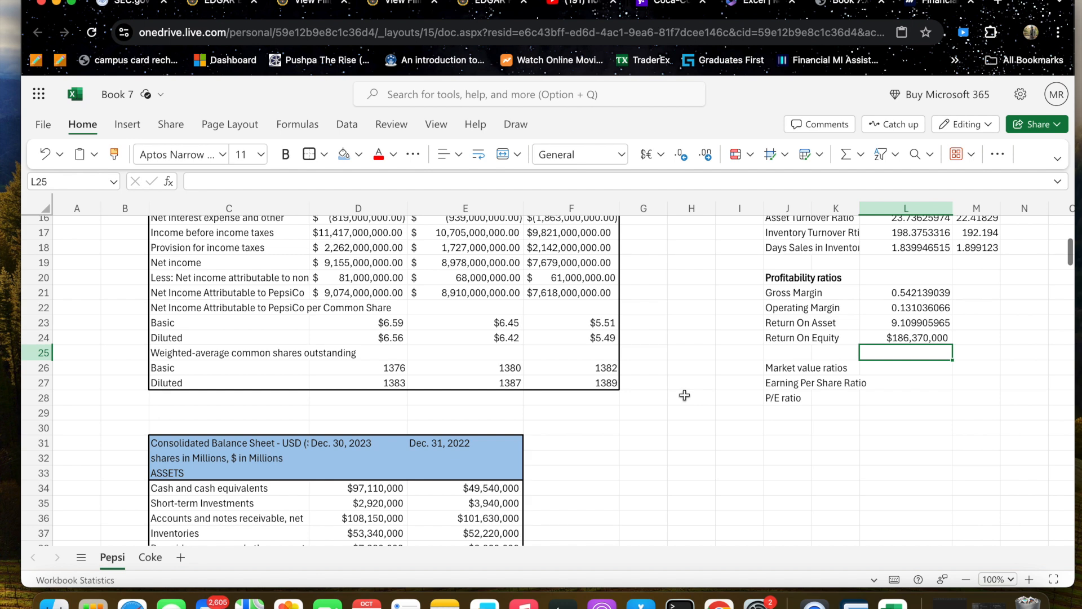
# - Complete the 2023 return on equity formula in L24 by dividing net income by total equity, =D19/D68
pyautogui.click(896, 337)
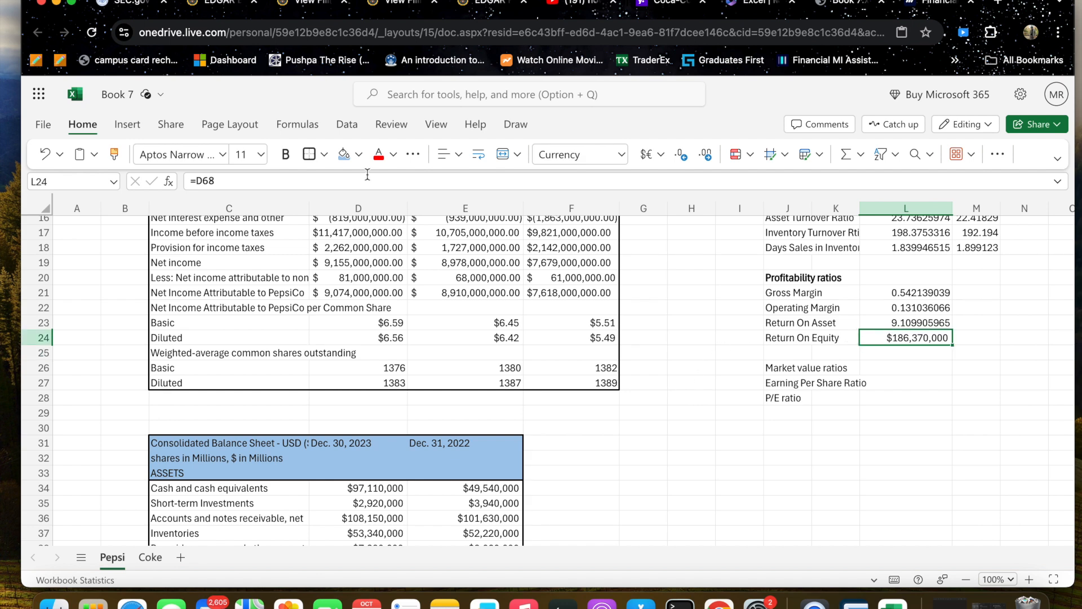
pyautogui.click(198, 181)
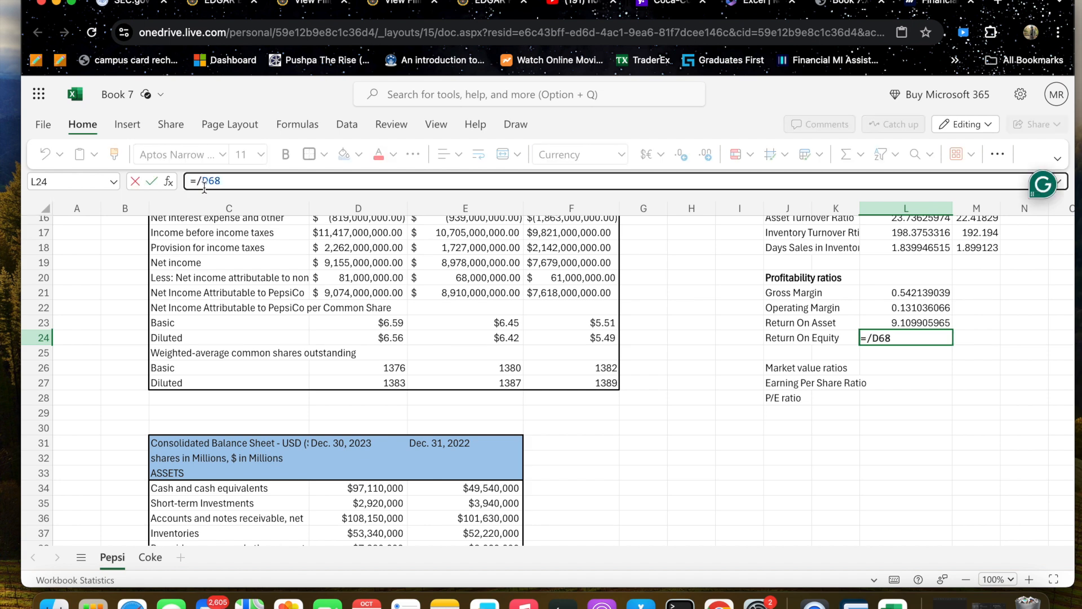
pyautogui.scroll(5, 370, 387)
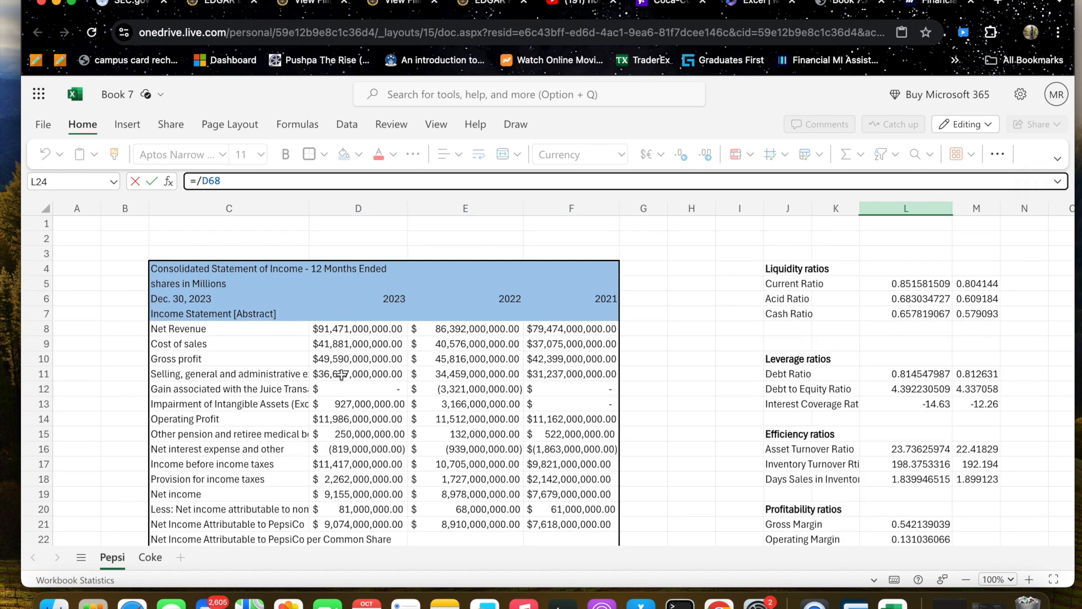
pyautogui.write('/')
pyautogui.click(347, 495)
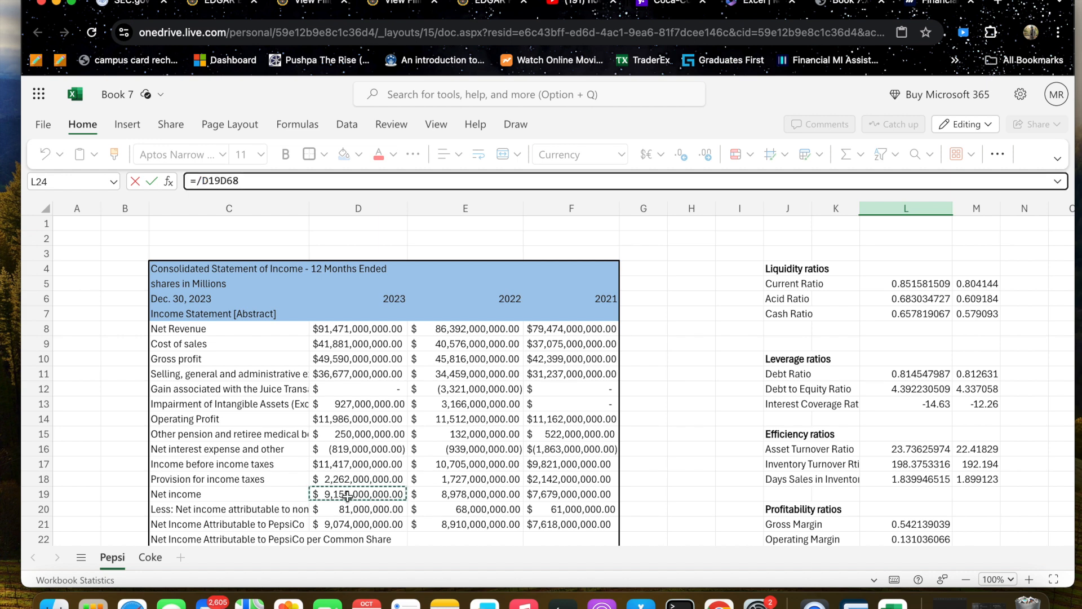
pyautogui.click(203, 181)
pyautogui.write('\\')
pyautogui.press('BackSpace')
pyautogui.press('BackSpace')
pyautogui.doubleClick(219, 181)
pyautogui.click(216, 181)
pyautogui.write('/')
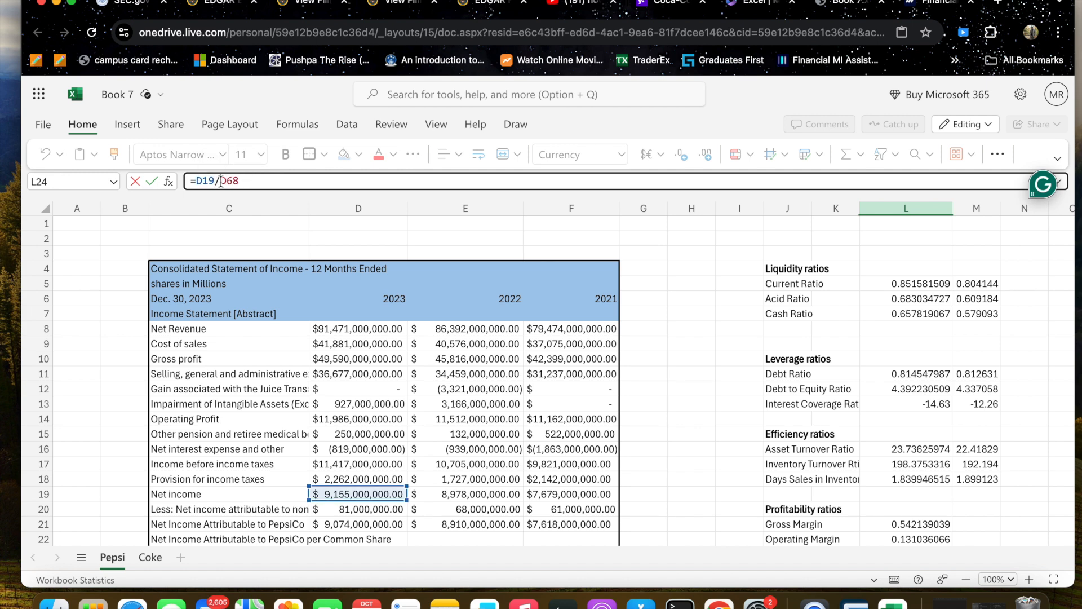
pyautogui.scroll(-15, 293, 339)
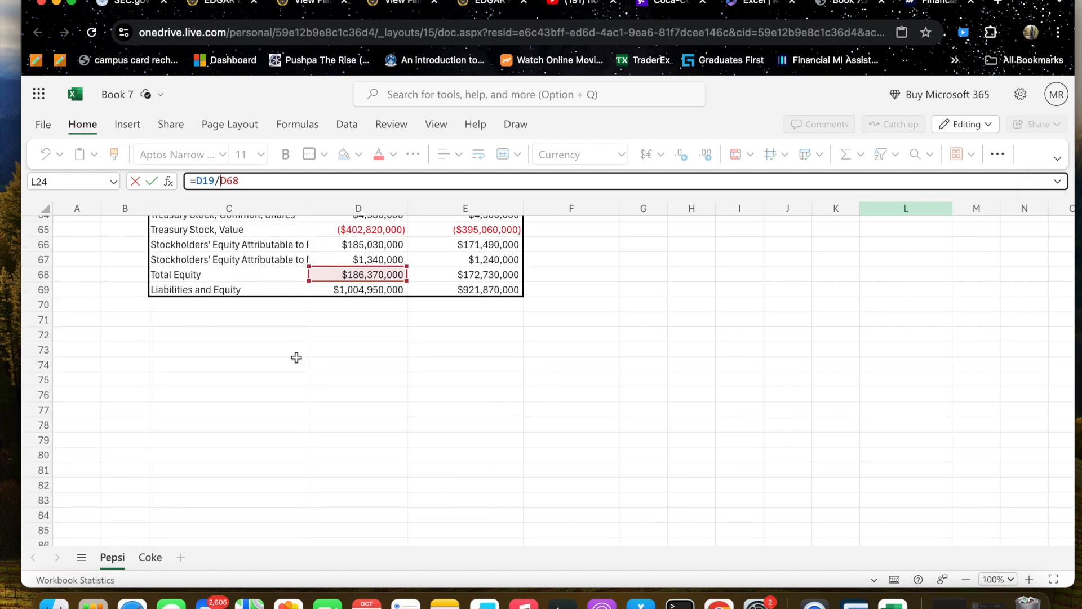
pyautogui.press('Return')
# - Fill the four profitability ratio formulas from L21:L24 across to column M for 2022
pyautogui.scroll(2, 490, 424)
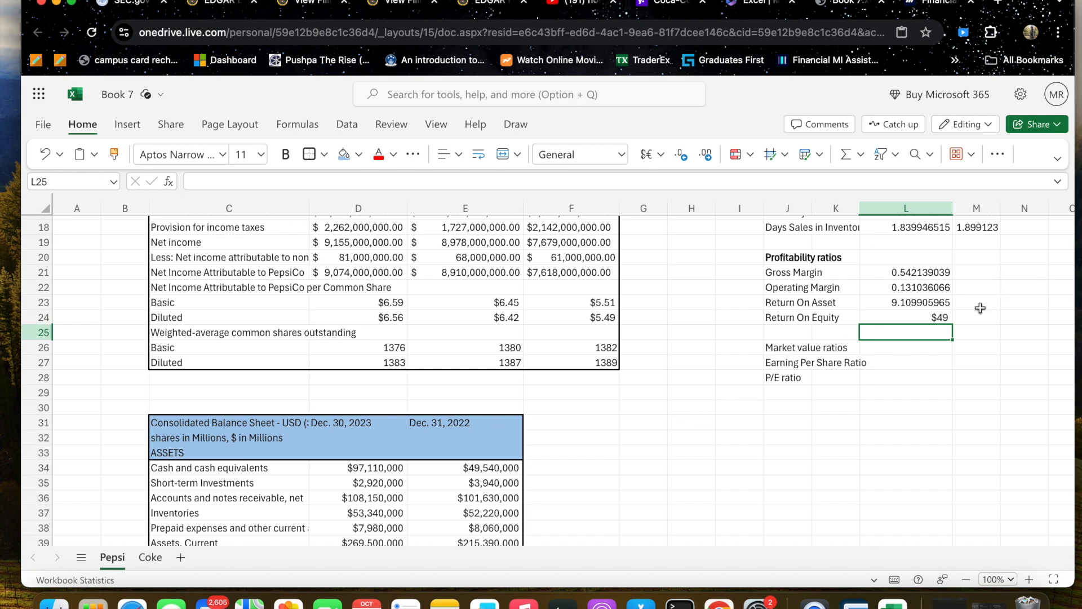
pyautogui.click(906, 271)
pyautogui.moveTo(906, 272); pyautogui.dragTo(984, 325)
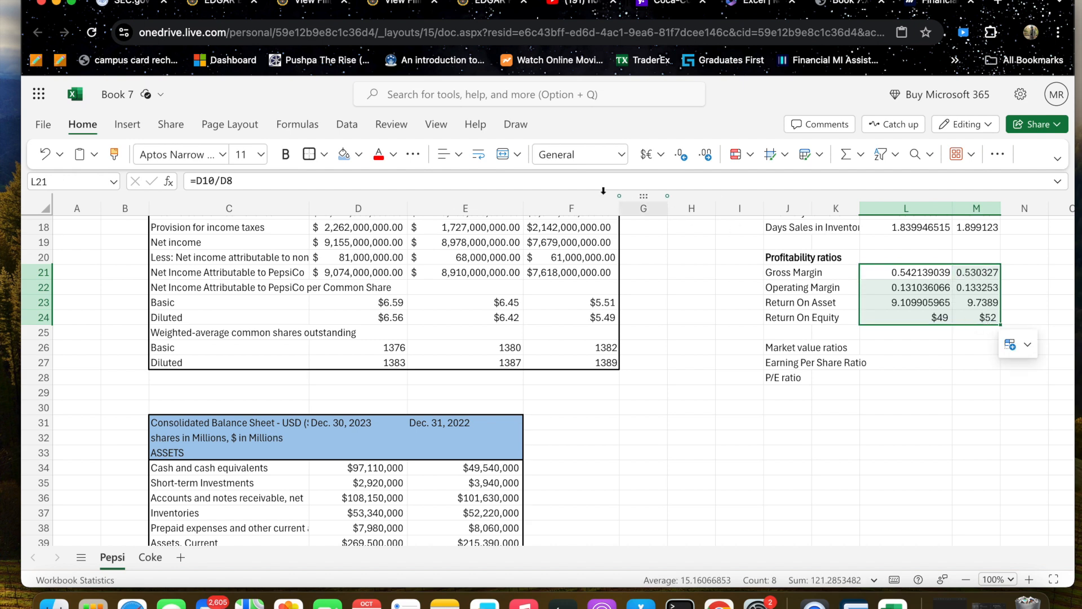
# - Format the profitability ratios in L21:M24 as percentages
pyautogui.click(661, 155)
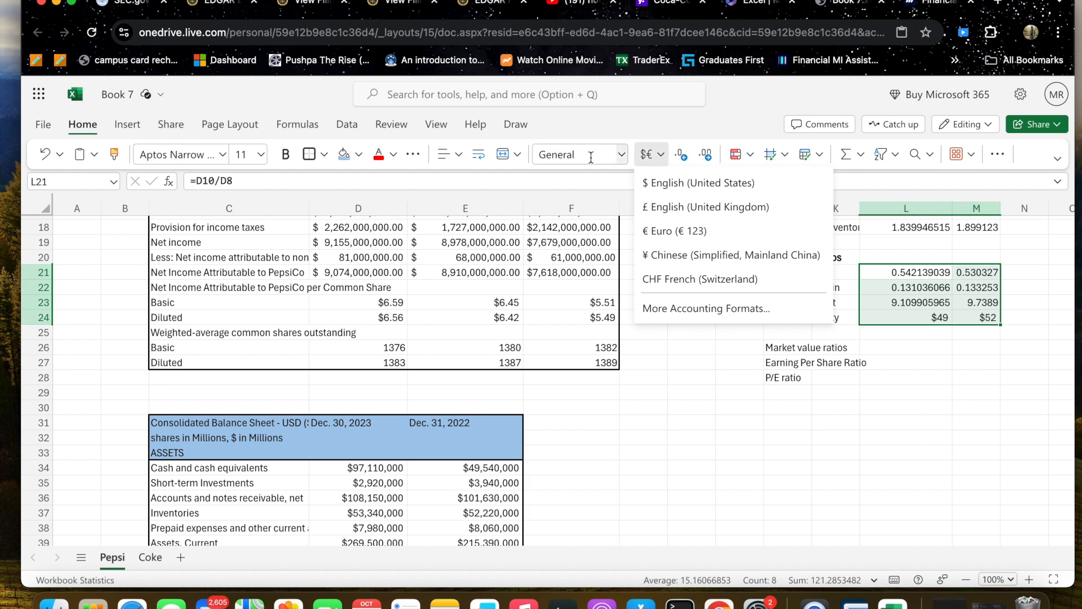
pyautogui.click(621, 154)
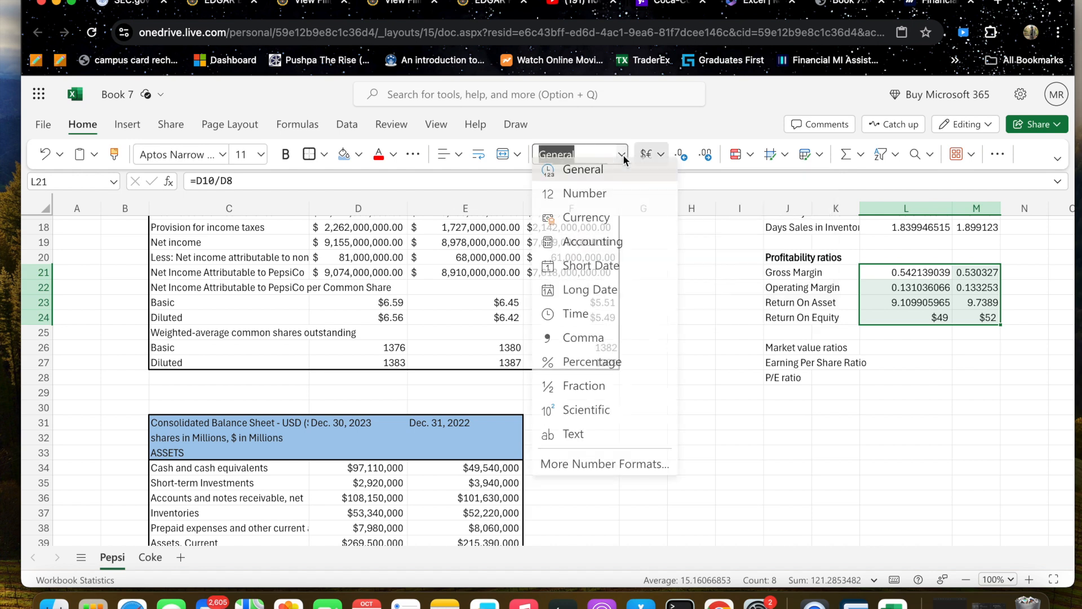
pyautogui.click(613, 367)
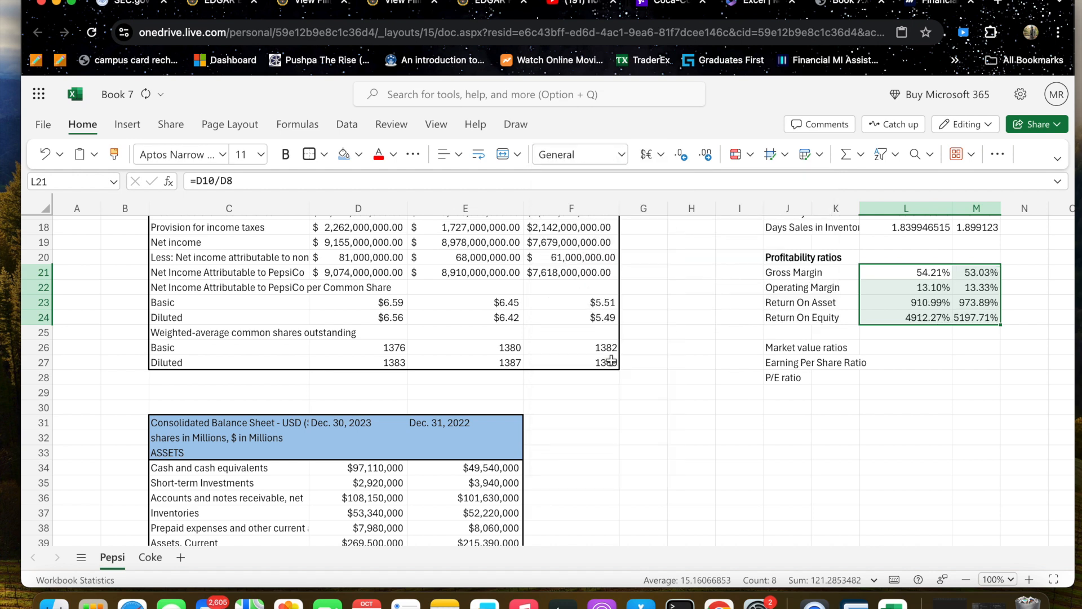
pyautogui.click(778, 482)
# - Make the Market value ratios heading in J26 bold
pyautogui.scroll(-2, 778, 483)
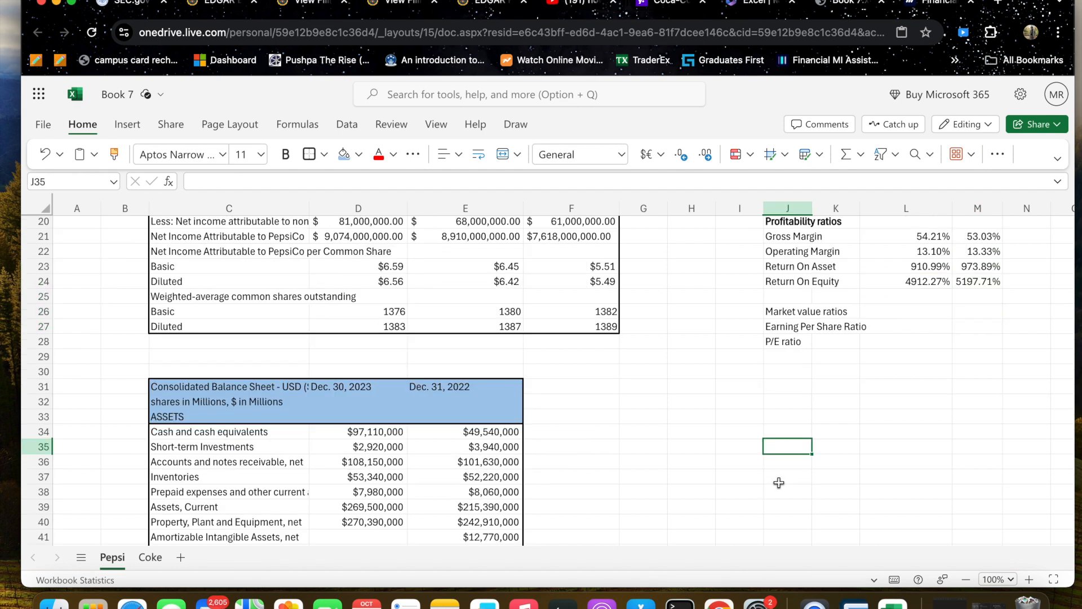
pyautogui.scroll(1, 778, 482)
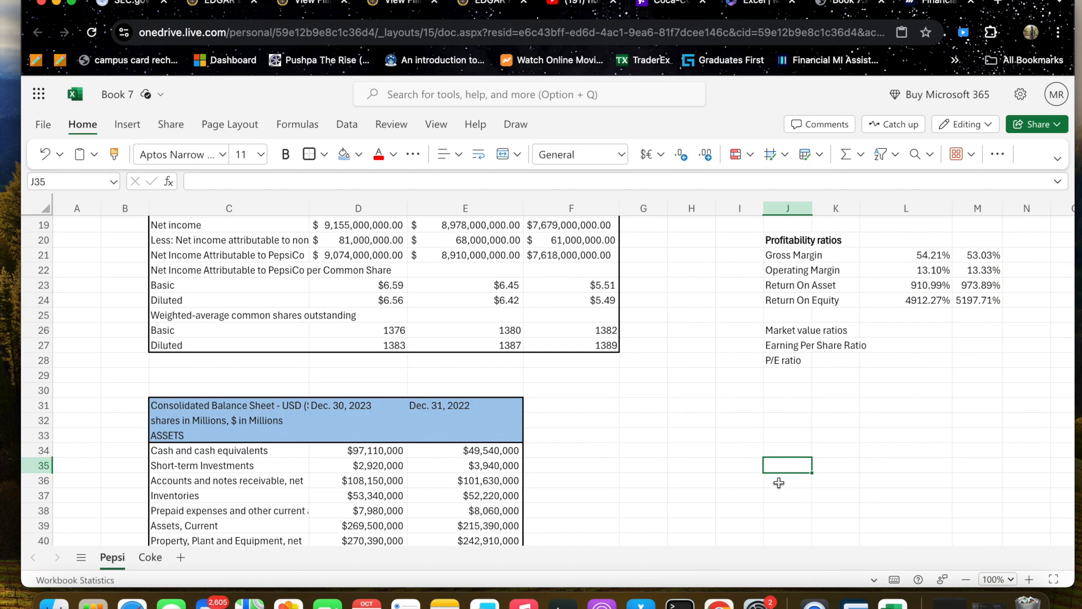
pyautogui.scroll(5, 778, 482)
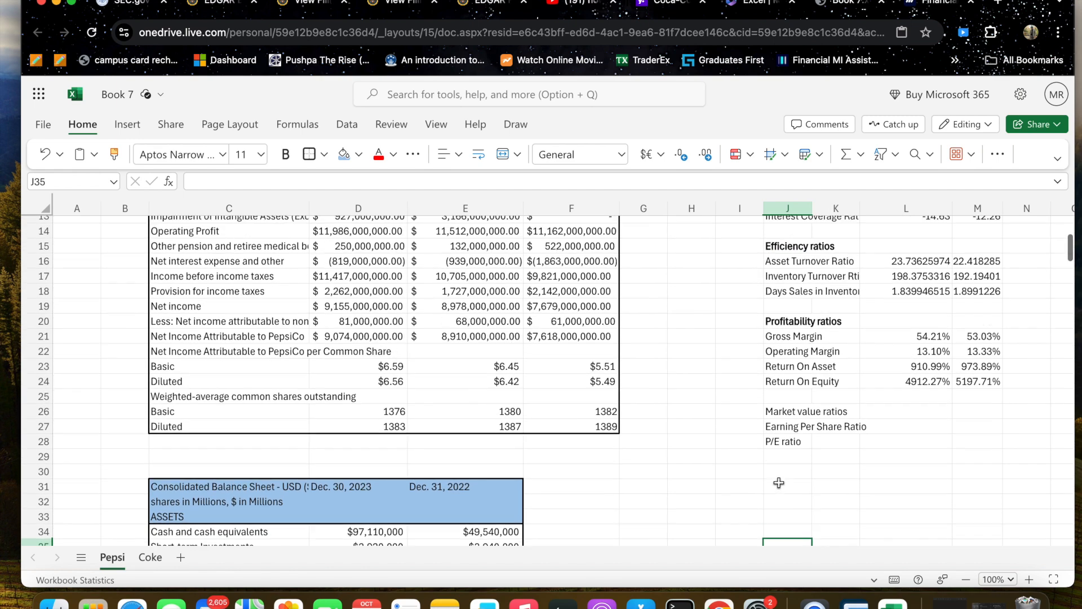
pyautogui.scroll(1, 779, 482)
pyautogui.scroll(1, 778, 483)
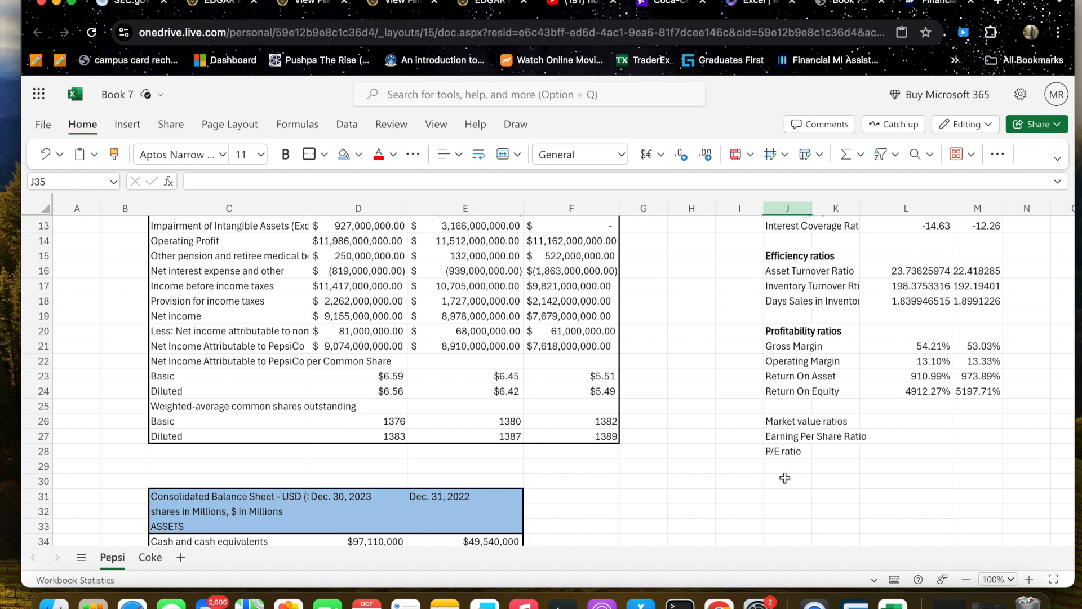
pyautogui.click(889, 422)
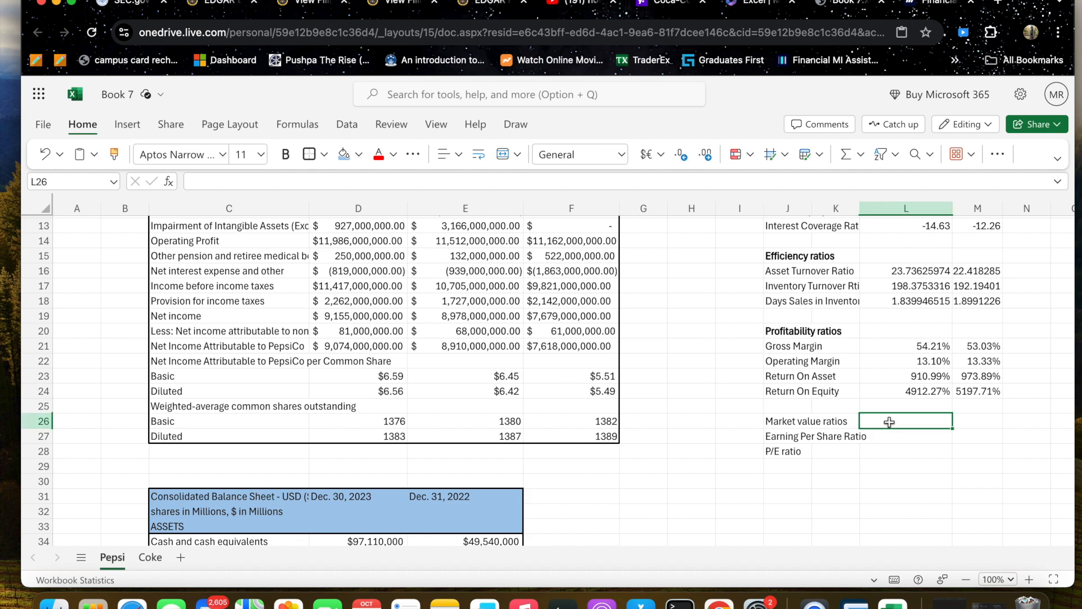
pyautogui.write('=')
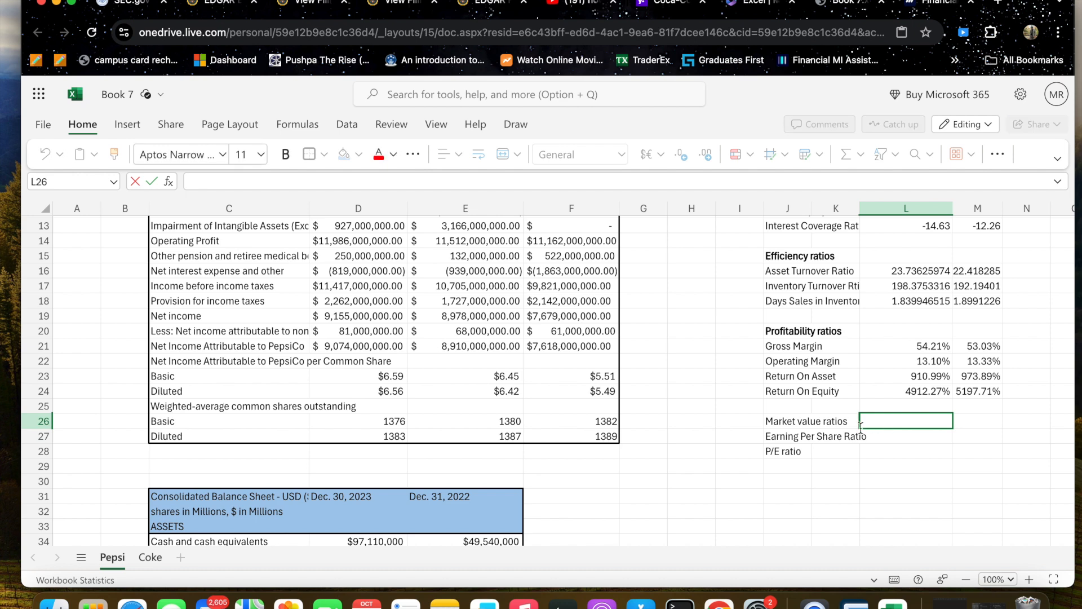
pyautogui.click(803, 422)
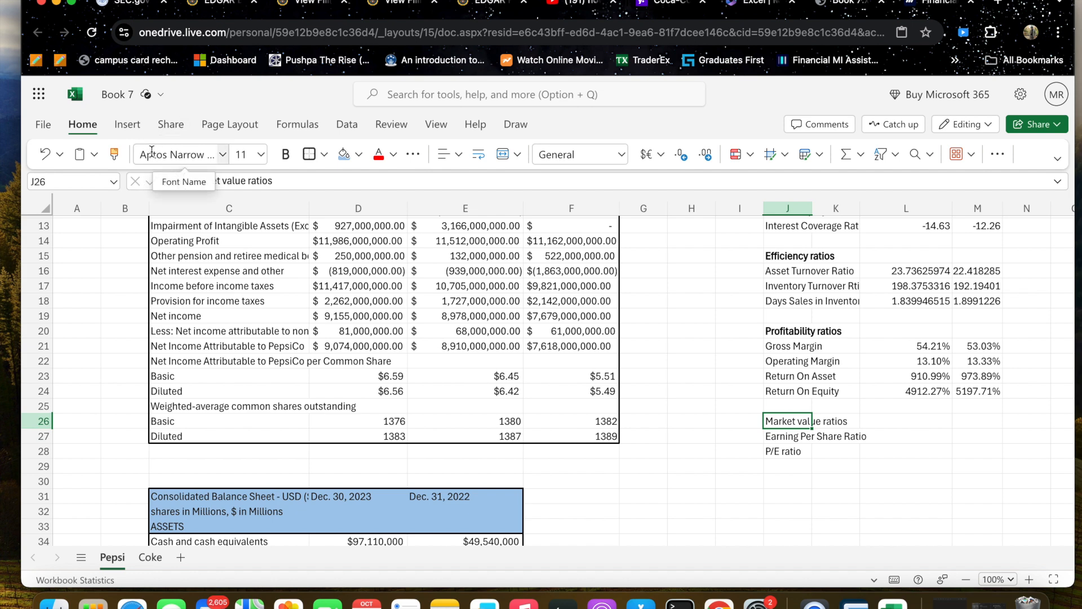
pyautogui.click(284, 154)
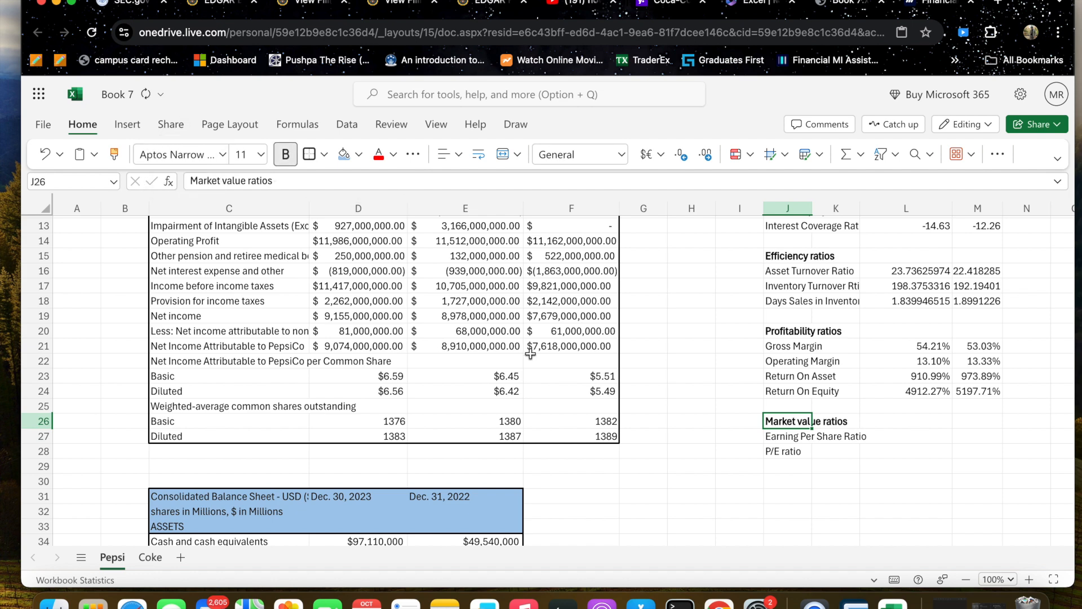
# - Link the 2023 earnings per share in L27 to basic EPS with =D23 and fill it across to M27 for 2022
pyautogui.click(931, 439)
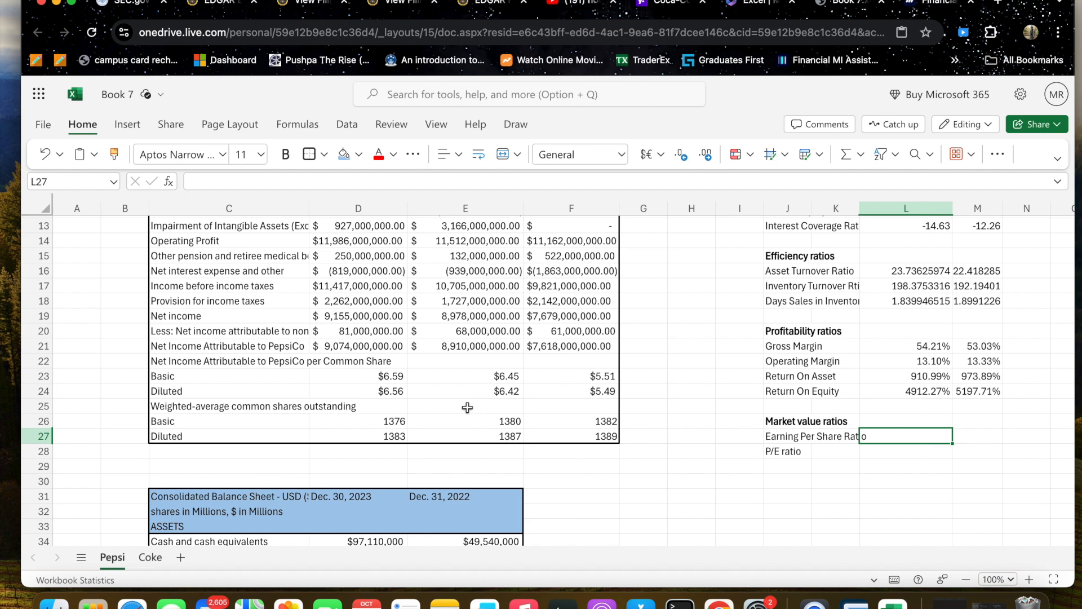
pyautogui.write('=')
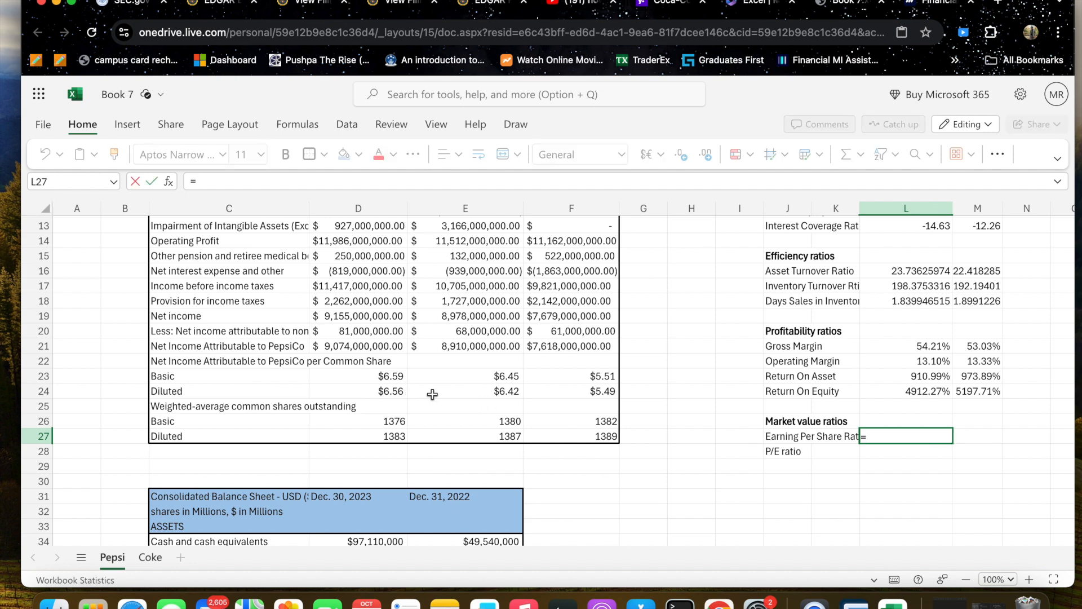
pyautogui.click(396, 377)
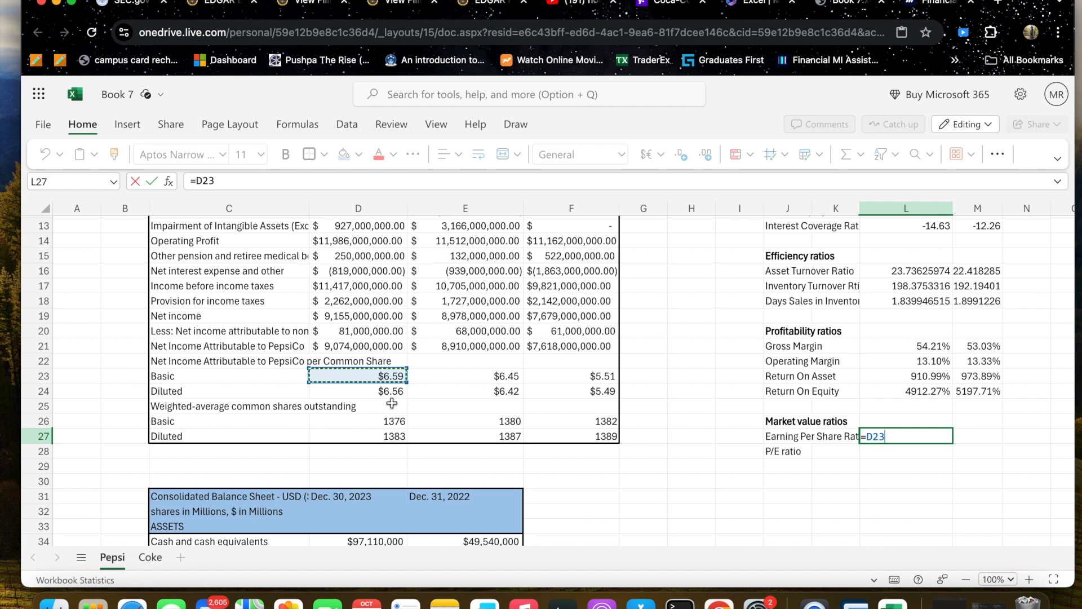
pyautogui.press('Return')
pyautogui.moveTo(928, 434); pyautogui.dragTo(983, 442)
pyautogui.click(928, 435)
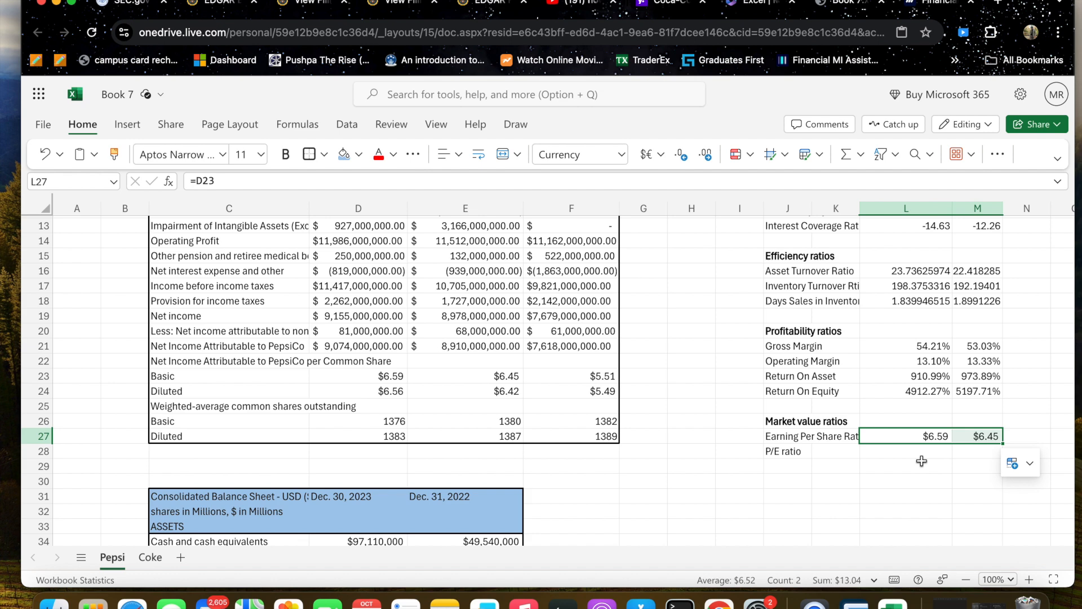
# - Search Google for "price of pepsi share" in a new tab and check the share price at 30 Dec 2022 on the five-year chart
pyautogui.click(888, 454)
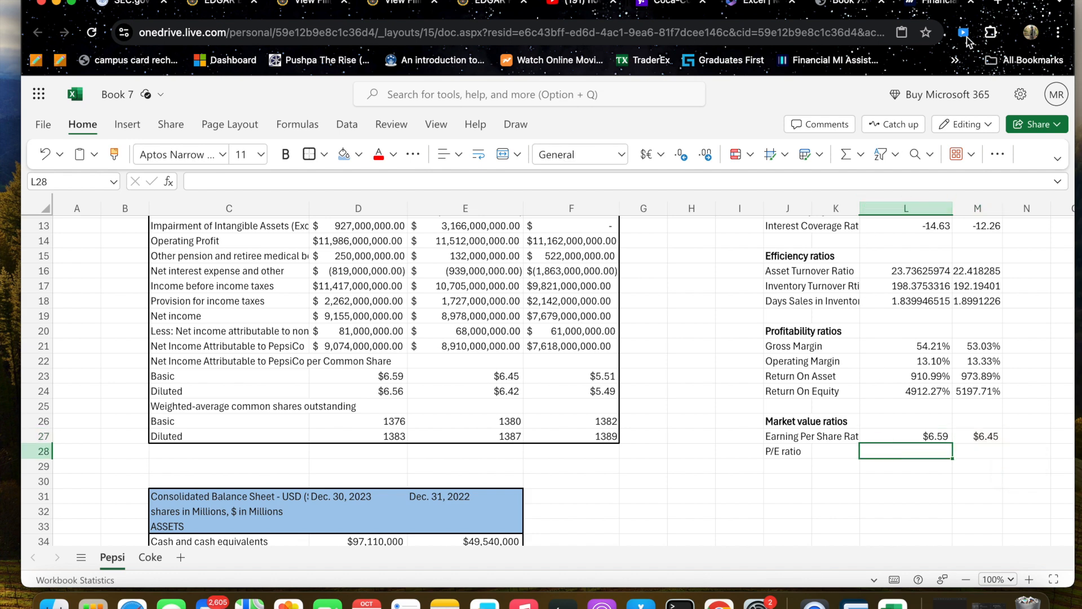
pyautogui.click(995, 6)
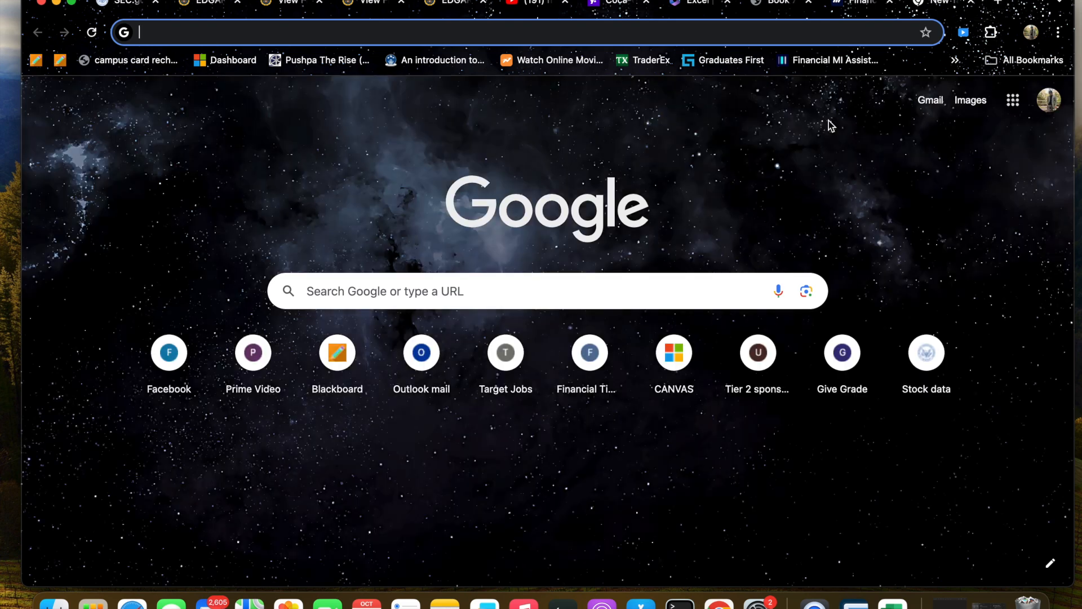
pyautogui.write('p')
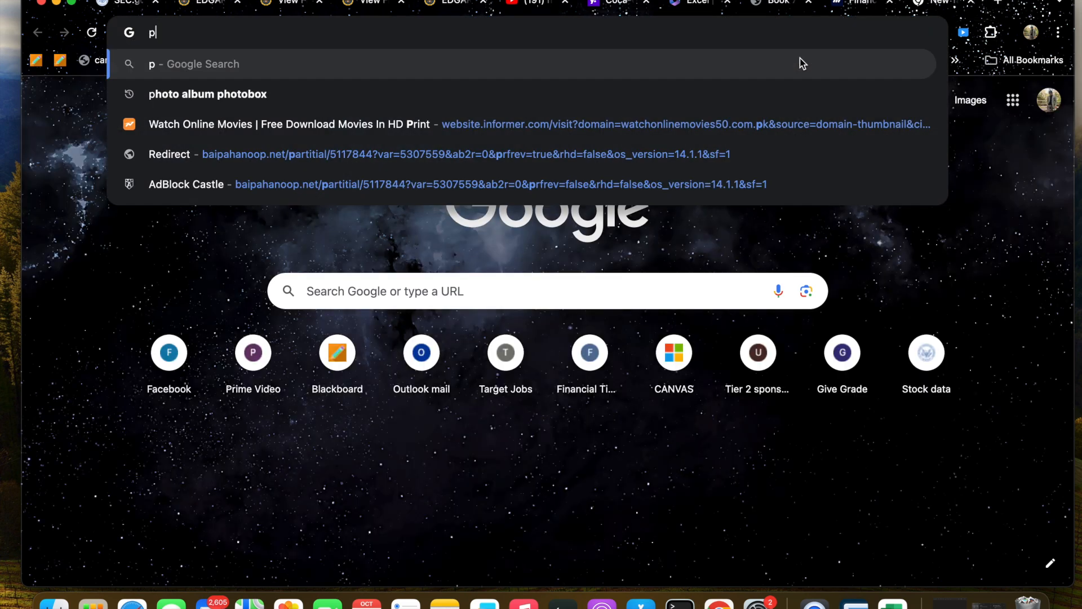
pyautogui.write('rice ')
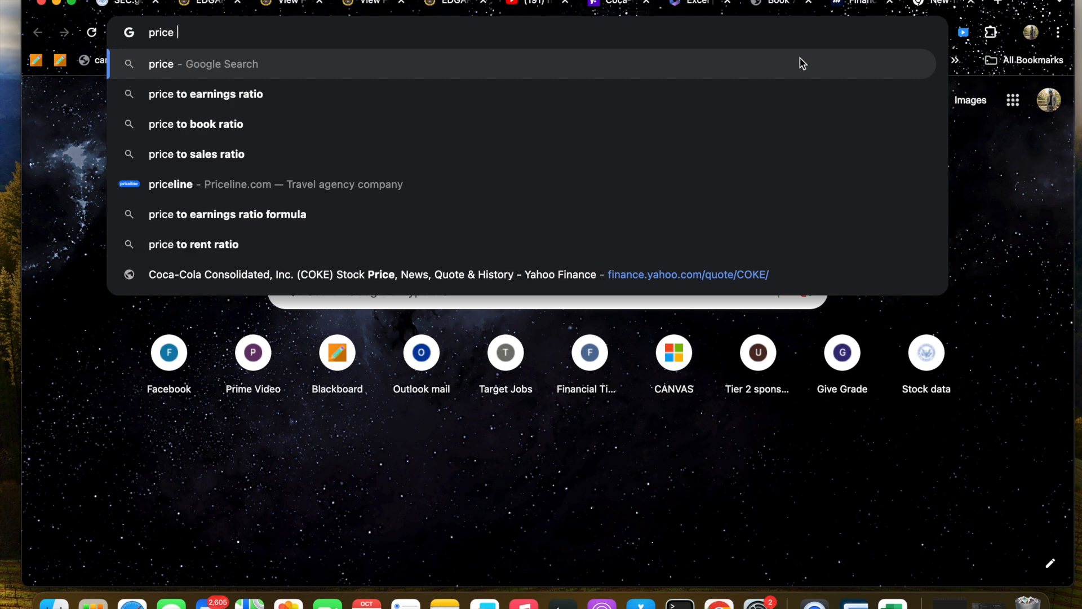
pyautogui.write('of pep')
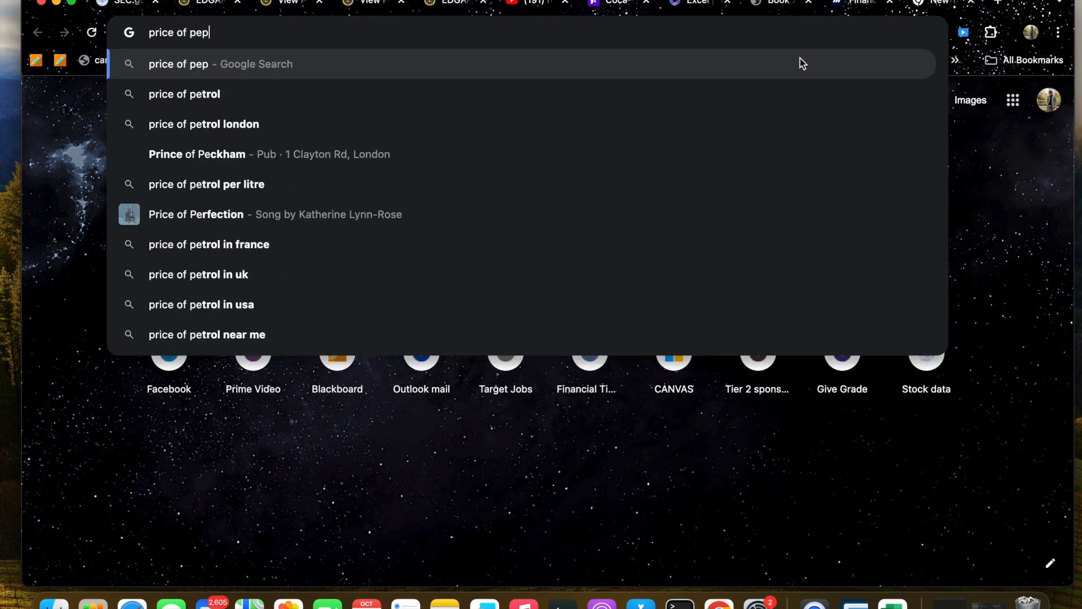
pyautogui.write('si share')
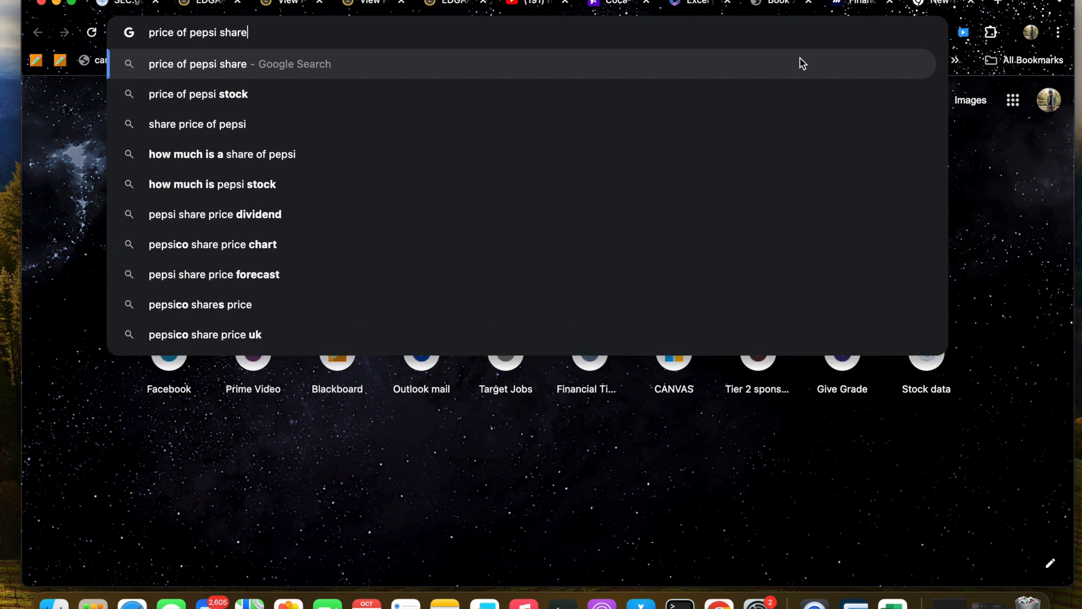
pyautogui.press('Return')
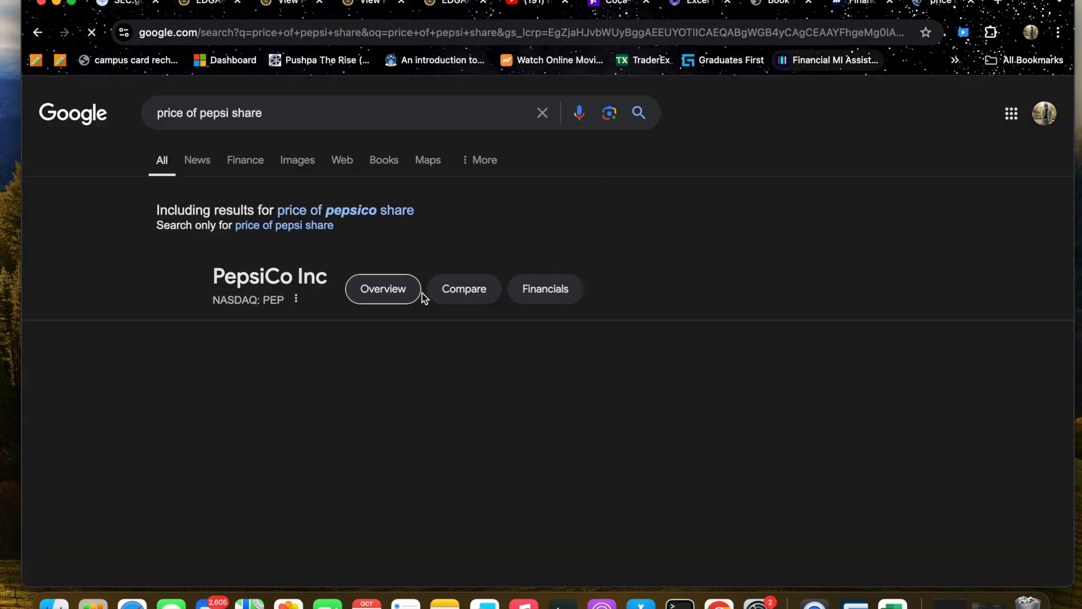
pyautogui.scroll(-5, 396, 435)
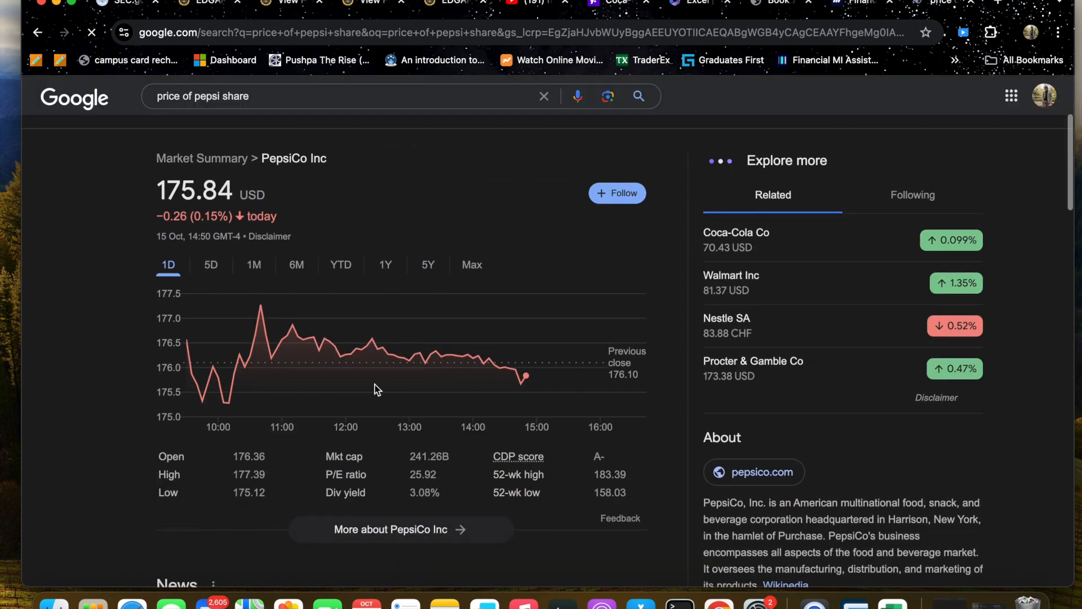
pyautogui.click(424, 267)
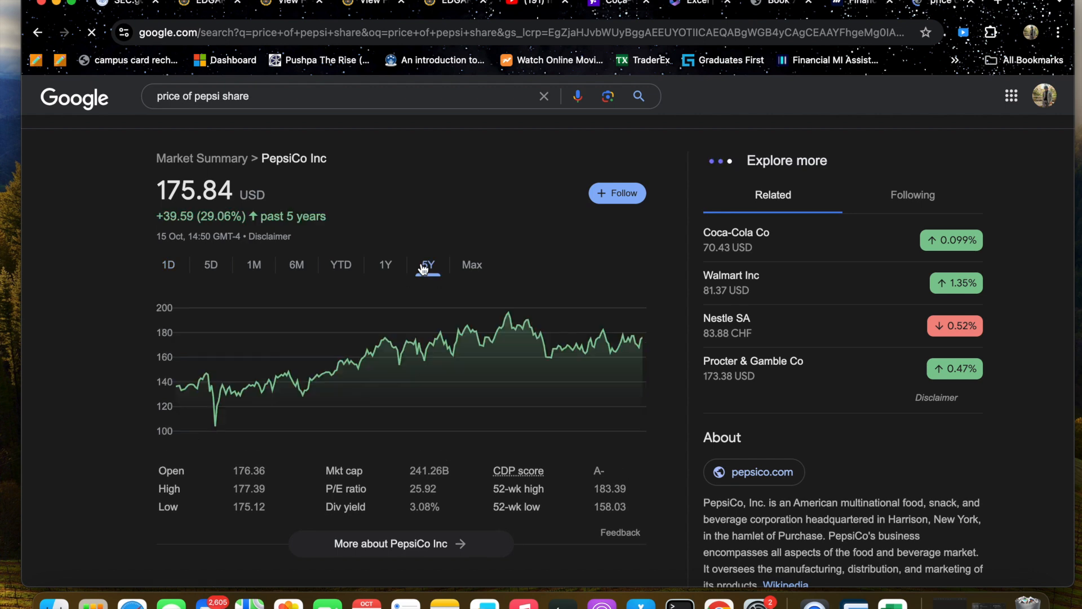
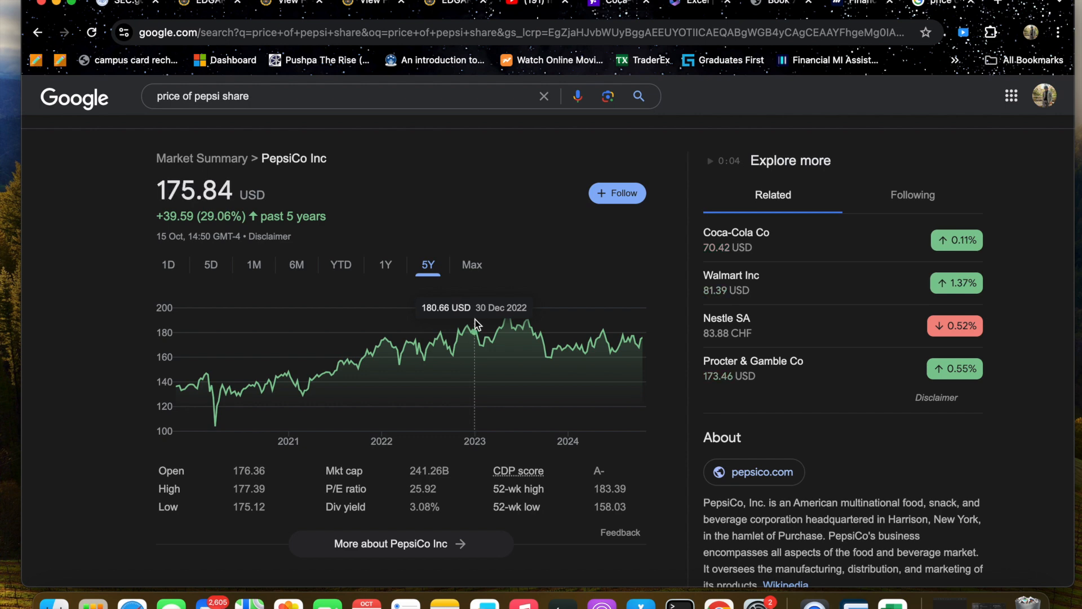
# - Return to the Book 7 workbook and calculate the 2023 P/E ratio in L28 with =180.66/L27
pyautogui.click(767, 5)
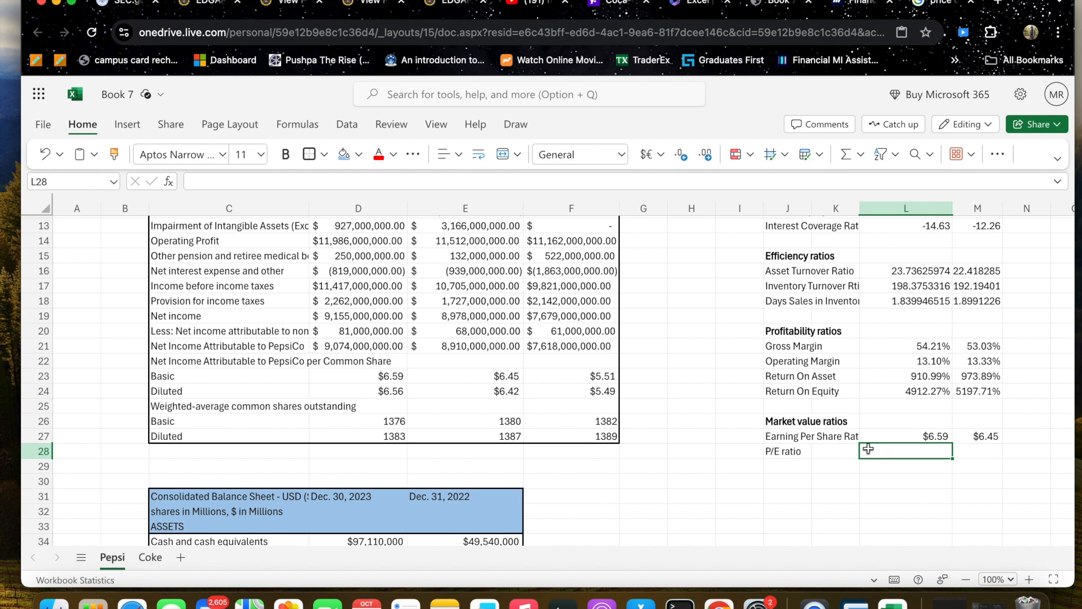
pyautogui.write('180.')
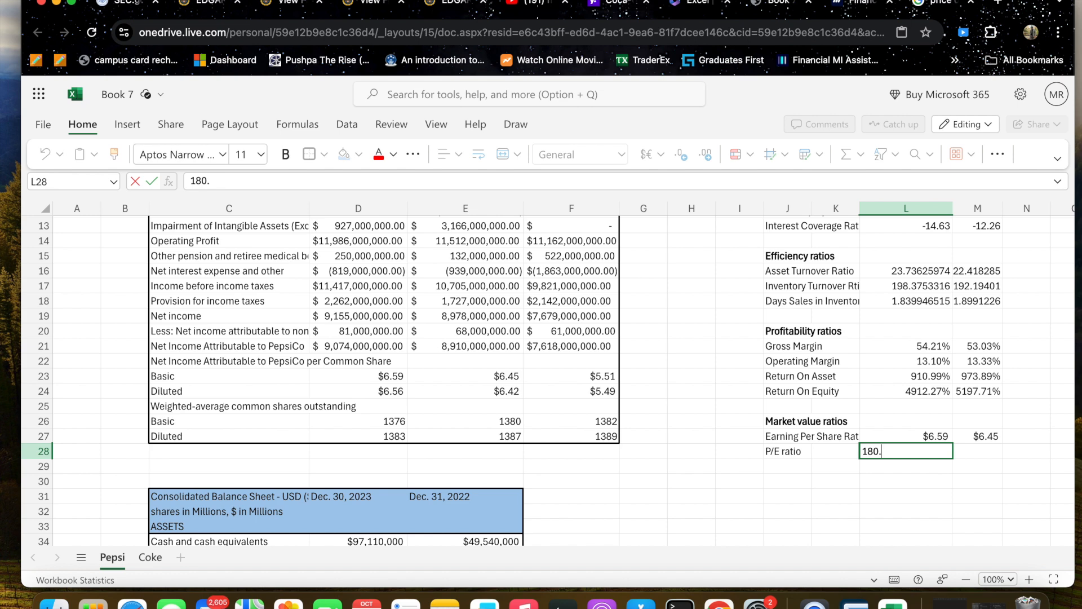
pyautogui.write('66/')
pyautogui.click(917, 437)
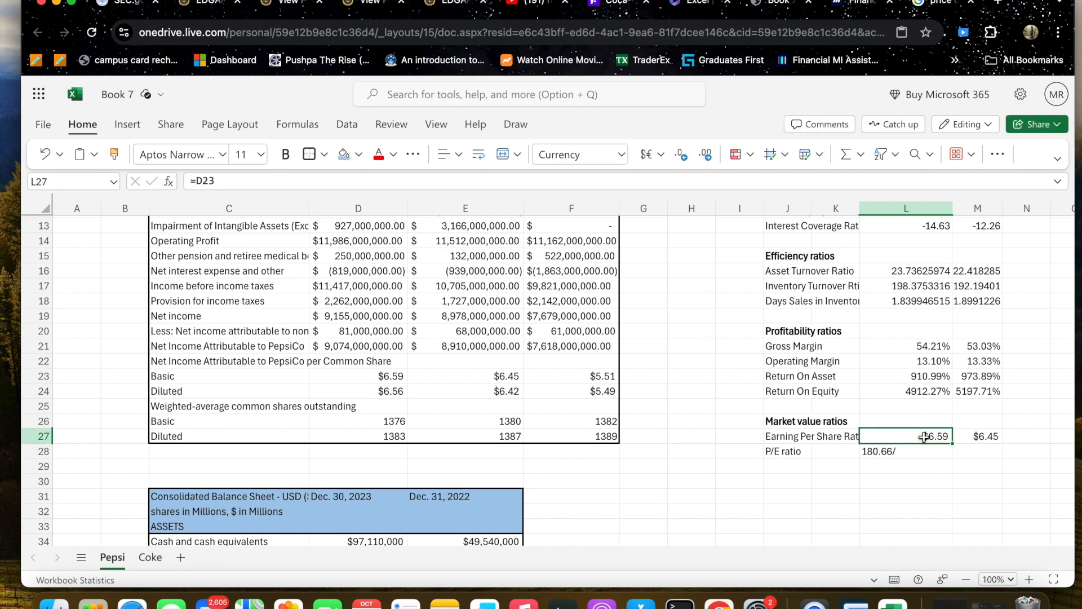
pyautogui.click(864, 454)
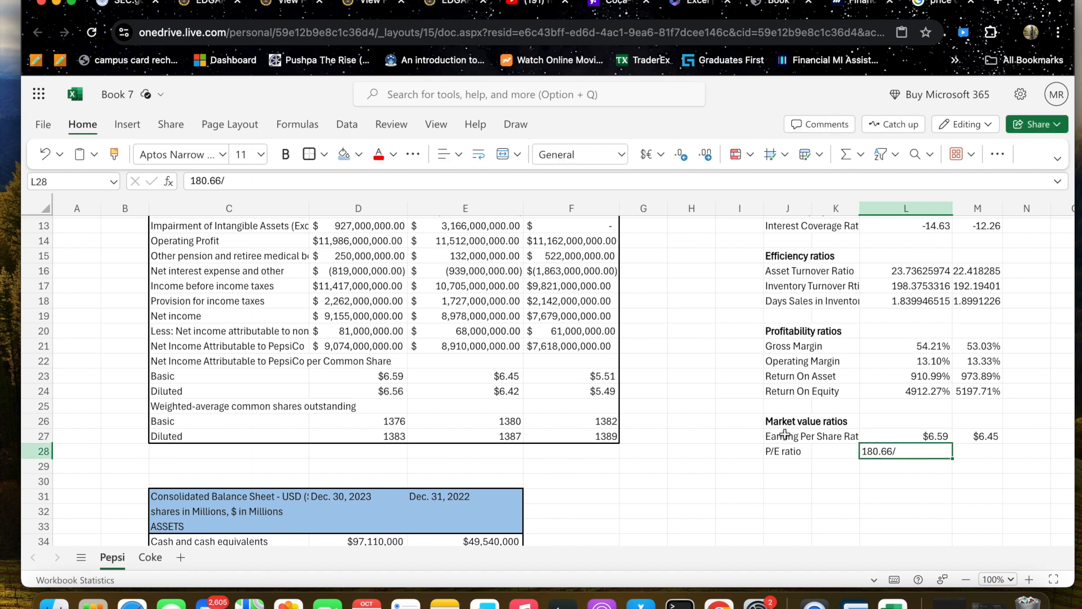
pyautogui.click(188, 186)
pyautogui.write('=')
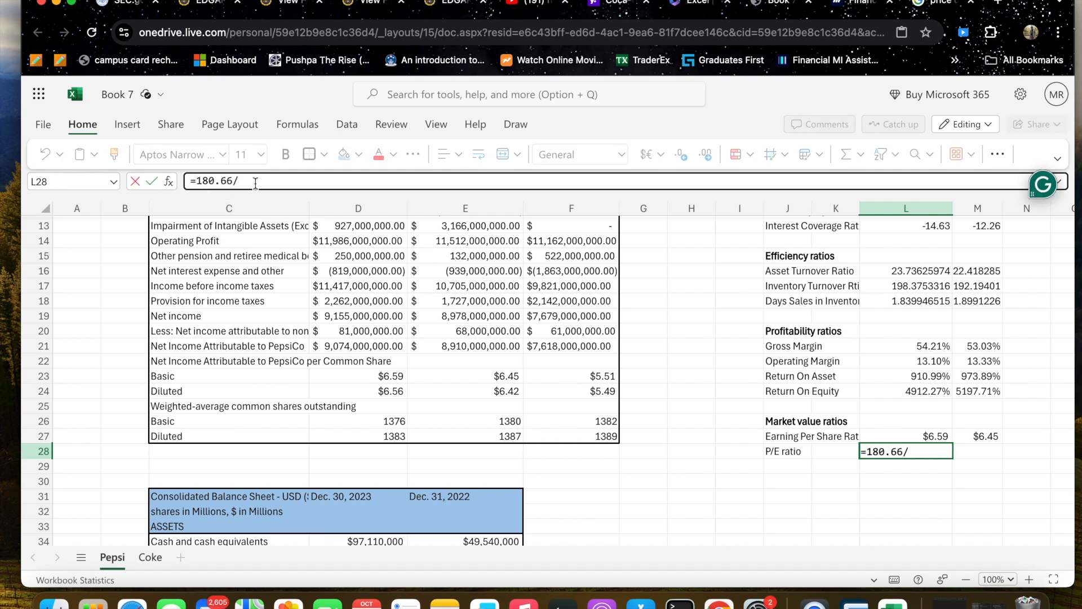
pyautogui.click(929, 450)
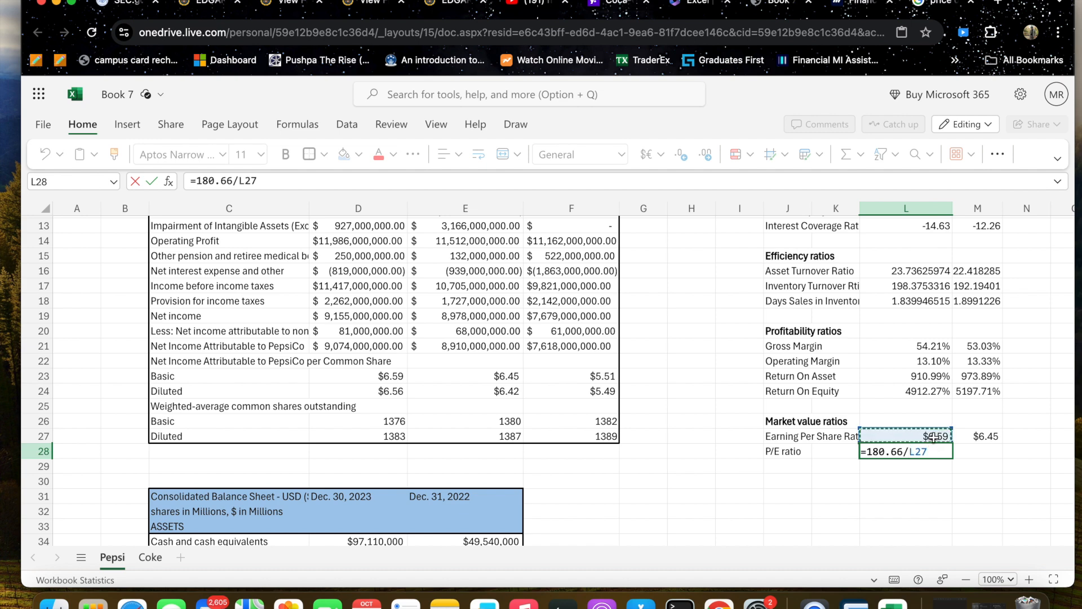
pyautogui.press('Return')
pyautogui.click(940, 454)
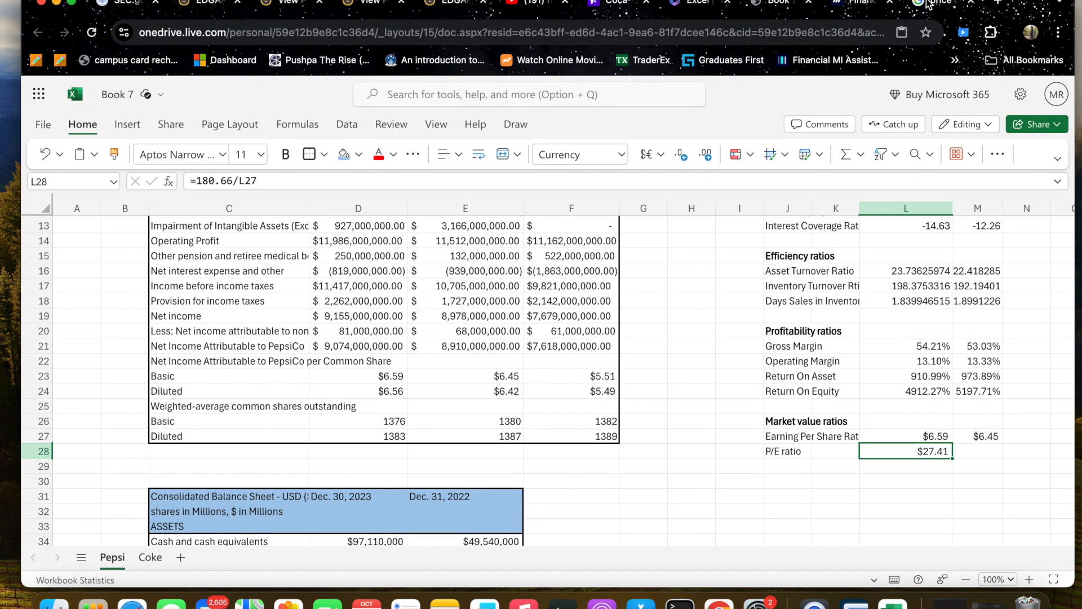
# - Check PepsiCo's share price at 31 Dec 2021 on the Google five-year chart
pyautogui.click(936, 5)
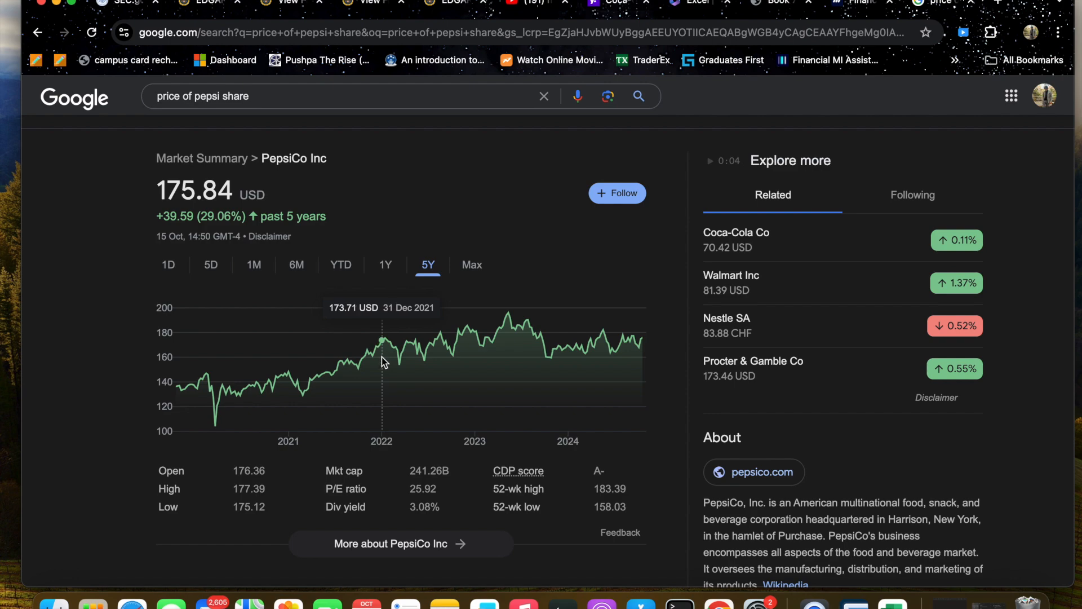
pyautogui.hotkey('ctrl', 'Up')
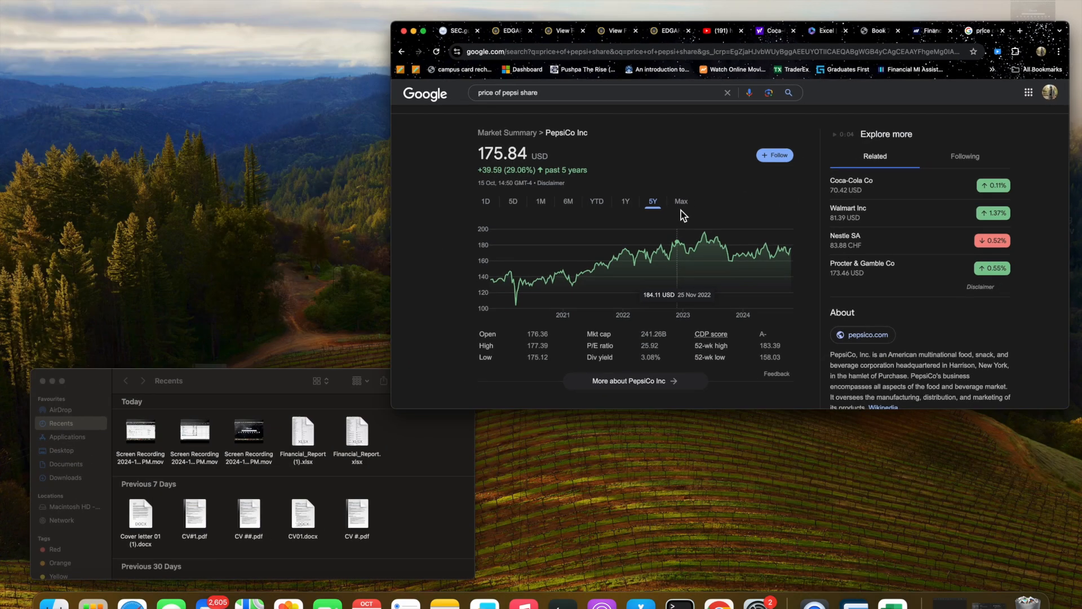
pyautogui.click(902, 93)
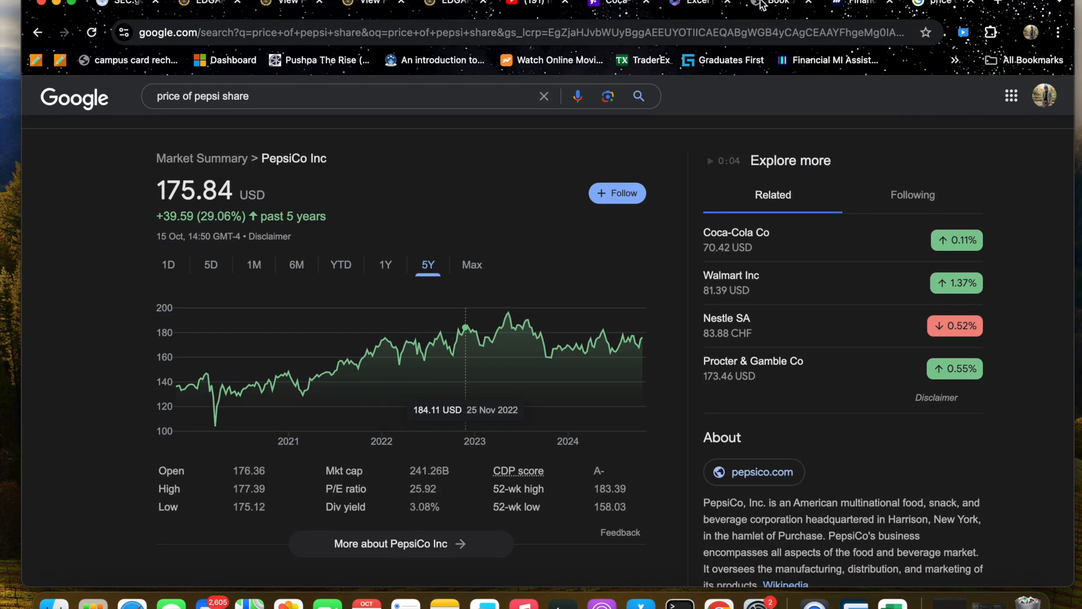
# - Back in the Book 7 workbook, calculate the 2022 P/E ratio in M28 by dividing 173.71 by the earnings per share in M27
pyautogui.click(767, 6)
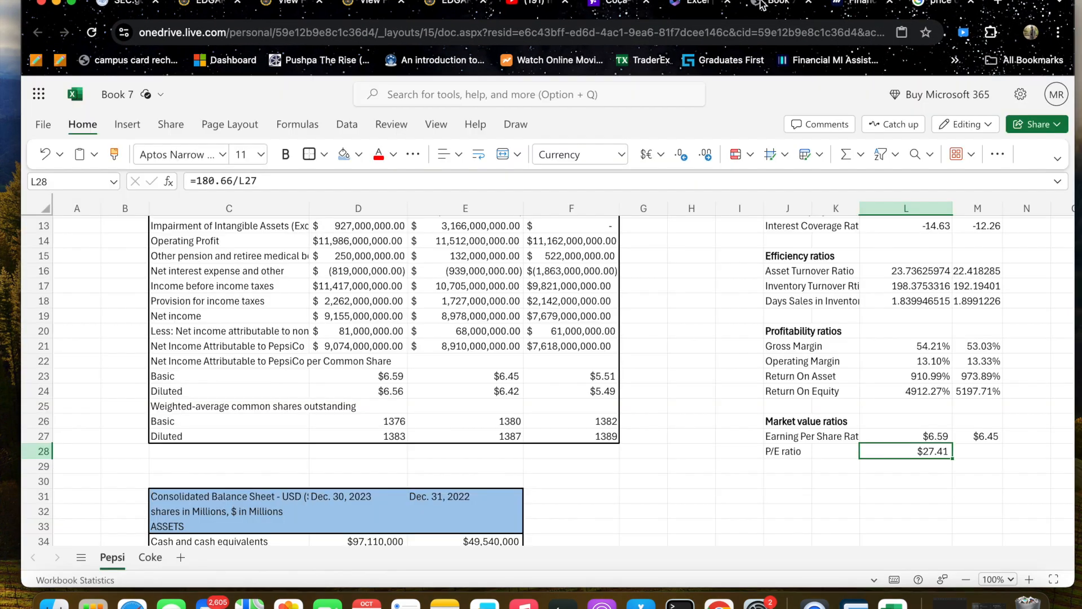
pyautogui.click(979, 451)
pyautogui.write('==17')
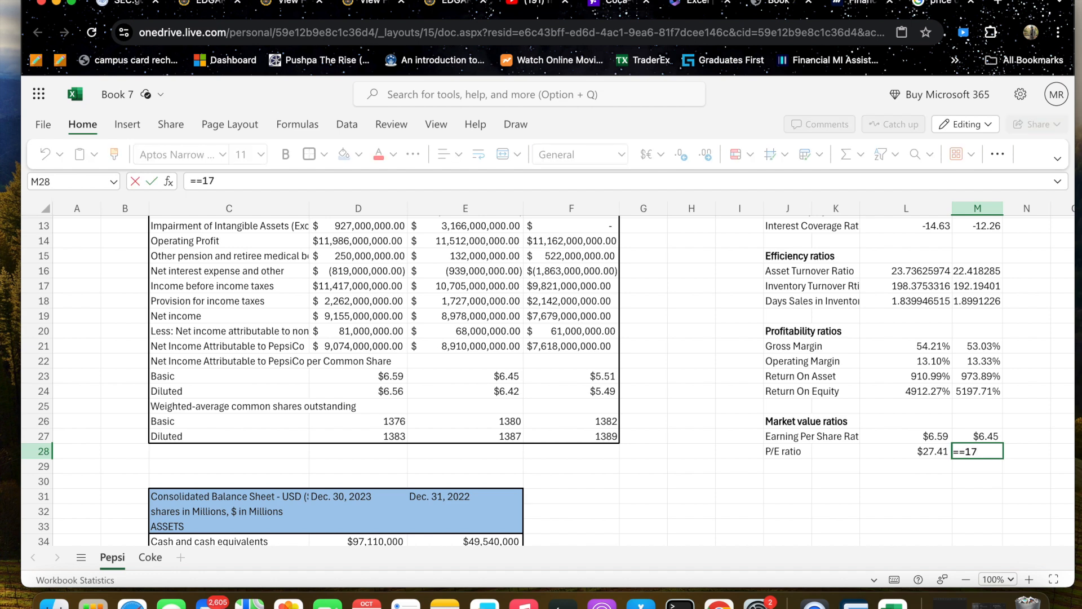
pyautogui.write('3/71')
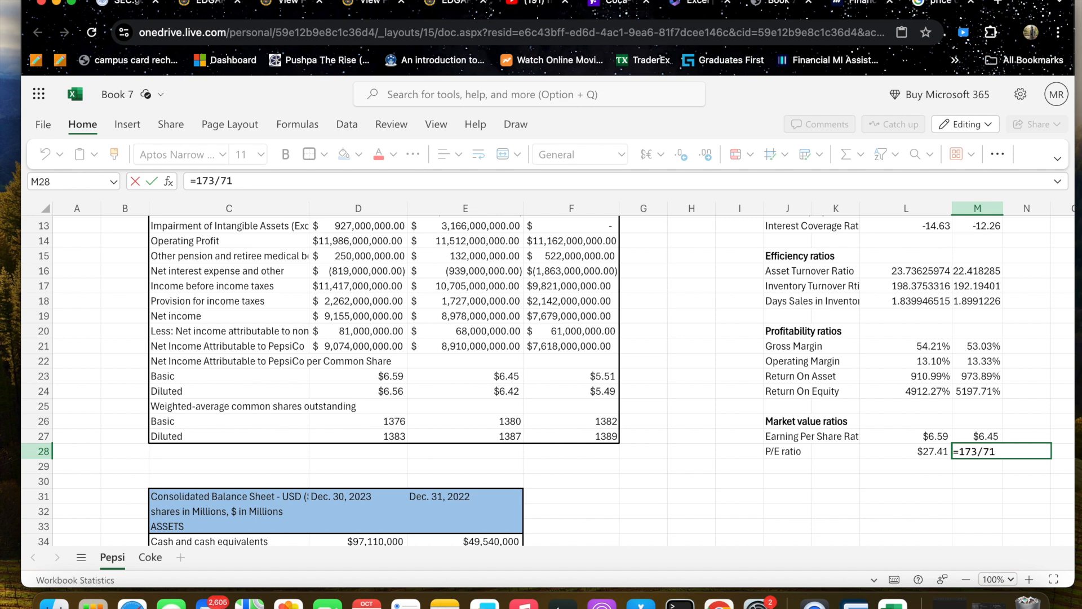
pyautogui.press('BackSpace')
pyautogui.press('BackSpace')
pyautogui.write('.71/')
pyautogui.click(989, 437)
pyautogui.press('Return')
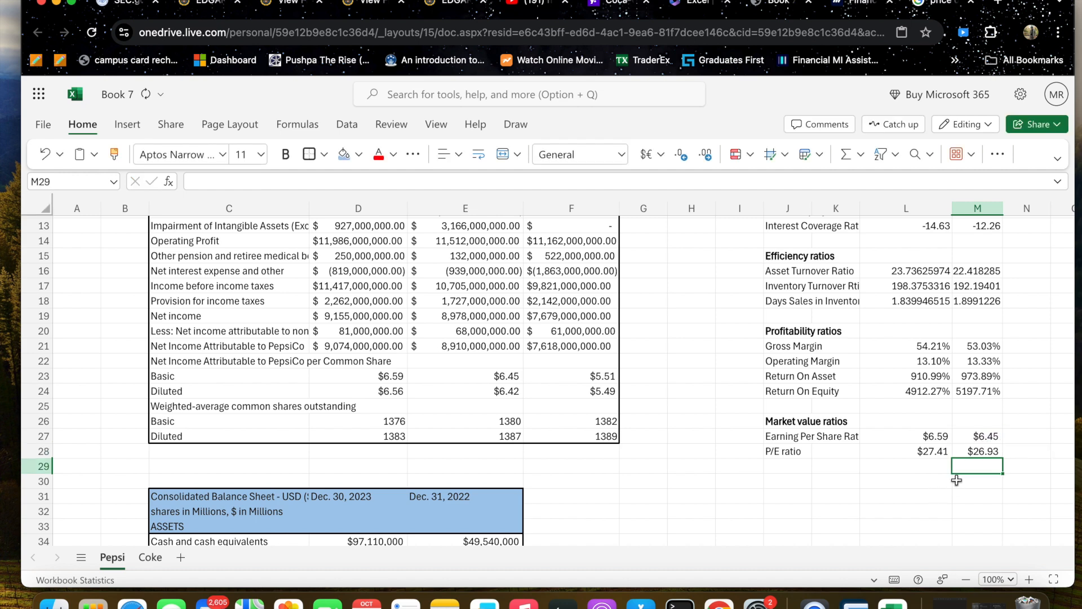
# - Review PepsiCo's ratios, then switch to the C X P- Copy workbook and examine Coke's income statement and balance sheet on Sheet1
pyautogui.hscroll(5, 939, 480)
pyautogui.scroll(4, 956, 479)
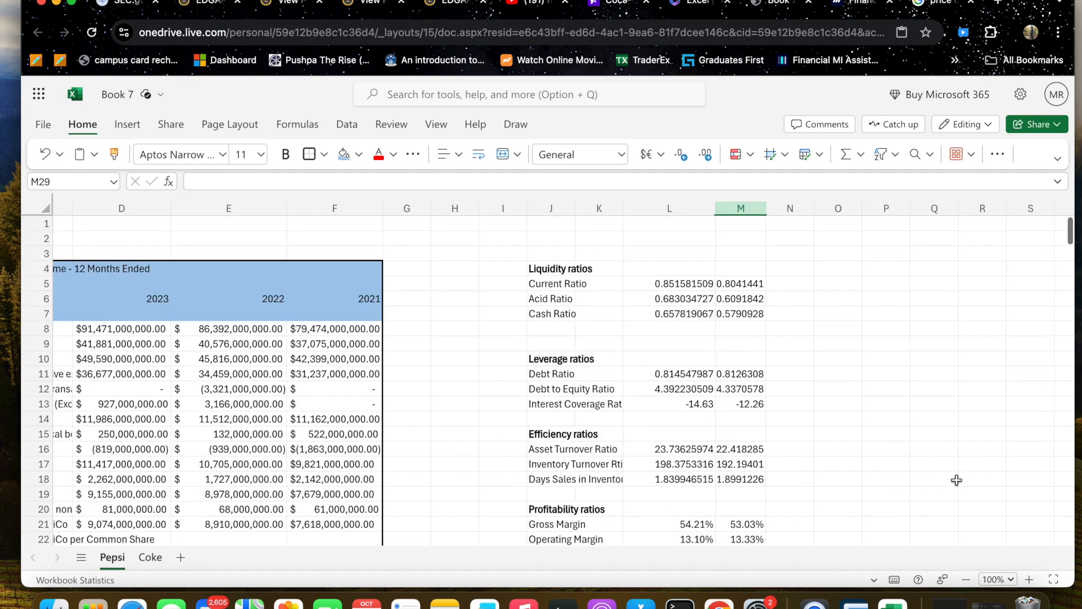
pyautogui.click(794, 272)
pyautogui.click(792, 282)
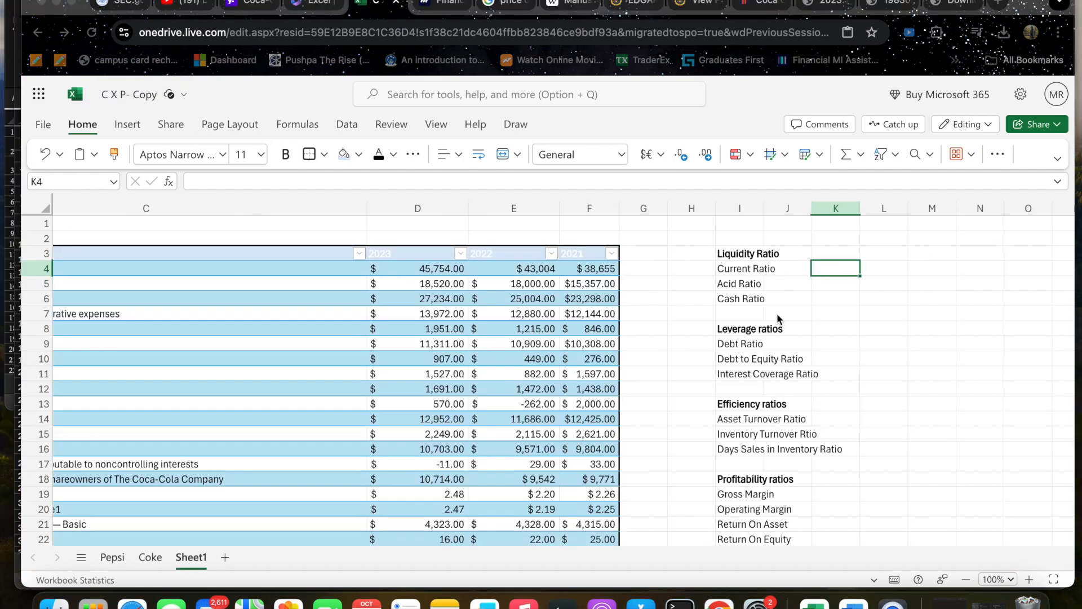
pyautogui.hscroll(-5, 639, 397)
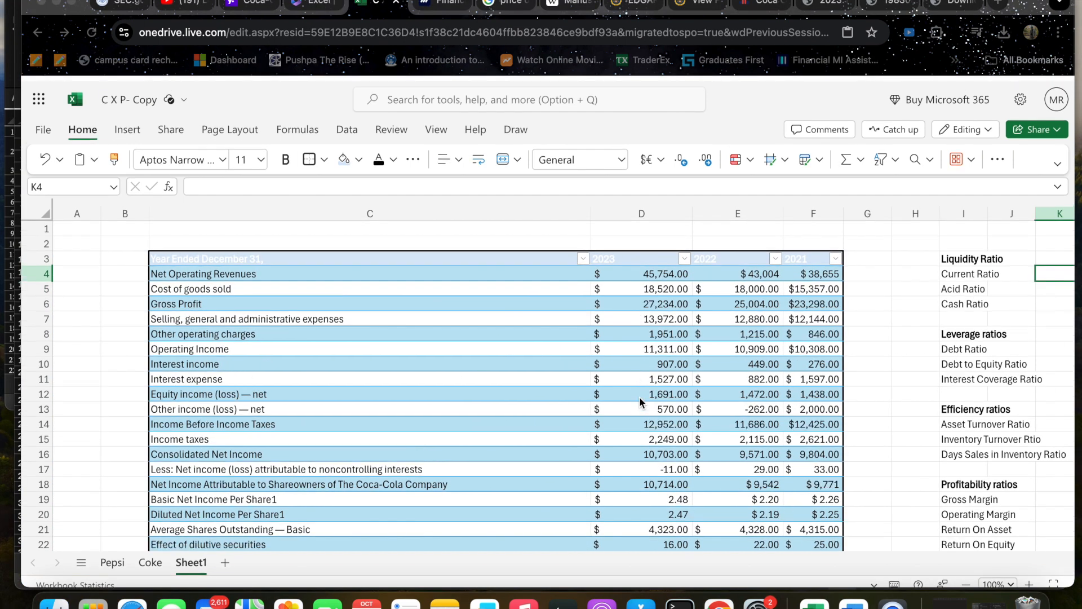
pyautogui.scroll(-15, 639, 399)
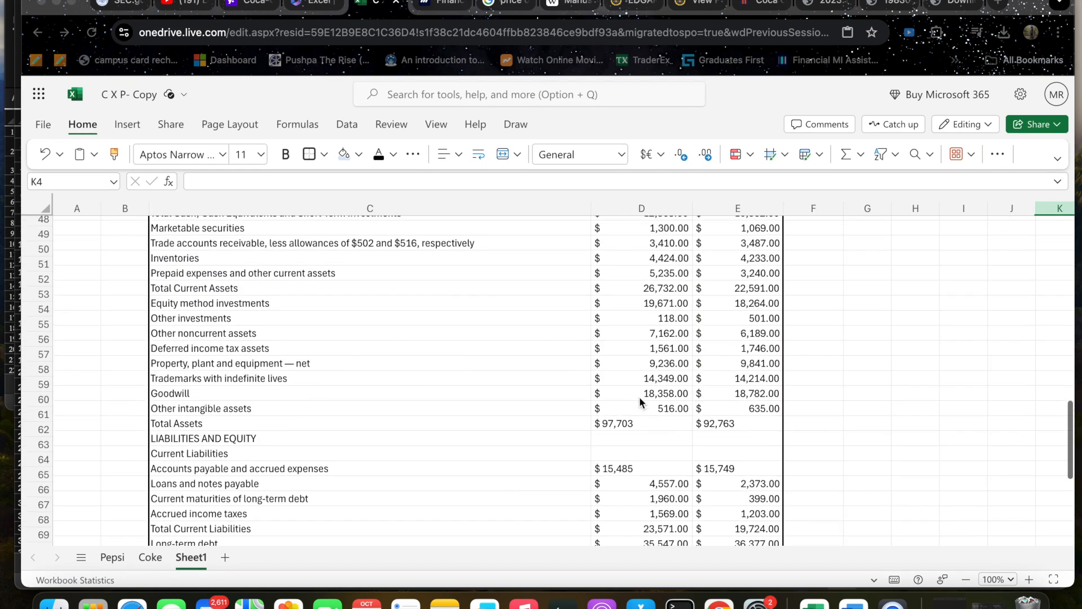
pyautogui.scroll(-5, 640, 402)
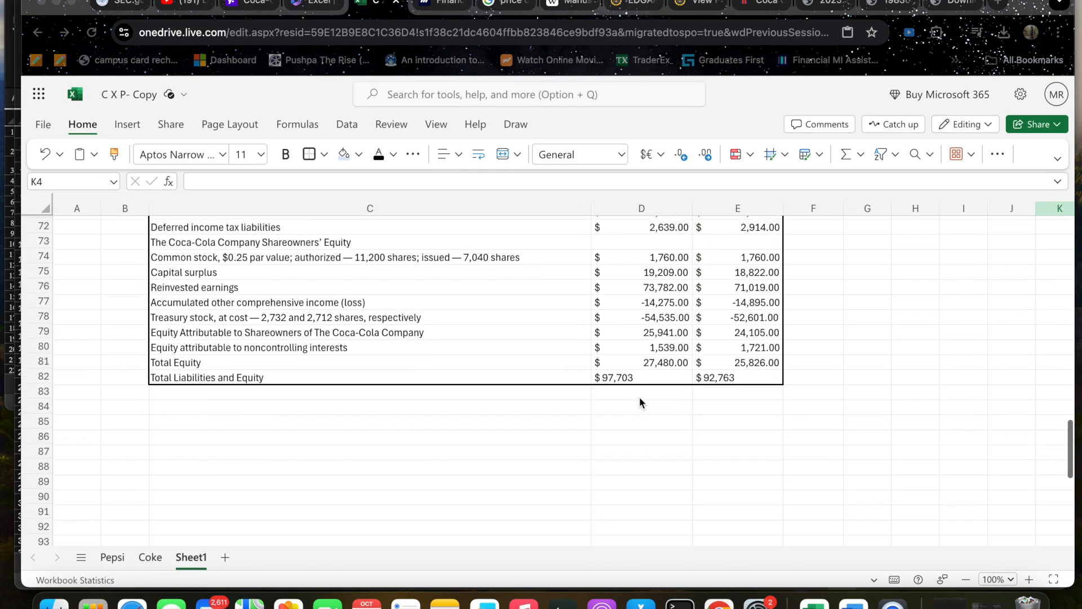
pyautogui.scroll(3, 639, 397)
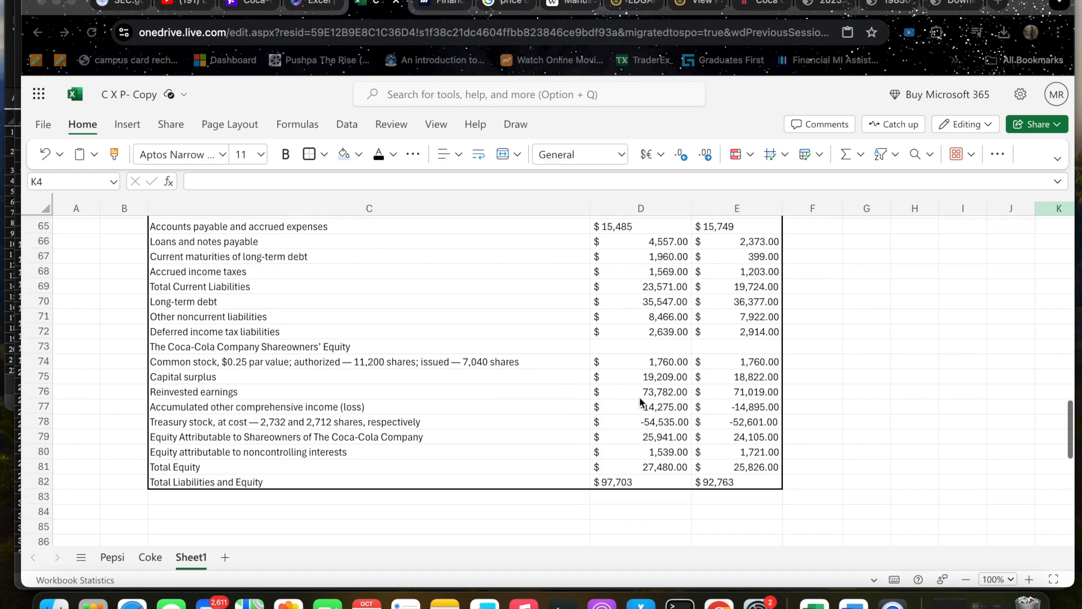
pyautogui.scroll(10, 639, 397)
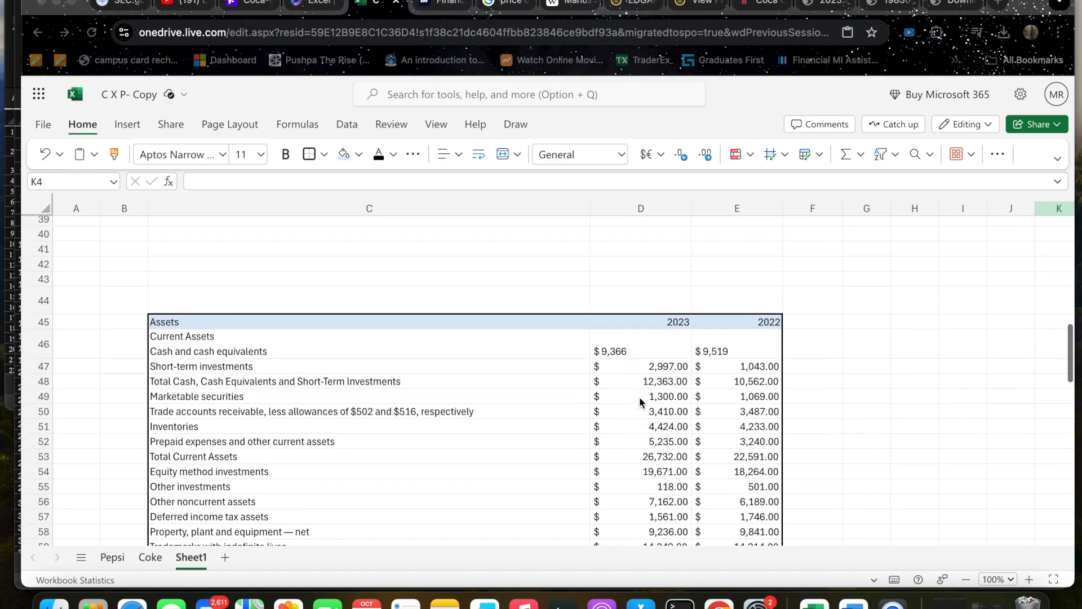
pyautogui.scroll(13, 639, 397)
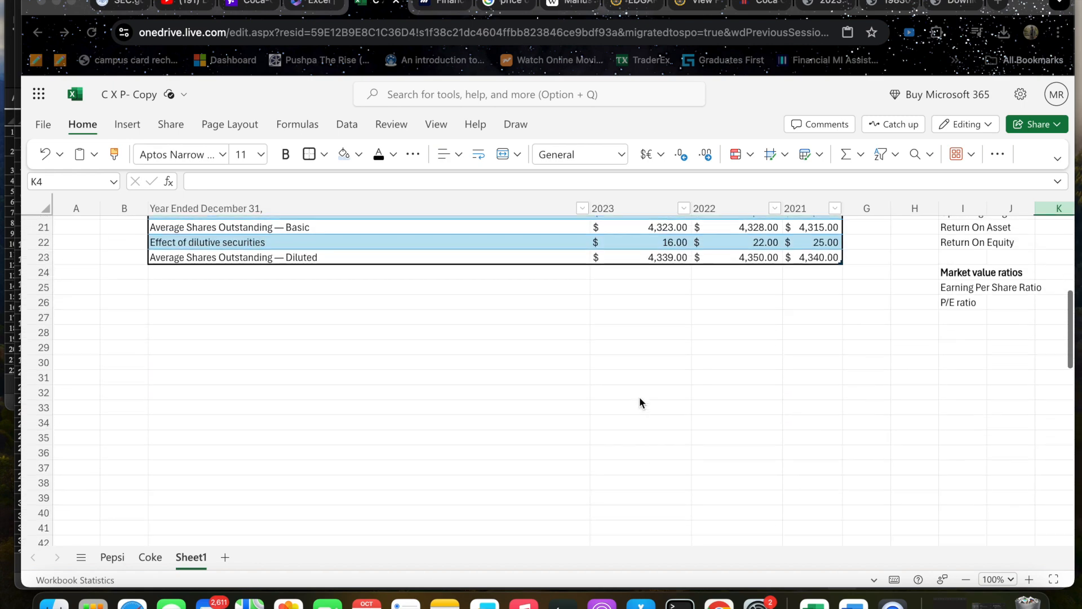
pyautogui.scroll(1, 639, 397)
pyautogui.scroll(-2, 609, 471)
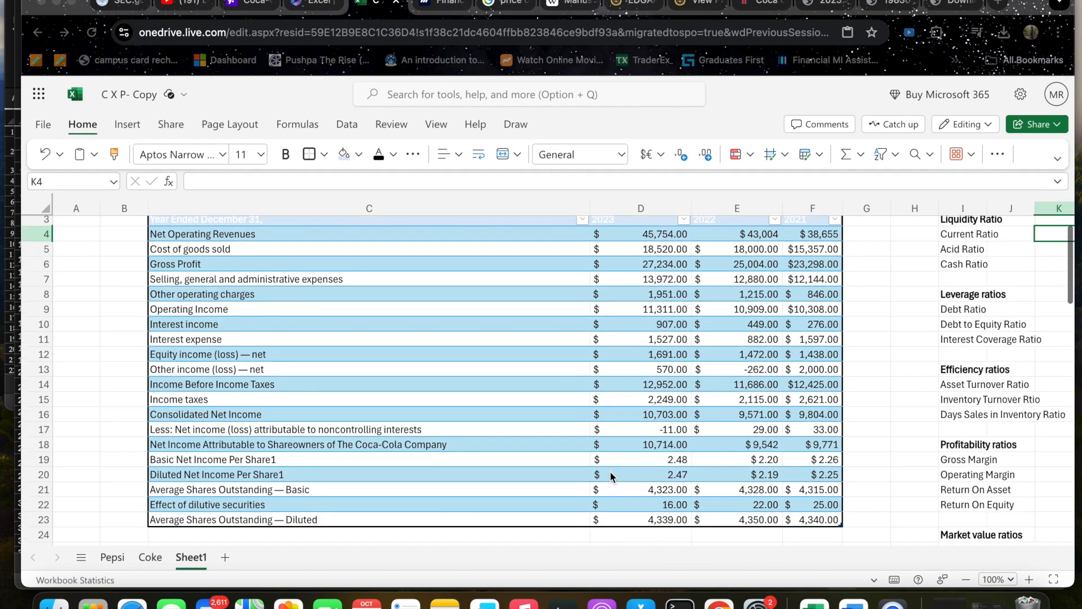
pyautogui.scroll(2, 609, 471)
pyautogui.scroll(1, 610, 471)
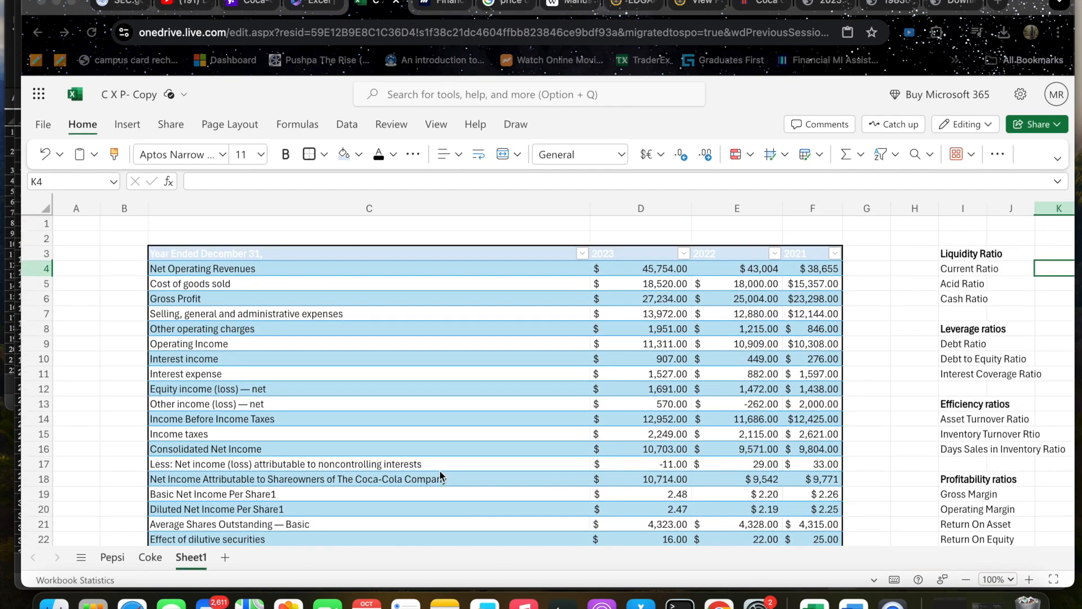
# - Calculate Coke's 2023 current ratio in K4 as total current assets over total current liabilities with =D53/D69
pyautogui.hscroll(5, 554, 405)
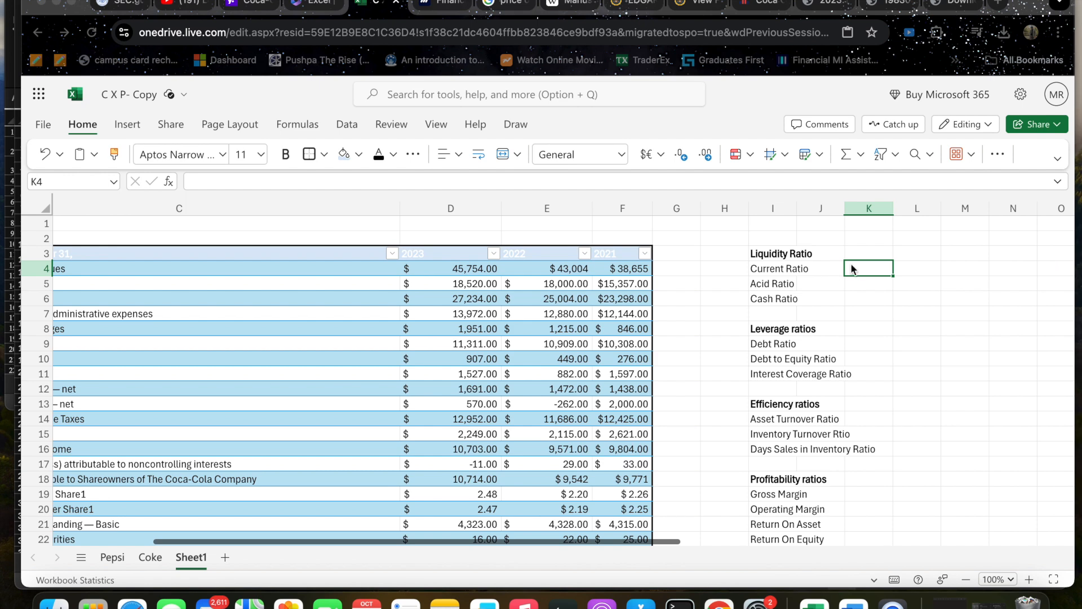
pyautogui.write('=')
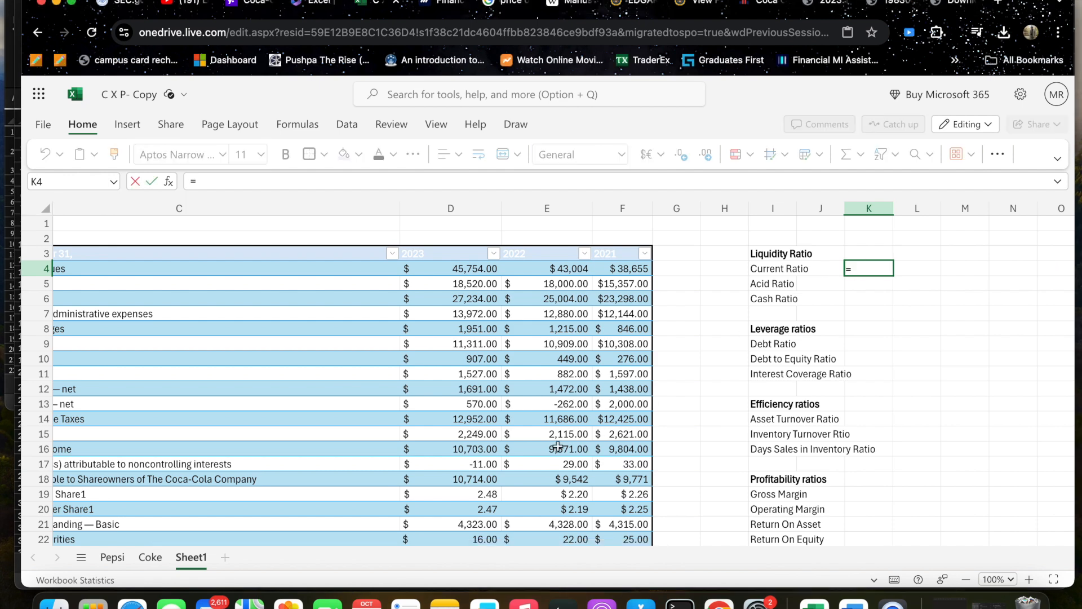
pyautogui.scroll(-6, 557, 446)
pyautogui.scroll(-7, 558, 446)
pyautogui.hscroll(-3, 558, 447)
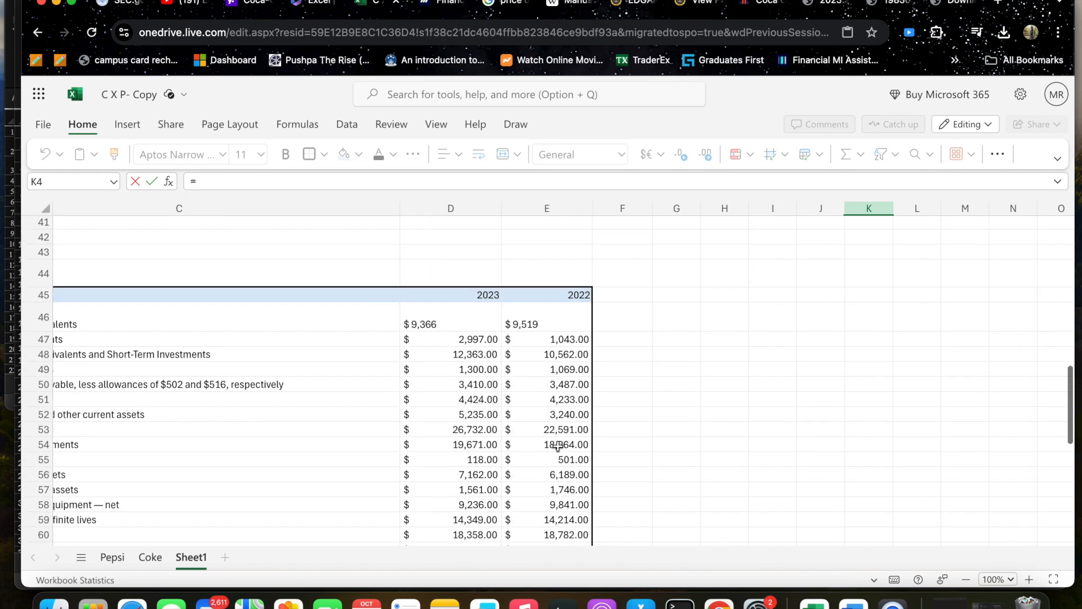
pyautogui.scroll(-1, 558, 447)
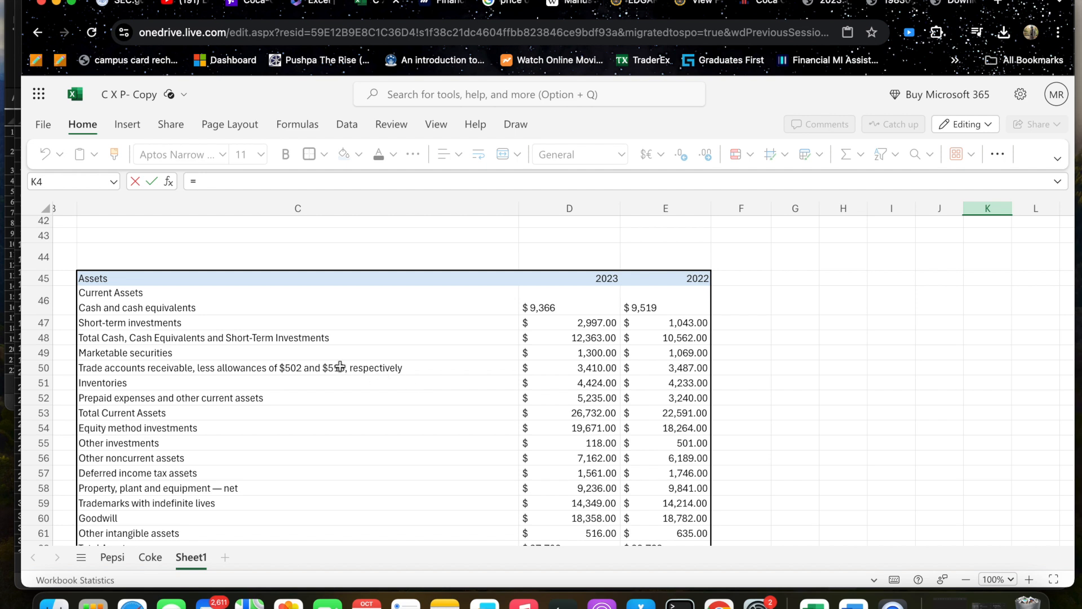
pyautogui.click(562, 415)
pyautogui.write('/')
pyautogui.scroll(-6, 562, 417)
pyautogui.scroll(-1, 395, 377)
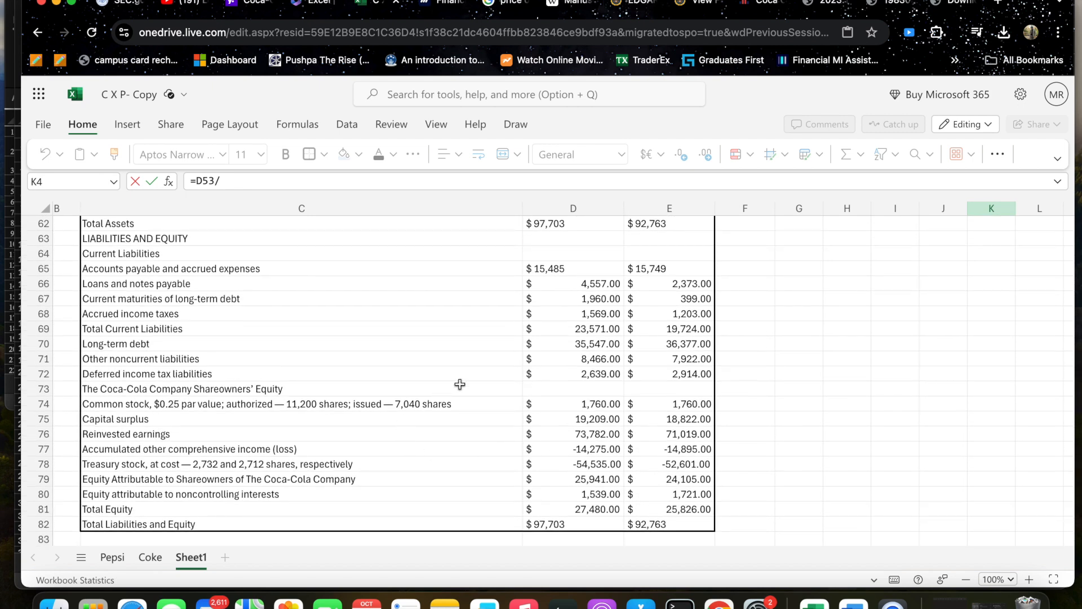
pyautogui.click(574, 331)
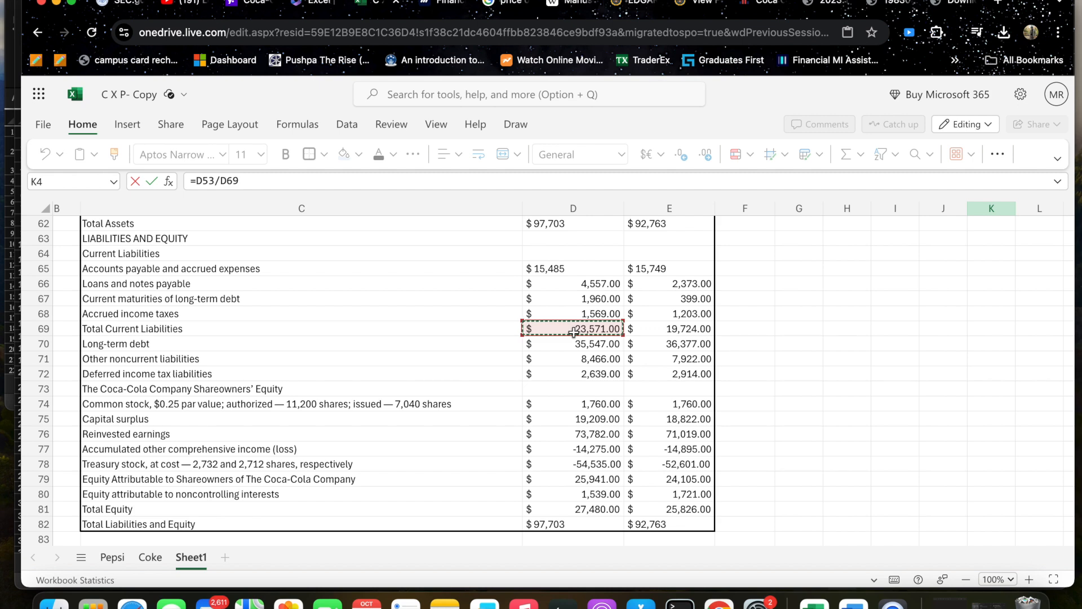
pyautogui.press('Return')
pyautogui.scroll(1, 805, 368)
pyautogui.scroll(1, 805, 367)
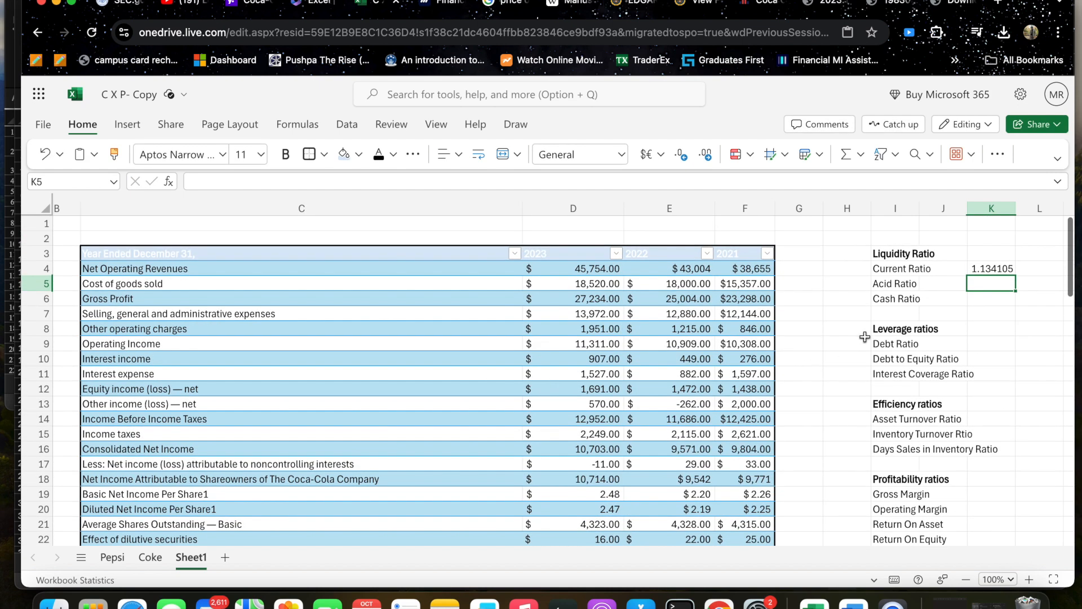
# - Fill the current ratio formula from K4 across to L4 for 2022
pyautogui.click(980, 269)
pyautogui.hscroll(3, 986, 266)
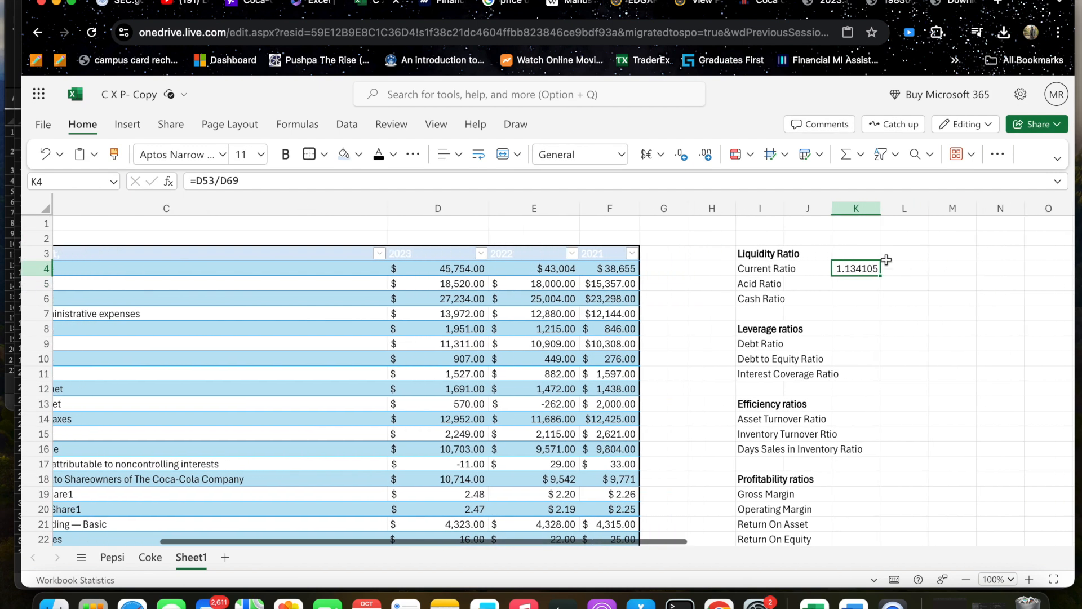
pyautogui.moveTo(876, 270); pyautogui.dragTo(921, 284)
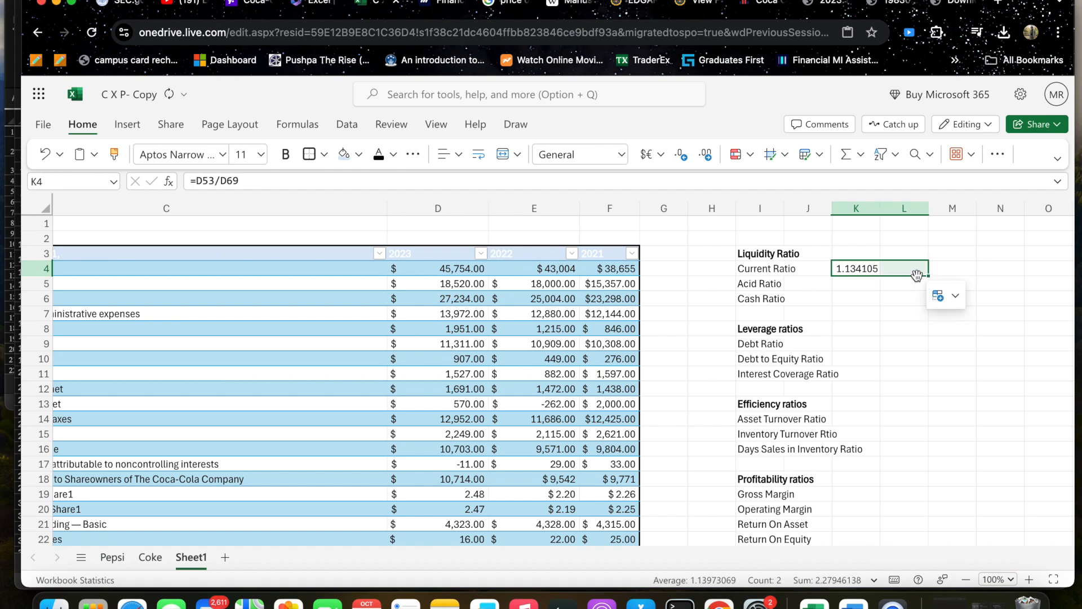
# - Calculate Coke's 2023 acid ratio in K5 as current assets less inventories over current liabilities with =(D53-D51)/D69
pyautogui.click(851, 285)
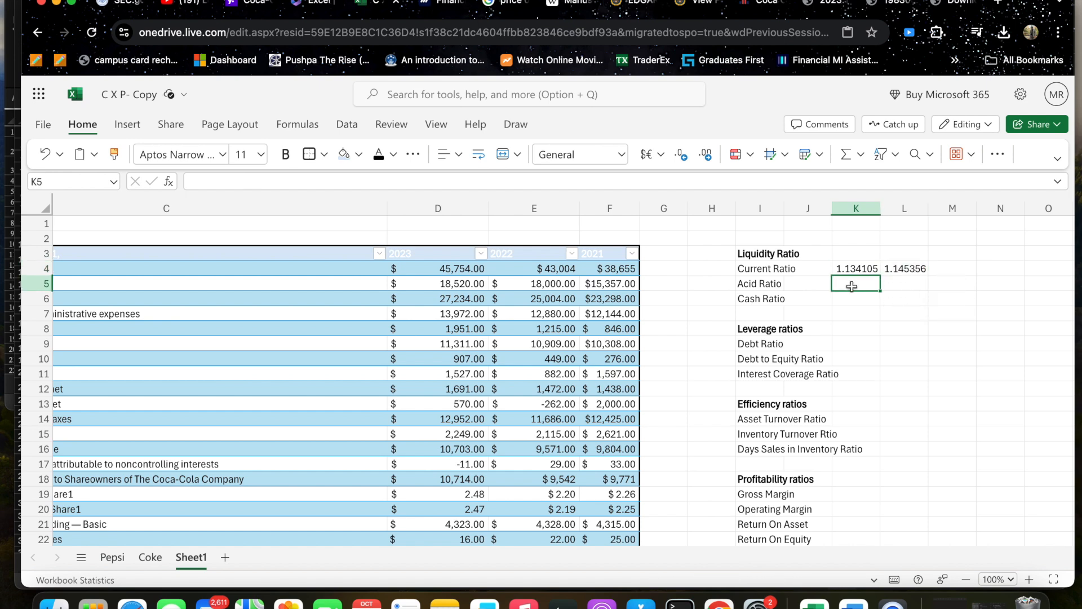
pyautogui.write('=(')
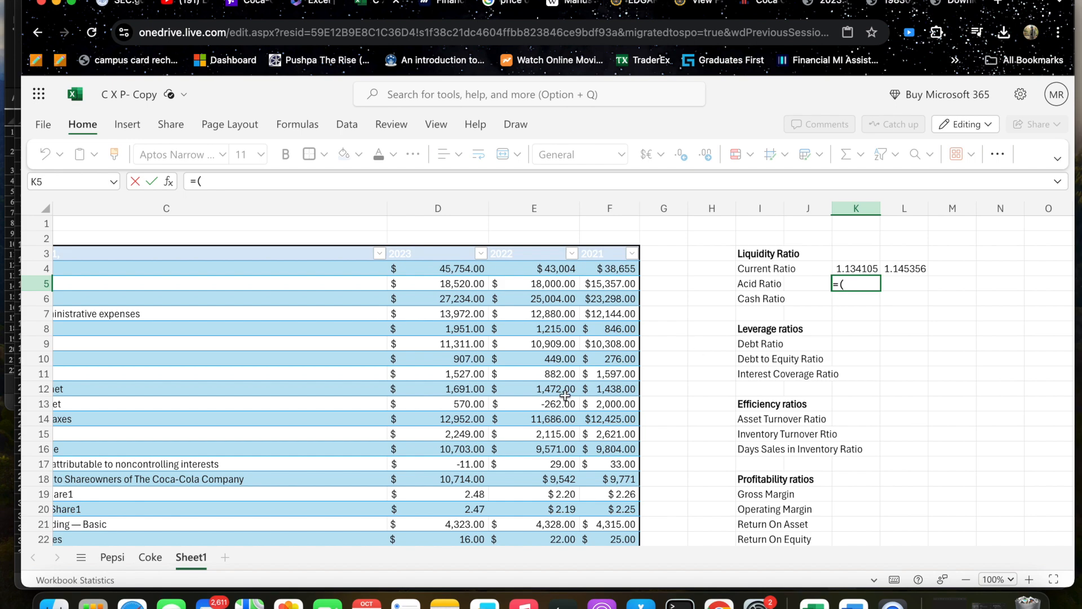
pyautogui.scroll(-10, 564, 391)
pyautogui.scroll(-3, 566, 389)
pyautogui.hscroll(-4, 566, 389)
pyautogui.scroll(2, 567, 389)
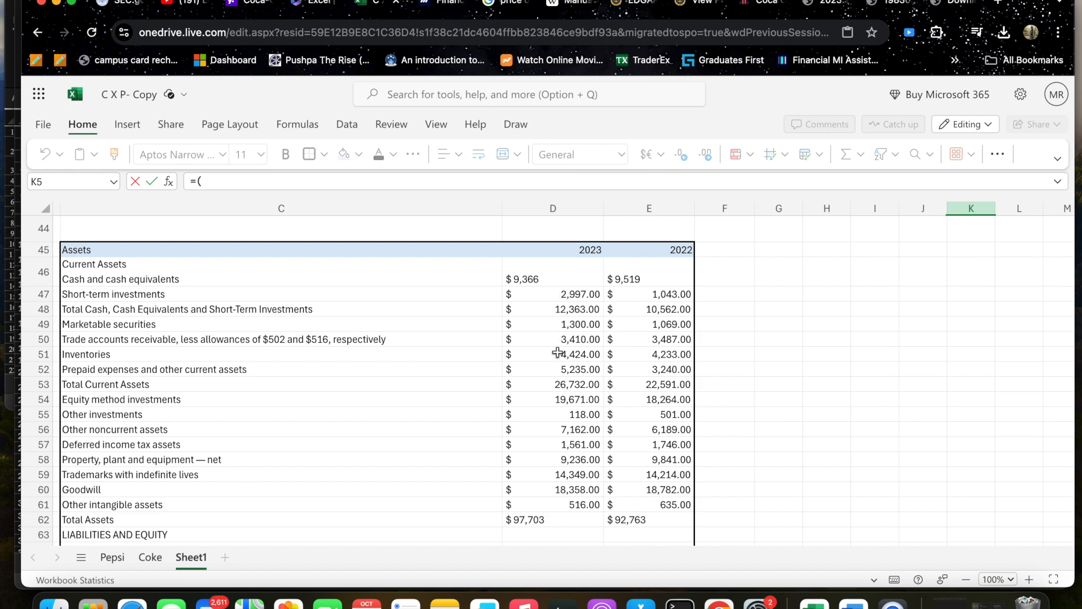
pyautogui.click(555, 385)
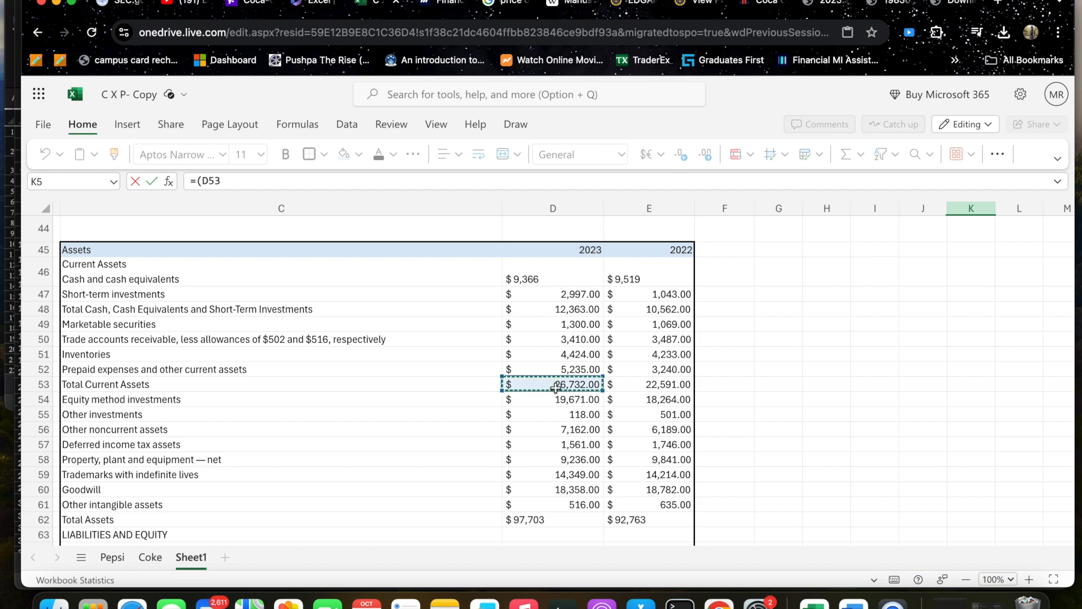
pyautogui.write('-')
pyautogui.click(551, 354)
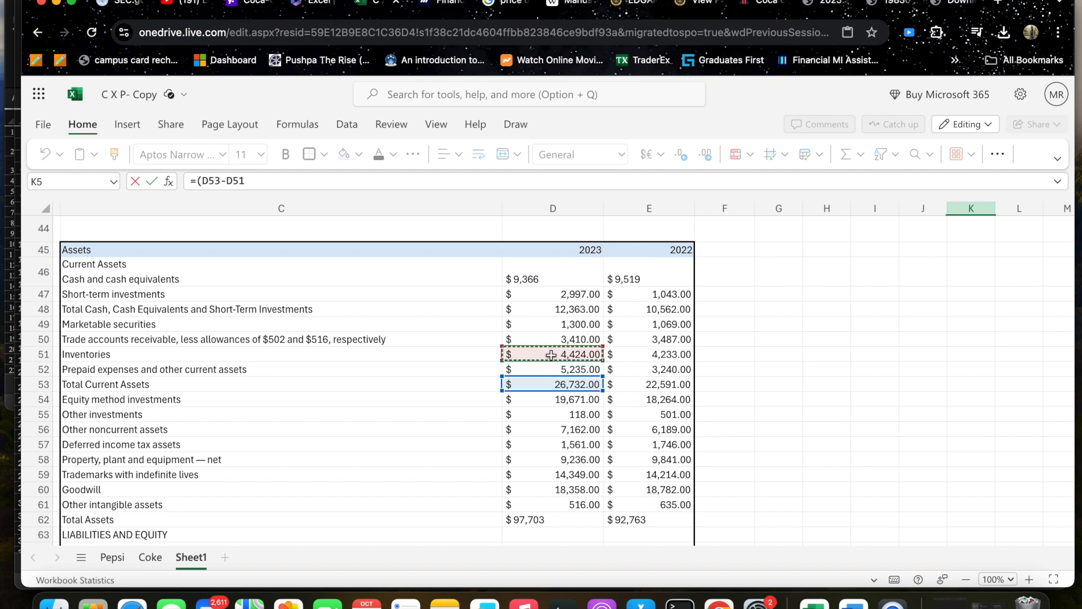
pyautogui.write(')/')
pyautogui.scroll(-6, 533, 437)
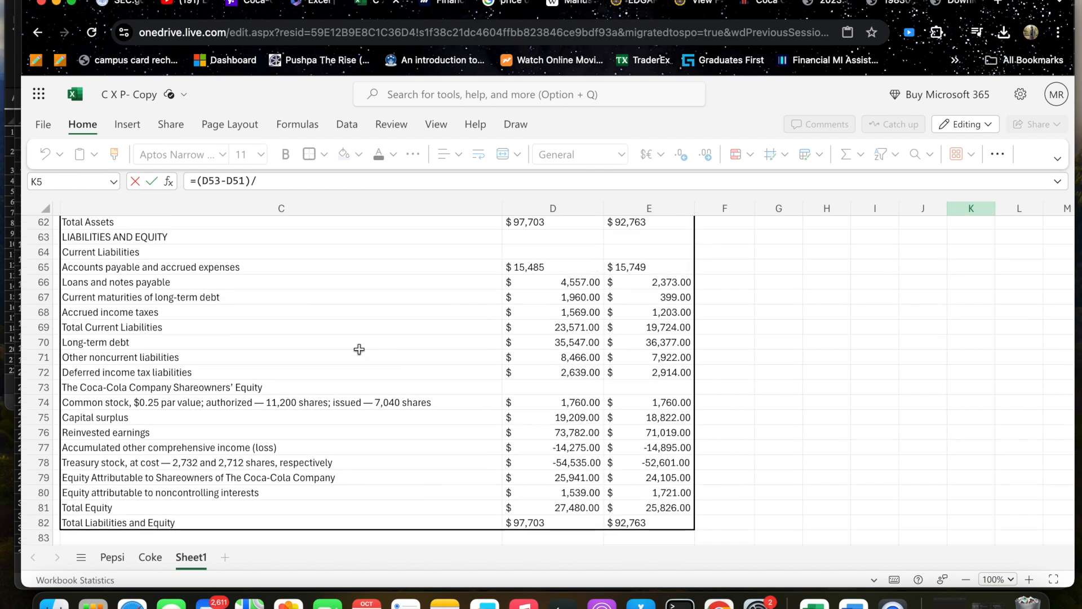
pyautogui.click(538, 327)
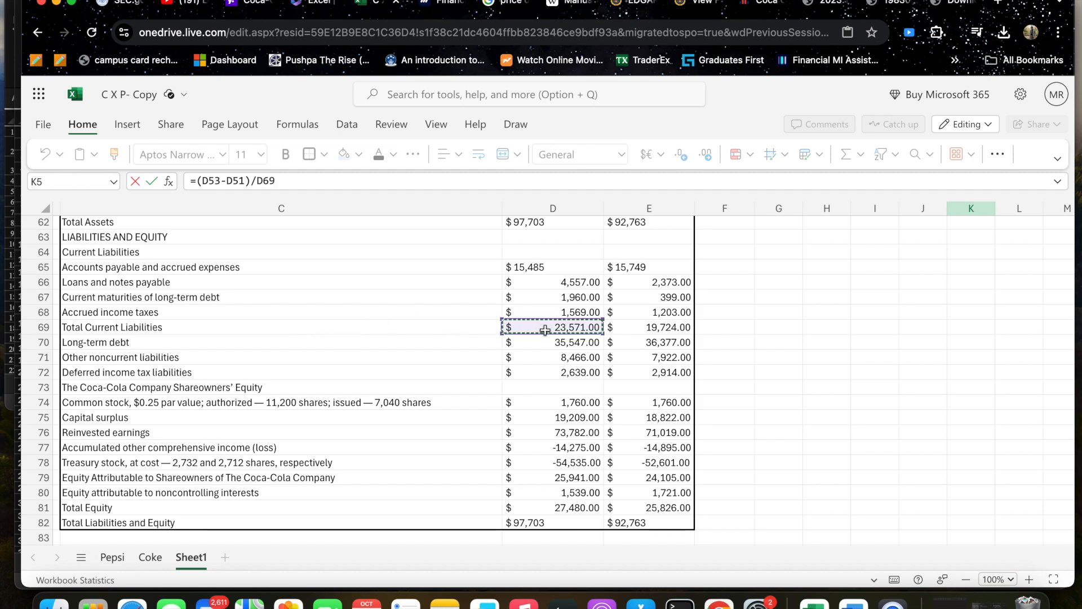
pyautogui.press('Return')
# - Fill the acid ratio formula from K5 across to L5 for 2022
pyautogui.scroll(2, 705, 353)
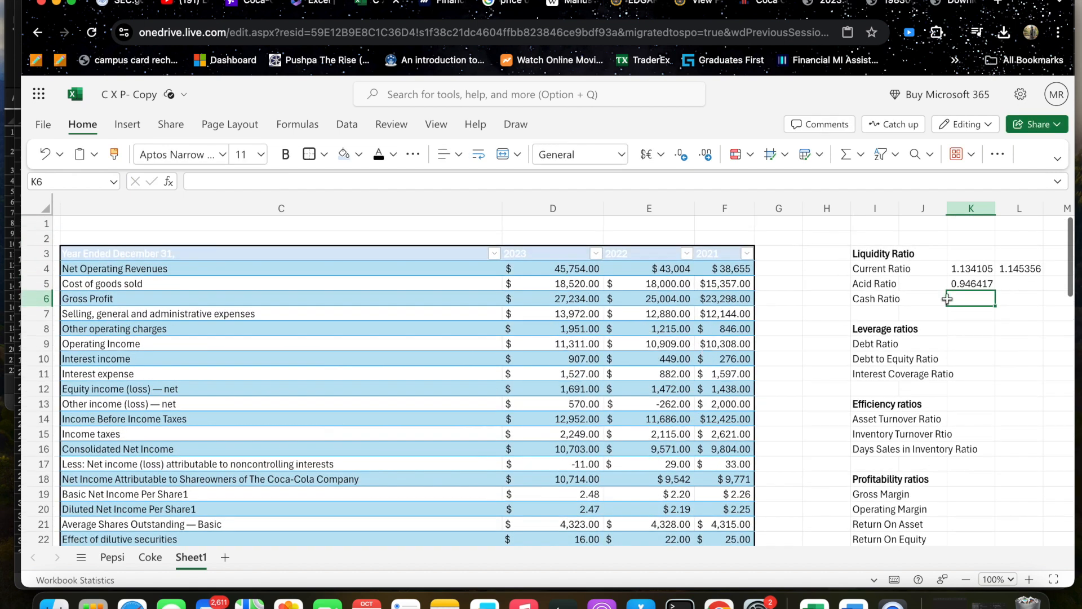
pyautogui.click(970, 284)
pyautogui.moveTo(995, 289); pyautogui.dragTo(1018, 289)
# - Start Coke's 2023 cash ratio in K6 with a SUM of D46:D50, from cash and cash equivalents through trade accounts receivable
pyautogui.click(959, 298)
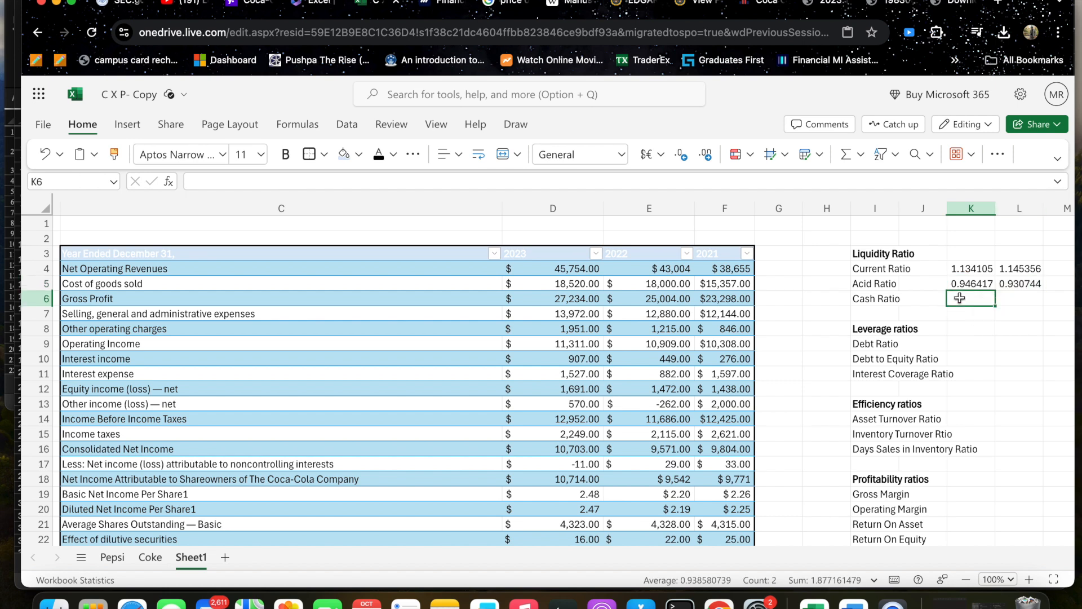
pyautogui.write('=')
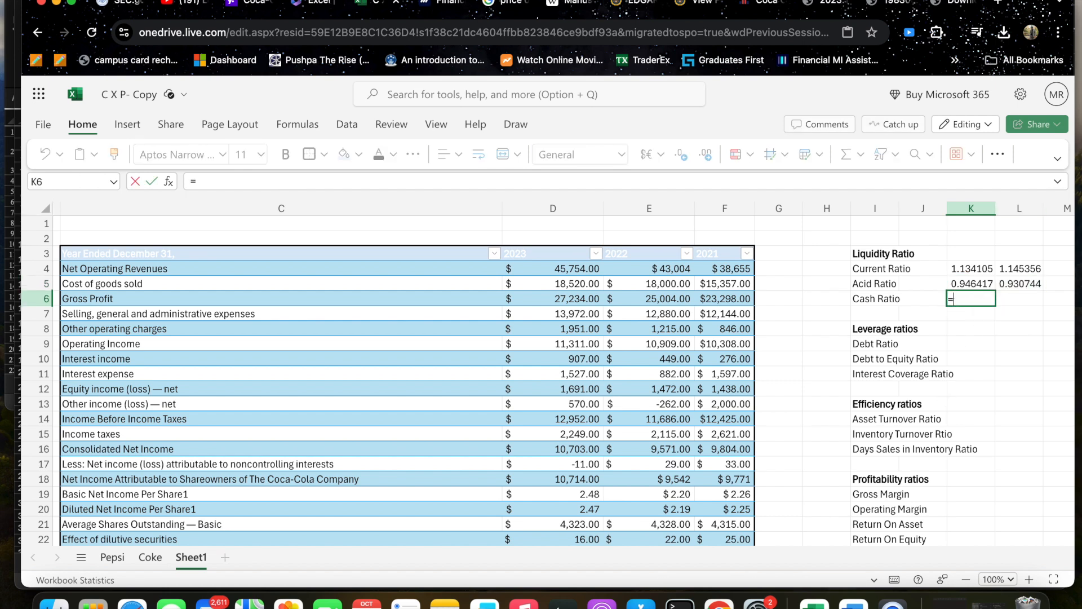
pyautogui.write('s')
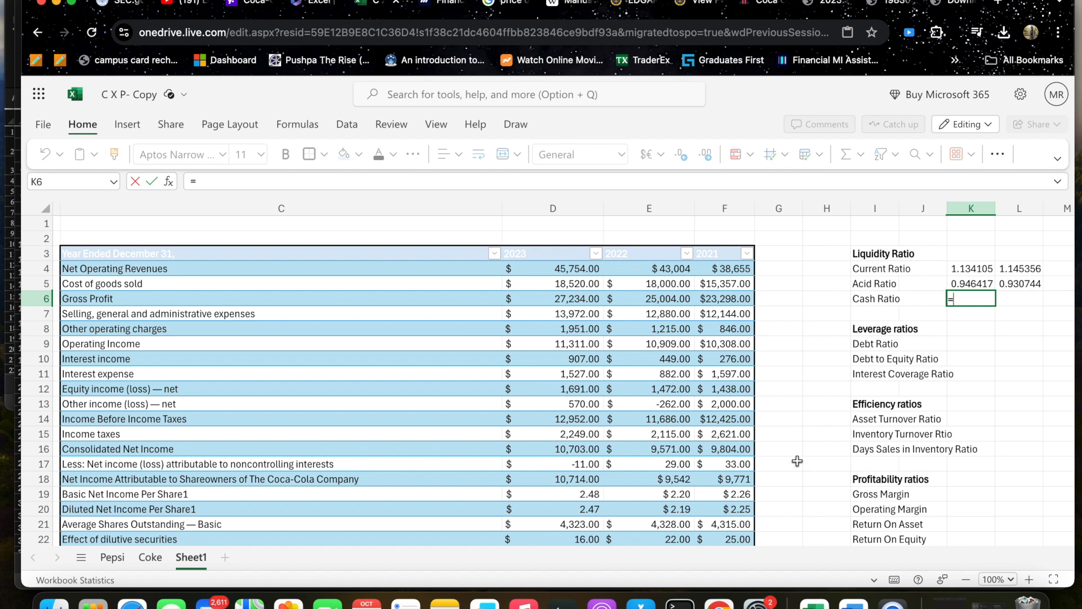
pyautogui.scroll(-8, 795, 459)
pyautogui.write('um')
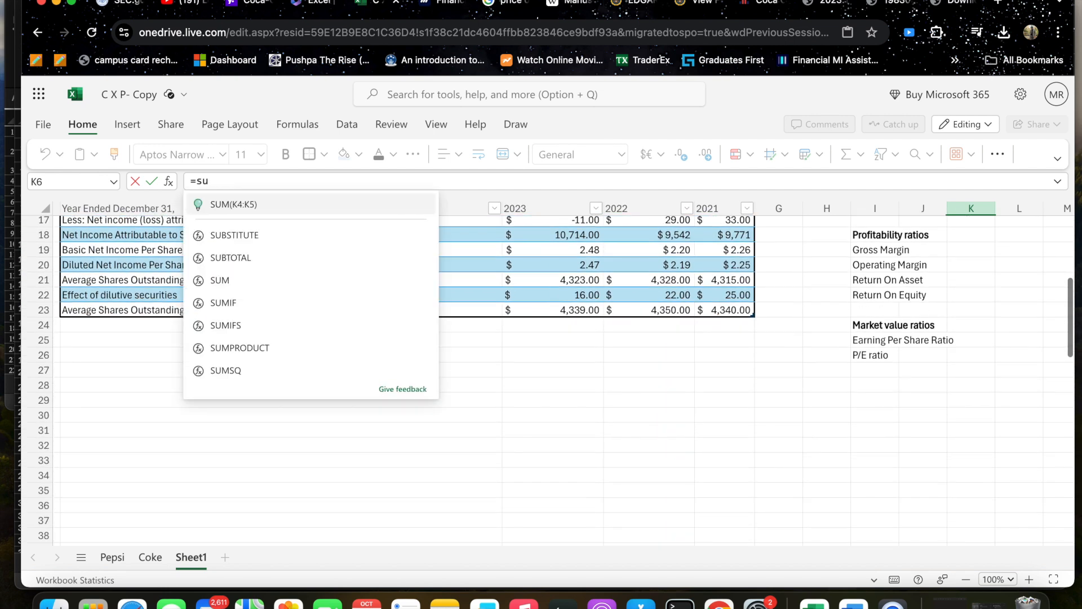
pyautogui.click(295, 234)
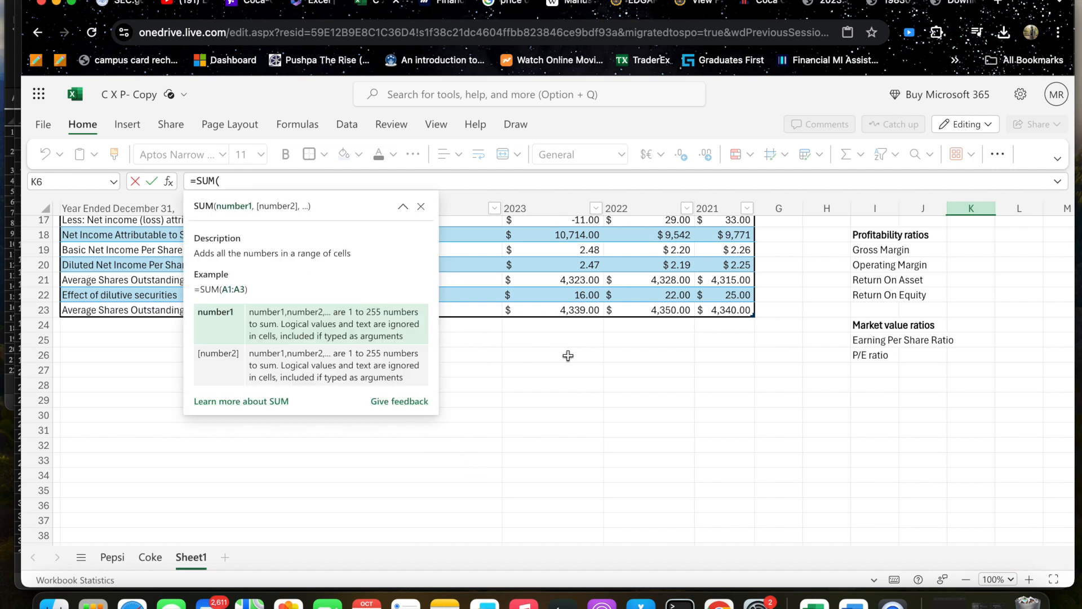
pyautogui.scroll(6, 568, 355)
pyautogui.scroll(1, 465, 326)
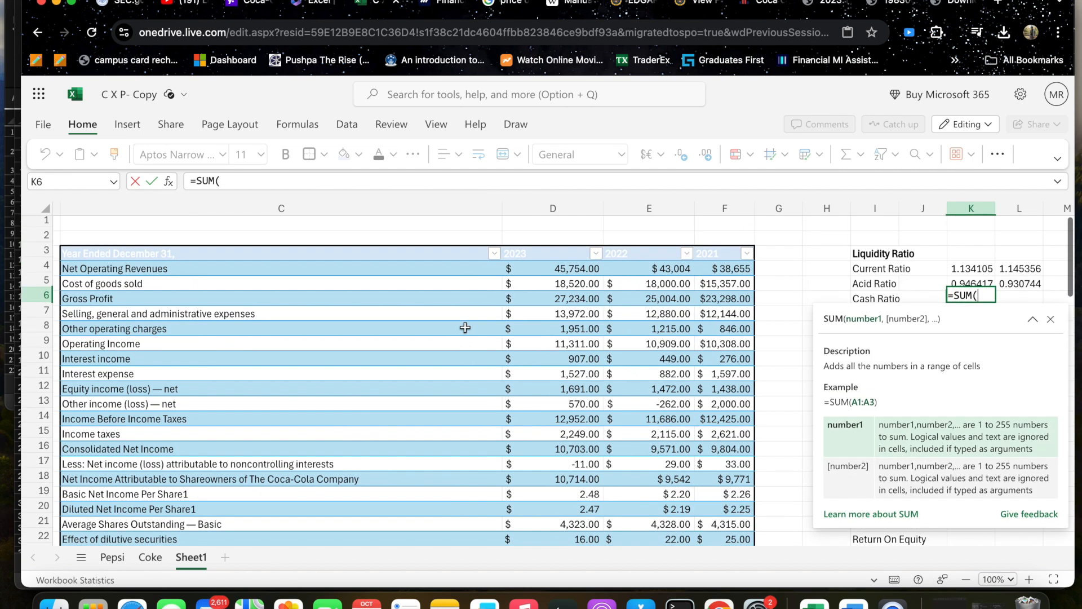
pyautogui.scroll(-10, 465, 326)
pyautogui.scroll(-2, 465, 326)
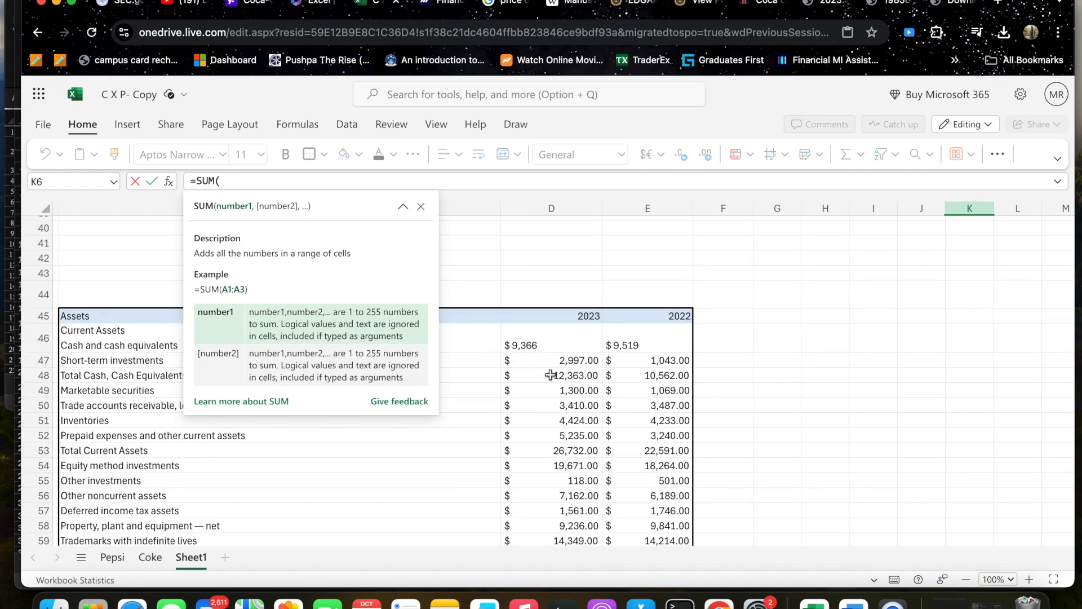
pyautogui.scroll(2, 557, 353)
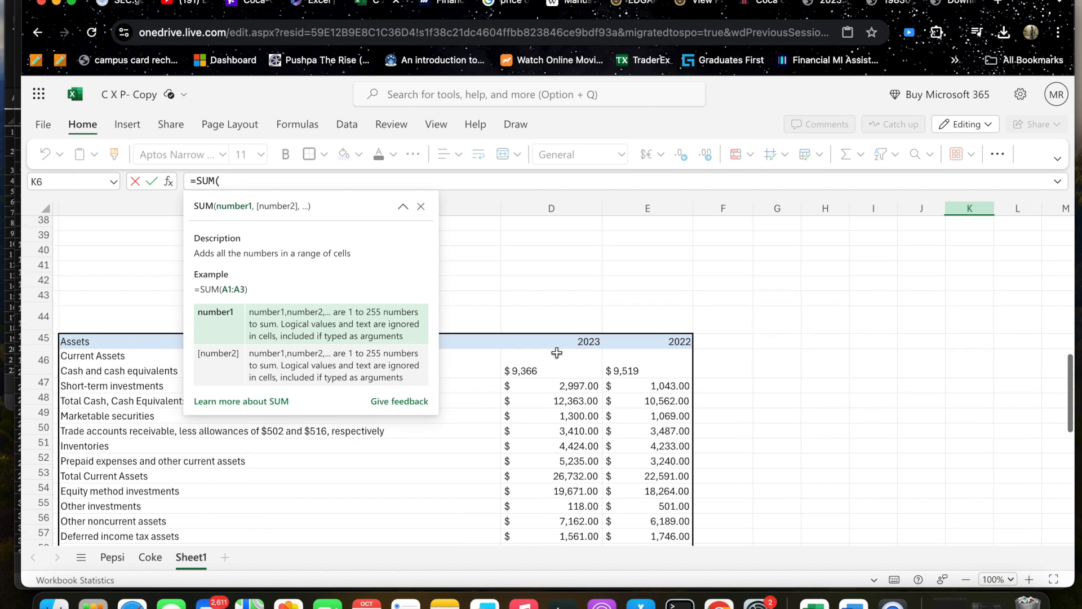
pyautogui.click(557, 379)
pyautogui.moveTo(557, 379); pyautogui.dragTo(559, 422)
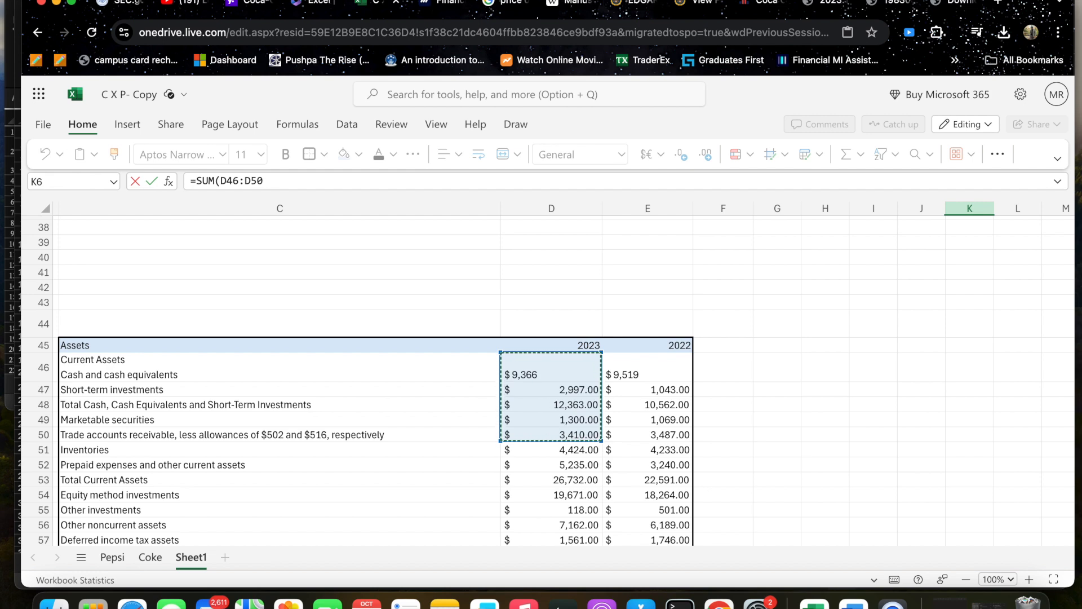
# - Divide by total current liabilities in D69 and enter the cash ratio formula as =SUM(D46:D50/D69)
pyautogui.write('/')
pyautogui.scroll(-6, 556, 380)
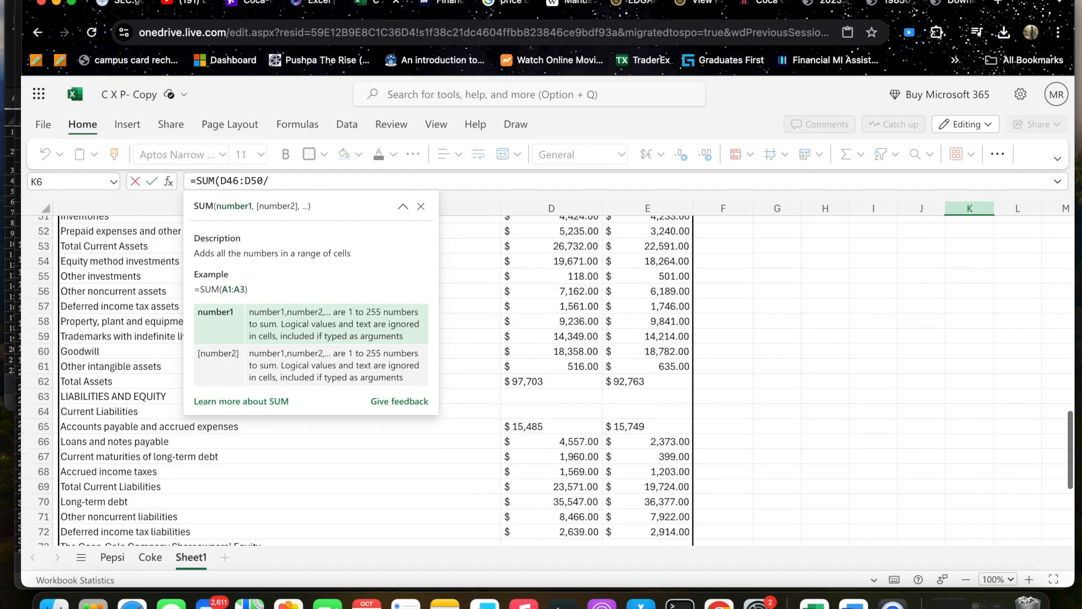
pyautogui.scroll(-1, 500, 455)
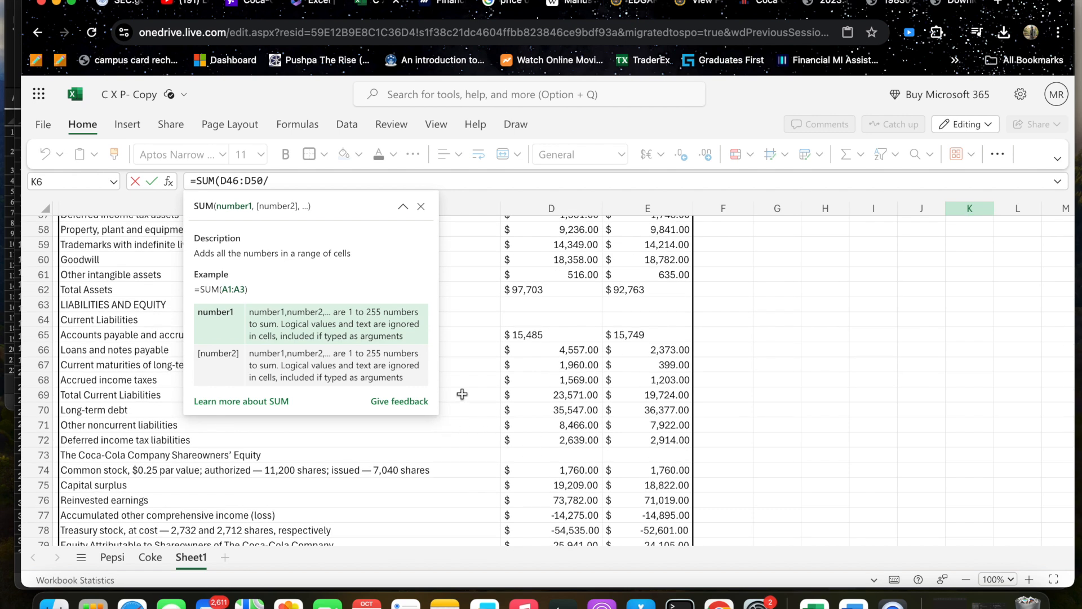
pyautogui.click(549, 393)
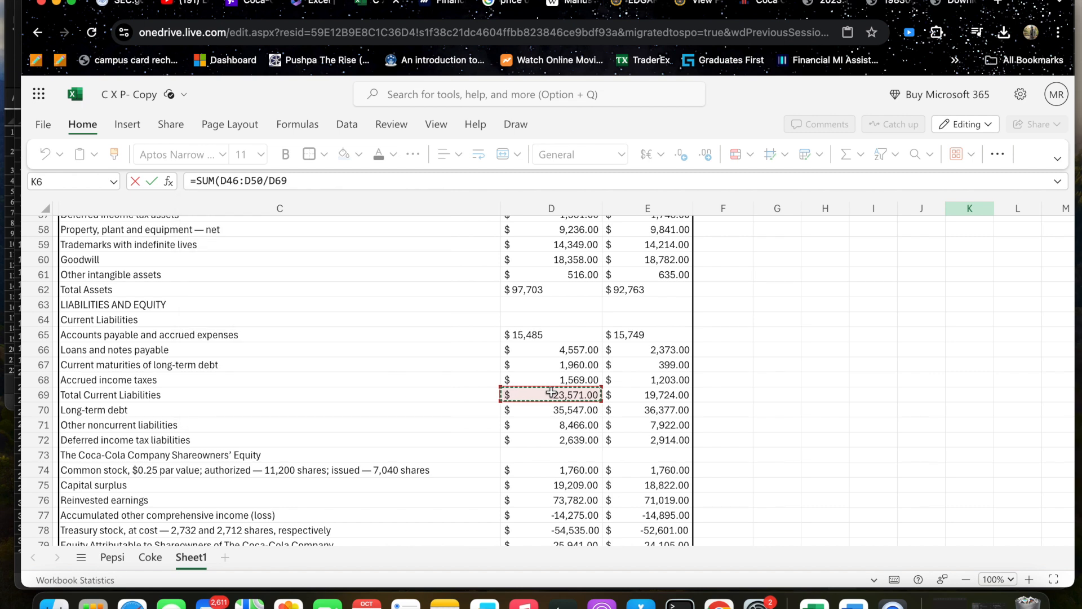
pyautogui.press('Return')
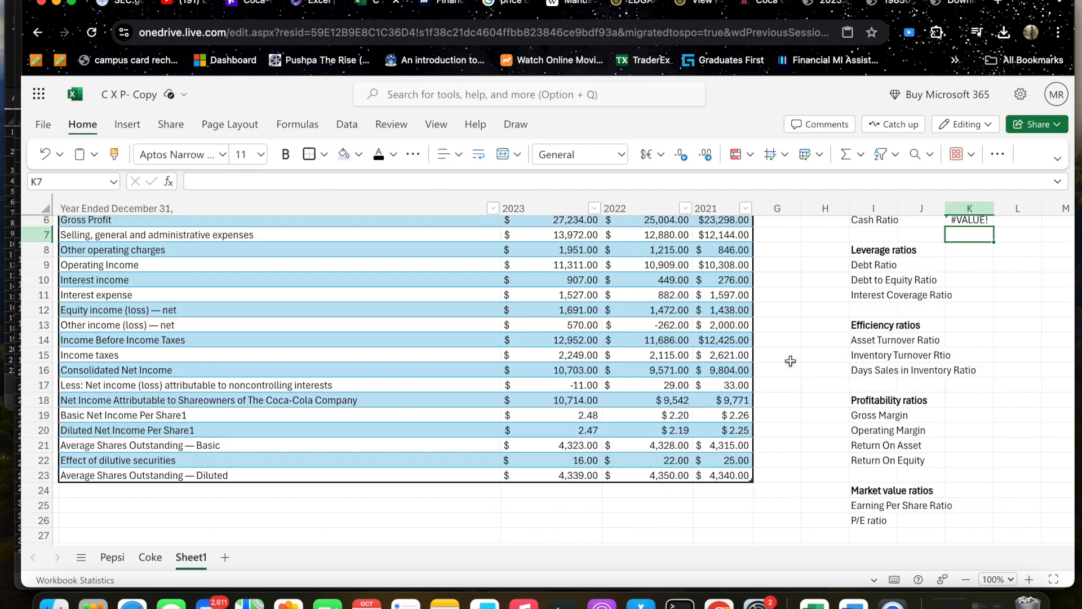
# - Correct the cash ratio formula in K6 to =SUM(D46:D50)/D69 and fill it across to L6 for 2022
pyautogui.scroll(3, 791, 361)
pyautogui.click(968, 298)
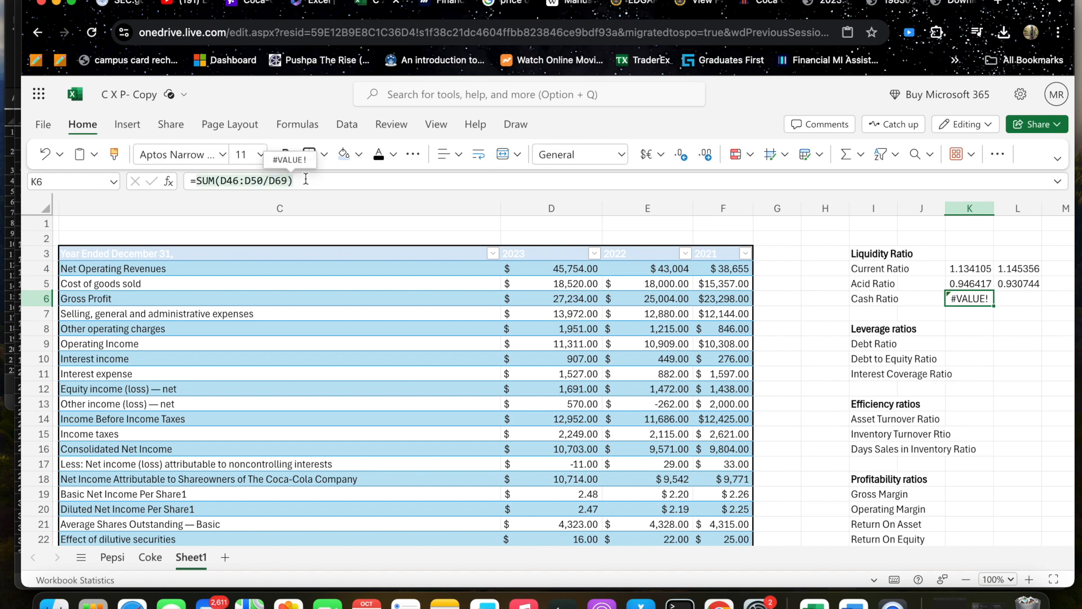
pyautogui.click(264, 180)
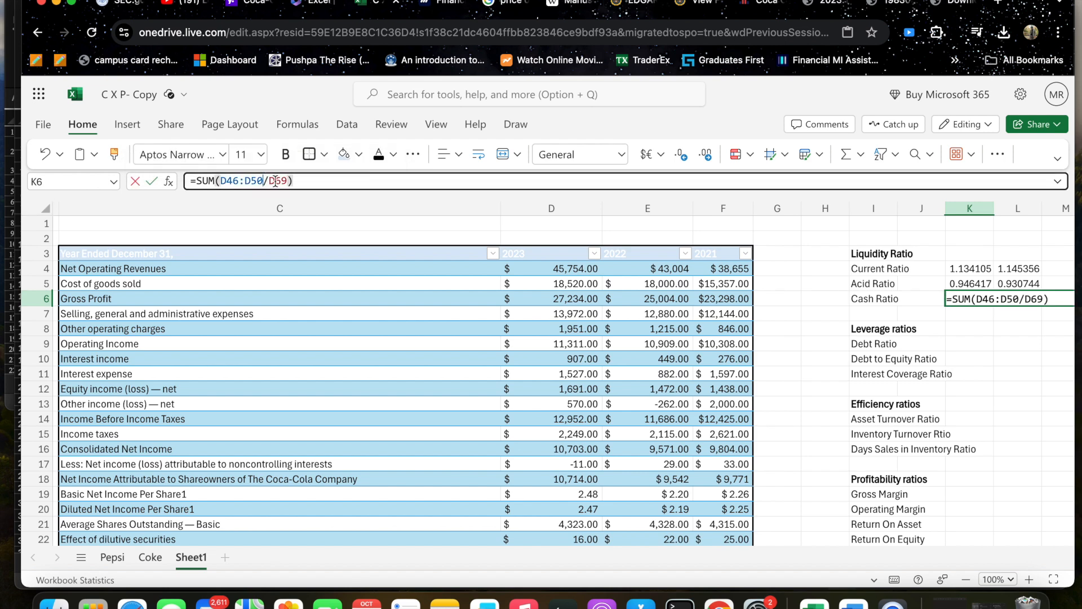
pyautogui.write(')')
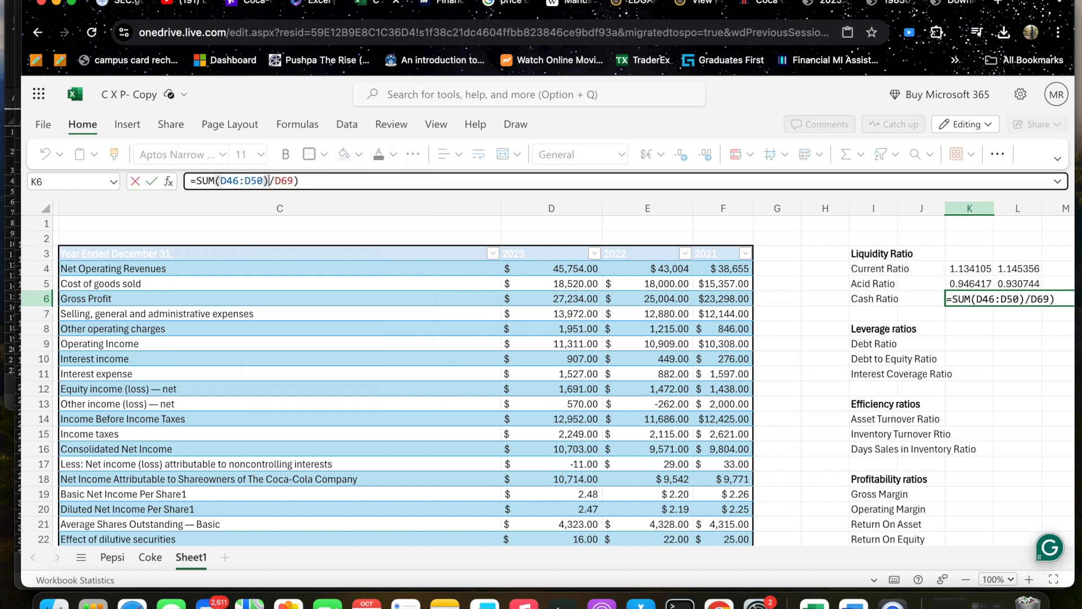
pyautogui.press('Return')
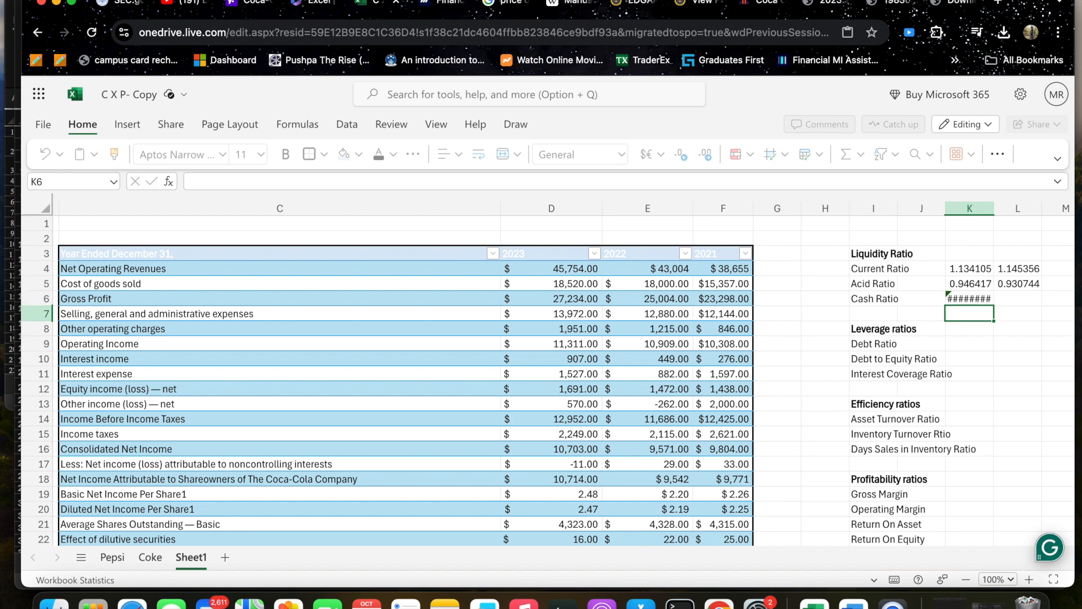
pyautogui.click(974, 300)
pyautogui.moveTo(994, 305); pyautogui.dragTo(1021, 301)
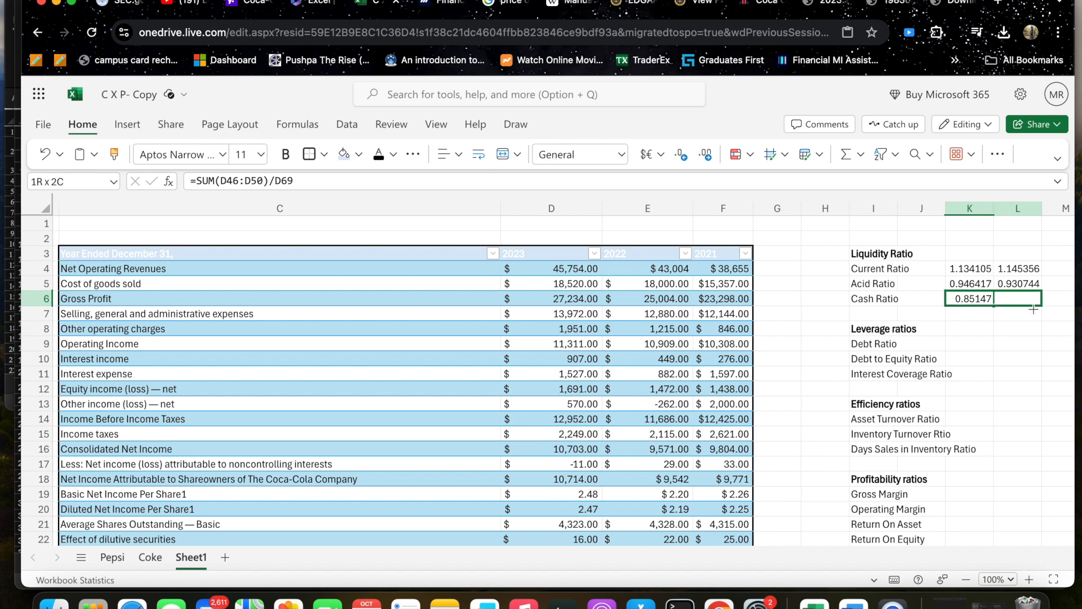
pyautogui.click(956, 347)
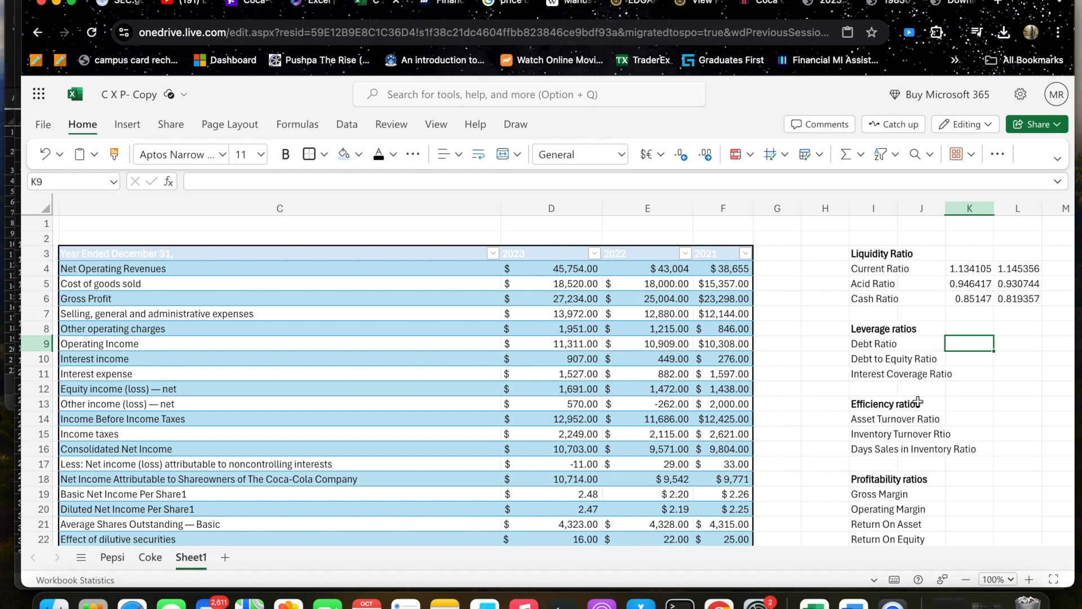
pyautogui.write('=')
pyautogui.scroll(-20, 538, 390)
pyautogui.scroll(-1, 538, 390)
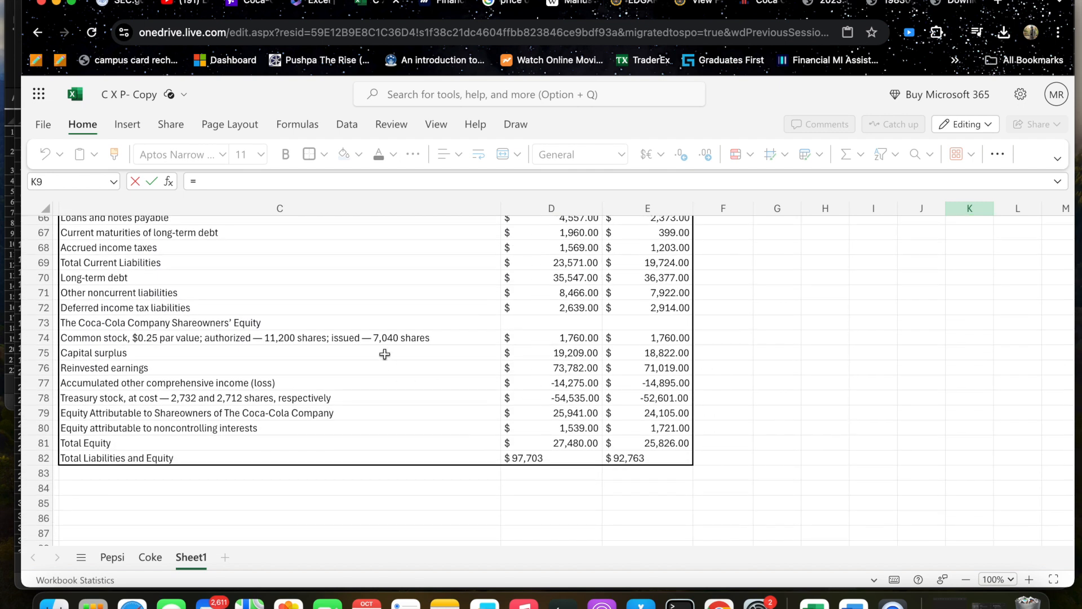
pyautogui.scroll(1, 385, 354)
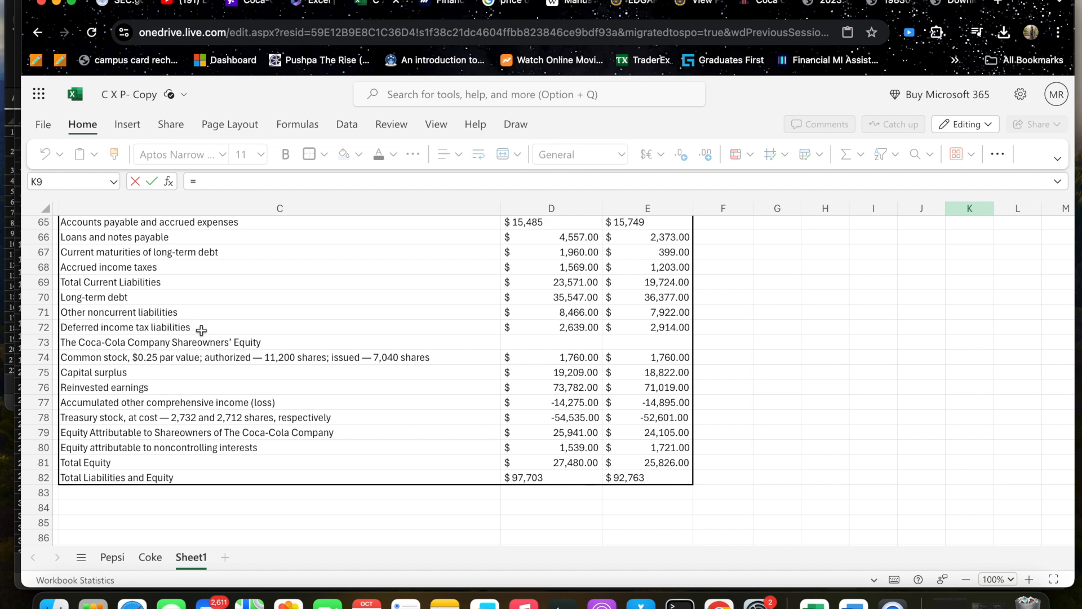
pyautogui.scroll(2, 202, 330)
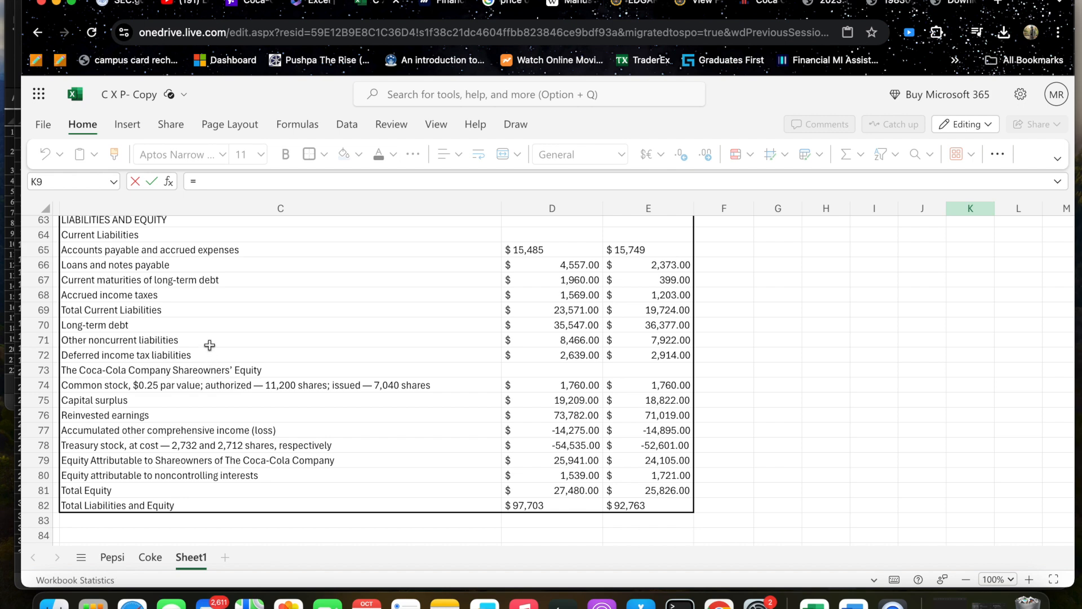
pyautogui.scroll(2, 210, 345)
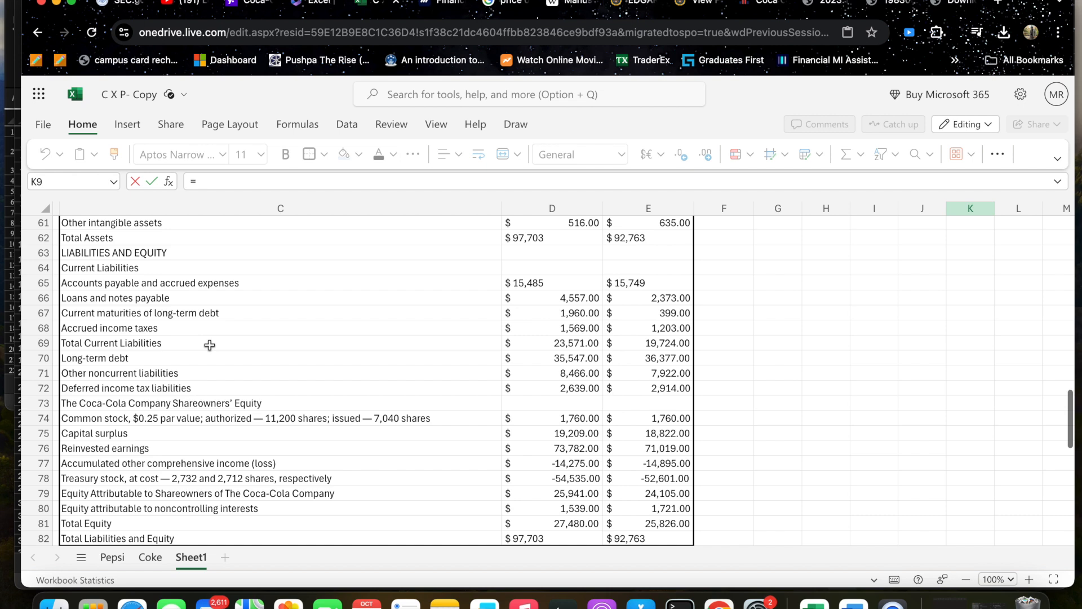
pyautogui.scroll(-1, 209, 345)
pyautogui.scroll(-1, 210, 344)
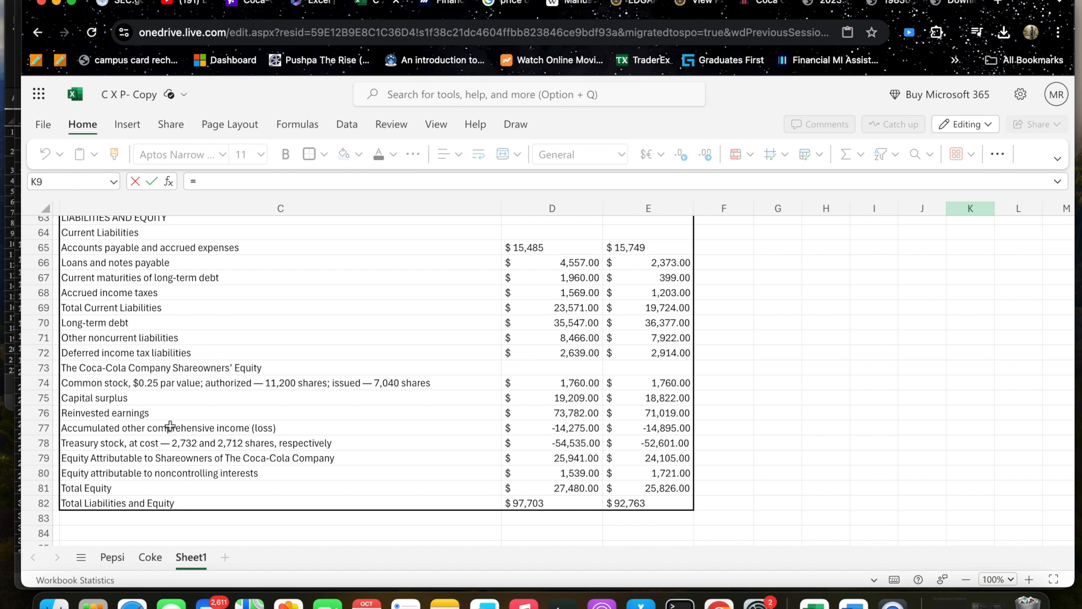
pyautogui.press('Escape')
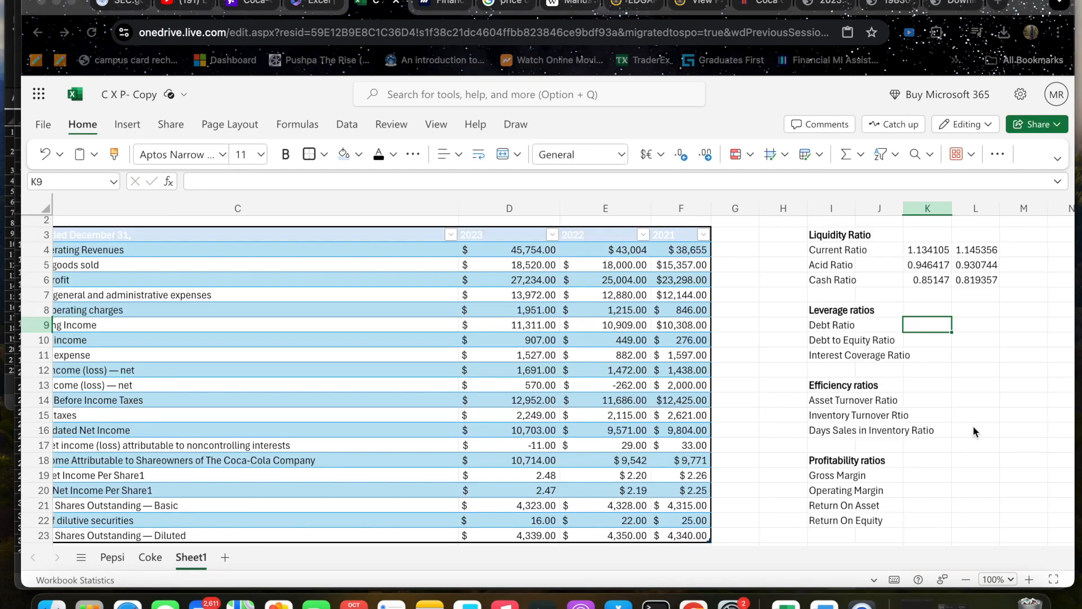
# - Calculate Coke's 2023 debt ratio in K9 as total liabilities in D73 divided by total assets in D62
pyautogui.write('=')
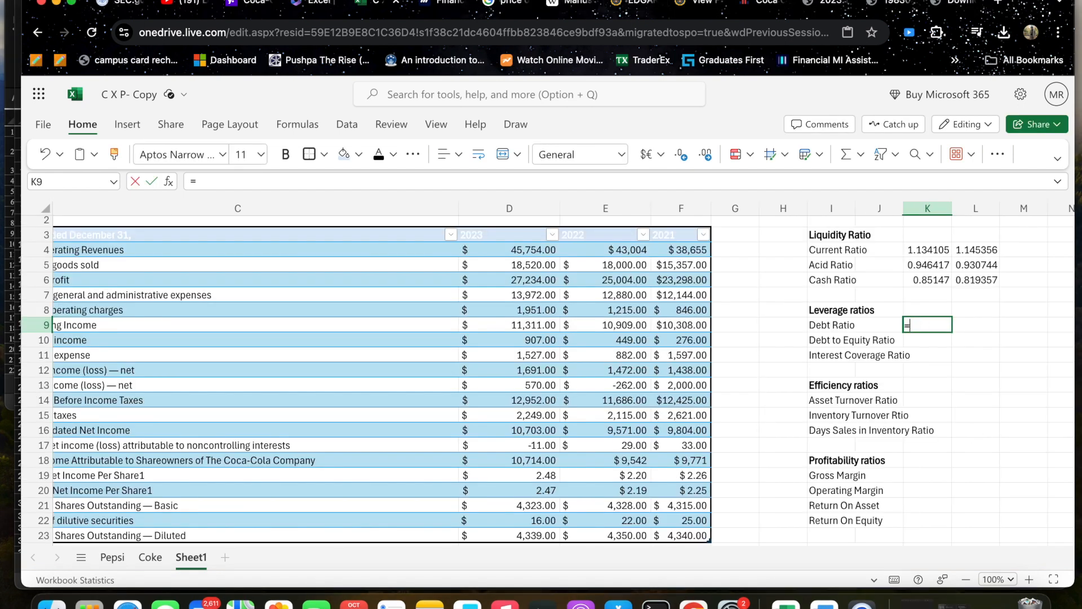
pyautogui.scroll(-10, 737, 406)
pyautogui.scroll(-10, 737, 406)
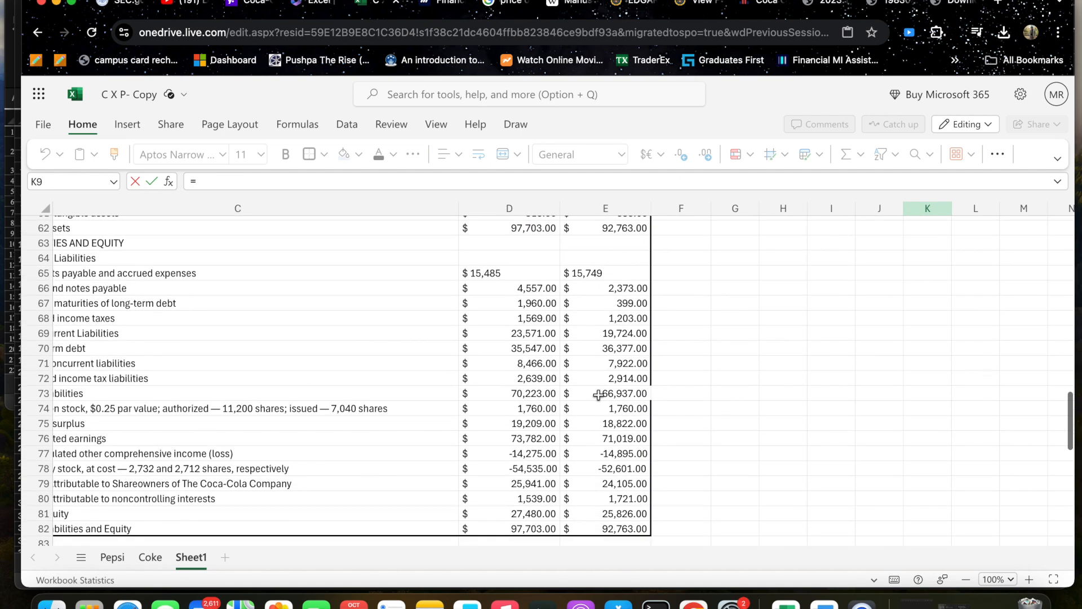
pyautogui.click(530, 394)
pyautogui.write('/')
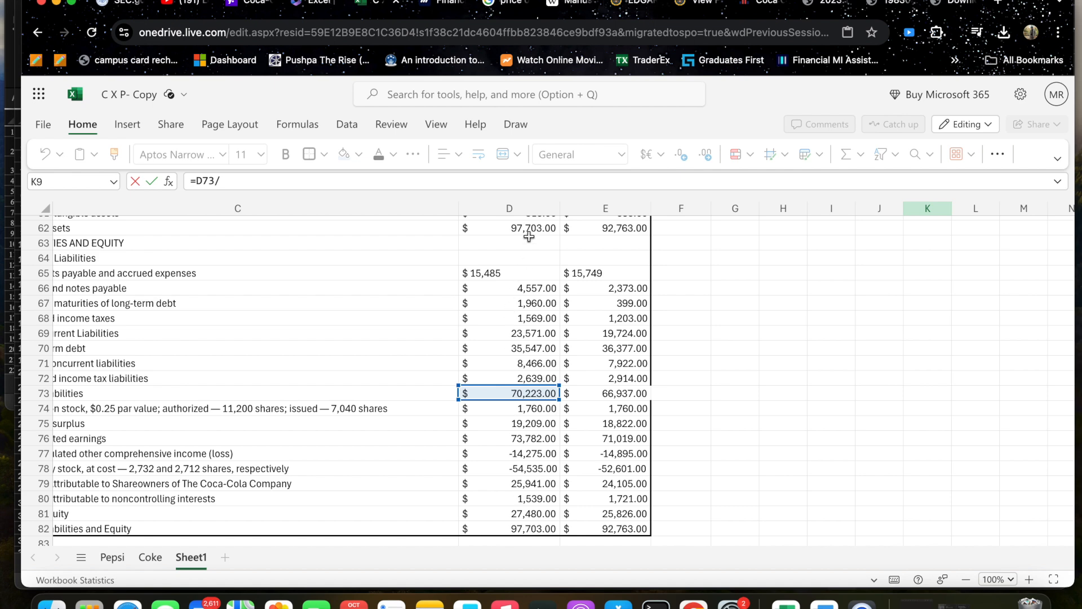
pyautogui.hscroll(-2, 564, 355)
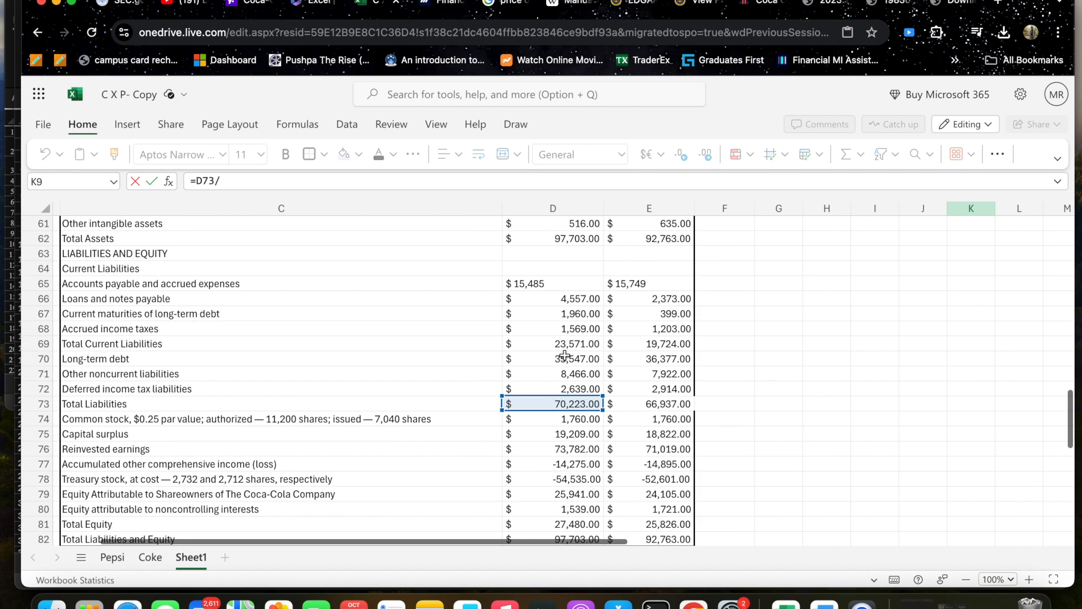
pyautogui.click(565, 238)
pyautogui.press('Return')
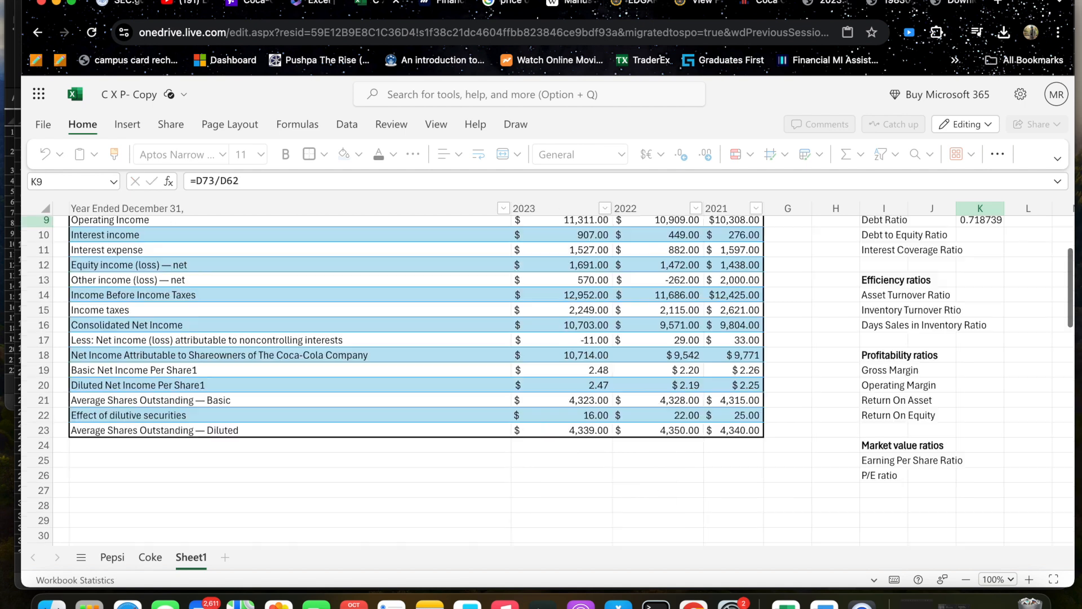
# - Fill the debt ratio formula from K9 across to L9 for 2022
pyautogui.scroll(2, 875, 302)
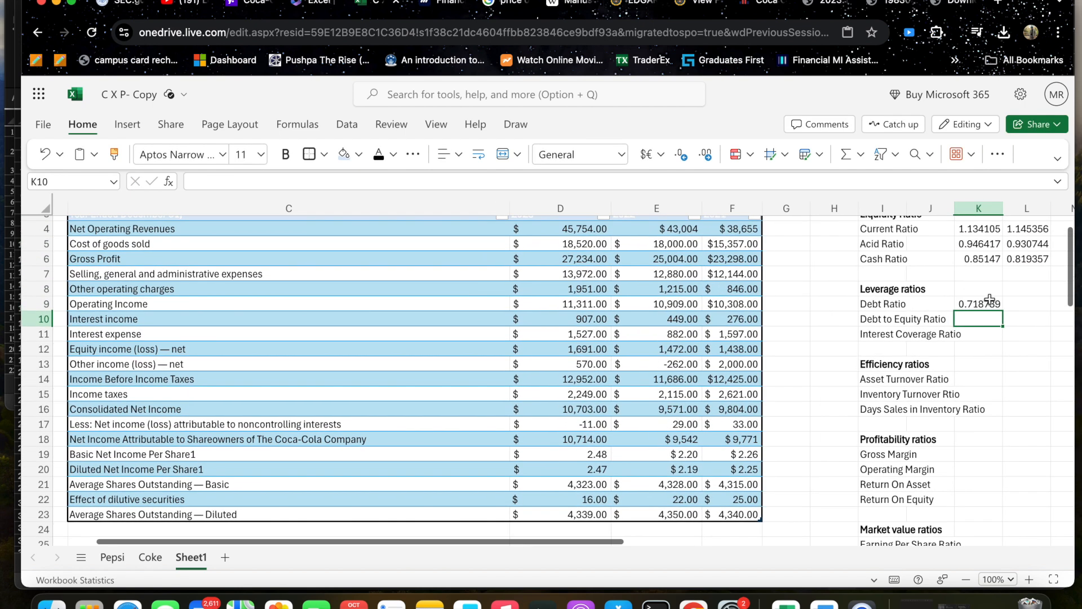
pyautogui.click(990, 299)
pyautogui.moveTo(1018, 304); pyautogui.dragTo(1038, 324)
pyautogui.click(994, 305)
# - Start the 2023 debt to equity ratio formula in K10 and look for the balance sheet figures it needs
pyautogui.click(975, 318)
pyautogui.write('=')
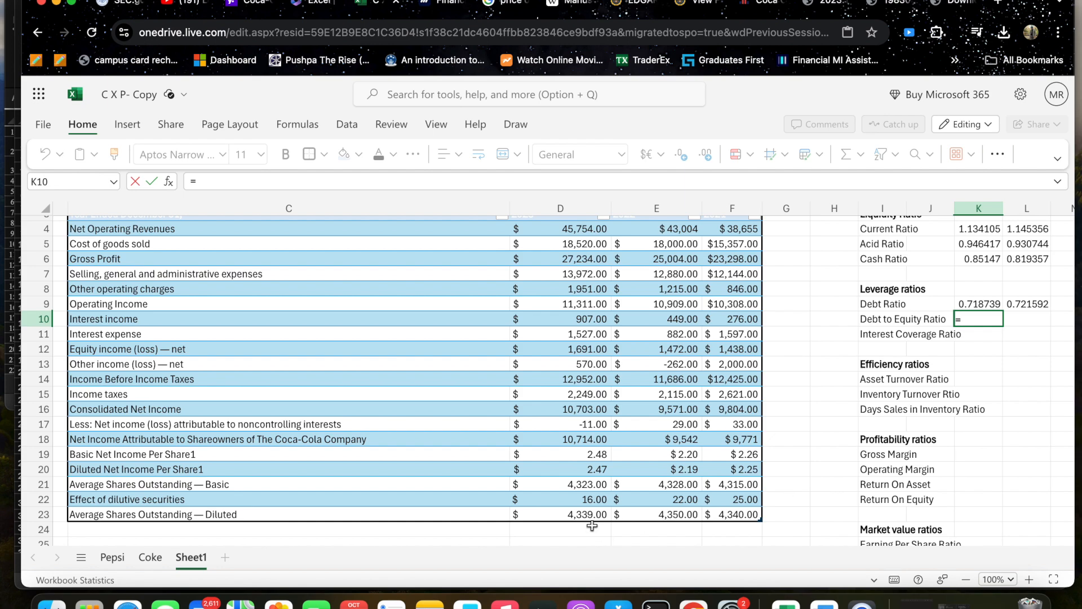
pyautogui.scroll(-5, 592, 523)
pyautogui.scroll(6, 592, 524)
pyautogui.scroll(-3, 592, 525)
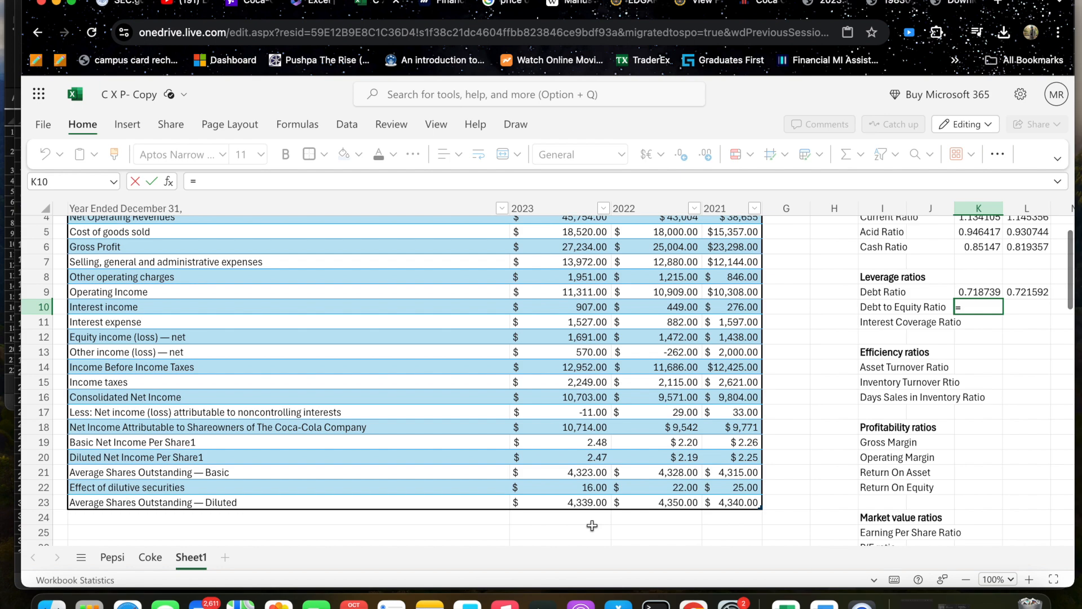
# - Calculate the 2023 Debt to Equity Ratio in K10 by dividing Total Liabilities (D73) by Total Equity (D81)
pyautogui.scroll(1, 592, 525)
pyautogui.scroll(1, 592, 525)
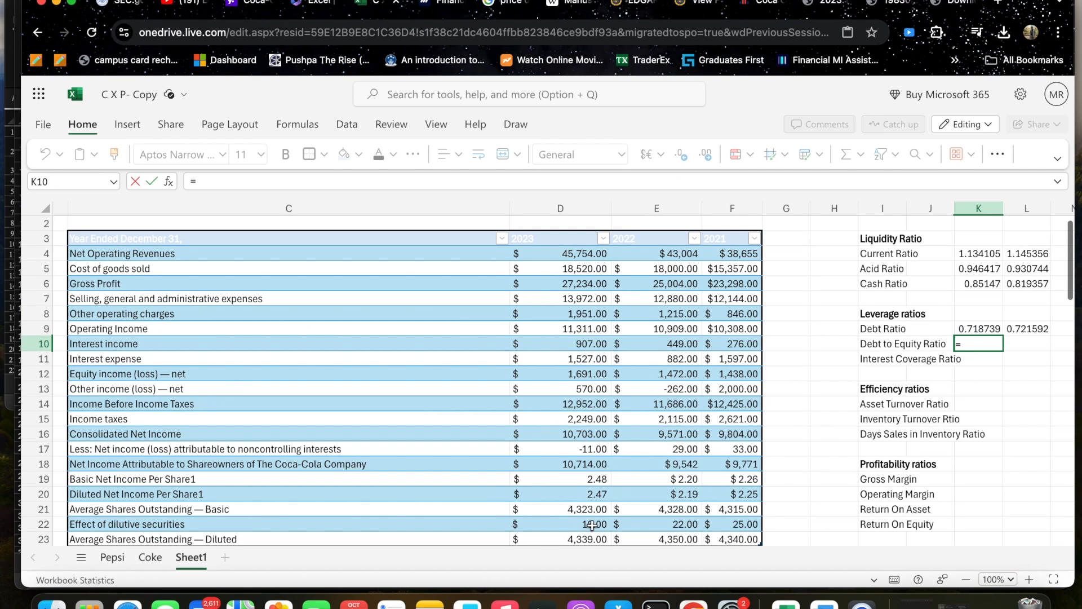
pyautogui.scroll(-15, 592, 525)
pyautogui.scroll(-5, 591, 525)
pyautogui.scroll(3, 592, 526)
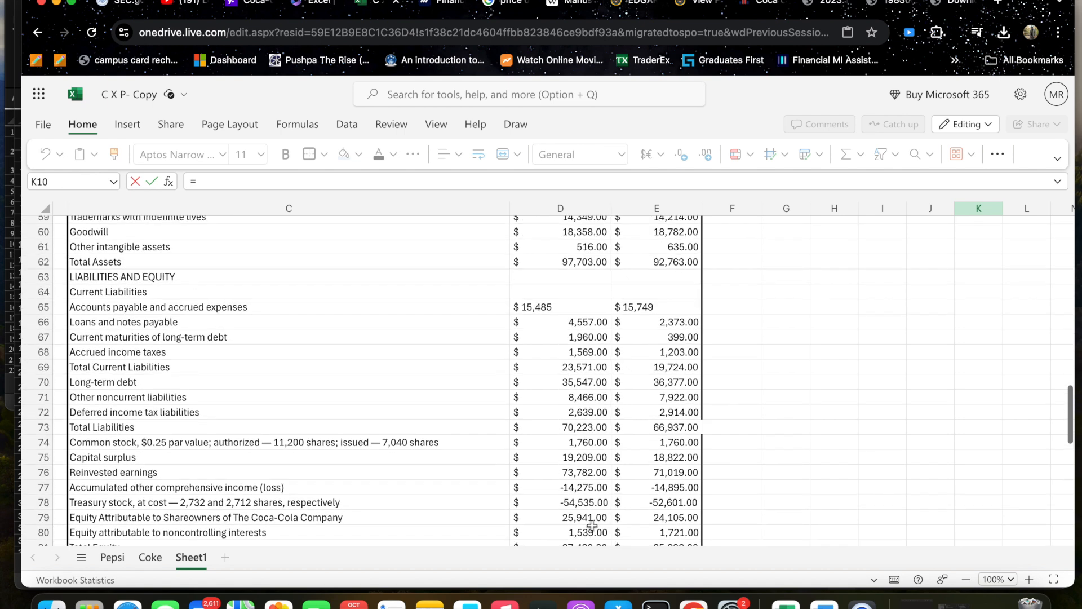
pyautogui.scroll(-2, 592, 525)
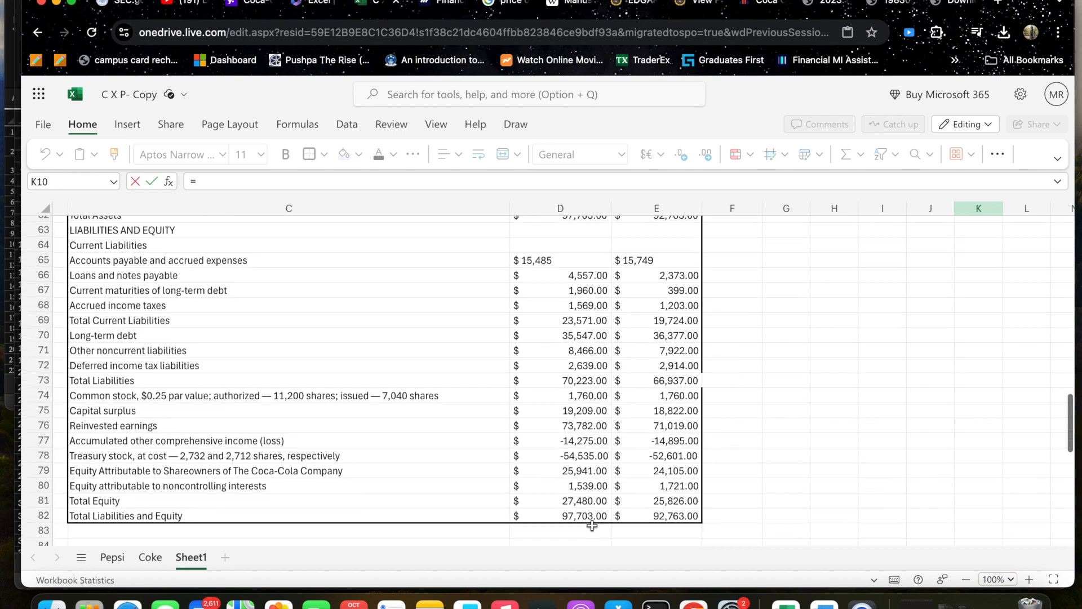
pyautogui.click(573, 381)
pyautogui.write('/')
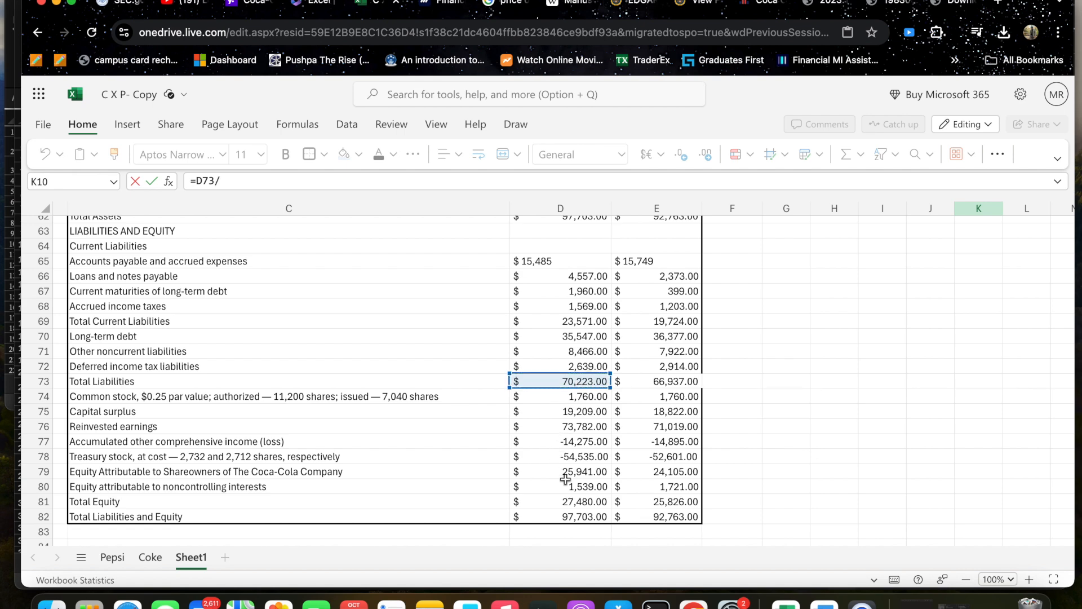
pyautogui.click(577, 501)
pyautogui.press('Return')
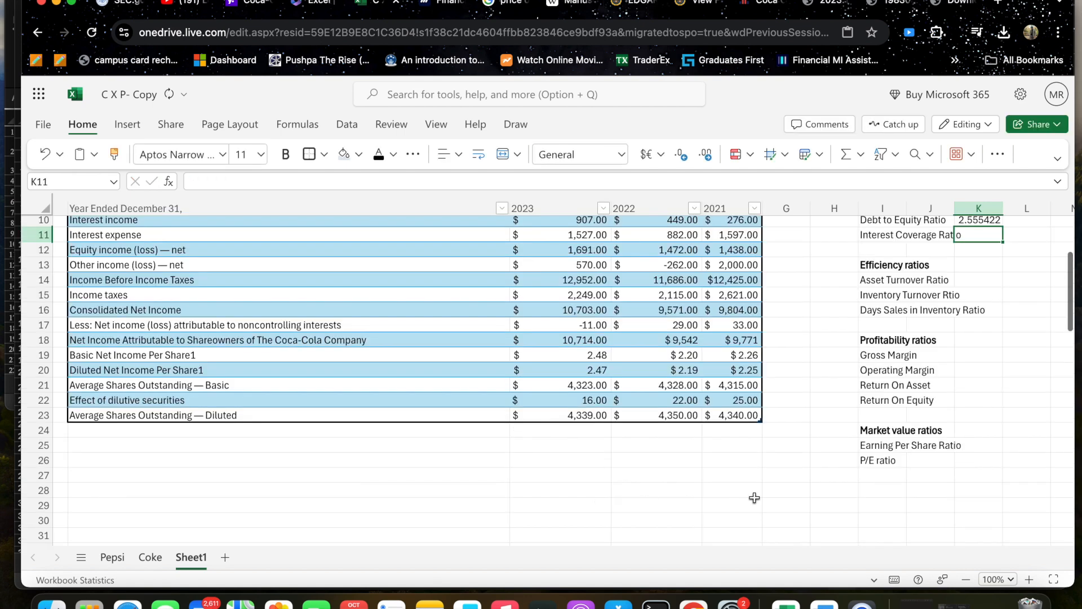
# - Copy the Debt to Equity Ratio formula from K10 into L10 for 2022
pyautogui.scroll(2, 755, 499)
pyautogui.click(978, 286)
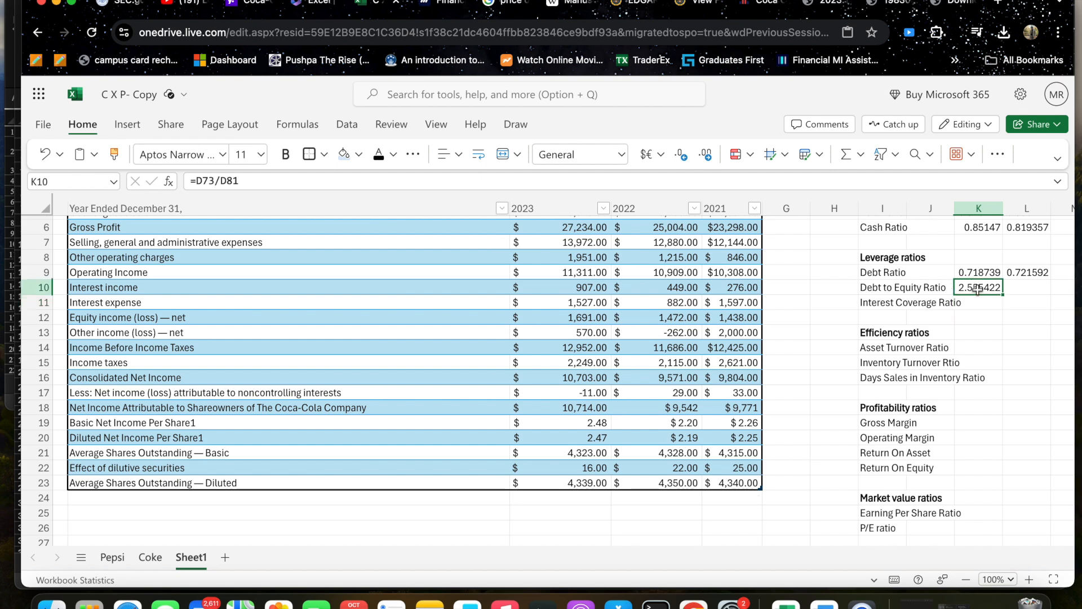
pyautogui.moveTo(1002, 295); pyautogui.dragTo(1029, 295)
# - Calculate the 2023 Interest Coverage Ratio in K11 as Operating Income divided by Interest expense, and copy the formula to L11 for 2022
pyautogui.click(977, 303)
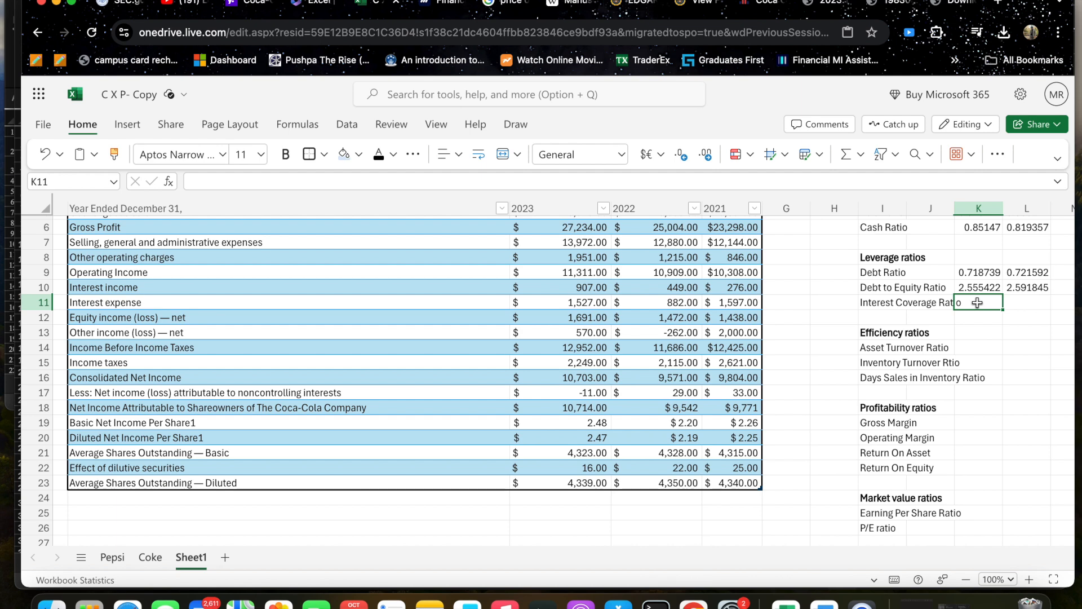
pyautogui.write('=')
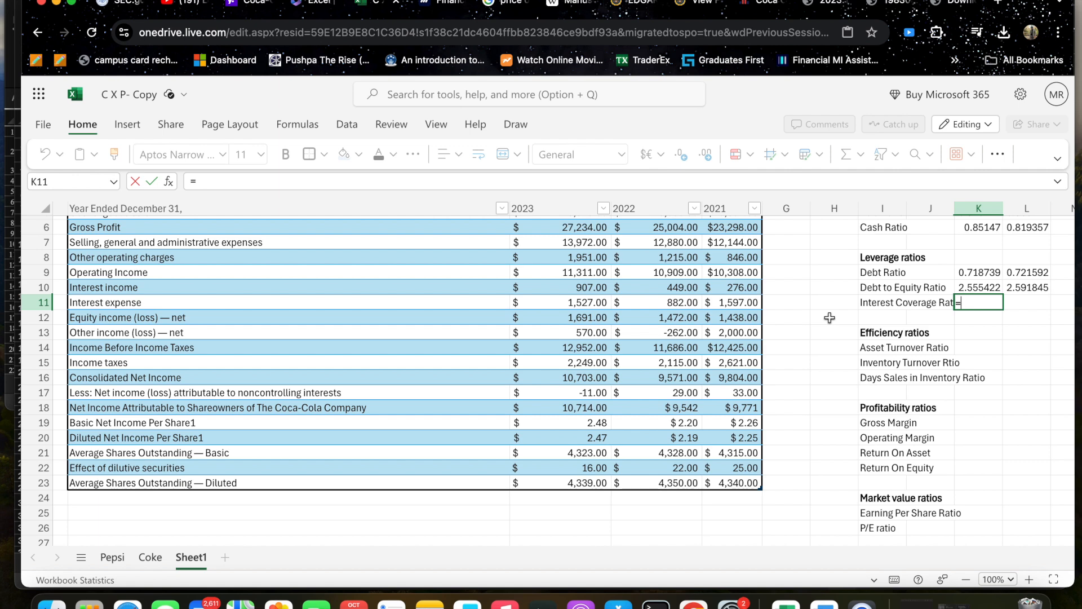
pyautogui.scroll(3, 829, 318)
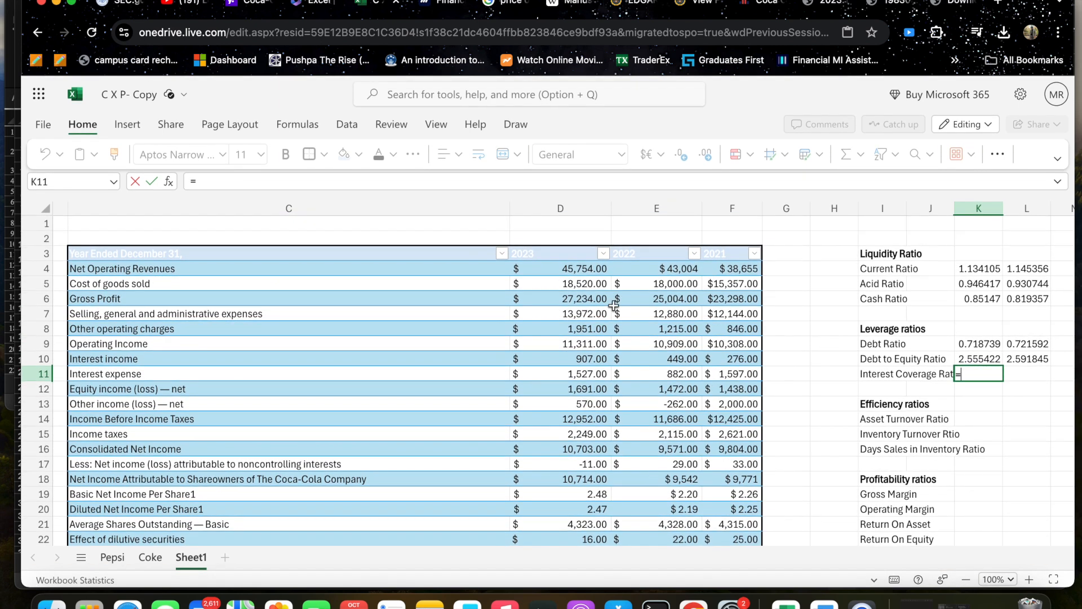
pyautogui.click(584, 343)
pyautogui.write('/')
pyautogui.scroll(-15, 620, 404)
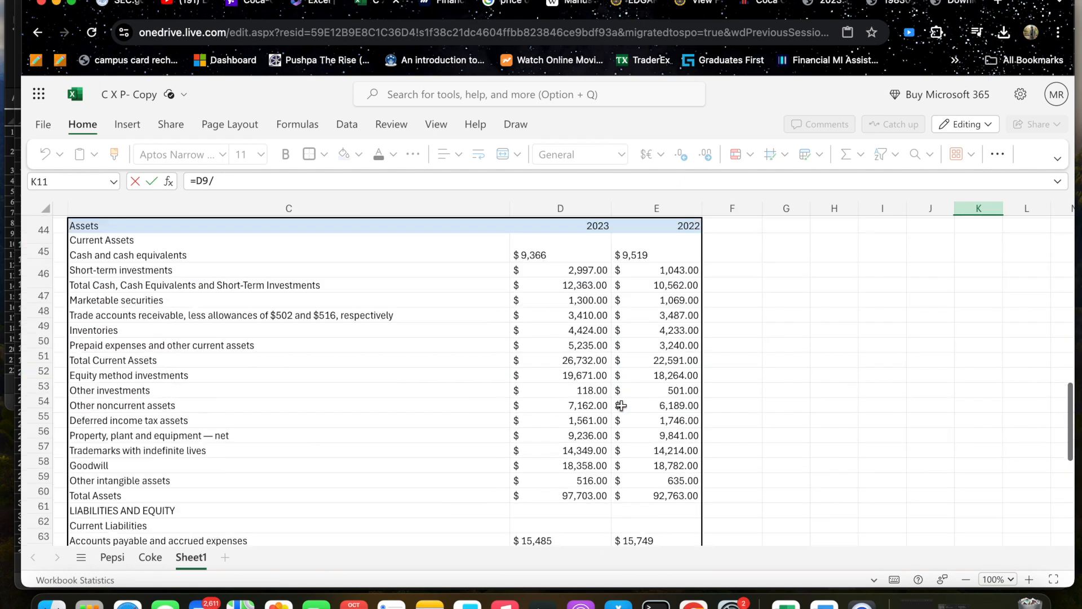
pyautogui.scroll(14, 620, 404)
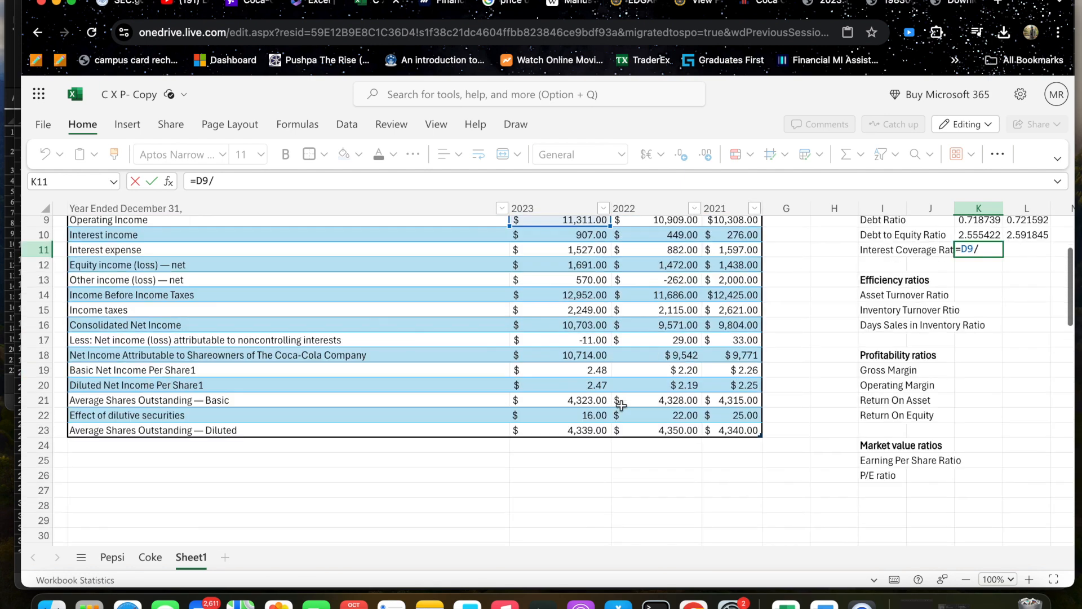
pyautogui.scroll(1, 621, 406)
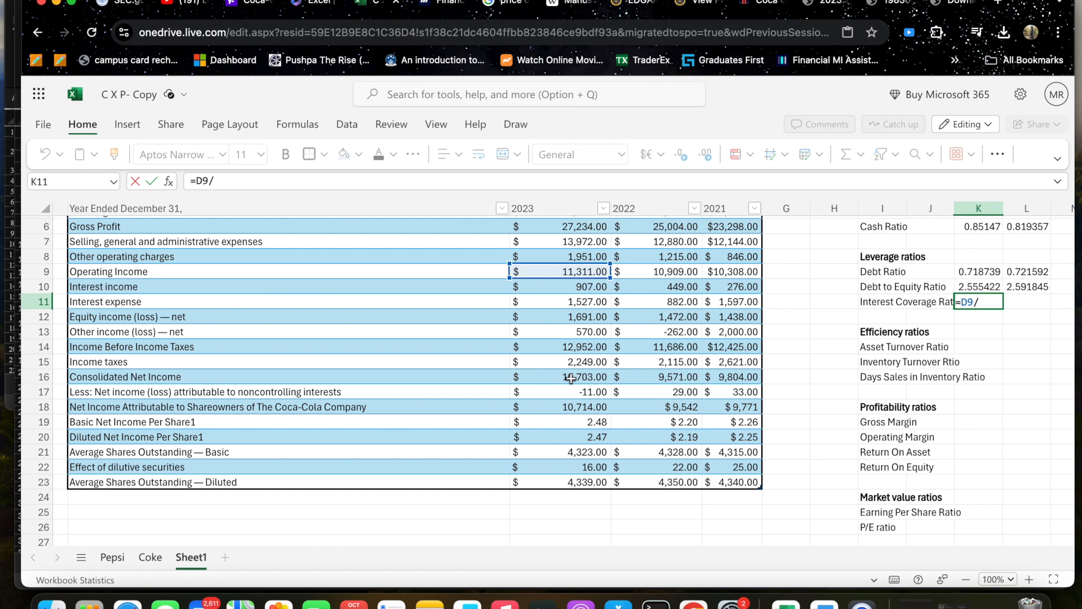
pyautogui.scroll(1, 571, 376)
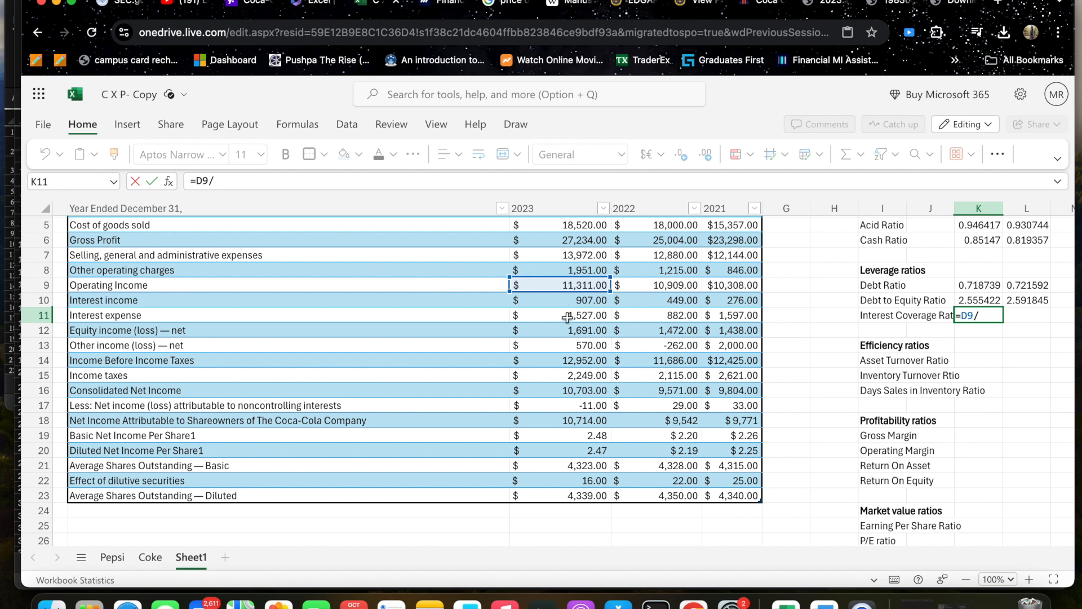
pyautogui.click(566, 317)
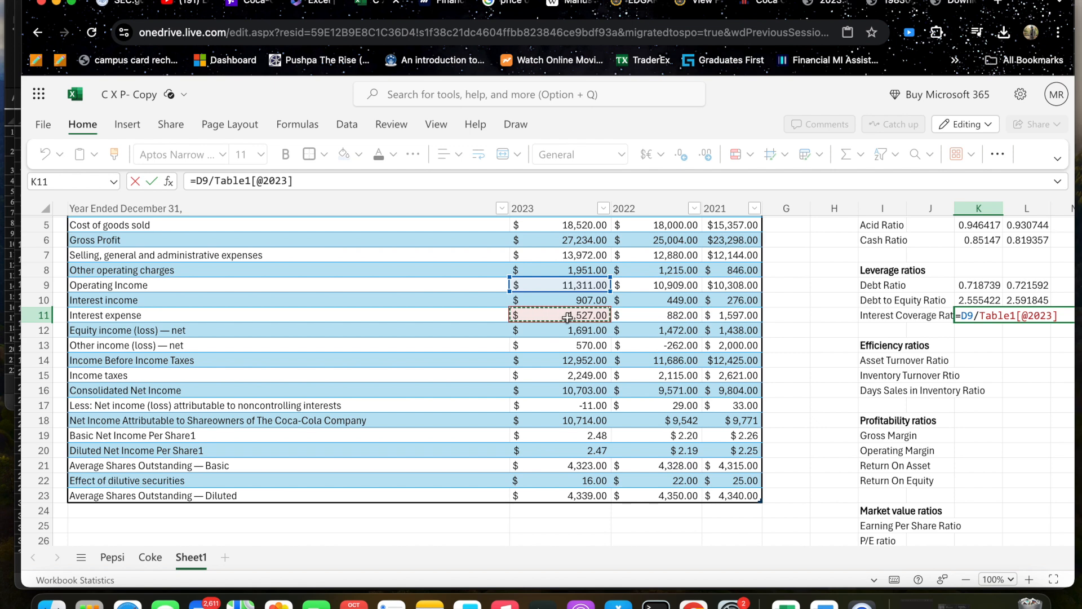
pyautogui.press('Return')
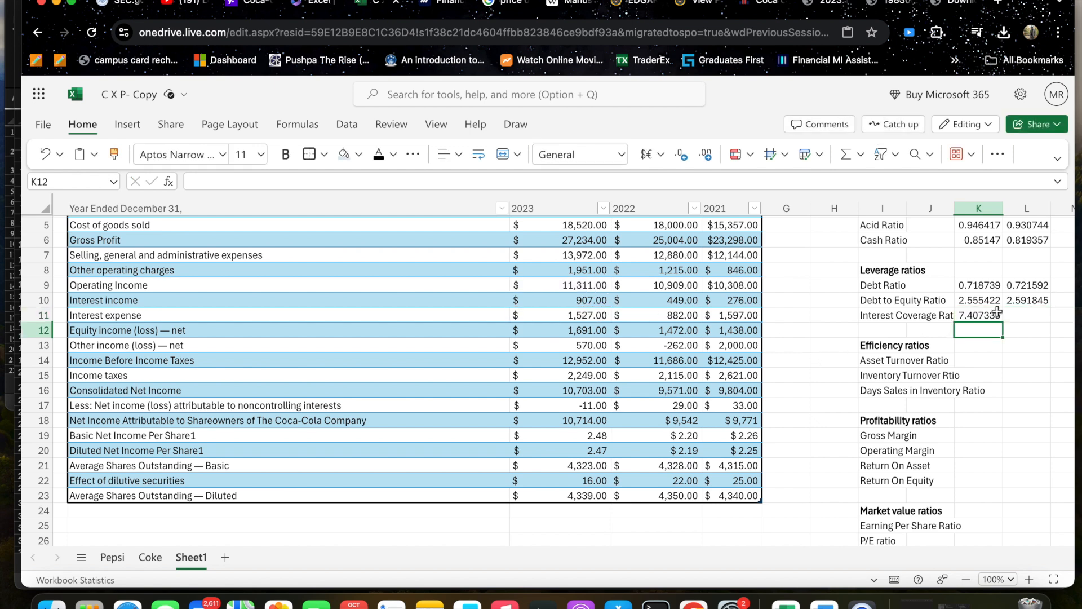
pyautogui.click(985, 312)
pyautogui.moveTo(1003, 322); pyautogui.dragTo(1025, 318)
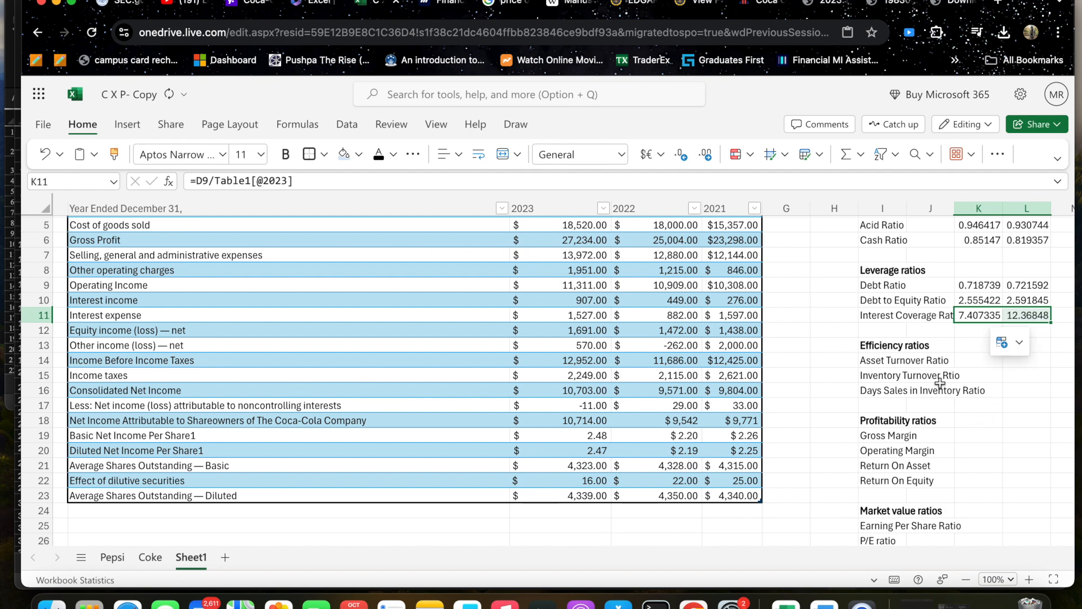
# - Calculate the 2023 Asset Turnover Ratio in K14 from Net Operating Revenues and both years' Total Assets with =D4/SUM(D62:E62)*2
pyautogui.click(974, 360)
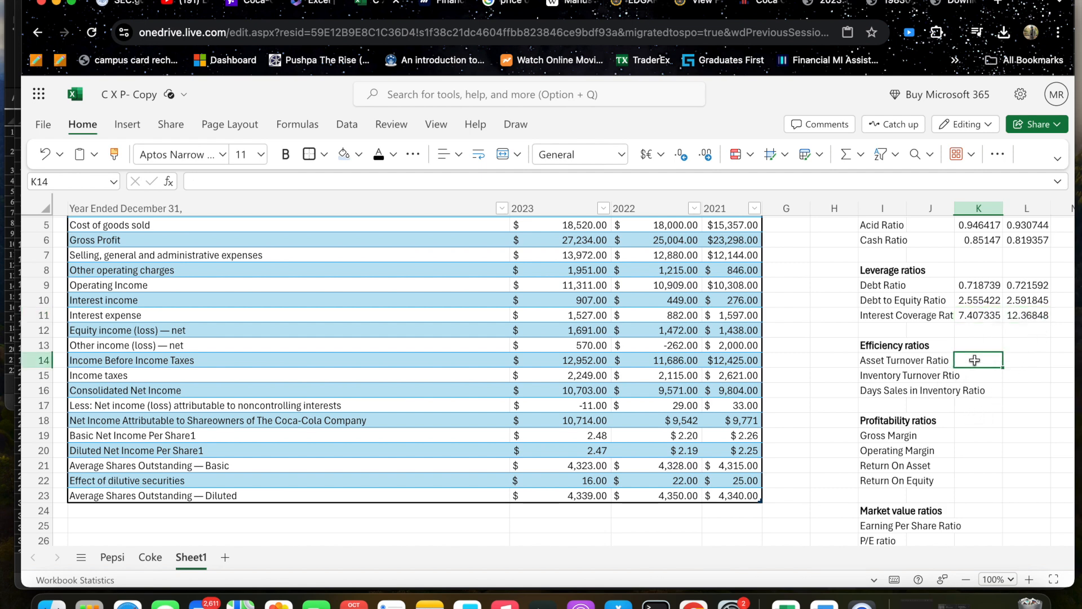
pyautogui.write('=')
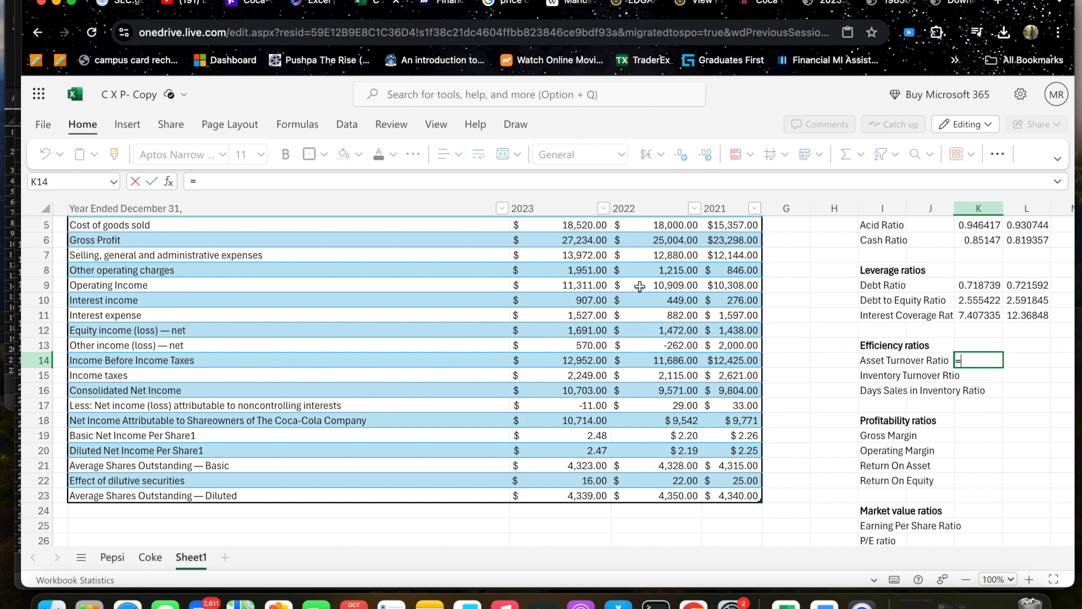
pyautogui.scroll(2, 598, 258)
pyautogui.click(588, 246)
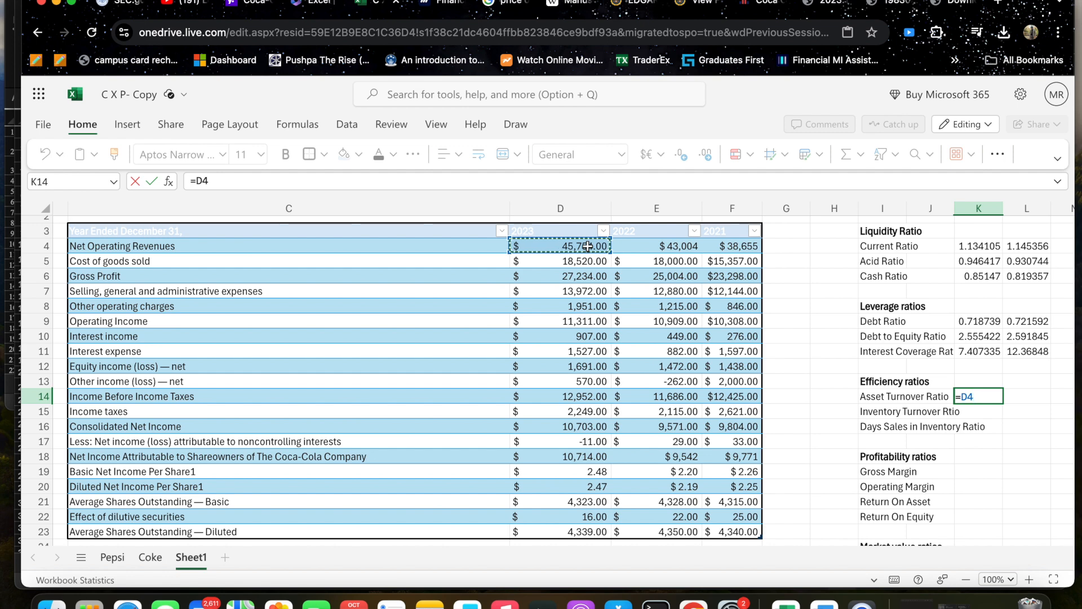
pyautogui.write('/sum')
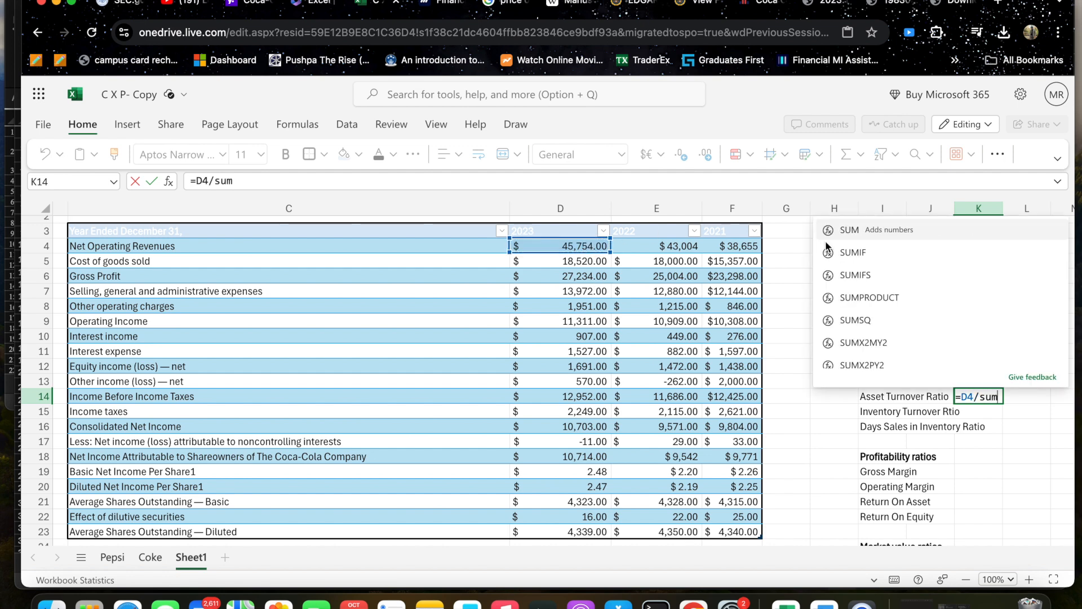
pyautogui.click(850, 234)
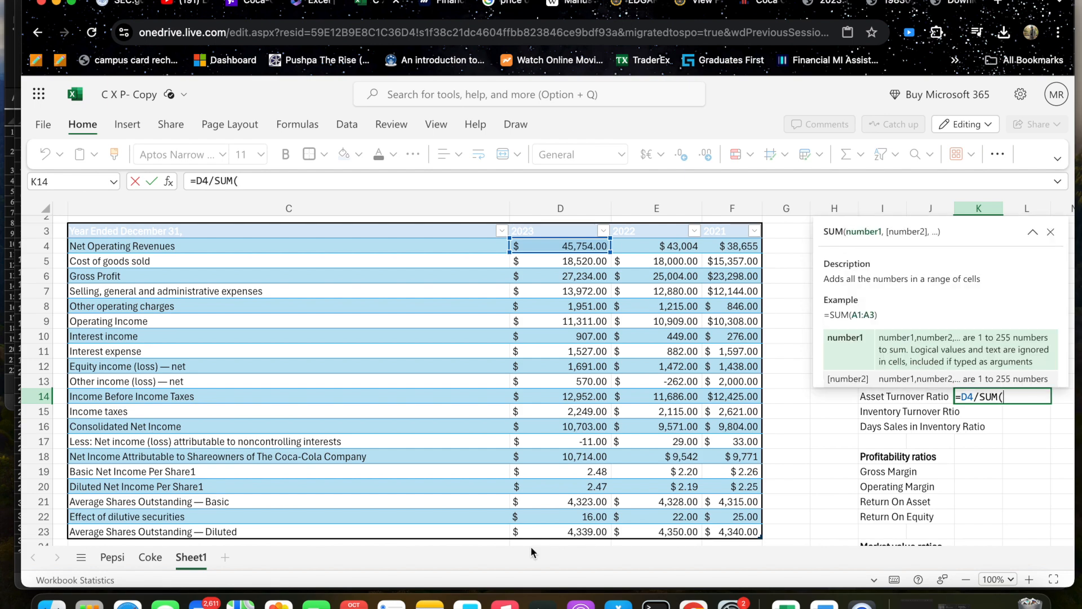
pyautogui.scroll(-15, 539, 473)
pyautogui.scroll(-2, 539, 474)
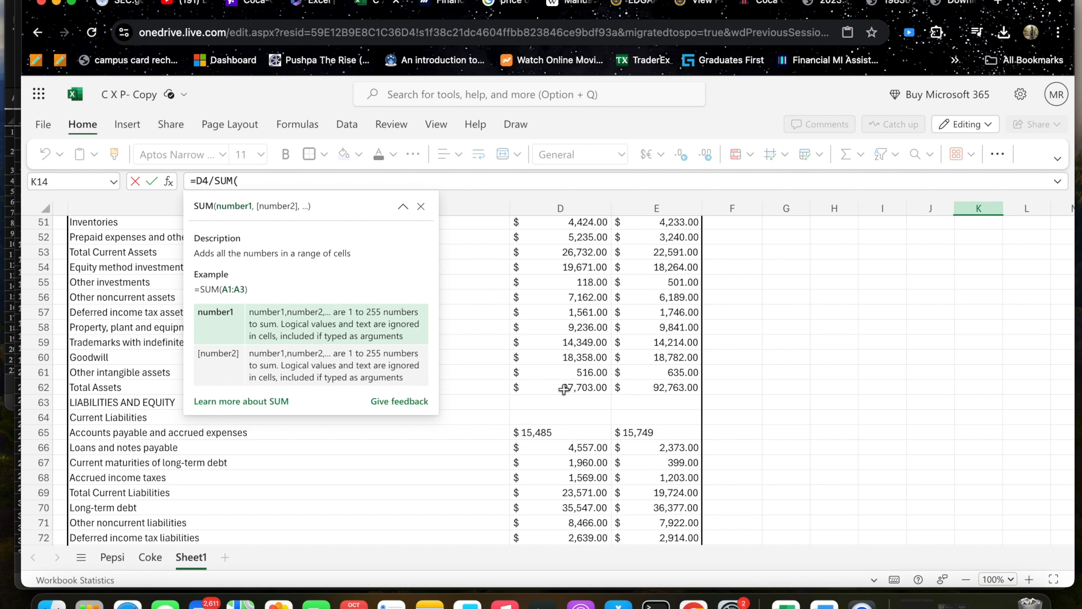
pyautogui.moveTo(563, 389); pyautogui.dragTo(641, 387)
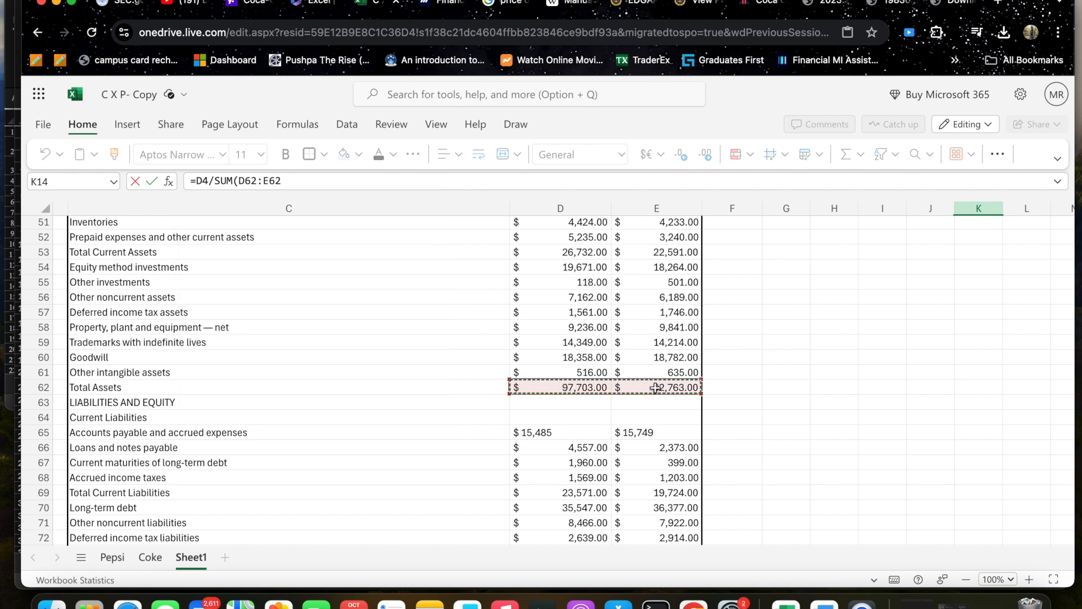
pyautogui.write(')*2')
pyautogui.press('Return')
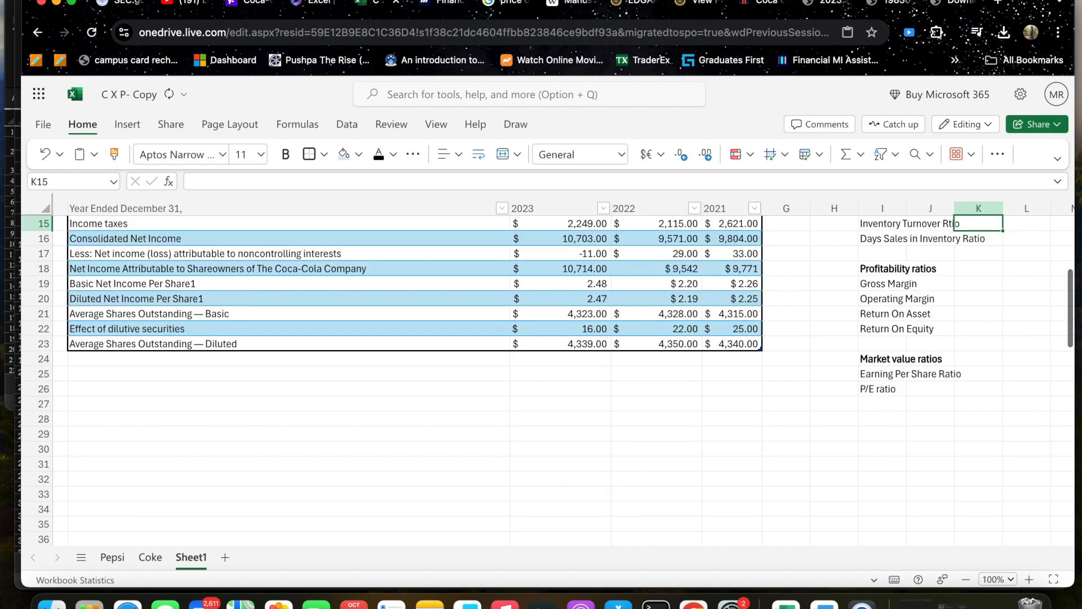
# - Copy the Asset Turnover Ratio formula from K14 into L14 for 2022
pyautogui.scroll(3, 794, 476)
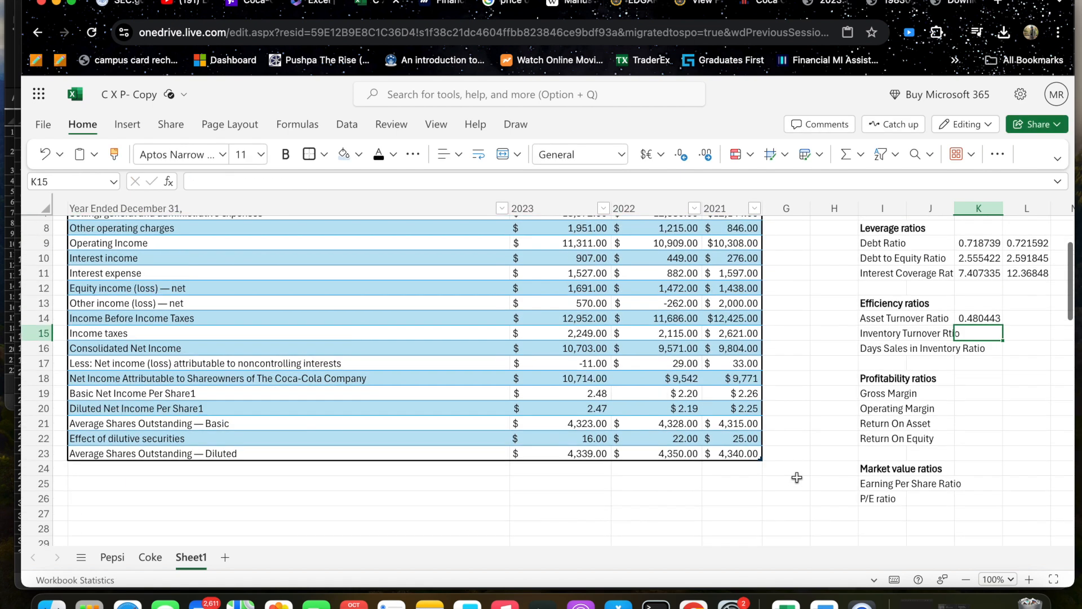
pyautogui.click(976, 319)
pyautogui.moveTo(1004, 323); pyautogui.dragTo(1032, 326)
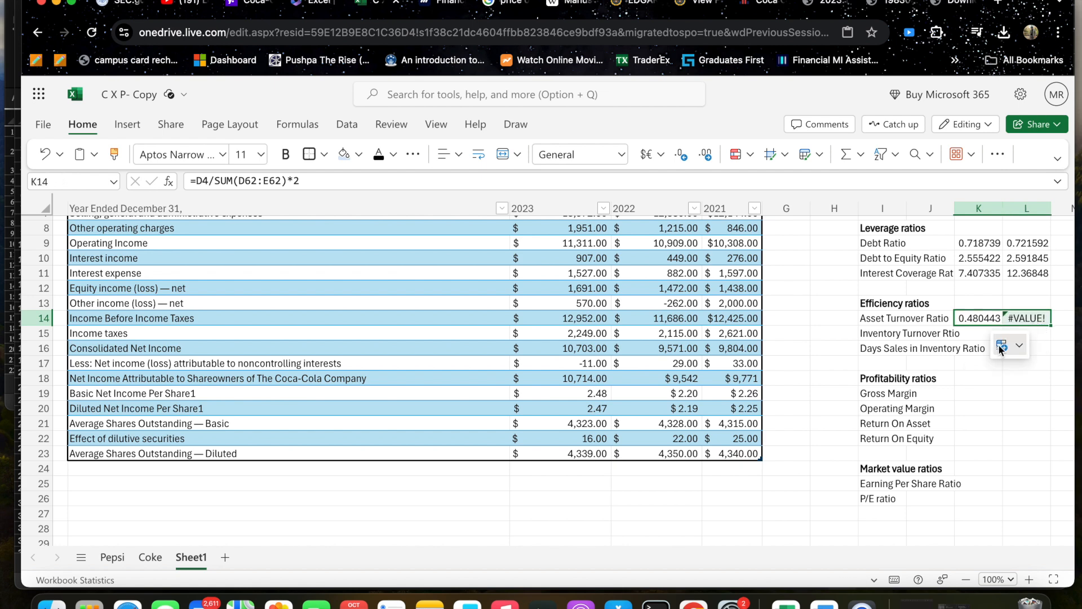
# - Correct the Total Assets range in the 2022 Asset Turnover formula so L14 reads =E4/SUM(D62:E62)*2
pyautogui.click(1023, 319)
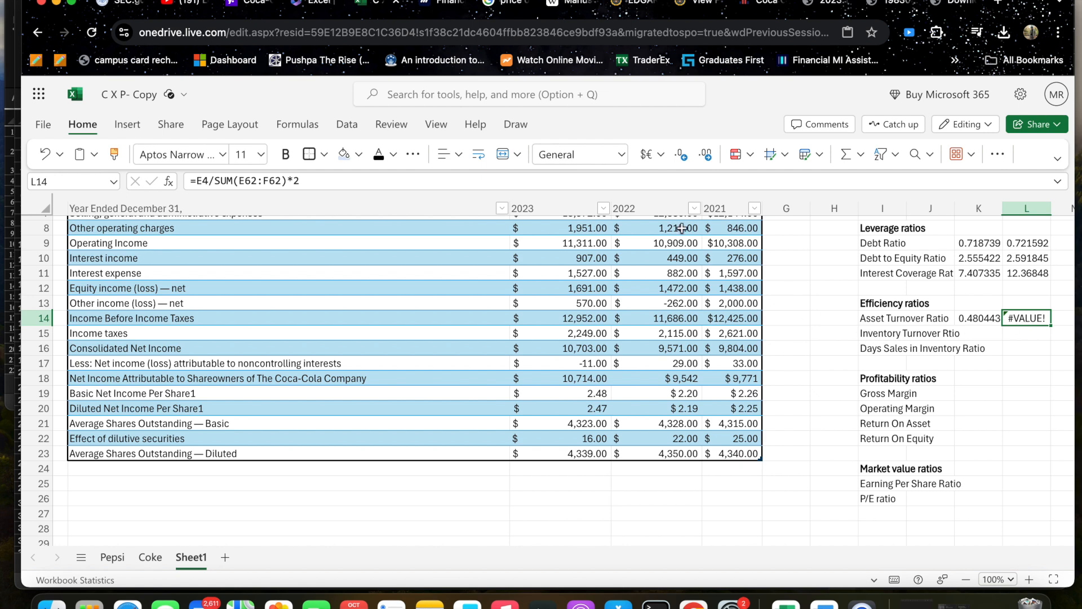
pyautogui.click(315, 181)
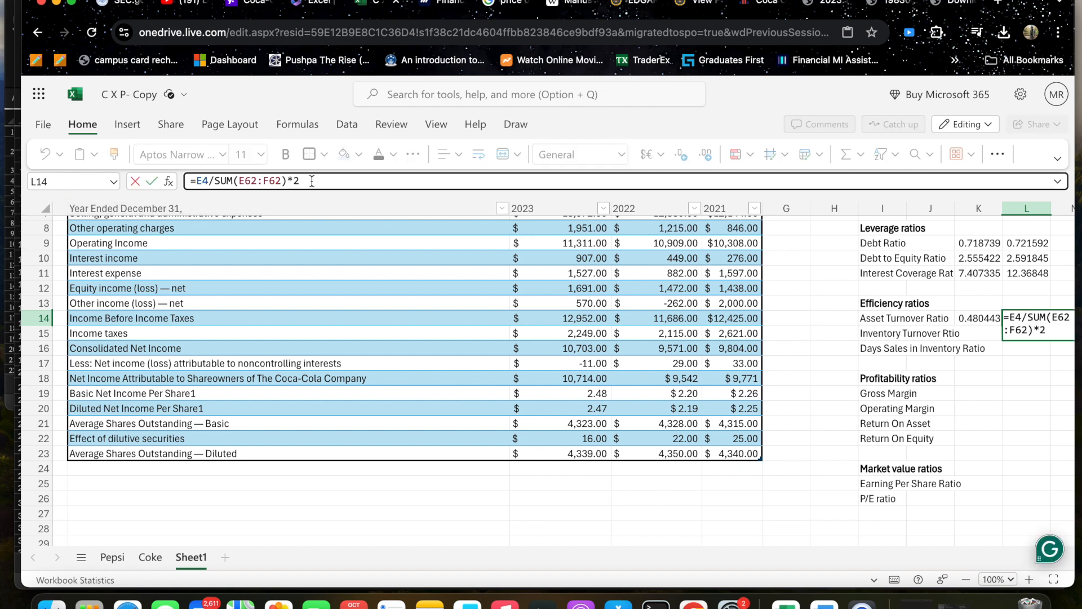
pyautogui.click(270, 181)
pyautogui.press('BackSpace')
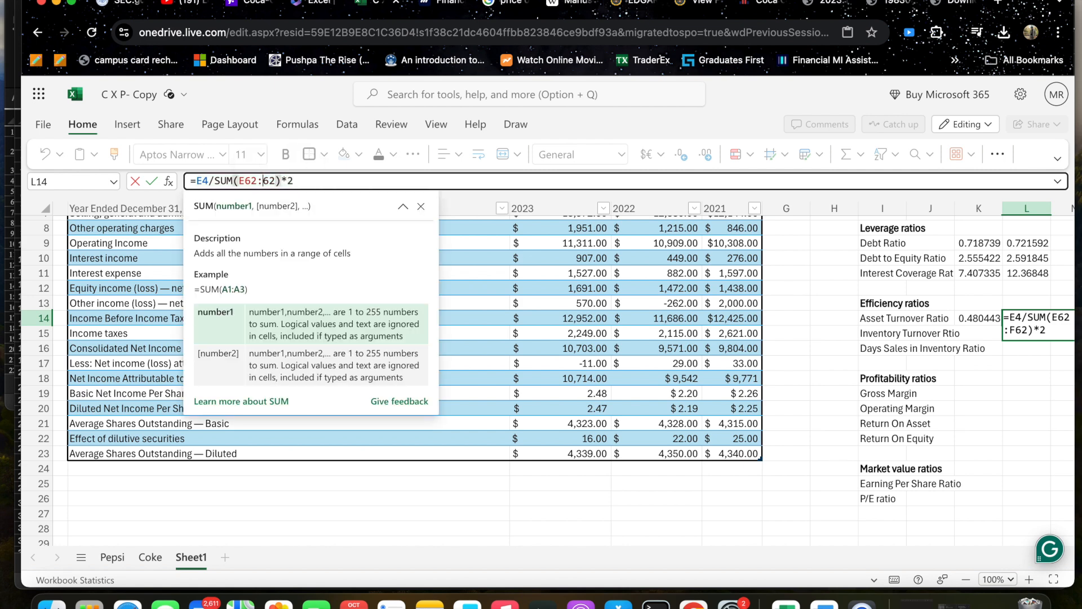
pyautogui.write('D')
pyautogui.press('Return')
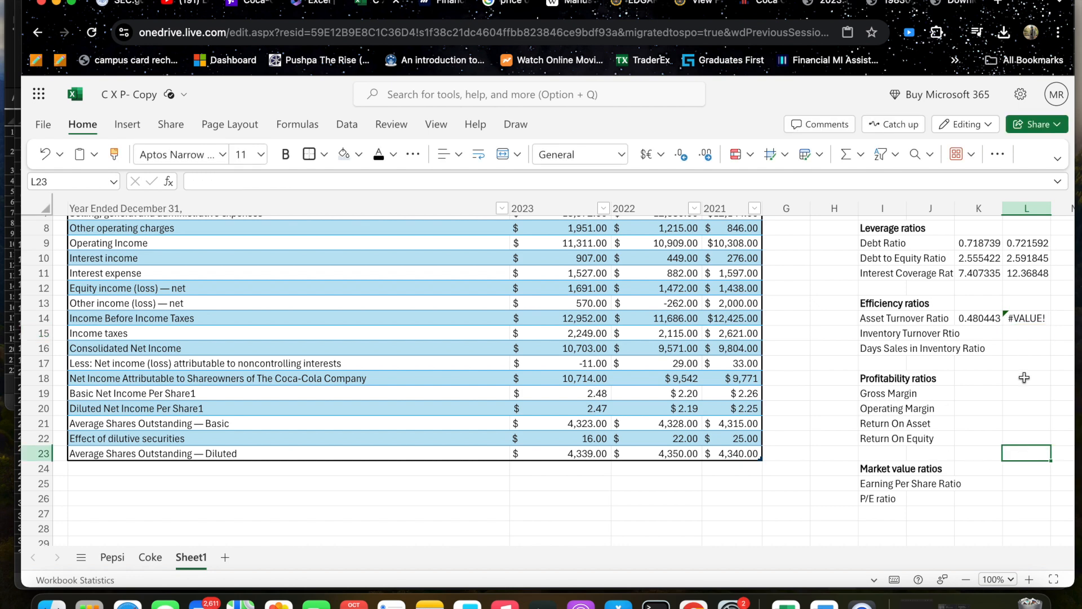
# - Compare the Asset Turnover formulas in L14 and K14 and check the error details on L14
pyautogui.click(1026, 317)
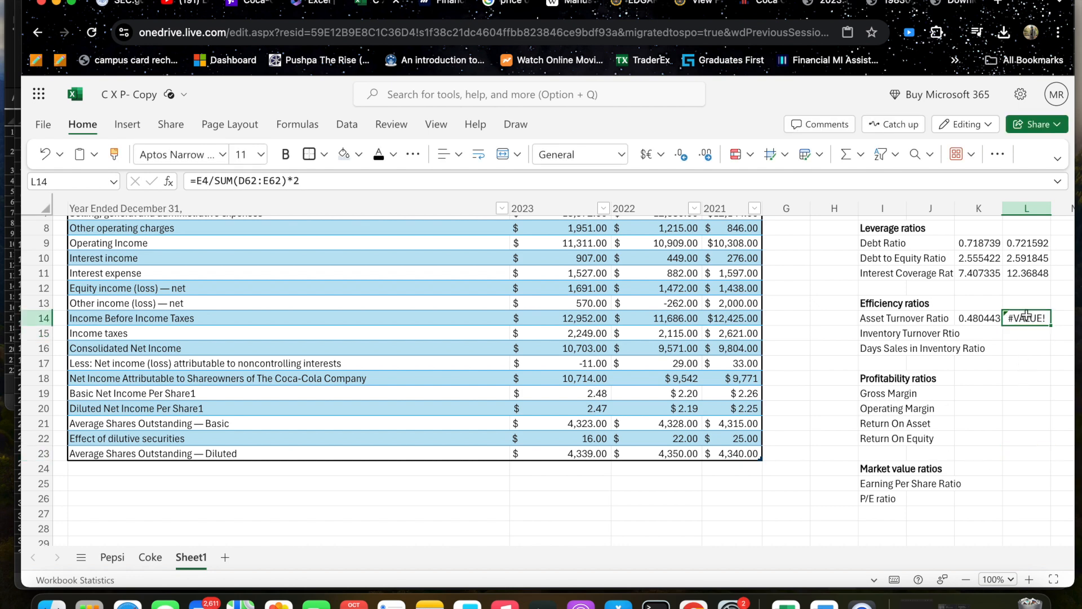
pyautogui.click(312, 180)
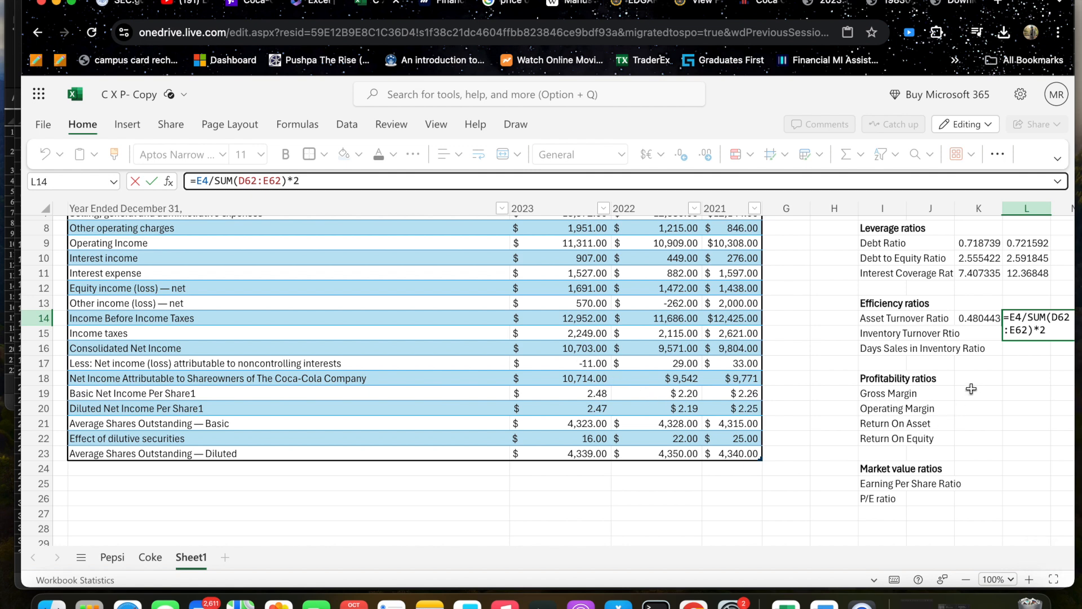
pyautogui.press('Return')
pyautogui.click(979, 313)
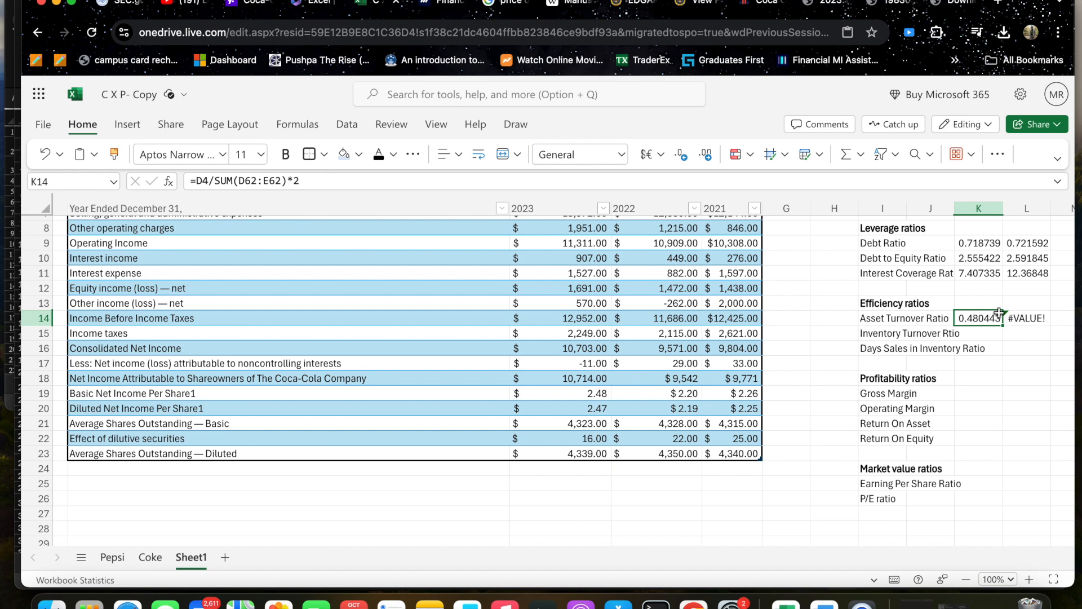
pyautogui.click(1019, 320)
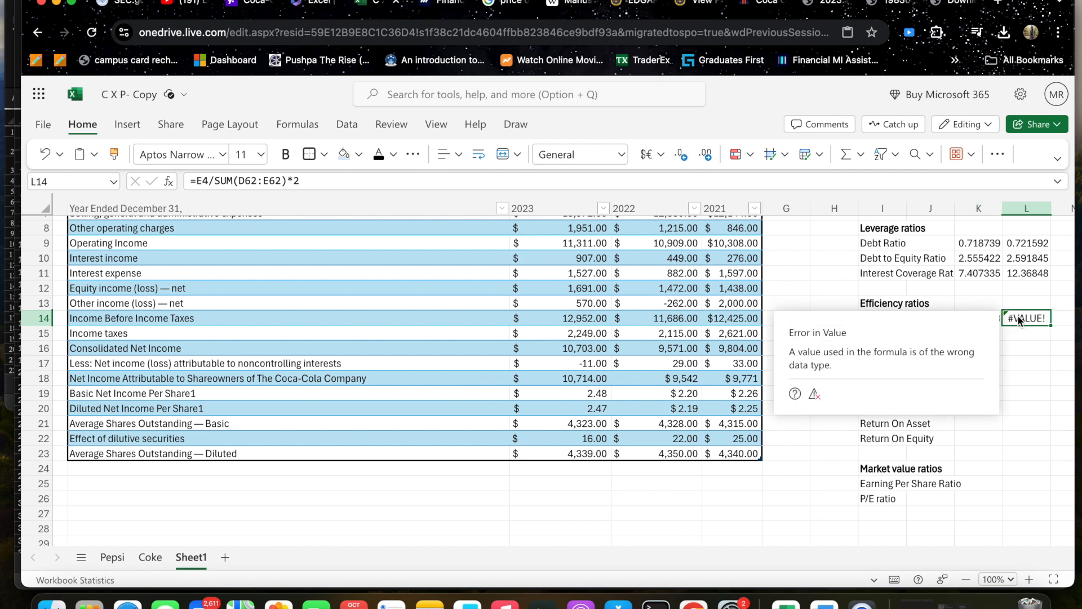
pyautogui.click(989, 287)
pyautogui.click(985, 318)
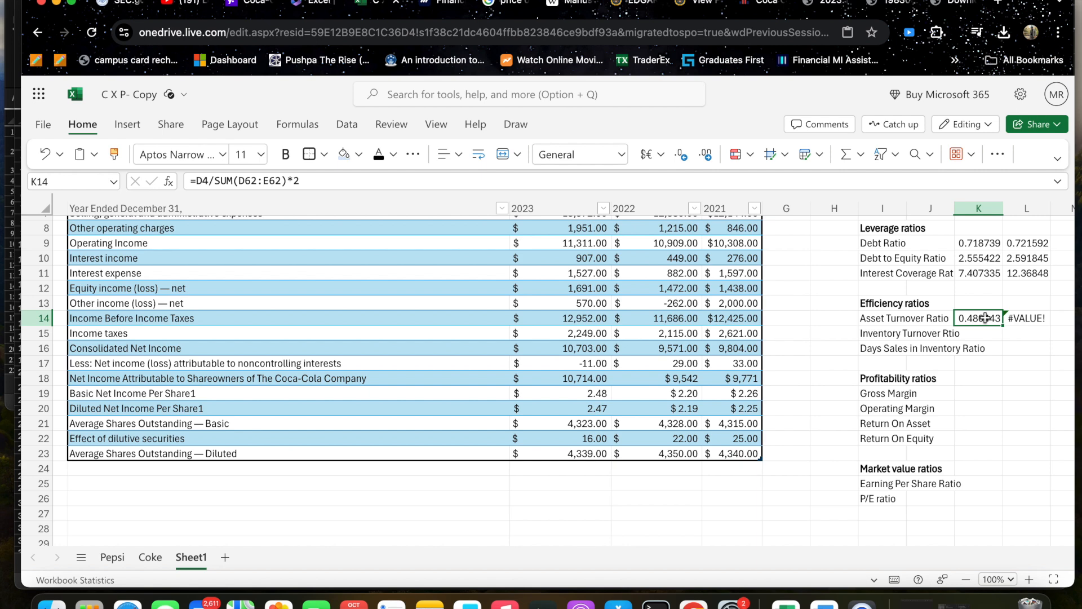
# - Recheck the 2022 Asset Turnover formula in L14 against the 2023 formula in K14
pyautogui.click(1015, 320)
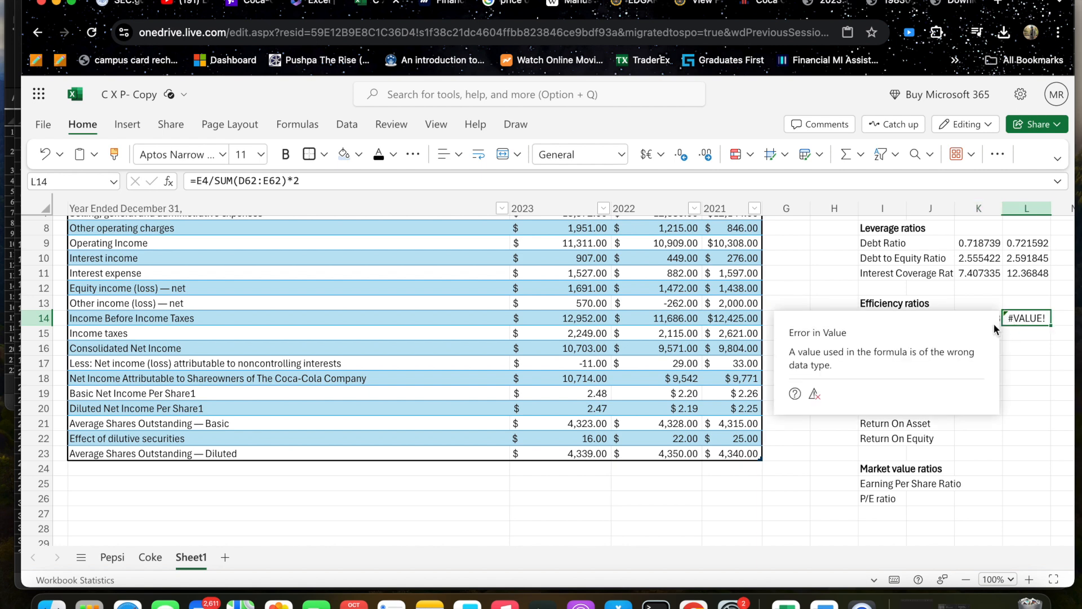
pyautogui.click(982, 289)
pyautogui.click(978, 318)
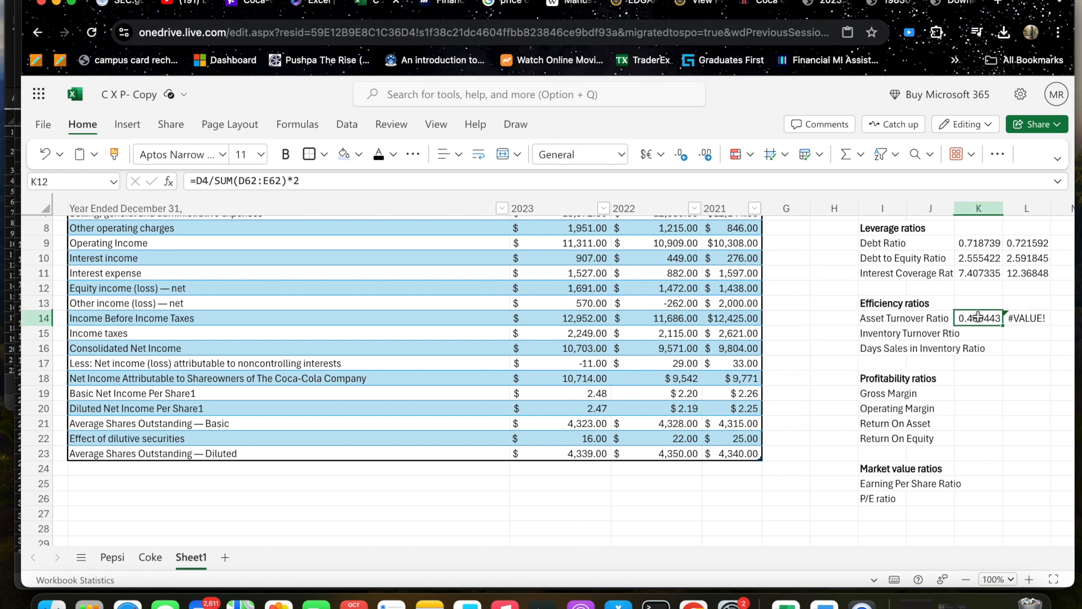
pyautogui.click(1006, 316)
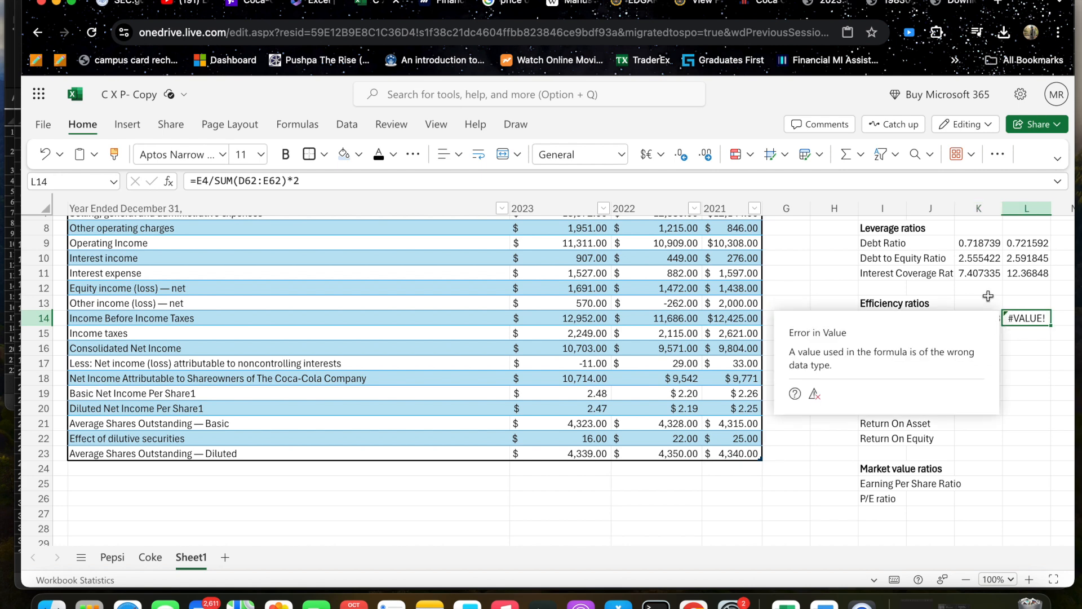
pyautogui.click(985, 297)
pyautogui.click(974, 318)
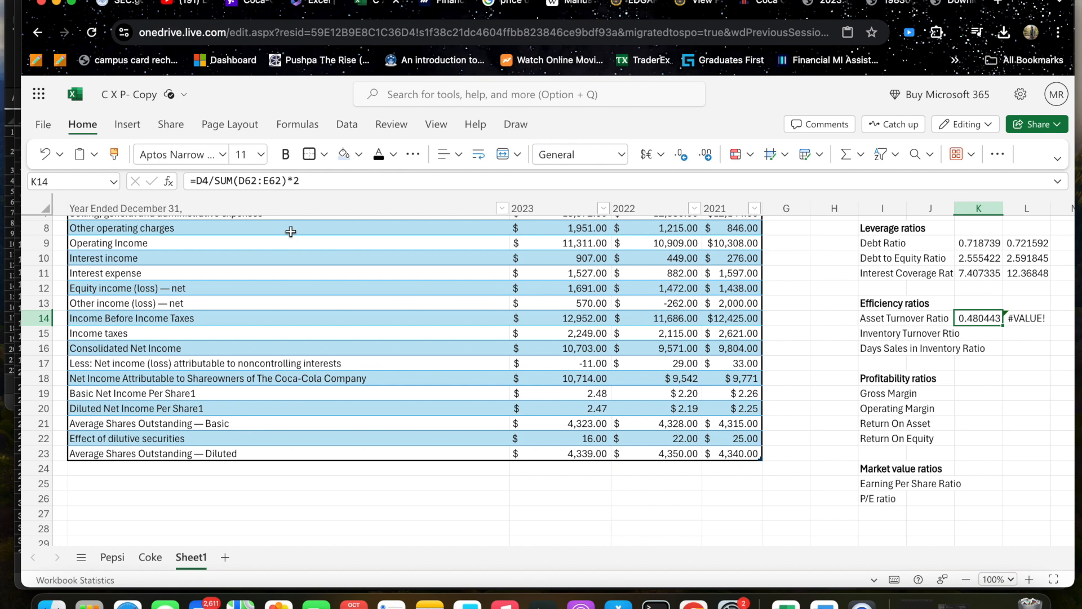
# - Make the Total Assets range in K14 absolute so the 2023 Asset Turnover formula reads =D4/SUM($D$62:$E$62)*2
pyautogui.doubleClick(247, 180)
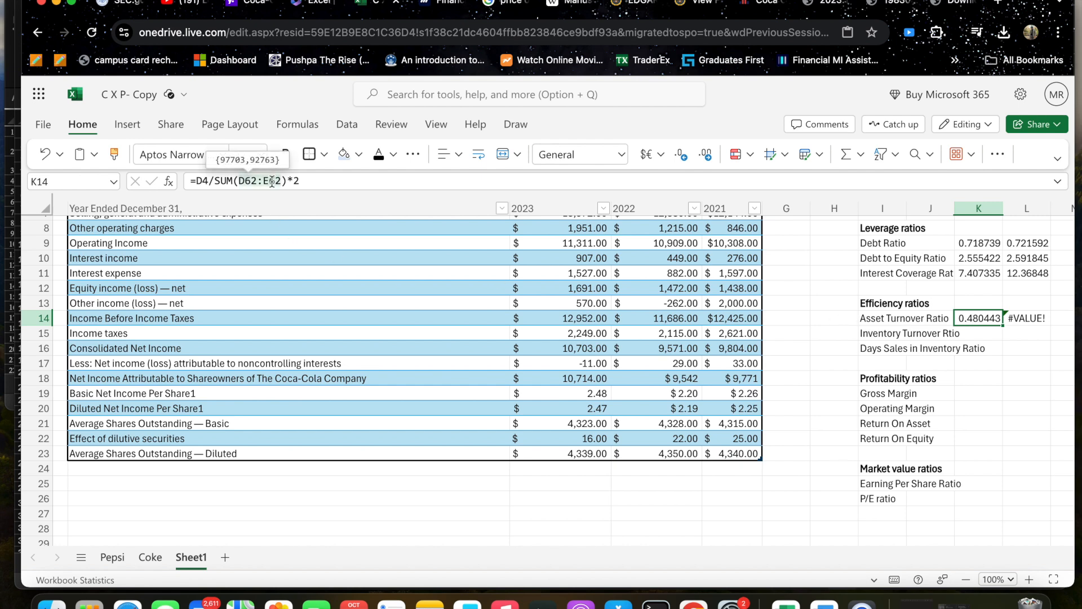
pyautogui.click(269, 181)
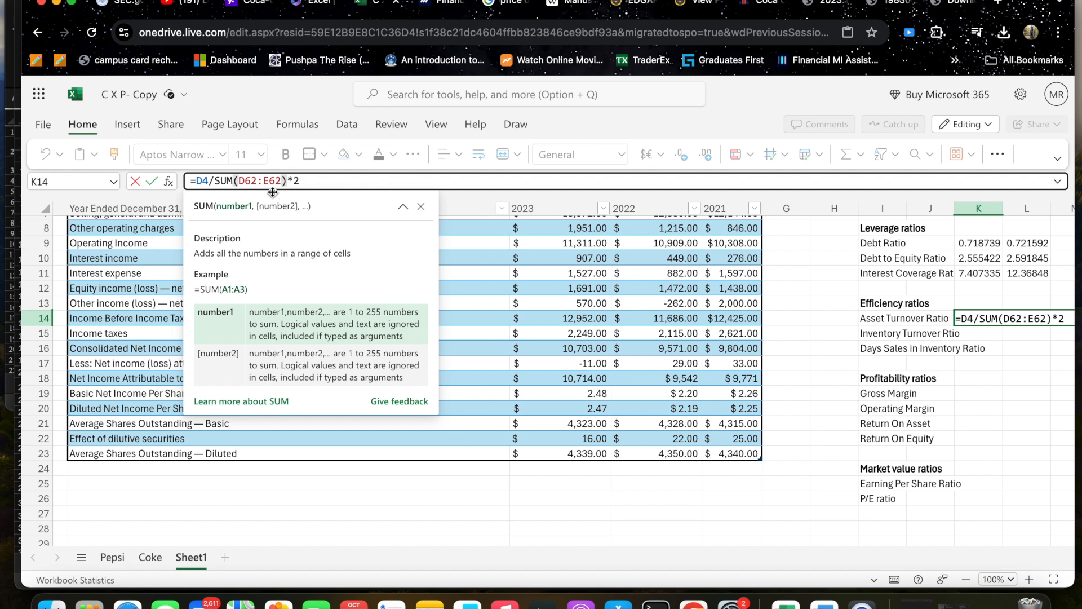
pyautogui.moveTo(242, 181)
pyautogui.moveTo(284, 181)
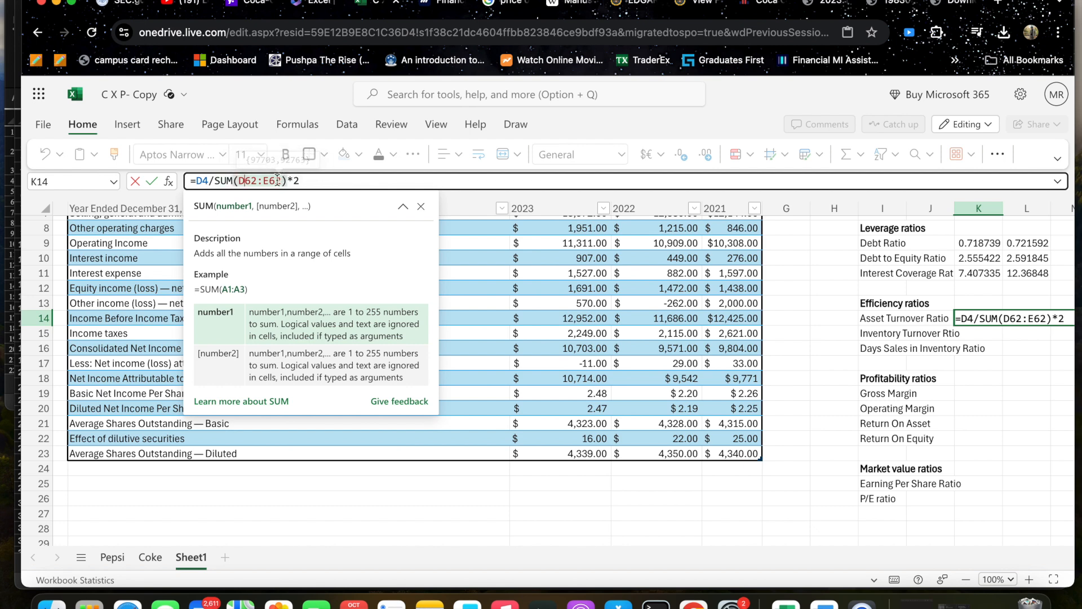
pyautogui.write('$')
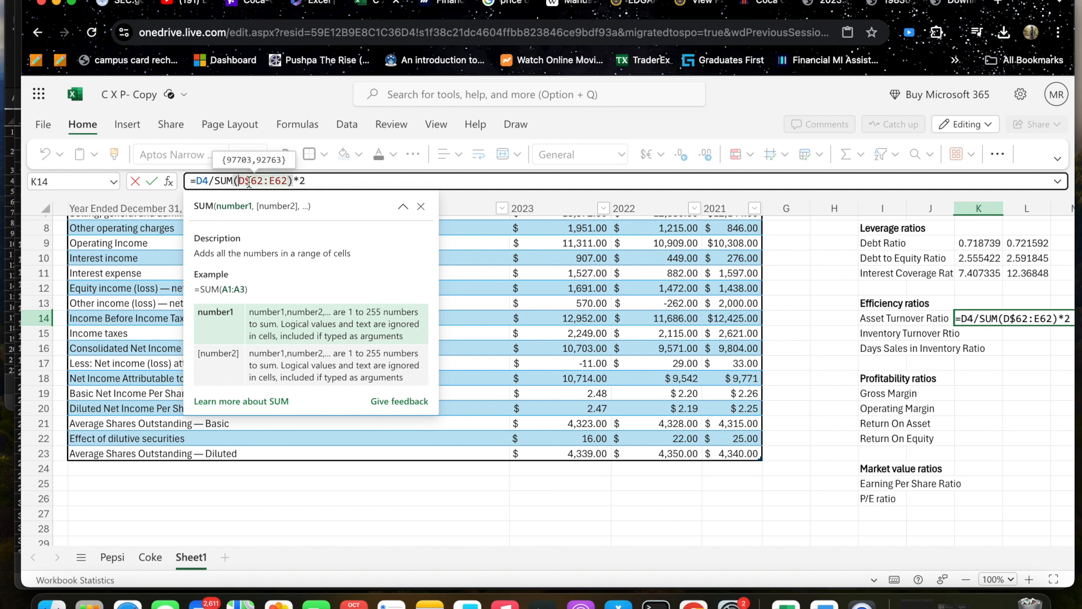
pyautogui.write('$')
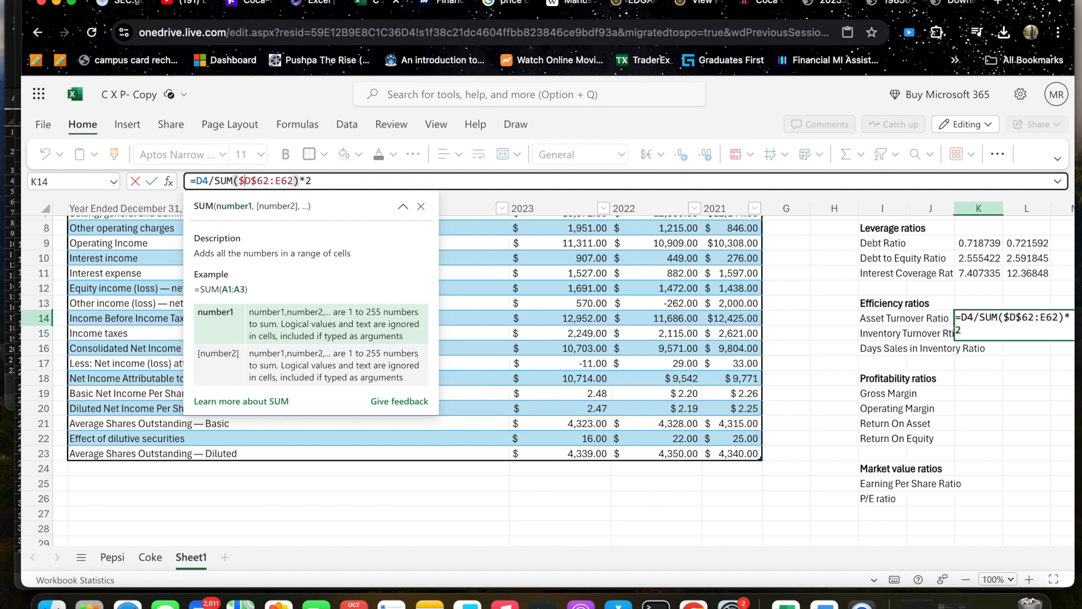
pyautogui.click(275, 181)
pyautogui.write('$')
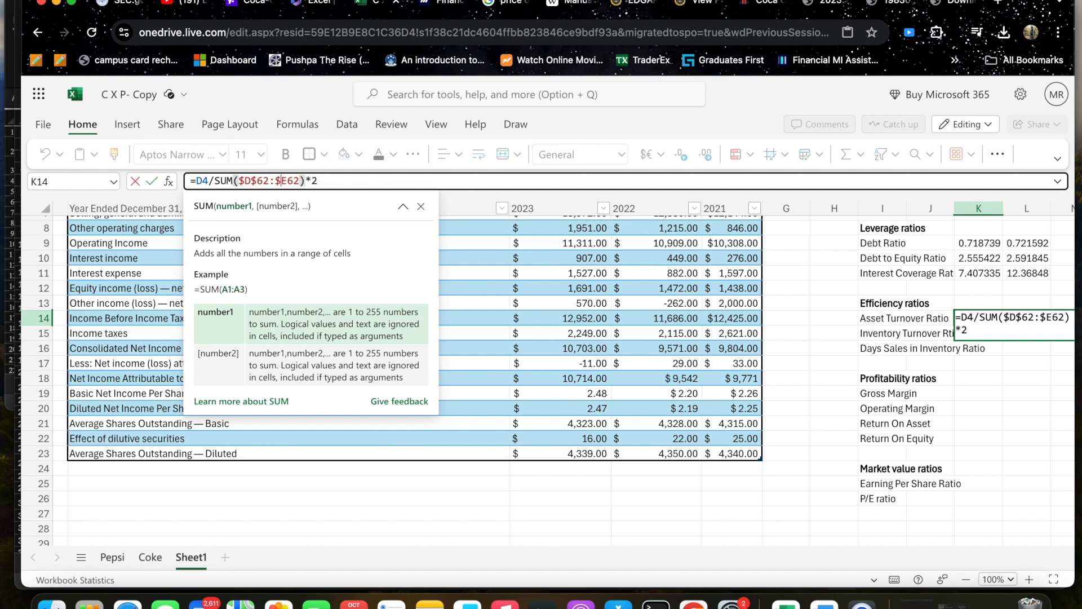
pyautogui.click(288, 180)
pyautogui.write('$')
pyautogui.press('Return')
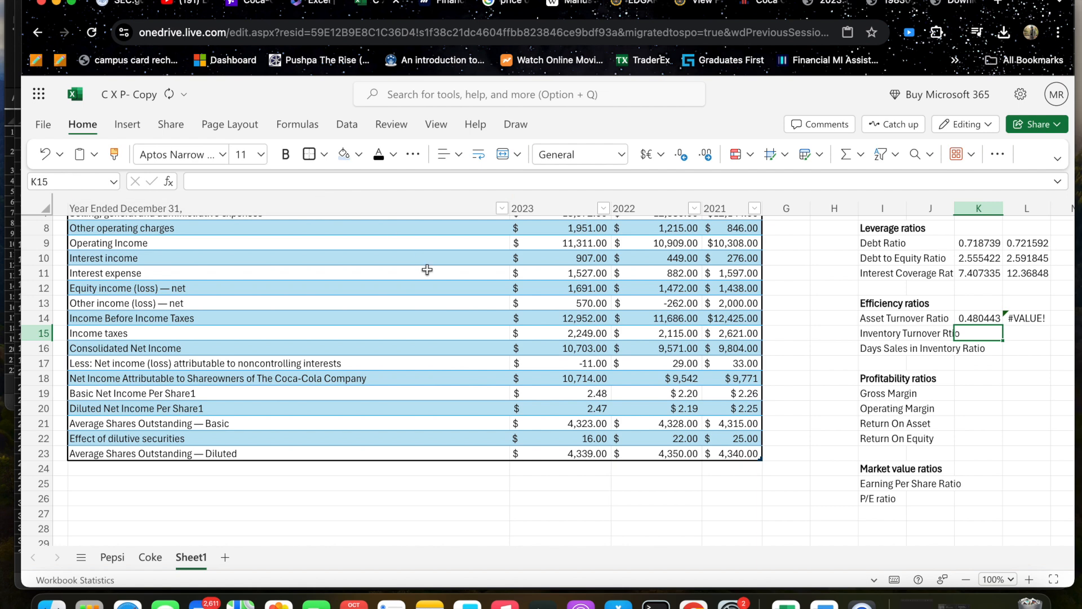
# - Copy the Asset Turnover formula with absolute references from K14 into L14 and check both cells
pyautogui.click(971, 321)
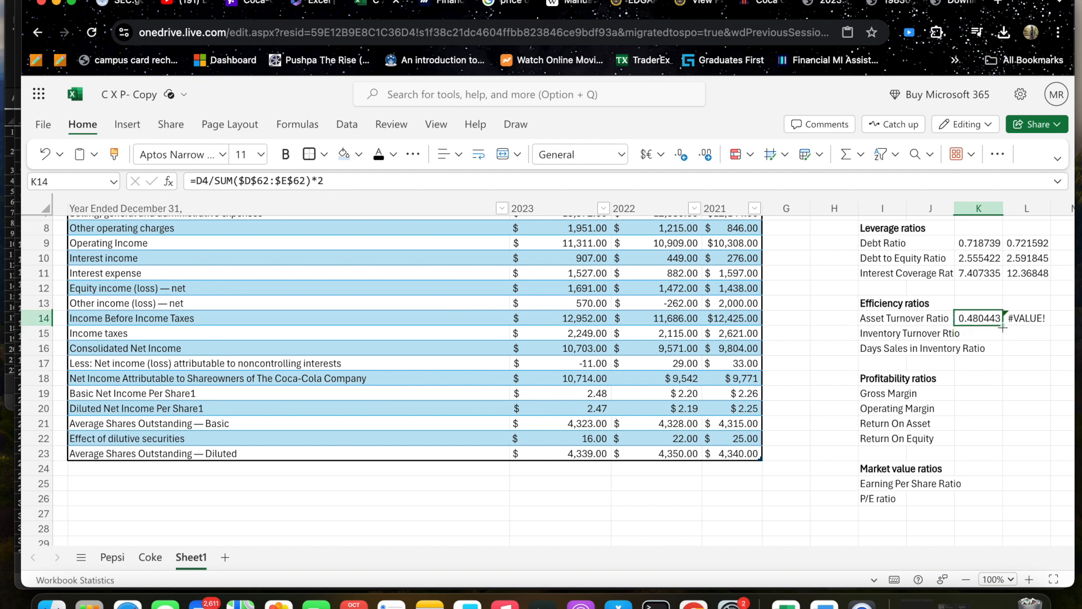
pyautogui.moveTo(1004, 325); pyautogui.dragTo(1025, 338)
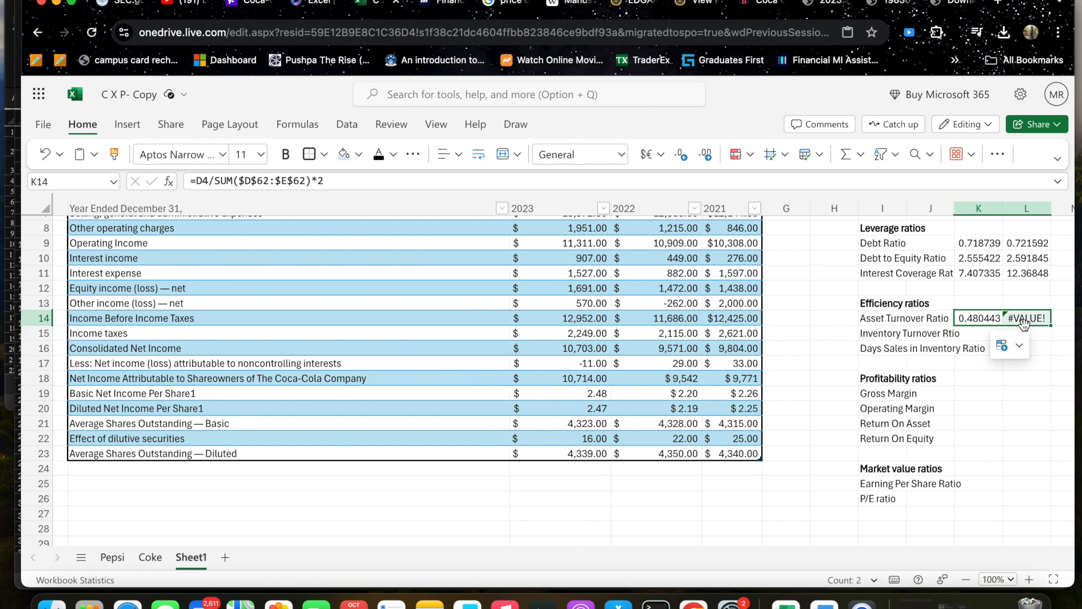
pyautogui.click(1025, 321)
pyautogui.click(981, 318)
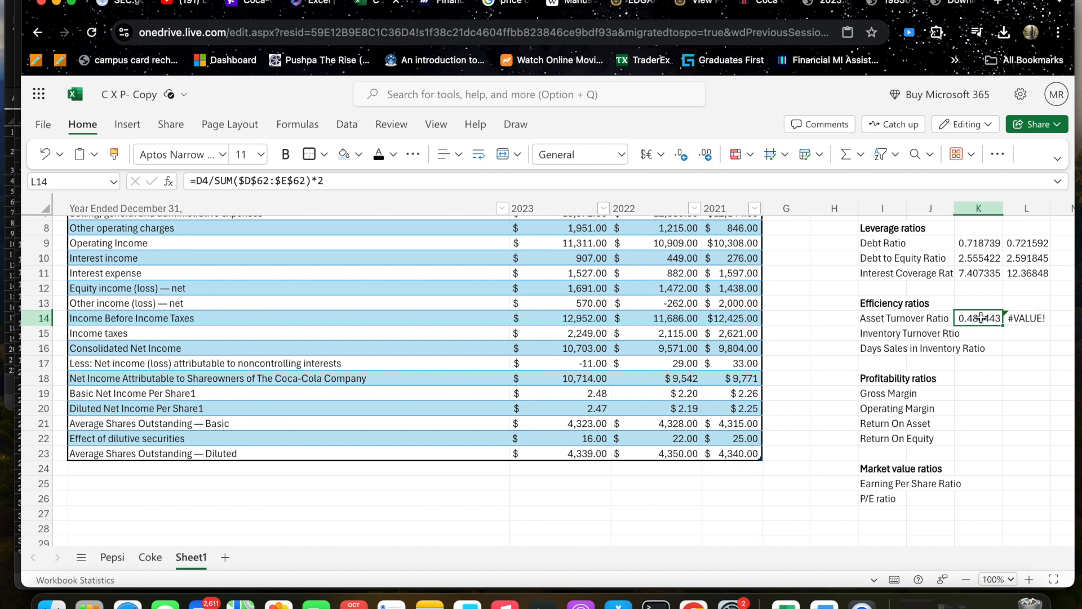
pyautogui.click(1013, 319)
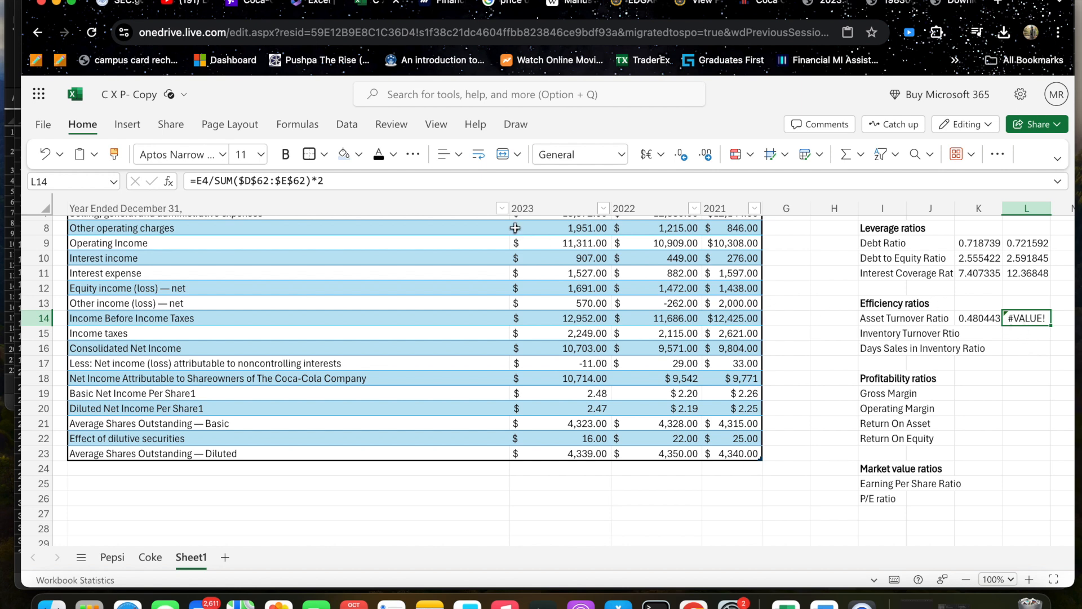
# - Inspect the L14 formula and the Total Assets cells it references in the balance sheet
pyautogui.click(377, 181)
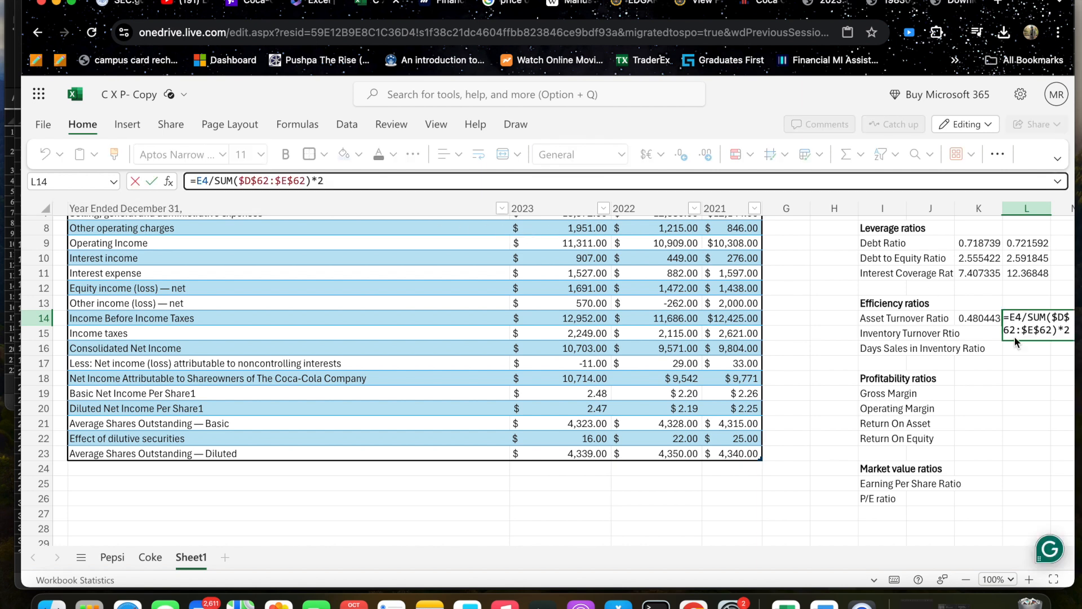
pyautogui.click(1030, 357)
pyautogui.click(1026, 317)
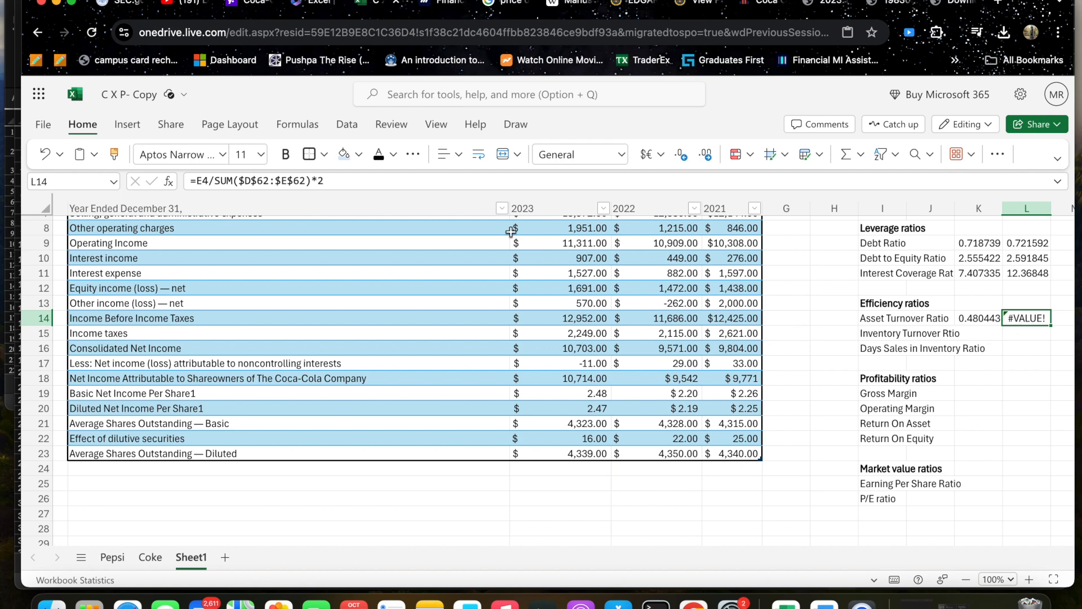
pyautogui.click(427, 180)
pyautogui.scroll(-6, 526, 349)
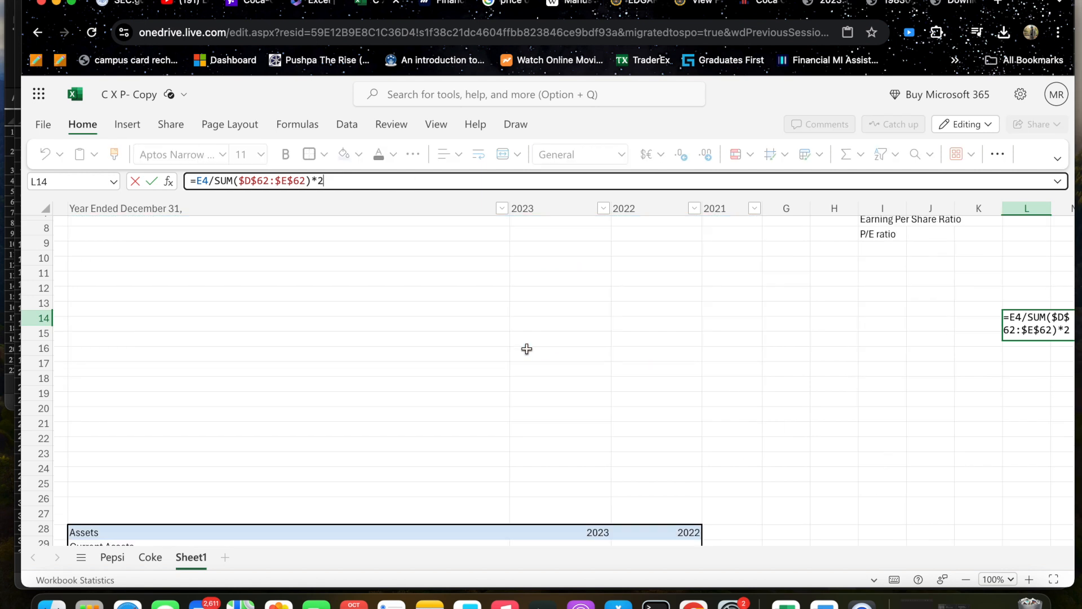
pyautogui.scroll(-15, 526, 349)
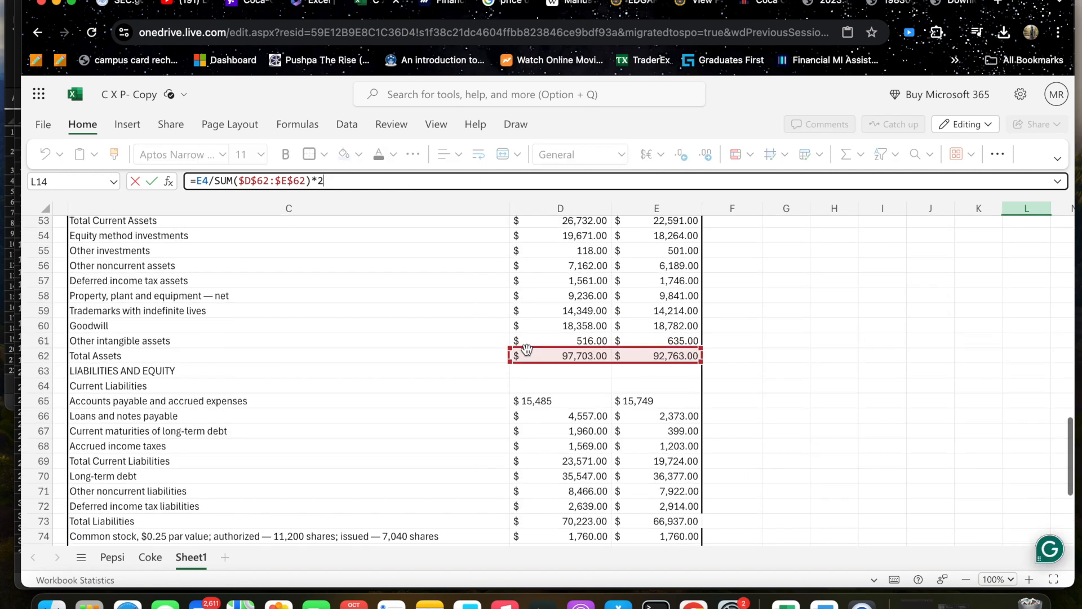
pyautogui.scroll(2, 527, 348)
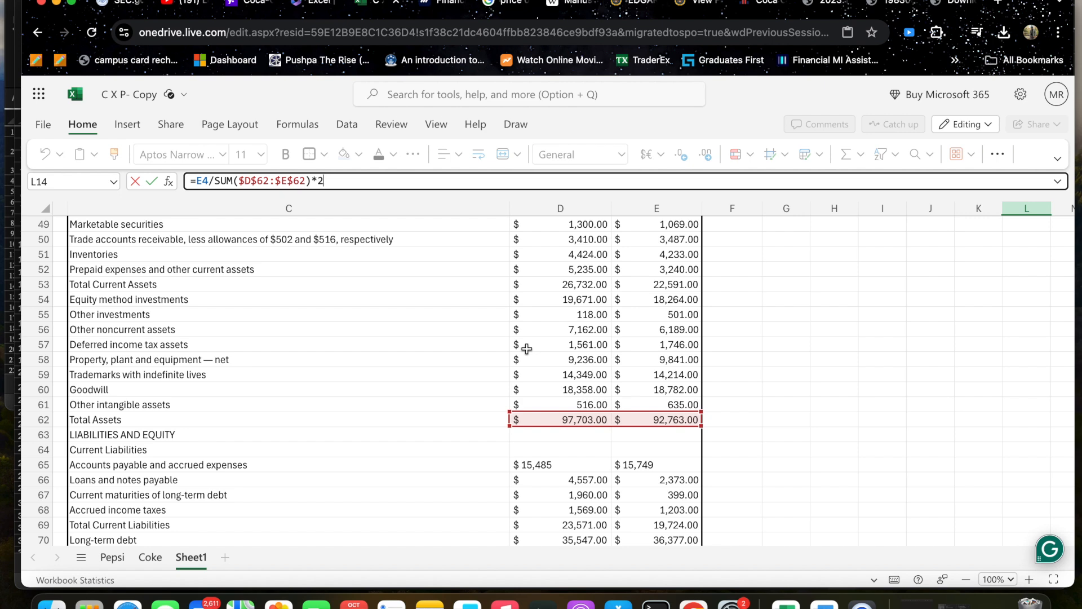
# - Leave the L14 formula unedited and clear the 2022 Asset Turnover Ratio from that cell
pyautogui.scroll(15, 846, 330)
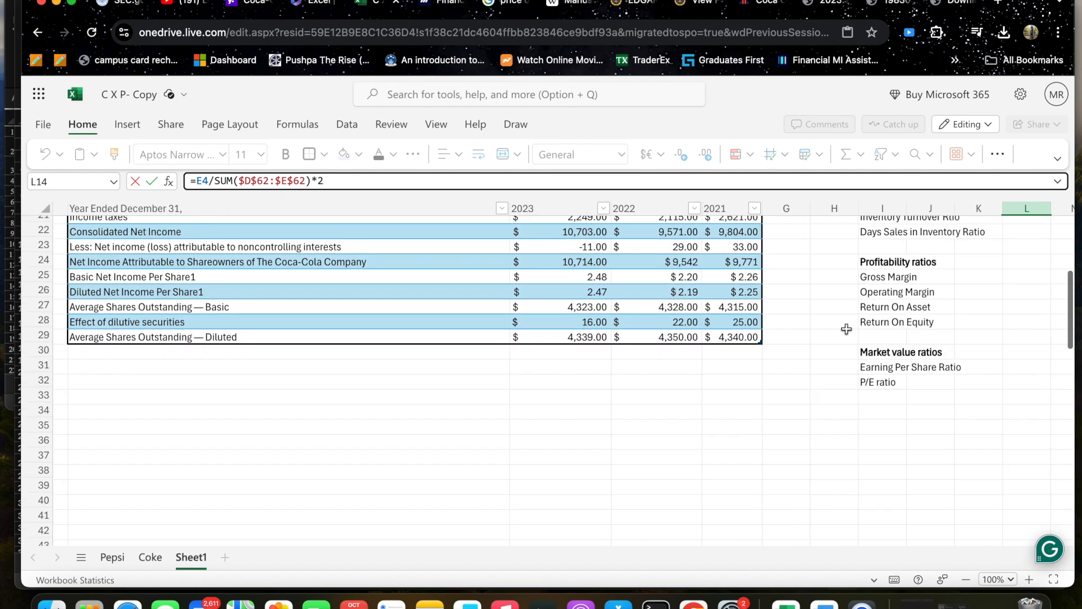
pyautogui.scroll(1, 846, 329)
pyautogui.click(1020, 347)
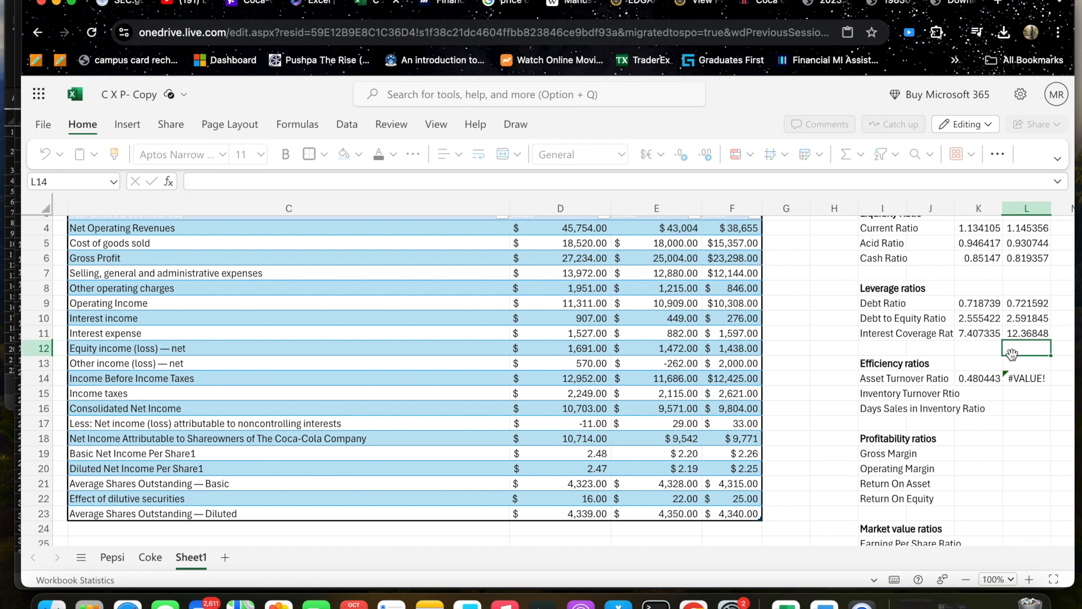
pyautogui.click(1021, 380)
pyautogui.press('Delete')
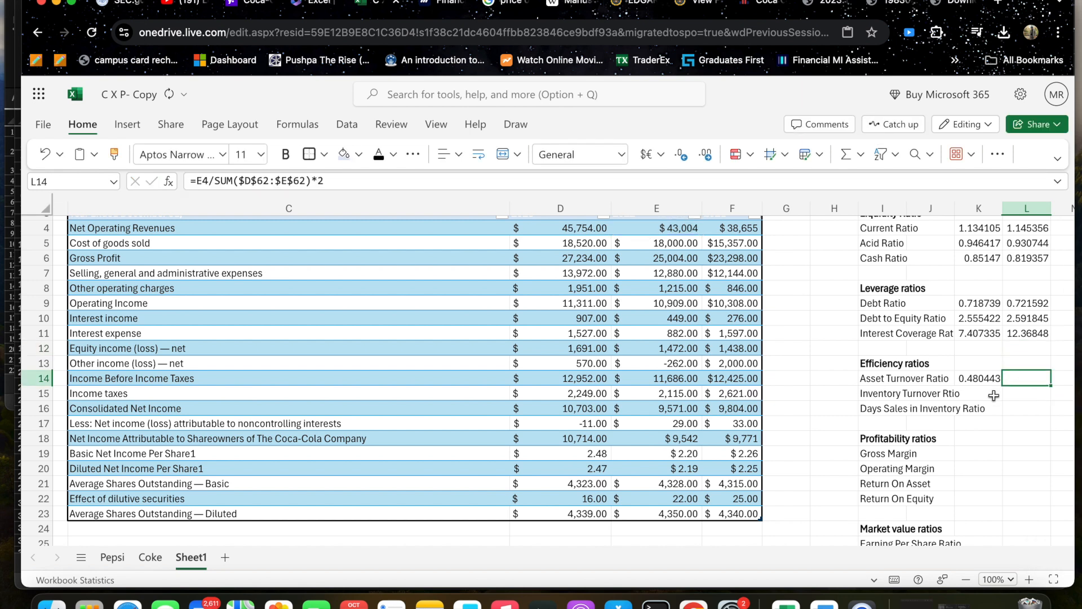
# - Calculate the 2023 Inventory Turnover Ratio in K15 from Cost of goods sold and both years' Inventories with =D5/SUM(D51:E51)*.5
pyautogui.click(972, 391)
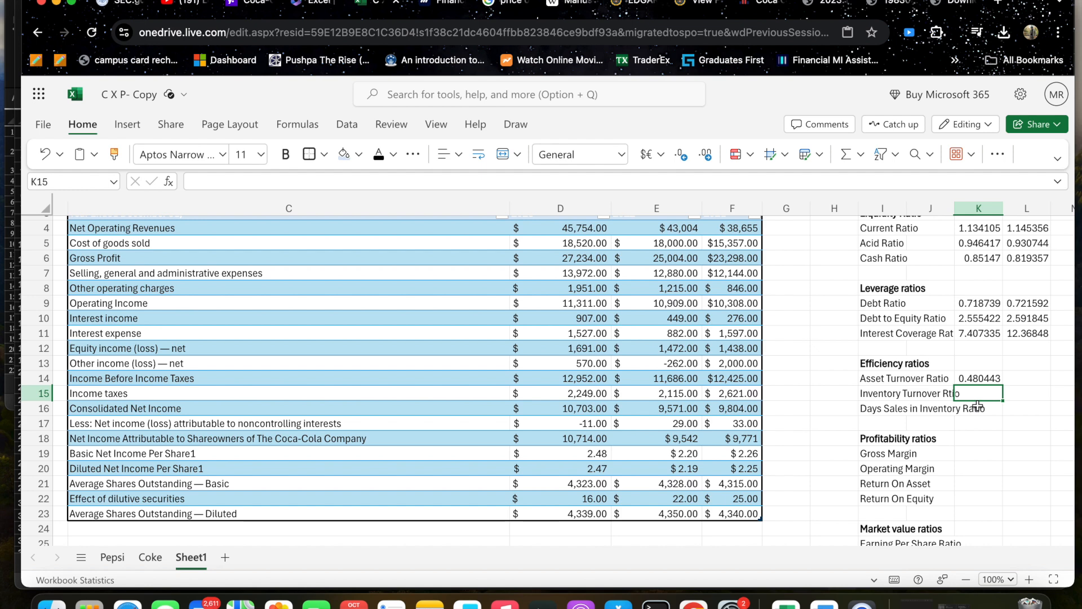
pyautogui.write('=')
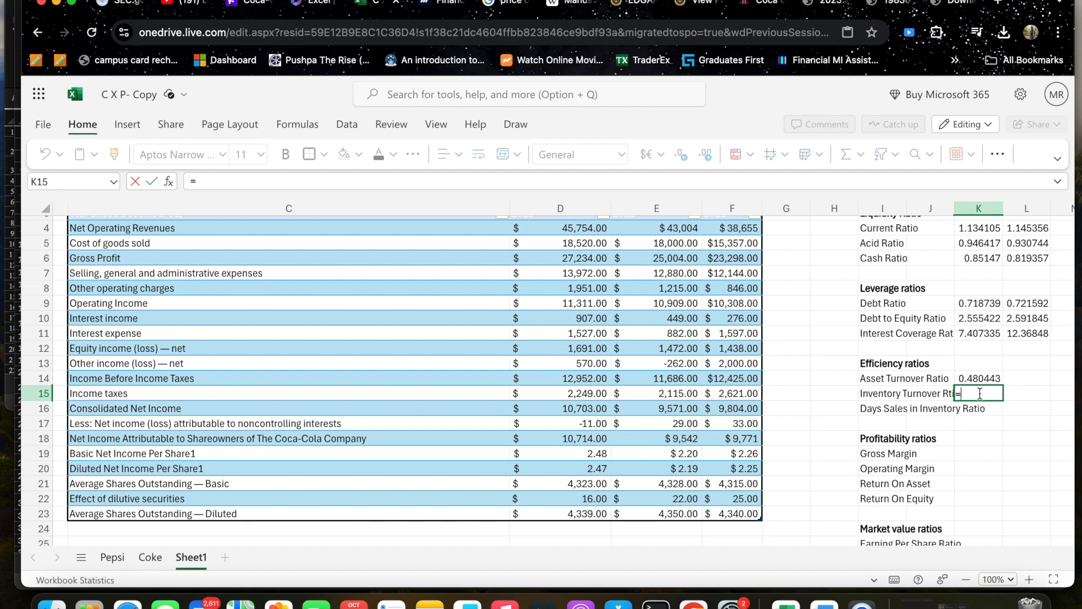
pyautogui.click(564, 243)
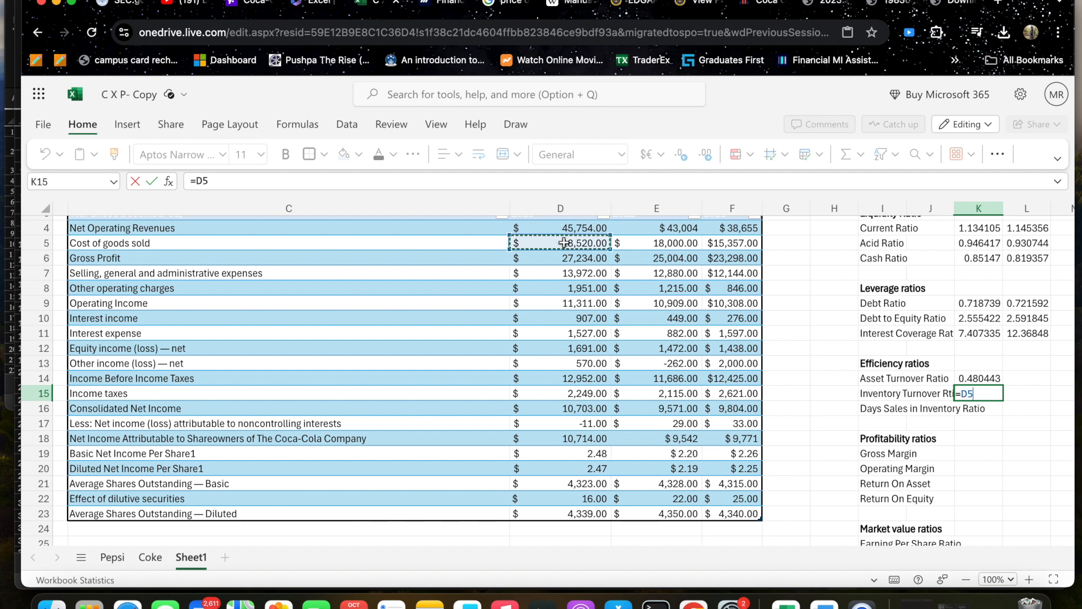
pyautogui.write('/su')
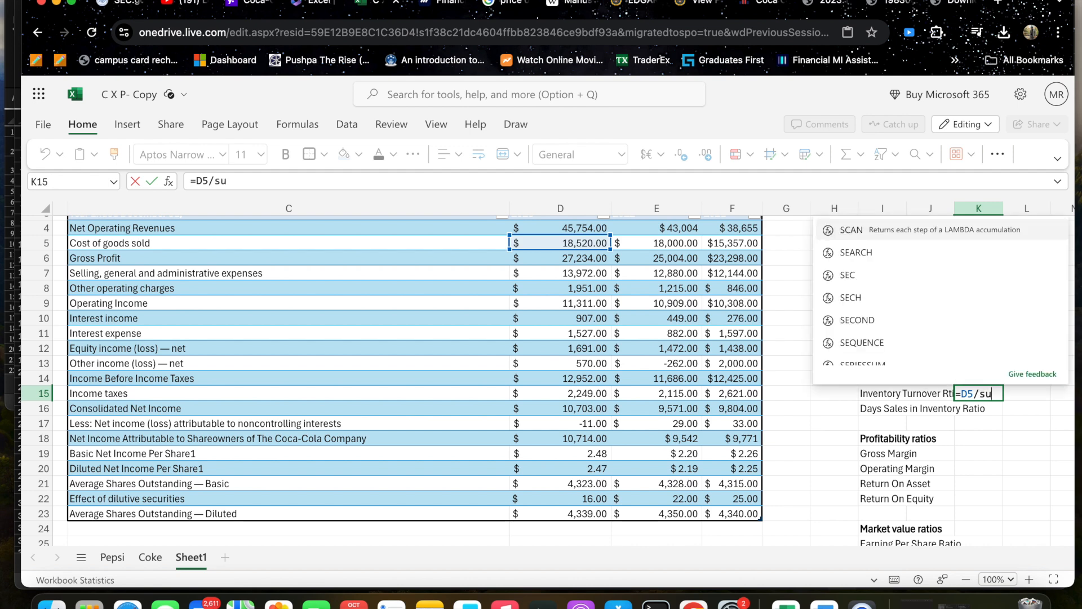
pyautogui.click(828, 275)
pyautogui.scroll(-1, 500, 460)
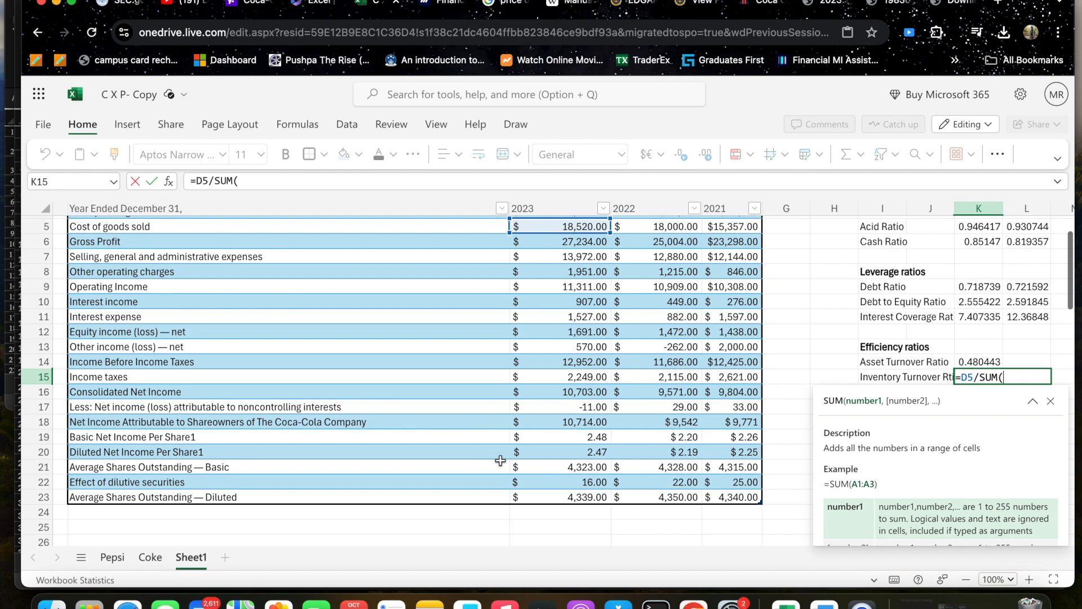
pyautogui.scroll(2, 499, 457)
pyautogui.scroll(-10, 516, 385)
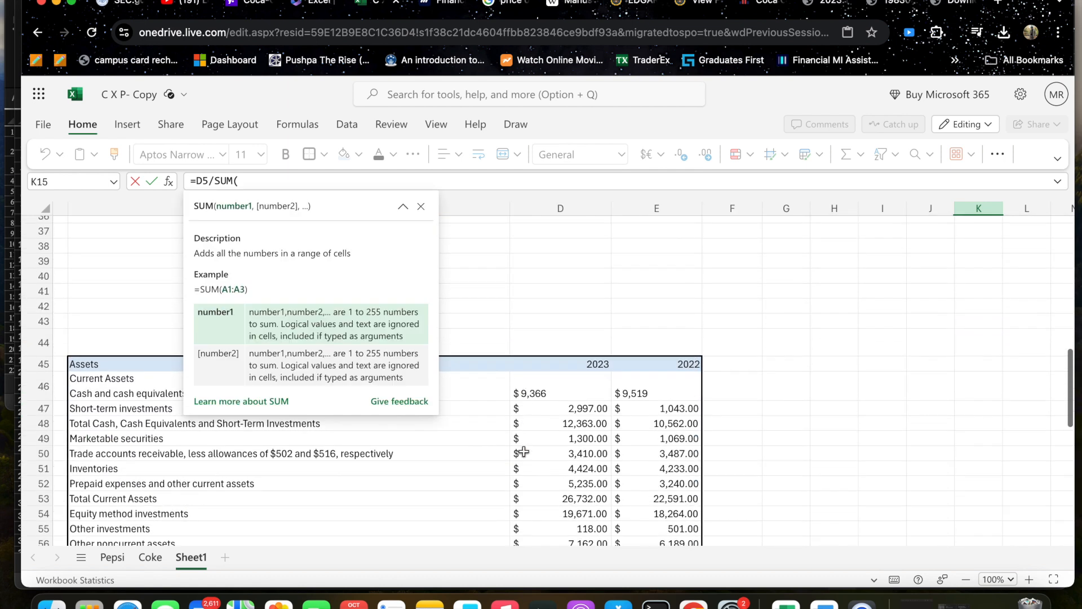
pyautogui.moveTo(560, 472); pyautogui.dragTo(645, 470)
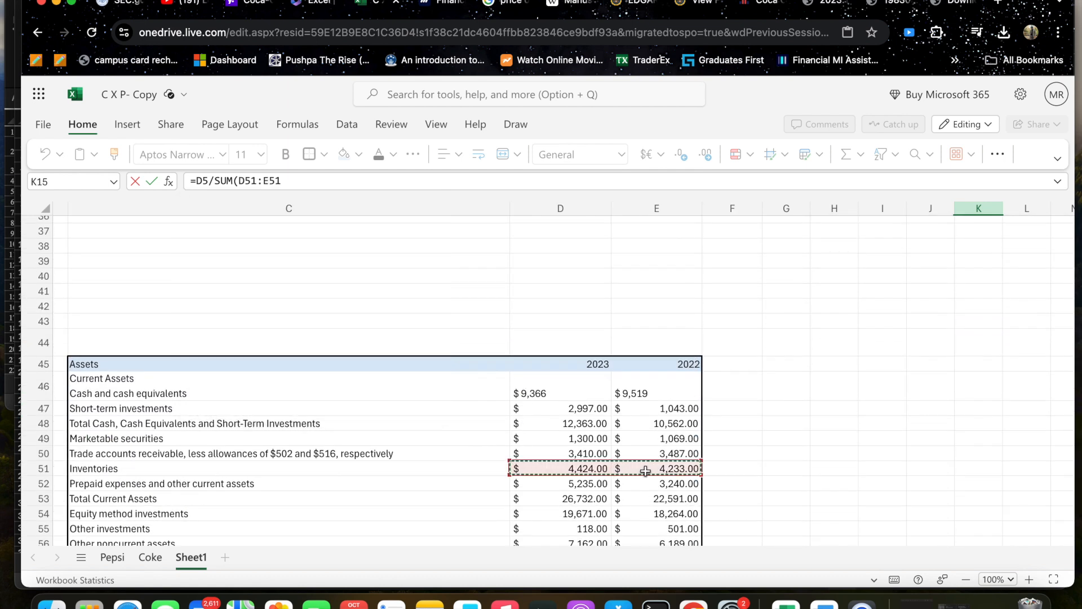
pyautogui.click(318, 182)
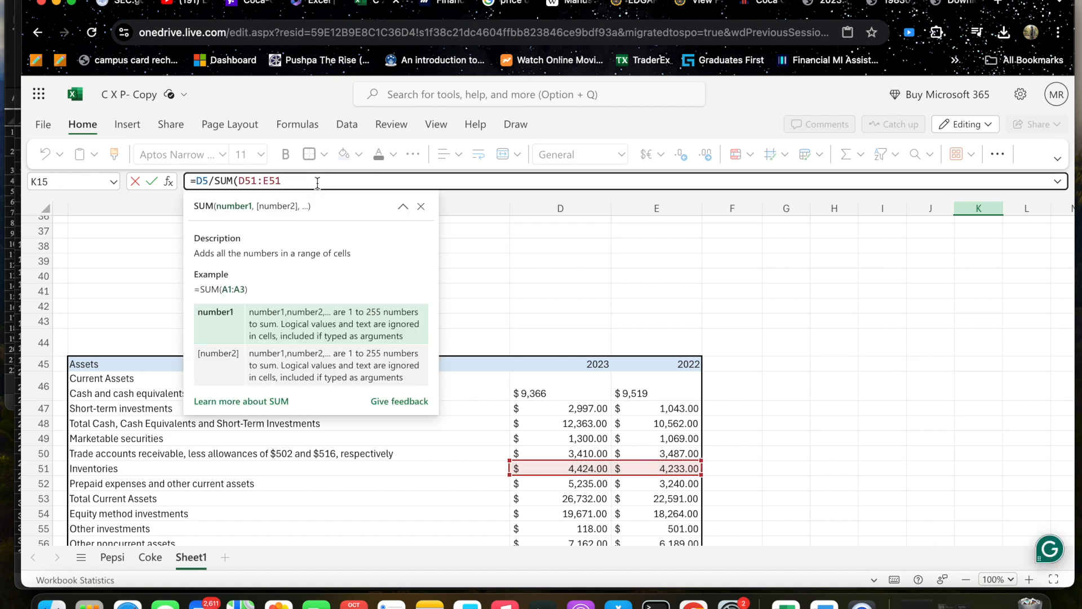
pyautogui.write(')*')
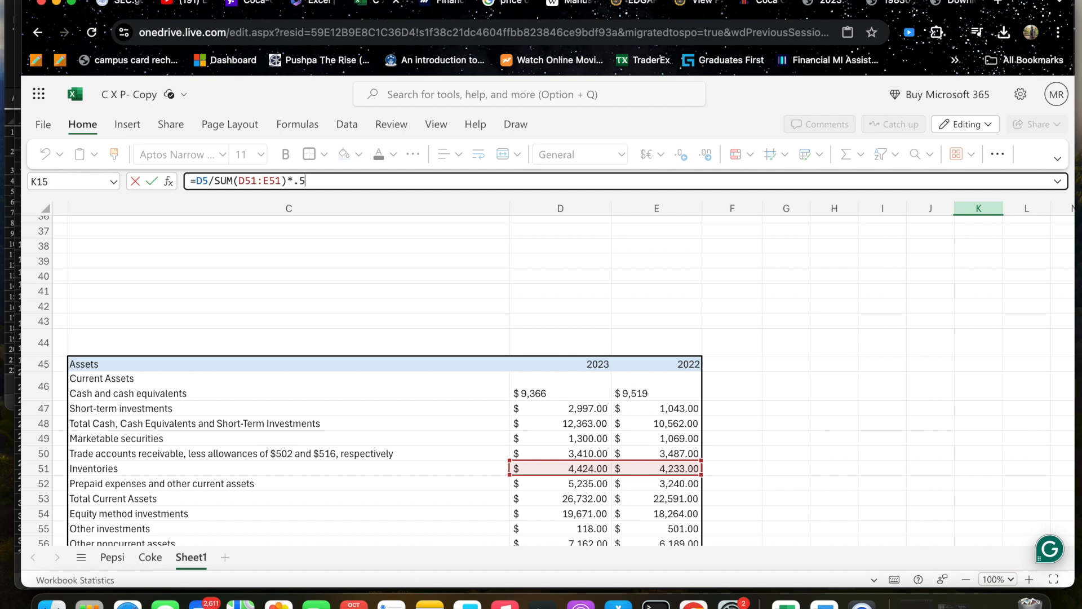
pyautogui.write('.5')
pyautogui.press('Return')
# - Change the multiplier in the 2023 Asset Turnover Ratio formula in K14 to 0.5
pyautogui.scroll(3, 697, 345)
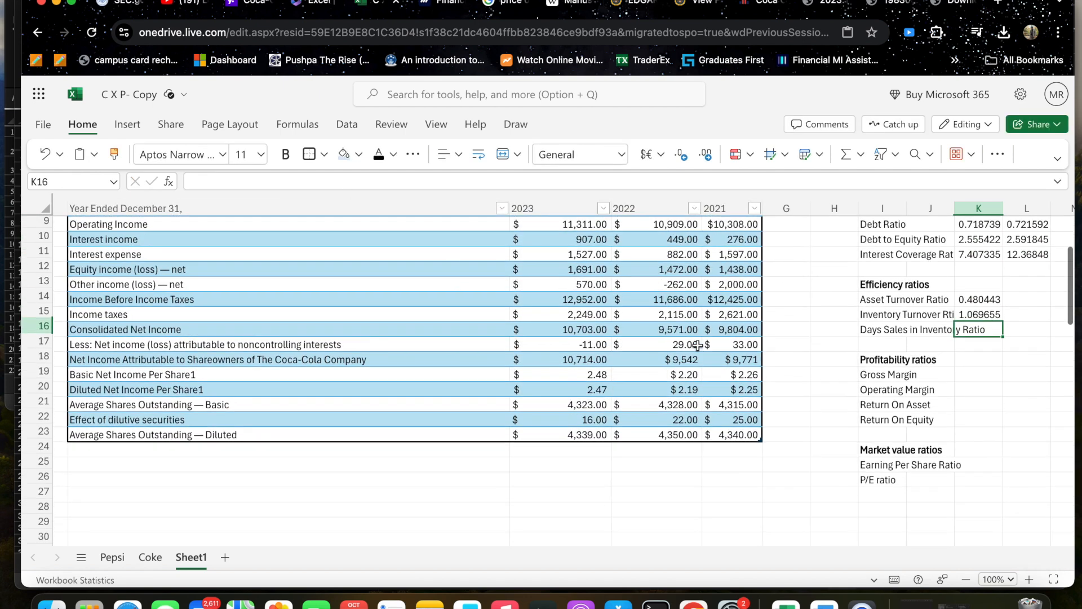
pyautogui.scroll(1, 698, 345)
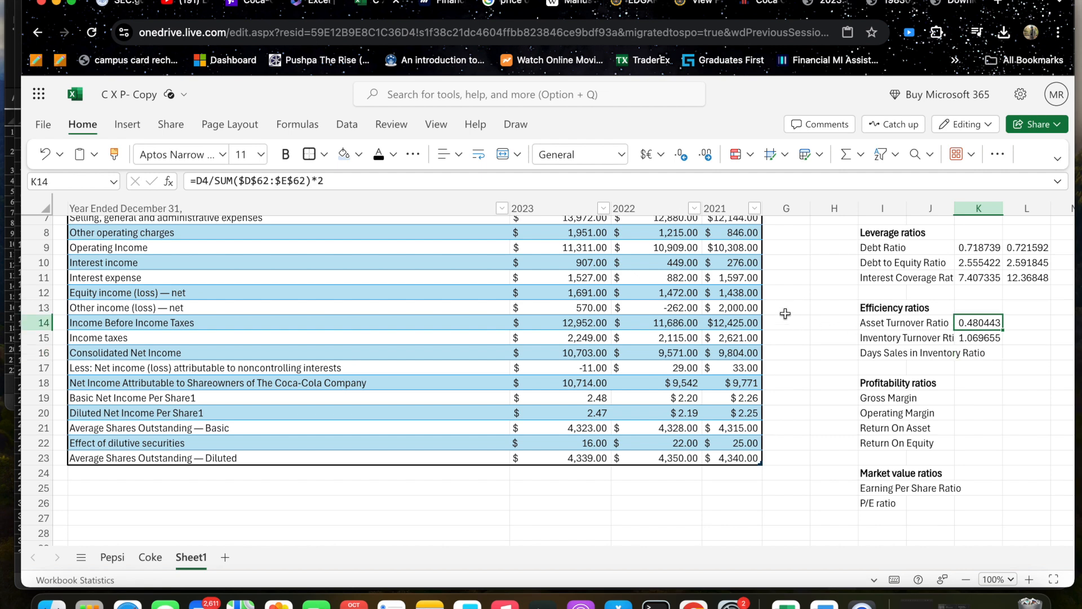
pyautogui.click(326, 180)
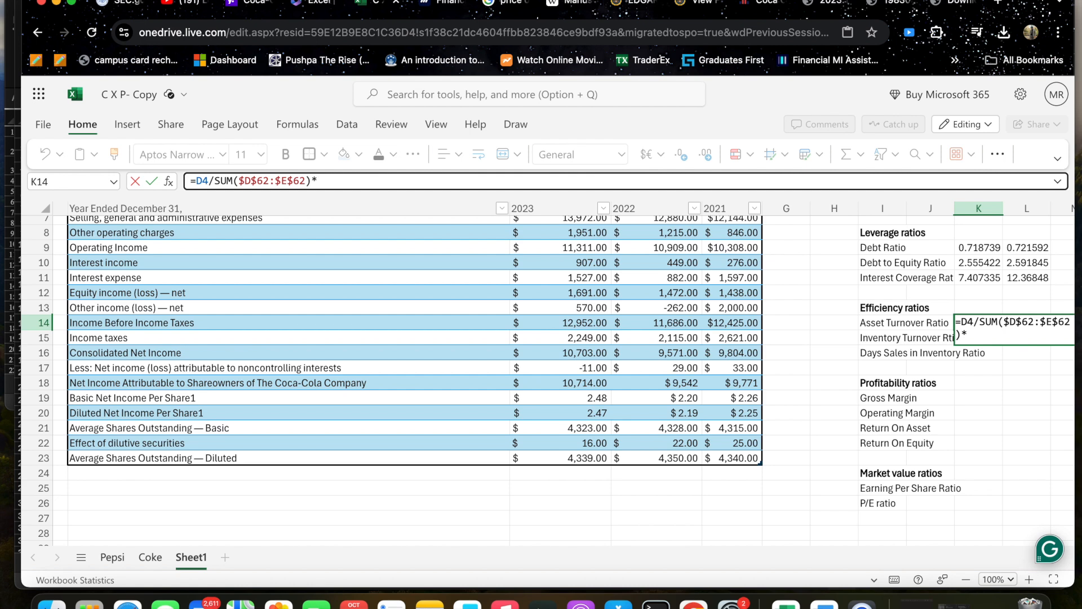
pyautogui.write('5')
pyautogui.press('Return')
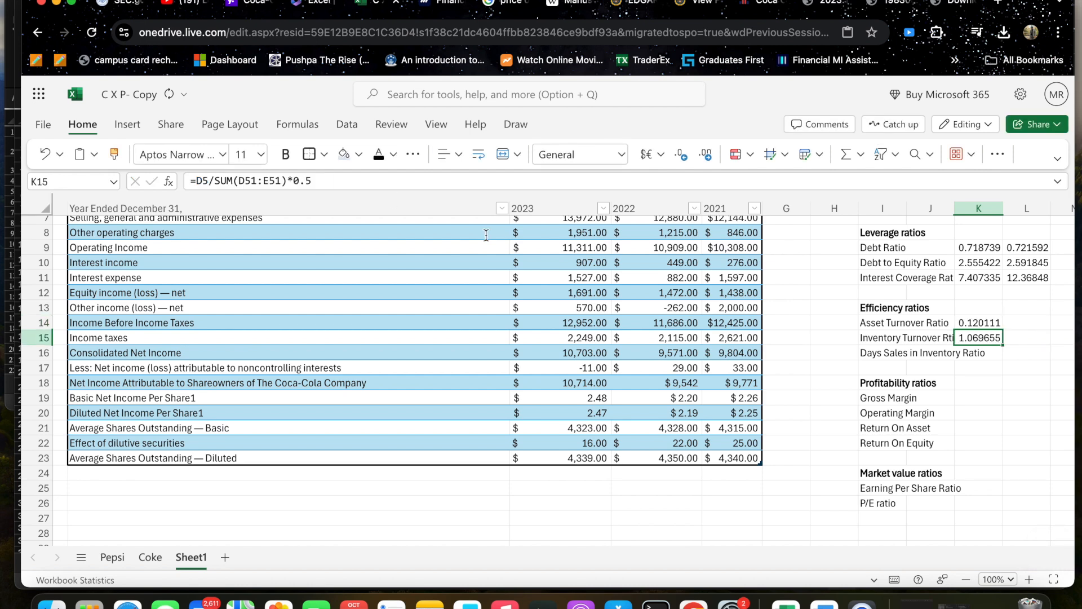
# - Calculate the 2023 Days Sales in Inventory Ratio in K16 by dividing 365 by the Inventory Turnover Ratio, =365/K15
pyautogui.click(1008, 369)
pyautogui.click(987, 355)
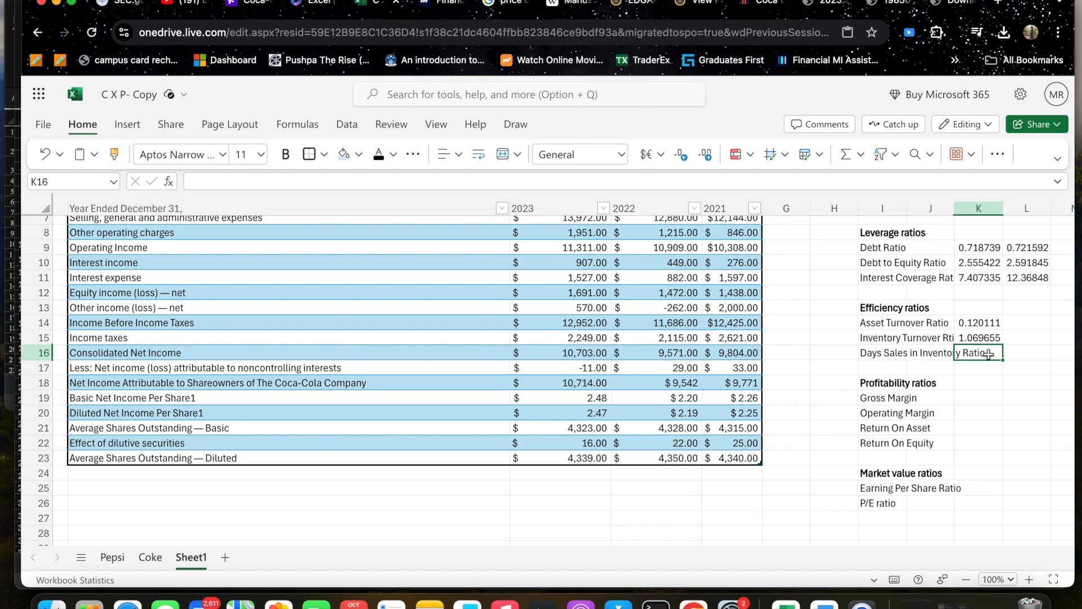
pyautogui.write('=')
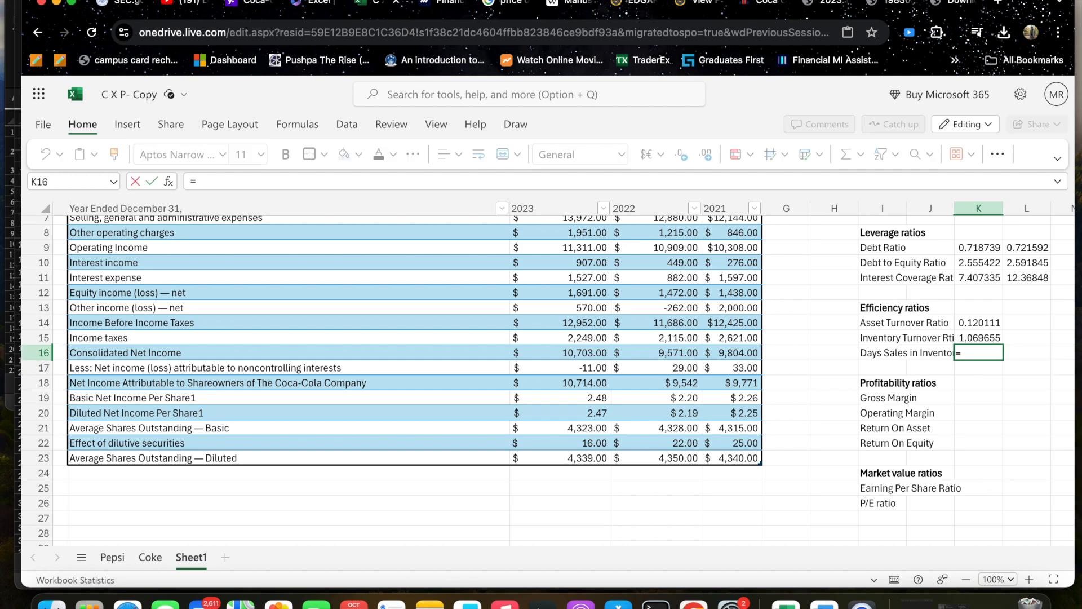
pyautogui.click(976, 336)
pyautogui.write('/')
pyautogui.press('BackSpace')
pyautogui.press('BackSpace')
pyautogui.press('BackSpace')
pyautogui.press('BackSpace')
pyautogui.write('365/')
pyautogui.click(984, 334)
pyautogui.press('Return')
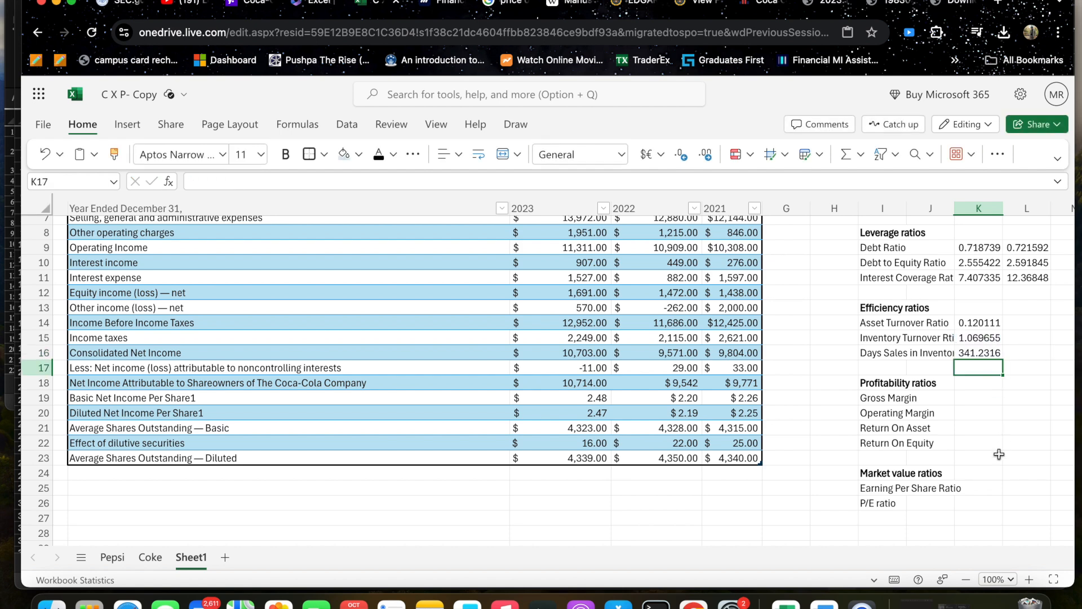
# - Calculate the 2023 Gross Margin in K19 as Gross Profit divided by Net Operating Revenues, =D6/D4
pyautogui.click(986, 414)
pyautogui.click(947, 399)
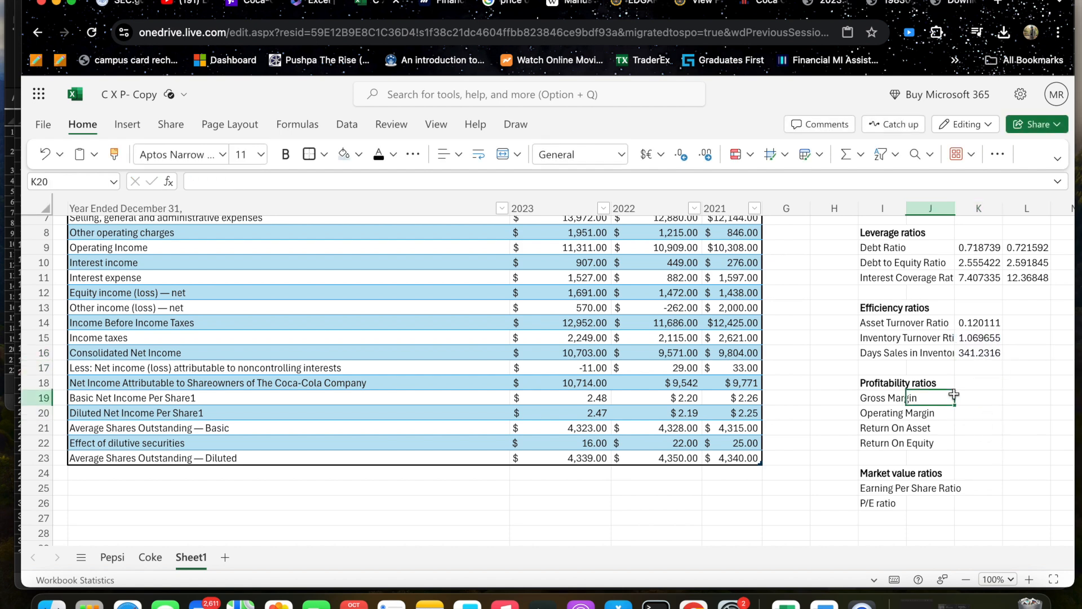
pyautogui.click(974, 392)
pyautogui.write('=')
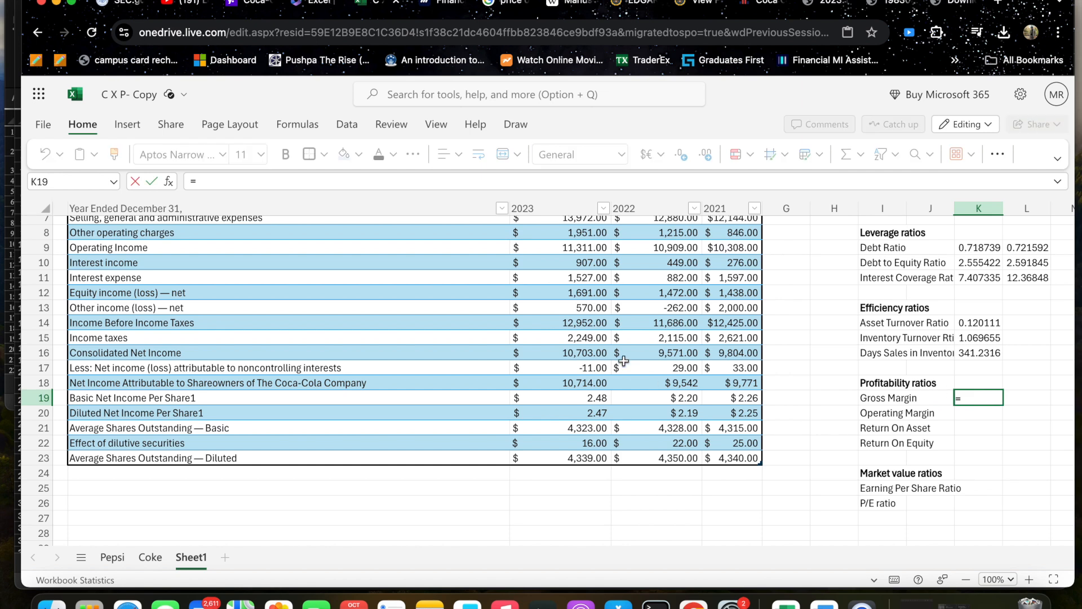
pyautogui.scroll(2, 623, 361)
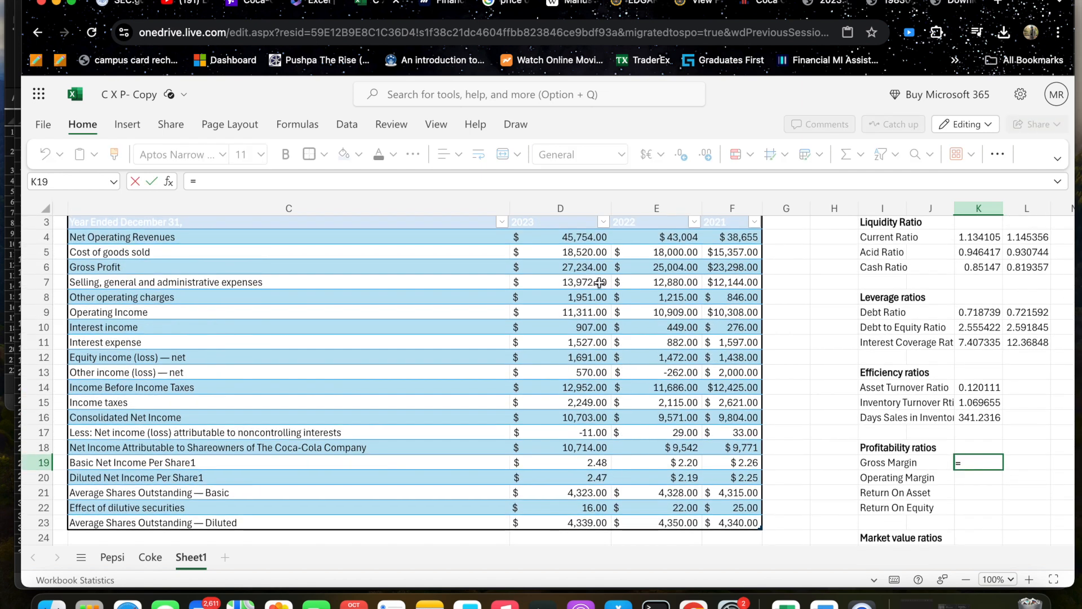
pyautogui.click(561, 272)
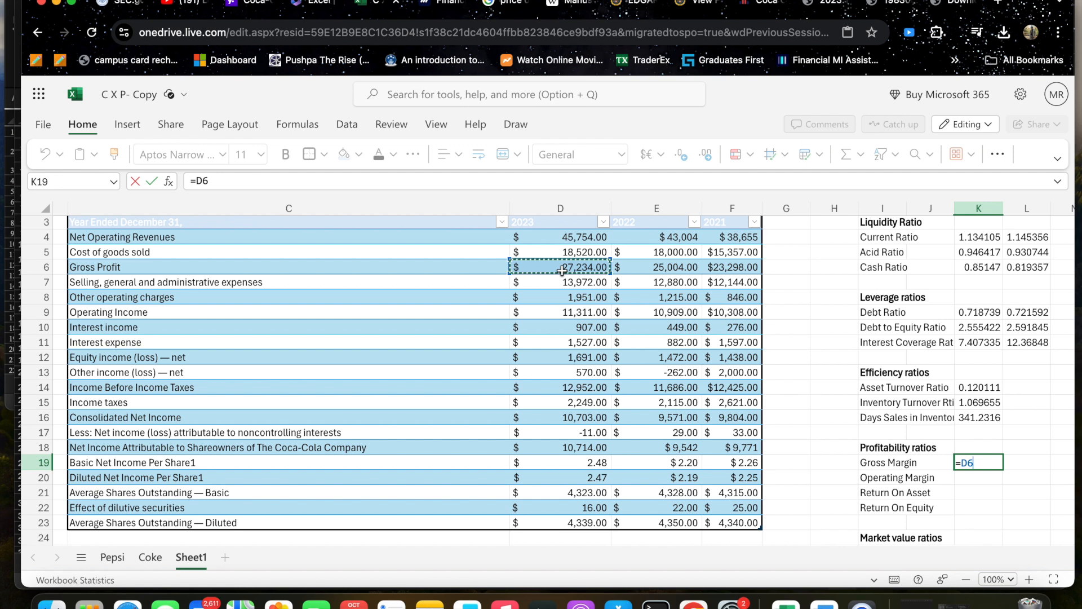
pyautogui.write('/')
pyautogui.click(575, 237)
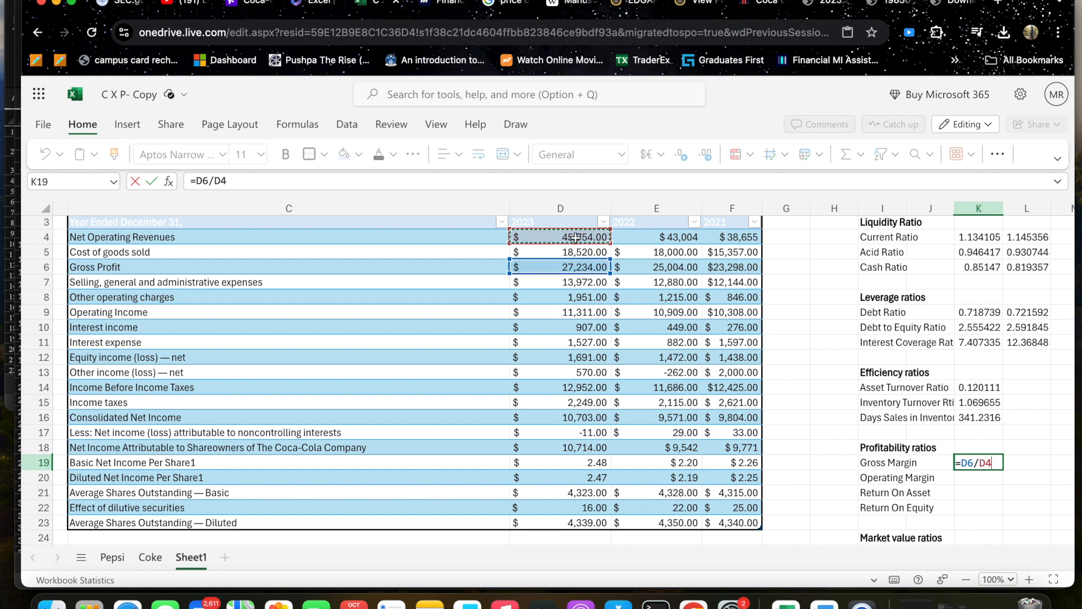
pyautogui.press('Return')
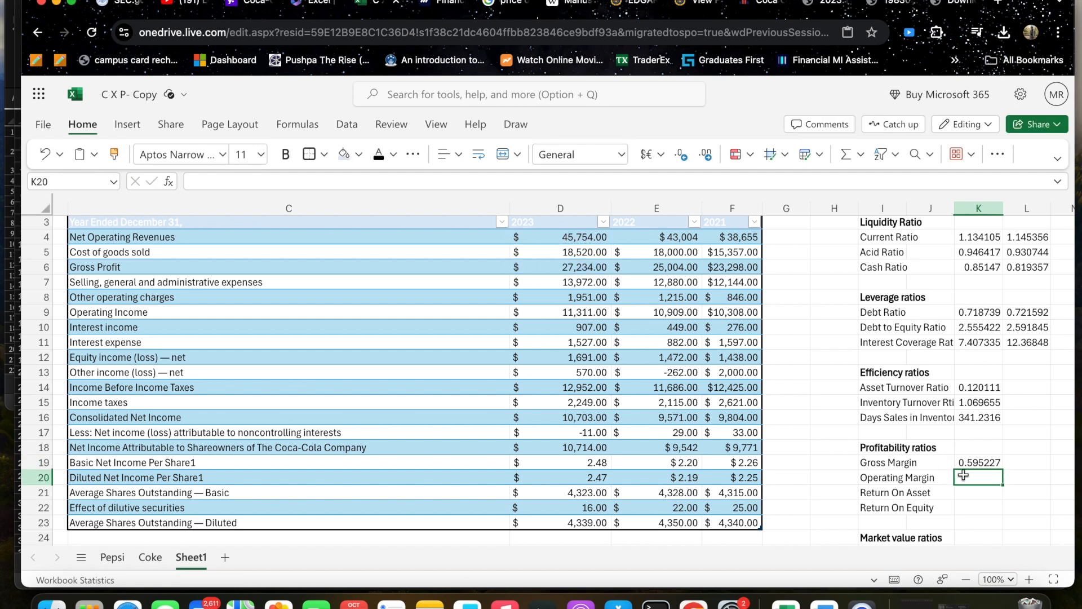
# - Calculate the 2023 Operating Margin in K20 as Operating Income divided by Net Operating Revenues, =D9/D4
pyautogui.write('=')
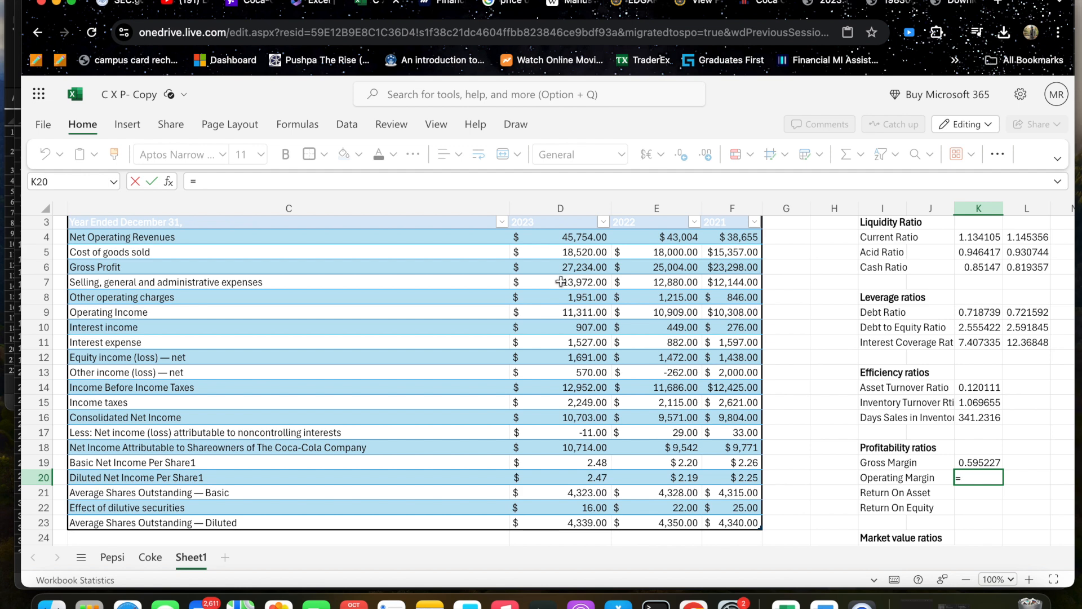
pyautogui.click(572, 312)
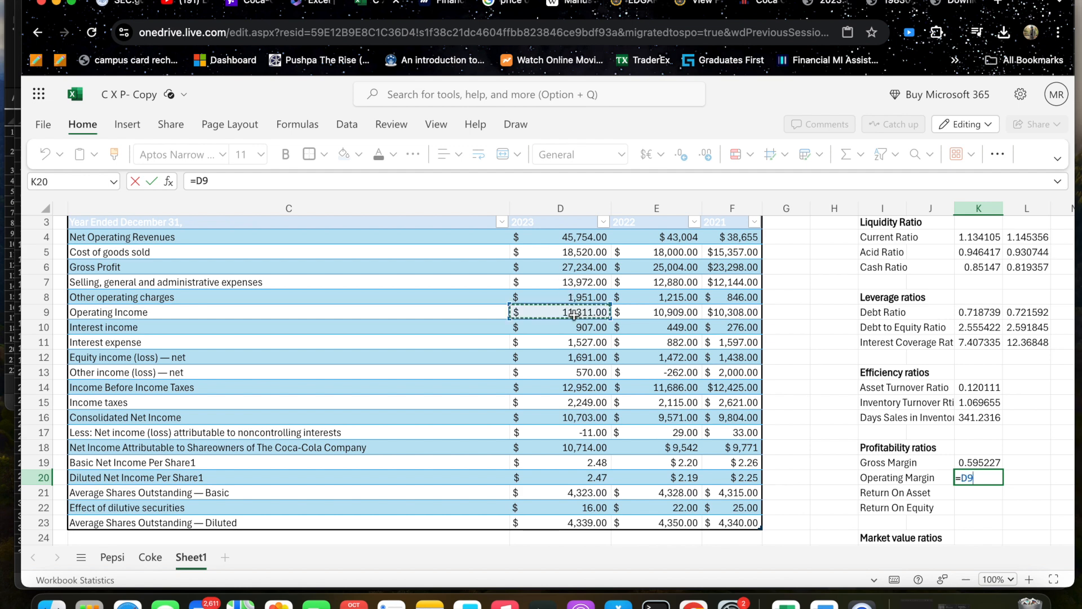
pyautogui.write('/')
pyautogui.click(579, 236)
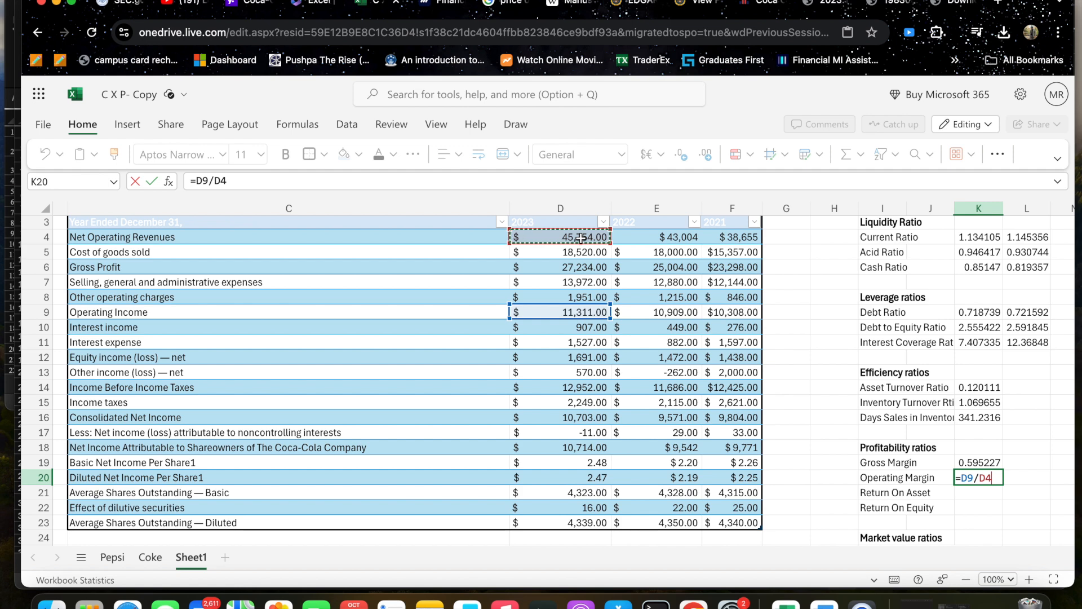
pyautogui.press('Return')
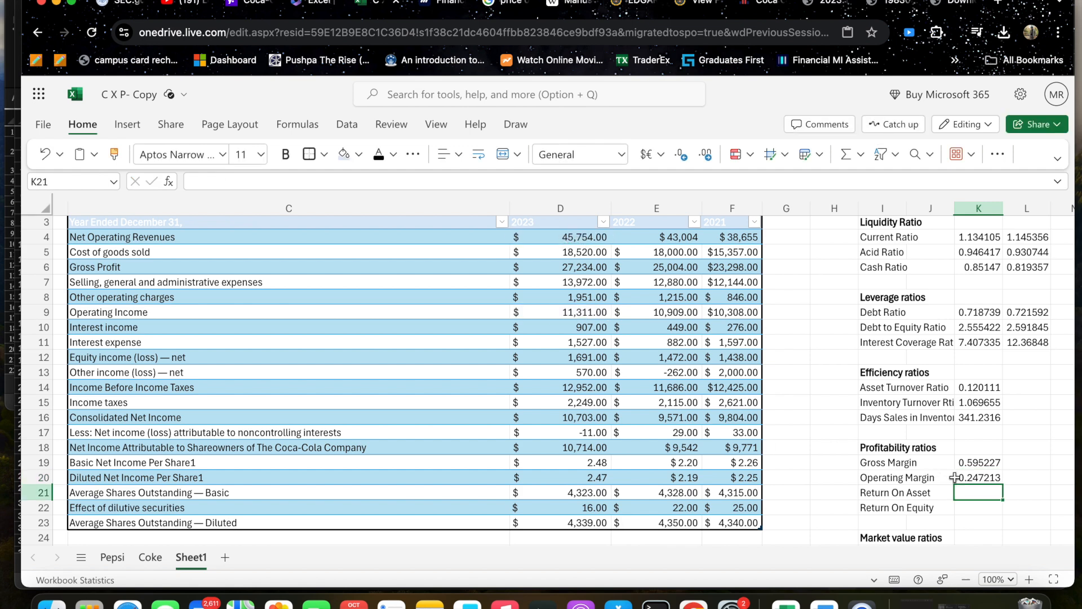
# - Calculate the 2023 Return On Asset in K21 as Net Income Attributable to Shareowners divided by Total Assets, =D18/D62
pyautogui.write('=')
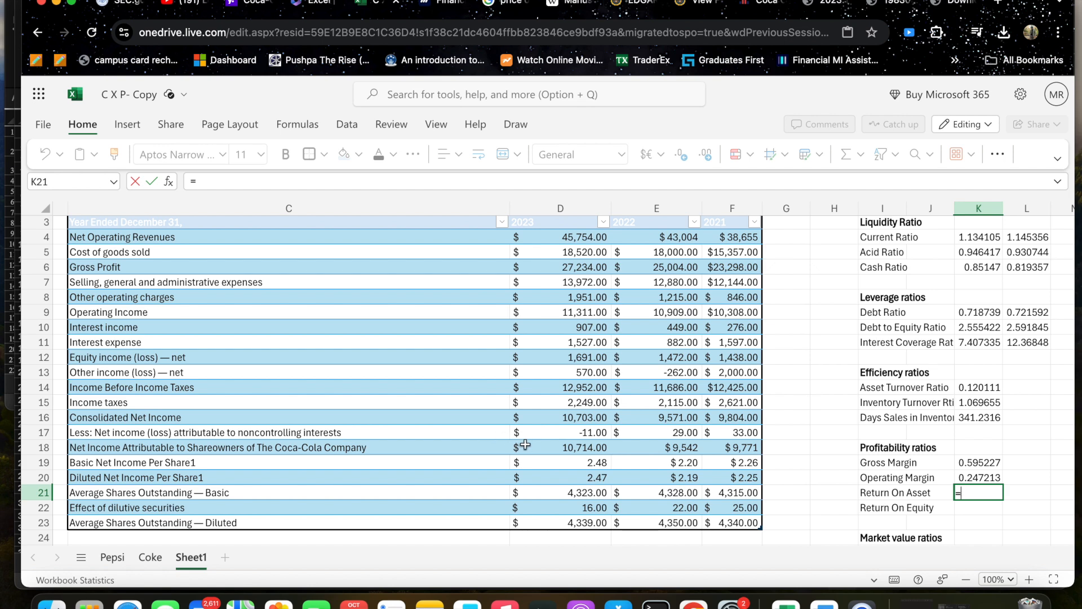
pyautogui.click(558, 452)
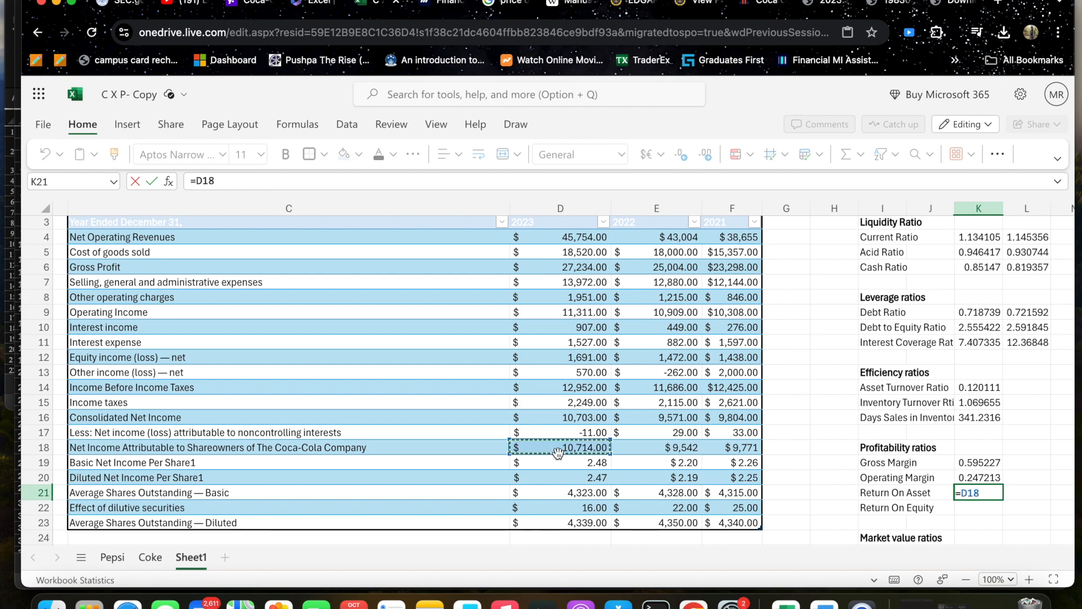
pyautogui.write('/')
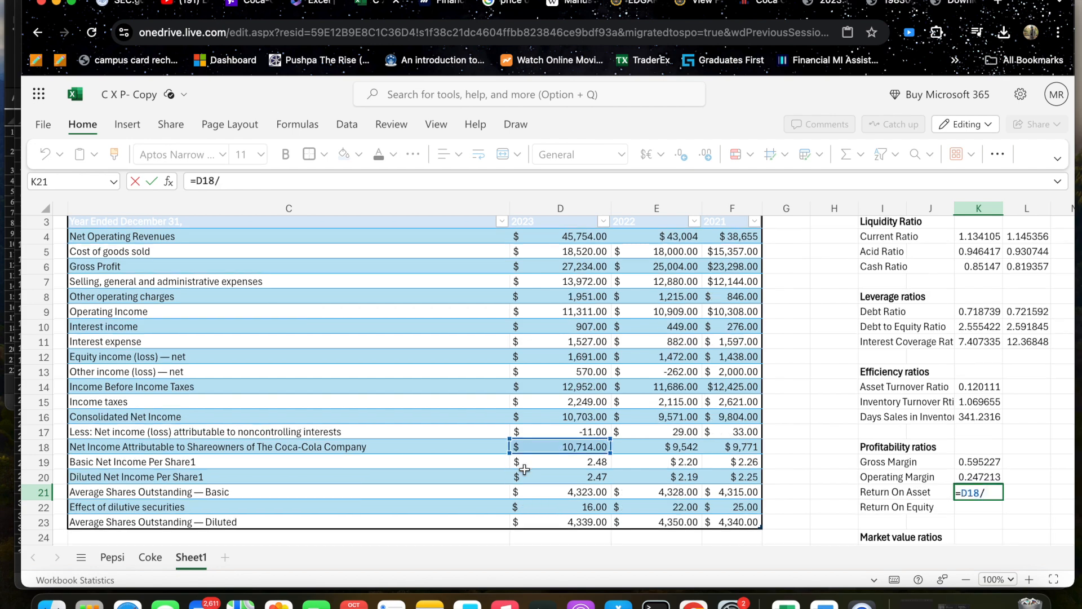
pyautogui.scroll(-10, 525, 469)
pyautogui.scroll(-5, 524, 469)
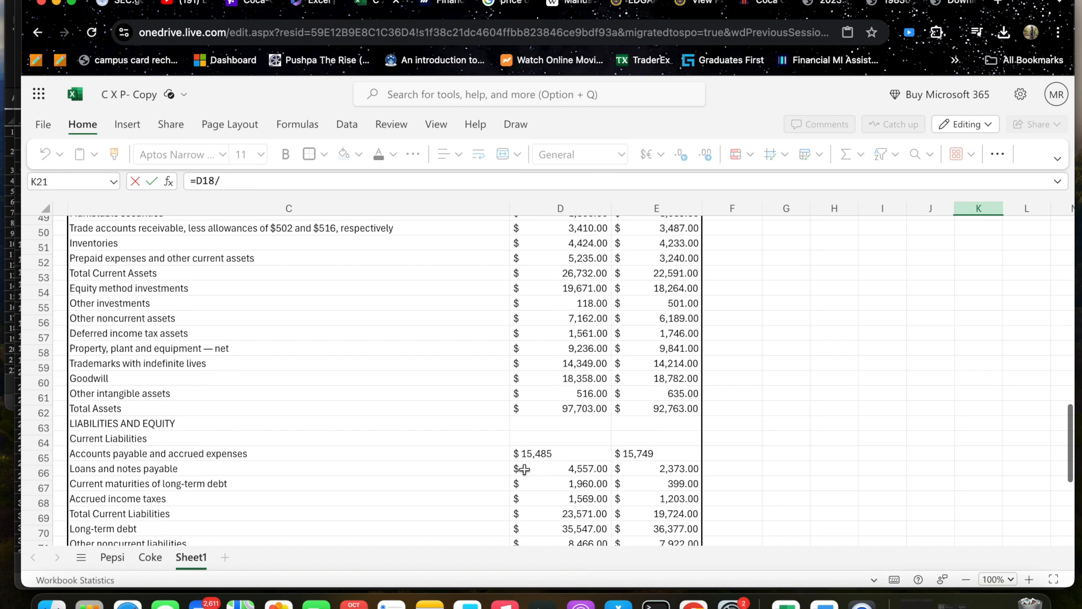
pyautogui.click(557, 403)
pyautogui.press('Return')
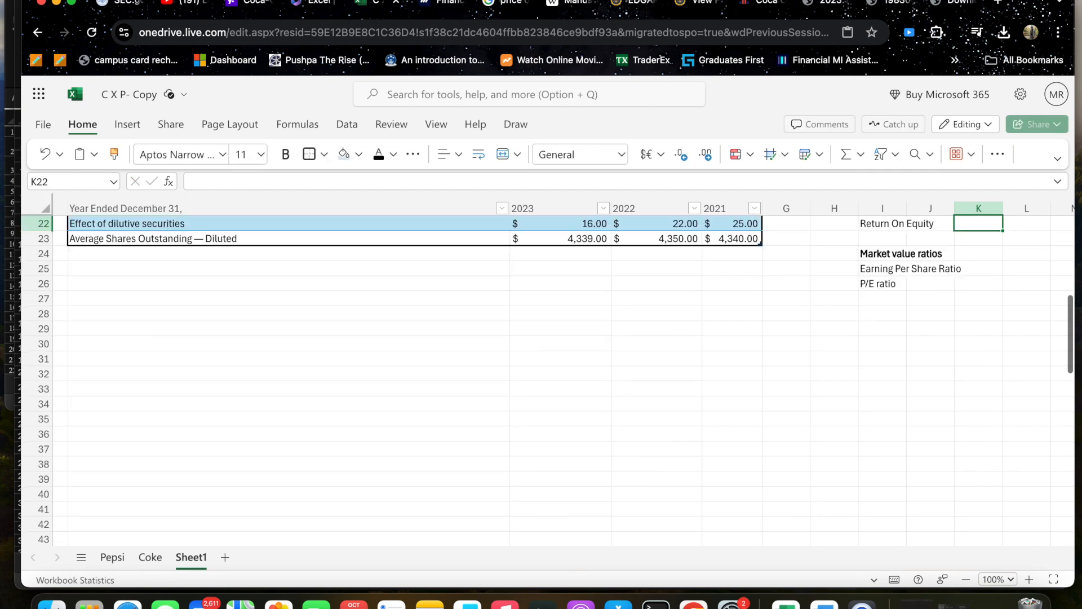
# - Calculate the 2023 Return On Equity in K22 as Net Income Attributable to Shareowners divided by Total Equity, =D18/D81
pyautogui.scroll(3, 715, 484)
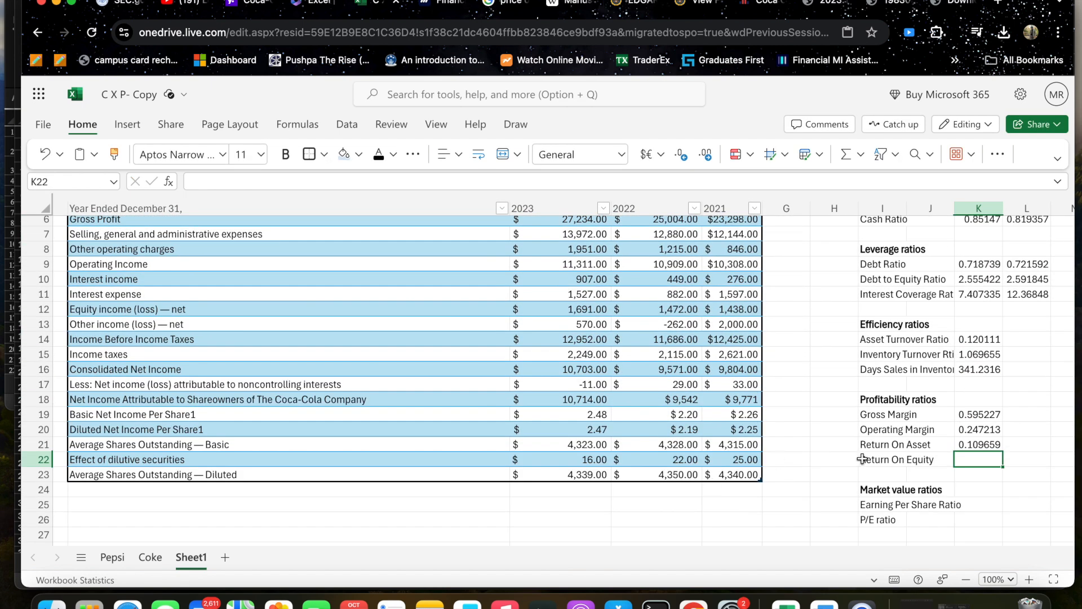
pyautogui.write('=')
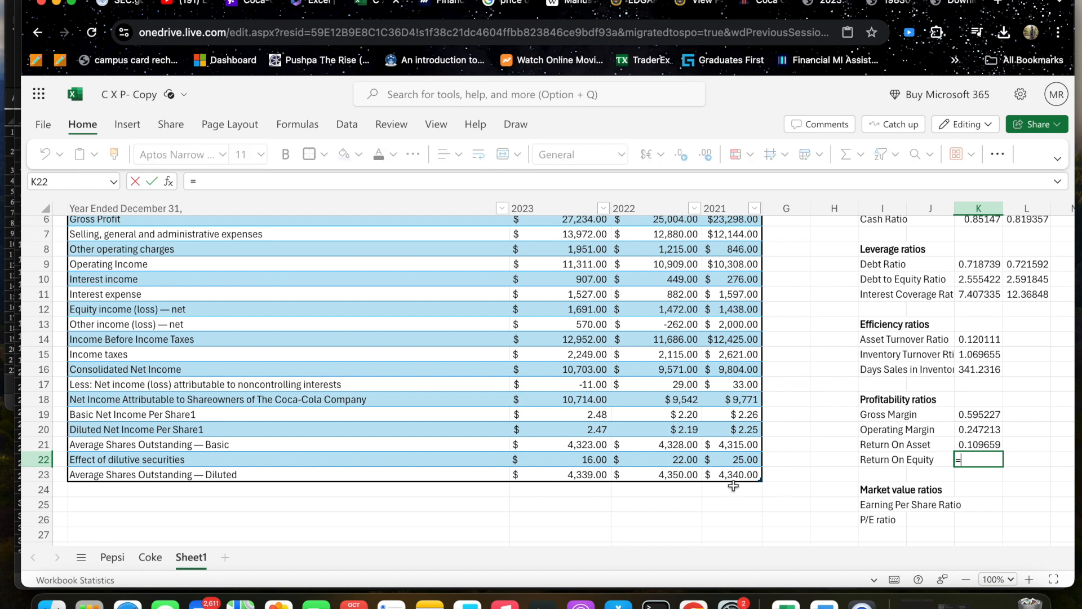
pyautogui.scroll(-1, 479, 496)
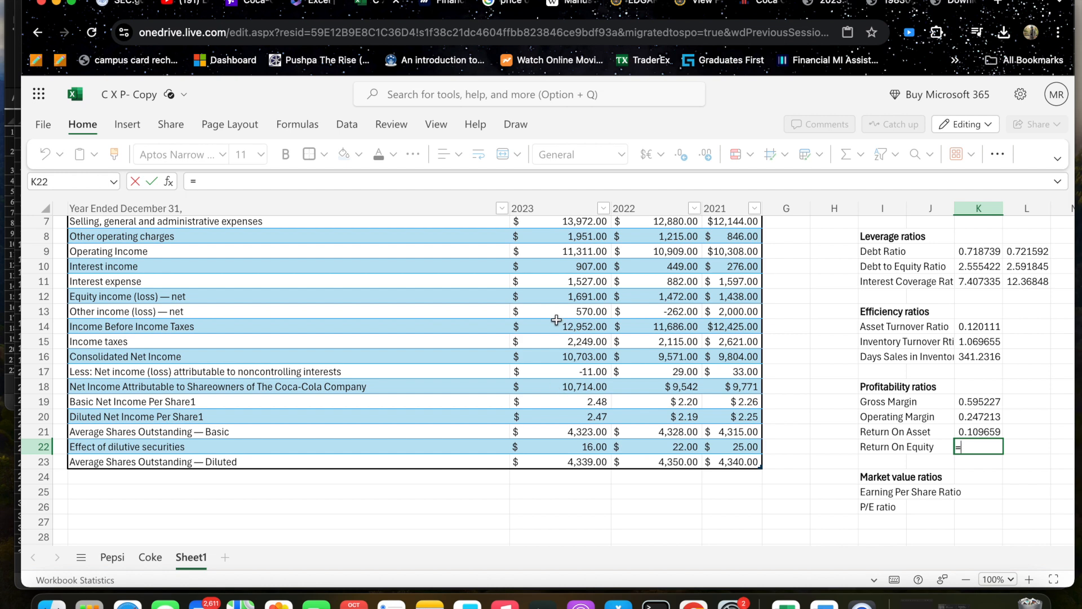
pyautogui.click(579, 389)
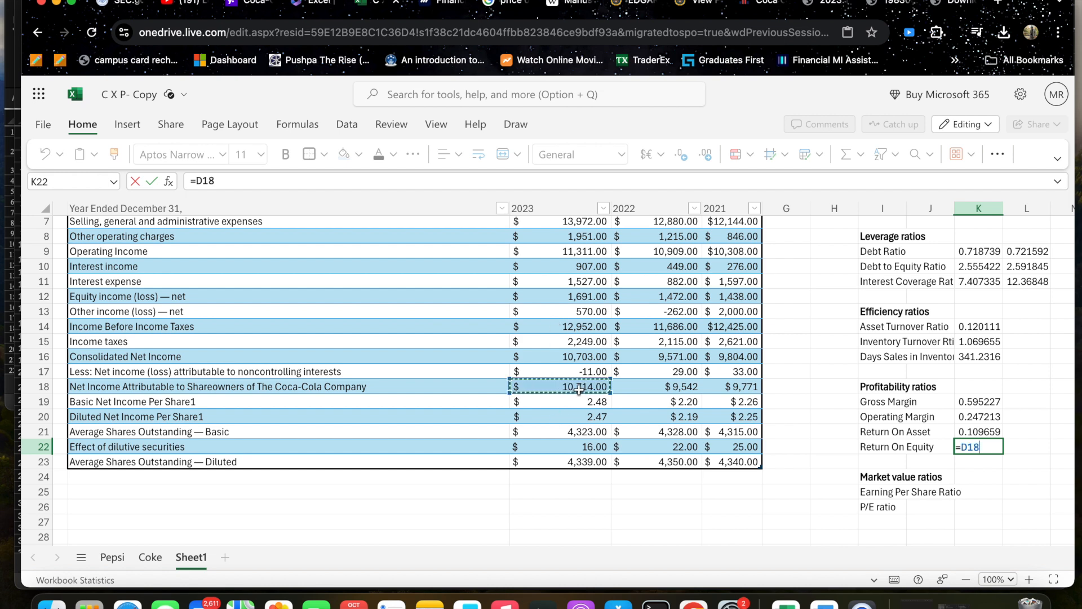
pyautogui.write('/')
pyautogui.scroll(-3, 689, 508)
pyautogui.scroll(-15, 689, 508)
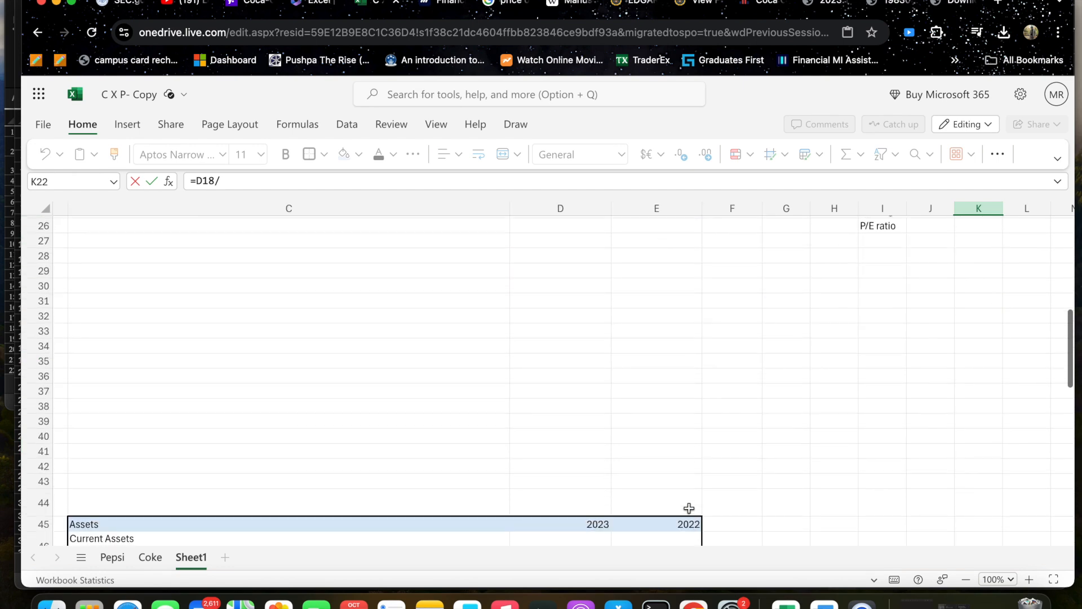
pyautogui.scroll(-5, 689, 507)
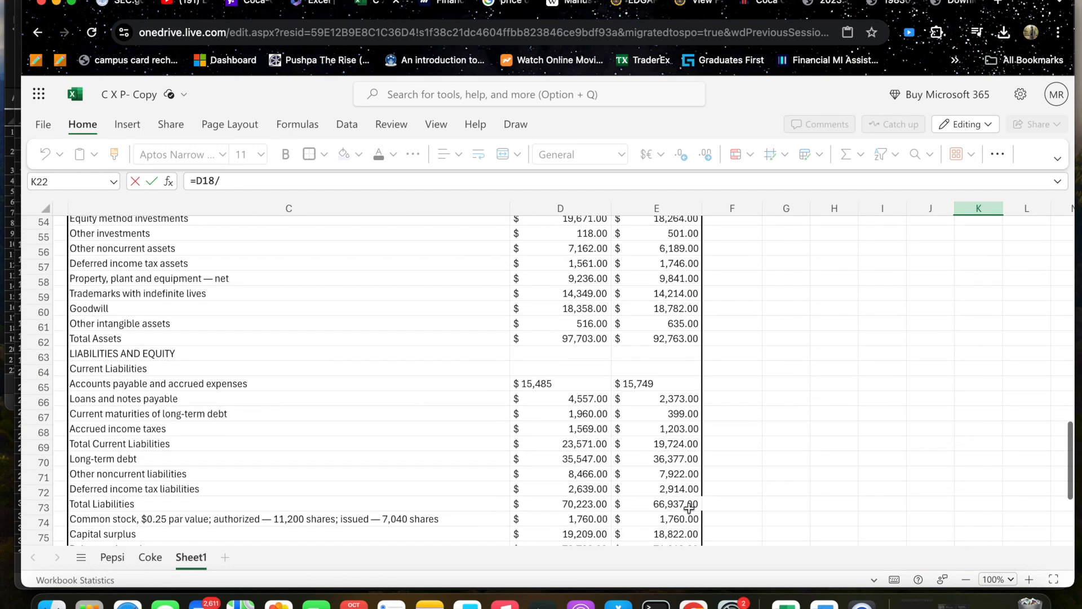
pyautogui.scroll(-2, 689, 507)
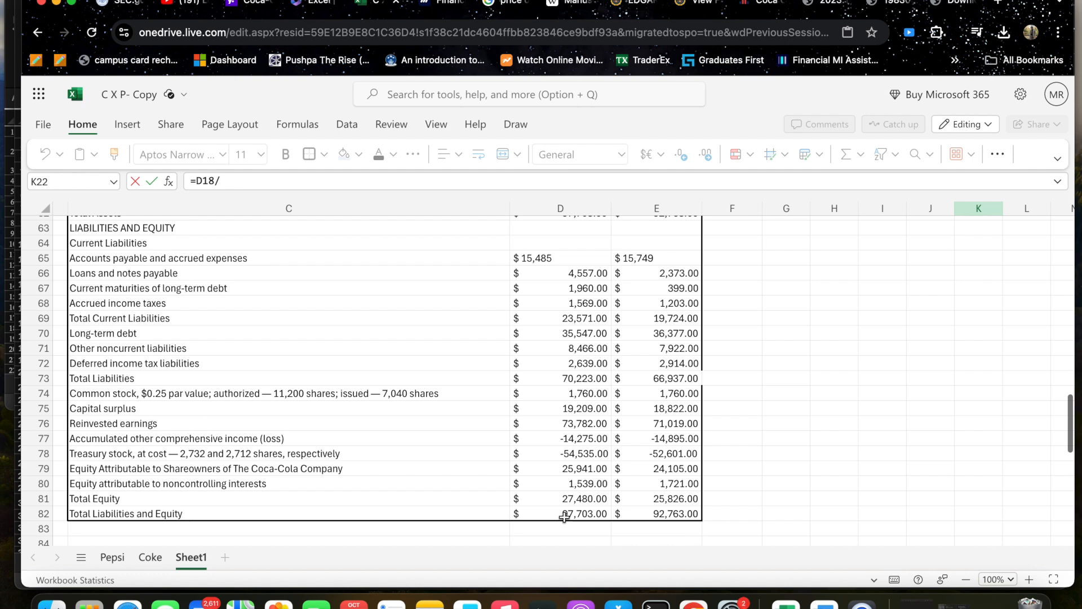
pyautogui.click(565, 498)
pyautogui.press('Return')
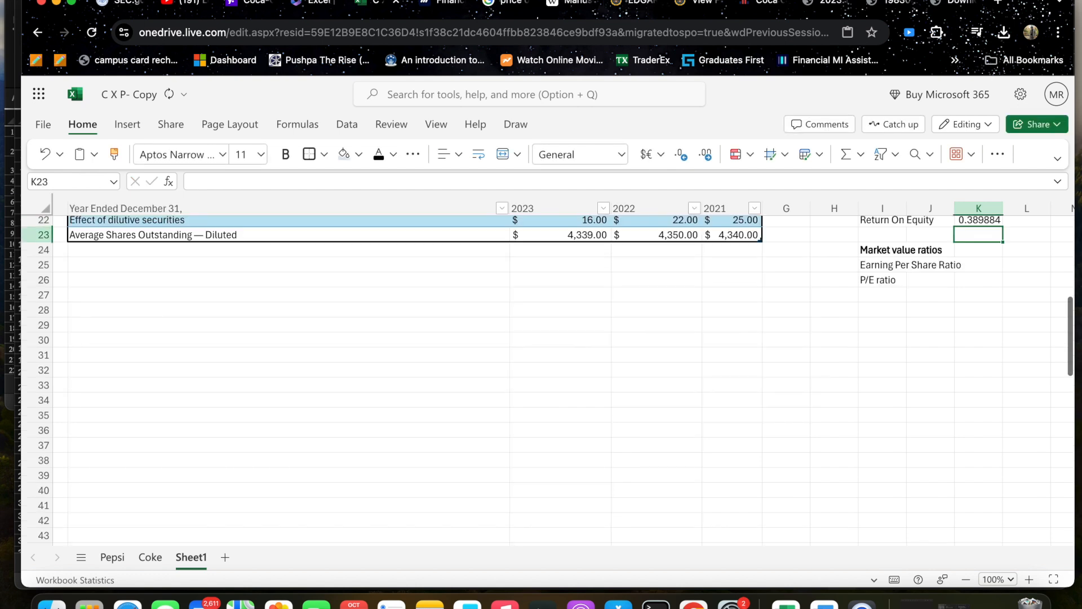
# - Try to fill the profitability formulas from K19:K22 into L19:L22, and clear the copied 2022 cells
pyautogui.scroll(5, 861, 413)
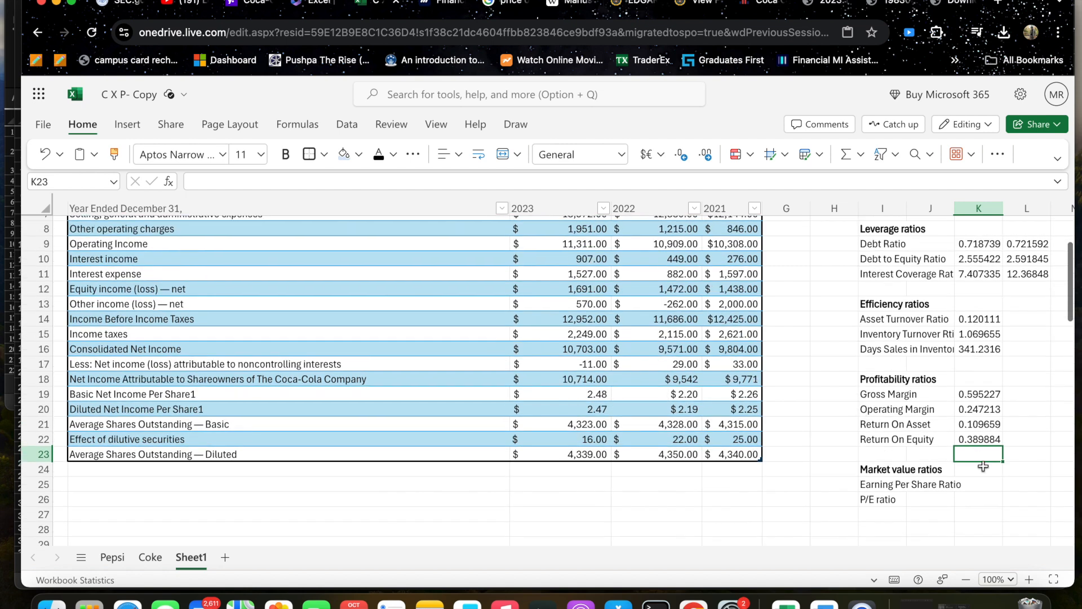
pyautogui.moveTo(969, 394); pyautogui.dragTo(1032, 448)
pyautogui.hotkey('ctrl', 'r')
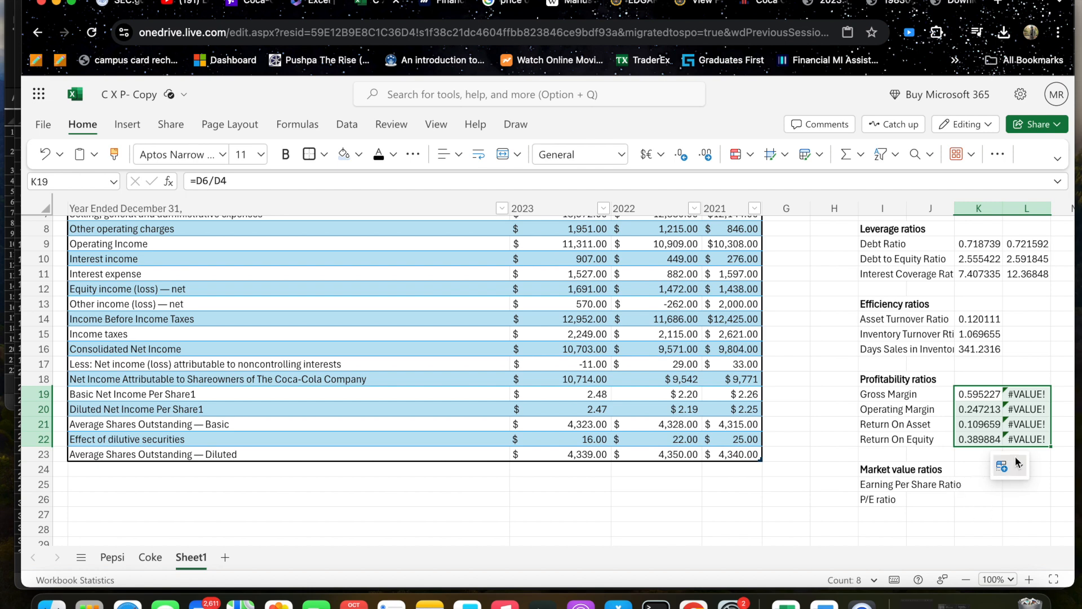
pyautogui.click(986, 482)
pyautogui.moveTo(1024, 394); pyautogui.dragTo(1026, 440)
pyautogui.press('Delete')
# - Fill the Gross Margin formula from K19 into L19 and check the 2022 income statement cells it references
pyautogui.moveTo(987, 393); pyautogui.dragTo(1023, 398)
pyautogui.click(1017, 398)
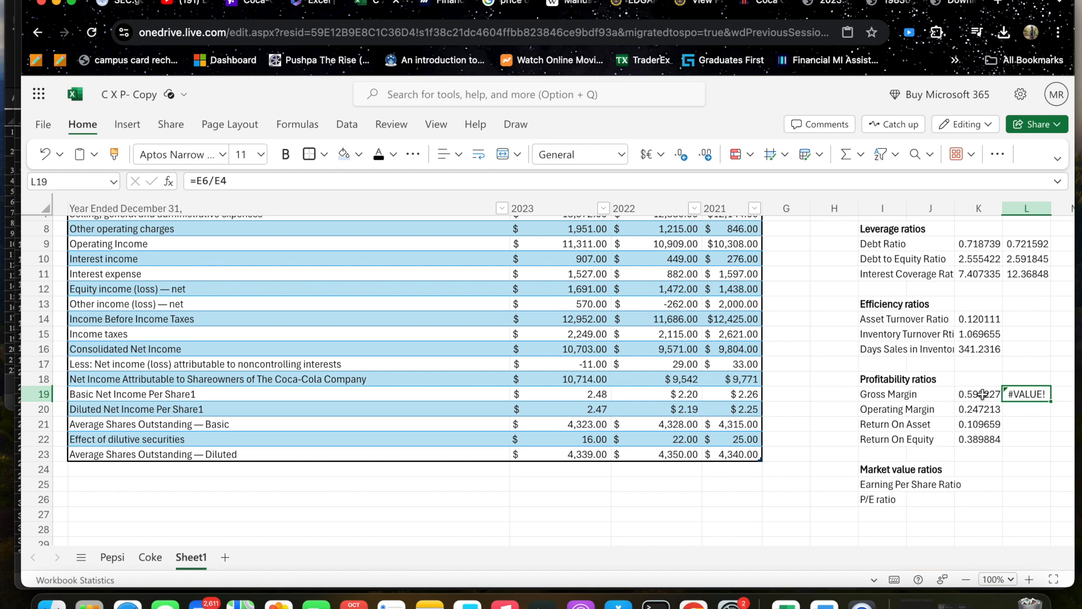
pyautogui.scroll(5, 982, 394)
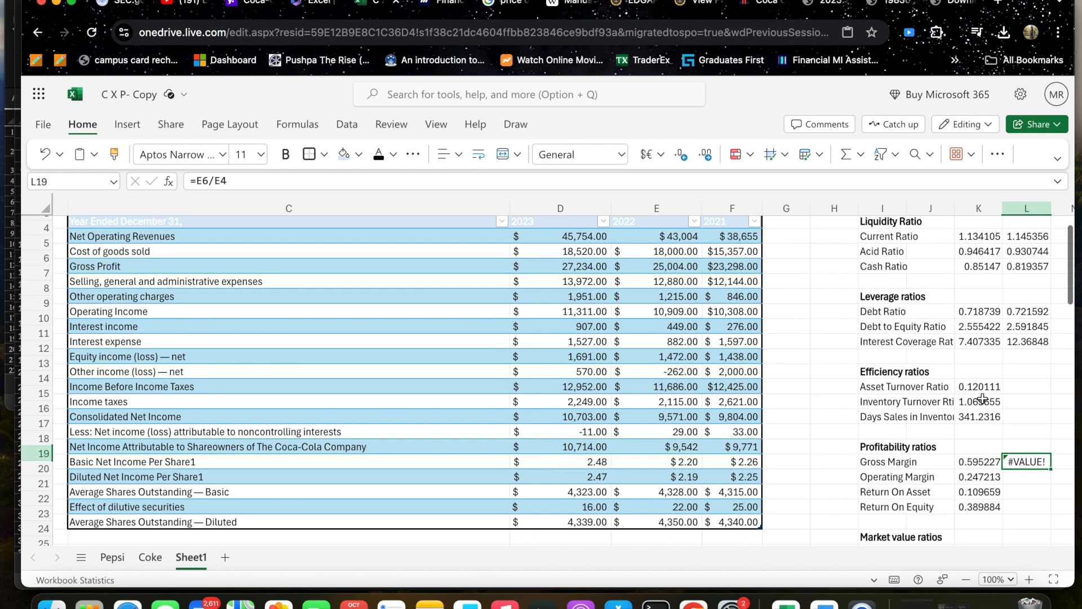
pyautogui.scroll(-2, 982, 398)
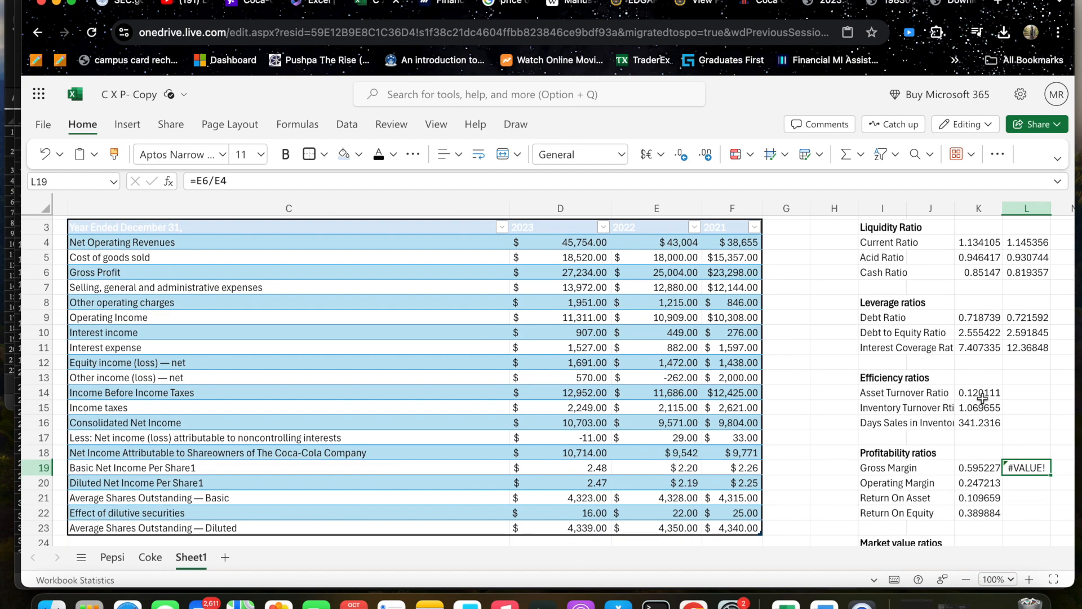
# - Compare the Gross Margin formulas in K19 and L19, and clear the 2022 Gross Margin cell L19
pyautogui.scroll(-3, 982, 398)
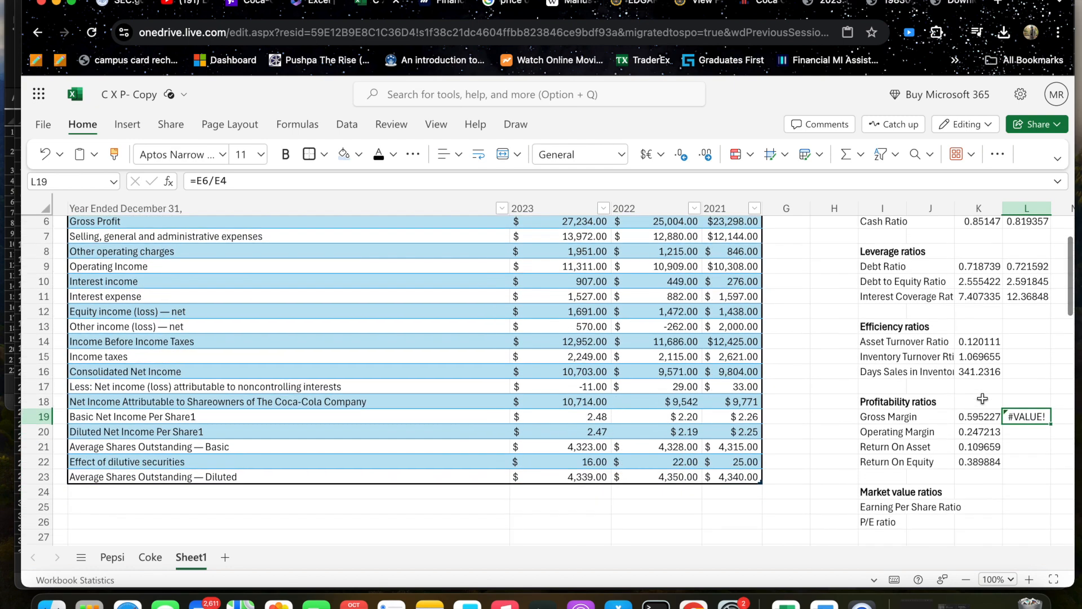
pyautogui.click(989, 420)
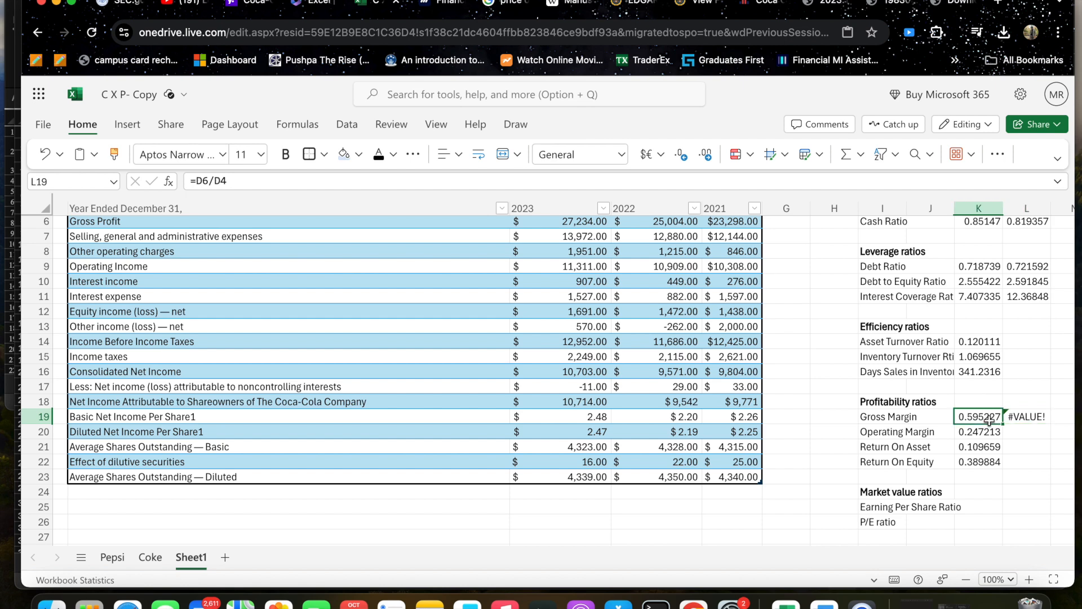
pyautogui.click(1014, 421)
pyautogui.click(986, 419)
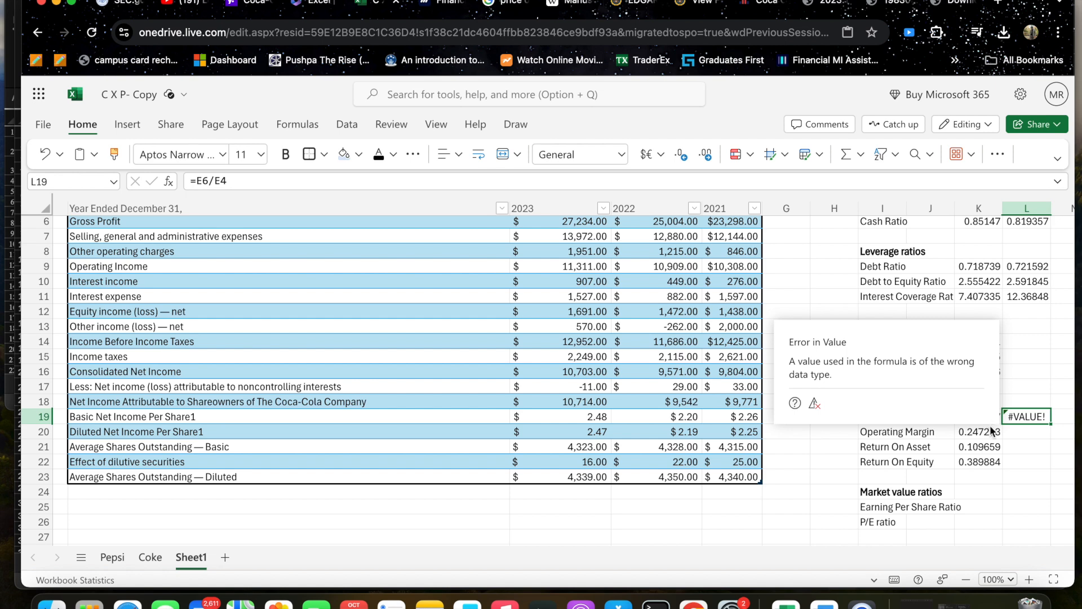
pyautogui.click(1006, 449)
pyautogui.click(1017, 421)
pyautogui.press('BackSpace')
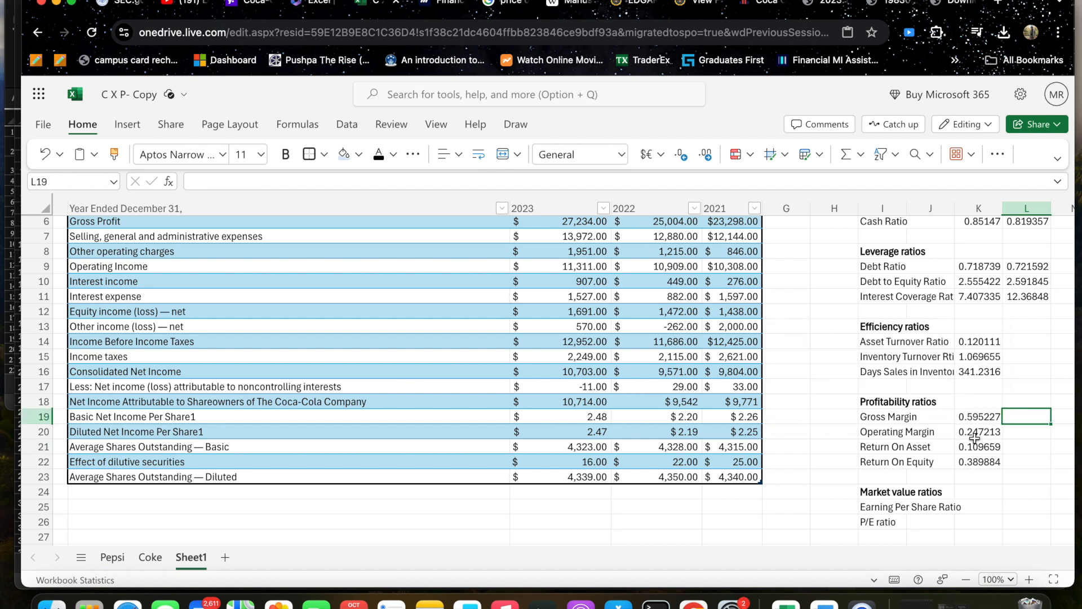
pyautogui.scroll(3, 974, 437)
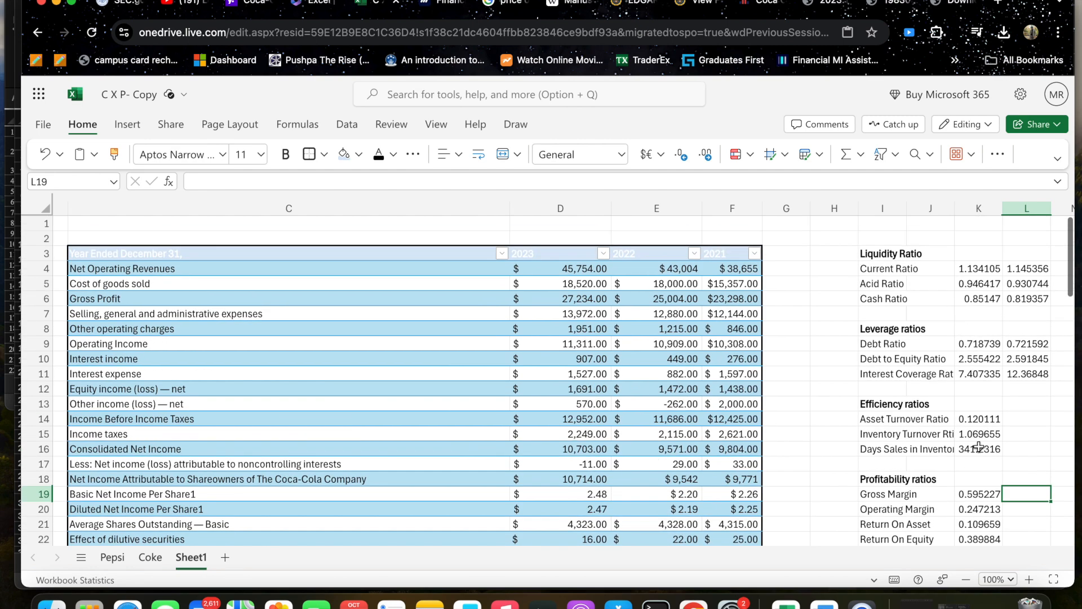
pyautogui.scroll(-10, 978, 447)
pyautogui.scroll(12, 978, 446)
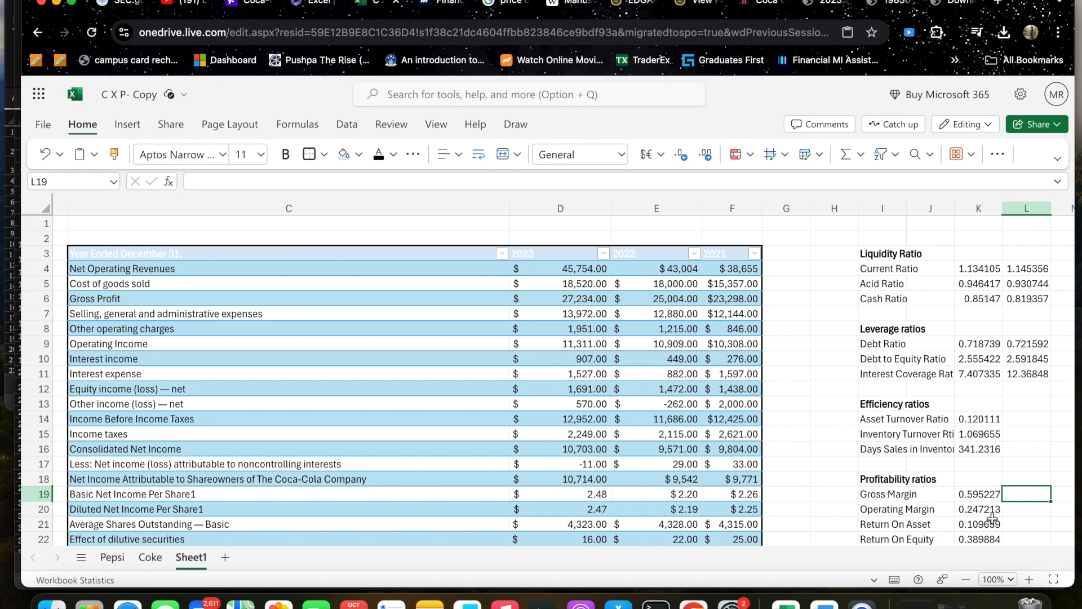
pyautogui.scroll(-3, 992, 519)
pyautogui.scroll(-1, 991, 518)
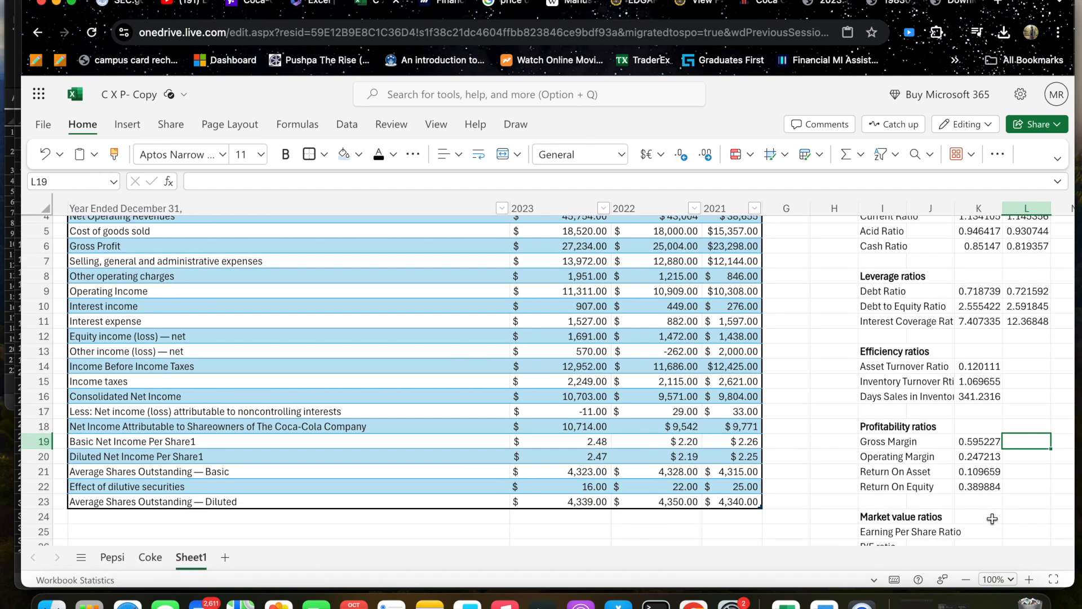
pyautogui.scroll(2, 992, 519)
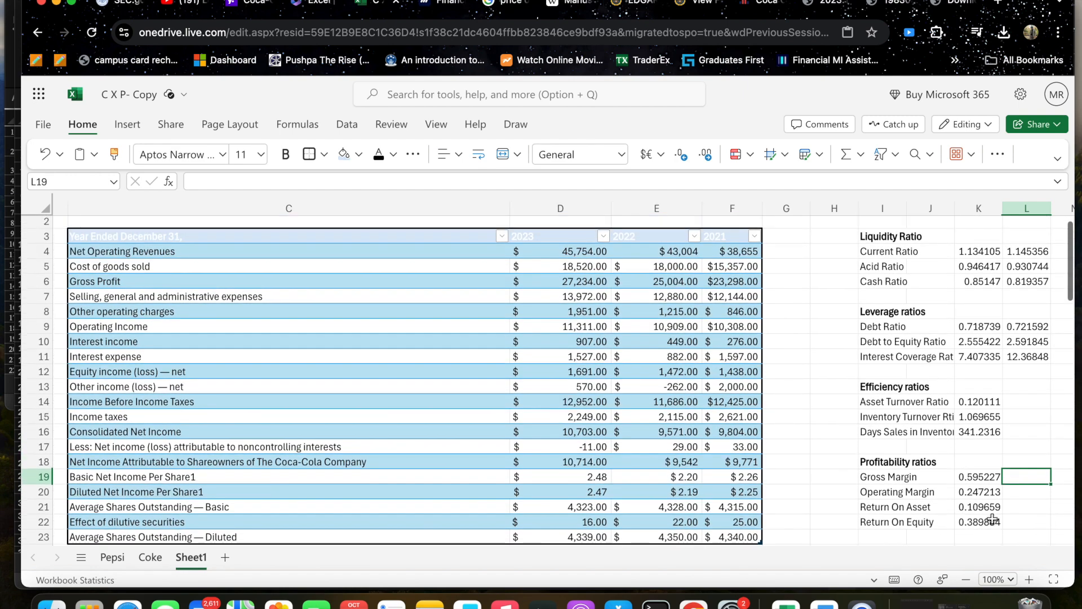
pyautogui.scroll(-3, 992, 518)
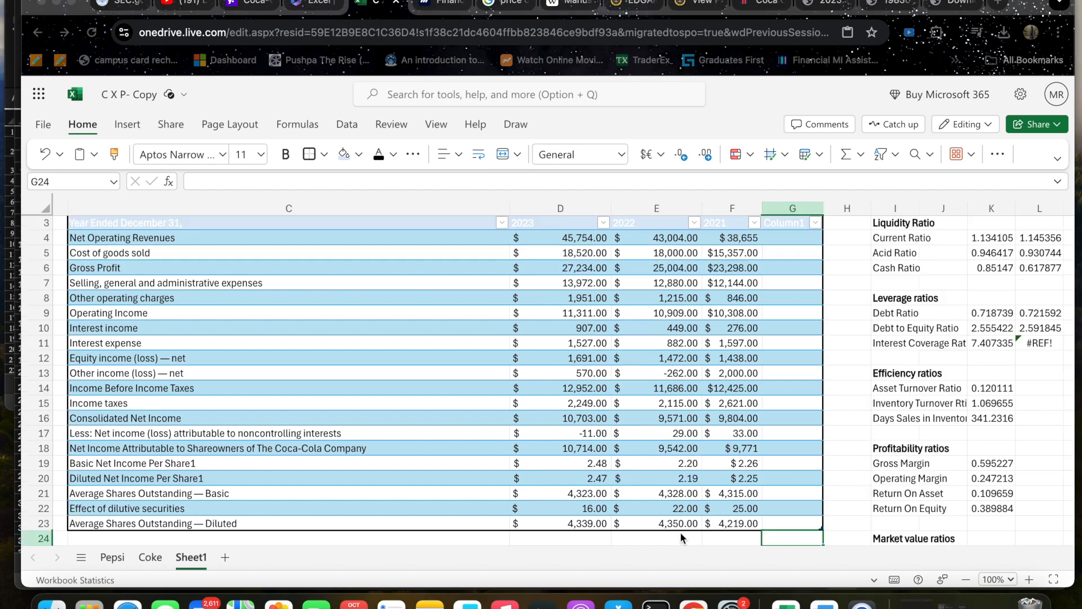
# - Fill the four profitability ratio formulas from K19:K22 into the 2022 cells L19:L22
pyautogui.scroll(-5, 905, 437)
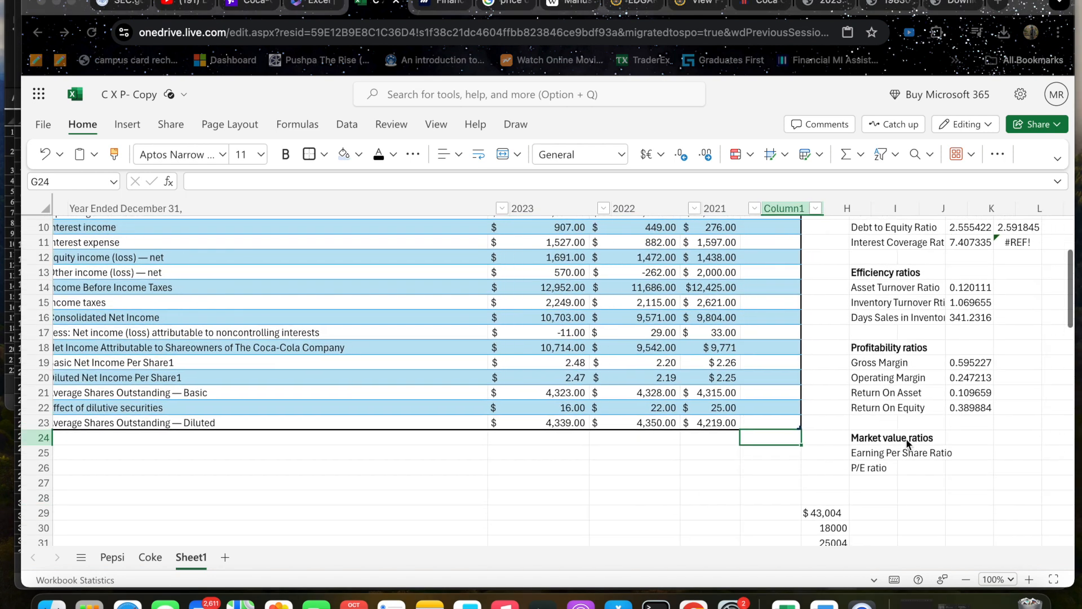
pyautogui.hscroll(2, 905, 438)
pyautogui.hscroll(2, 905, 438)
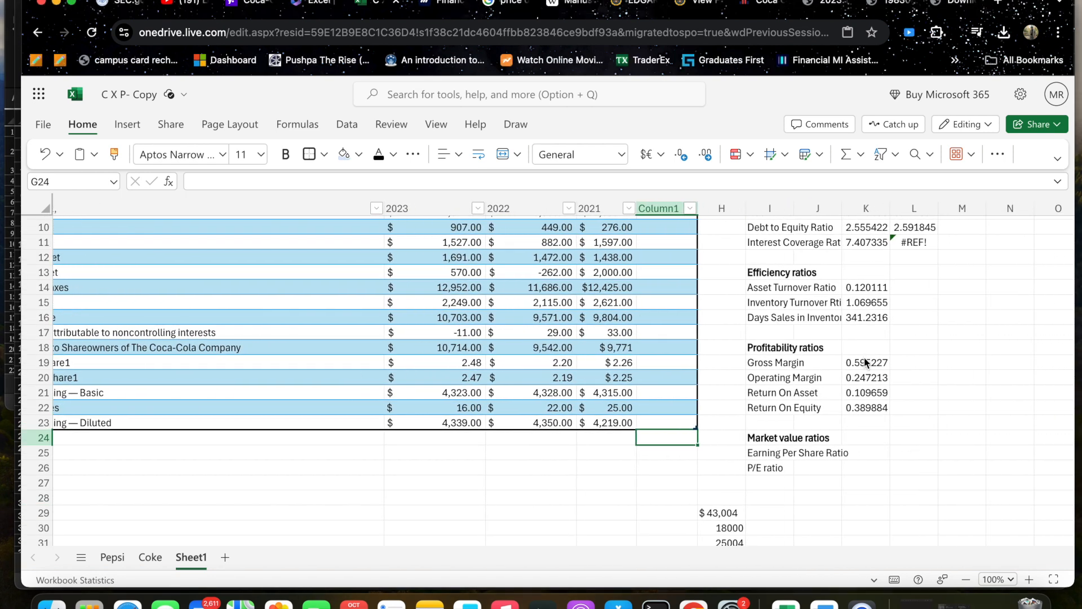
pyautogui.click(863, 363)
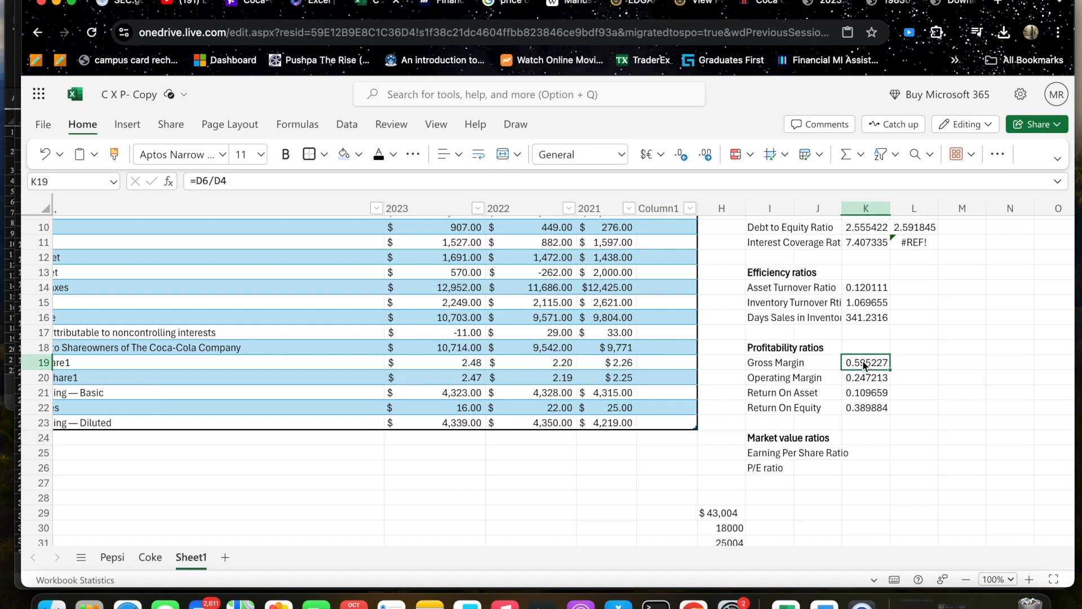
pyautogui.moveTo(889, 368); pyautogui.dragTo(880, 406)
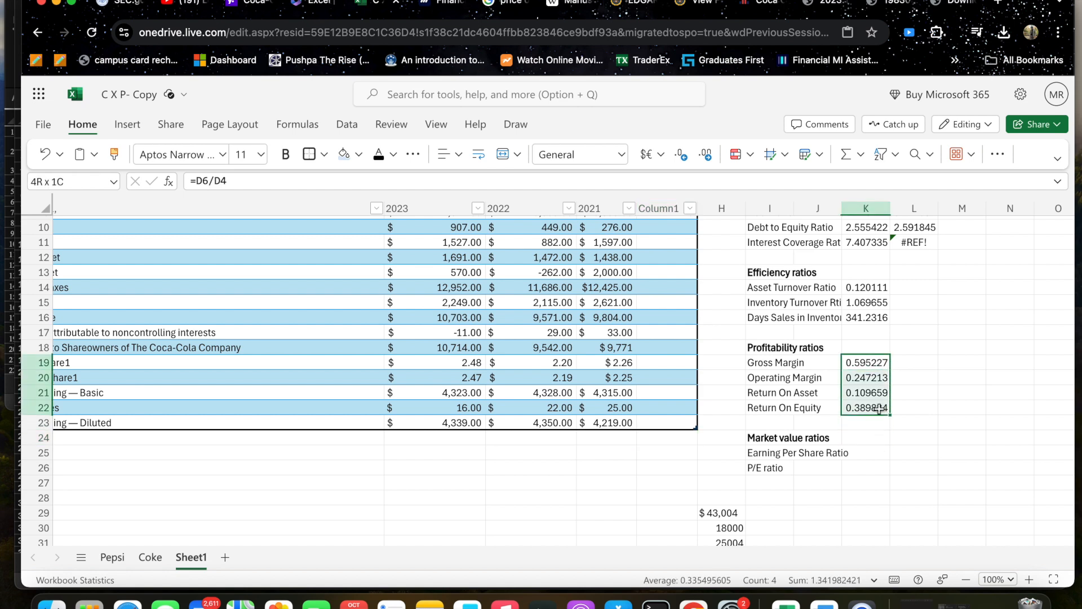
pyautogui.click(894, 417)
pyautogui.click(872, 363)
pyautogui.moveTo(873, 363); pyautogui.dragTo(935, 415)
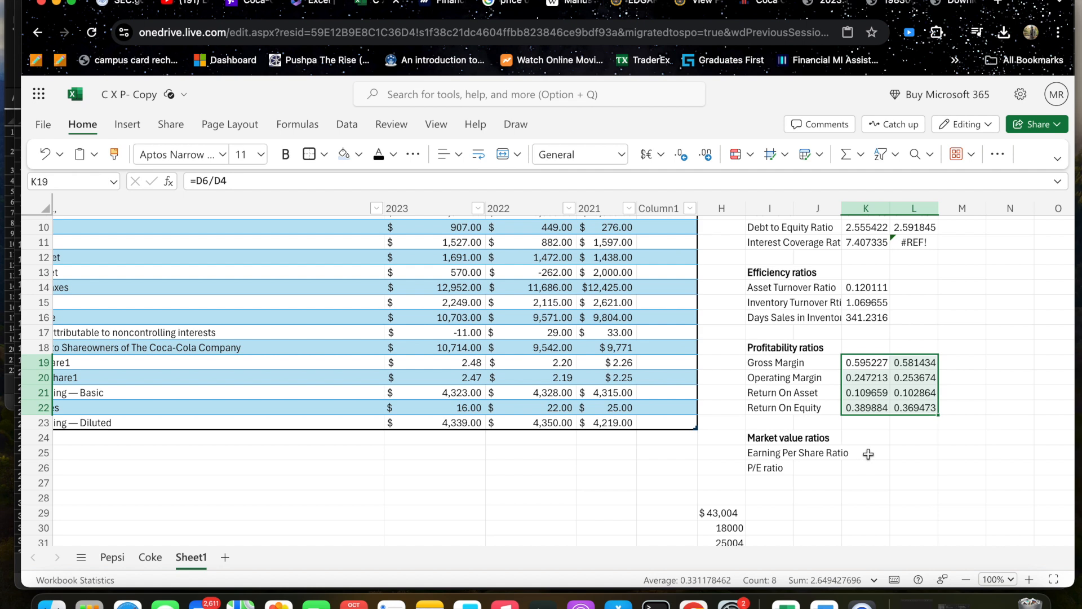
# - Link the 2023 Earning Per Share Ratio in K25 to Basic Net Income Per Share, =D19, and fill it into L25 for 2022
pyautogui.click(870, 453)
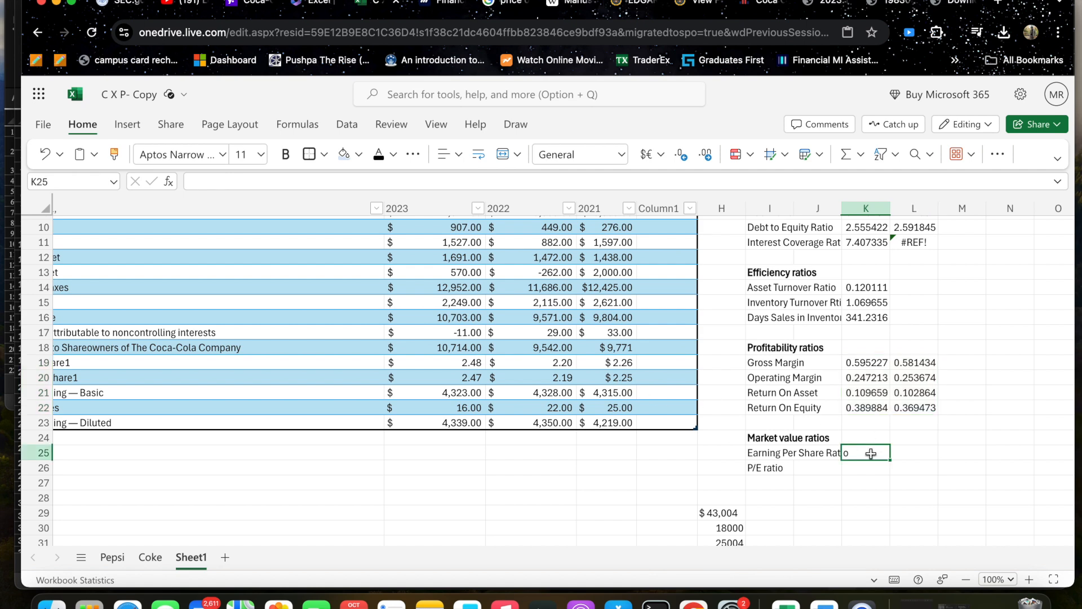
pyautogui.write('=')
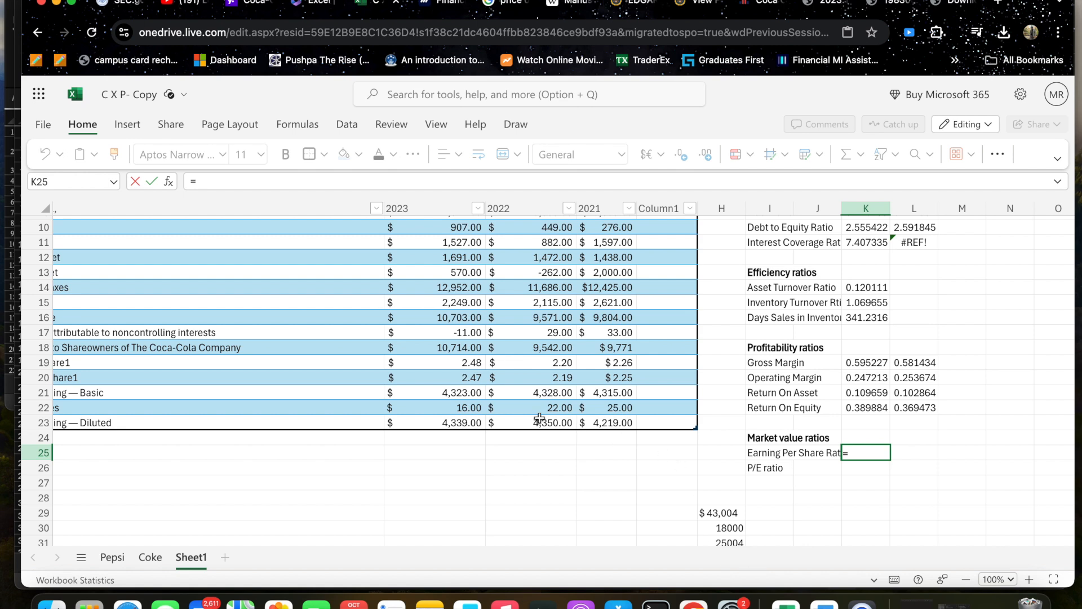
pyautogui.hscroll(-5, 539, 417)
pyautogui.hscroll(-2, 539, 418)
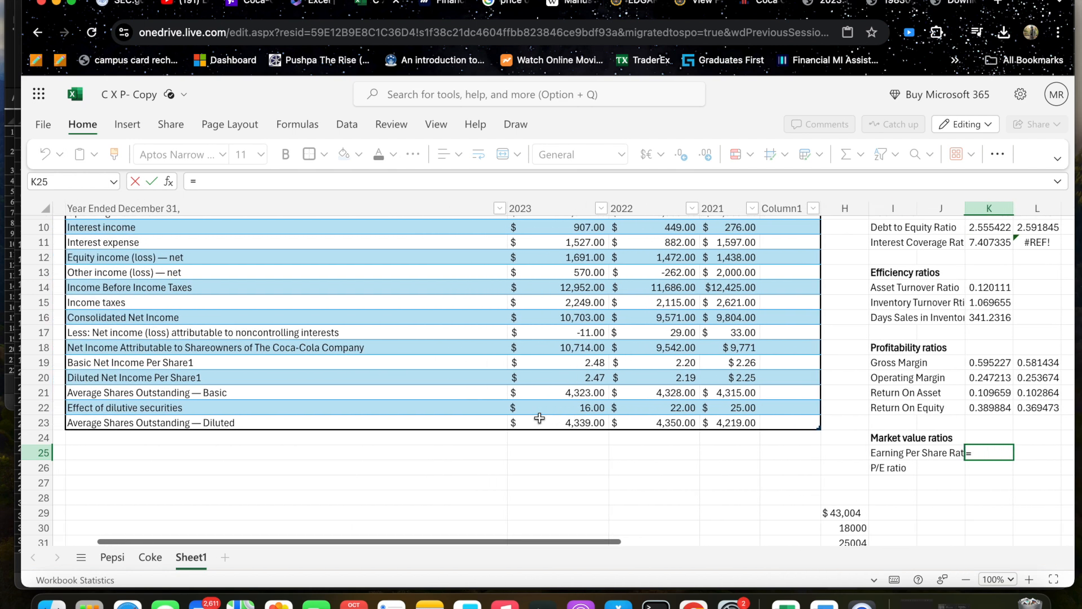
pyautogui.click(600, 367)
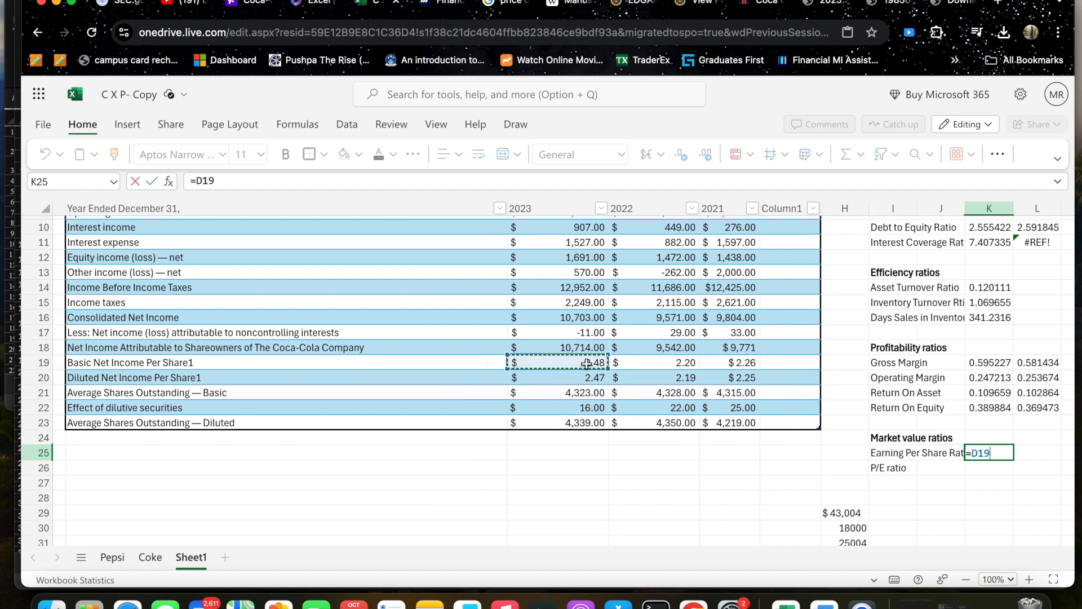
pyautogui.press('Return')
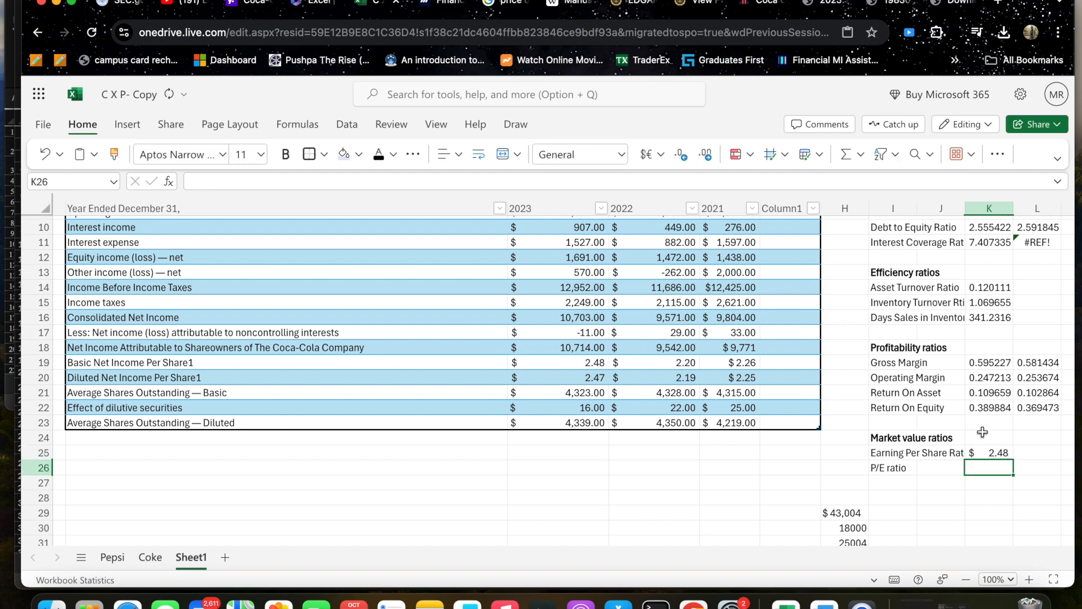
pyautogui.click(992, 456)
pyautogui.moveTo(1012, 459); pyautogui.dragTo(1036, 459)
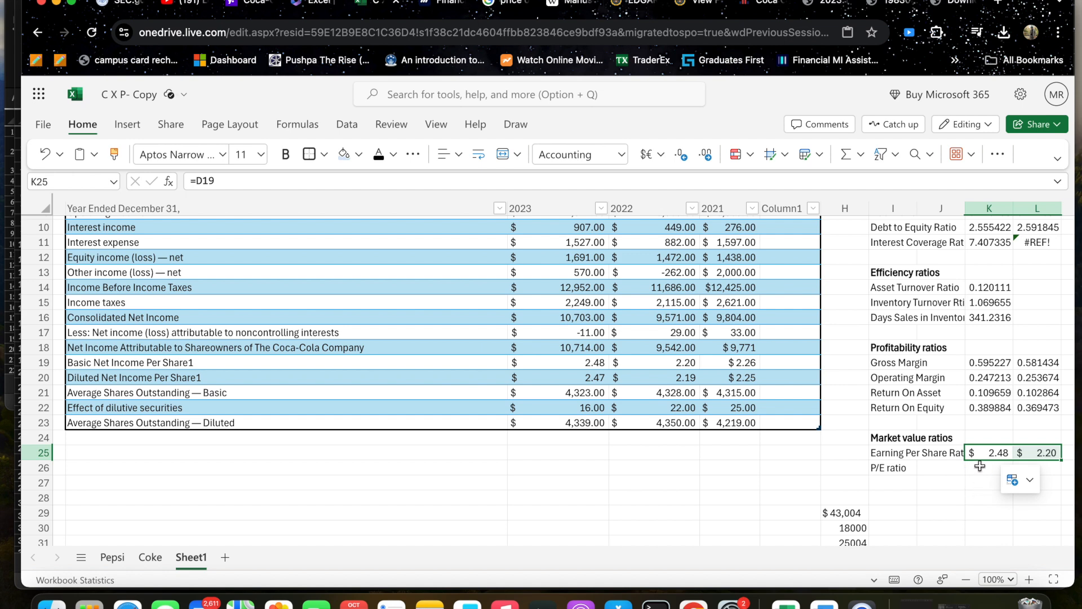
# - Begin the 2023 P/E ratio formula in K26, and search Google in a new browser tab for coca cola share price
pyautogui.click(979, 465)
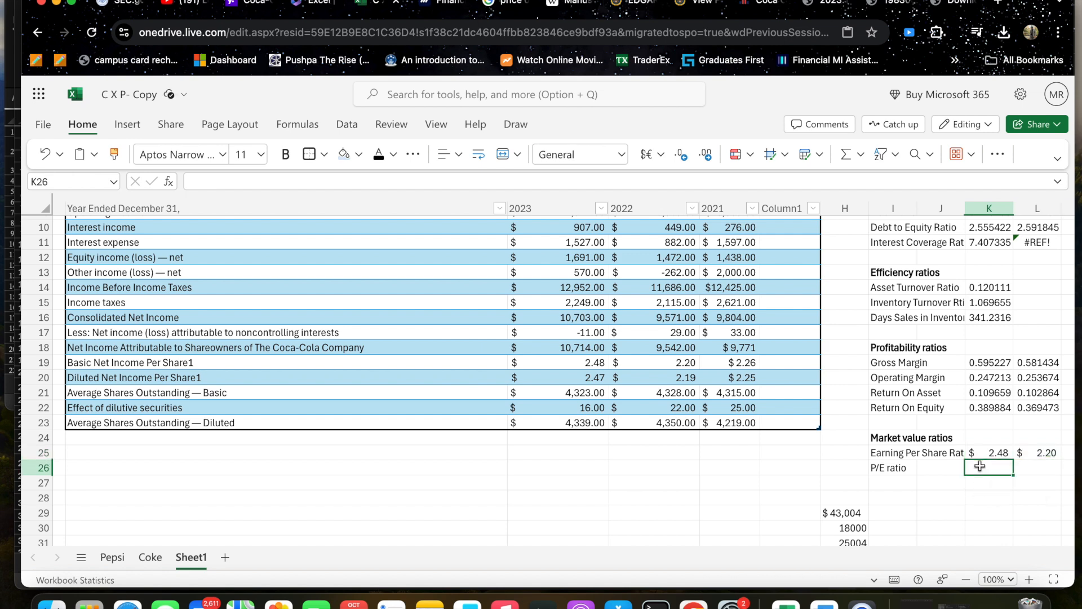
pyautogui.write('=')
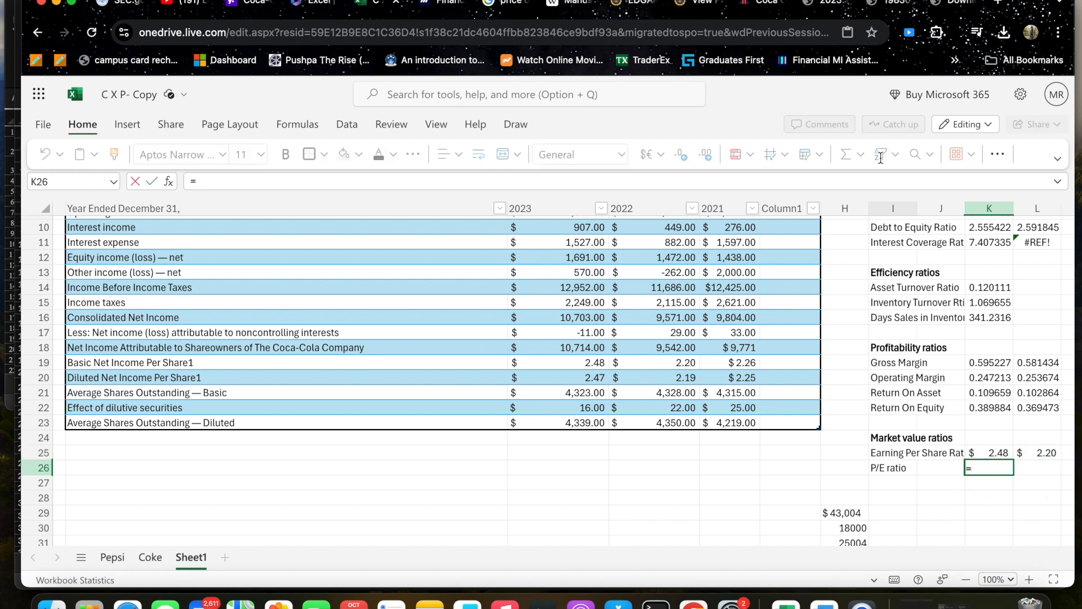
pyautogui.click(991, 6)
pyautogui.click(997, 6)
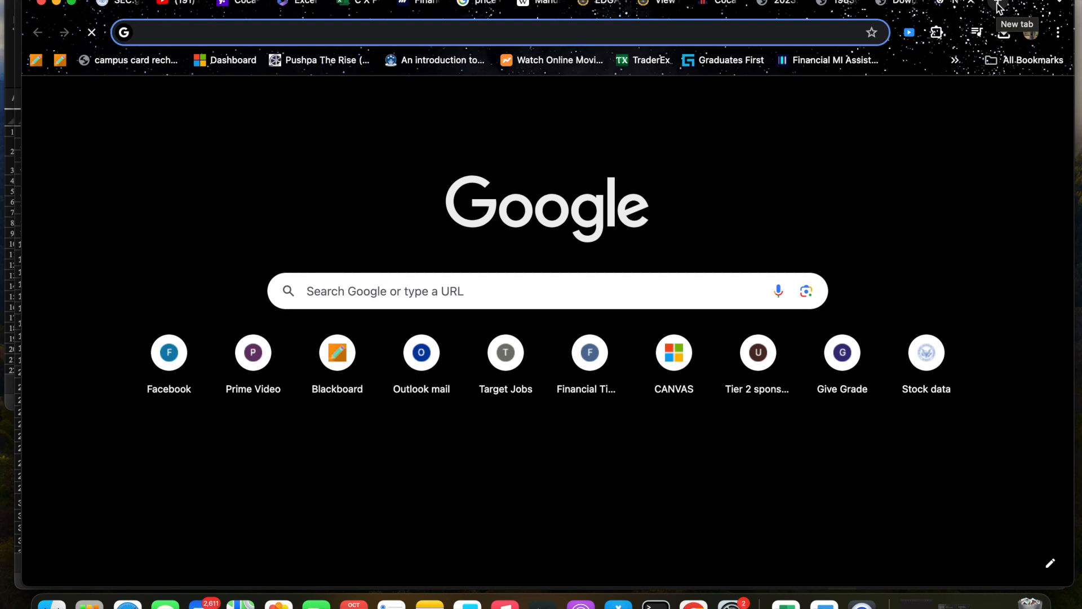
pyautogui.write('coc')
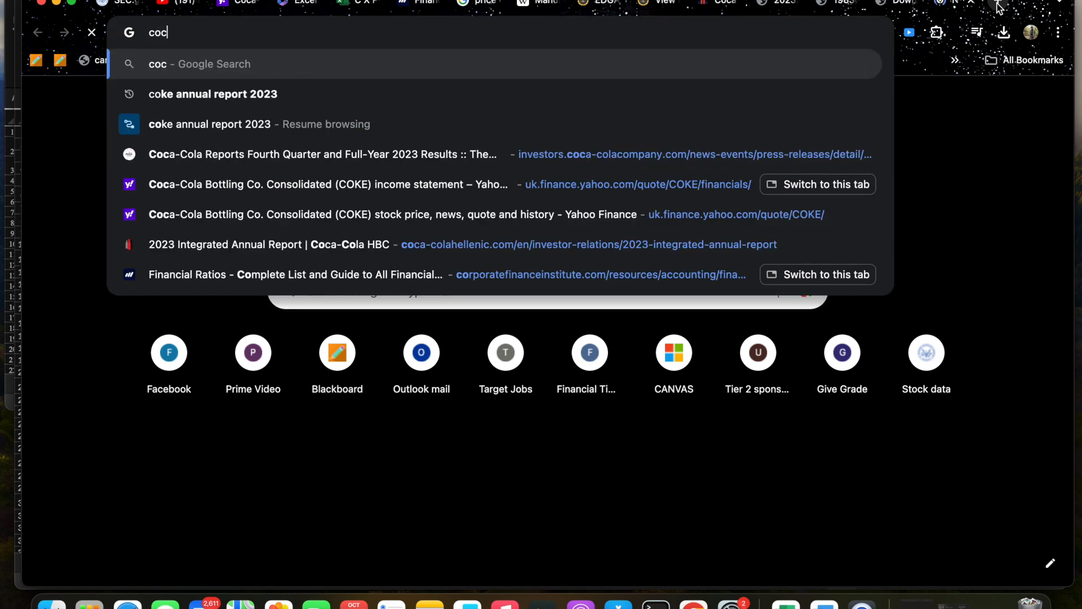
pyautogui.write('a')
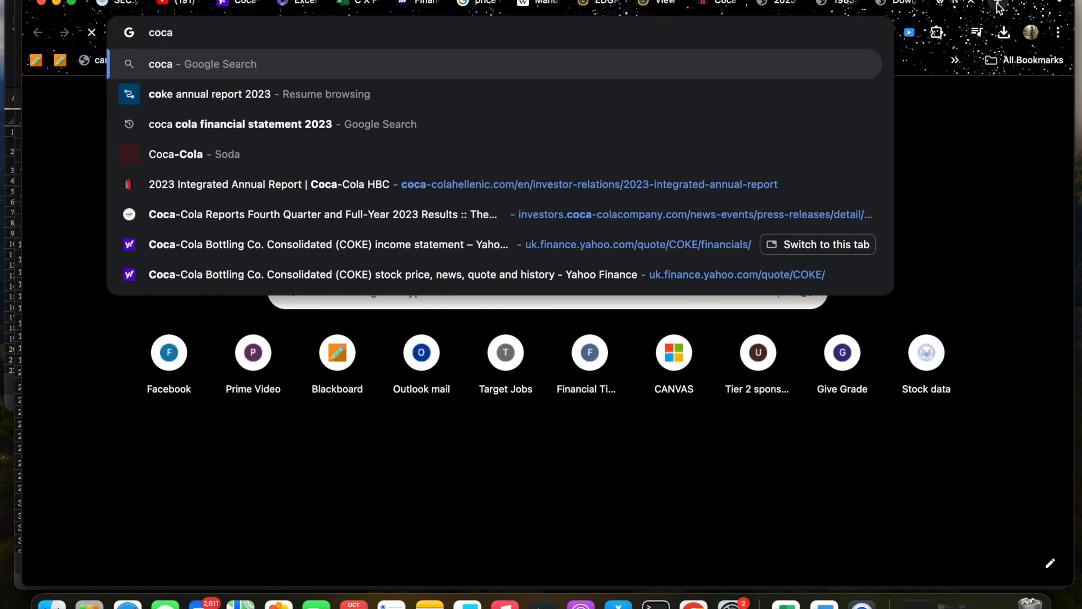
pyautogui.write(' co')
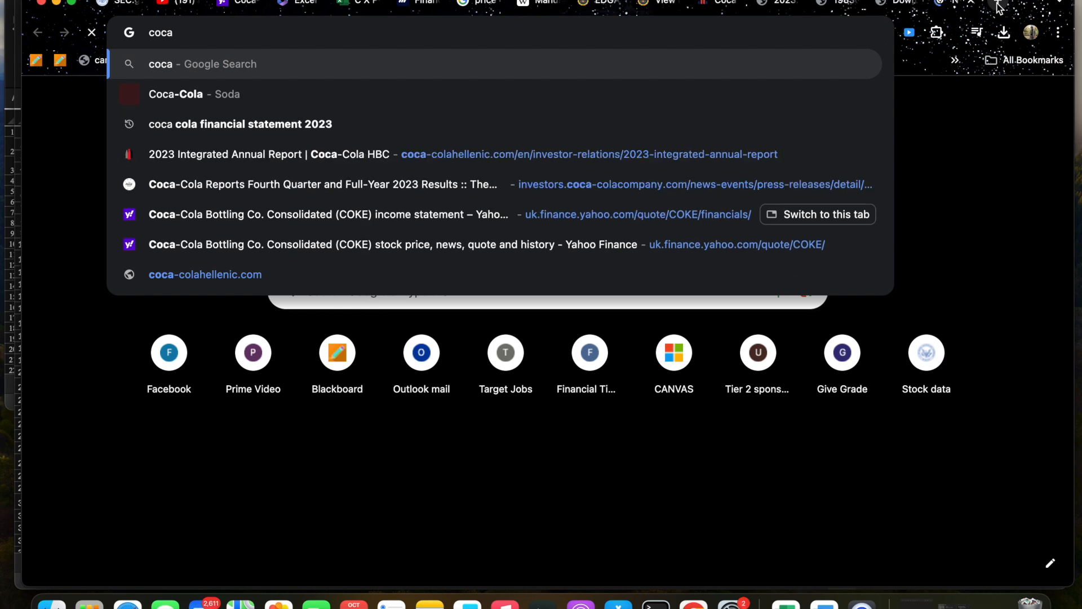
pyautogui.write('la ')
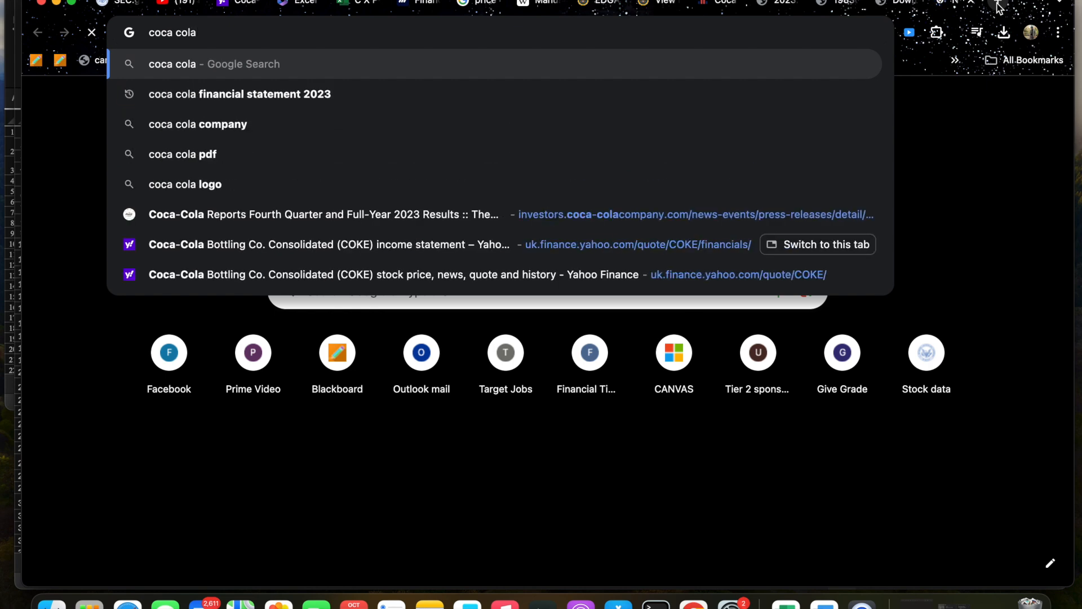
pyautogui.write('sh')
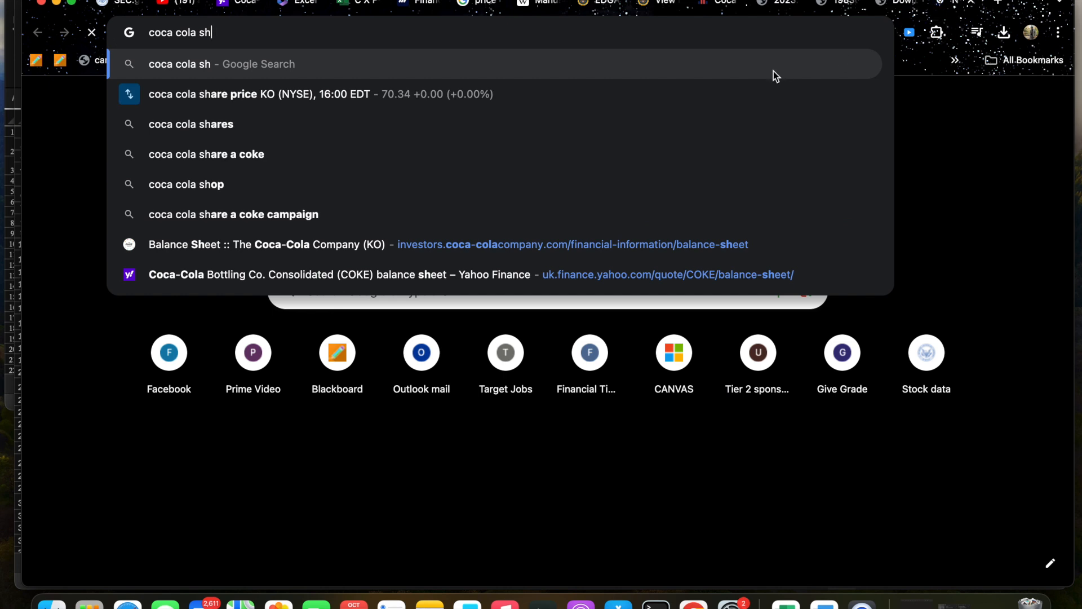
pyautogui.write('a')
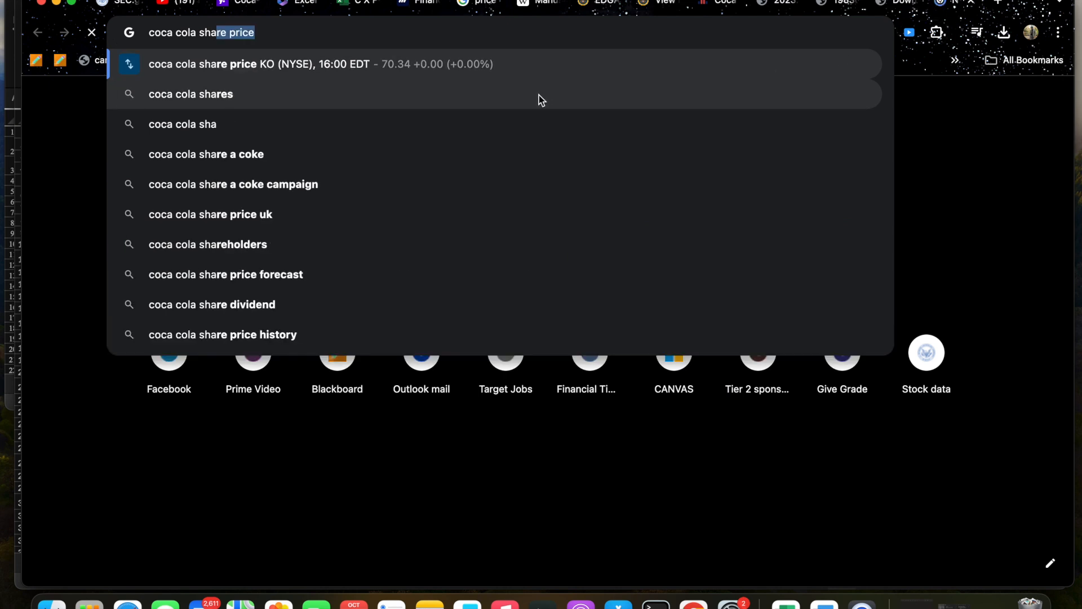
pyautogui.click(475, 54)
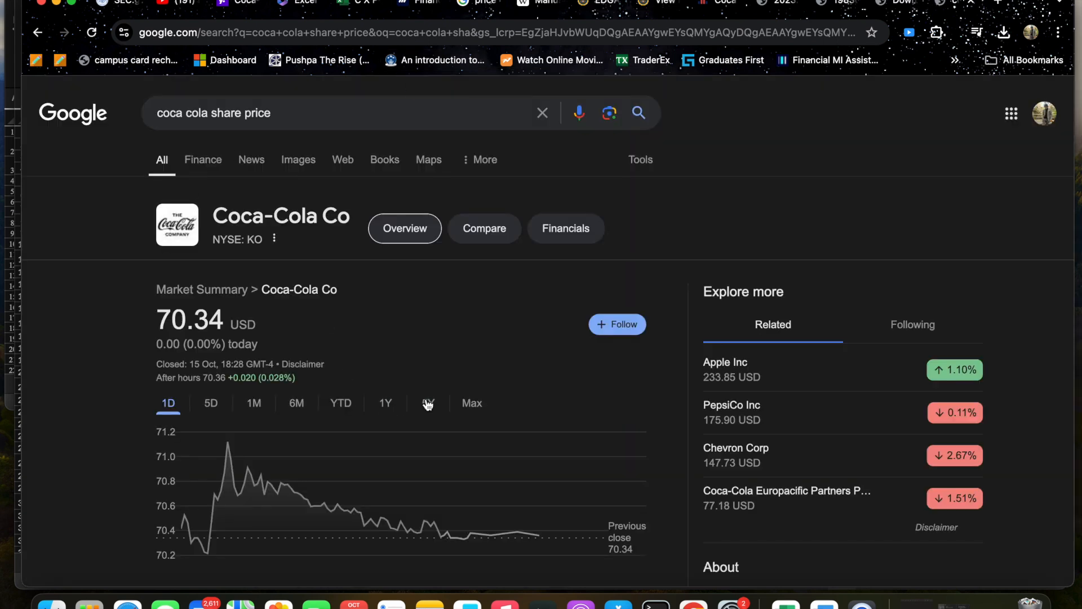
# - Show Coca-Cola's share price chart over five years and read the price on 30 Dec 2022
pyautogui.click(428, 404)
pyautogui.scroll(-2, 431, 409)
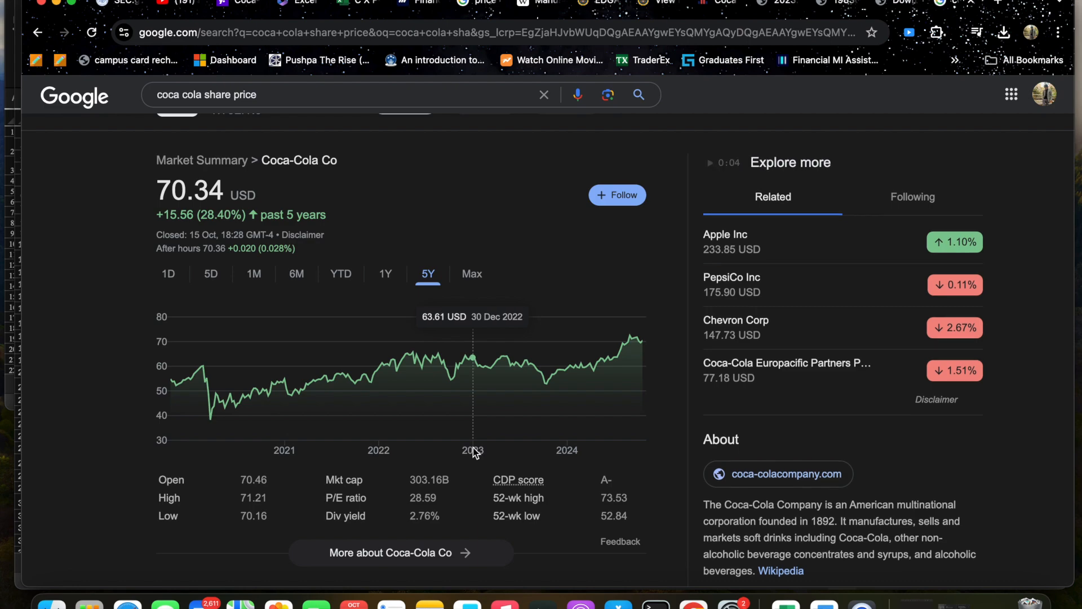
pyautogui.hotkey('ctrl', 'Up')
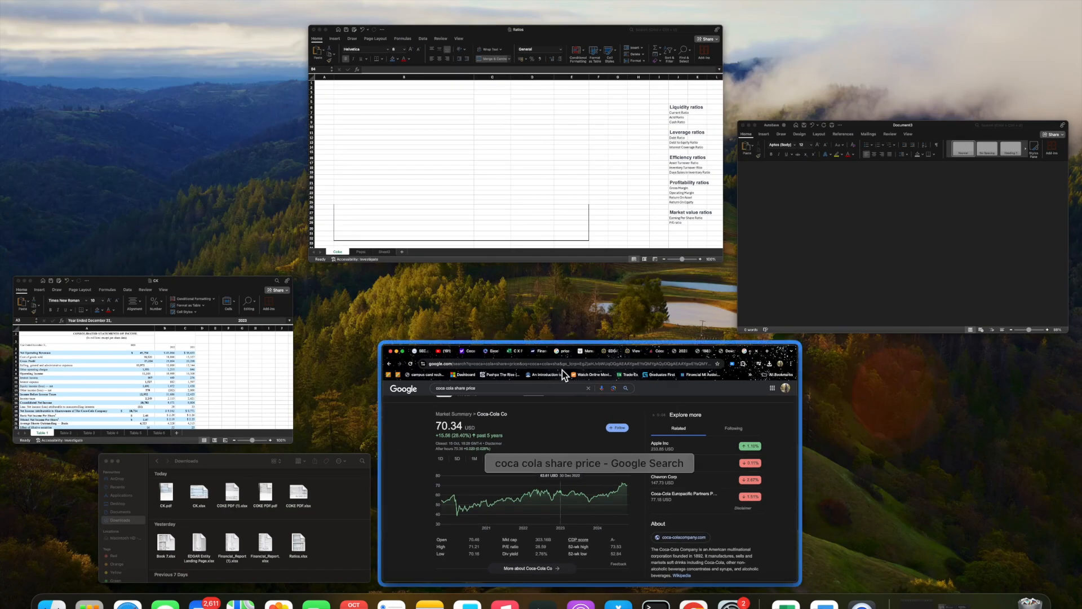
pyautogui.click(578, 455)
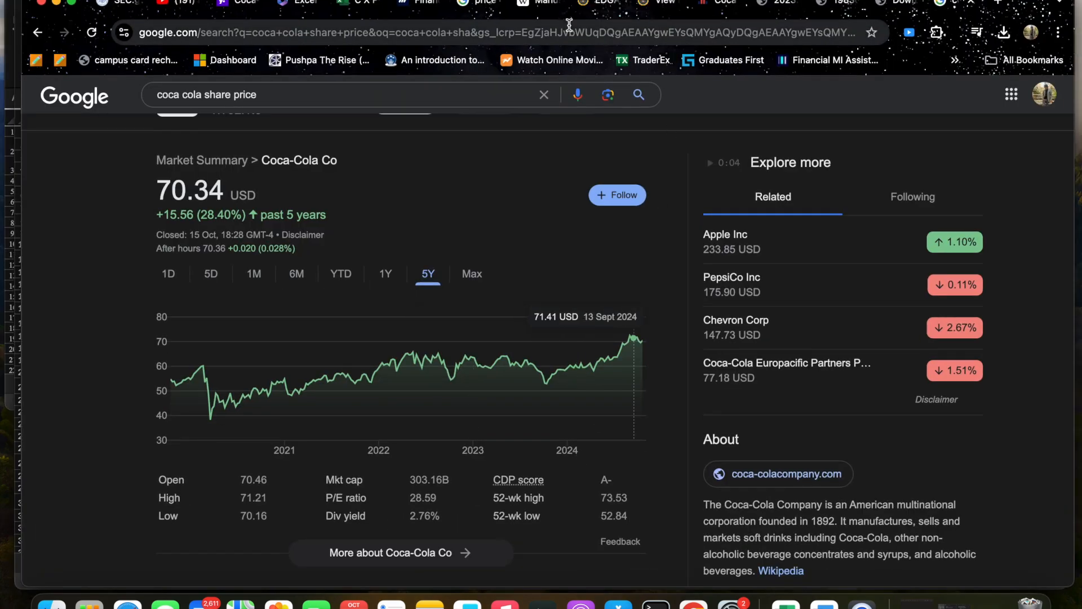
# - Return to the Excel workbook and complete the P/E ratio in K26 as share price divided by earnings per share, =63.61/K25
pyautogui.click(360, 4)
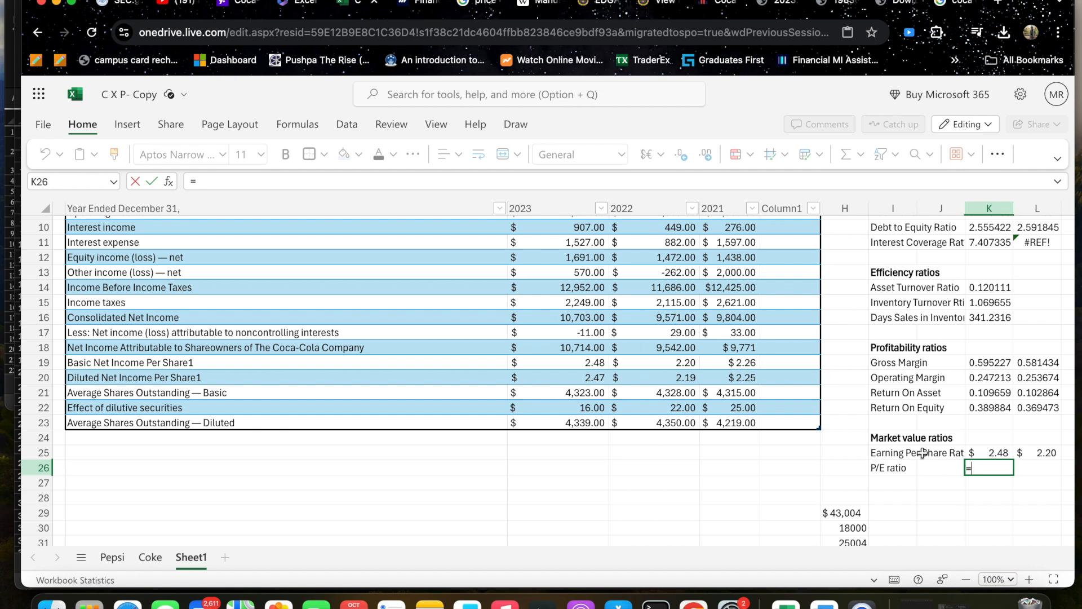
pyautogui.write('63.61/K25')
pyautogui.press('Return')
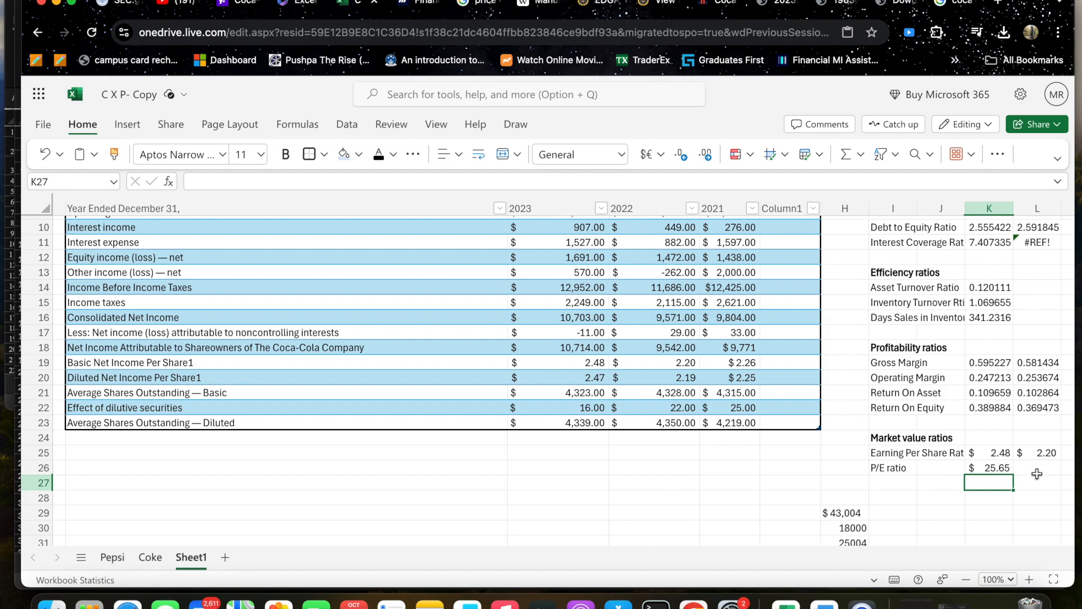
# - Begin the 2022 P/E ratio formula in L26 and check Coca-Cola's five-year share price chart in the Google tab
pyautogui.click(1037, 469)
pyautogui.write('=')
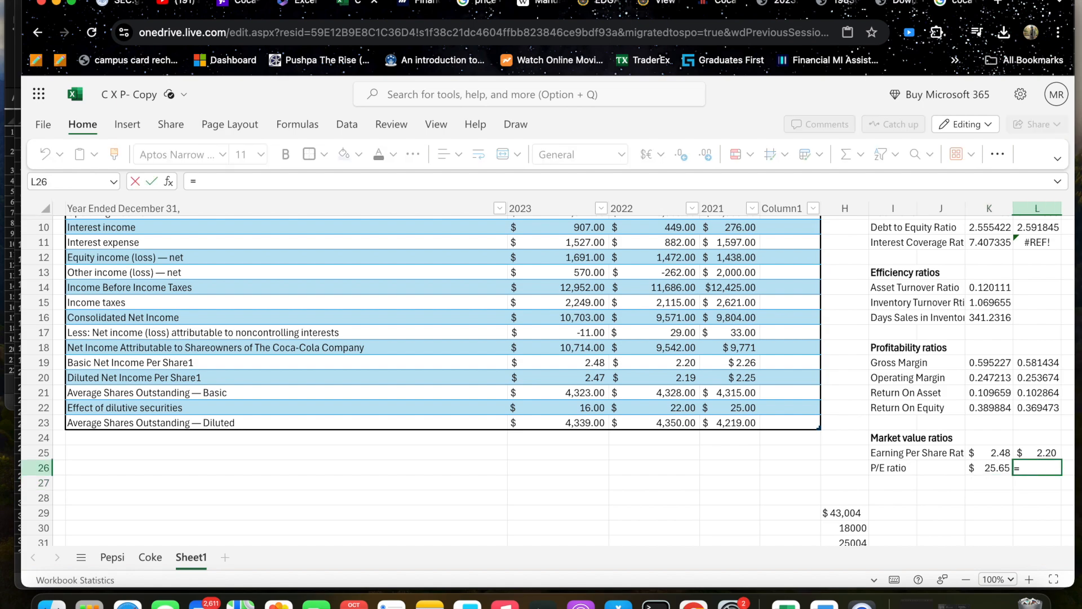
pyautogui.hotkey('ctrl', 'Up')
pyautogui.click(735, 447)
pyautogui.click(949, 3)
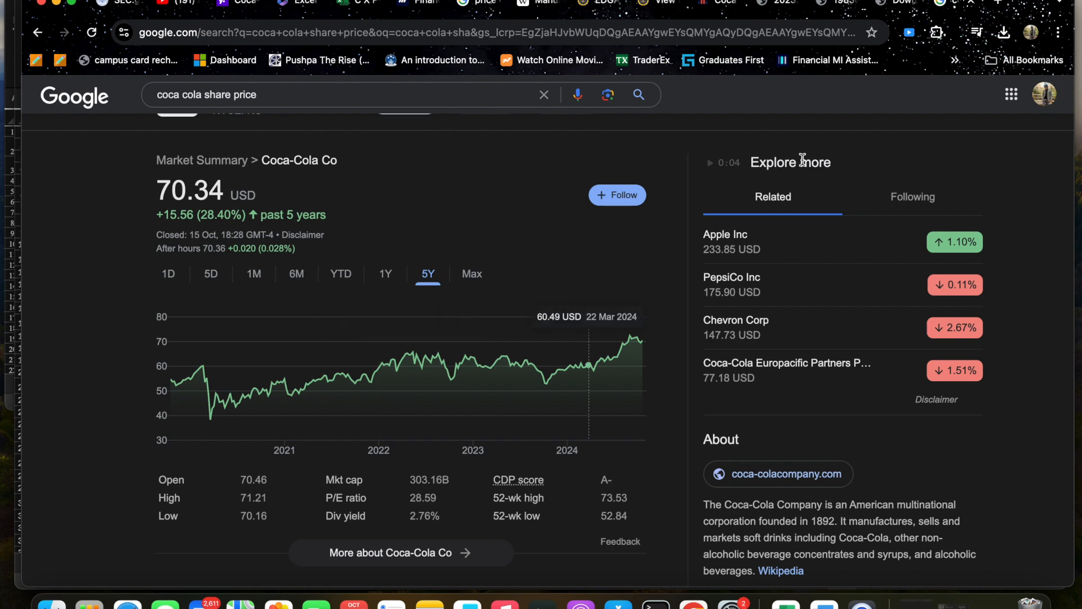
# - Return to the Excel workbook and complete the 2022 P/E ratio in L26 as share price divided by earnings per share, =59.21/L25
pyautogui.click(218, 4)
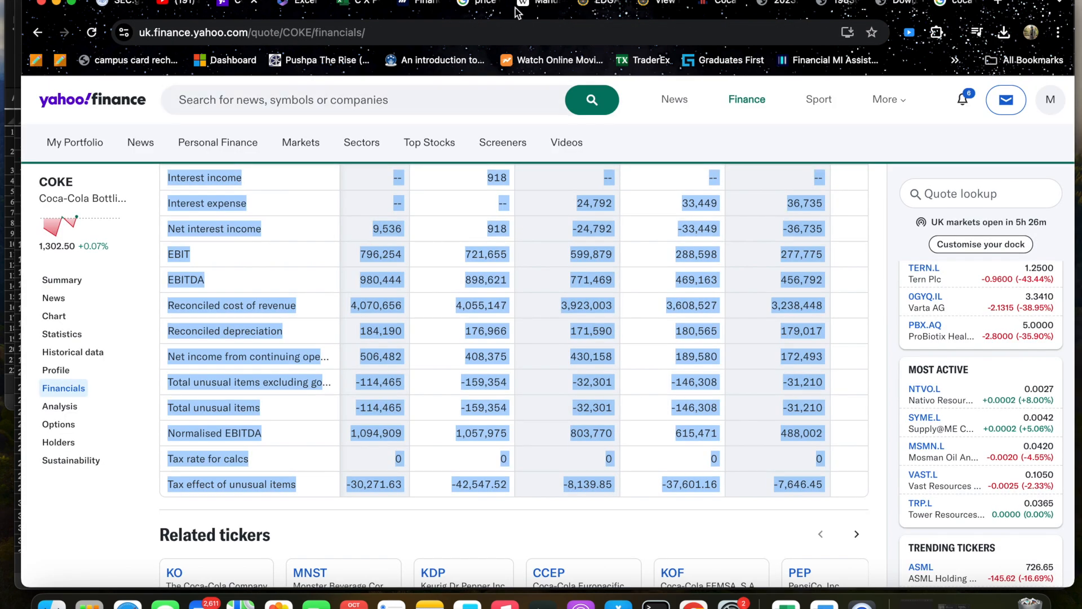
pyautogui.click(361, 4)
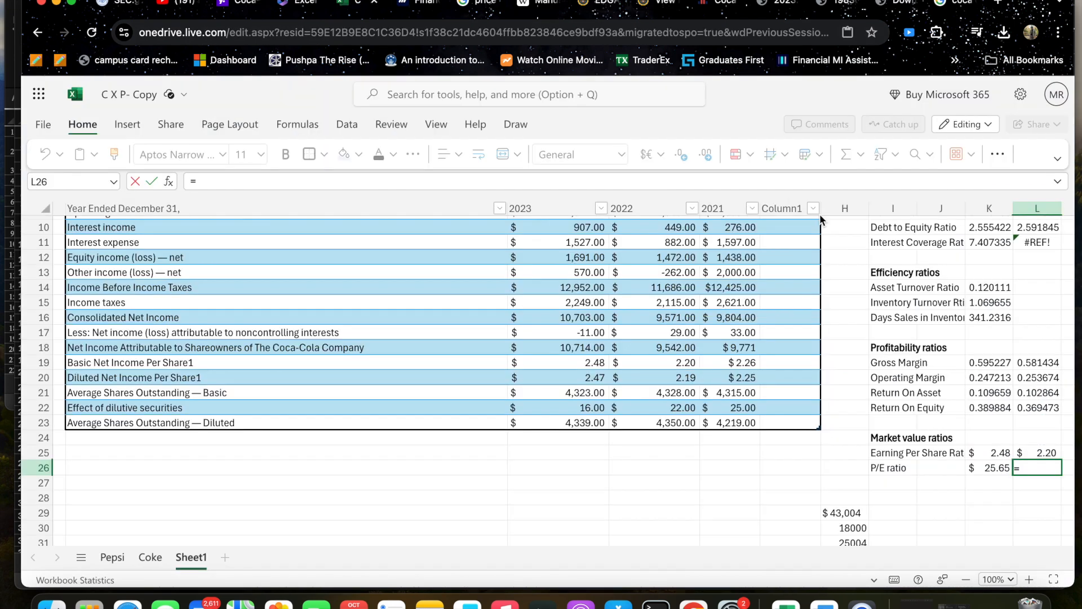
pyautogui.write('59')
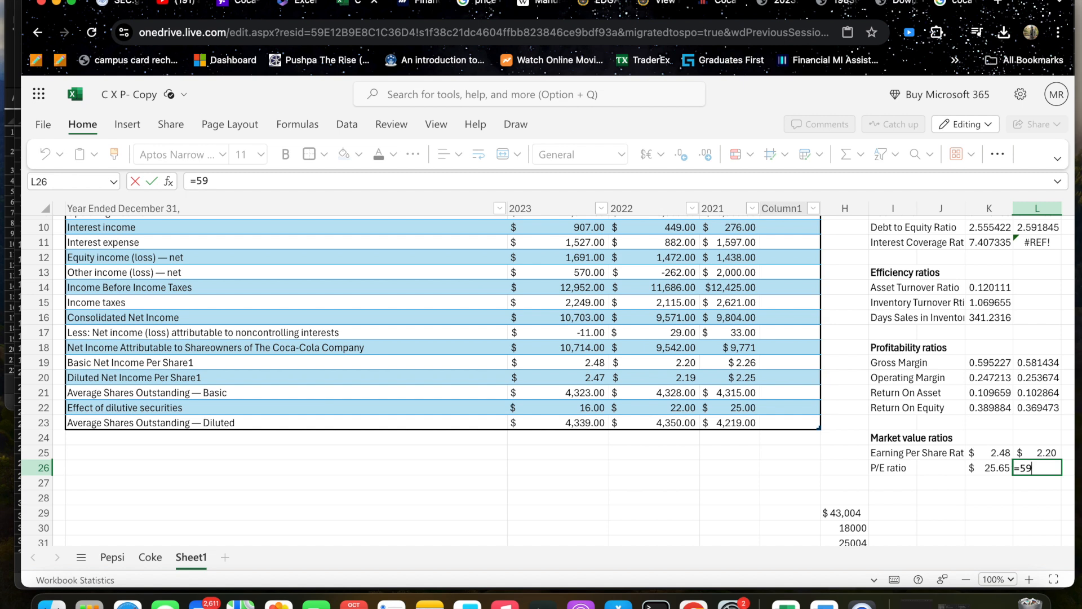
pyautogui.write('.21/')
pyautogui.click(1038, 453)
pyautogui.press('Return')
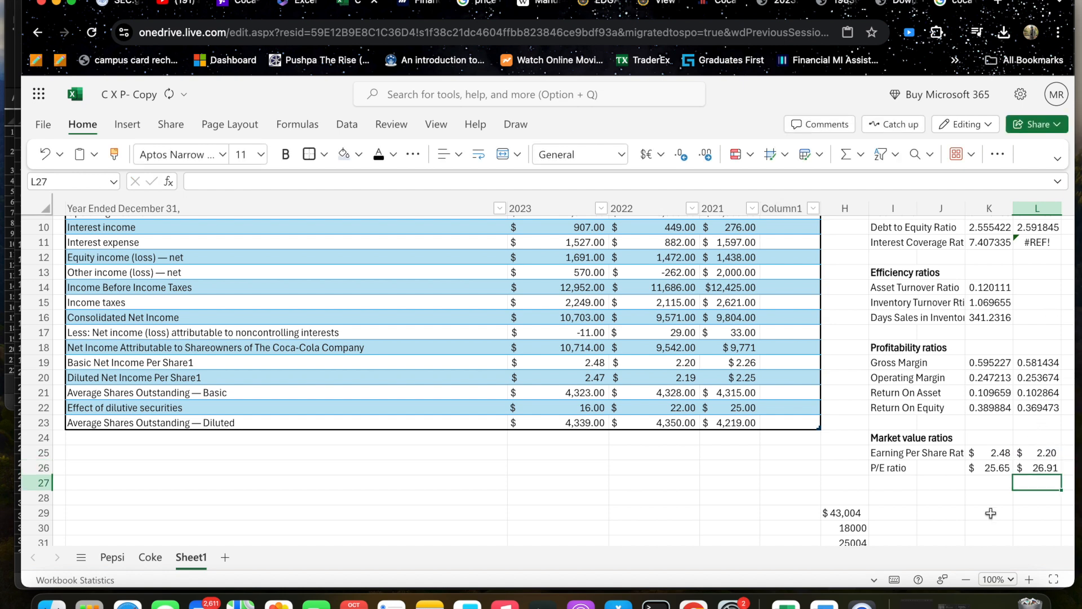
# - Clear the broken #REF! formula in L11 and fill the 2023 Interest Coverage Ratio formula from K11 into it for 2022
pyautogui.hscroll(3, 940, 512)
pyautogui.hscroll(-5, 938, 510)
pyautogui.scroll(5, 936, 507)
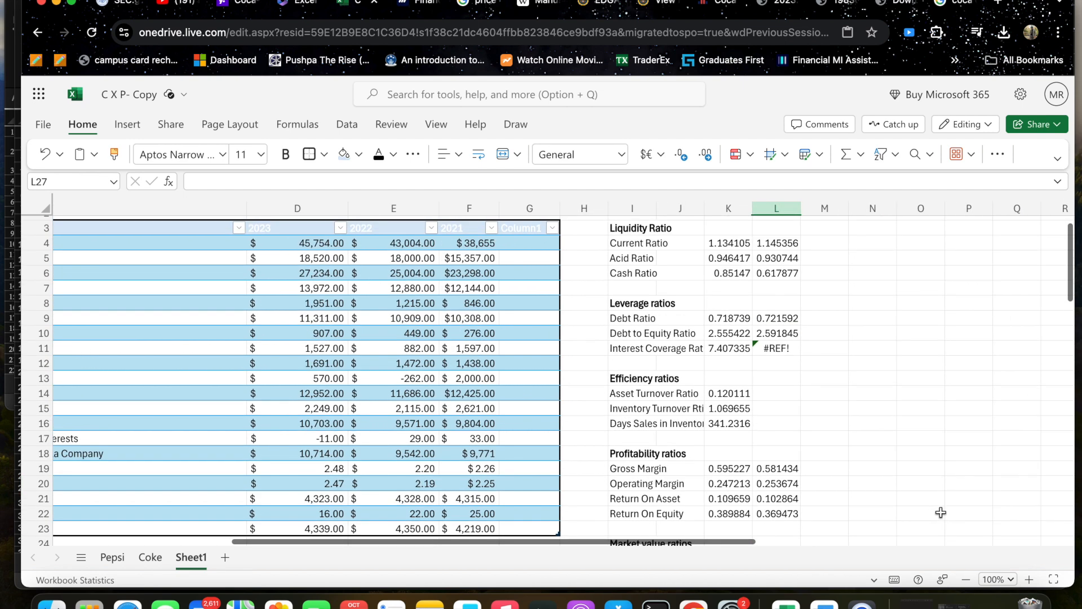
pyautogui.click(770, 373)
pyautogui.press('Delete')
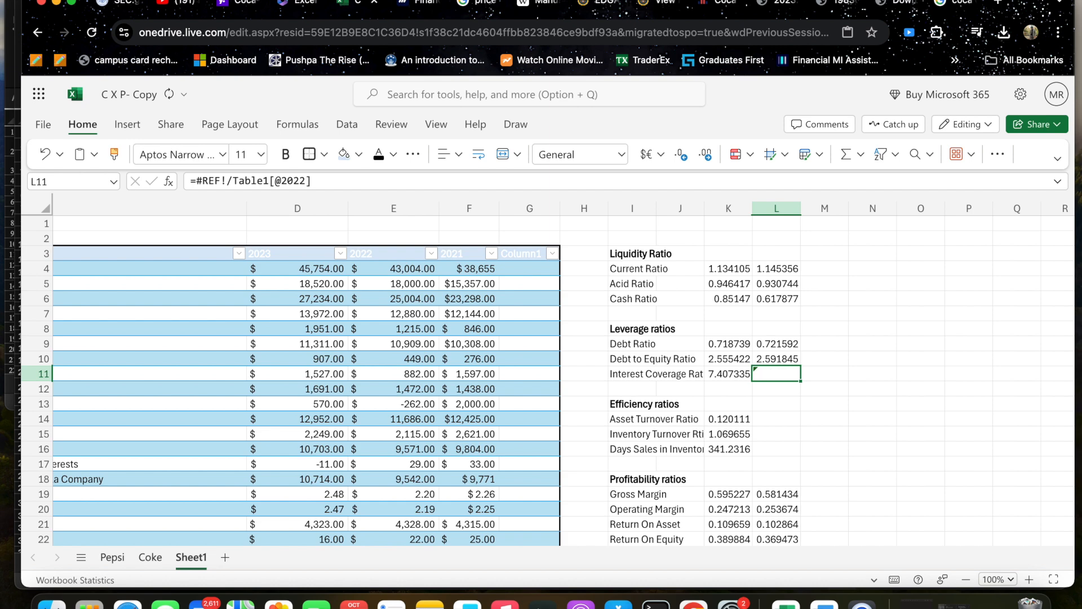
pyautogui.click(794, 414)
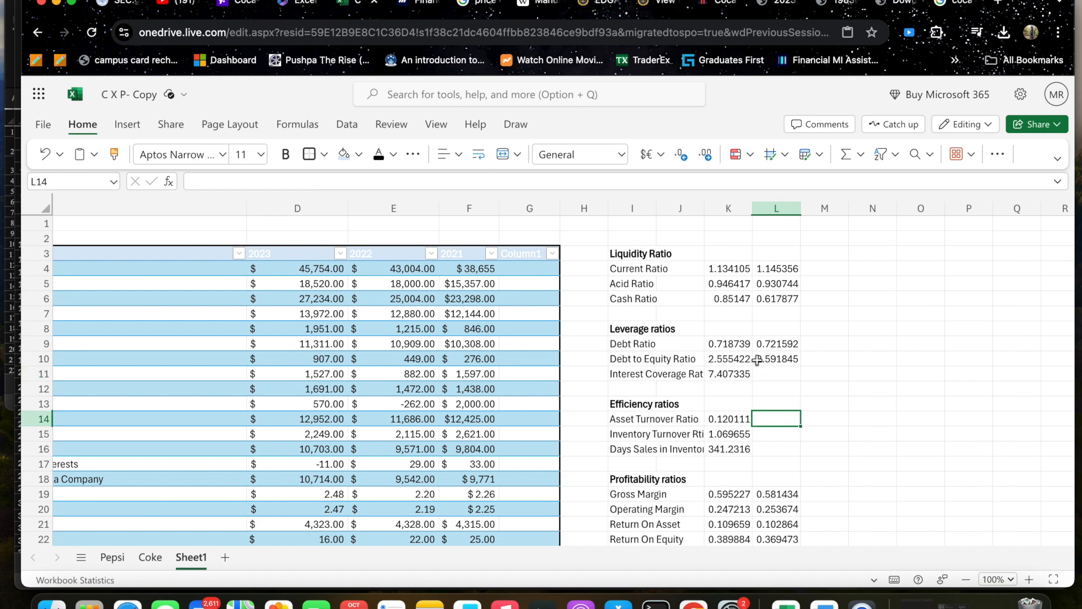
pyautogui.click(765, 374)
pyautogui.hscroll(-2, 863, 351)
pyautogui.scroll(-1, 862, 351)
pyautogui.moveTo(827, 350); pyautogui.dragTo(870, 359)
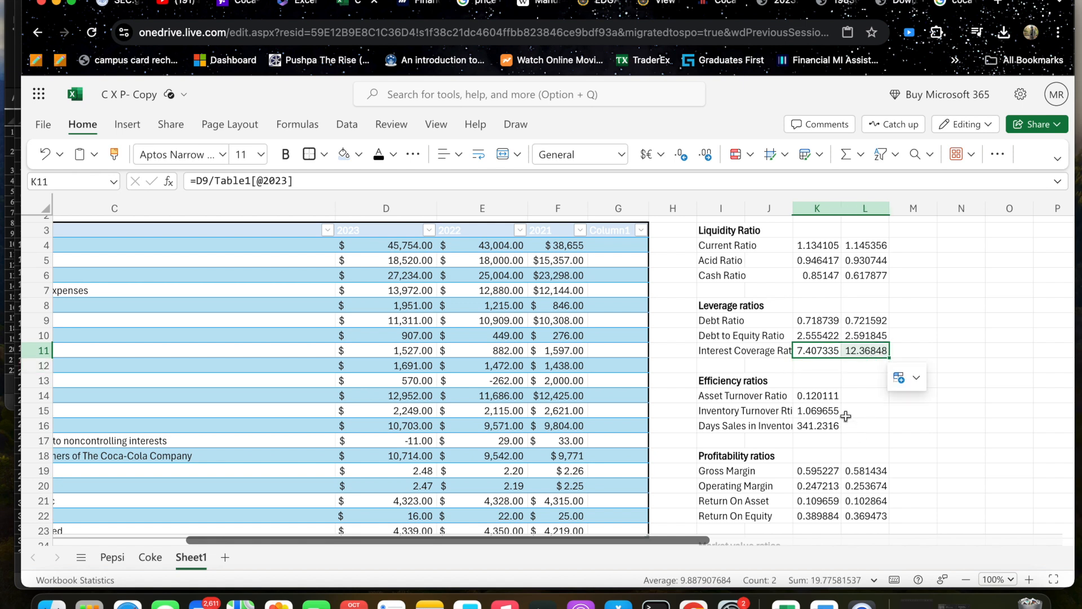
# - Fill the Asset Turnover and Inventory Turnover Ratio formulas from K14 and K15 into L14 and L15 for 2022
pyautogui.click(838, 402)
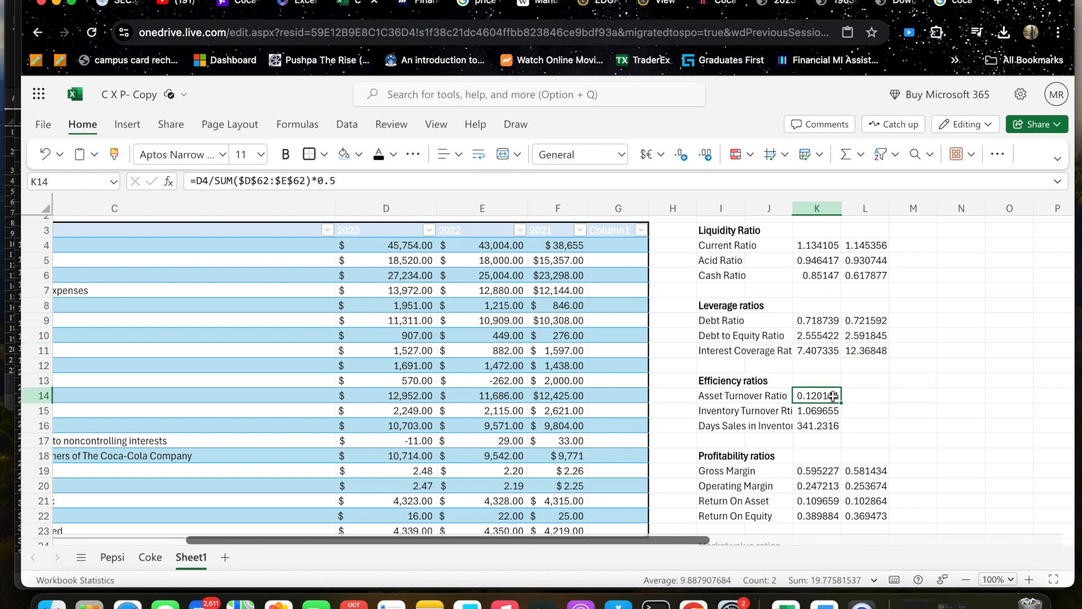
pyautogui.moveTo(840, 403)
pyautogui.mouseDown()
pyautogui.moveTo(861, 416)
pyautogui.moveTo(848, 417)
pyautogui.mouseUp()
pyautogui.click(835, 414)
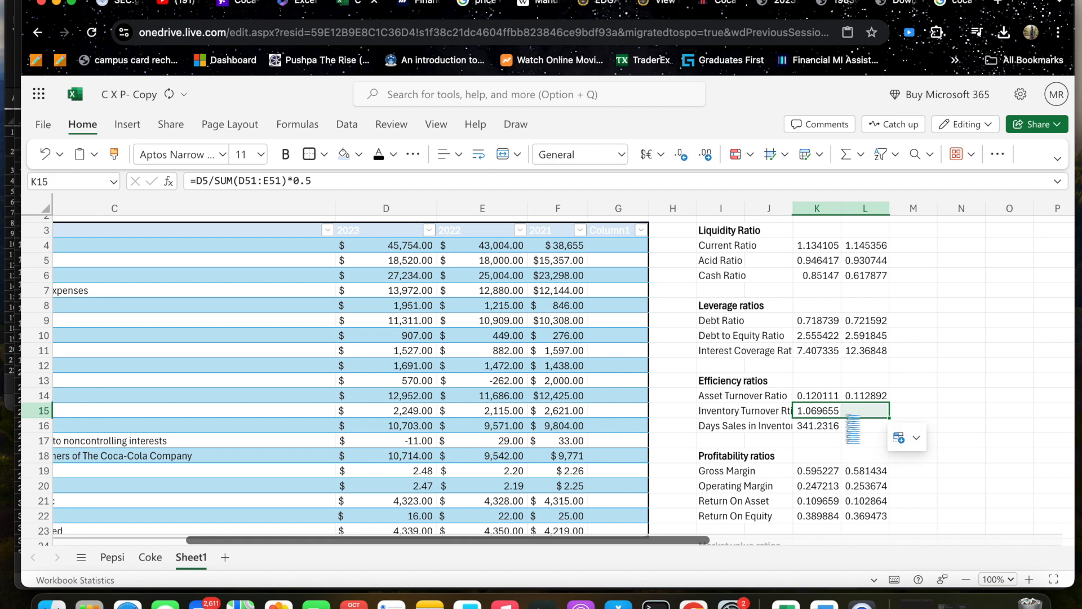
# - Calculate the 2022 Days Sales in Inventory in L16 as =365/L15
pyautogui.click(822, 432)
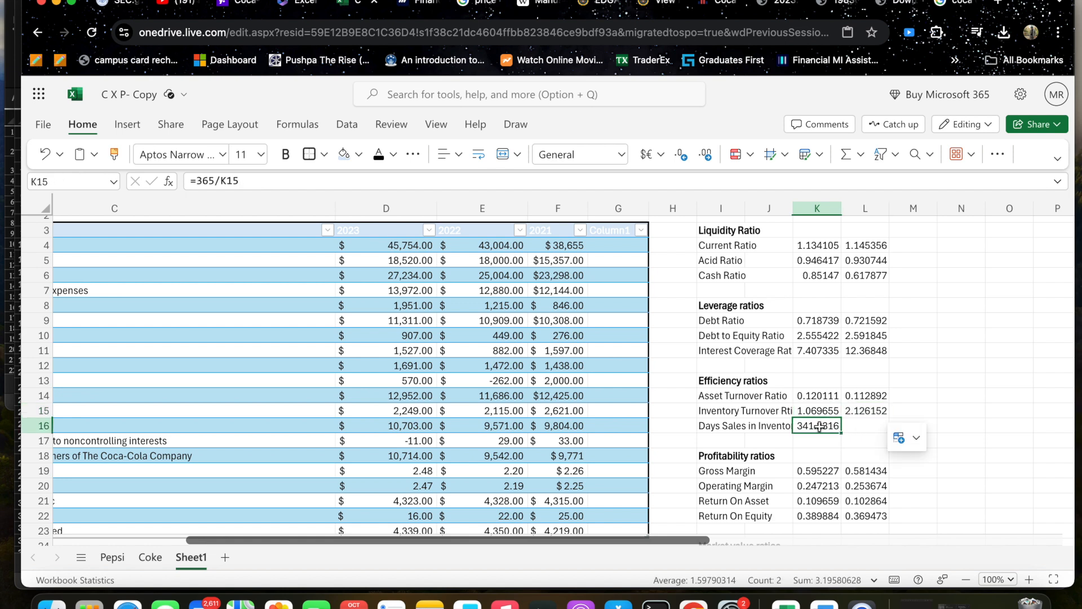
pyautogui.click(853, 426)
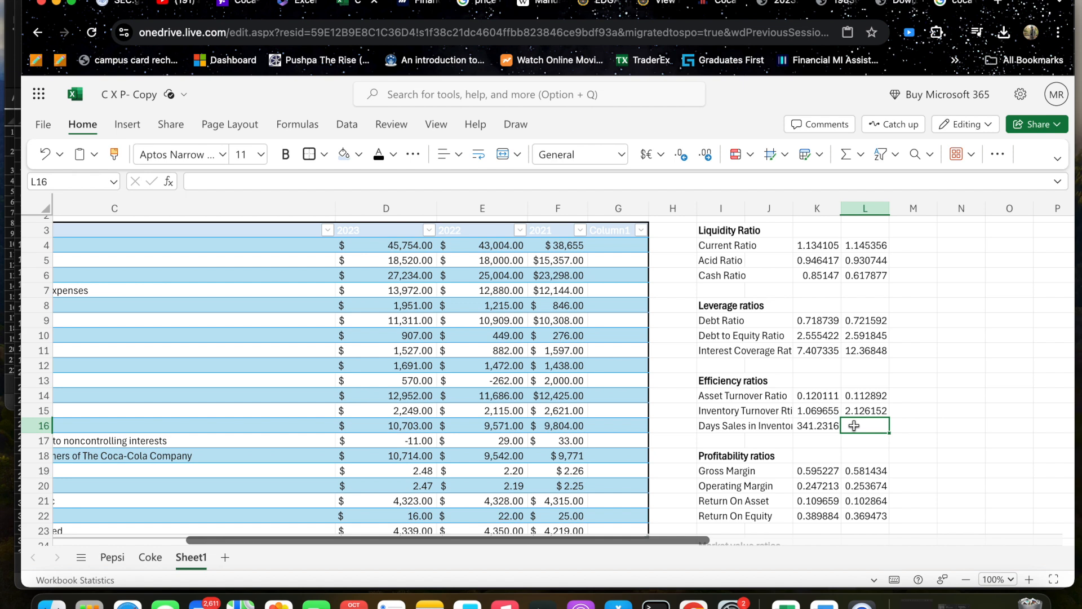
pyautogui.scroll(1, 854, 426)
pyautogui.write('=')
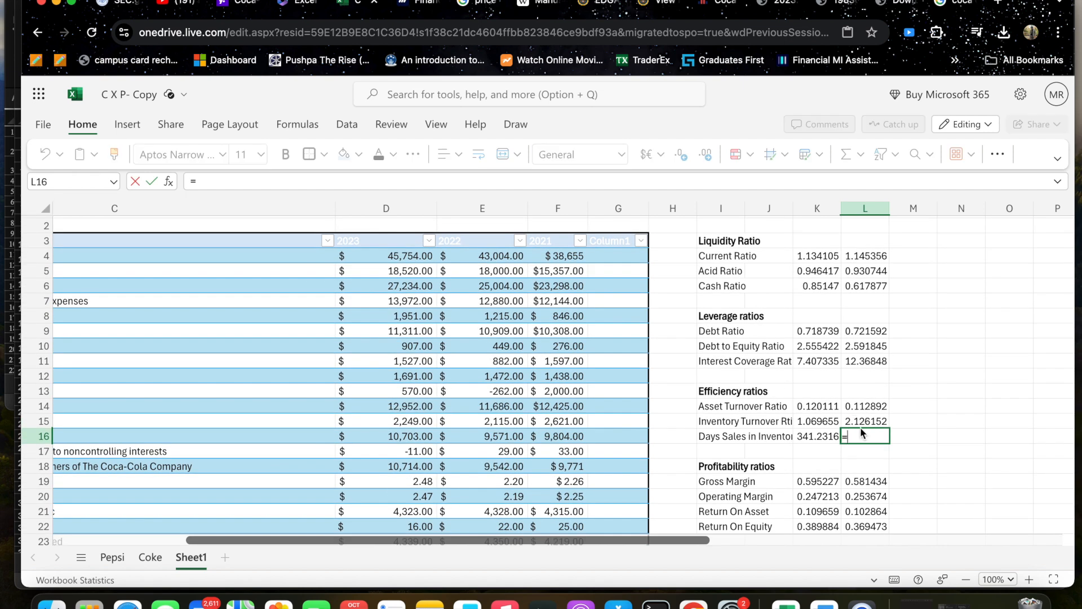
pyautogui.write('365/')
pyautogui.click(866, 421)
pyautogui.press('Return')
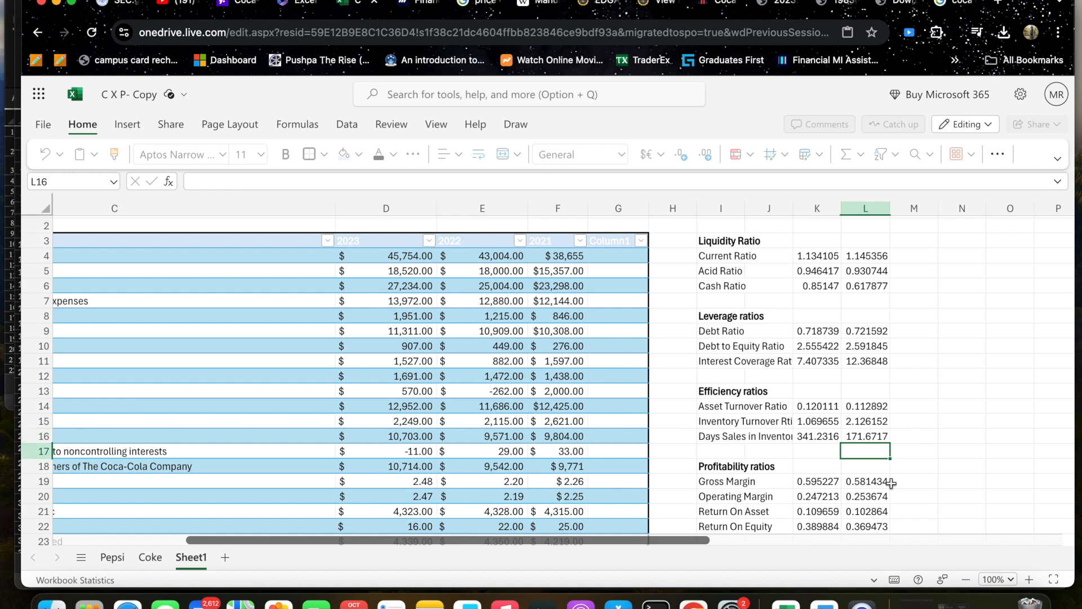
# - Switch to the desktop Excel workbook and enter the year headings 2023 in L4 and 2022 in M4 of the Pepsi sheet
pyautogui.scroll(-5, 894, 469)
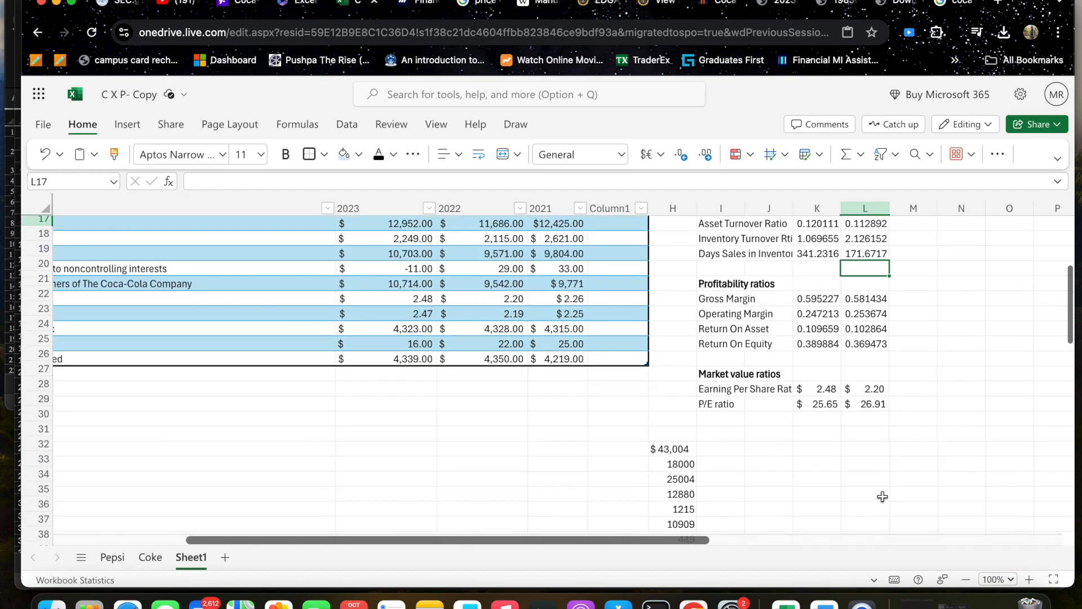
pyautogui.scroll(5, 883, 496)
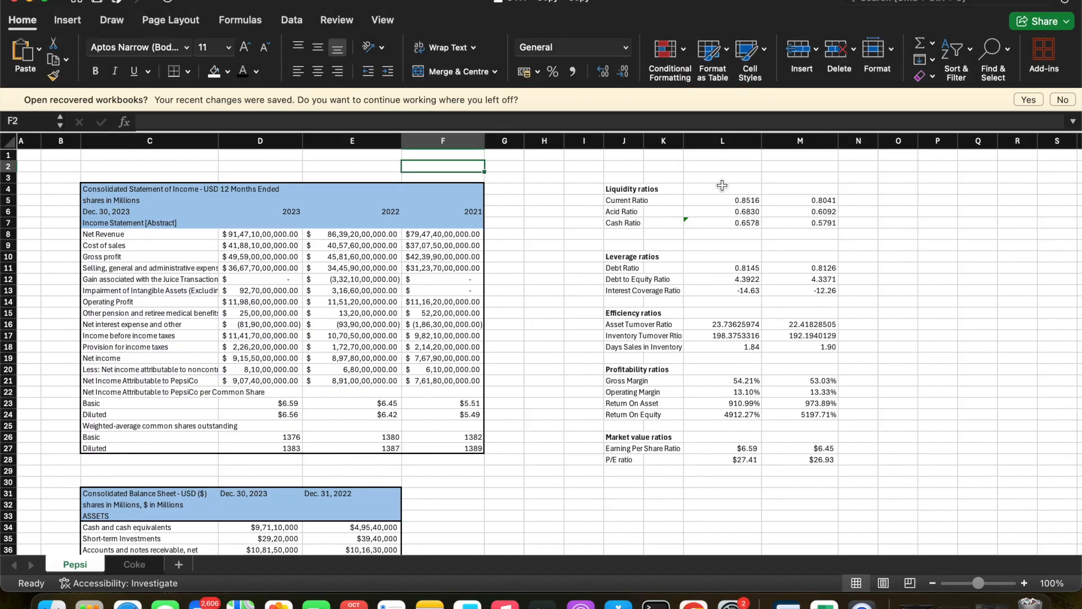
pyautogui.click(723, 186)
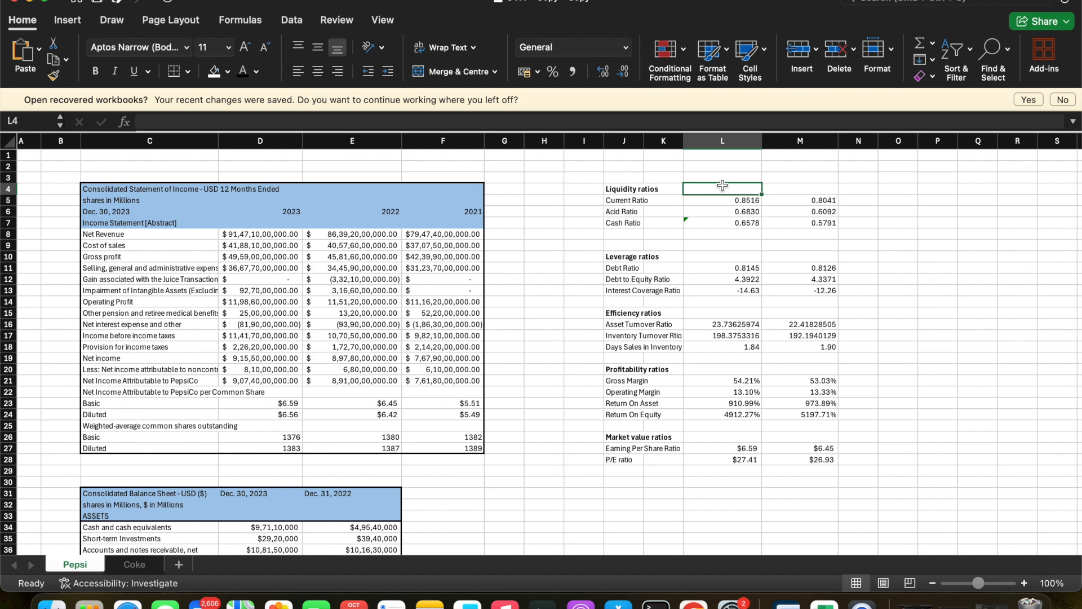
pyautogui.write('2023')
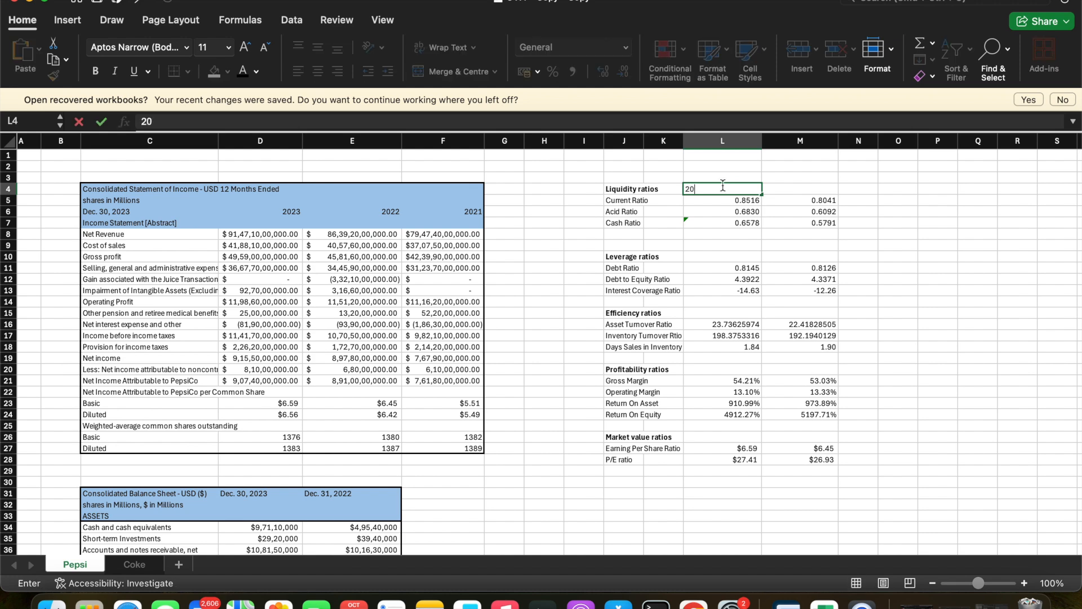
pyautogui.click(791, 193)
pyautogui.write('2022')
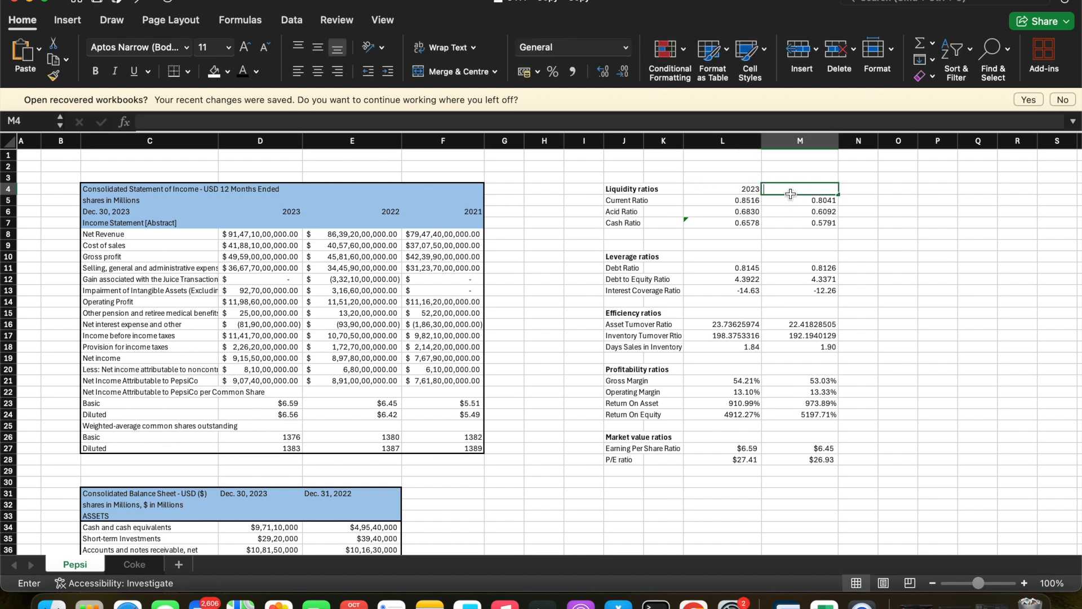
pyautogui.click(796, 213)
# - Format the year headings in L4:M4 as bold with a light blue fill
pyautogui.moveTo(746, 188); pyautogui.dragTo(798, 188)
pyautogui.rightClick(798, 188)
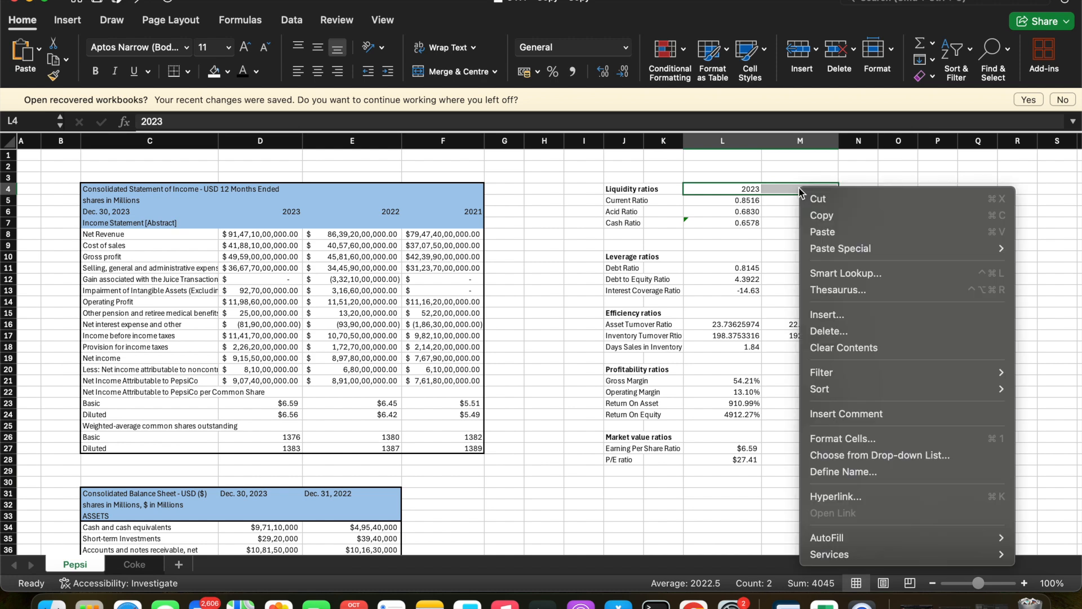
pyautogui.click(494, 168)
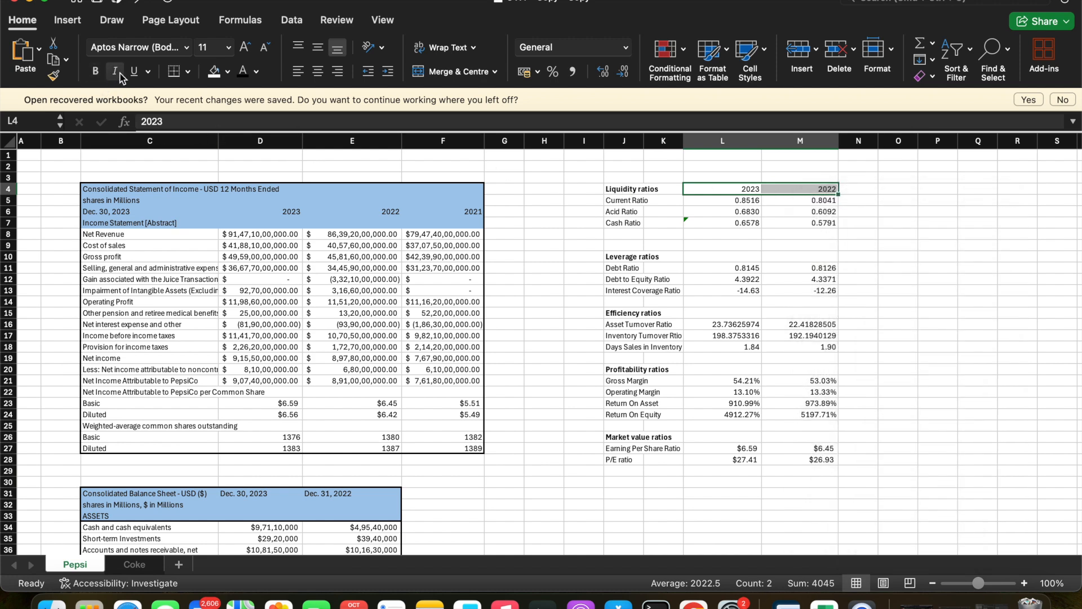
pyautogui.click(99, 73)
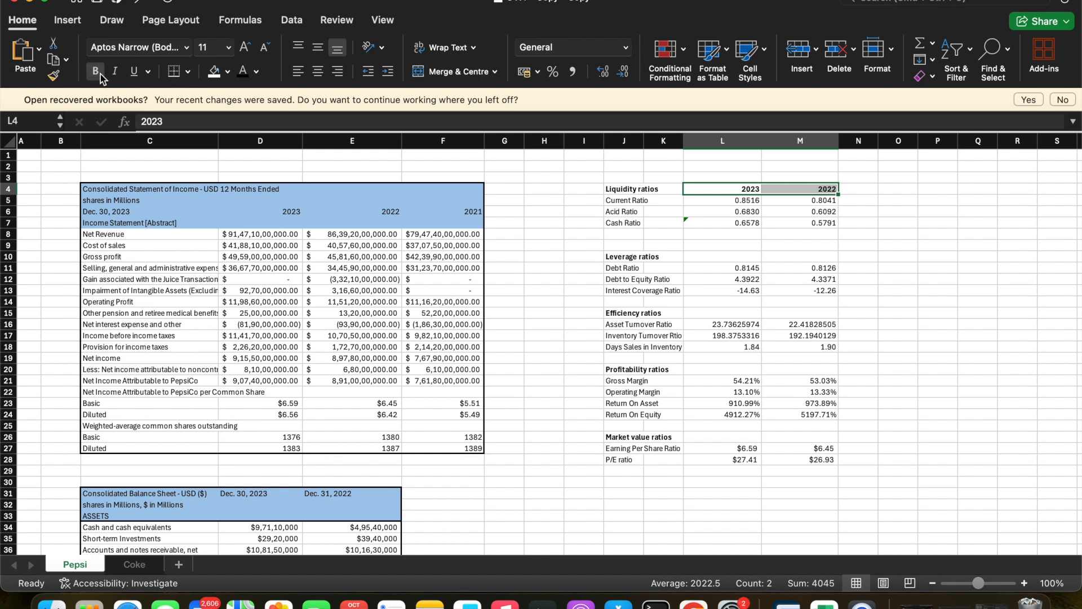
pyautogui.click(227, 71)
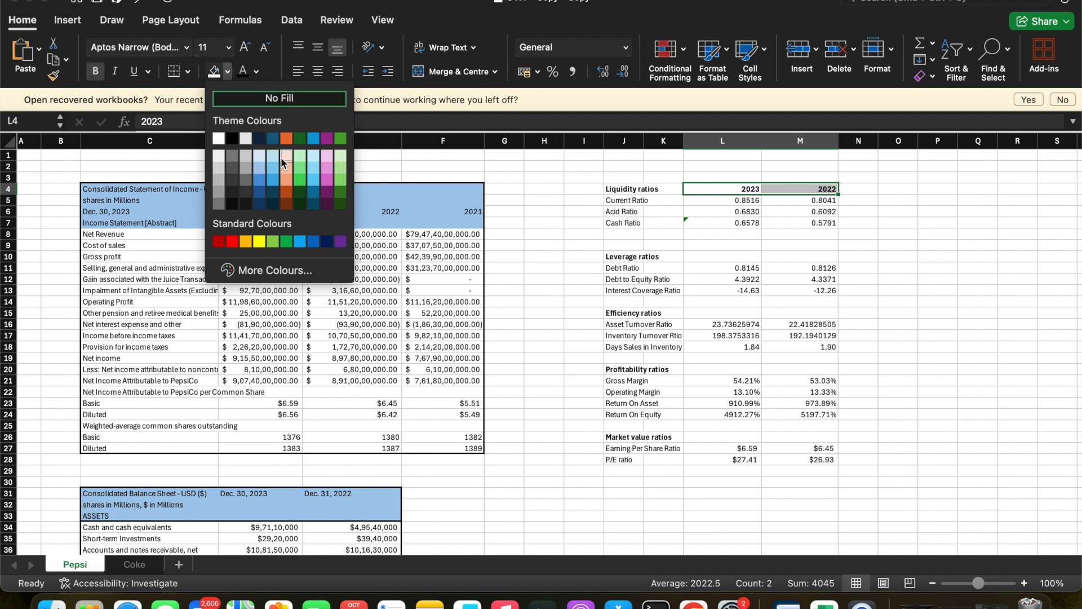
pyautogui.click(264, 168)
# - Copy the year headings in L4:M4 to the leverage, efficiency, profitability and market value ratio heading rows, at L10, L15, L20 and L26
pyautogui.click(715, 267)
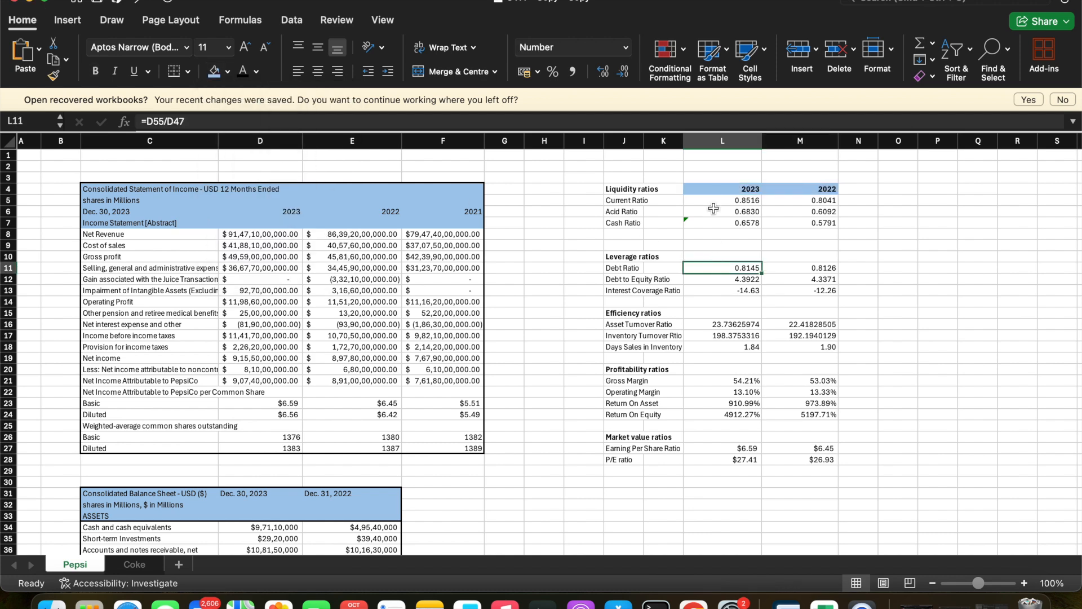
pyautogui.moveTo(715, 189); pyautogui.dragTo(787, 190)
pyautogui.rightClick(784, 190)
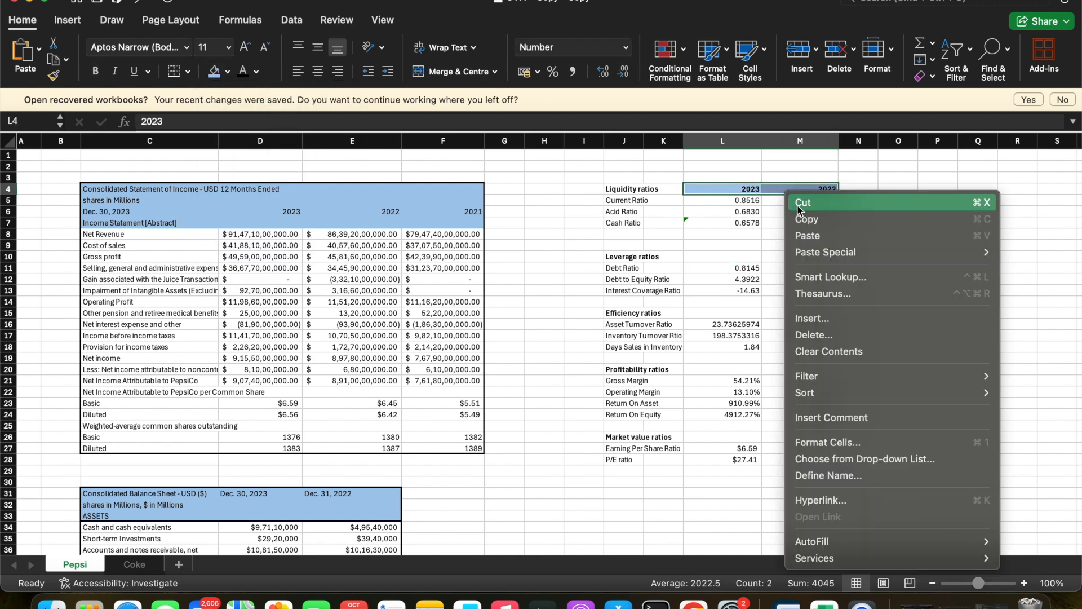
pyautogui.click(800, 216)
pyautogui.click(721, 257)
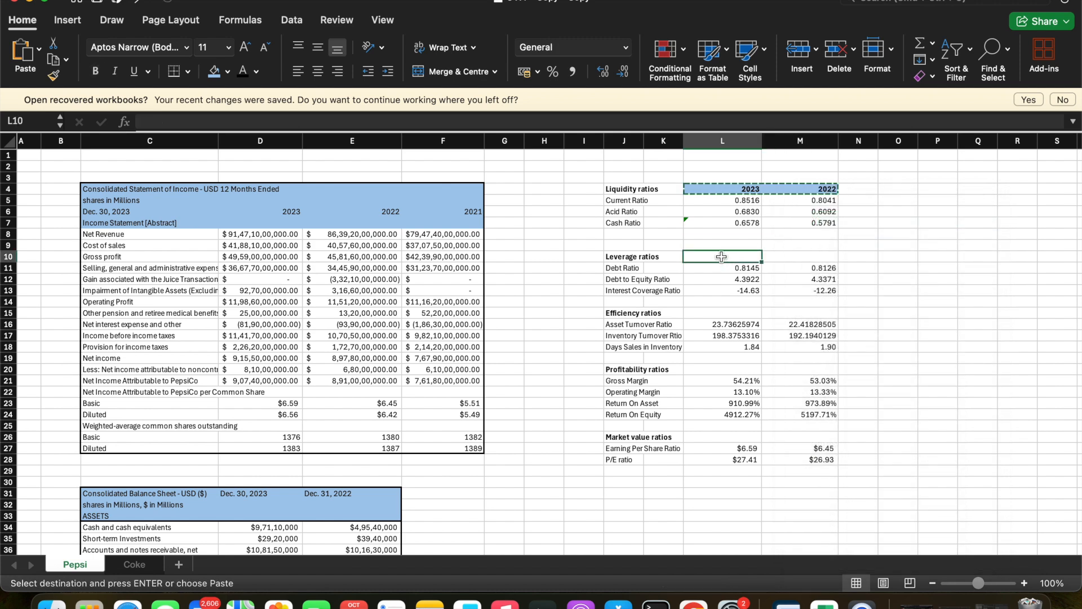
pyautogui.hotkey('ctrl', 'v')
pyautogui.click(725, 310)
pyautogui.hotkey('ctrl', 'v')
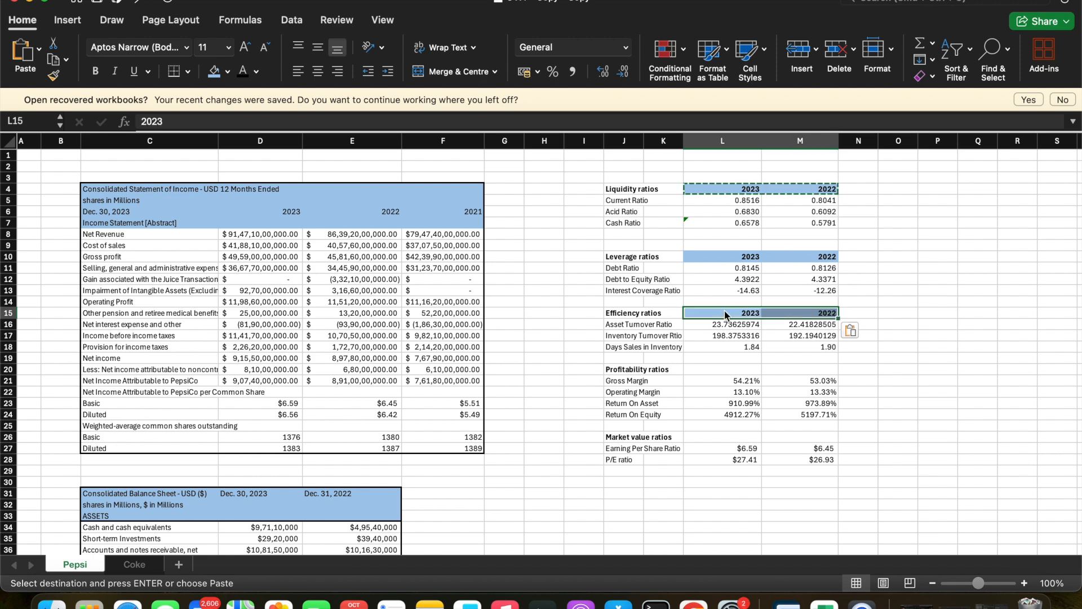
pyautogui.click(715, 370)
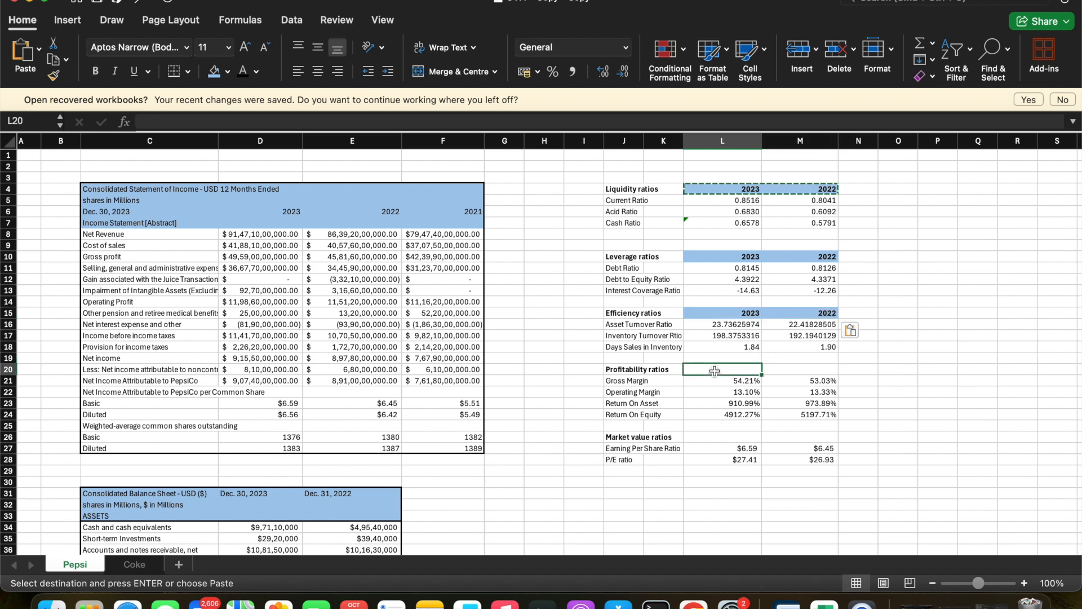
pyautogui.hotkey('ctrl', 'v')
pyautogui.click(712, 437)
pyautogui.hotkey('ctrl', 'v')
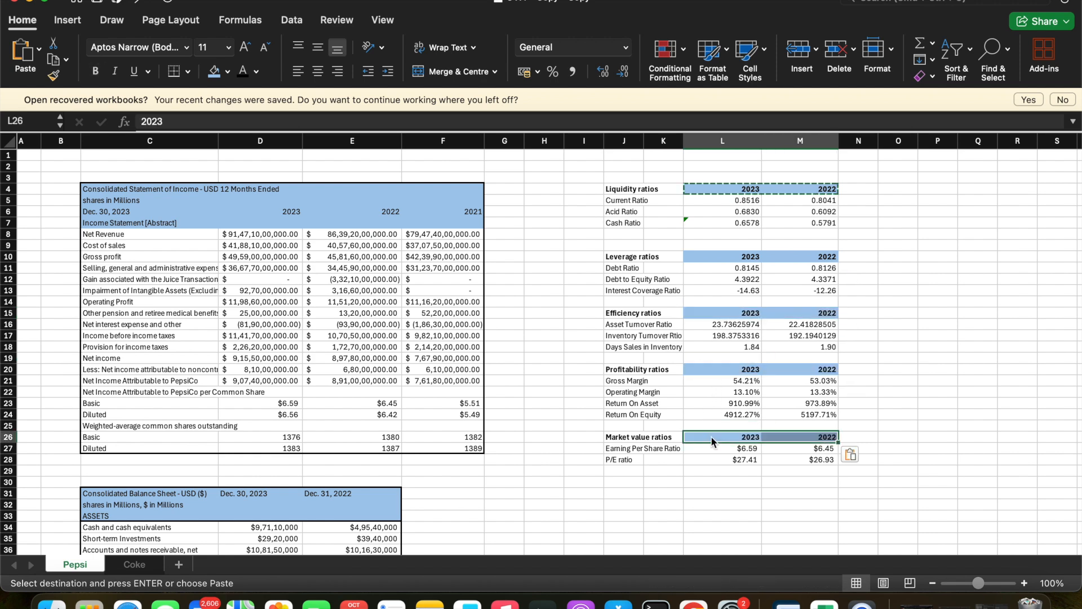
# - Paste the copied 2023 and 2022 headings beside Liquidity Ratio on the Coke sheet, starting in K3
pyautogui.click(135, 564)
pyautogui.scroll(2, 755, 296)
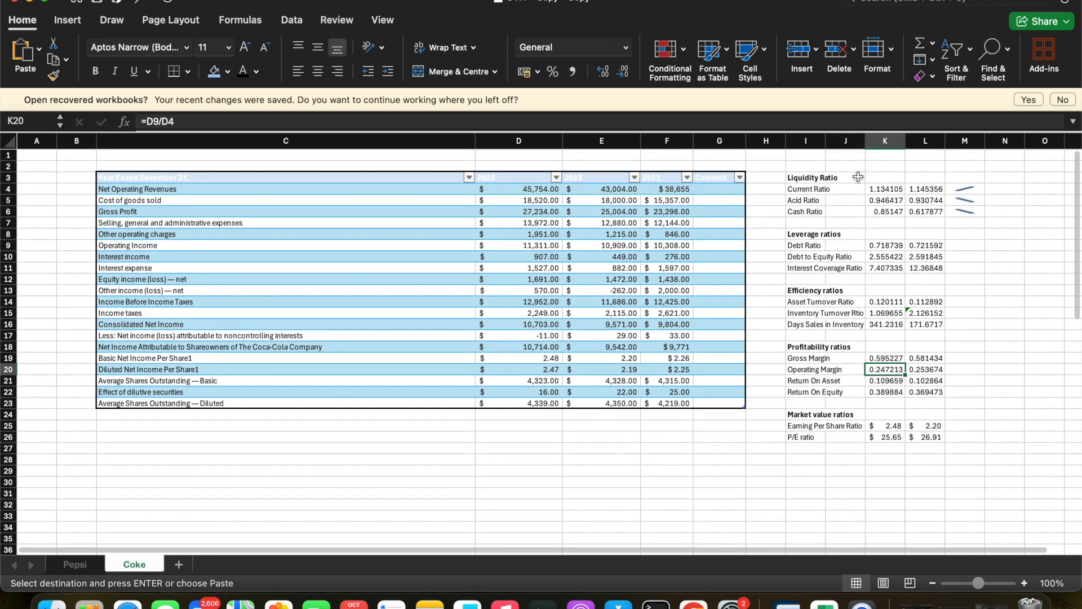
pyautogui.click(836, 177)
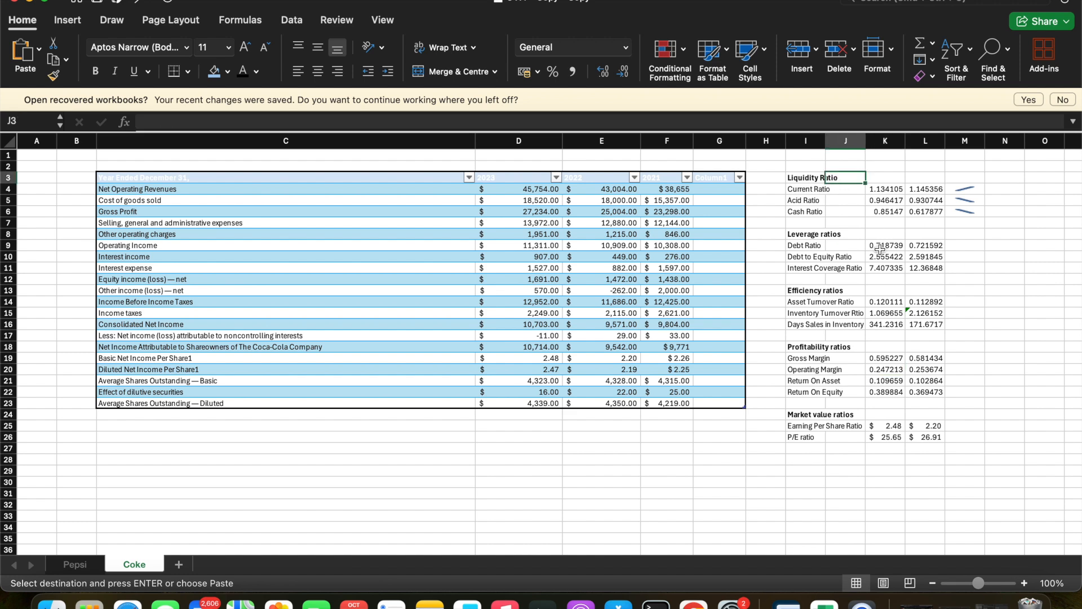
pyautogui.click(884, 290)
pyautogui.click(878, 179)
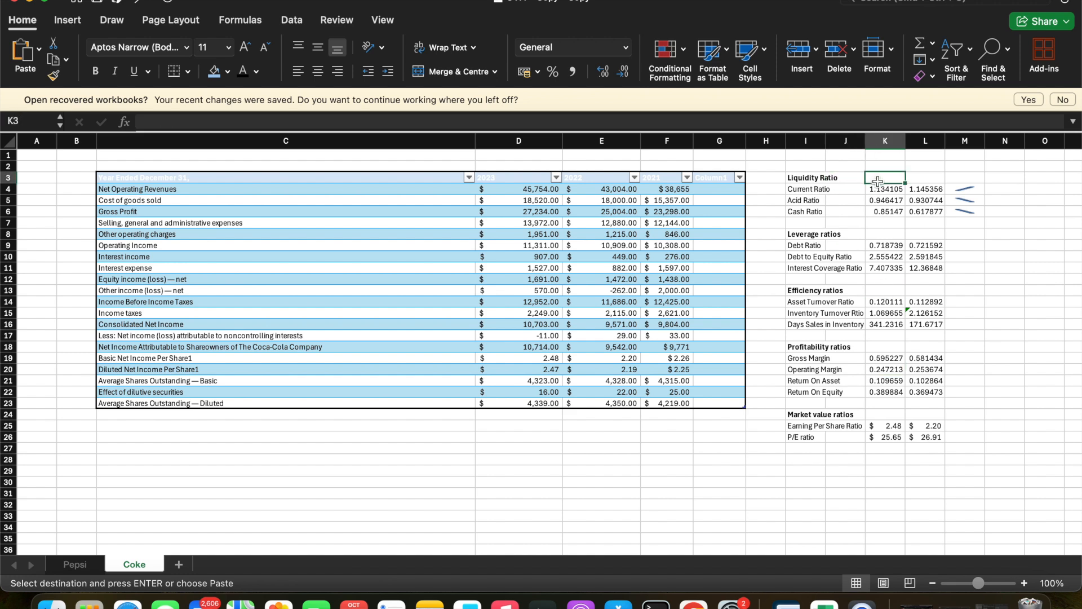
pyautogui.hotkey('ctrl', 'v')
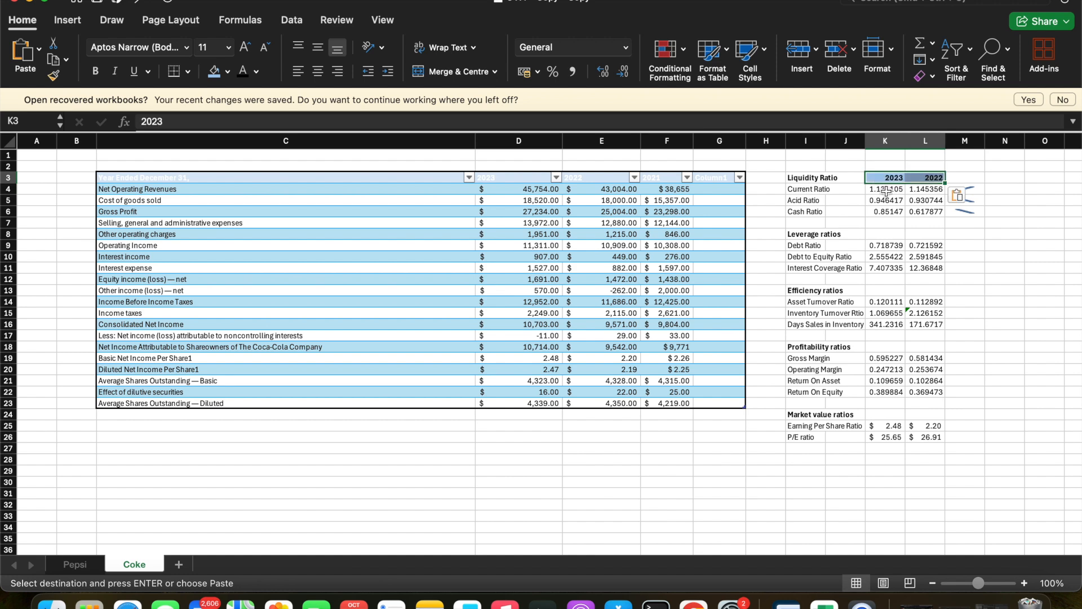
# - Copy the 2023 and 2022 headings to the leverage, efficiency, profitability and market value ratio heading rows, at K8, K13, K18 and K24
pyautogui.click(889, 235)
pyautogui.hotkey('ctrl', 'v')
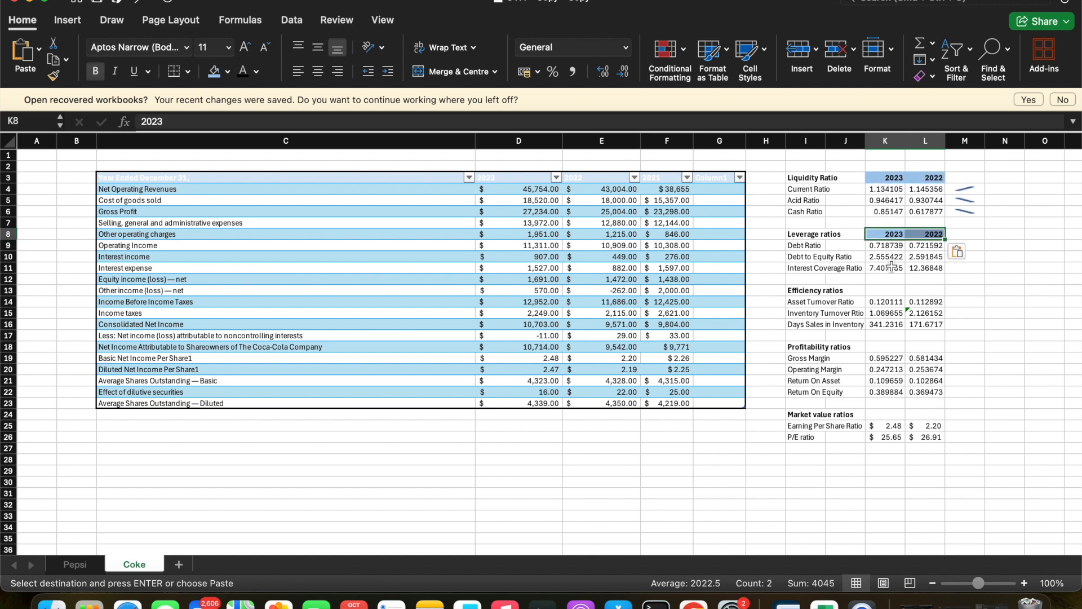
pyautogui.click(889, 290)
pyautogui.hotkey('ctrl', 'v')
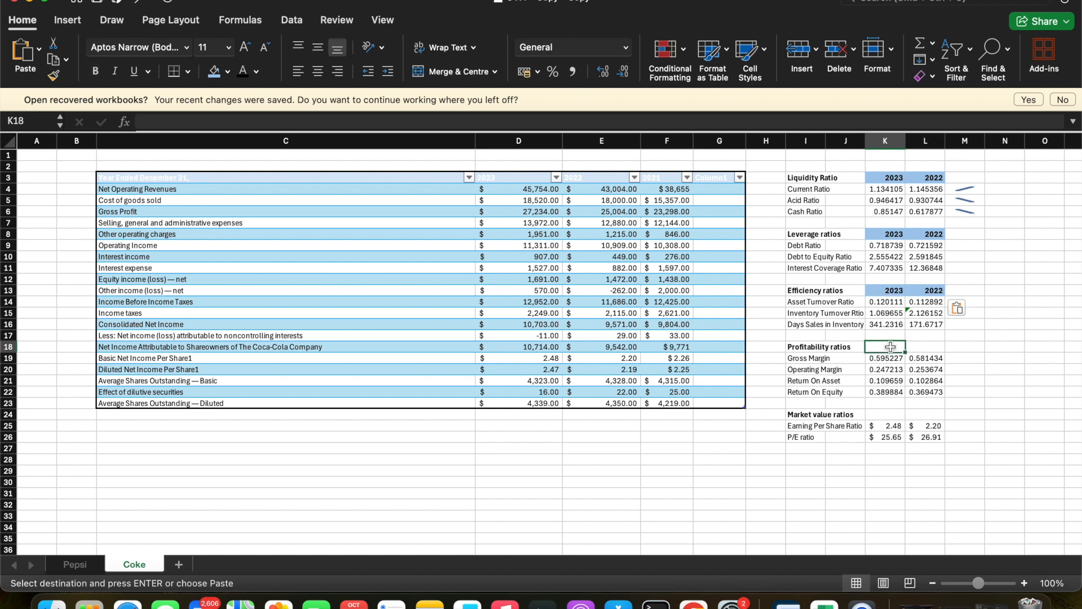
pyautogui.write('2023\t2022')
pyautogui.click(889, 414)
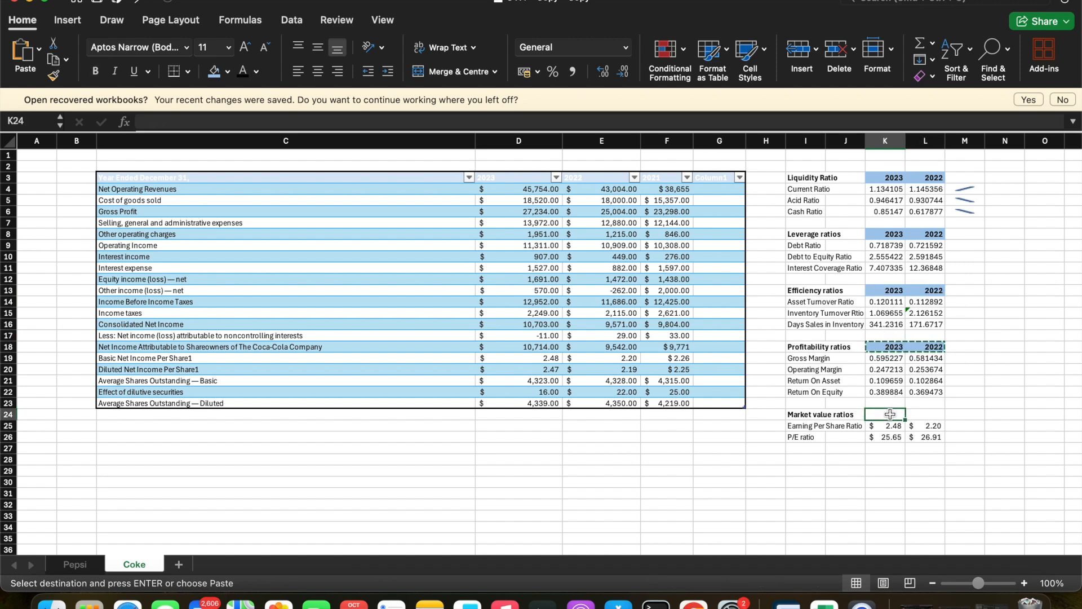
pyautogui.press('super+v')
pyautogui.scroll(1, 950, 358)
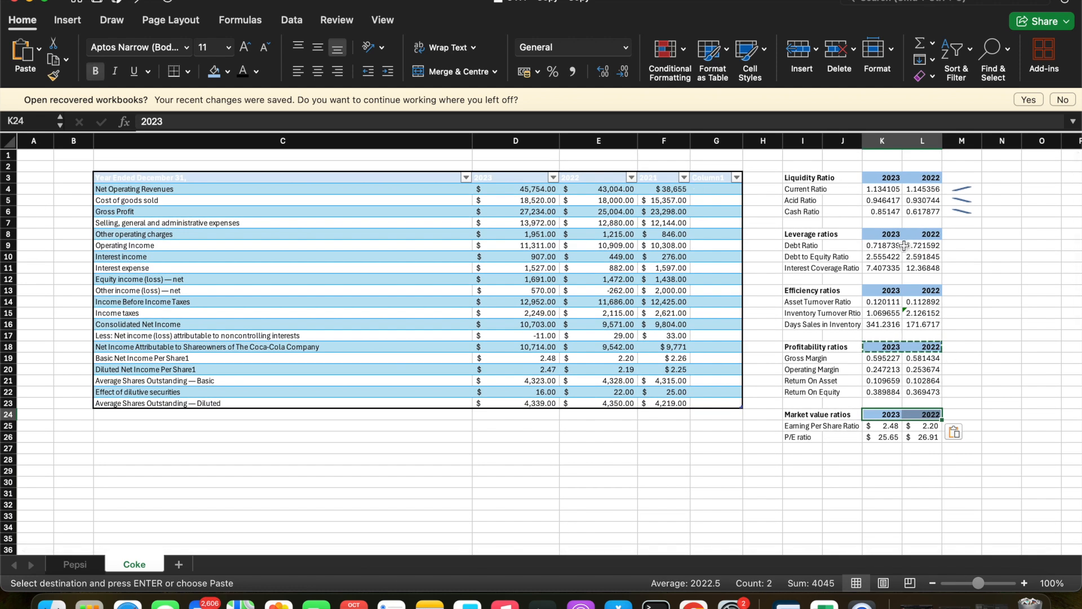
# - Try to create line sparklines for the leverage ratios with data range M9:M11 and location K9:L11
pyautogui.click(68, 20)
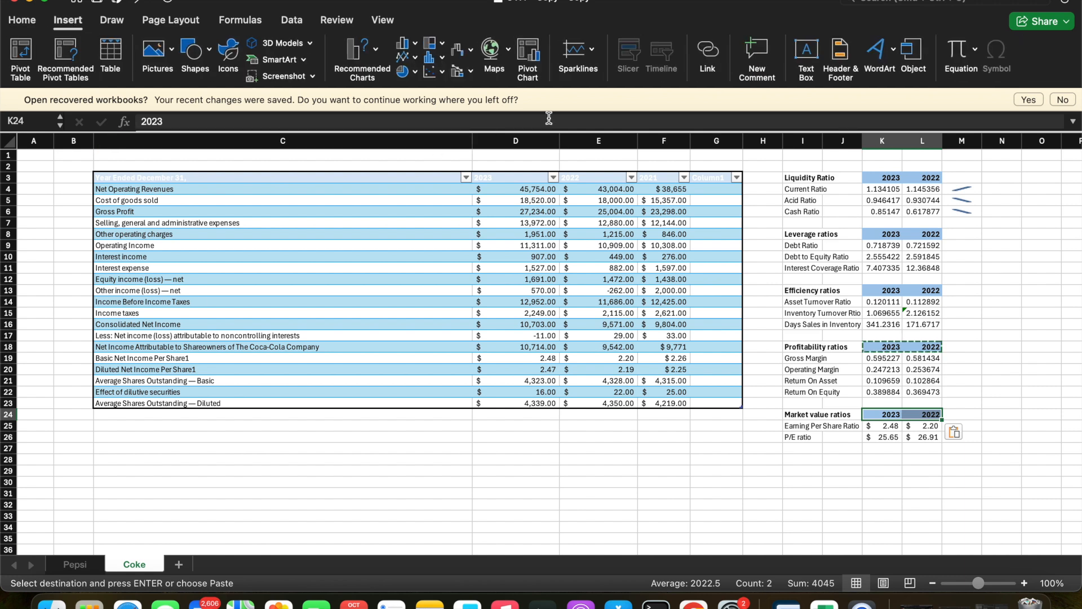
pyautogui.click(894, 245)
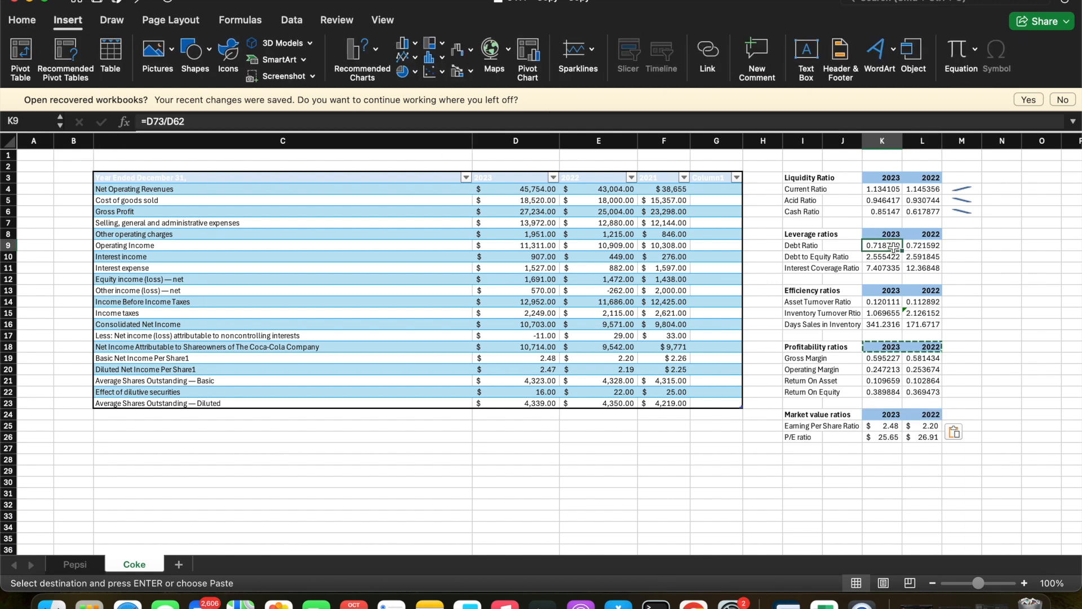
pyautogui.click(964, 244)
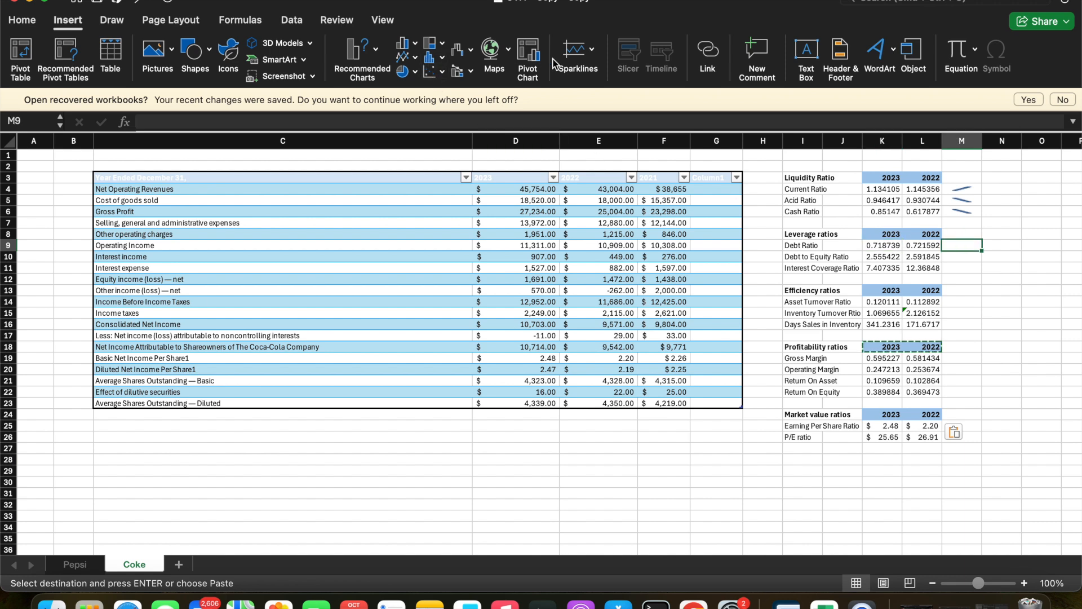
pyautogui.click(578, 55)
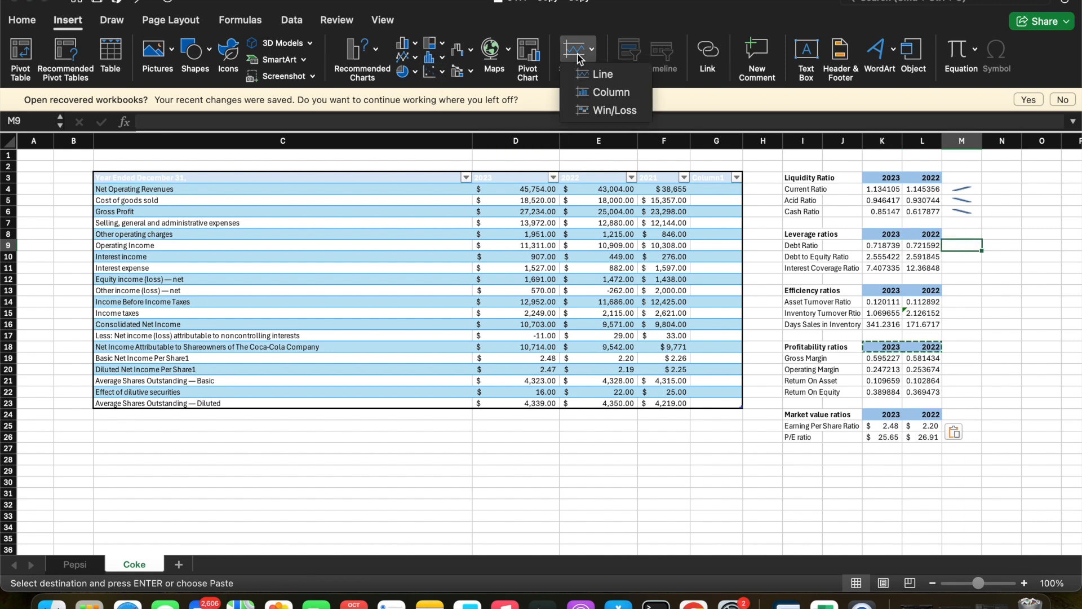
pyautogui.click(600, 75)
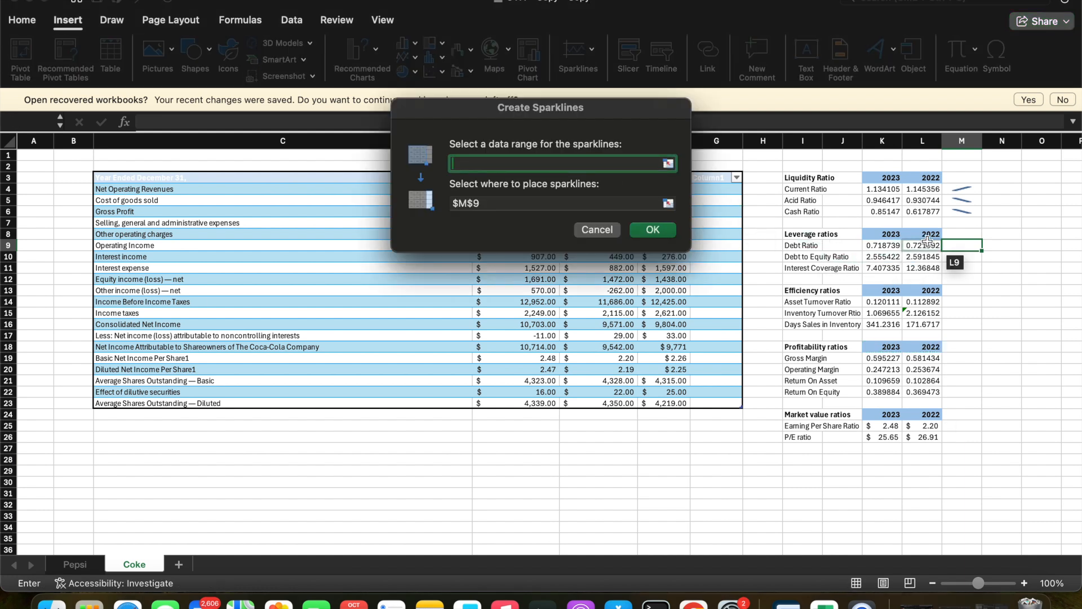
pyautogui.moveTo(953, 245); pyautogui.dragTo(956, 266)
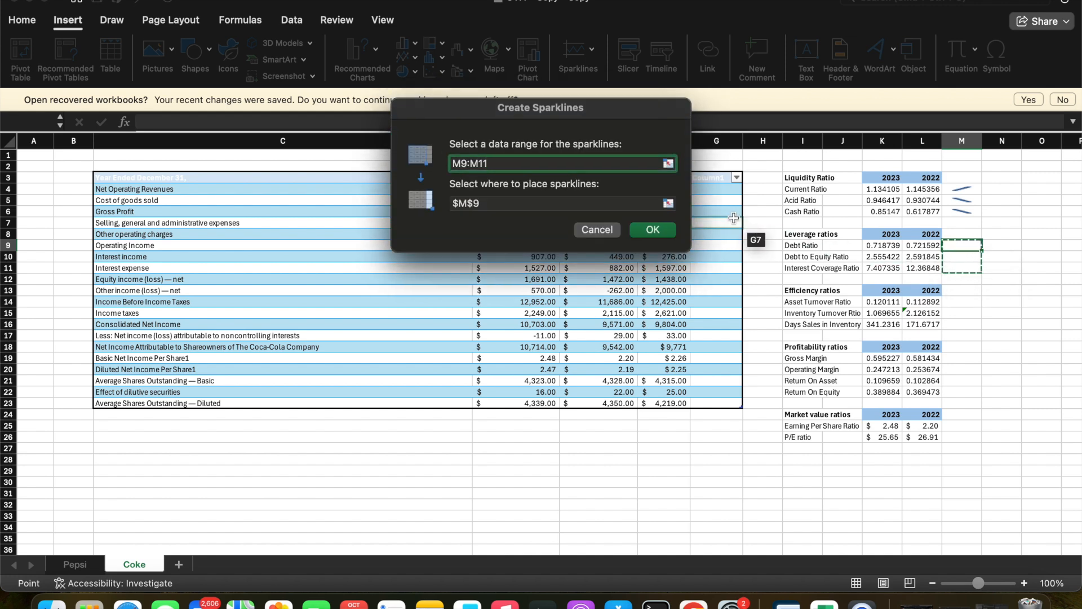
pyautogui.moveTo(890, 245); pyautogui.dragTo(963, 267)
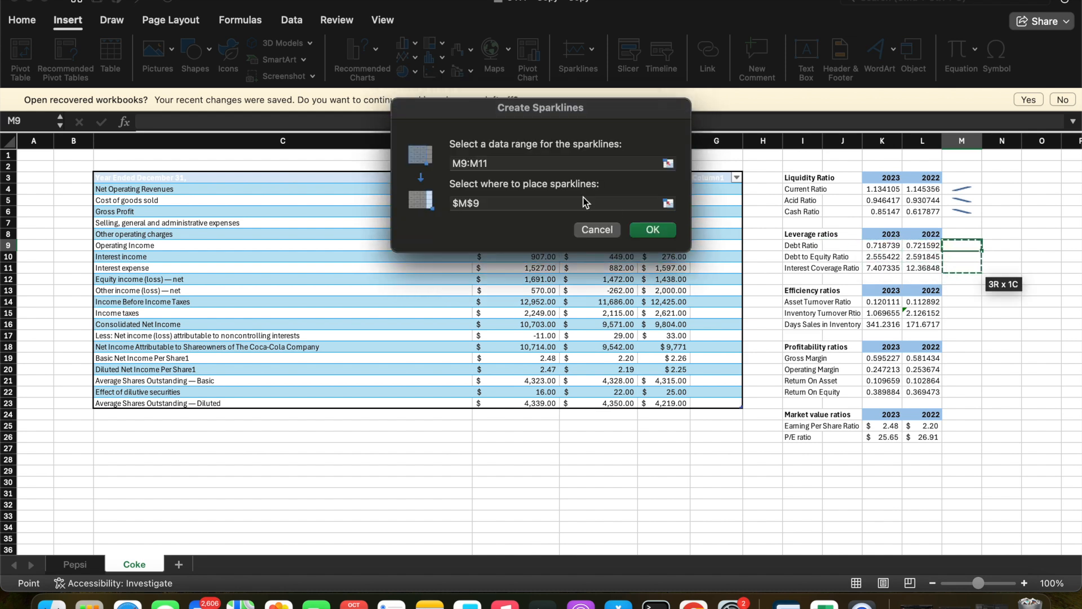
pyautogui.click(556, 201)
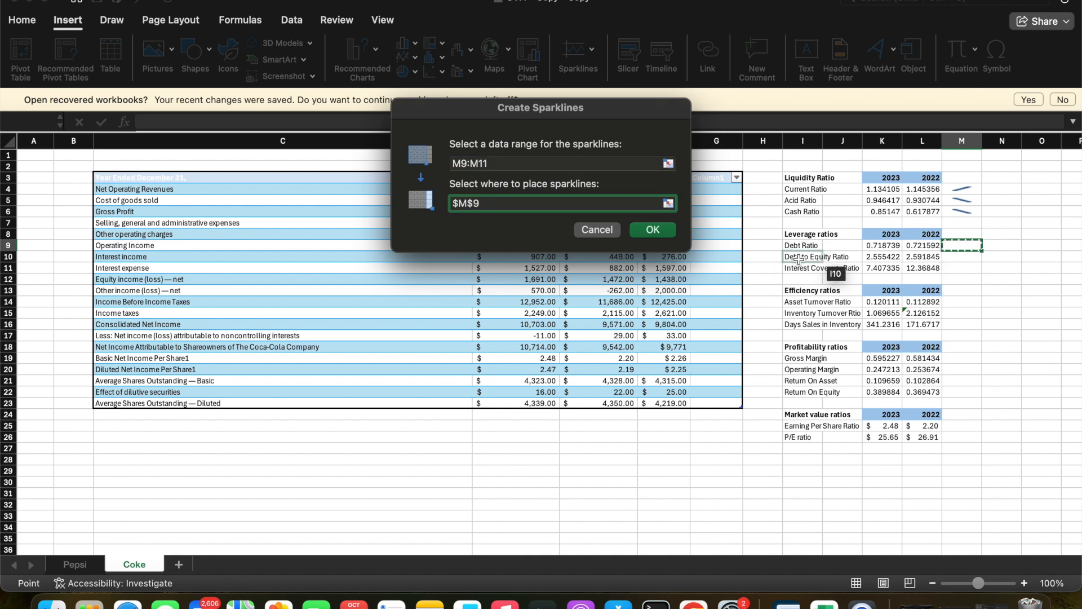
pyautogui.moveTo(876, 248); pyautogui.dragTo(918, 279)
pyautogui.moveTo(877, 246); pyautogui.dragTo(919, 272)
pyautogui.press('Return')
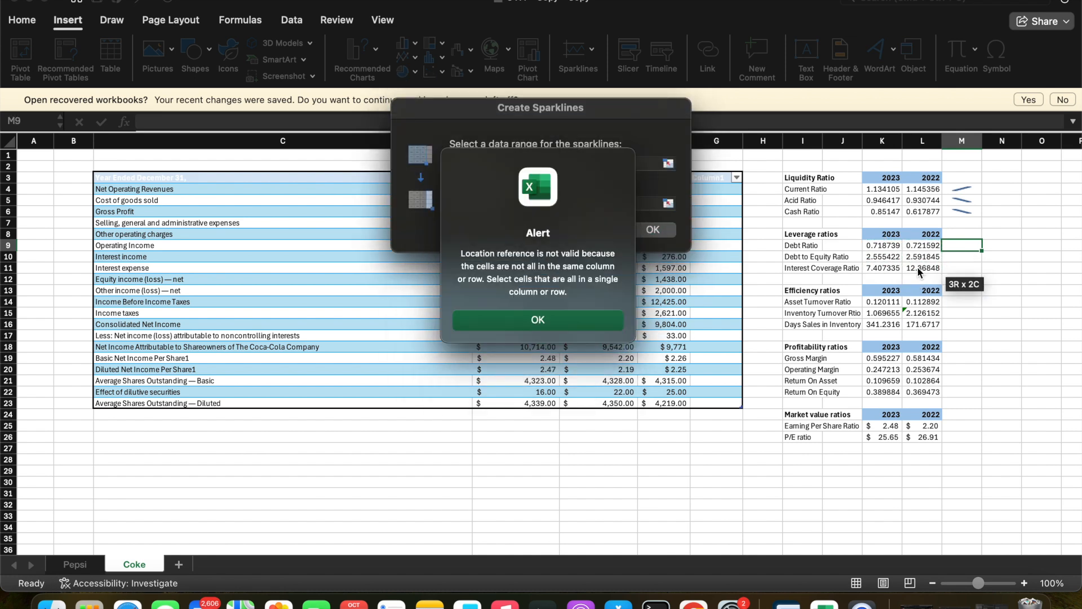
pyautogui.click(623, 318)
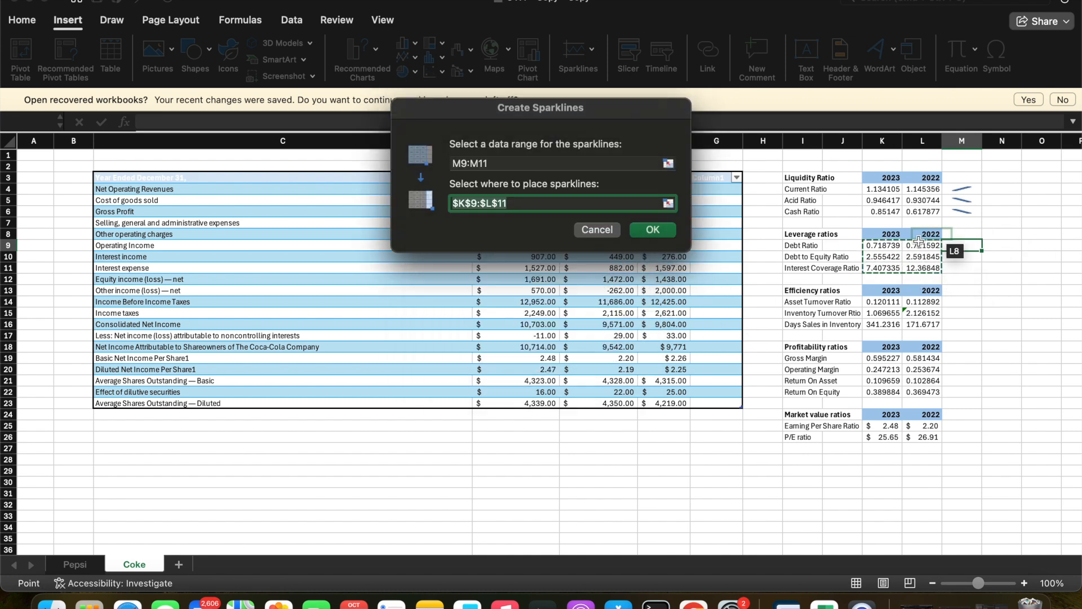
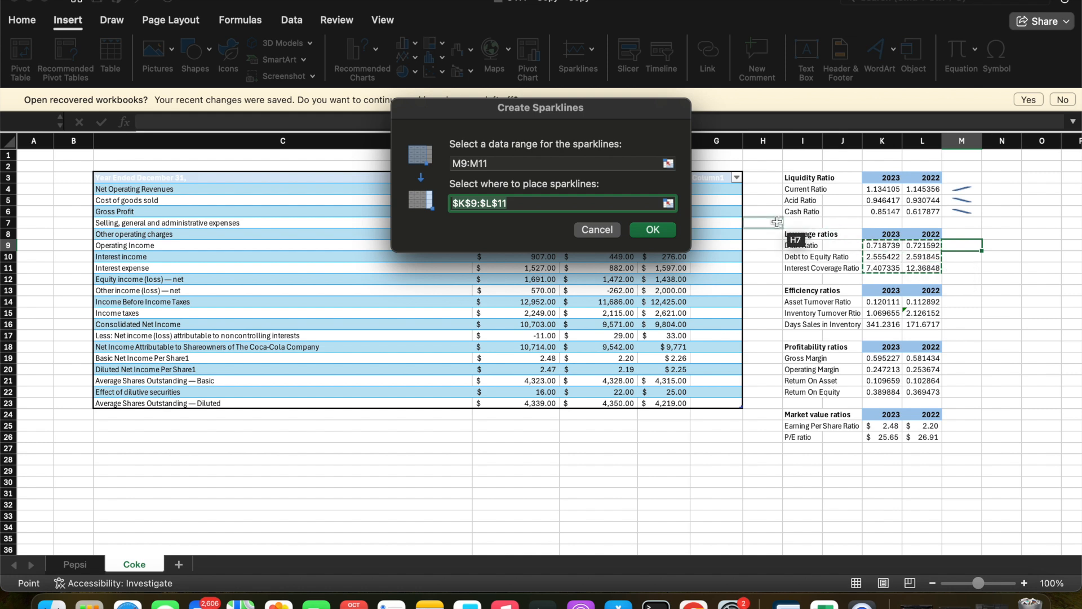
# - Try data range M9:M11+K9:L11 for the sparklines, then create them with M9:M11 as both data range and location
pyautogui.click(591, 162)
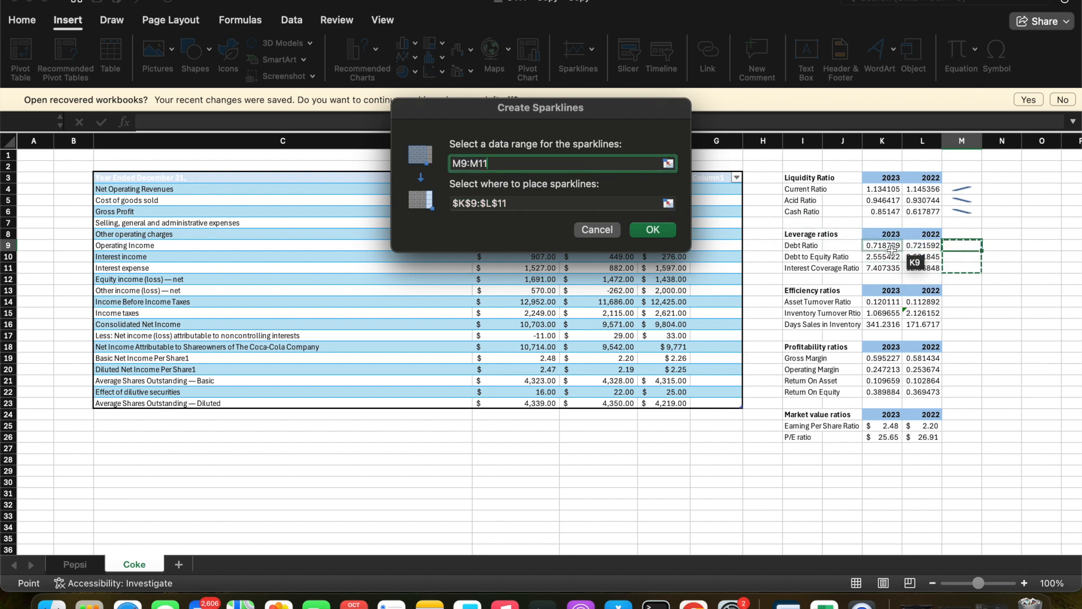
pyautogui.write('+')
pyautogui.moveTo(891, 246); pyautogui.dragTo(925, 268)
pyautogui.click(669, 197)
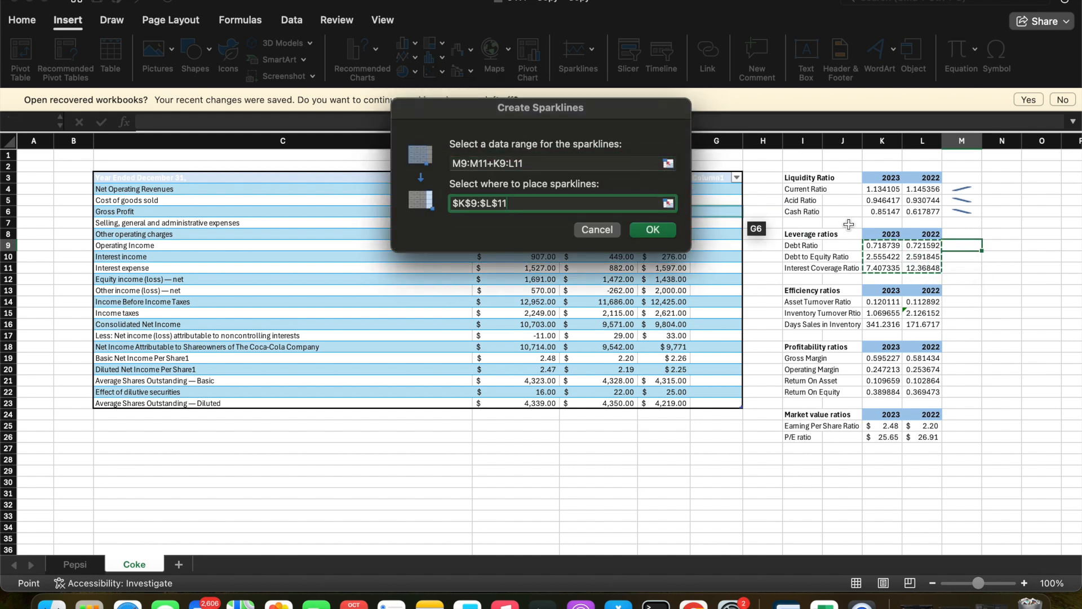
pyautogui.moveTo(953, 242); pyautogui.dragTo(954, 269)
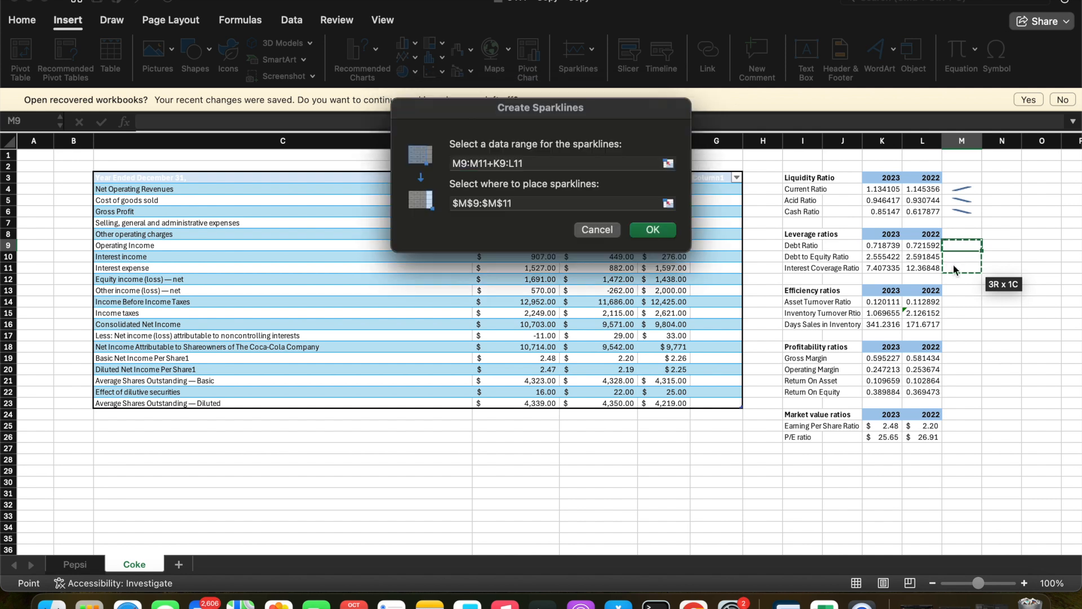
pyautogui.press('Return')
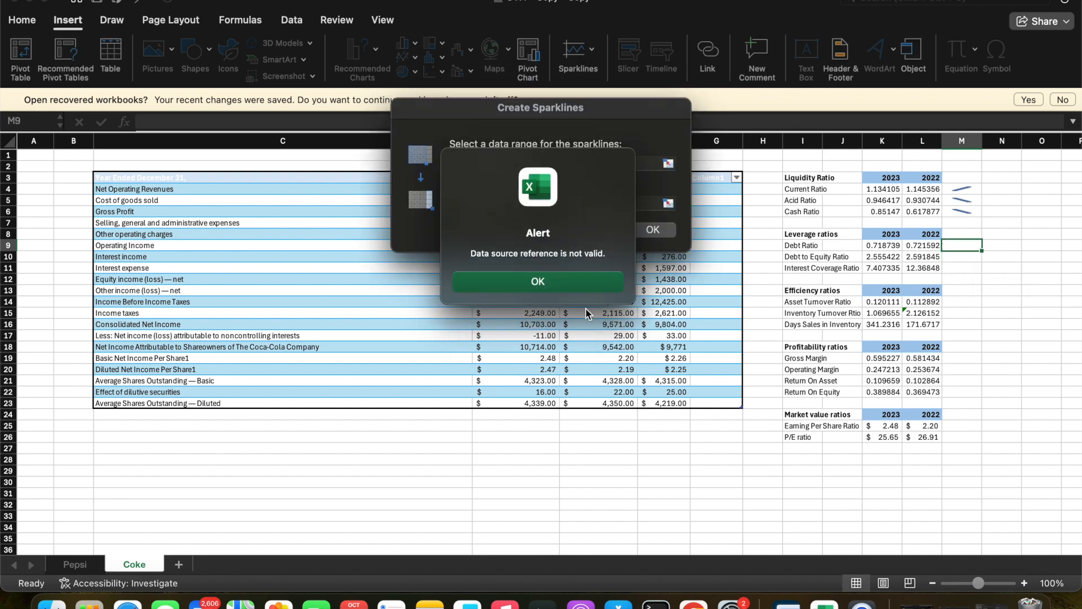
pyautogui.click(564, 281)
pyautogui.moveTo(957, 247); pyautogui.dragTo(965, 264)
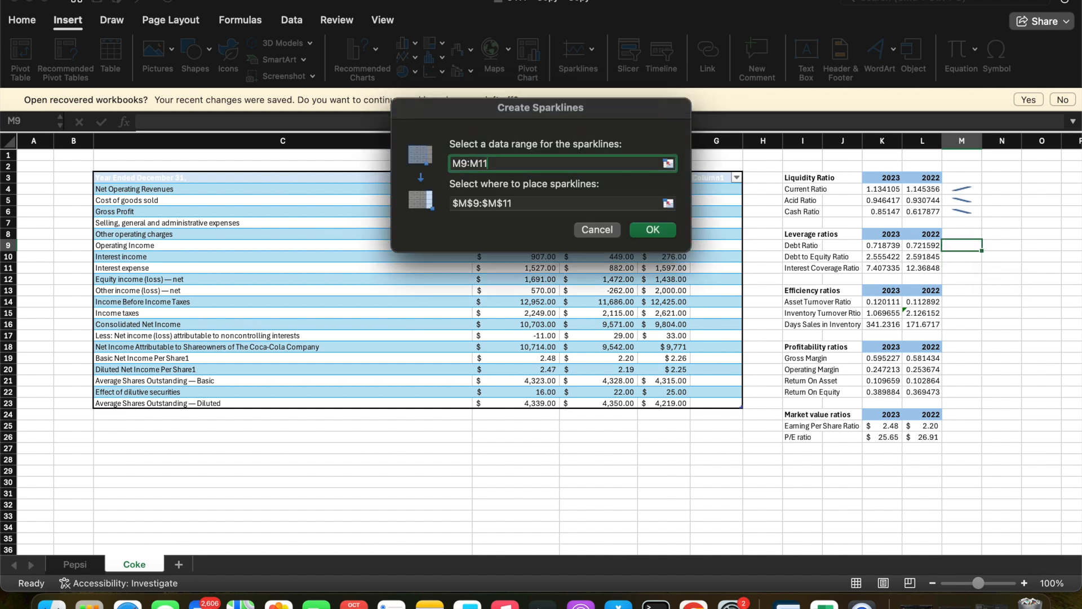
pyautogui.press('Return')
pyautogui.click(960, 300)
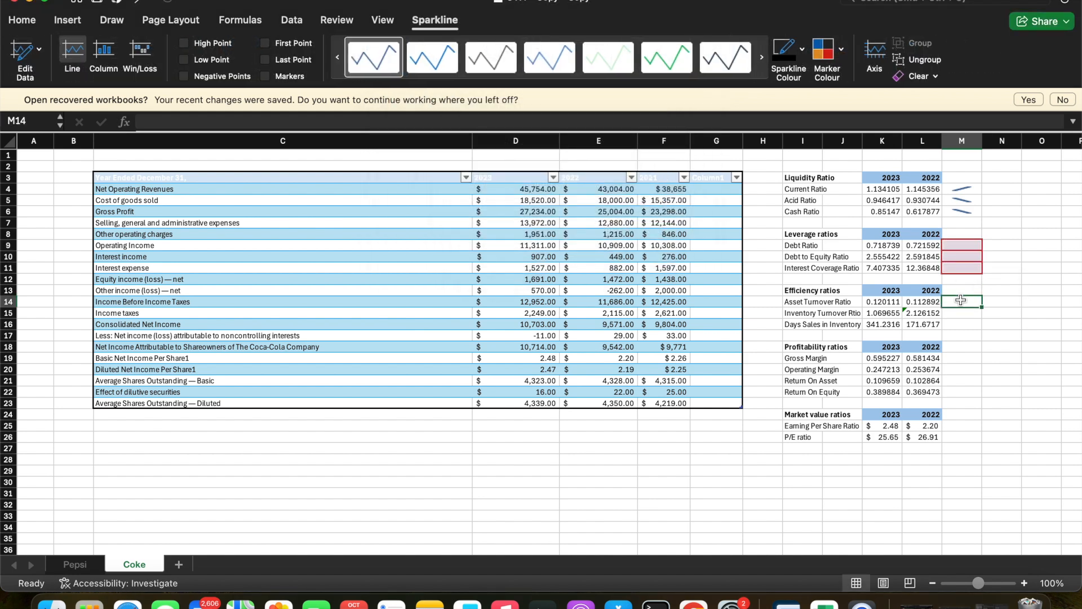
# - Apply the second line style, in blue, to the sparkline group in M9:M11
pyautogui.click(956, 245)
pyautogui.click(922, 245)
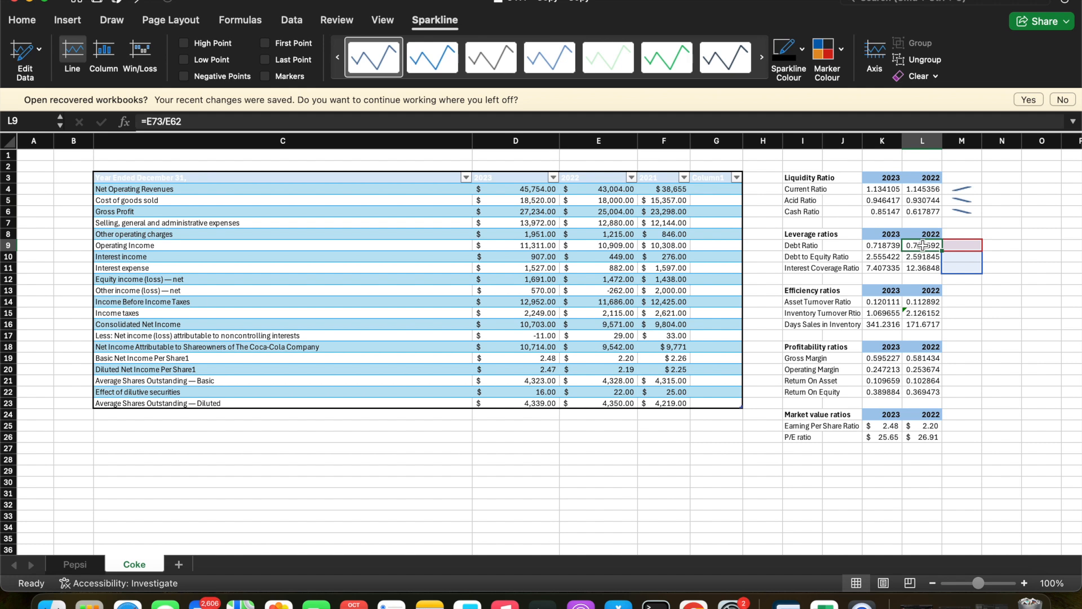
pyautogui.click(959, 245)
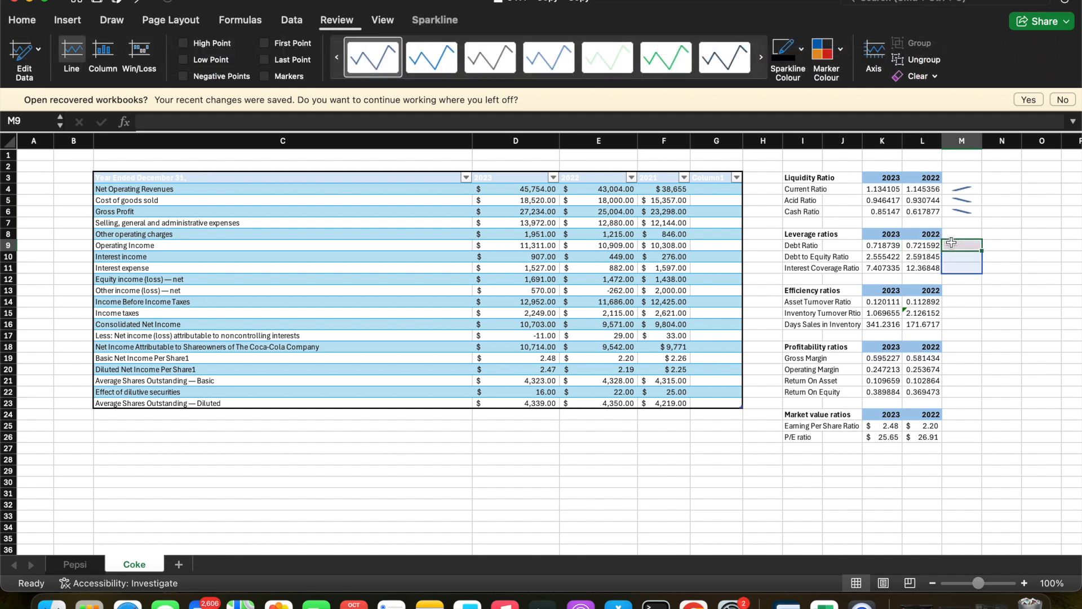
pyautogui.click(438, 71)
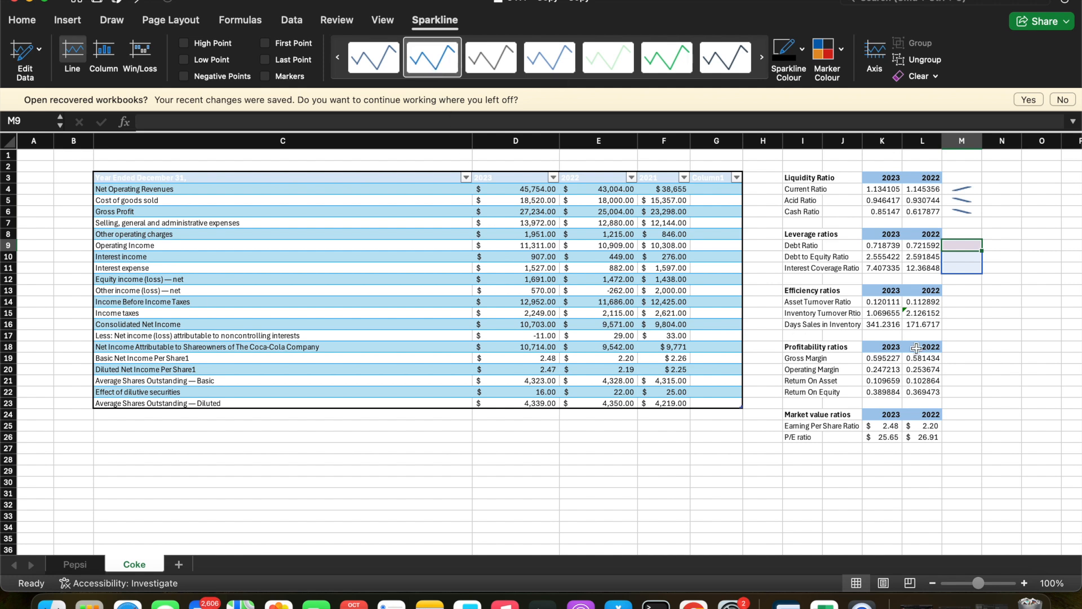
pyautogui.click(988, 350)
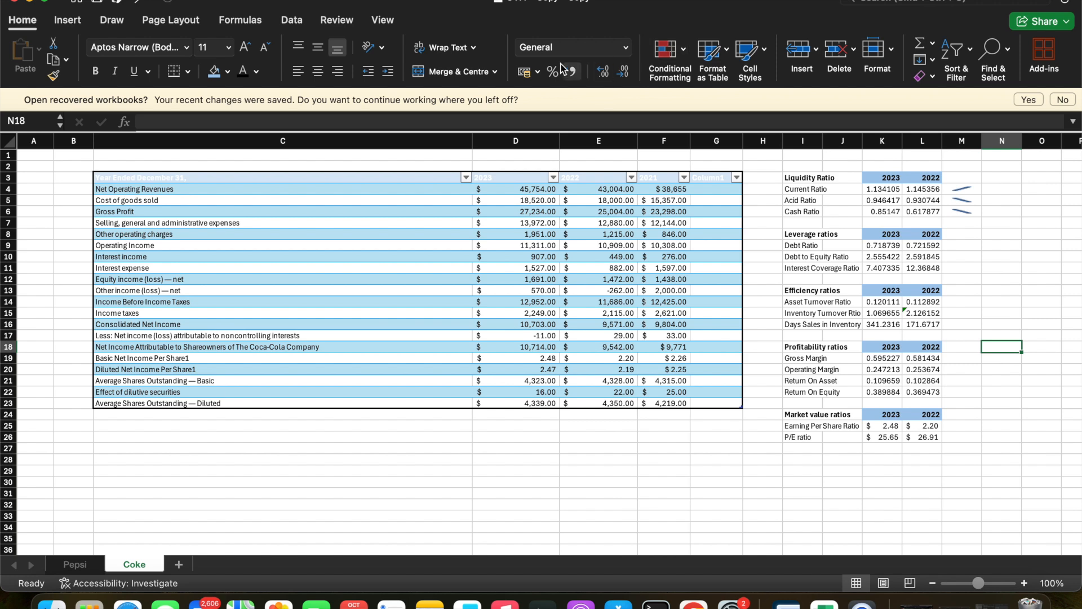
# - Insert line sparklines in M9:M11 using the leverage ratios in K9:L11 as the data range
pyautogui.click(72, 20)
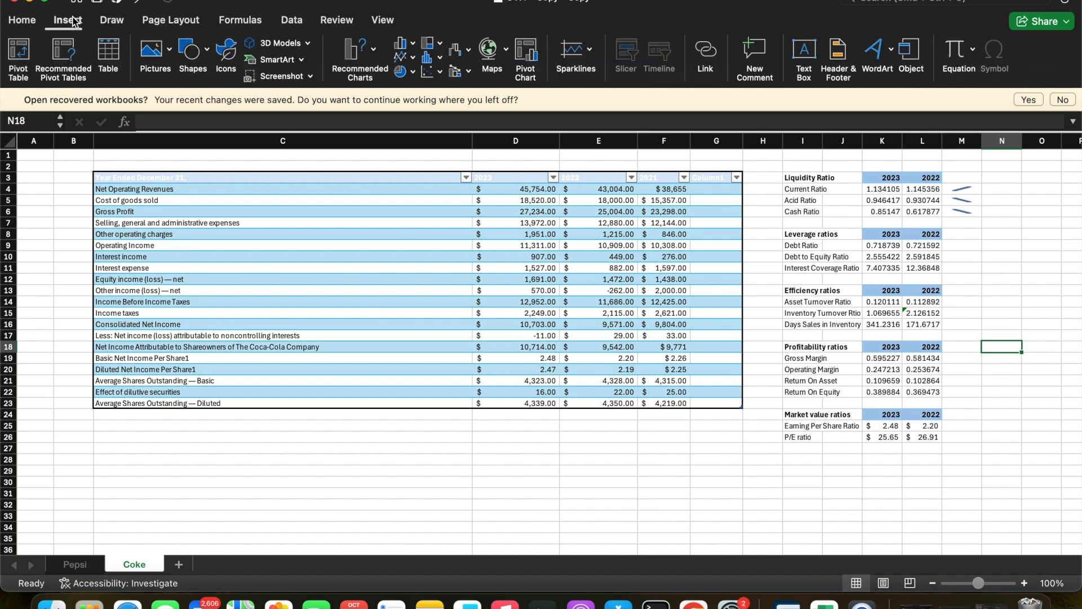
pyautogui.click(572, 65)
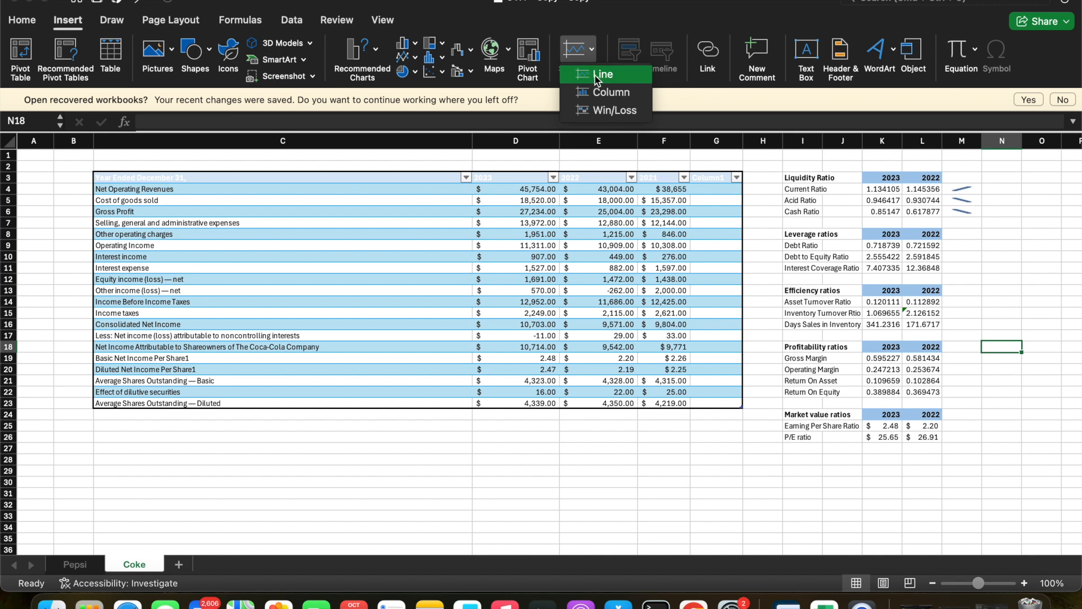
pyautogui.click(593, 75)
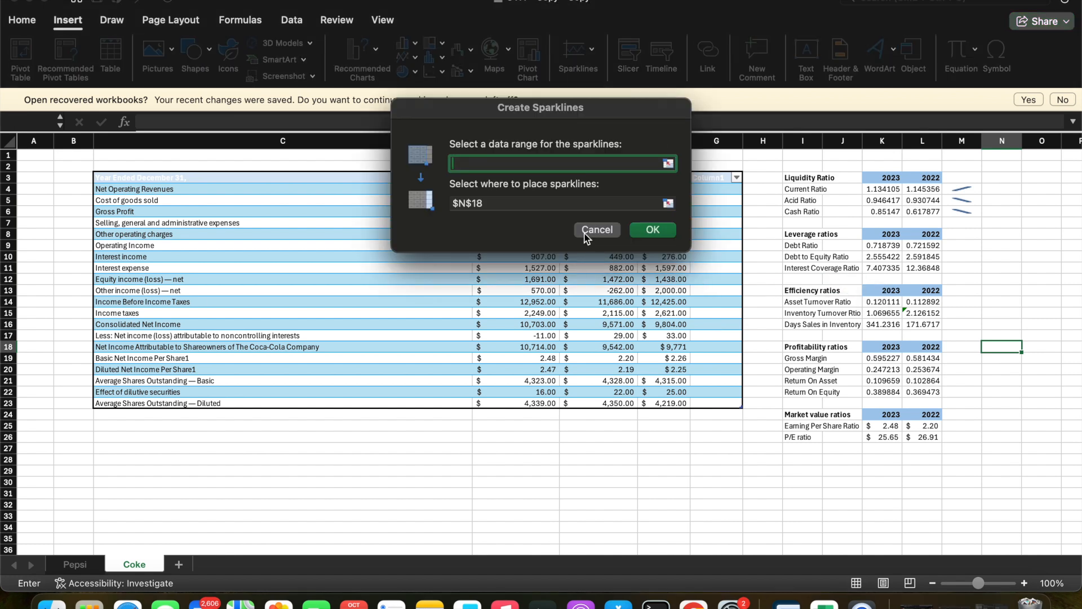
pyautogui.click(872, 245)
pyautogui.moveTo(871, 245); pyautogui.dragTo(930, 268)
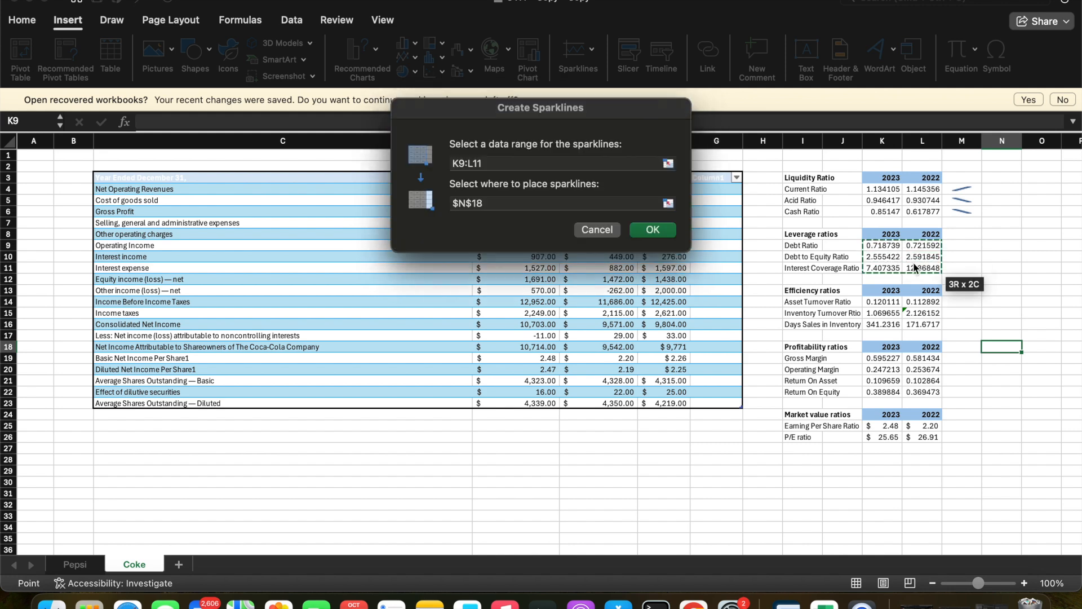
pyautogui.click(580, 203)
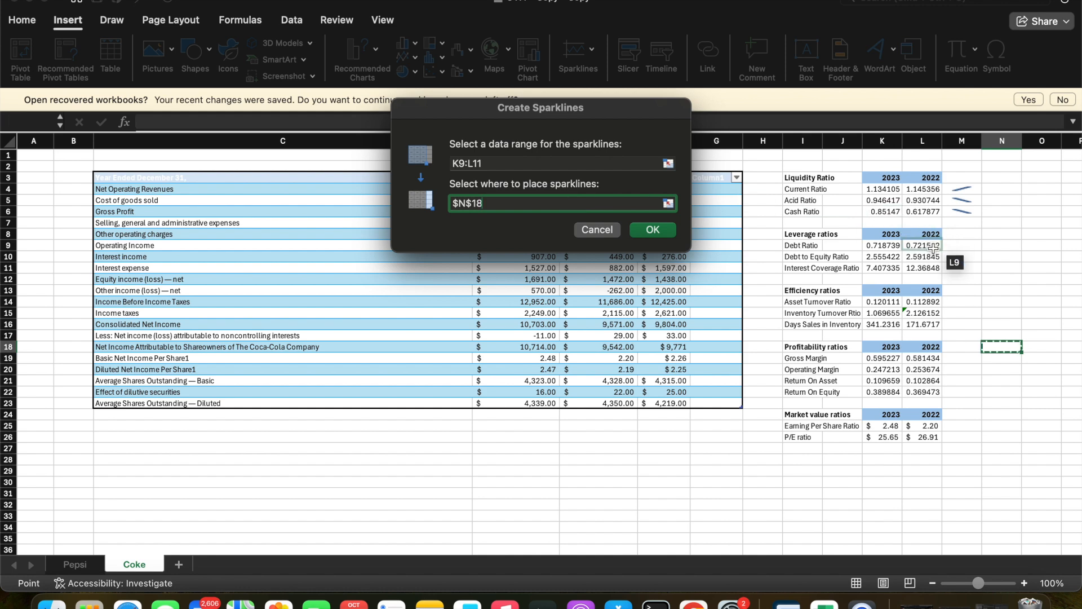
pyautogui.click(961, 246)
pyautogui.click(666, 205)
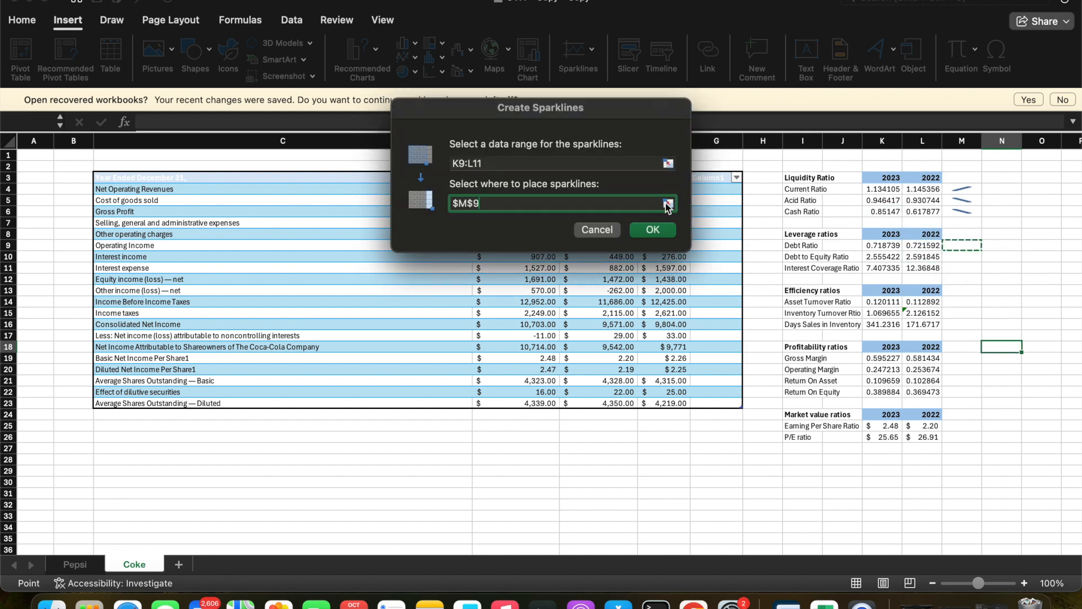
pyautogui.click(660, 231)
pyautogui.click(602, 291)
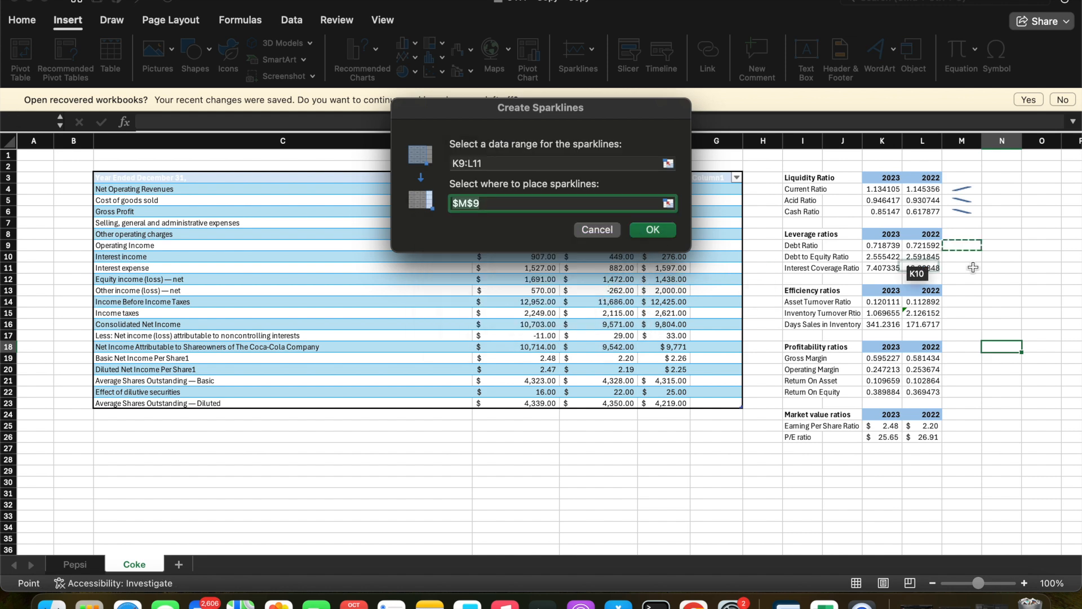
pyautogui.moveTo(962, 246); pyautogui.dragTo(968, 265)
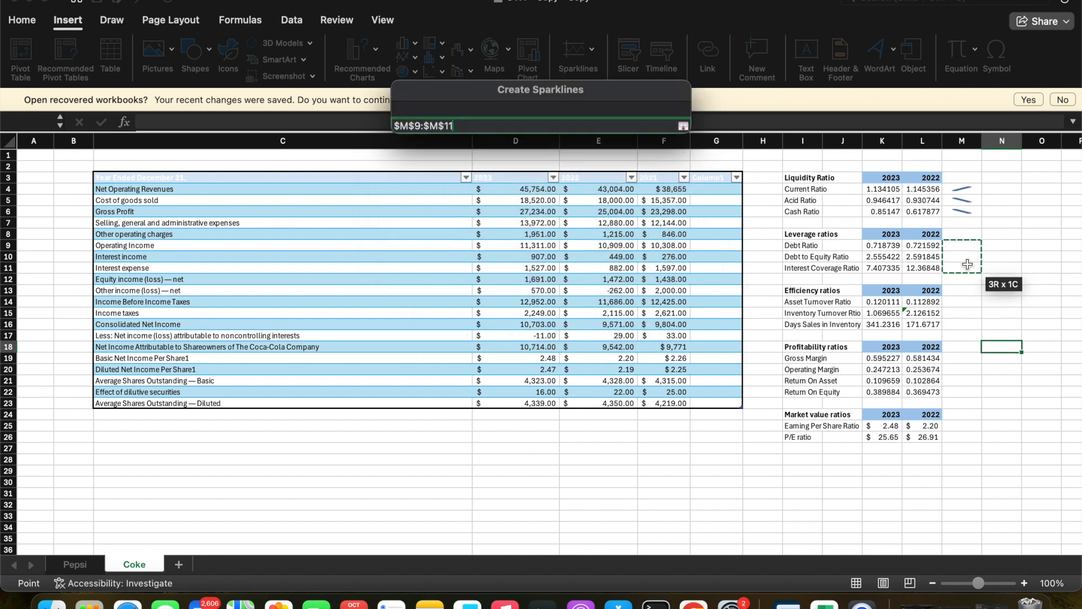
pyautogui.click(653, 230)
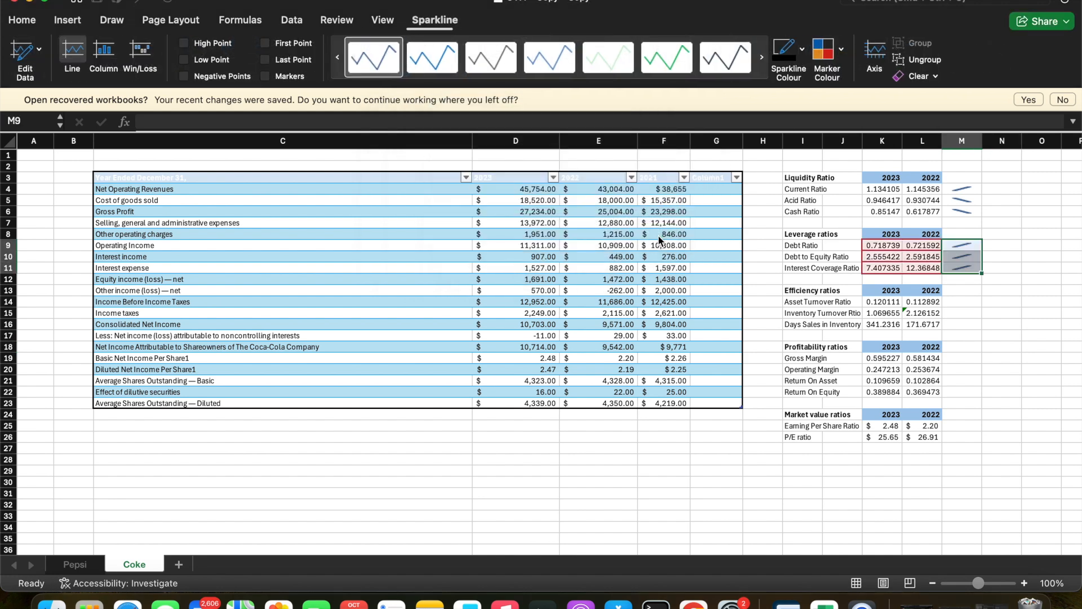
pyautogui.click(930, 397)
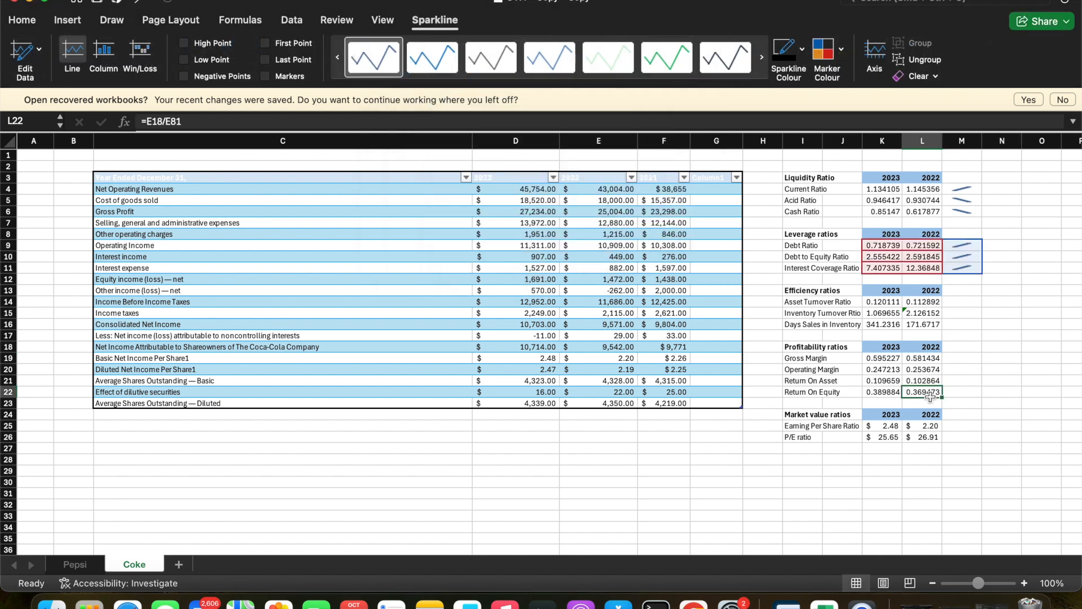
# - Insert line sparklines in M14:M16 using the efficiency ratios in K14:L16 as the data range
pyautogui.click(953, 302)
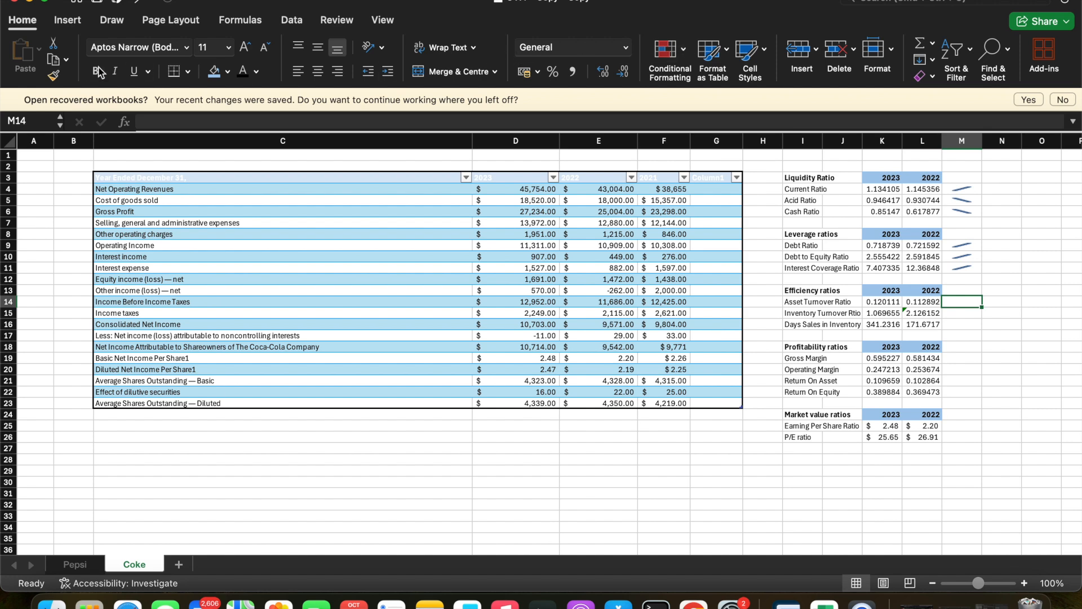
pyautogui.click(67, 20)
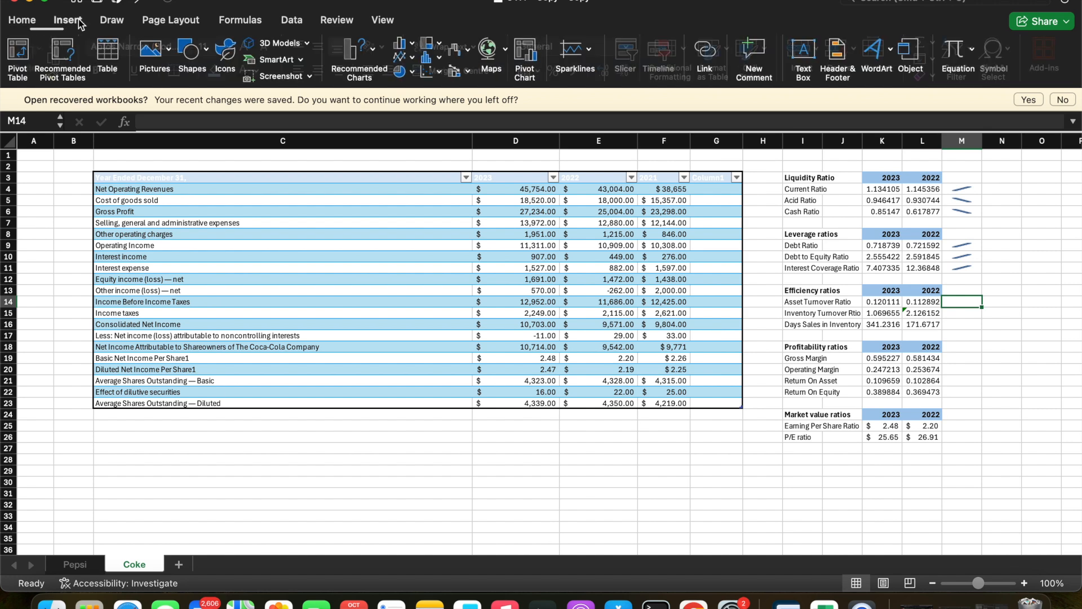
pyautogui.click(587, 51)
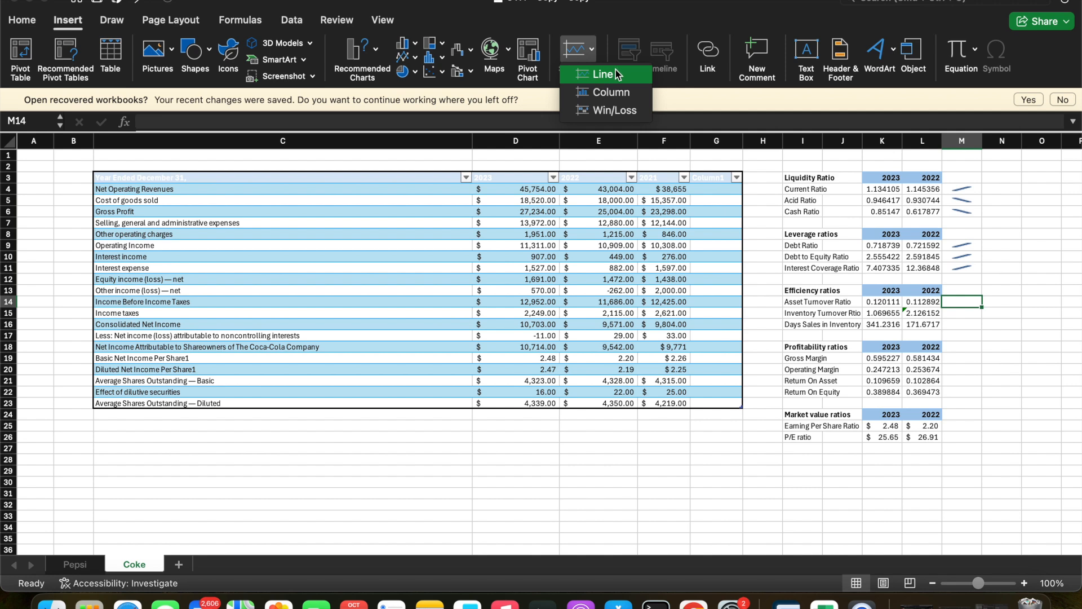
pyautogui.click(618, 74)
pyautogui.moveTo(889, 297); pyautogui.dragTo(922, 322)
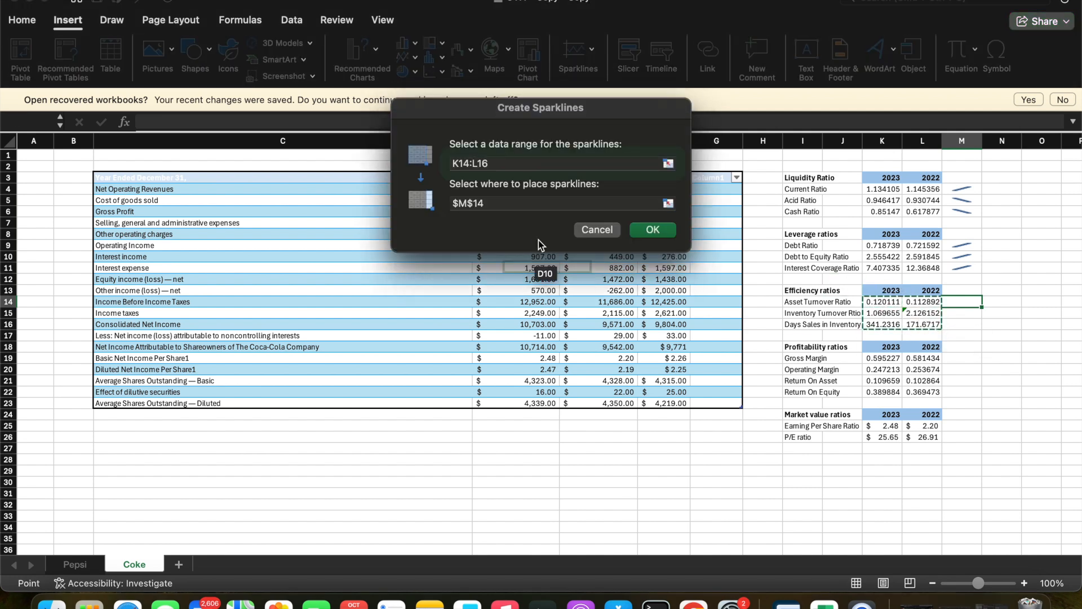
pyautogui.click(530, 200)
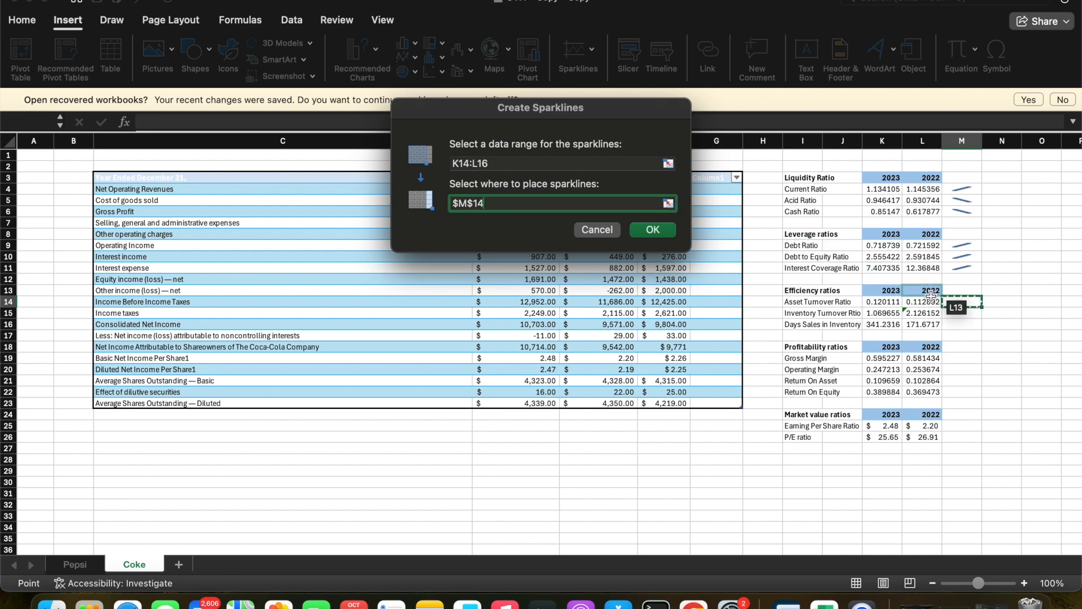
pyautogui.moveTo(952, 304); pyautogui.dragTo(954, 309)
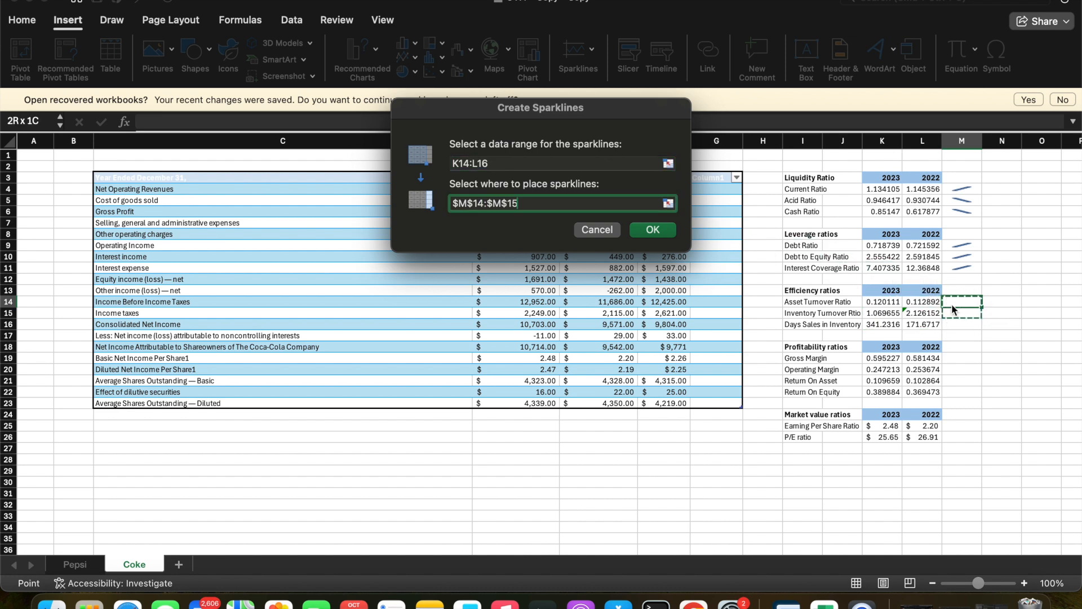
pyautogui.press('Return')
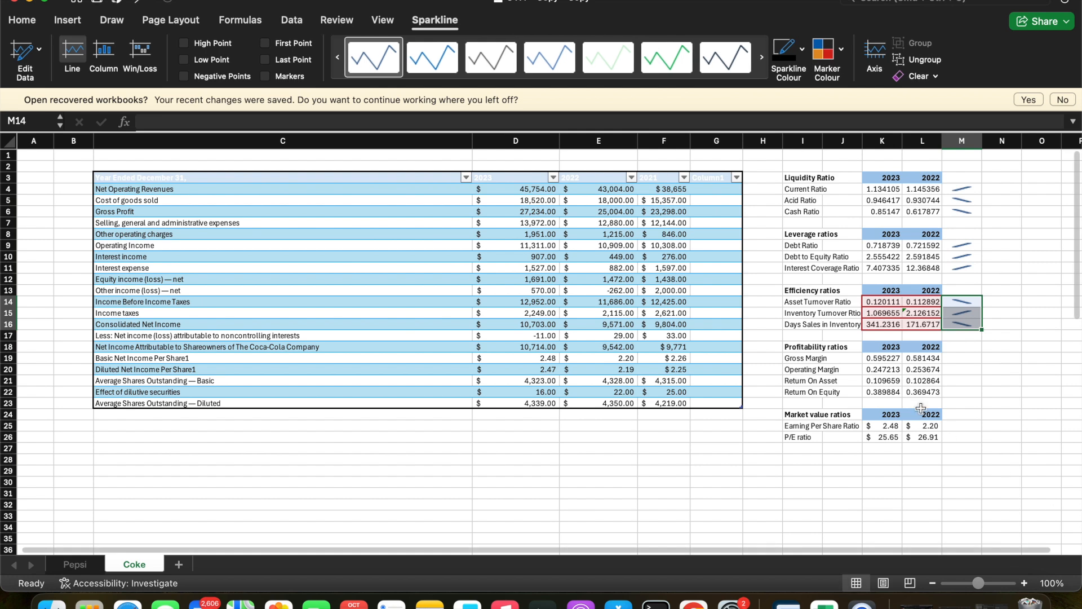
# - Start creating line sparklines for the profitability ratios with K19:L22 as the data range
pyautogui.click(881, 359)
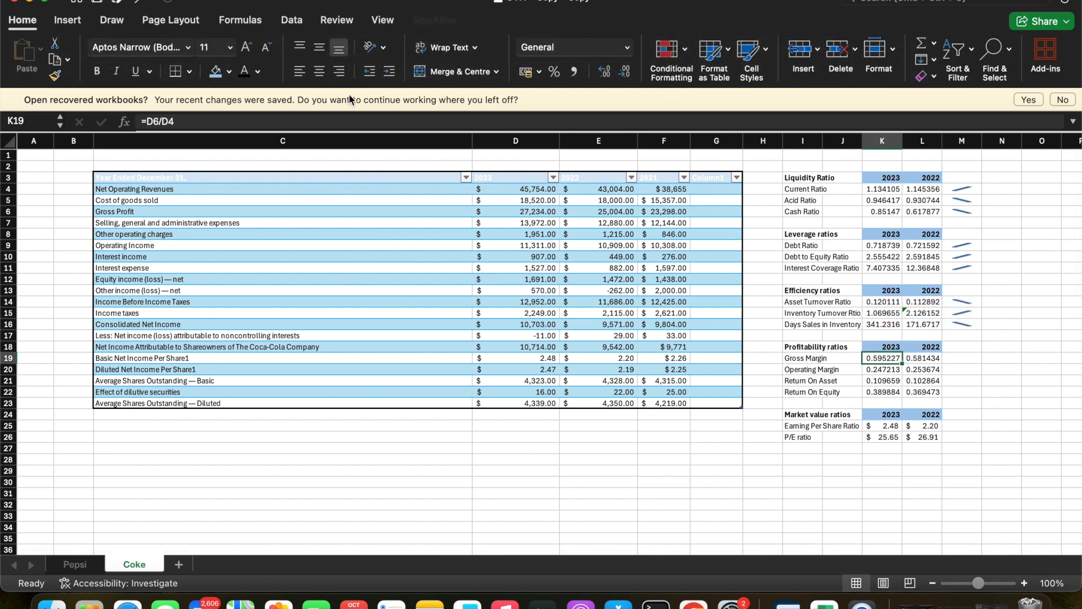
pyautogui.click(77, 23)
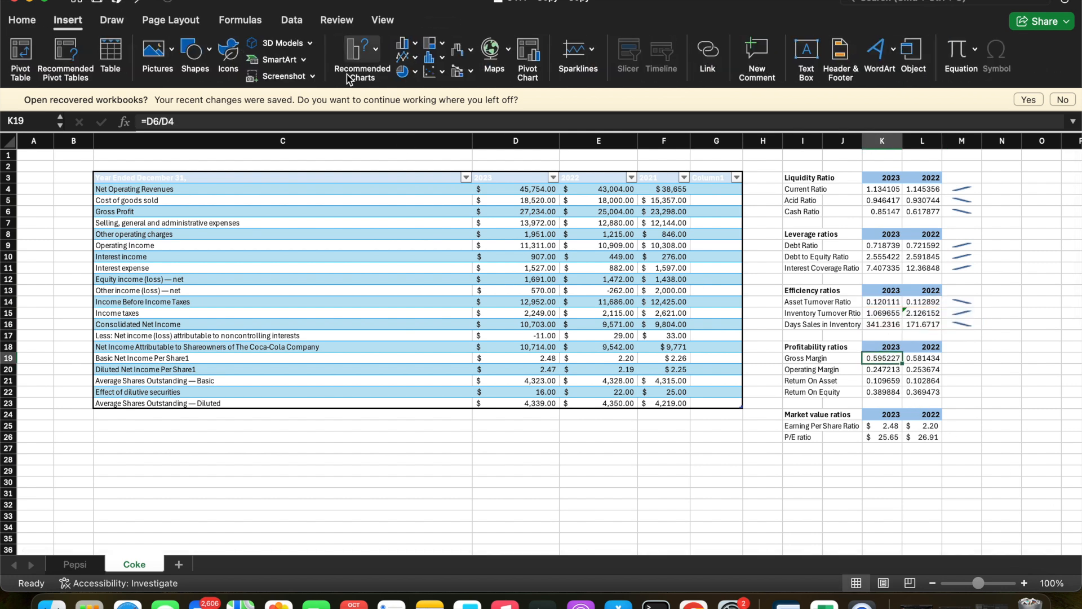
pyautogui.click(575, 54)
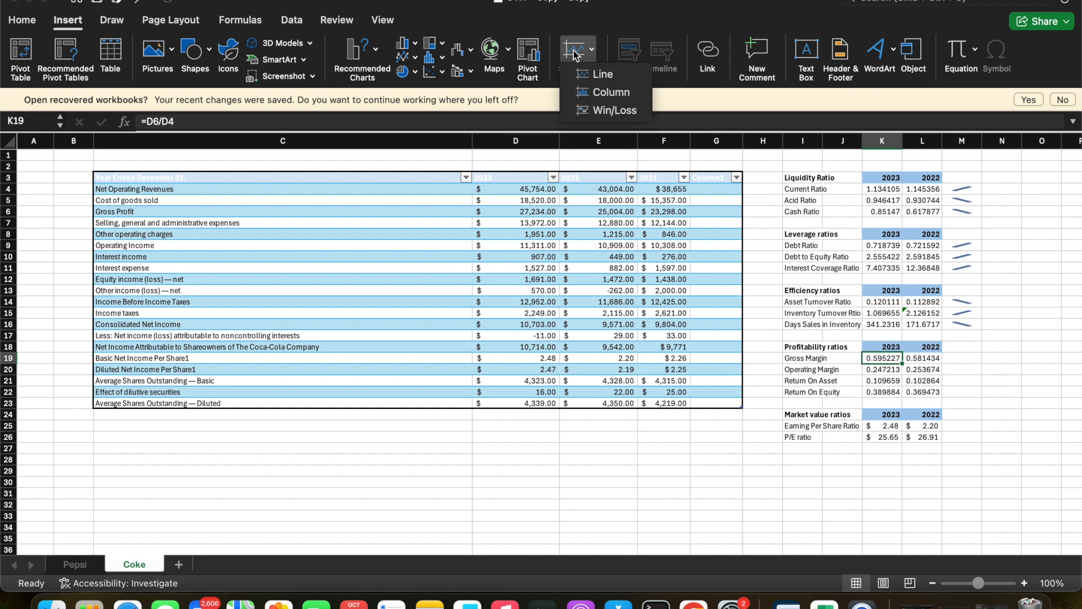
pyautogui.click(597, 77)
pyautogui.hotkey('shift', 'Down')
pyautogui.hotkey('shift', 'Down')
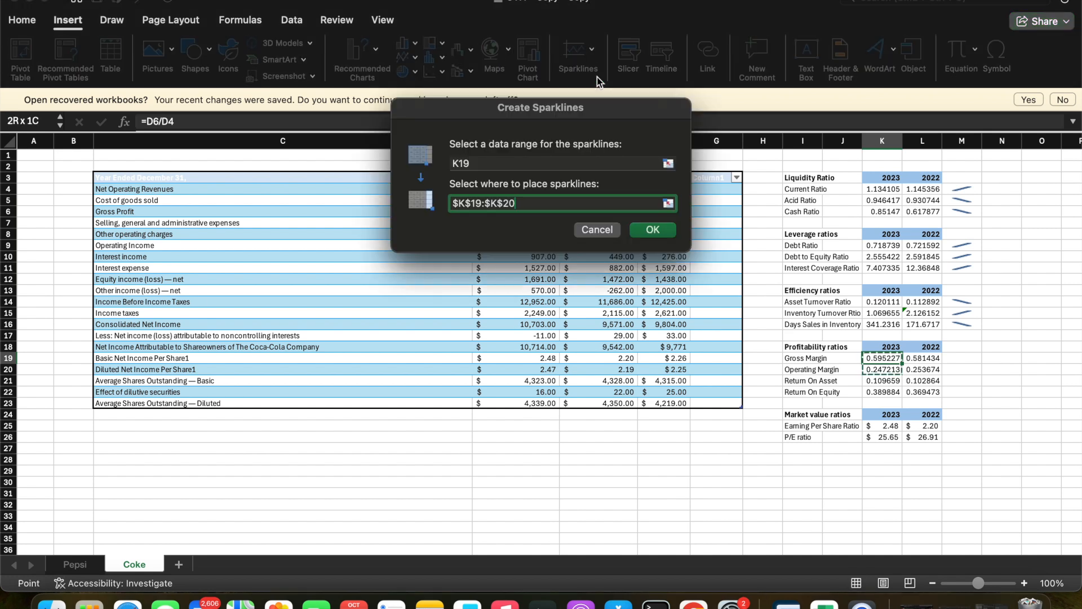
pyautogui.hotkey('shift', 'Down')
pyautogui.hotkey('shift', 'Right')
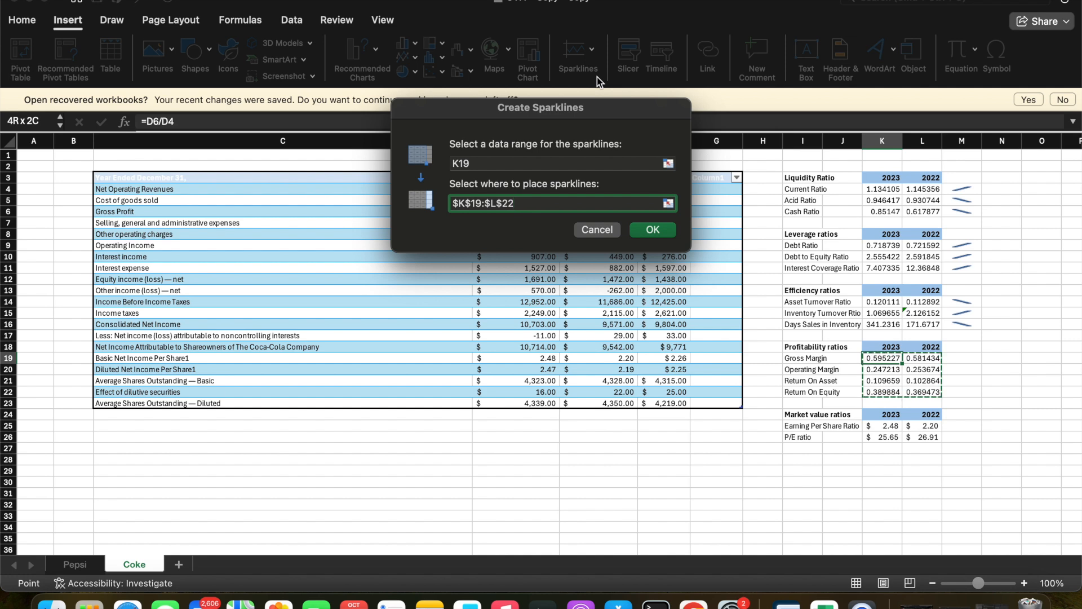
pyautogui.click(542, 162)
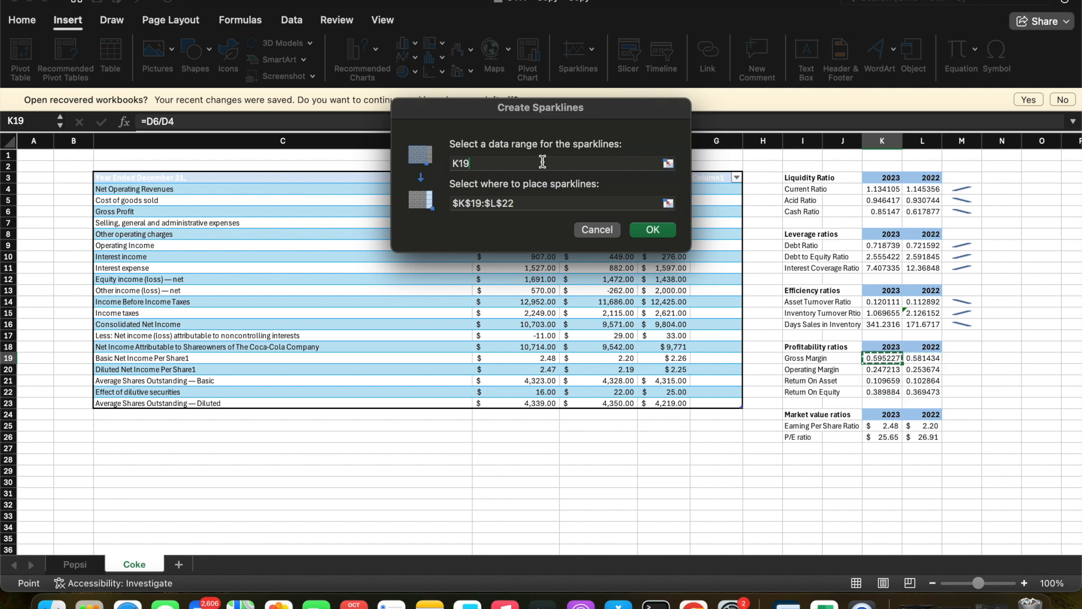
pyautogui.moveTo(882, 360); pyautogui.dragTo(916, 395)
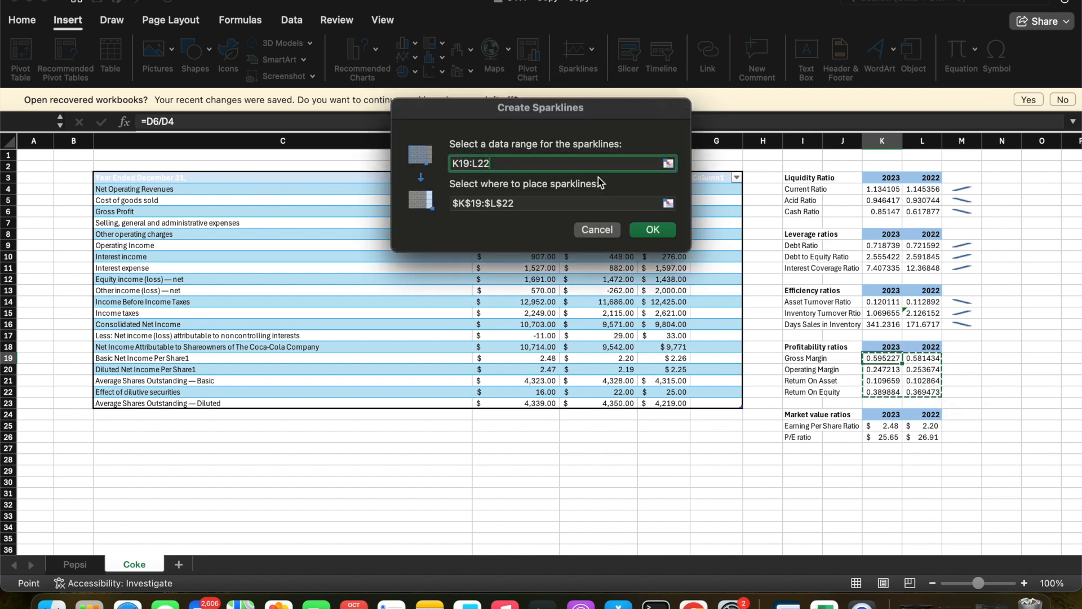
# - Set the profitability sparklines' location to M19:M22 and create them
pyautogui.click(600, 205)
pyautogui.moveTo(962, 363); pyautogui.dragTo(962, 363)
pyautogui.hotkey('shift', 'Down')
pyautogui.hotkey('shift', 'Down')
pyautogui.hotkey('shift', 'Down')
pyautogui.press('Return')
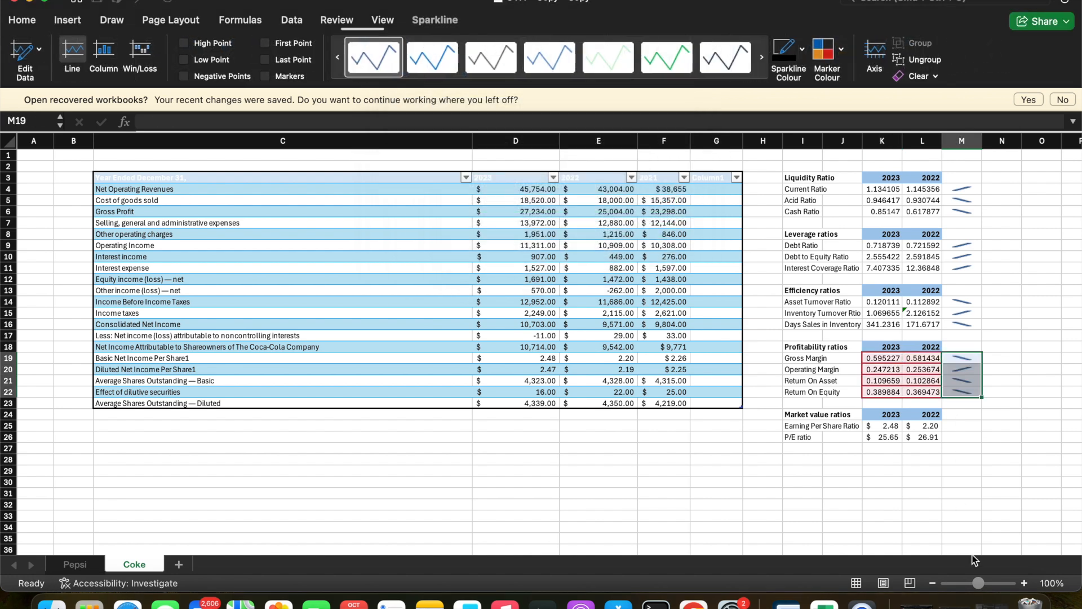
# - Insert line sparklines in M25:M26 using the market value ratios in K25:L26 as the data range
pyautogui.click(884, 425)
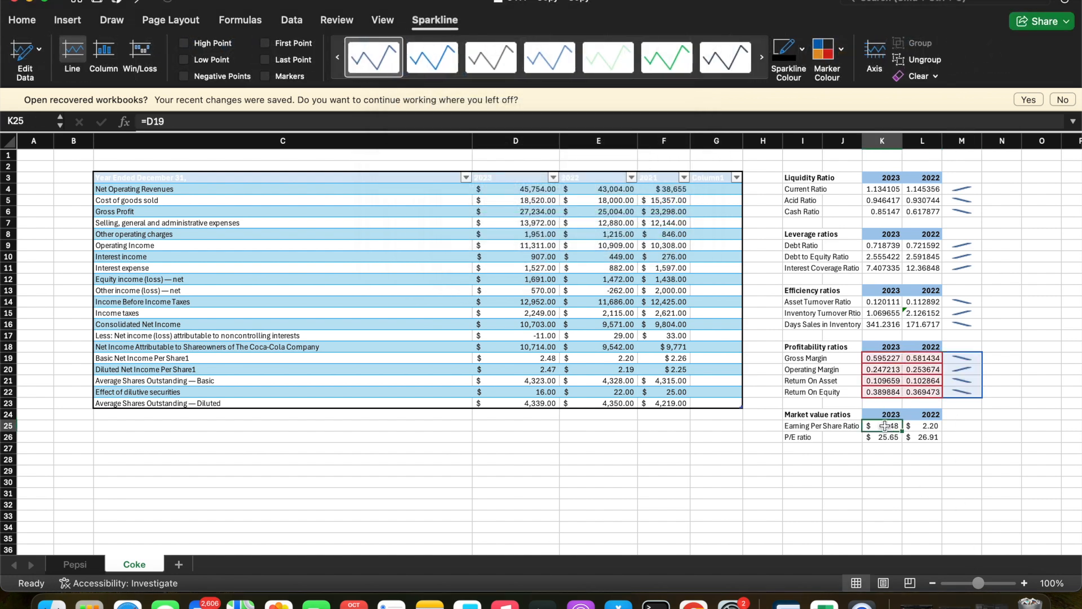
pyautogui.click(952, 423)
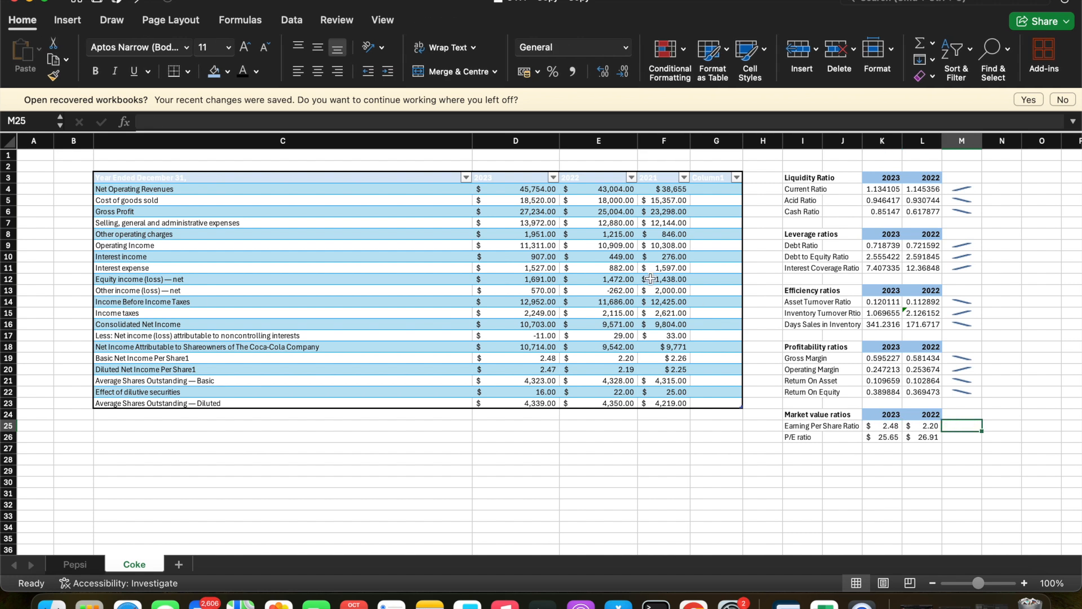
pyautogui.click(69, 20)
pyautogui.click(579, 62)
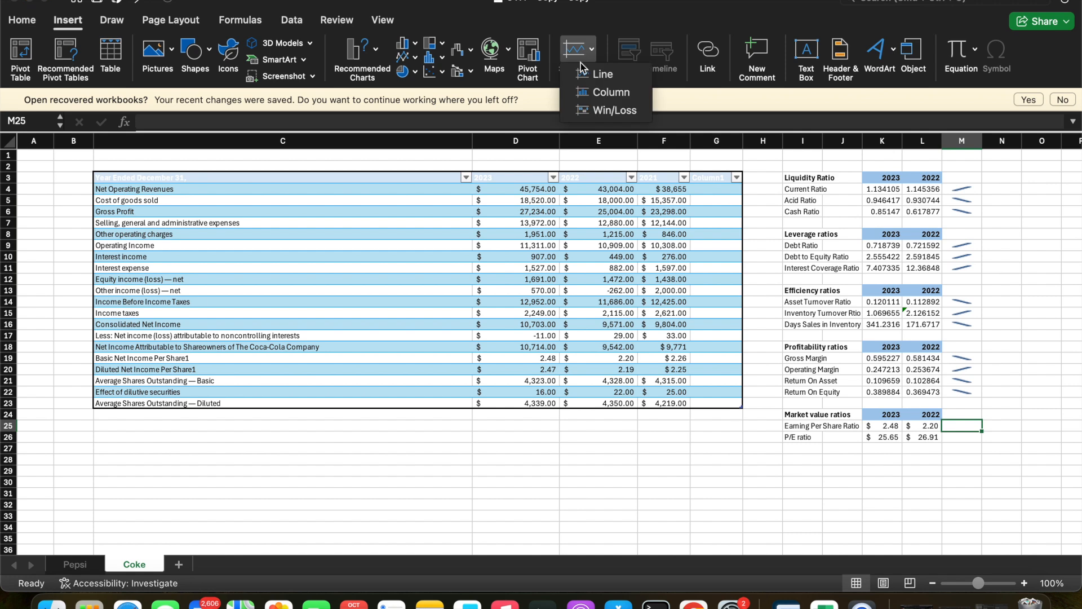
pyautogui.click(598, 74)
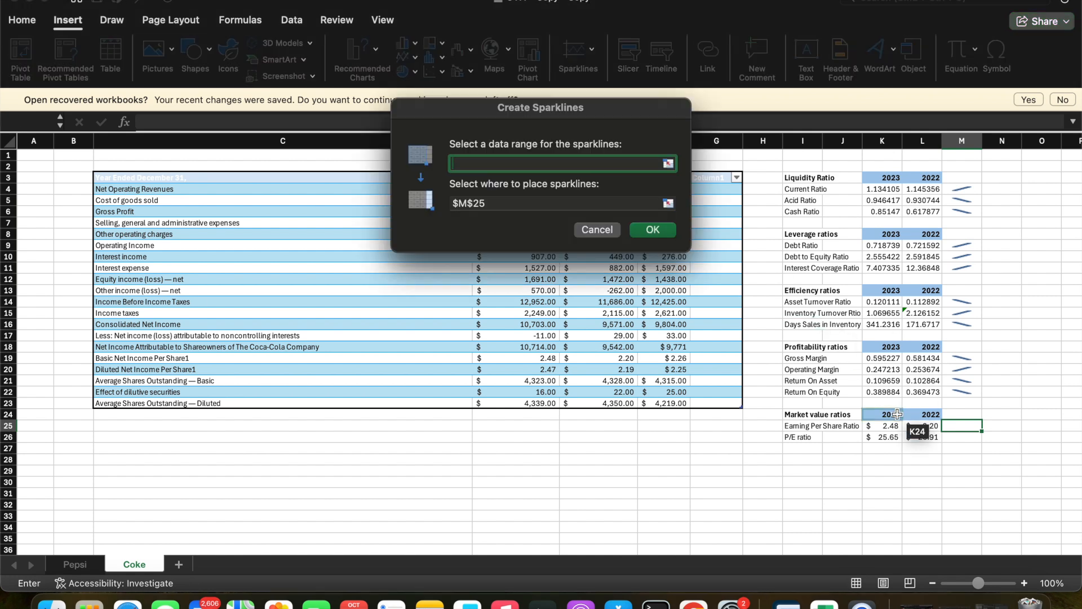
pyautogui.moveTo(889, 423); pyautogui.dragTo(924, 438)
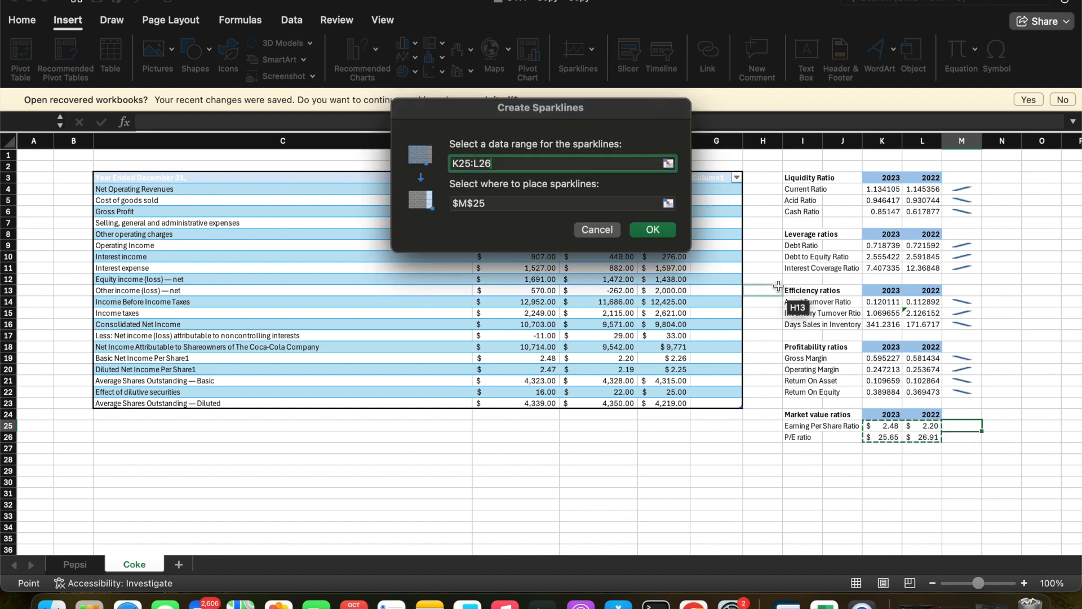
pyautogui.click(617, 200)
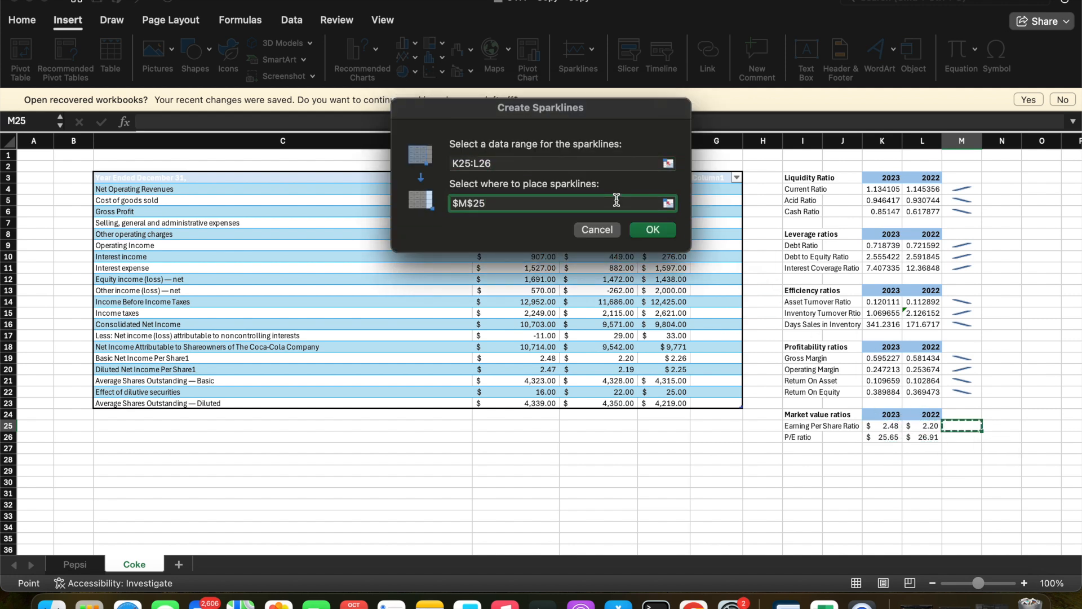
pyautogui.hotkey('shift', 'Down')
pyautogui.press('Return')
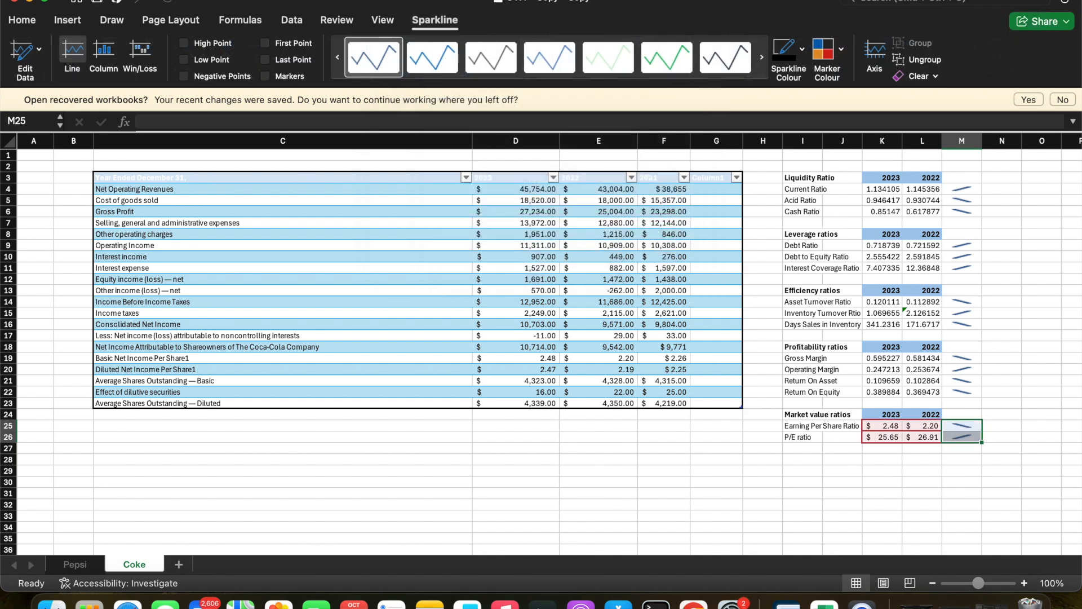
pyautogui.hscroll(-1, 641, 490)
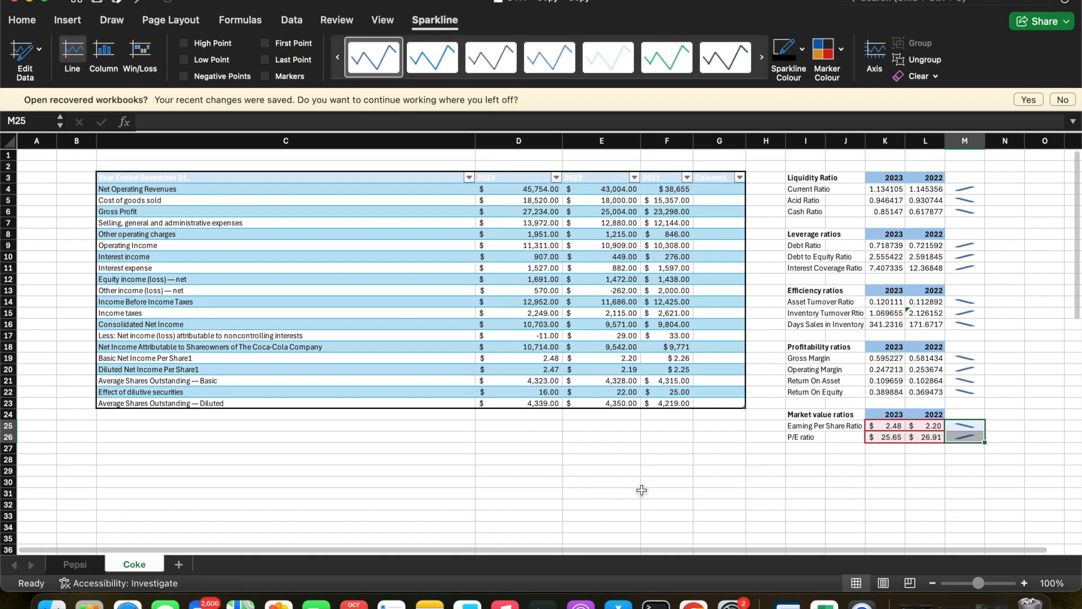
# - Switch to the Pepsi sheet and select the 2023 current ratio in L5, ready for inserting sparklines
pyautogui.click(93, 564)
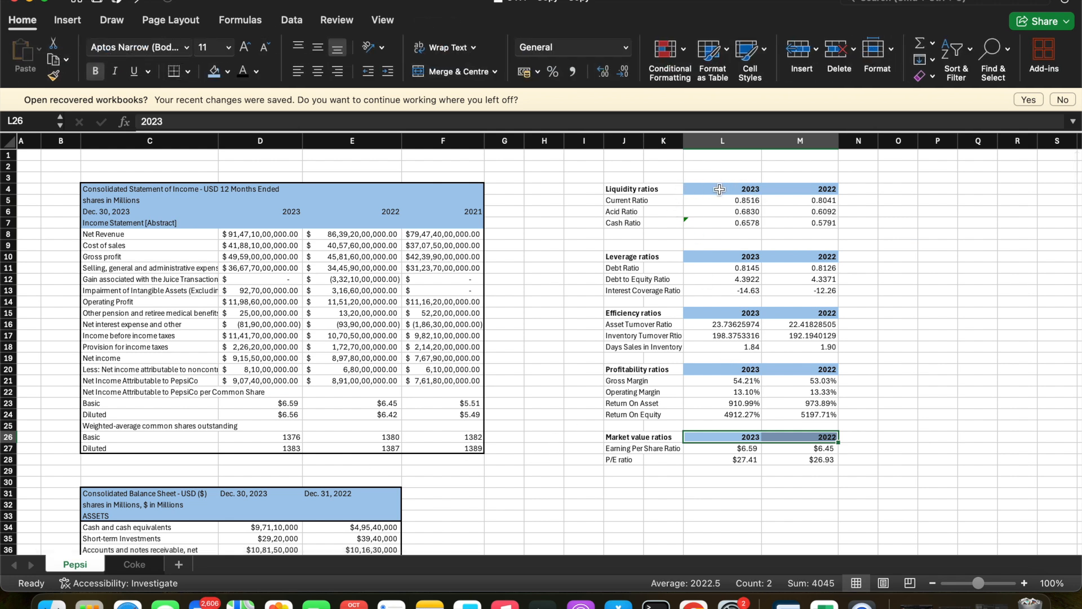
pyautogui.click(755, 198)
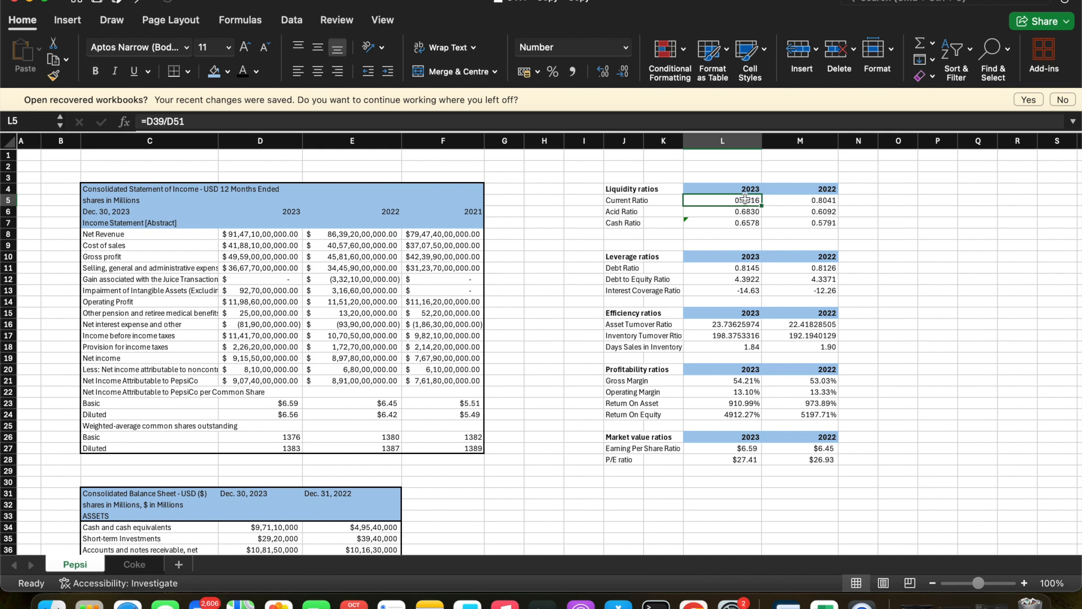
pyautogui.click(66, 22)
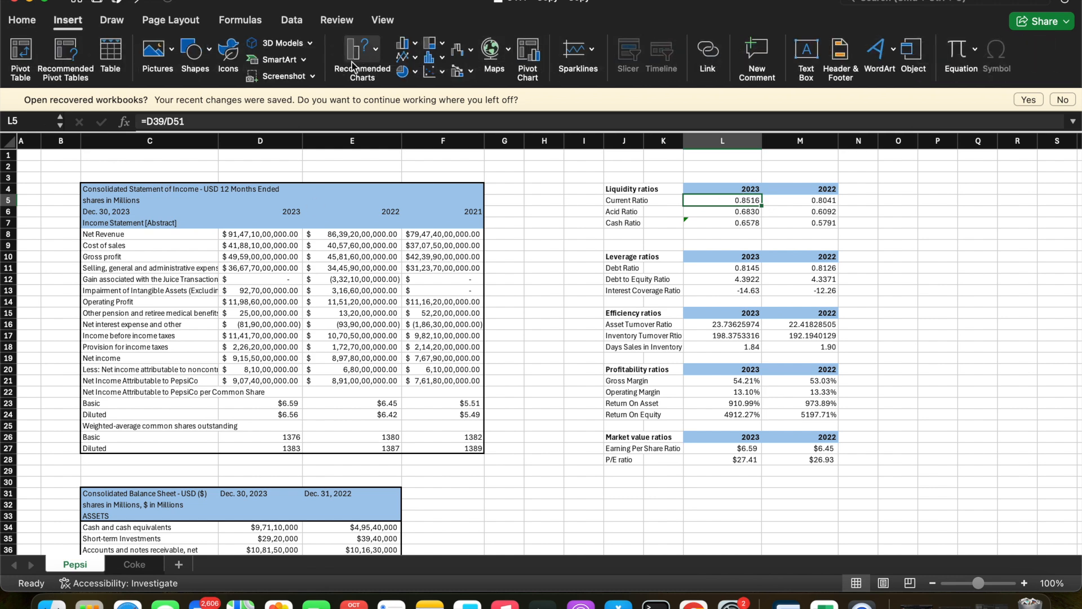
pyautogui.click(586, 55)
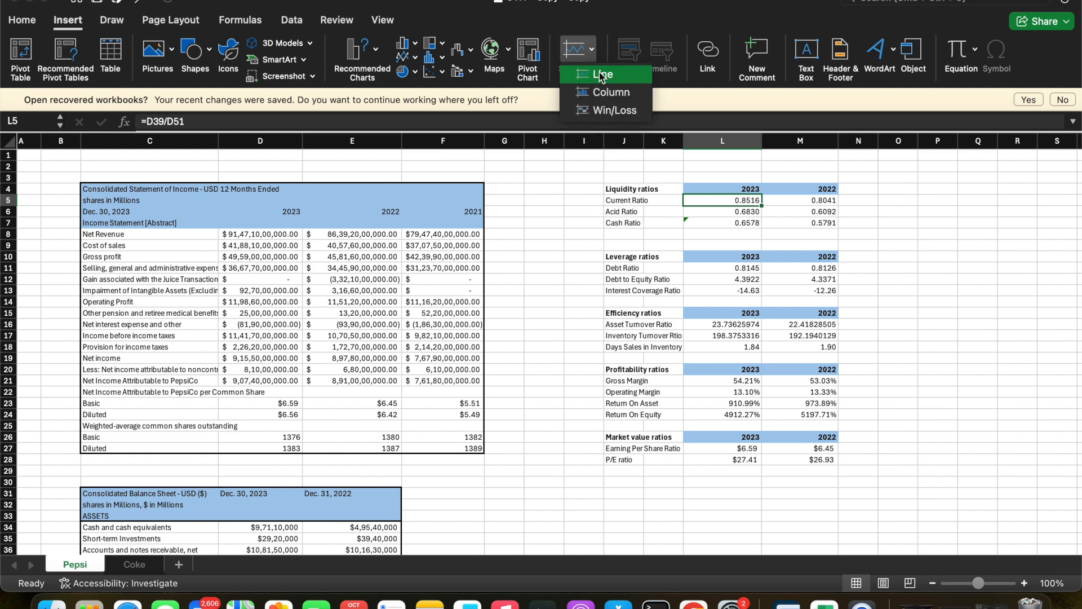
pyautogui.click(601, 75)
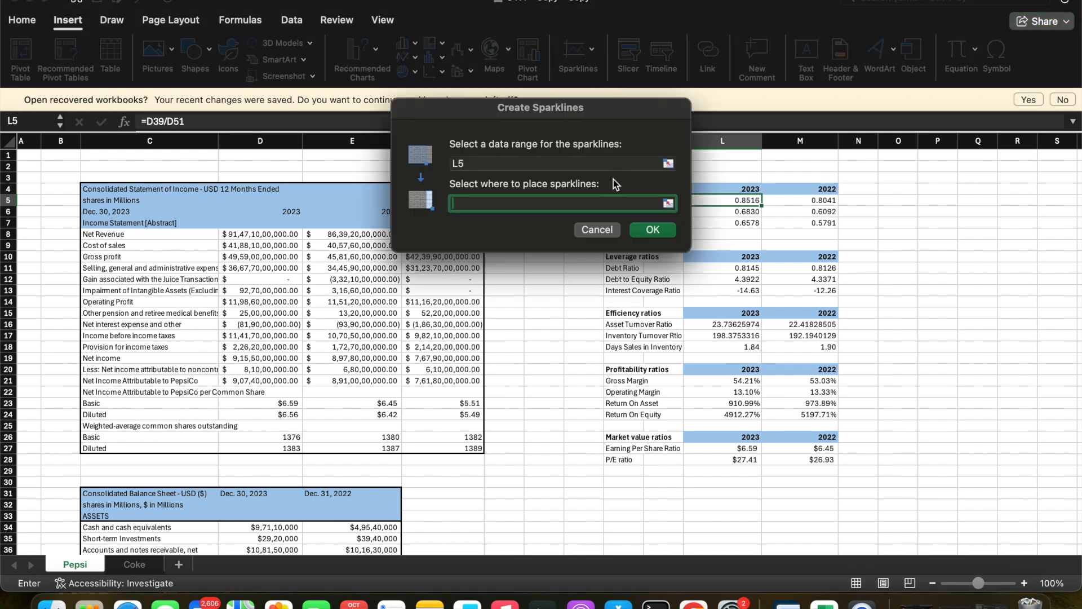
pyautogui.click(597, 230)
# - Insert line sparklines in N5:N7 using the Pepsi liquidity ratios in L5:M7 as the data range
pyautogui.click(590, 51)
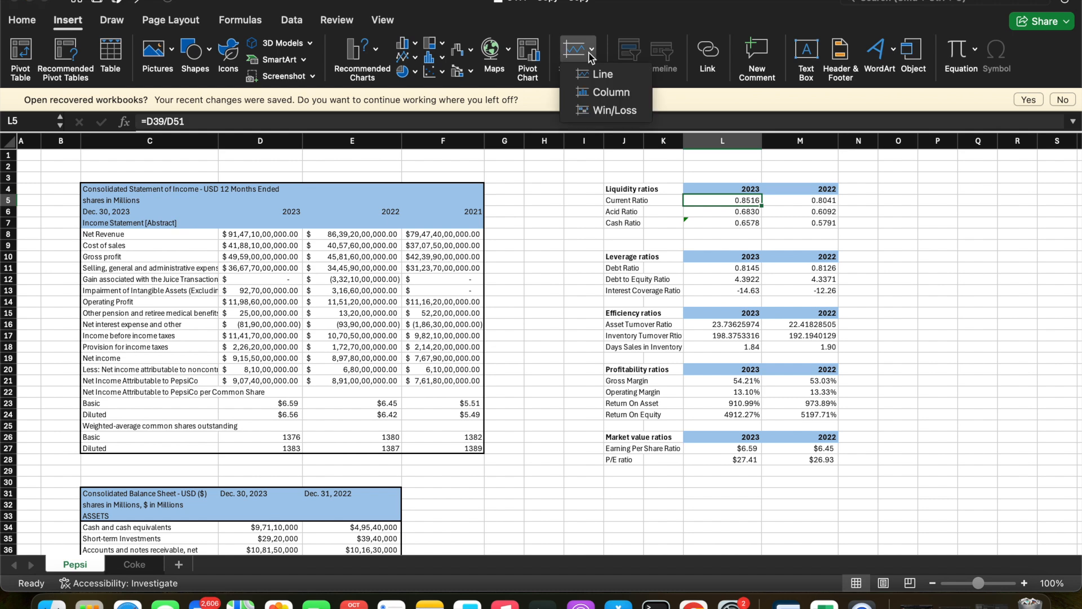
pyautogui.click(597, 74)
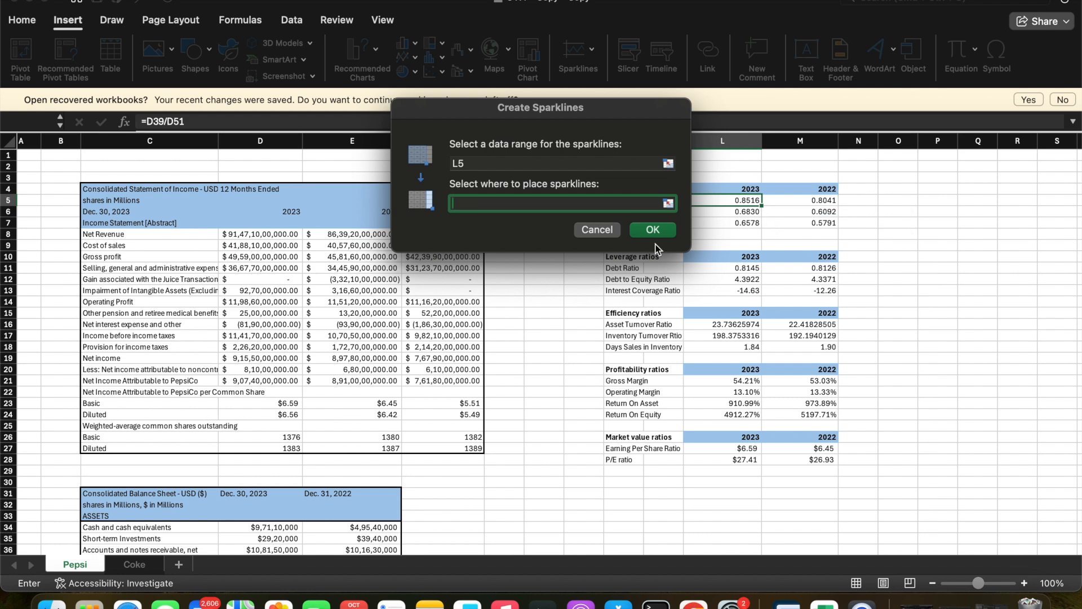
pyautogui.click(619, 165)
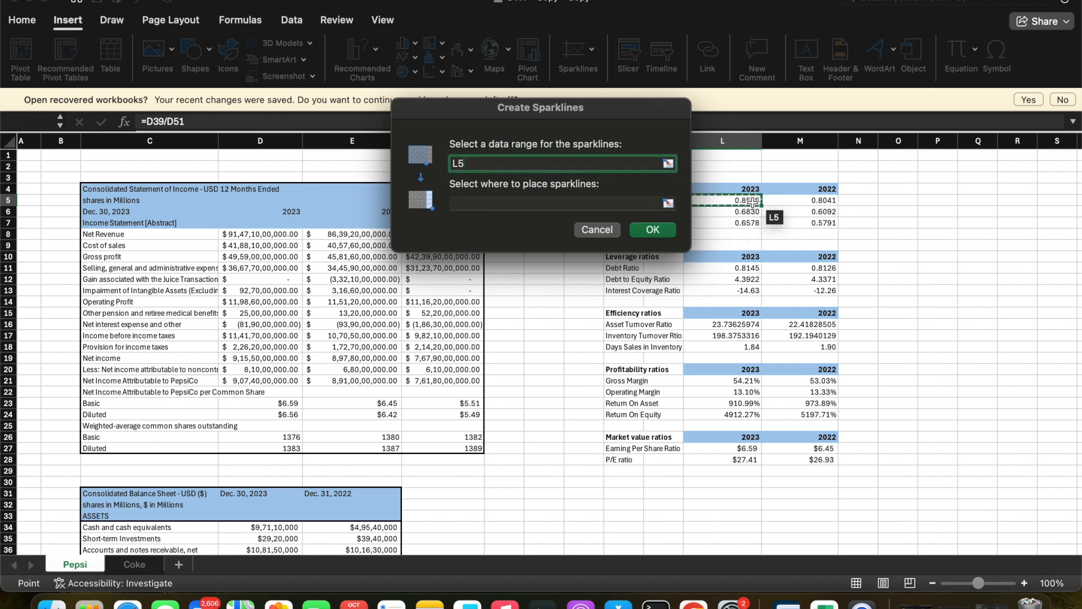
pyautogui.hotkey('shift', 'Down')
pyautogui.hotkey('shift', 'Down')
pyautogui.hotkey('shift', 'Right')
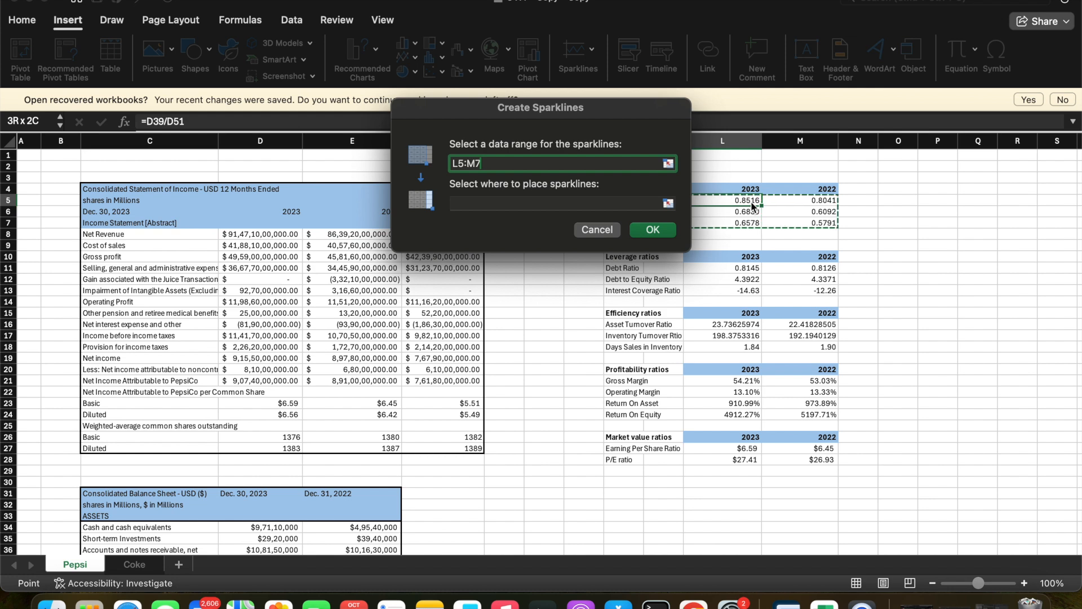
pyautogui.click(652, 206)
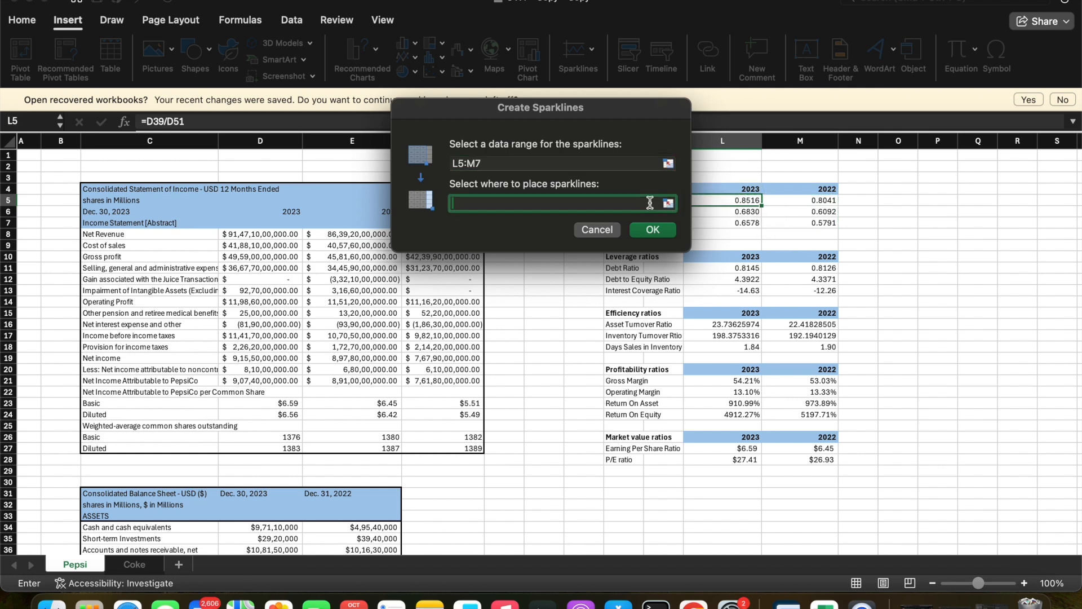
pyautogui.click(849, 204)
pyautogui.moveTo(849, 204); pyautogui.dragTo(853, 225)
pyautogui.press('Return')
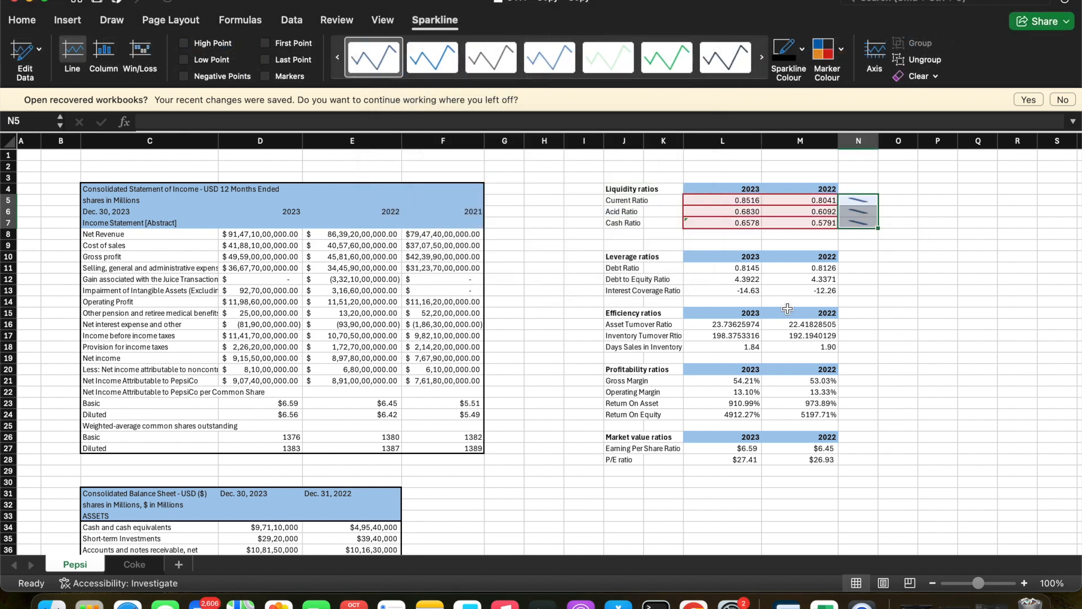
# - Insert line sparklines in N11:N13 using the Pepsi leverage ratios in L11:M13 as the data range
pyautogui.click(840, 270)
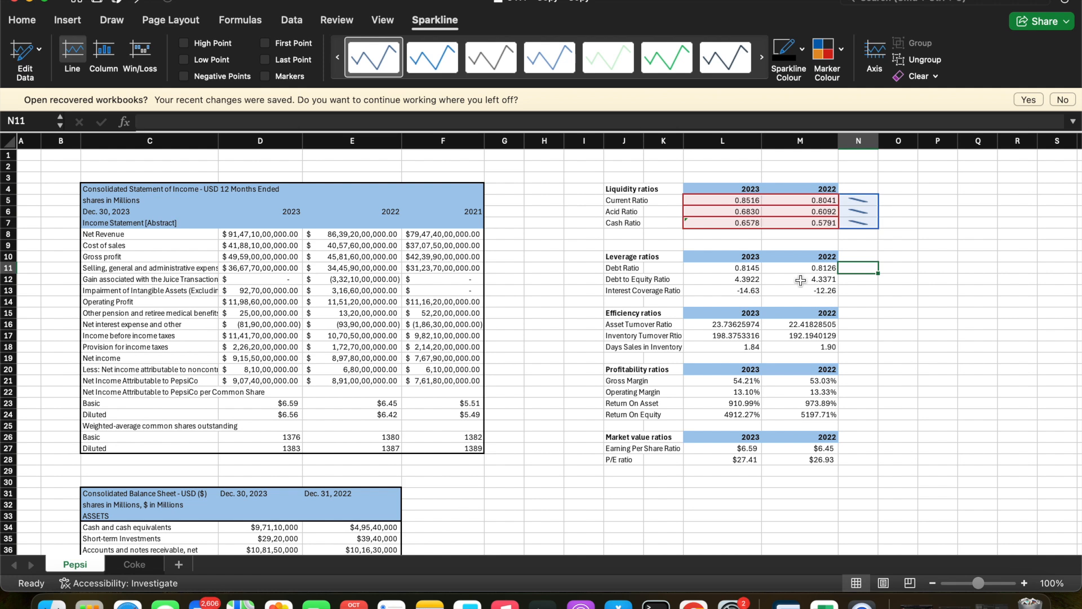
pyautogui.click(68, 21)
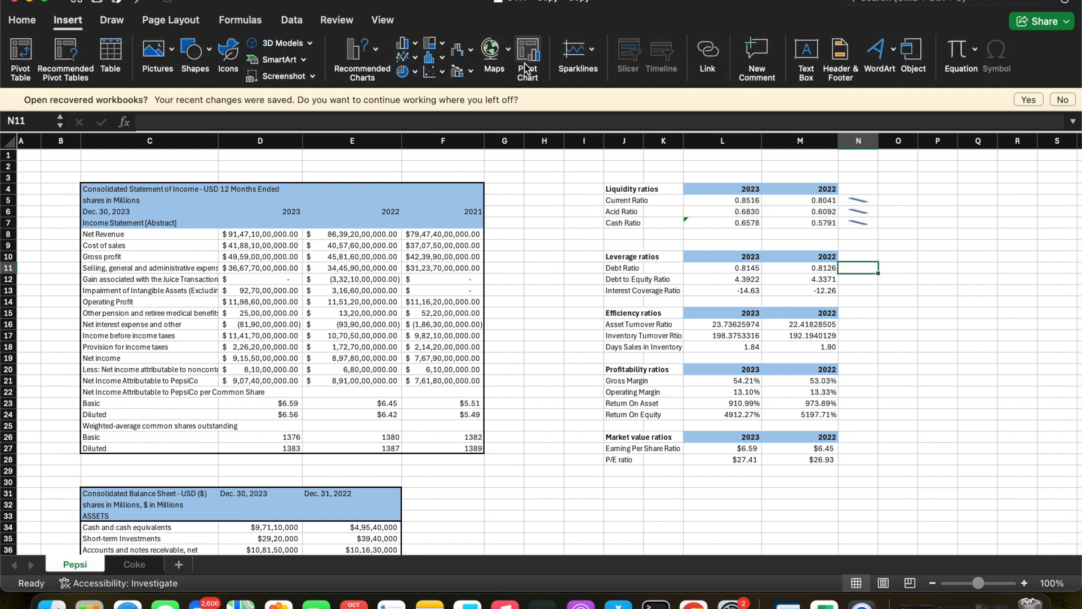
pyautogui.click(576, 50)
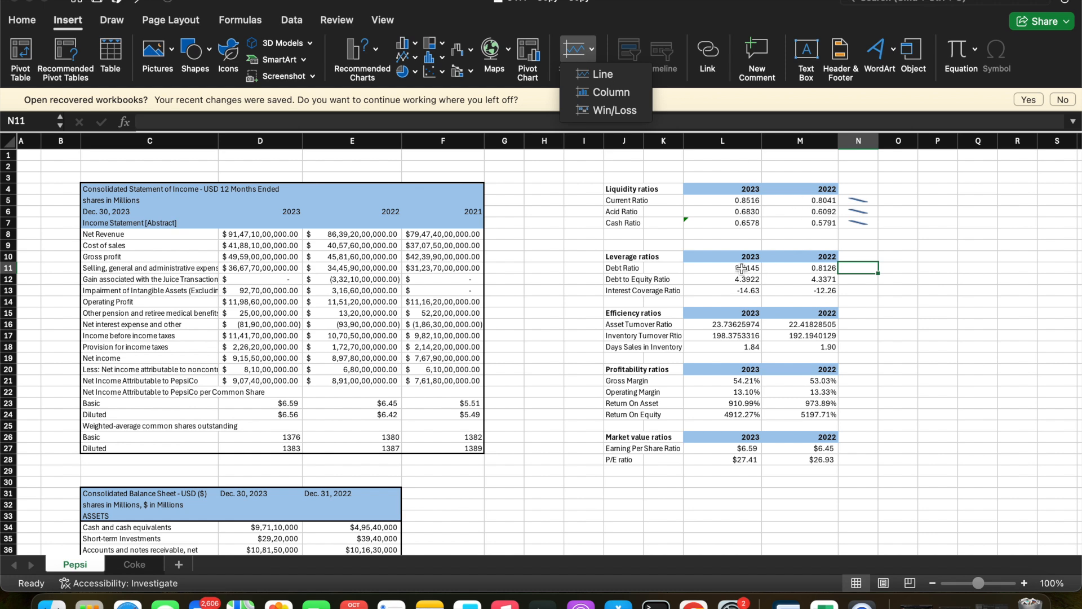
pyautogui.click(599, 92)
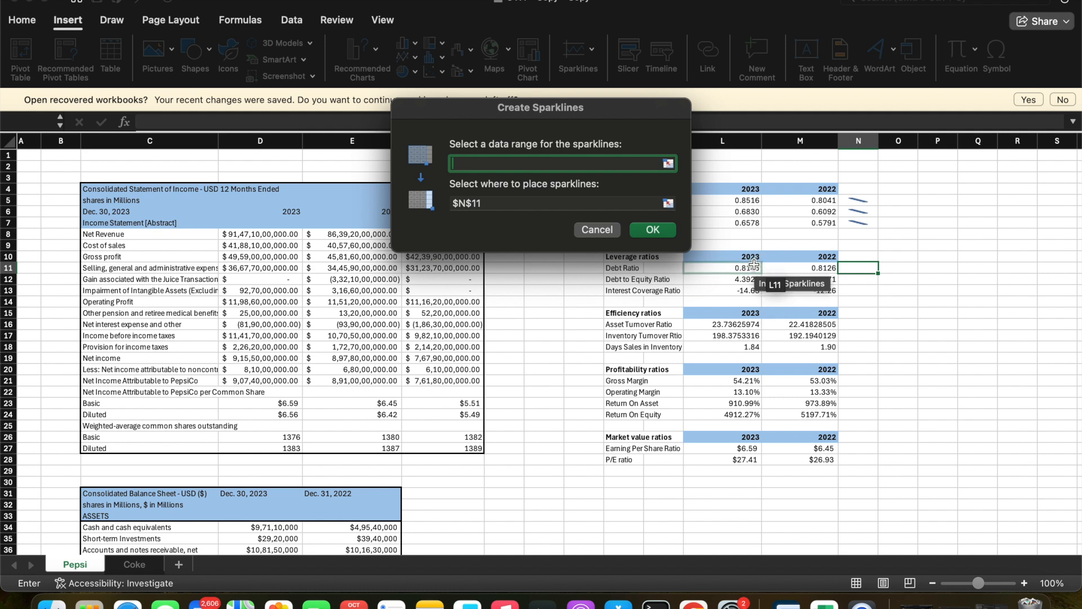
pyautogui.moveTo(754, 267); pyautogui.dragTo(807, 297)
pyautogui.moveTo(857, 269); pyautogui.dragTo(859, 295)
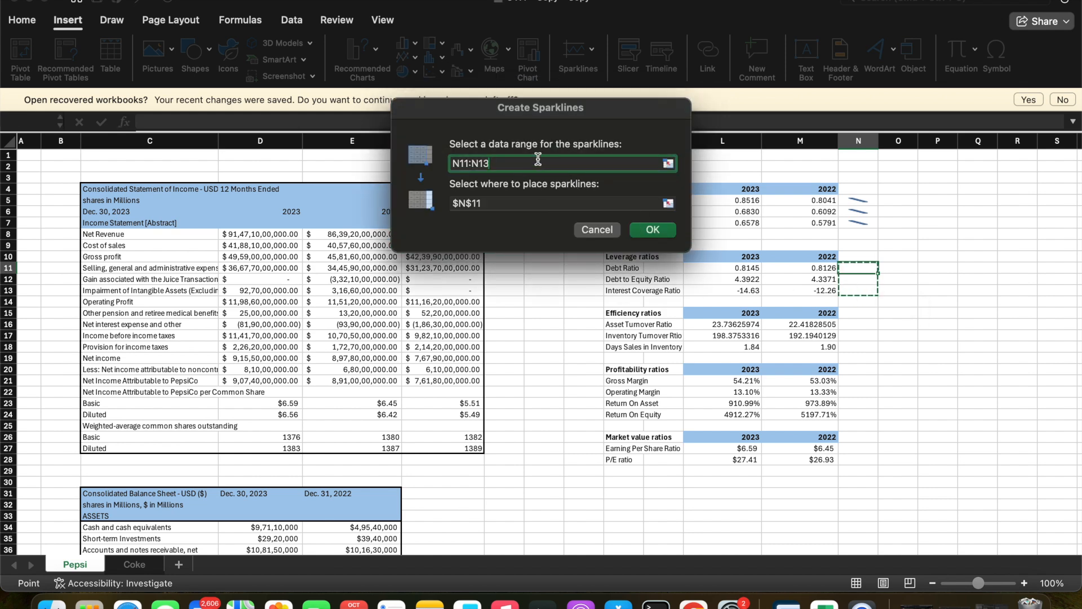
pyautogui.moveTo(712, 265); pyautogui.dragTo(818, 289)
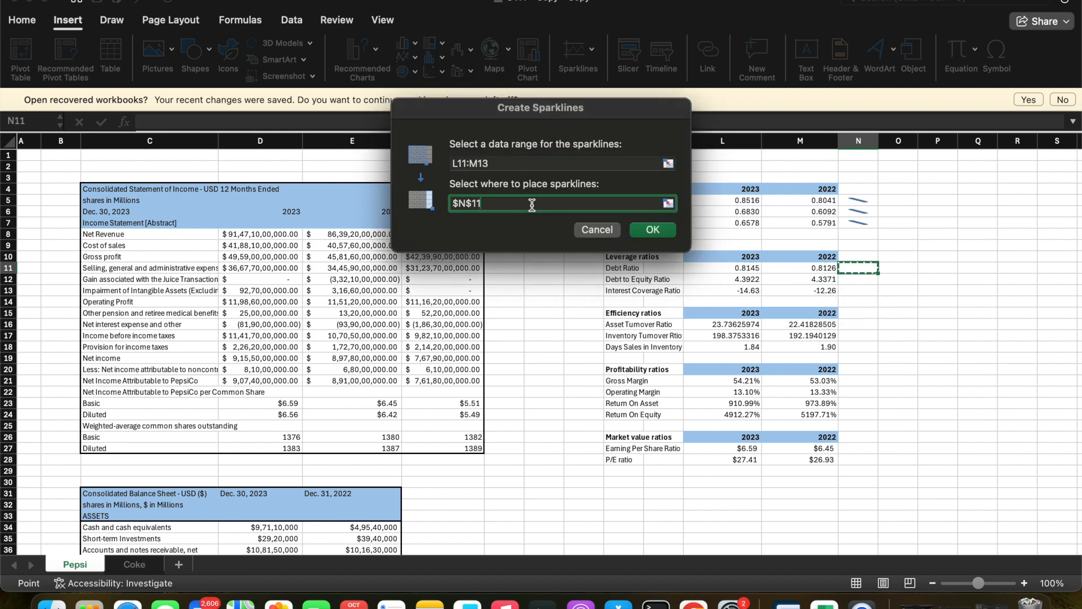
pyautogui.click(850, 273)
pyautogui.moveTo(849, 277); pyautogui.dragTo(848, 290)
pyautogui.press('Return')
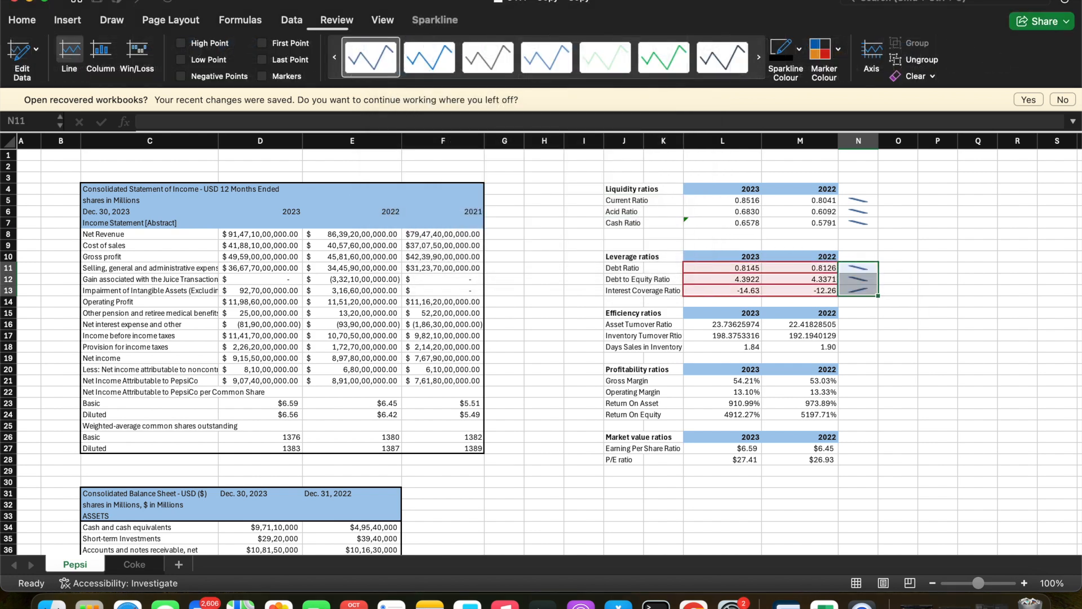
# - Insert line sparklines in N16:N18 using the Pepsi efficiency ratios in L16:M18 as the data range
pyautogui.click(846, 330)
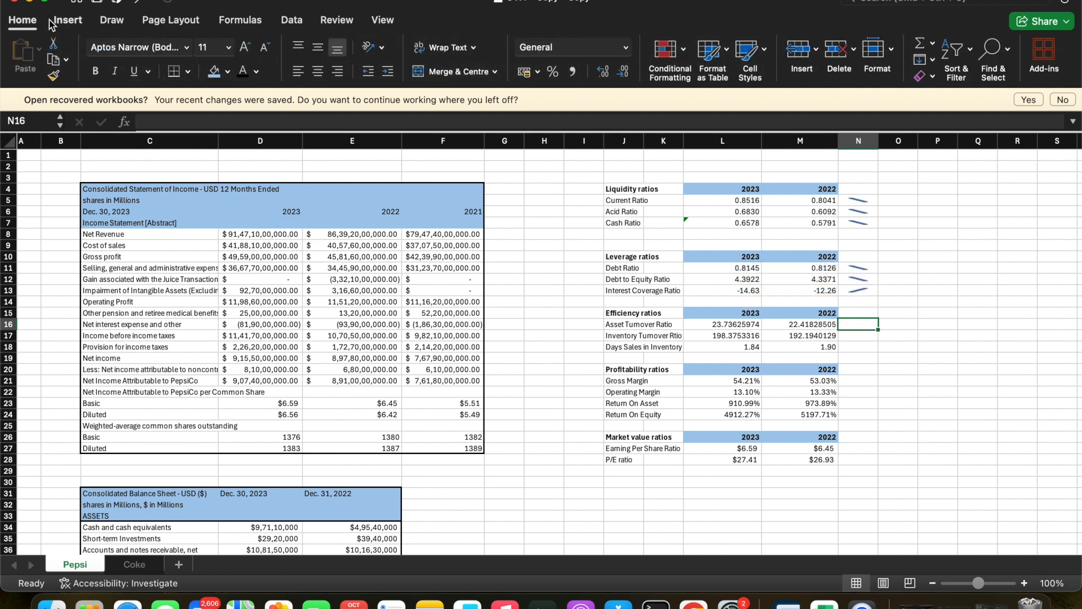
pyautogui.click(69, 22)
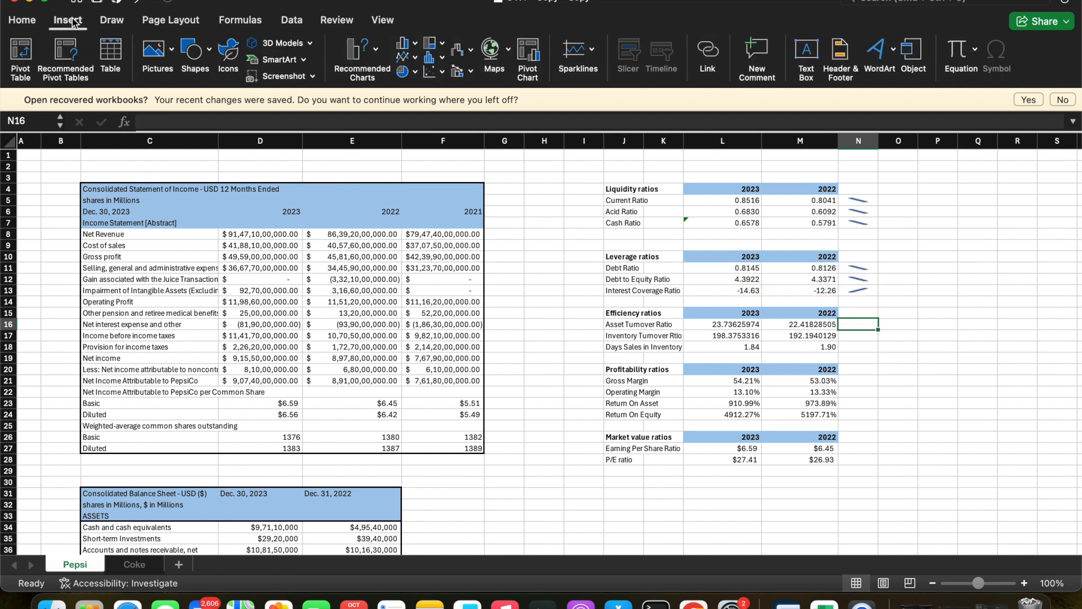
pyautogui.click(414, 59)
pyautogui.click(578, 49)
pyautogui.click(584, 51)
pyautogui.click(603, 75)
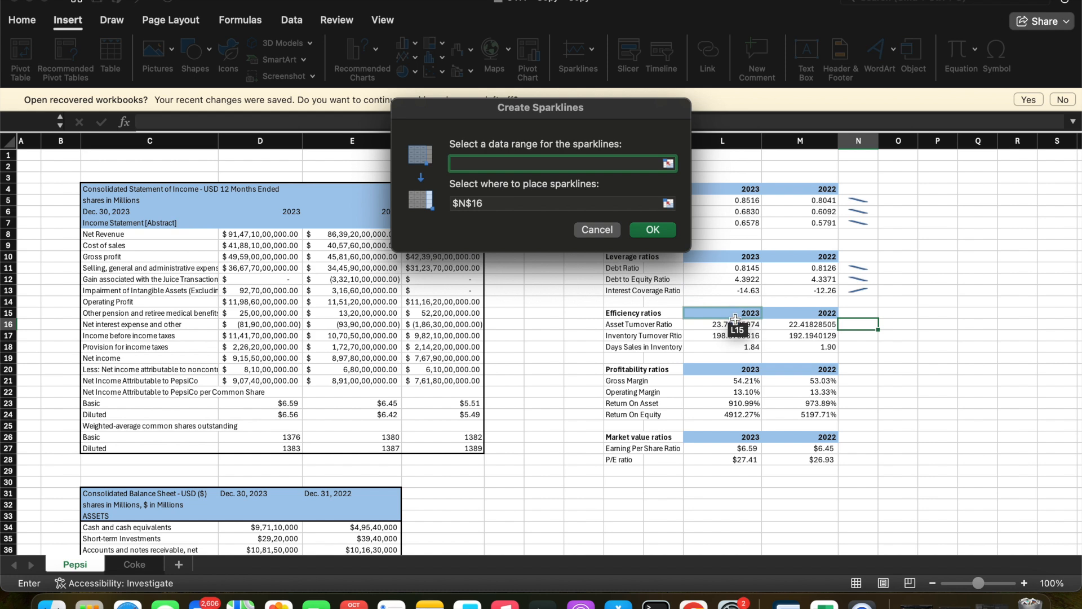
pyautogui.moveTo(736, 321); pyautogui.dragTo(772, 346)
pyautogui.click(573, 202)
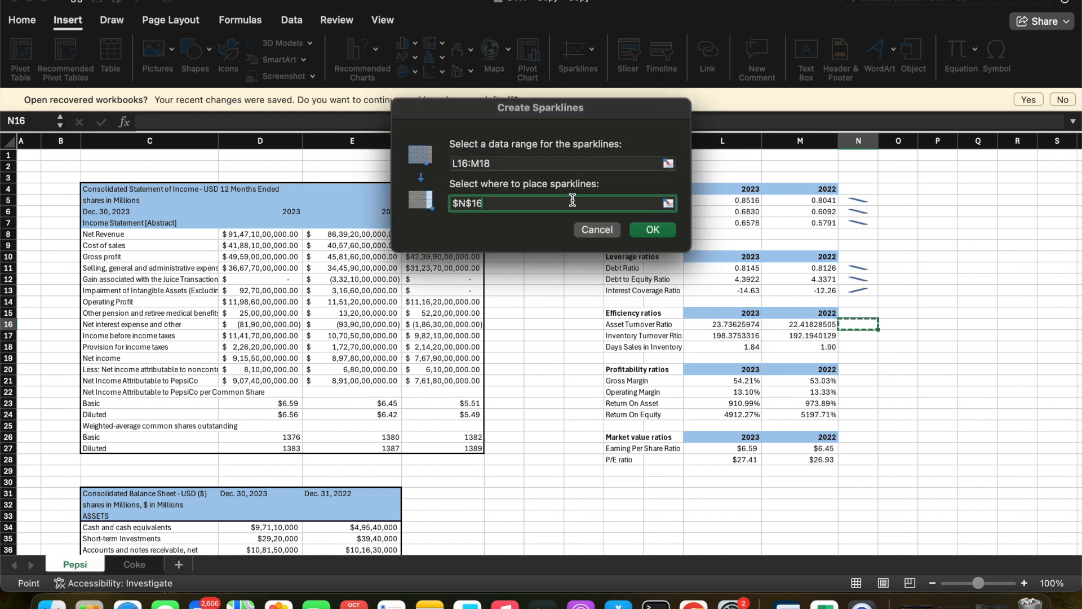
pyautogui.moveTo(862, 325); pyautogui.dragTo(865, 354)
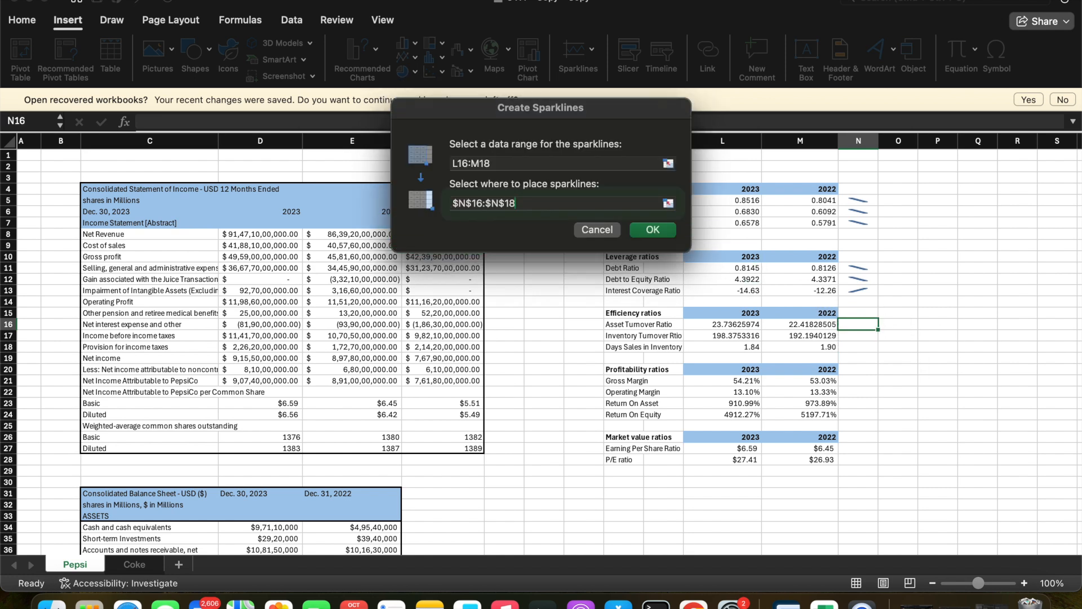
pyautogui.press('Return')
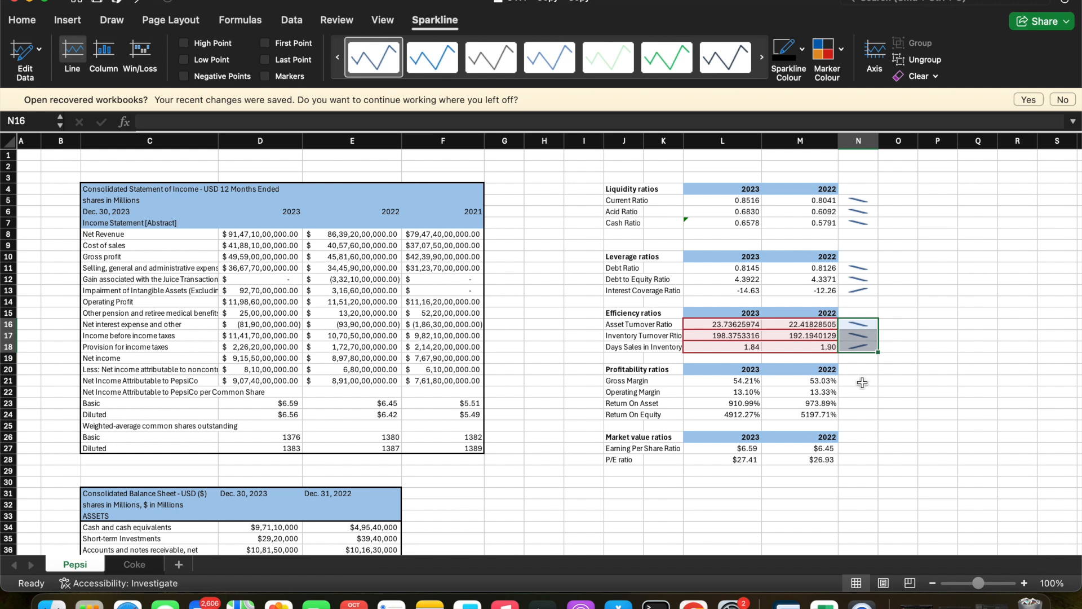
# - Insert line sparklines in N21:N24 using the Pepsi profitability ratios in L21:M24 as the data range
pyautogui.click(805, 384)
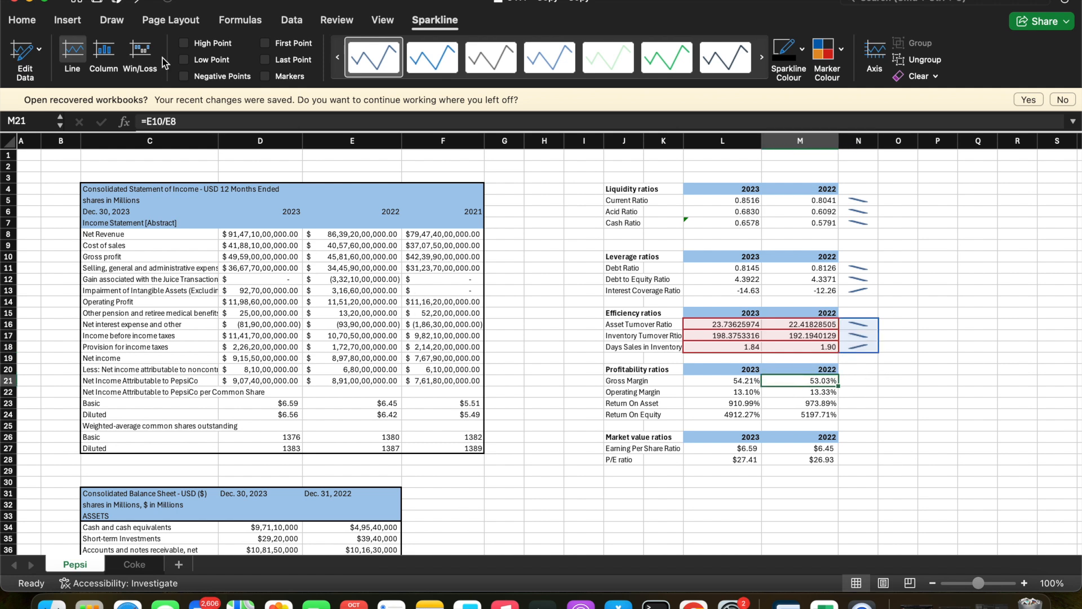
pyautogui.click(68, 21)
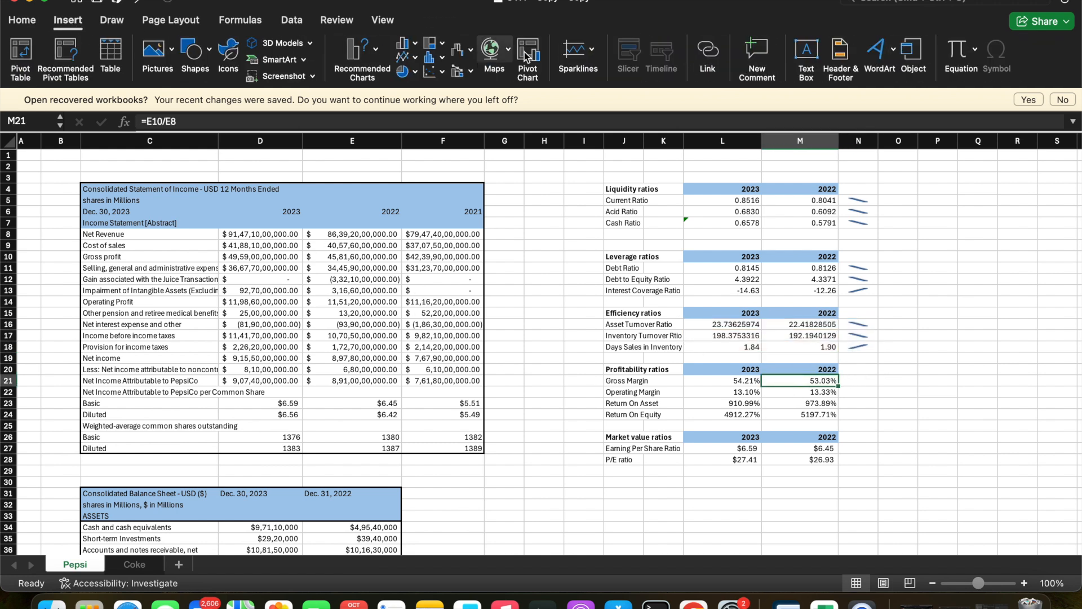
pyautogui.click(577, 49)
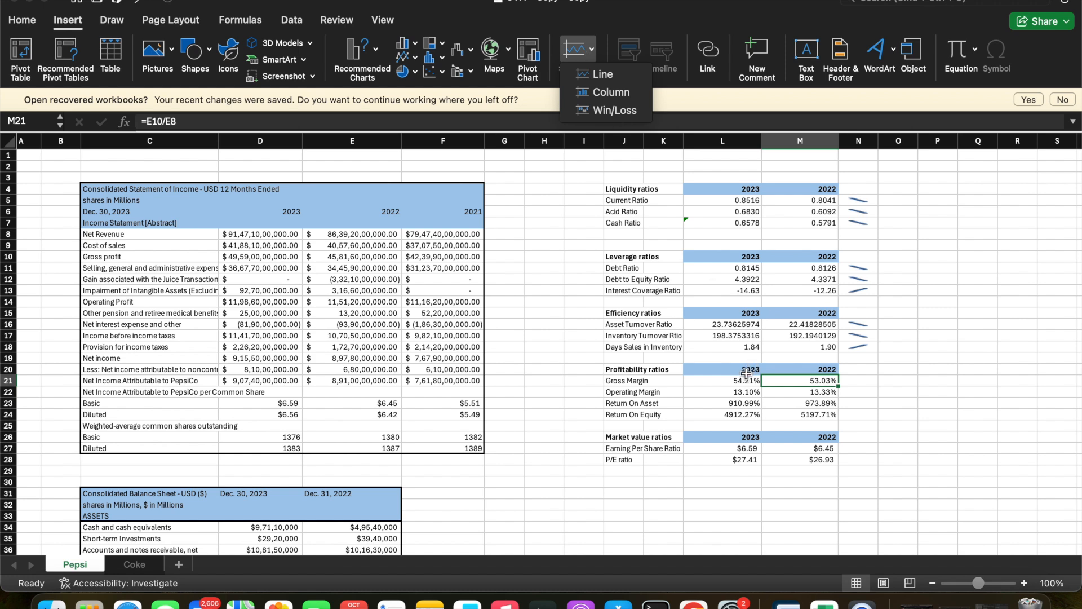
pyautogui.click(600, 74)
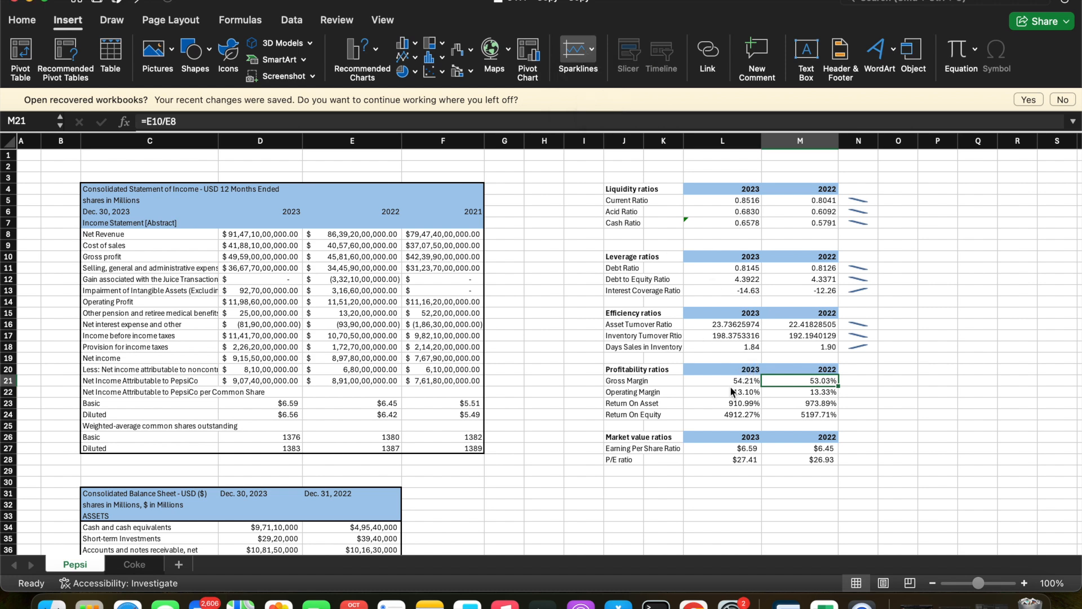
pyautogui.moveTo(738, 385); pyautogui.dragTo(811, 416)
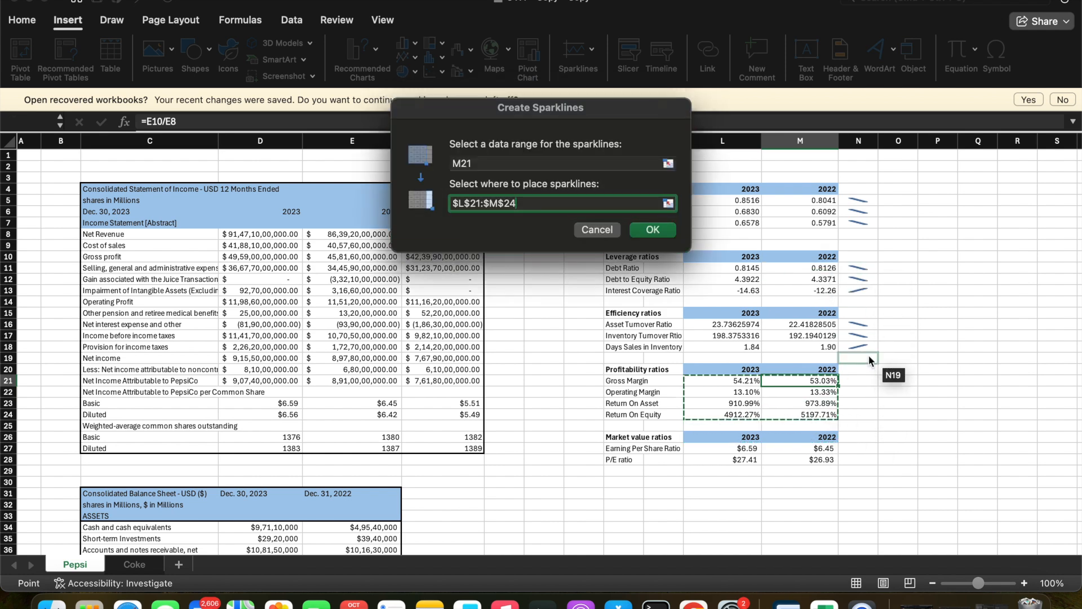
pyautogui.click(581, 156)
pyautogui.moveTo(723, 380); pyautogui.dragTo(786, 415)
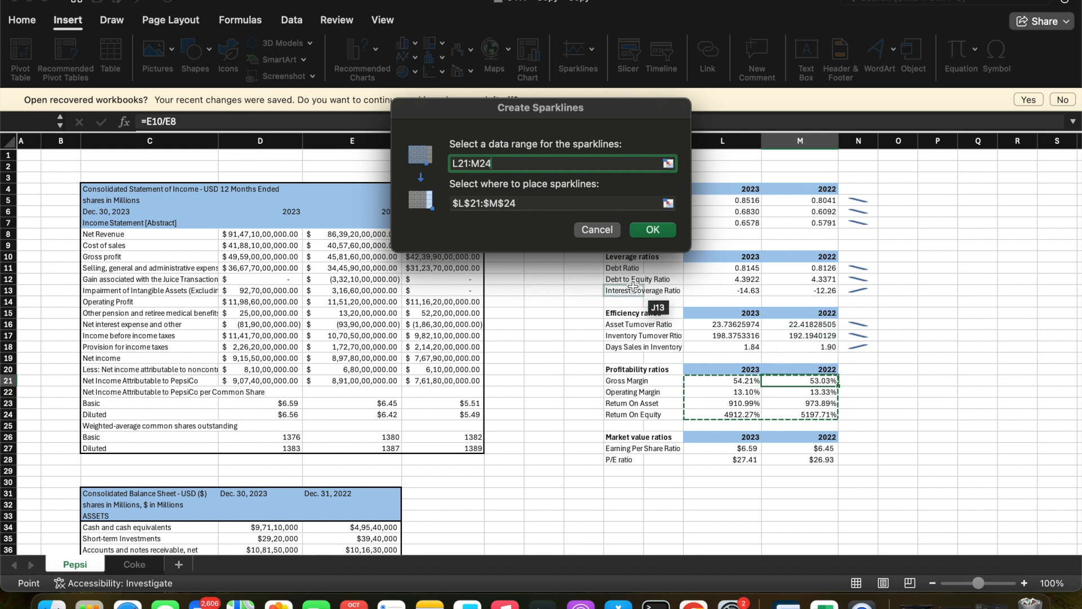
pyautogui.click(596, 204)
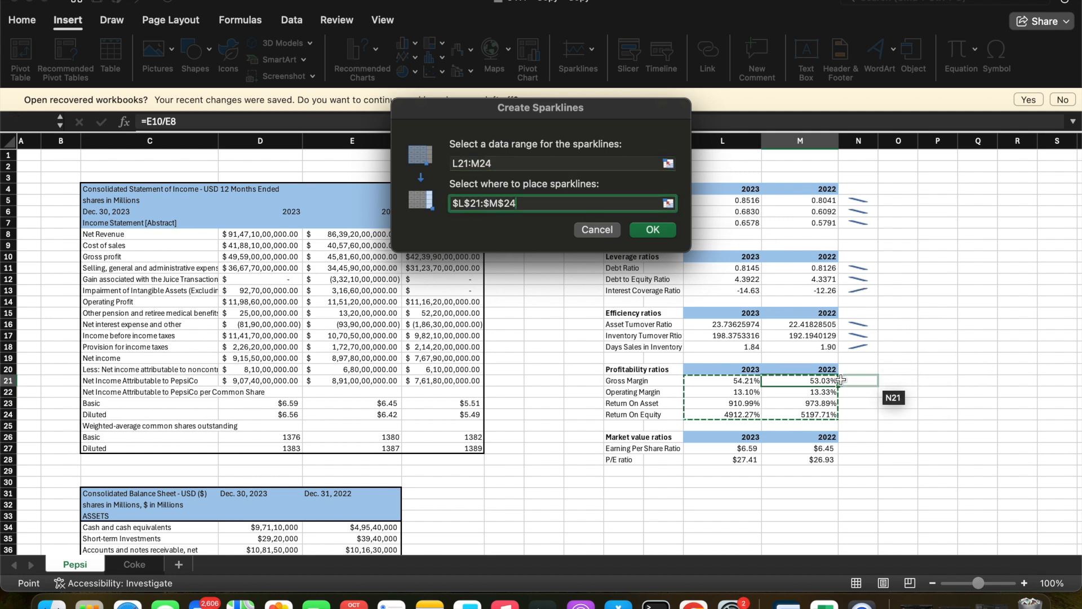
pyautogui.moveTo(850, 380); pyautogui.dragTo(850, 410)
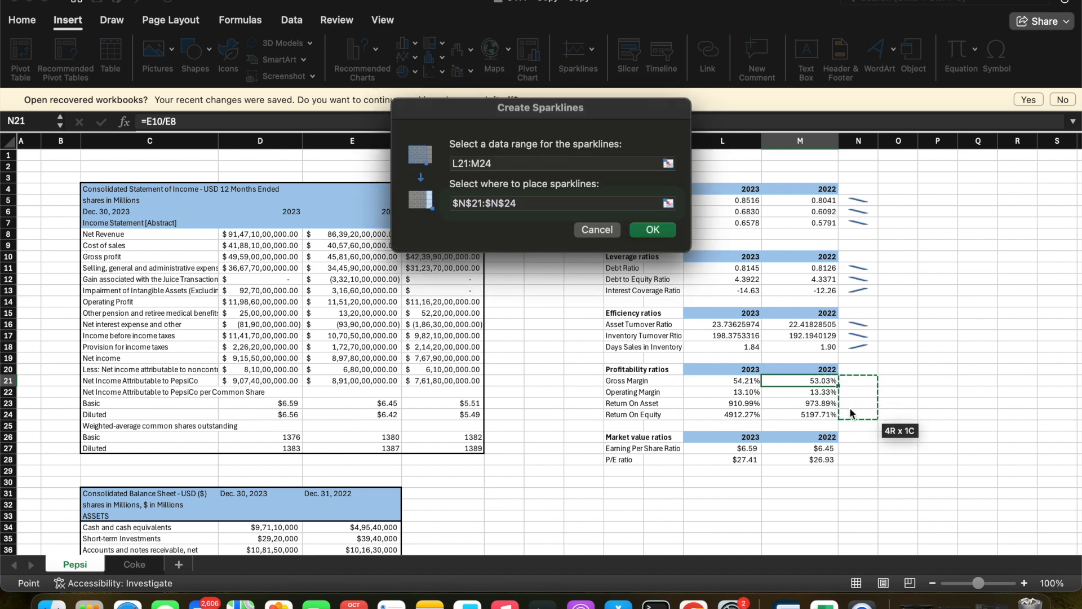
pyautogui.press('Return')
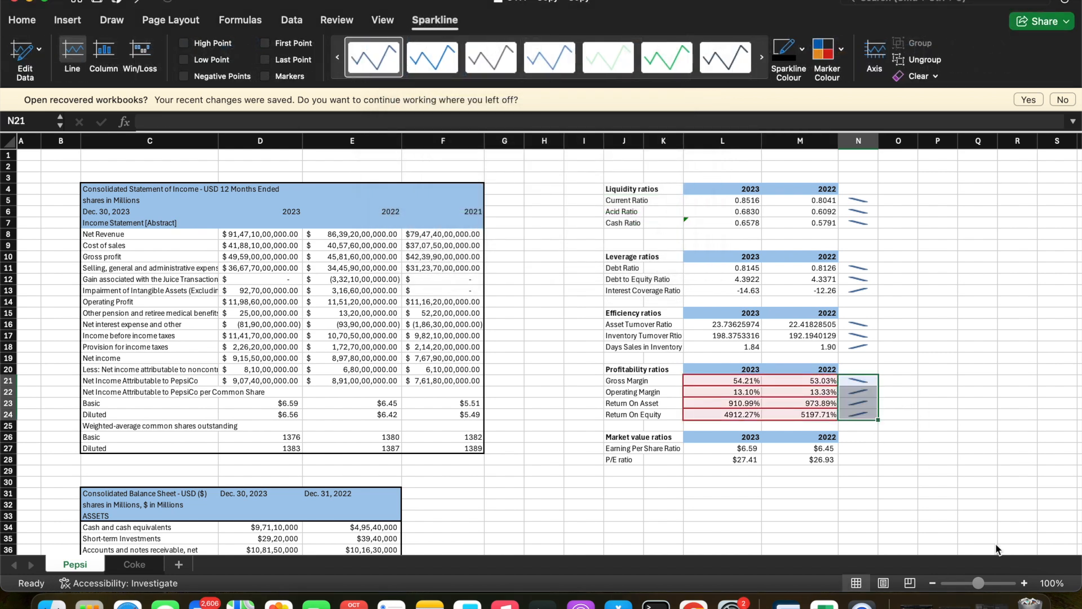
# - Insert line sparklines in N27:N28 using the Pepsi market value ratios in L27:M28 as the data range
pyautogui.click(898, 493)
pyautogui.moveTo(739, 449); pyautogui.dragTo(784, 457)
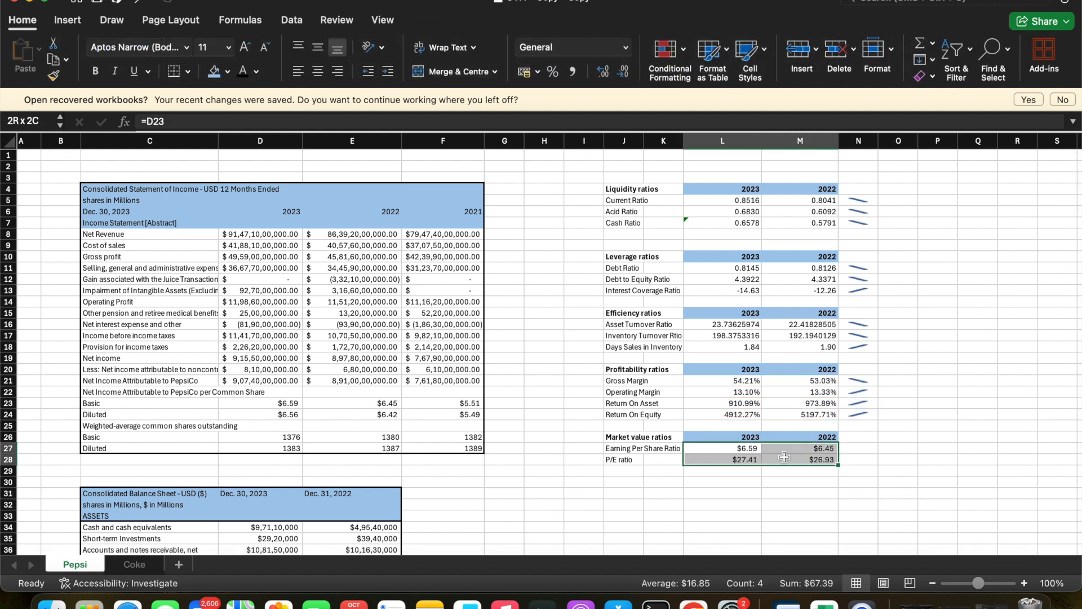
pyautogui.click(855, 446)
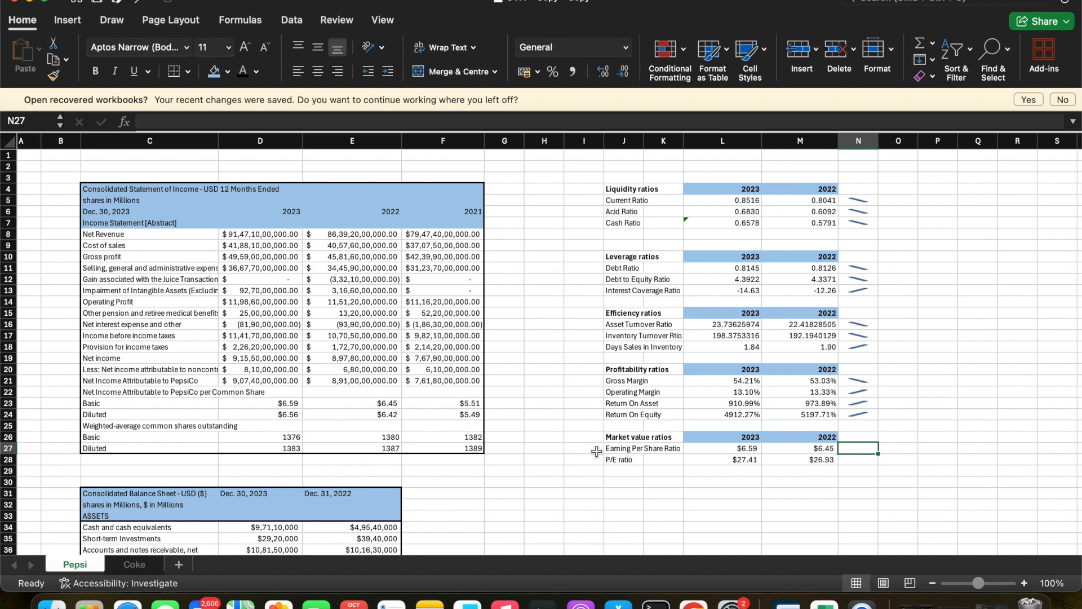
pyautogui.click(78, 19)
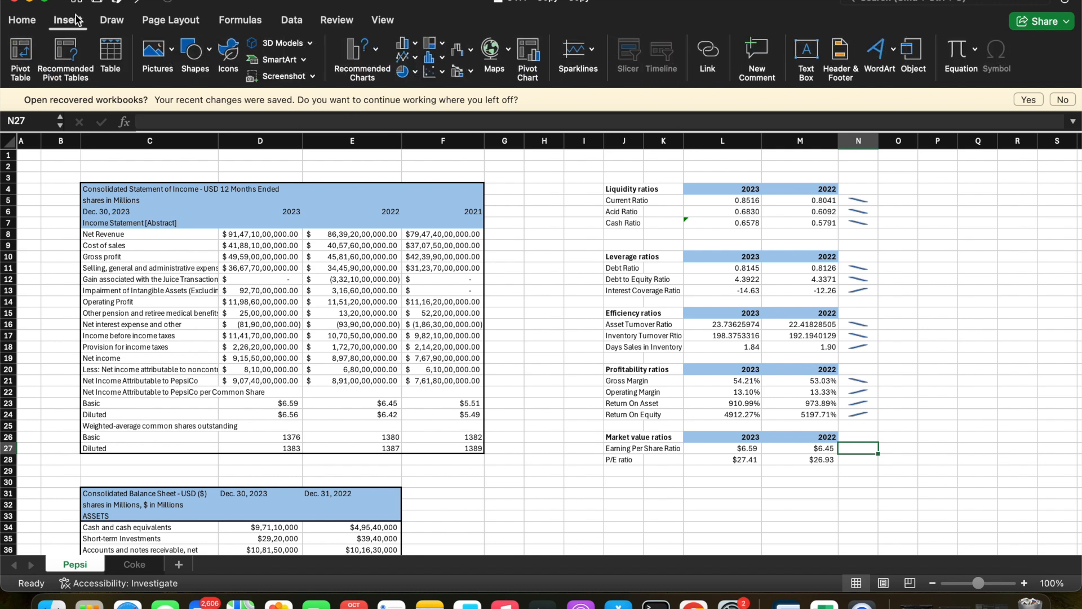
pyautogui.click(575, 51)
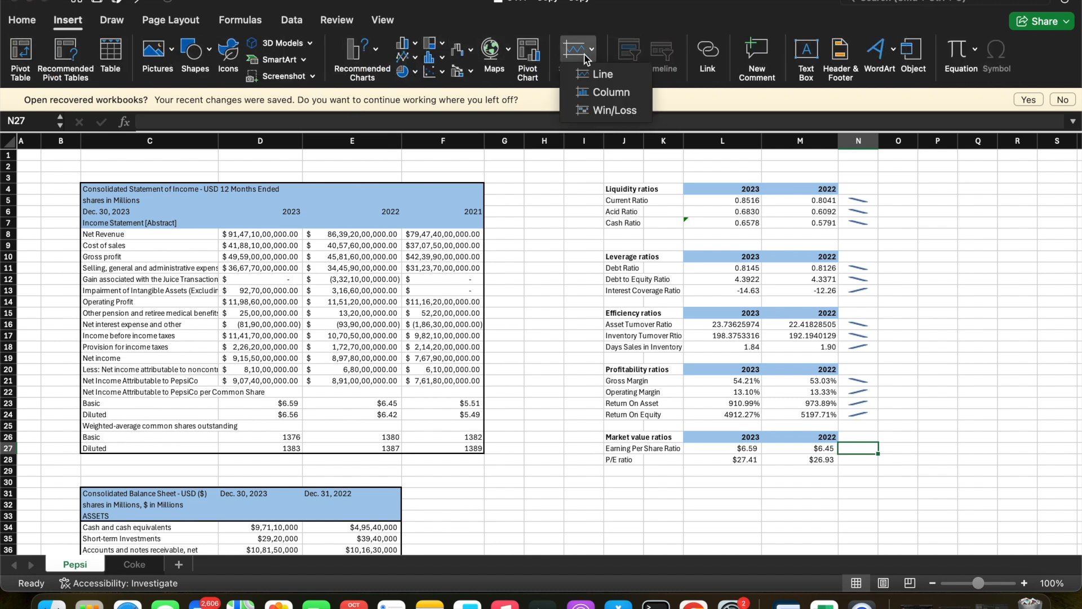
pyautogui.click(599, 75)
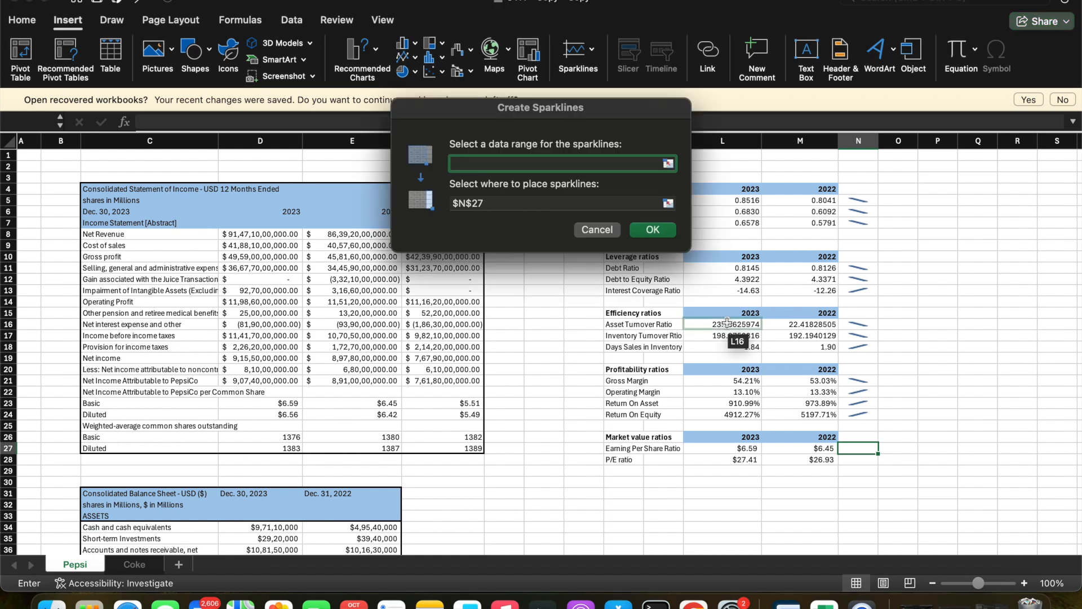
pyautogui.moveTo(733, 448); pyautogui.dragTo(789, 459)
pyautogui.click(556, 202)
pyautogui.moveTo(856, 449); pyautogui.dragTo(854, 461)
pyautogui.press('Return')
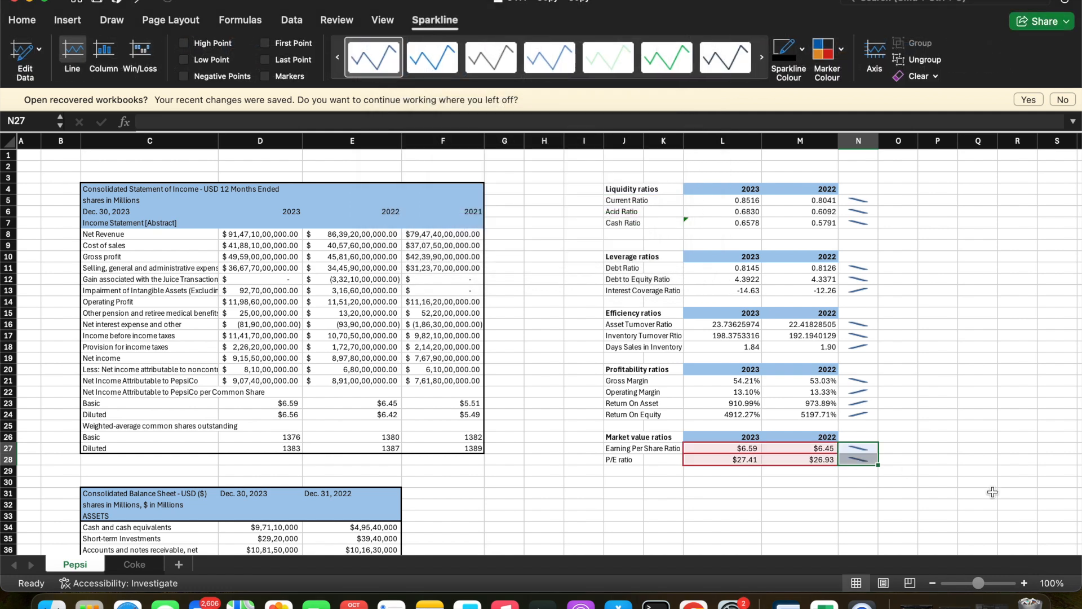
pyautogui.click(955, 379)
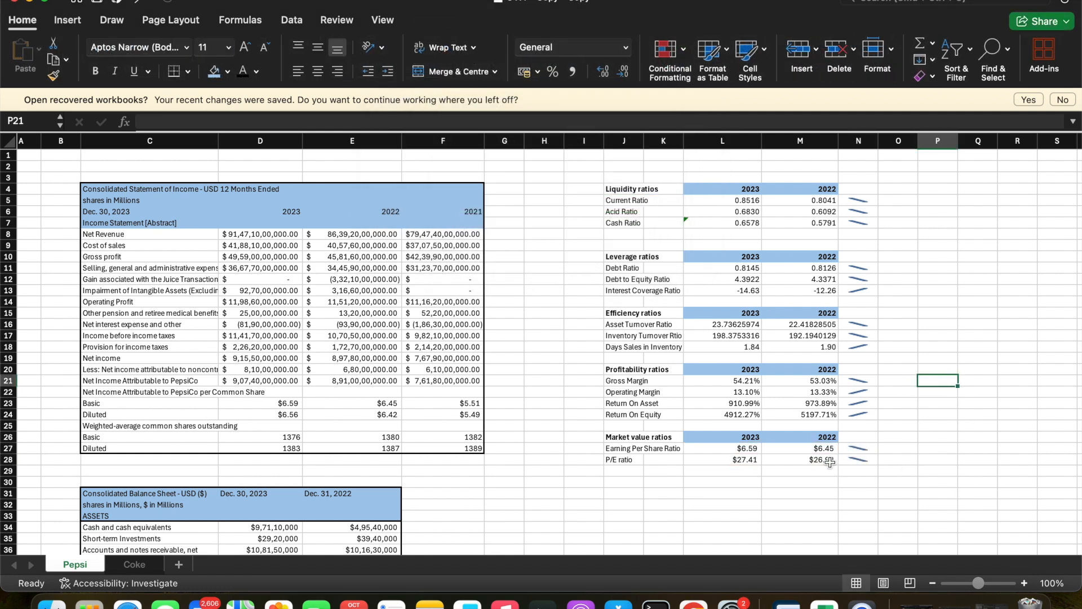
# - Copy the 2023 and 2022 year headings from L4:M4 on the Pepsi sheet to L38:M38
pyautogui.scroll(-10, 685, 392)
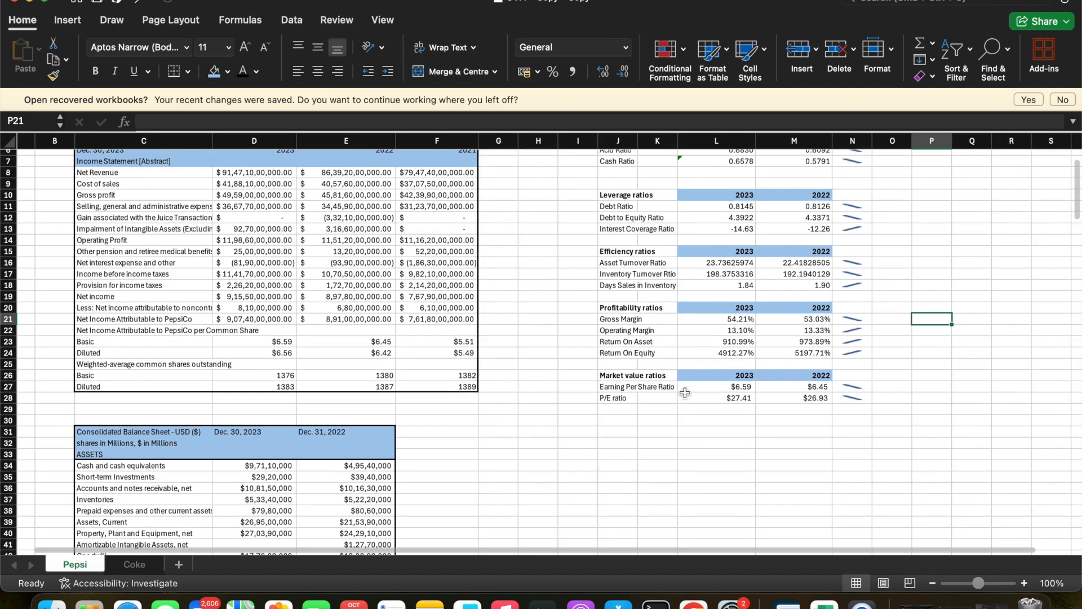
pyautogui.scroll(10, 685, 393)
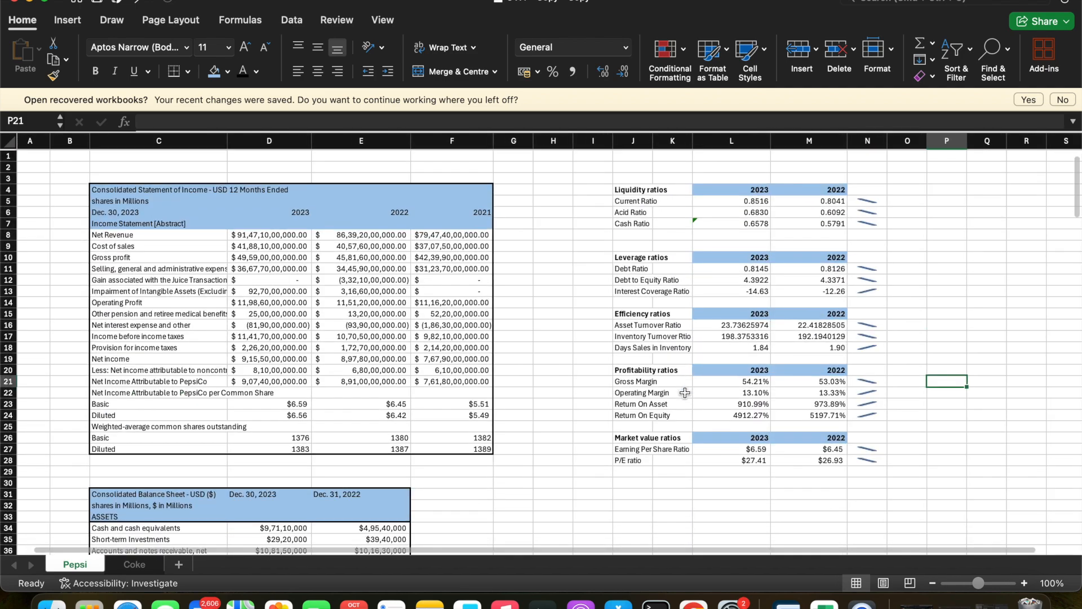
pyautogui.hscroll(6, 684, 393)
pyautogui.hscroll(-4, 685, 393)
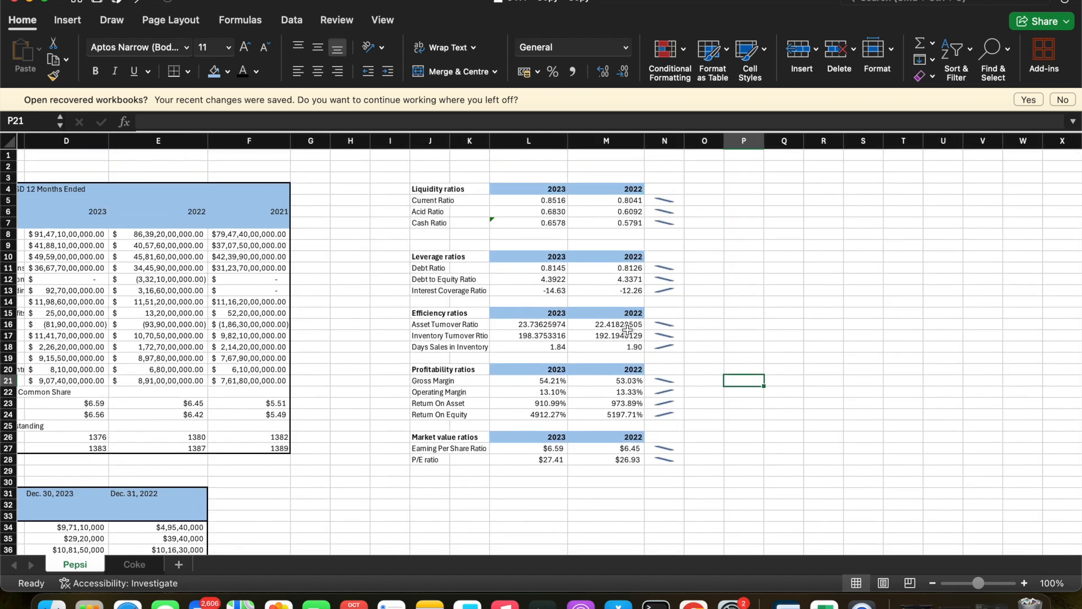
pyautogui.moveTo(541, 188); pyautogui.dragTo(637, 188)
pyautogui.rightClick(588, 188)
pyautogui.click(610, 216)
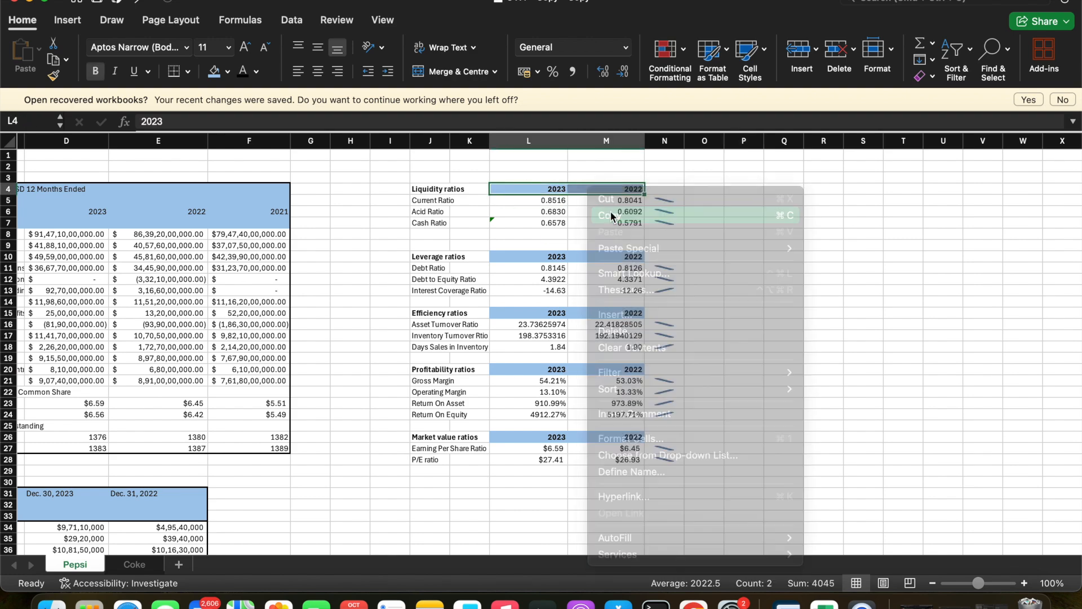
pyautogui.scroll(-1, 541, 436)
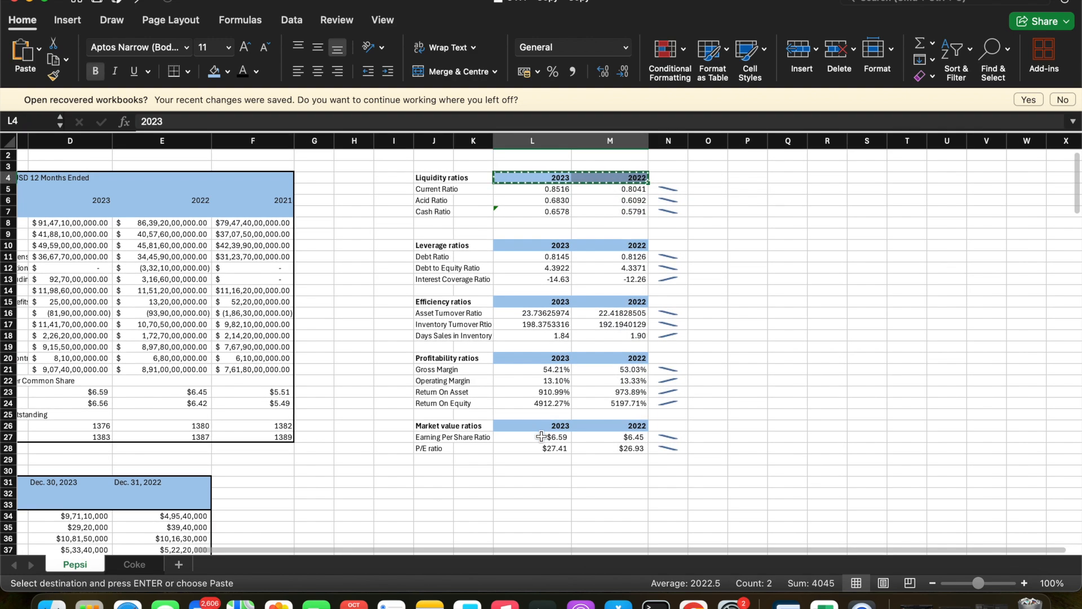
pyautogui.scroll(-5, 541, 437)
pyautogui.click(550, 470)
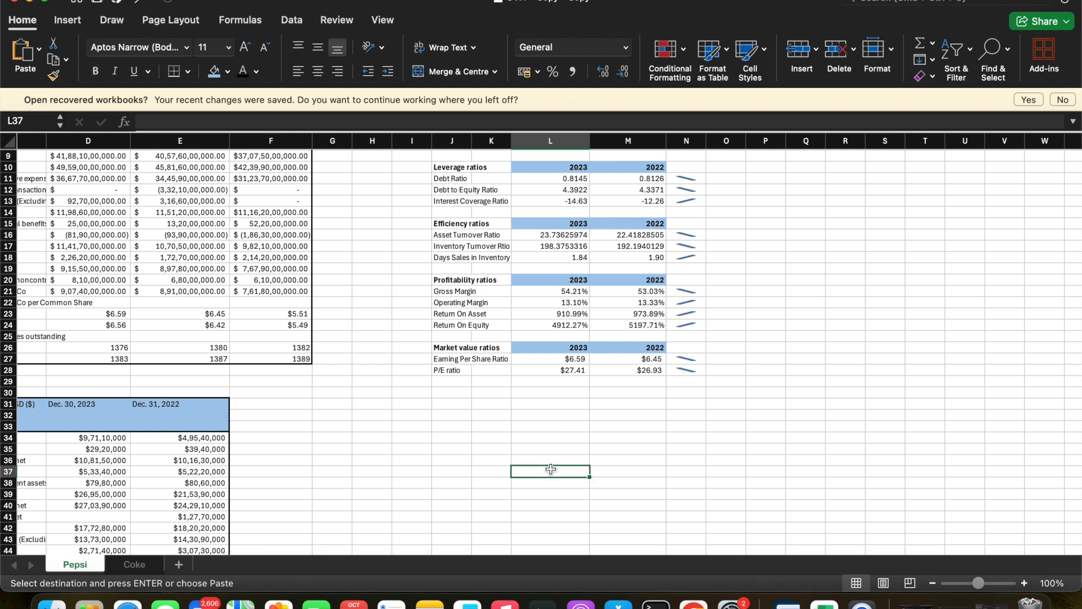
pyautogui.press('super+v')
pyautogui.moveTo(551, 466); pyautogui.dragTo(555, 479)
# - Copy the Pepsi current ratios from L5:M5 and paste them as values only into L39:M39 under the year headings
pyautogui.scroll(5, 577, 328)
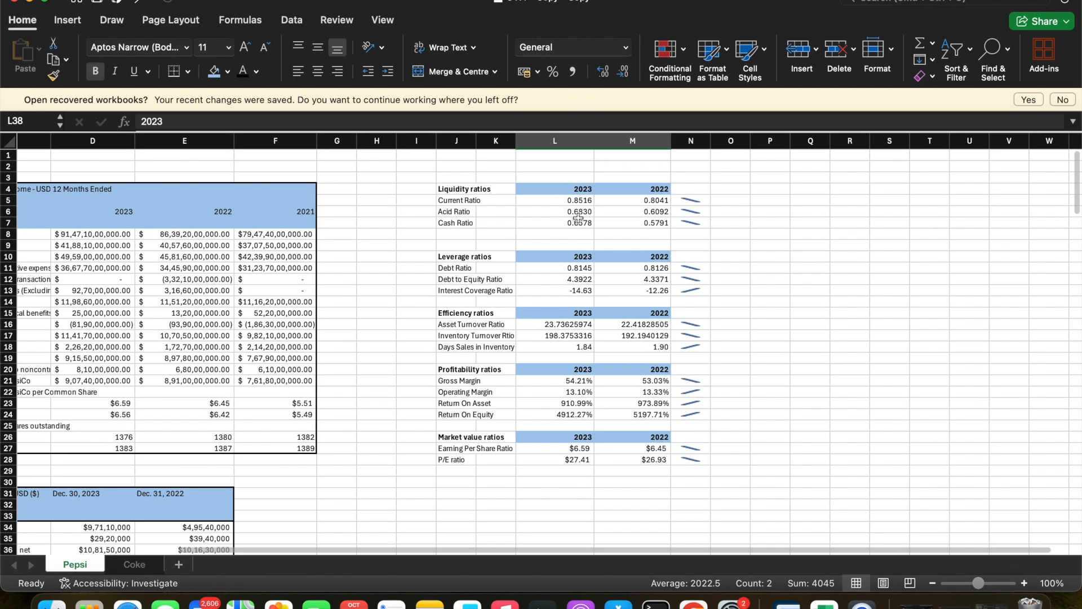
pyautogui.moveTo(575, 190); pyautogui.dragTo(614, 190)
pyautogui.rightClick(614, 190)
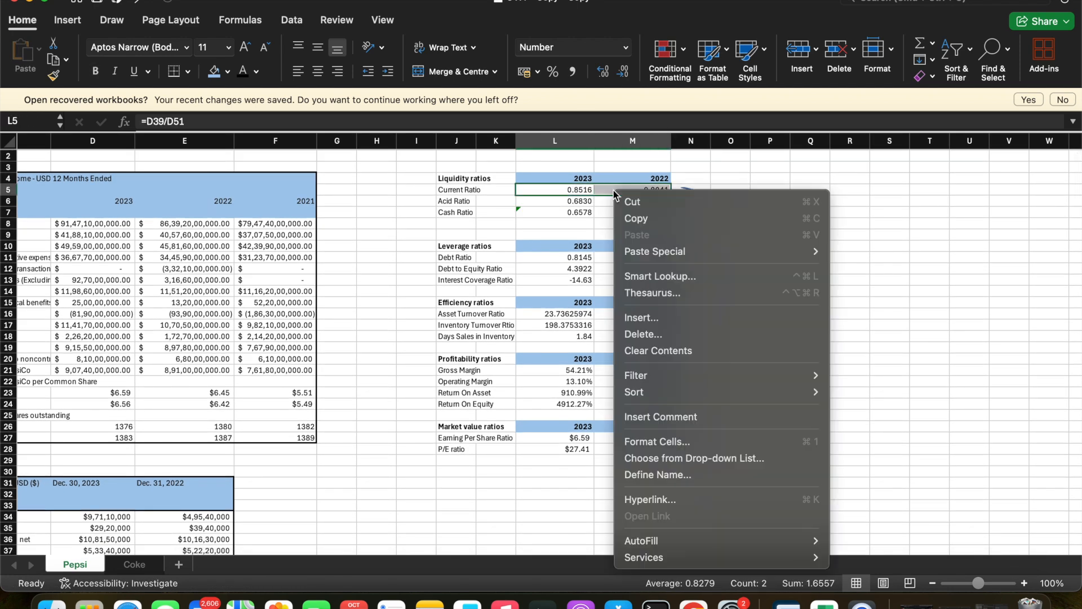
pyautogui.click(632, 218)
pyautogui.scroll(-8, 574, 428)
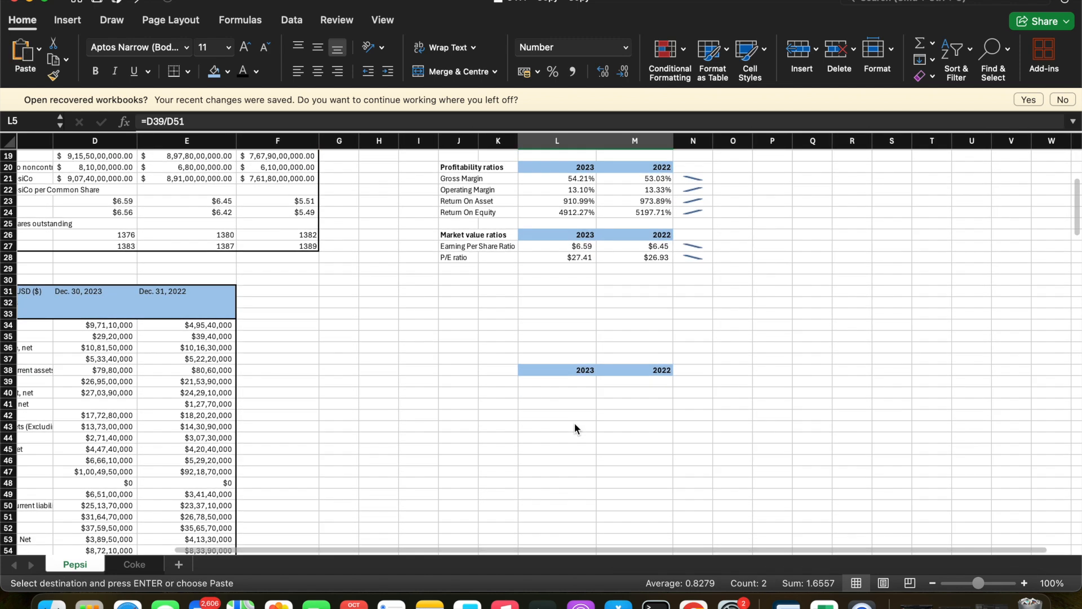
pyautogui.click(558, 384)
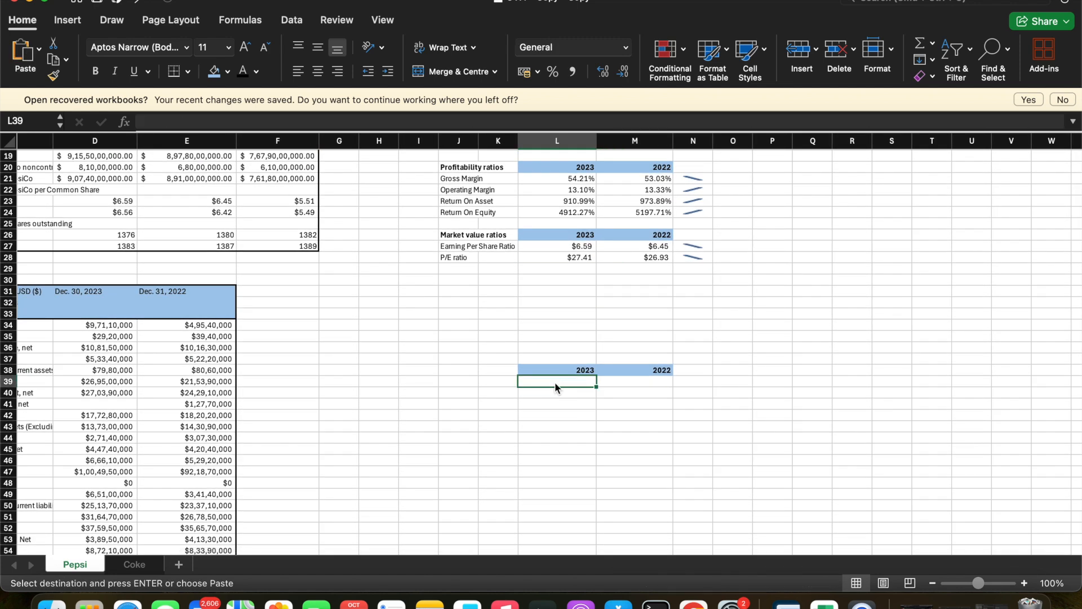
pyautogui.rightClick(555, 388)
pyautogui.click(610, 249)
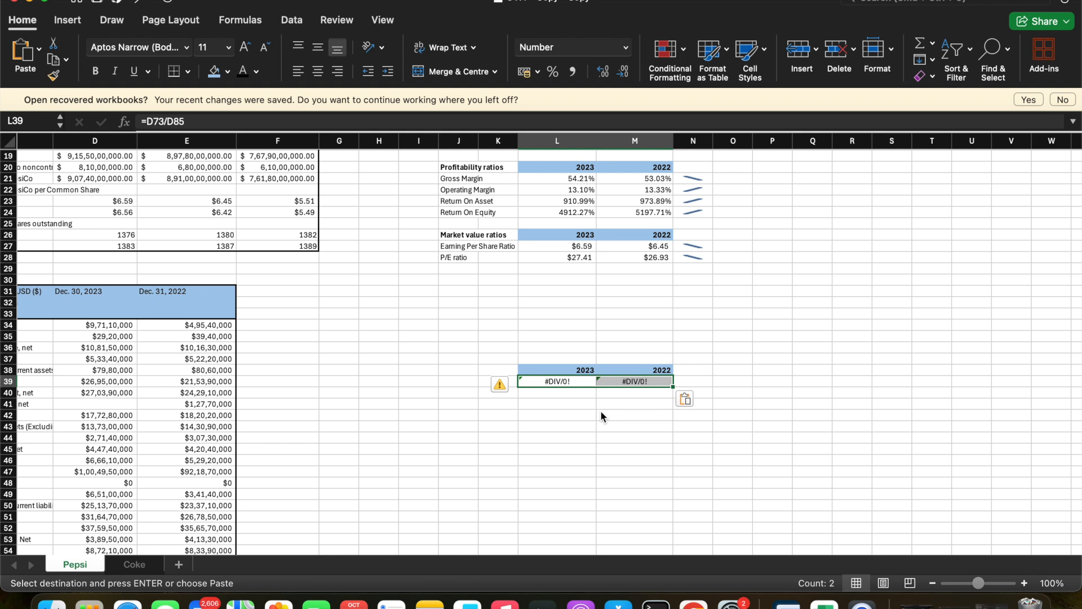
pyautogui.click(690, 398)
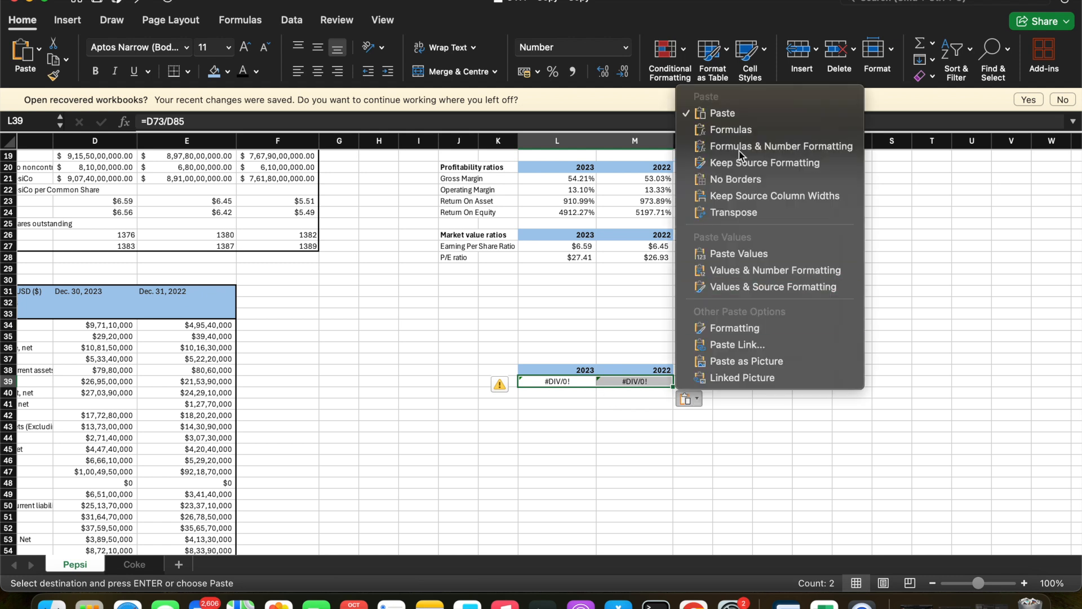
pyautogui.click(733, 253)
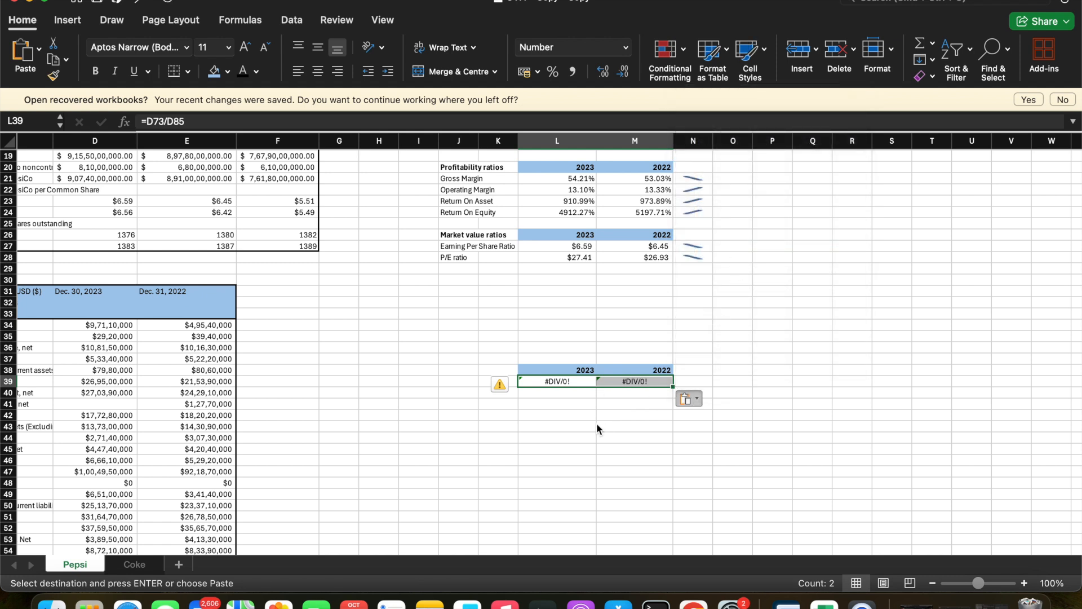
# - Copy the current ratios in K4:L4 of the Coke sheet and paste them as values only into L40:M40 on the Pepsi sheet
pyautogui.click(126, 565)
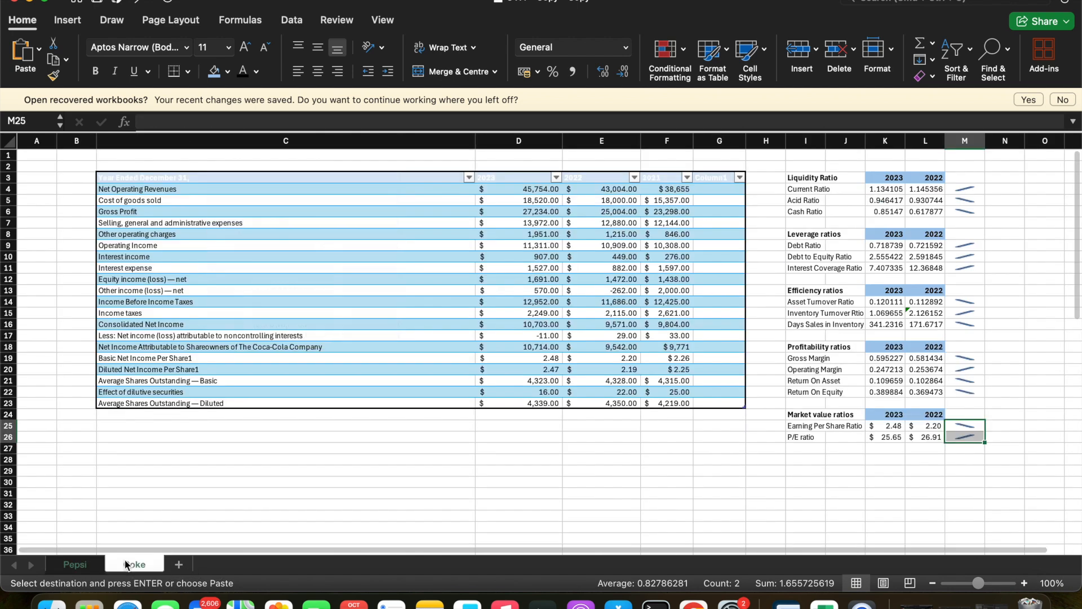
pyautogui.moveTo(890, 190); pyautogui.dragTo(913, 190)
pyautogui.rightClick(897, 189)
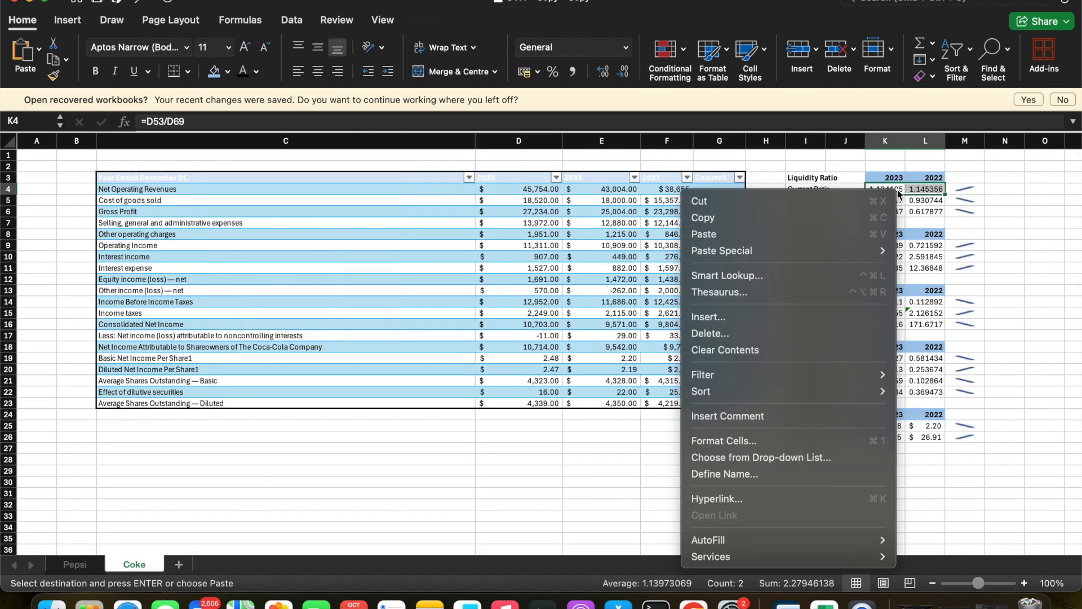
pyautogui.click(840, 223)
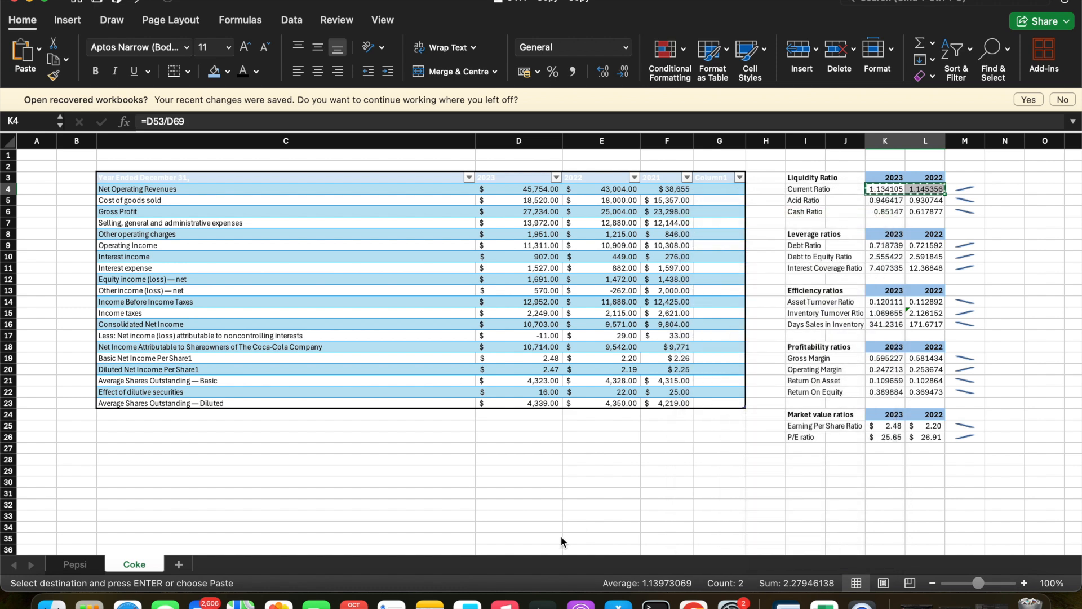
pyautogui.click(79, 566)
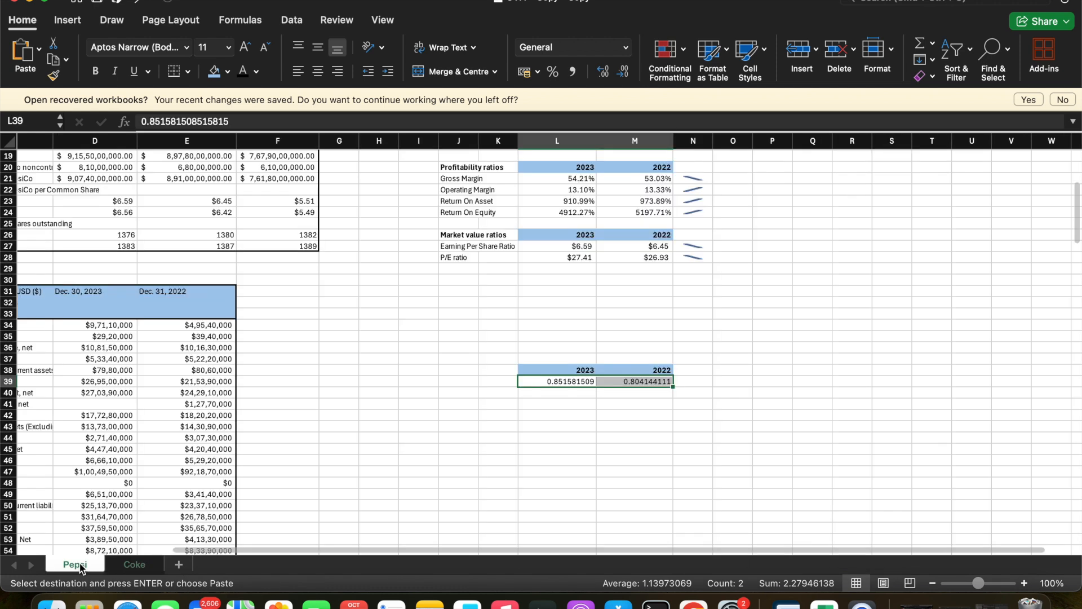
pyautogui.click(565, 394)
pyautogui.press('super+v')
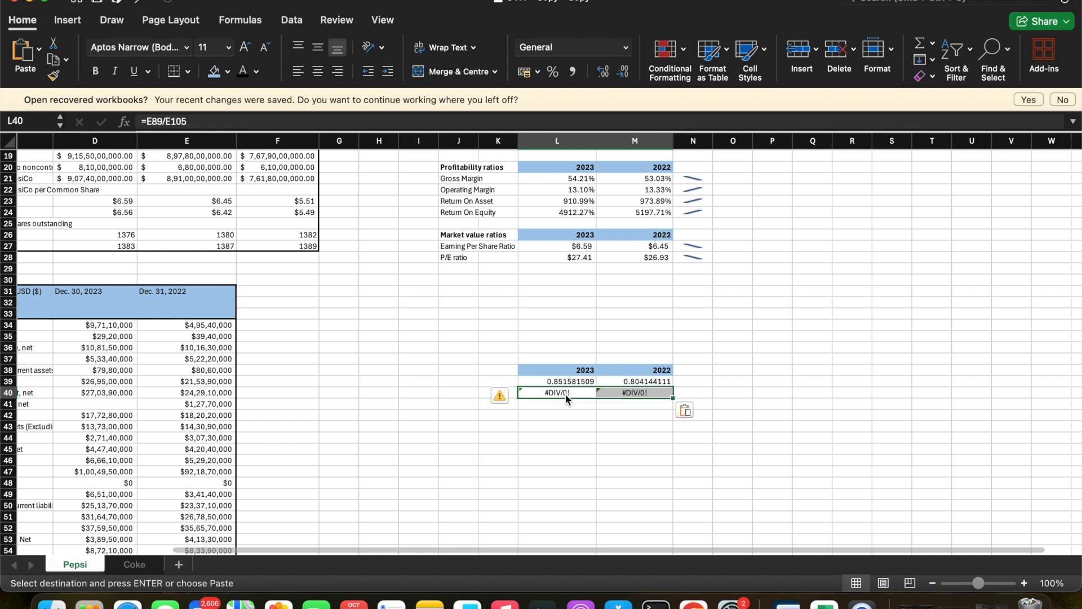
pyautogui.click(690, 412)
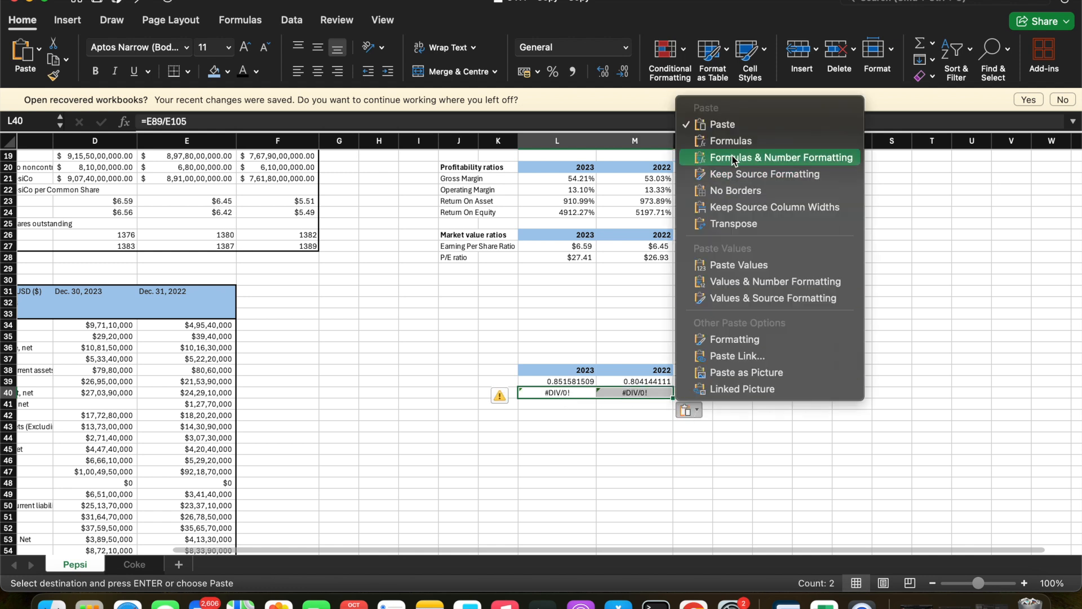
pyautogui.click(736, 265)
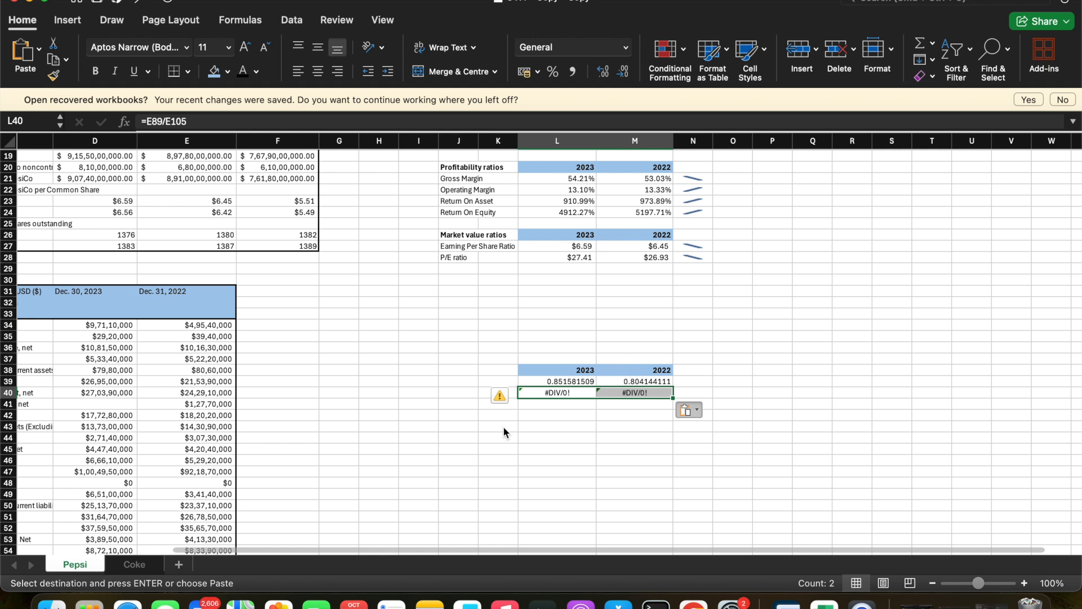
pyautogui.click(550, 401)
# - Label the two current ratio rows by entering Pepsi in K39 and Coke in K40
pyautogui.click(502, 381)
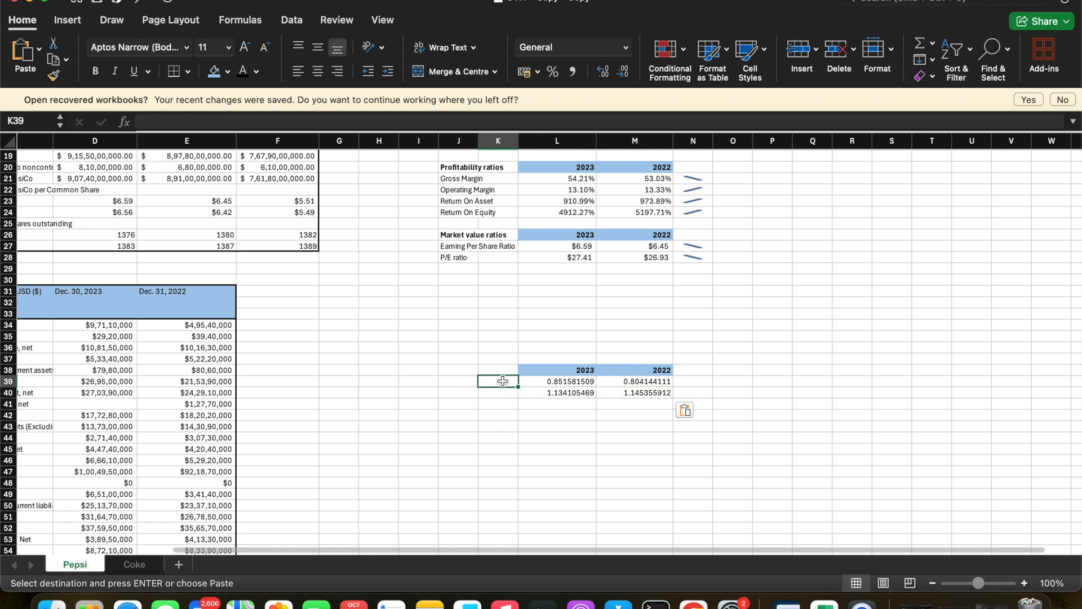
pyautogui.write('Pepsi')
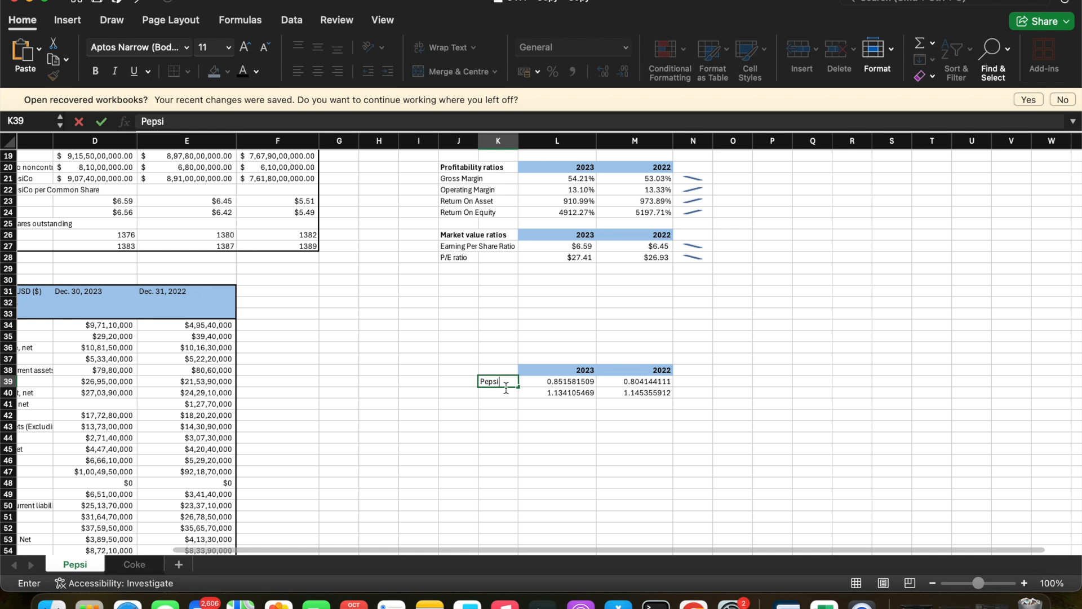
pyautogui.press('Return')
pyautogui.write('Coke')
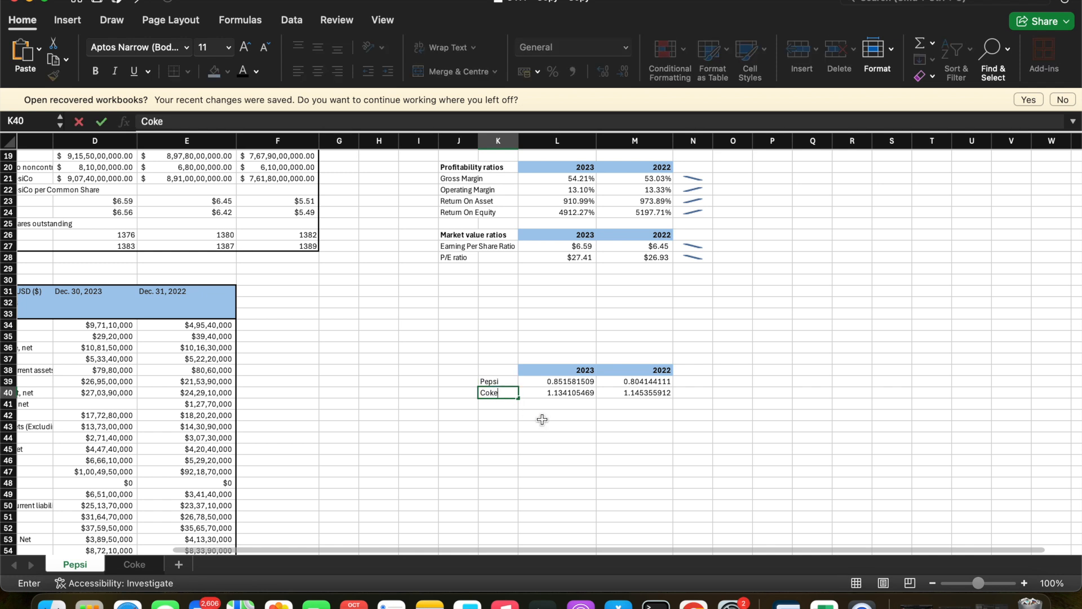
pyautogui.click(542, 421)
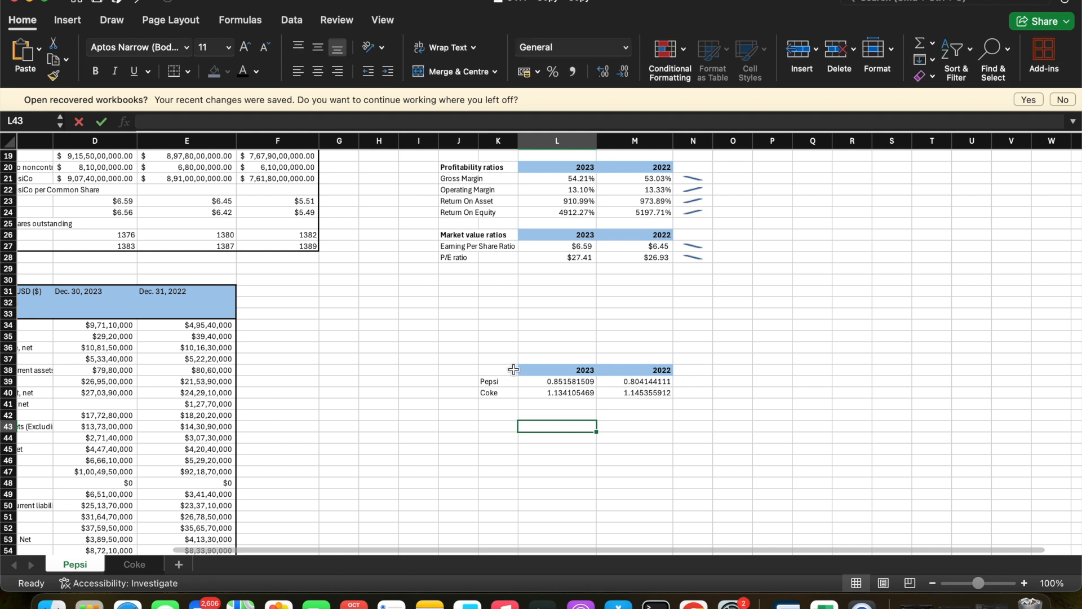
# - Insert a line chart from the Pepsi and Coke current ratio comparison in K38:M40
pyautogui.click(70, 20)
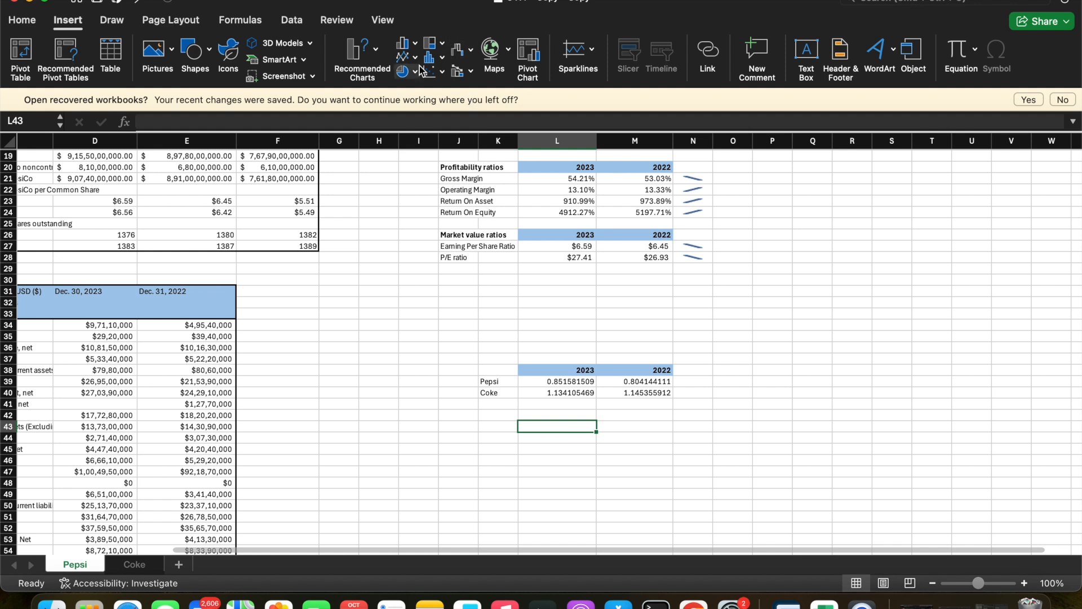
pyautogui.moveTo(498, 364); pyautogui.dragTo(639, 396)
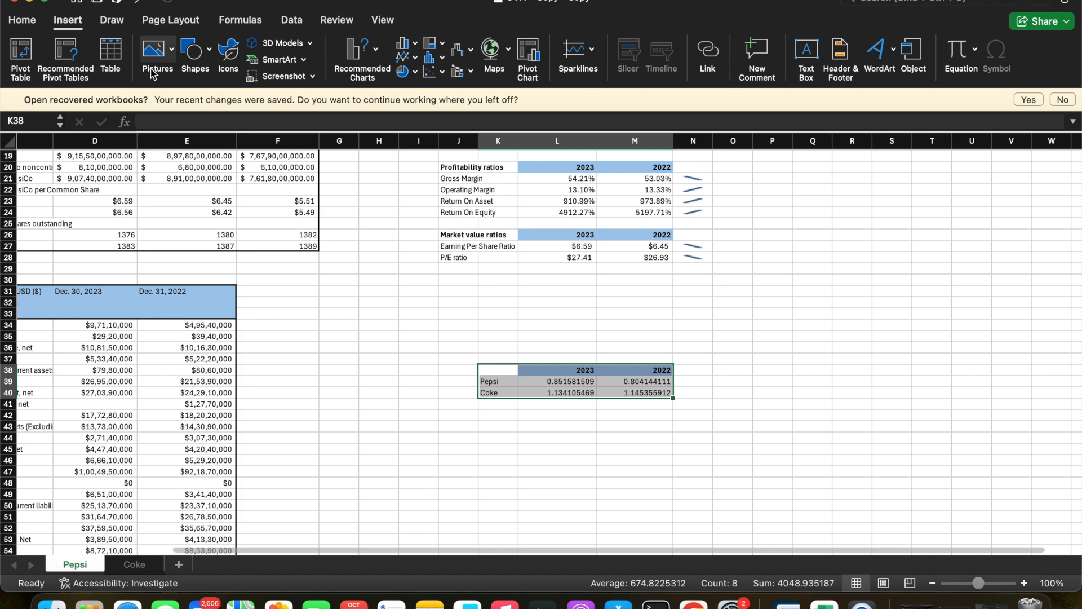
pyautogui.click(415, 57)
pyautogui.click(445, 130)
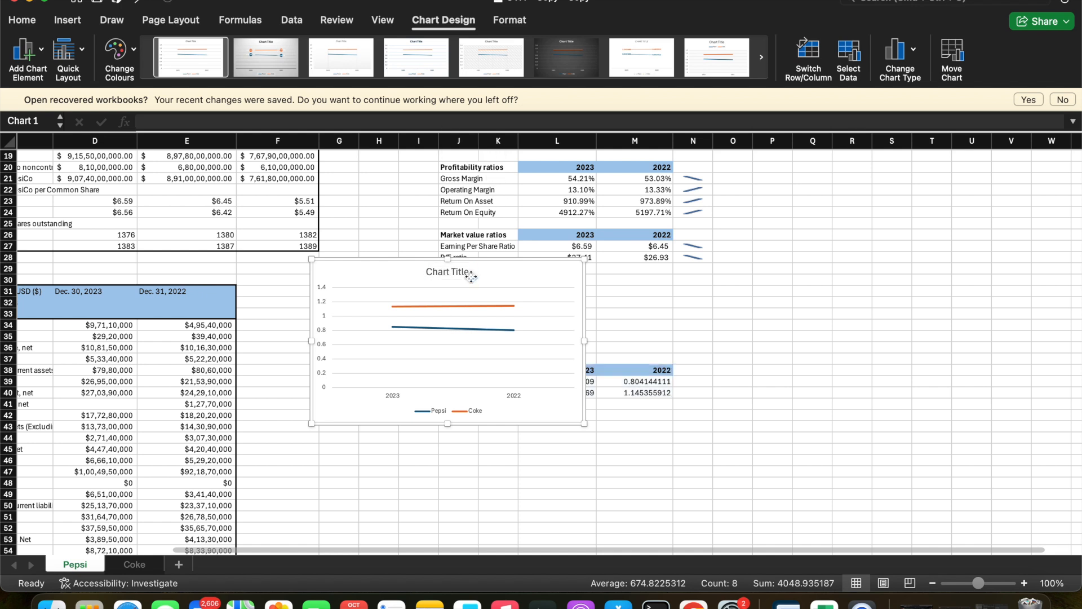
pyautogui.press('Delete')
pyautogui.write('Coke')
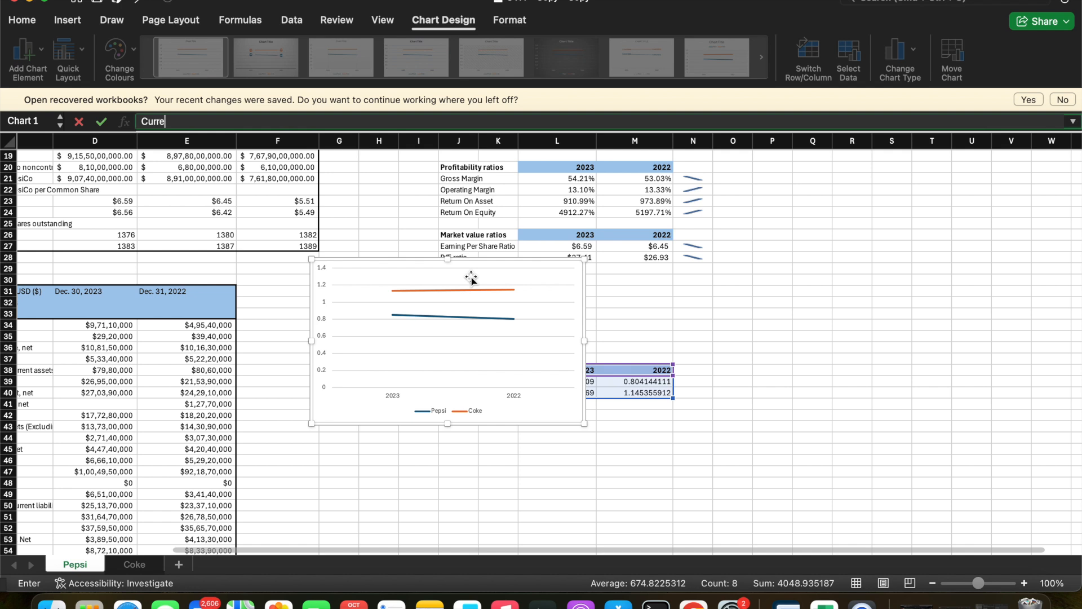
pyautogui.write('R')
pyautogui.scroll(3, 471, 279)
pyautogui.hscroll(-1, 471, 278)
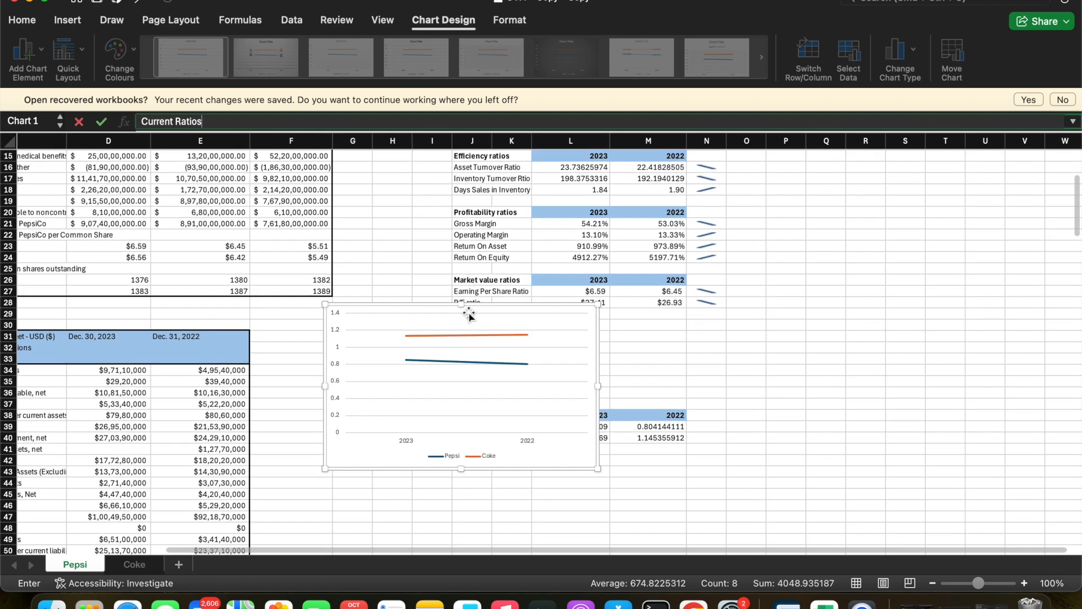
pyautogui.moveTo(463, 305); pyautogui.dragTo(460, 283)
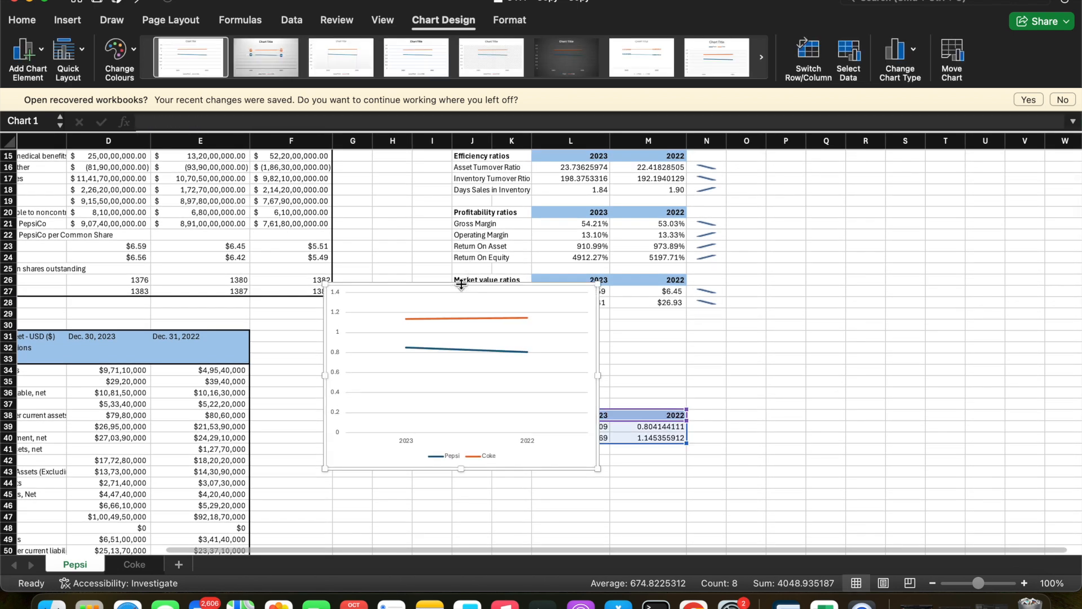
pyautogui.click(135, 2)
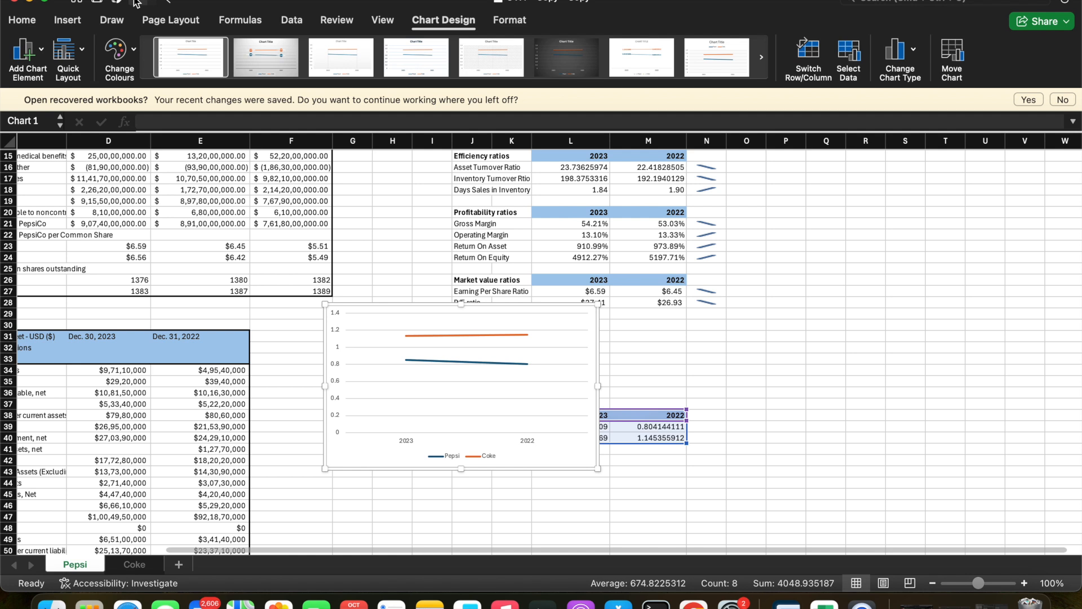
pyautogui.click(135, 2)
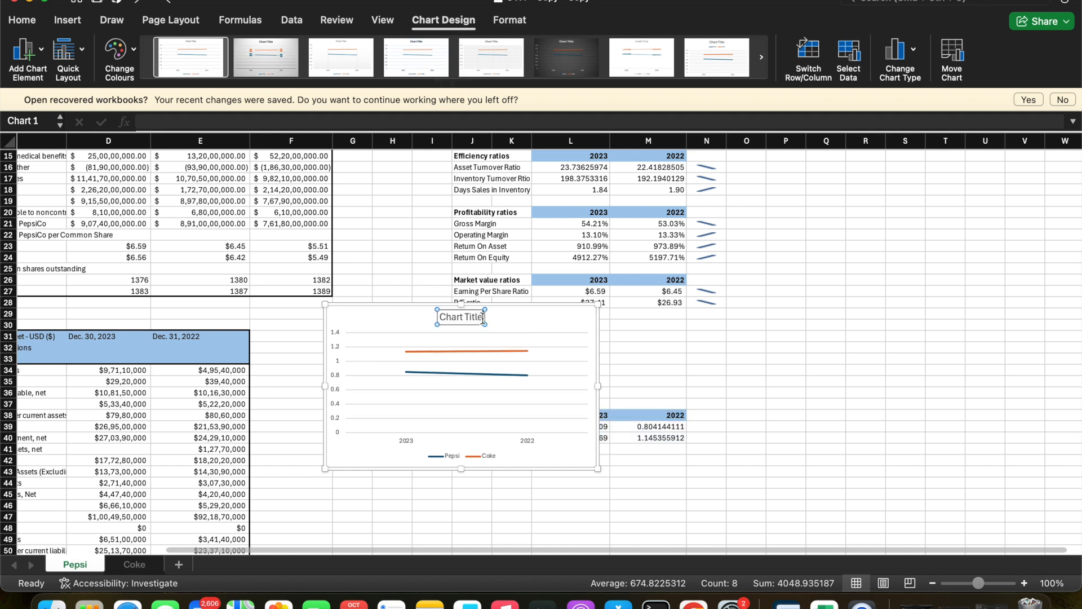
# - Replace the placeholder title of the Pepsi and Coke line chart with "Current ratio"
pyautogui.press('BackSpace')
pyautogui.press('BackSpace')
pyautogui.press('BackSpace')
pyautogui.press('BackSpace')
pyautogui.press('BackSpace')
pyautogui.press('BackSpace')
pyautogui.press('BackSpace')
pyautogui.press('BackSpace')
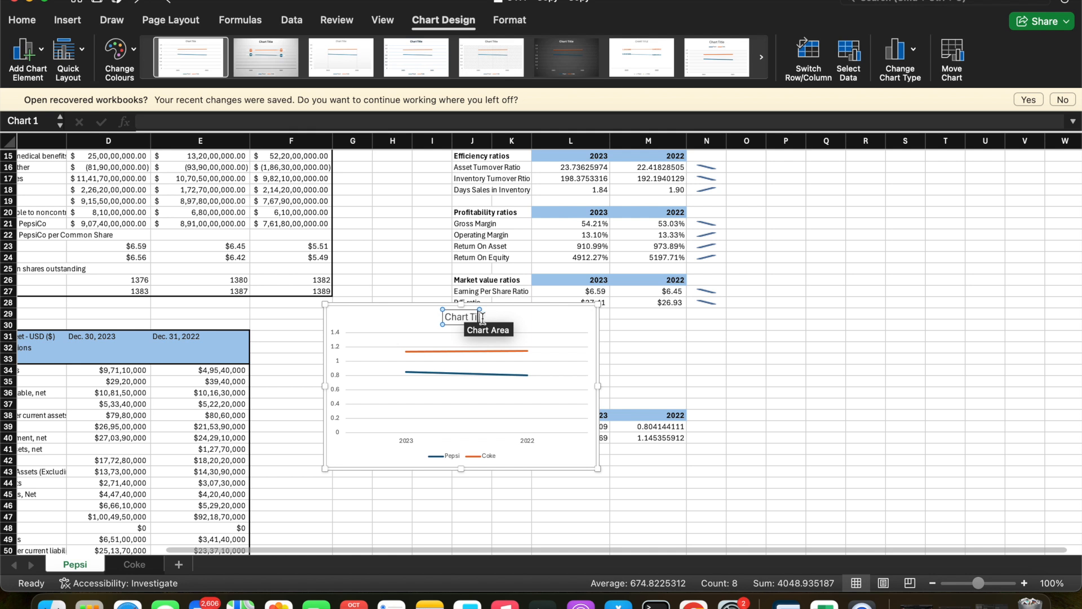
pyautogui.press('BackSpace')
pyautogui.press('BackSpace')
pyautogui.press('BackSpace')
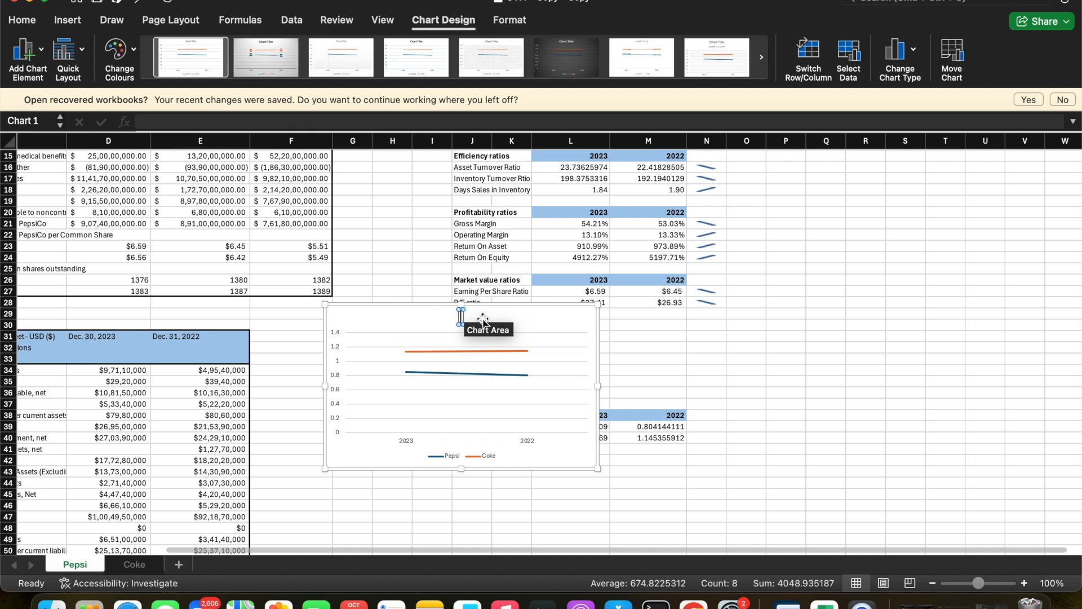
pyautogui.write('Current ra')
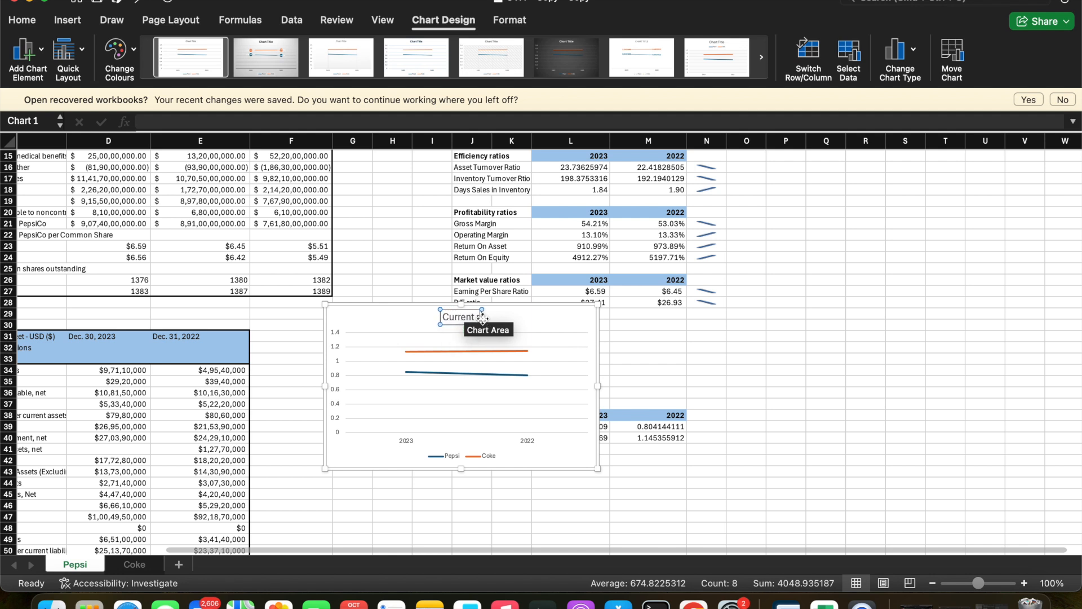
pyautogui.write('tio')
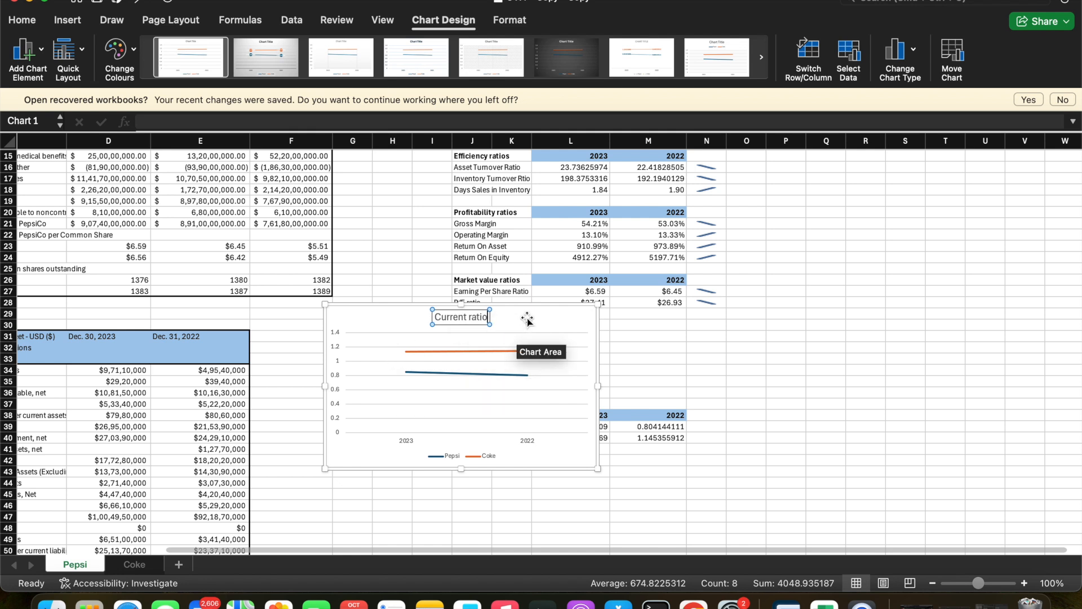
# - Try out the chart styles on the Current ratio chart and settle on the dark grey one, with data labels on both lines
pyautogui.click(279, 72)
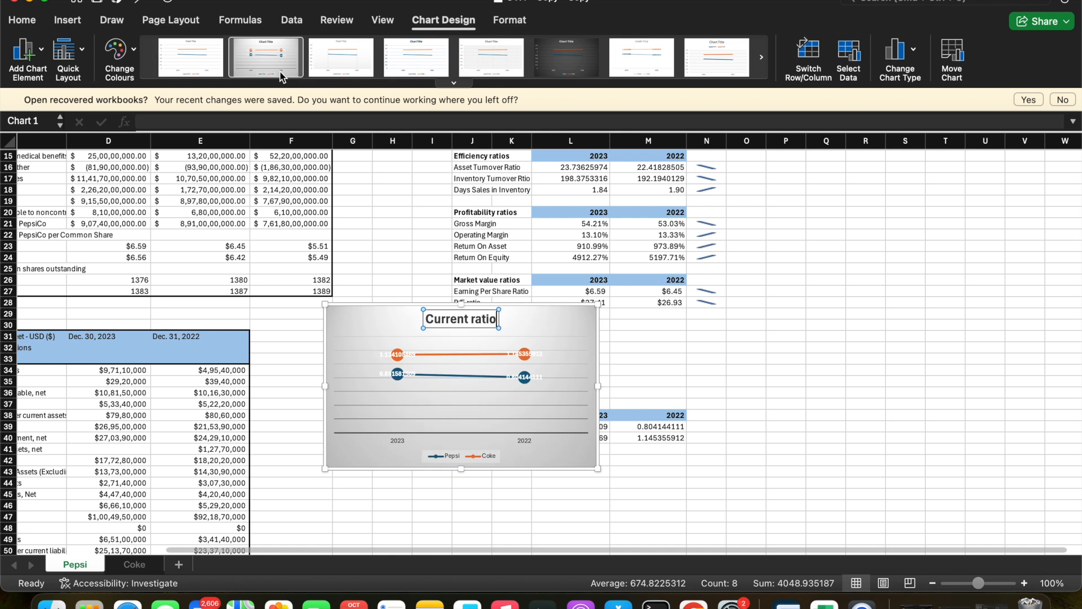
pyautogui.click(339, 64)
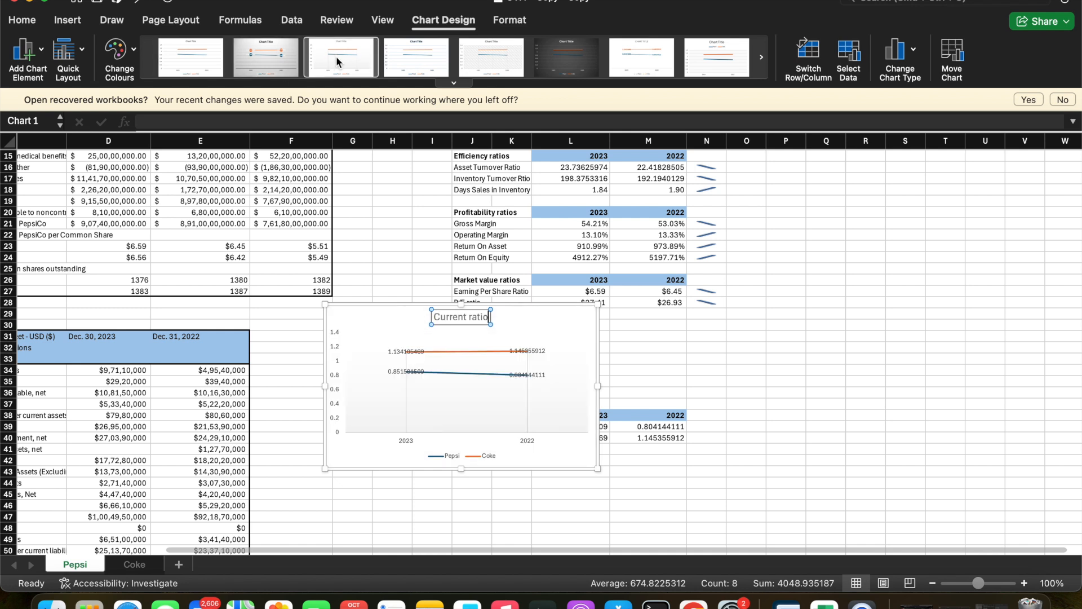
pyautogui.click(408, 55)
pyautogui.click(479, 56)
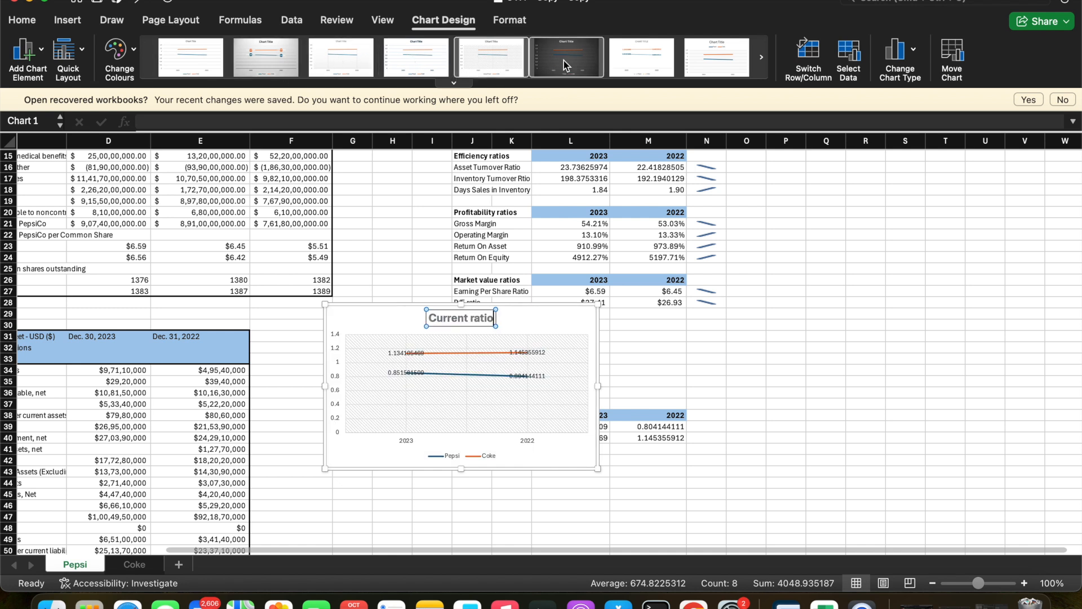
pyautogui.click(650, 56)
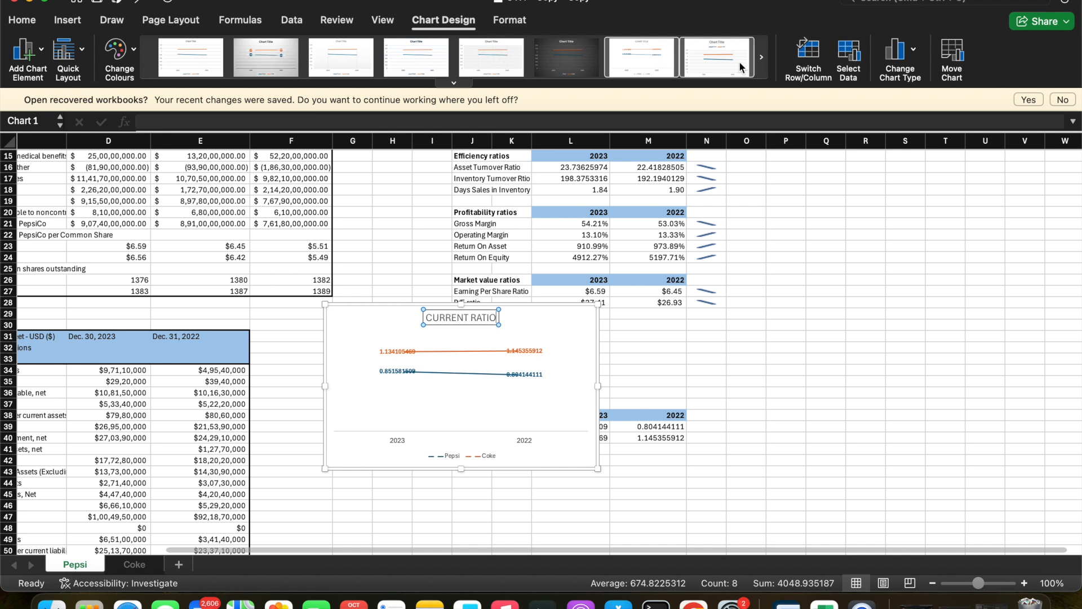
pyautogui.click(761, 57)
pyautogui.click(698, 72)
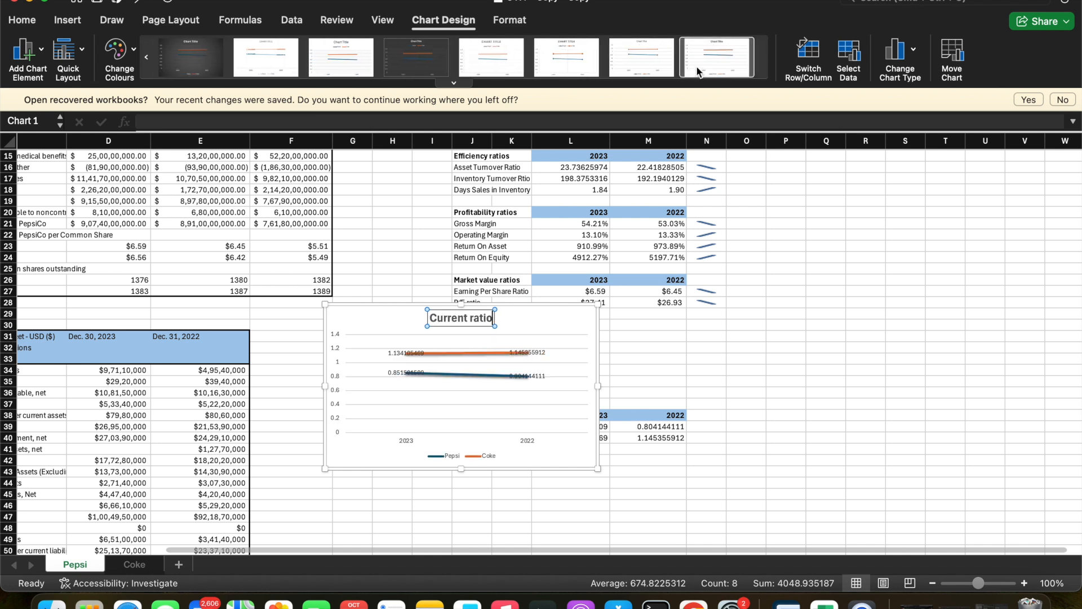
pyautogui.click(630, 55)
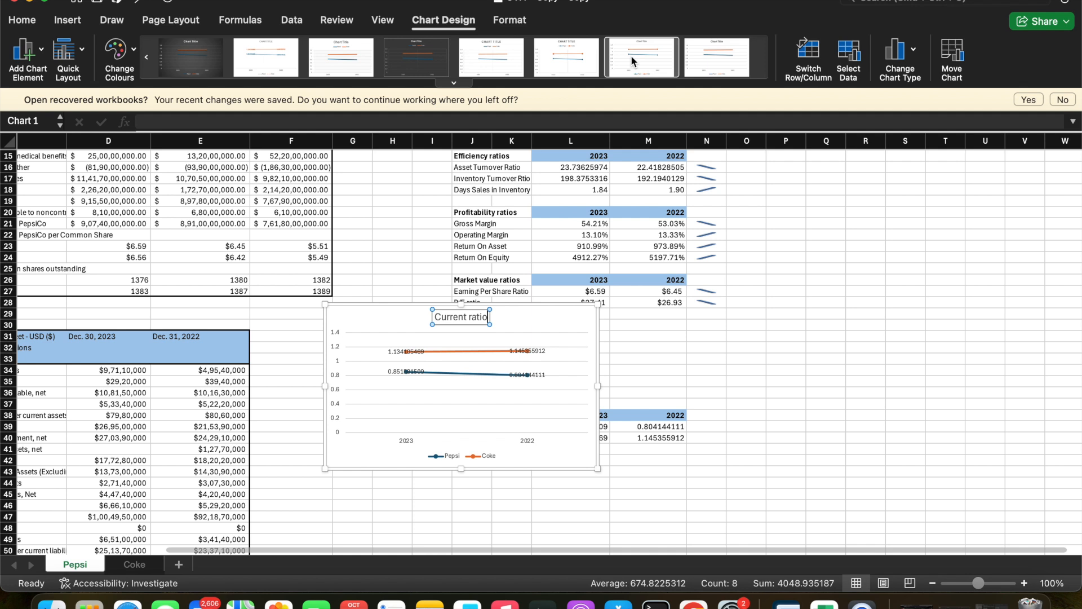
pyautogui.click(557, 56)
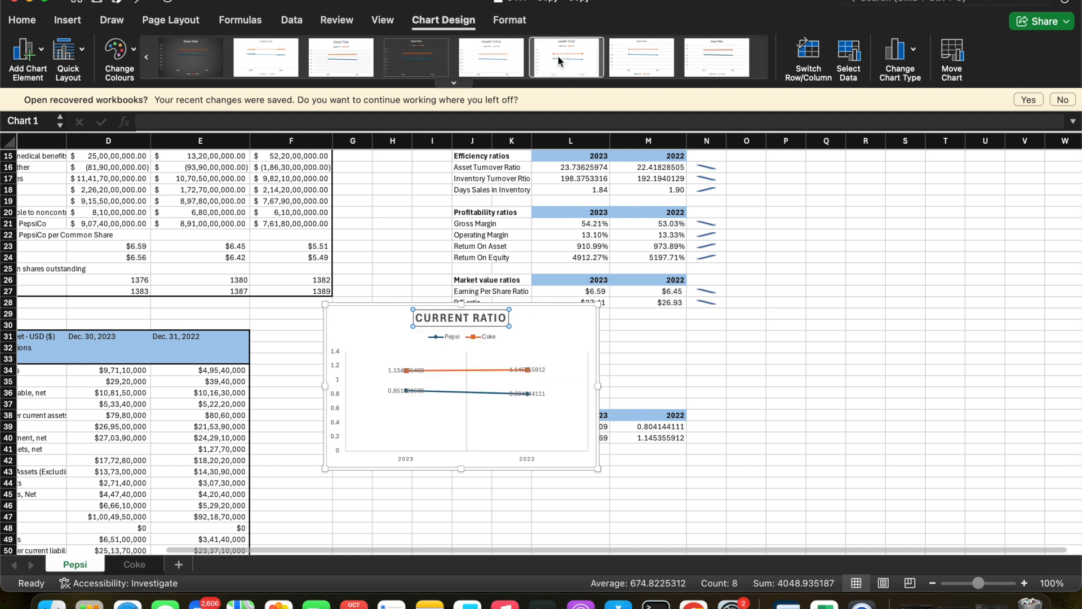
pyautogui.click(519, 60)
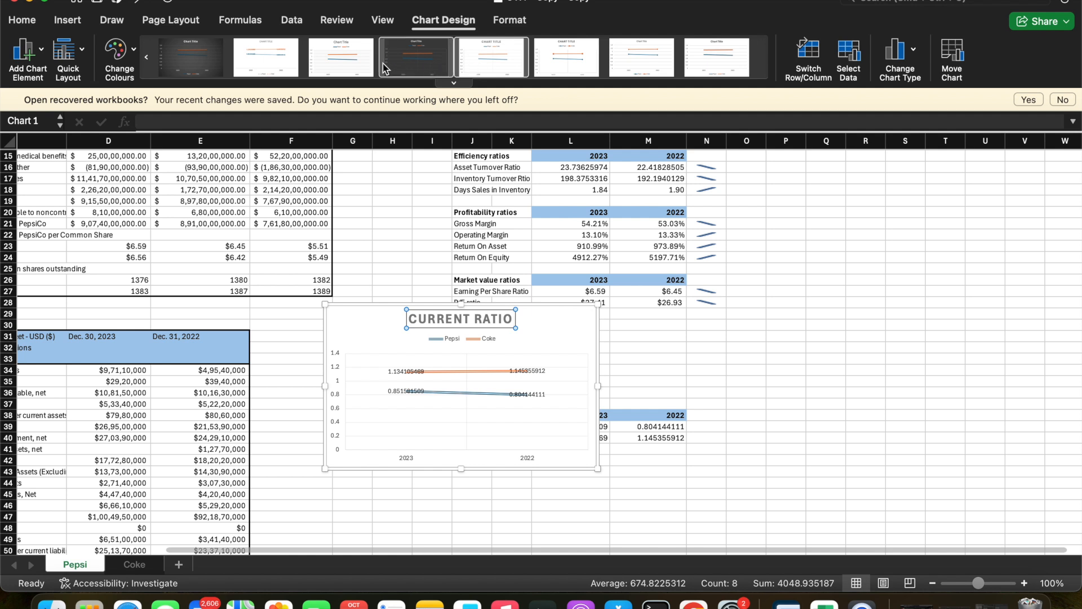
pyautogui.click(269, 65)
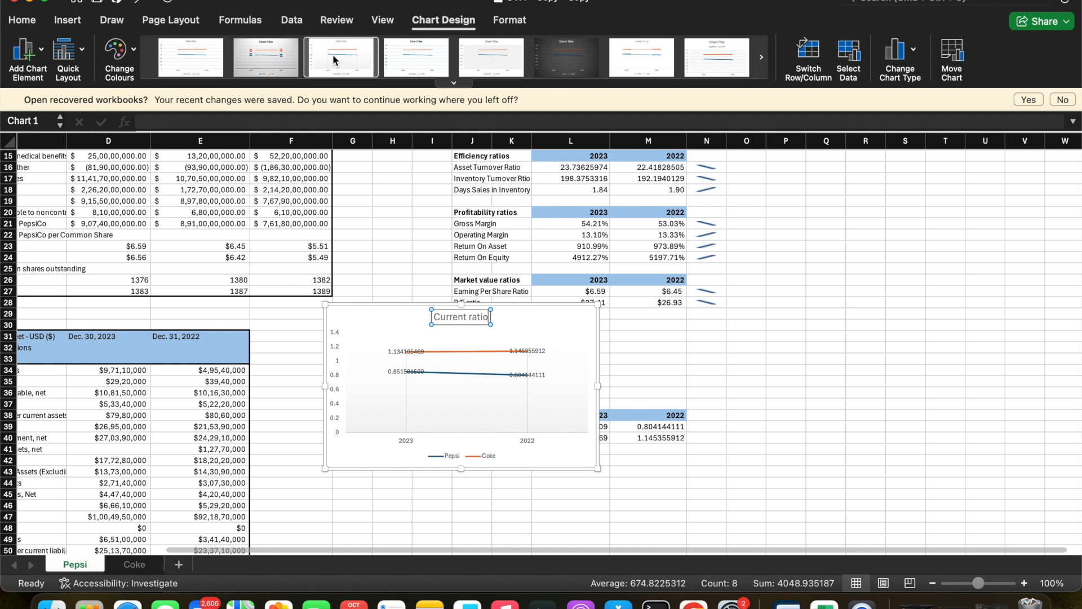
pyautogui.click(283, 59)
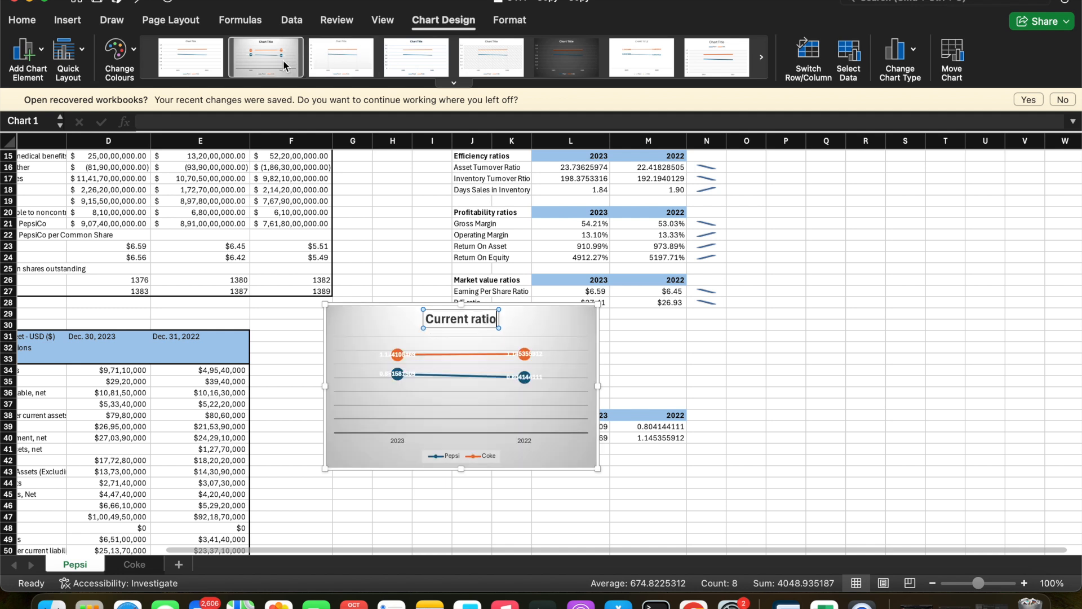
pyautogui.click(194, 65)
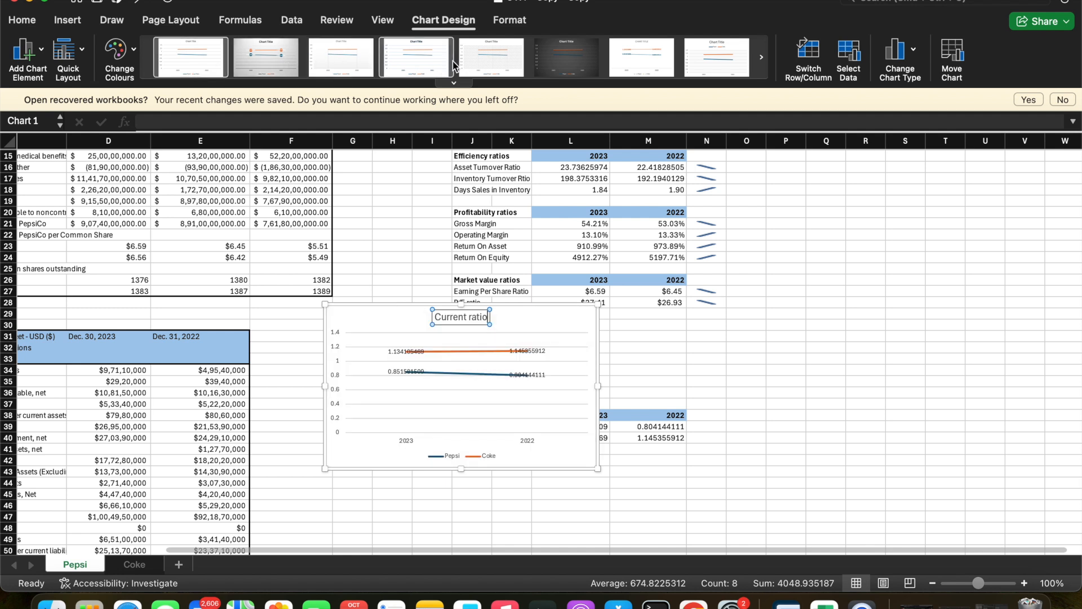
pyautogui.click(697, 60)
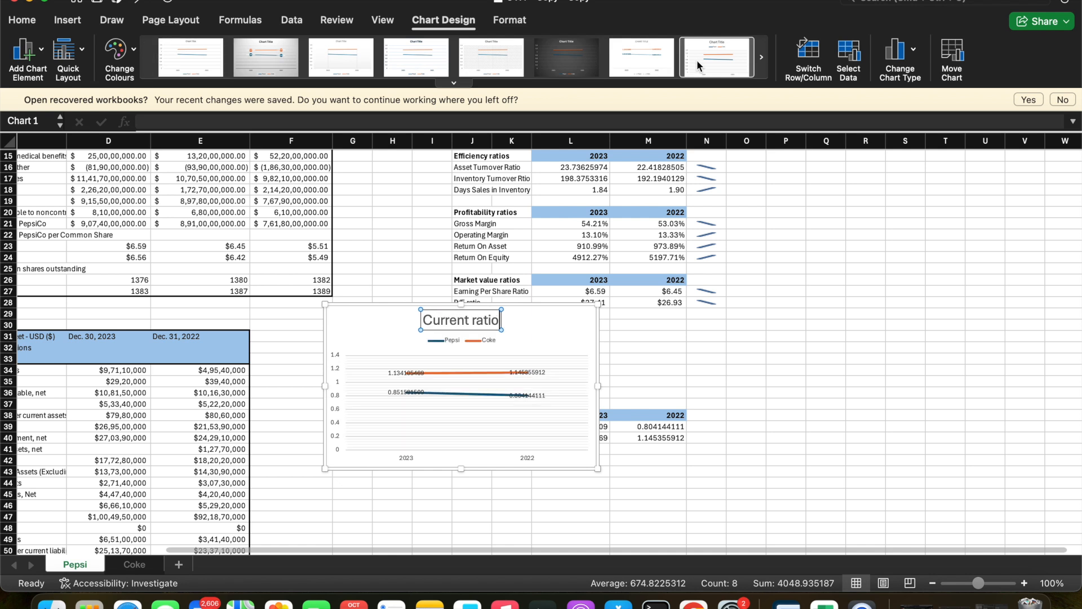
pyautogui.click(653, 63)
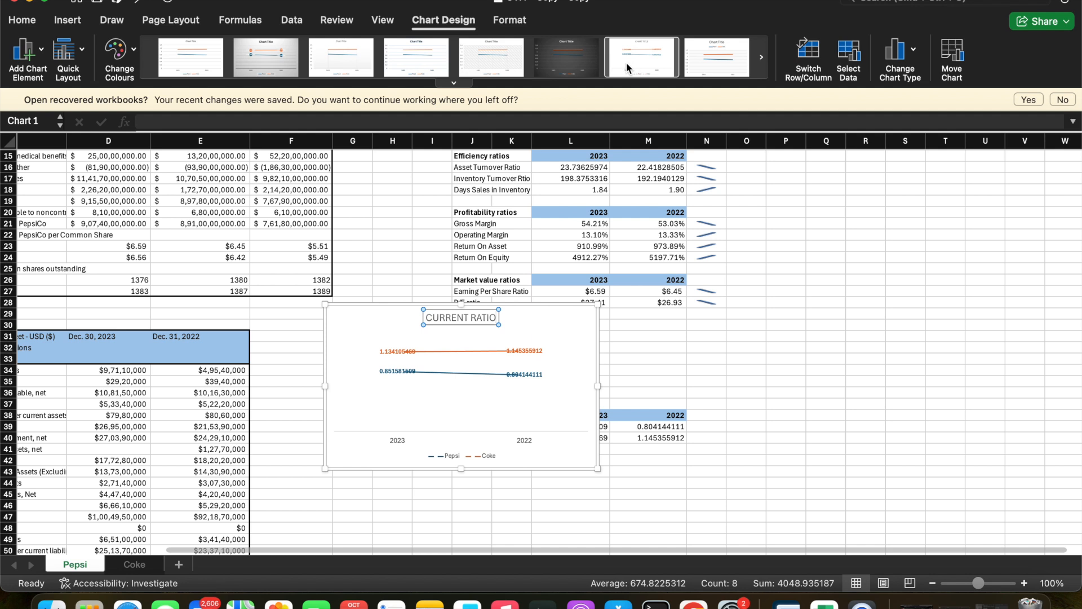
pyautogui.click(577, 65)
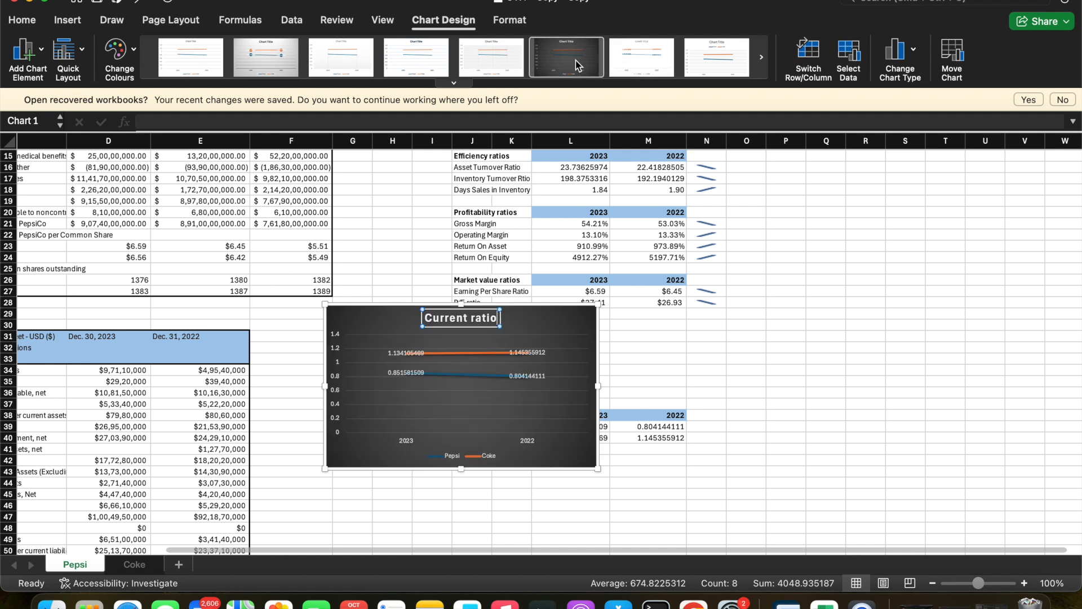
# - Move the Current ratio chart into the empty area beside the ratio tables, over about O22:U36
pyautogui.click(563, 320)
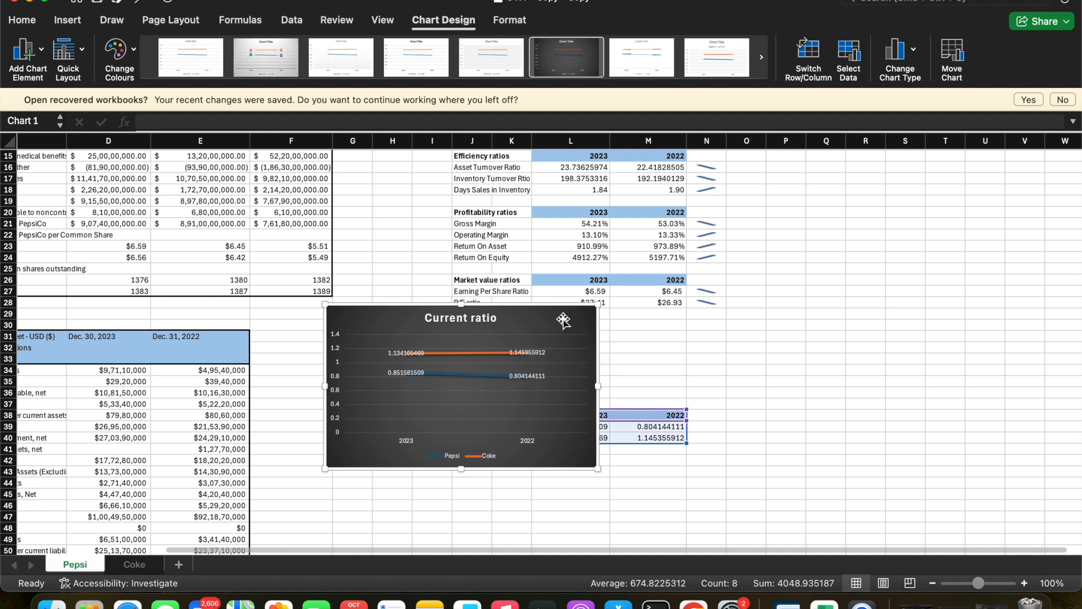
pyautogui.moveTo(535, 324); pyautogui.dragTo(927, 253)
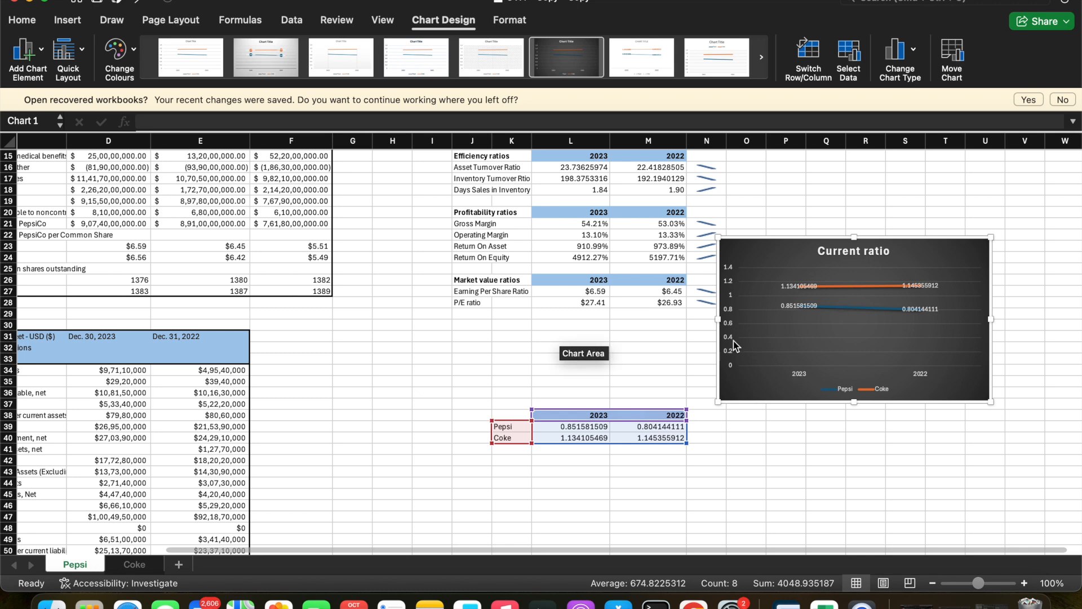
pyautogui.scroll(1, 656, 365)
pyautogui.scroll(6, 656, 364)
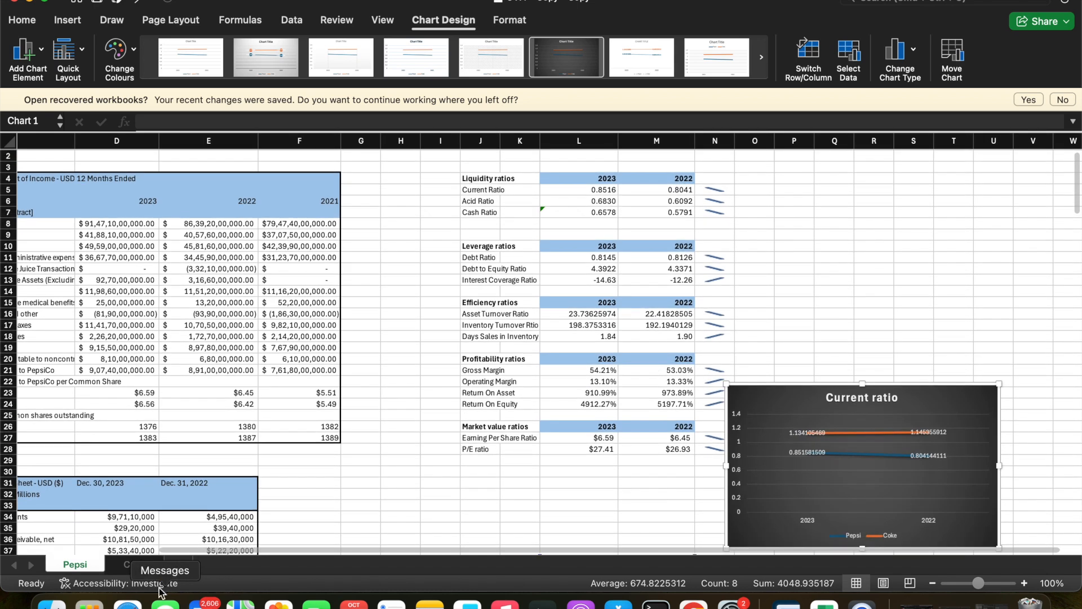
# - Visit the Coke sheet briefly, return to the Pepsi sheet, and copy the Current ratio chart
pyautogui.click(135, 564)
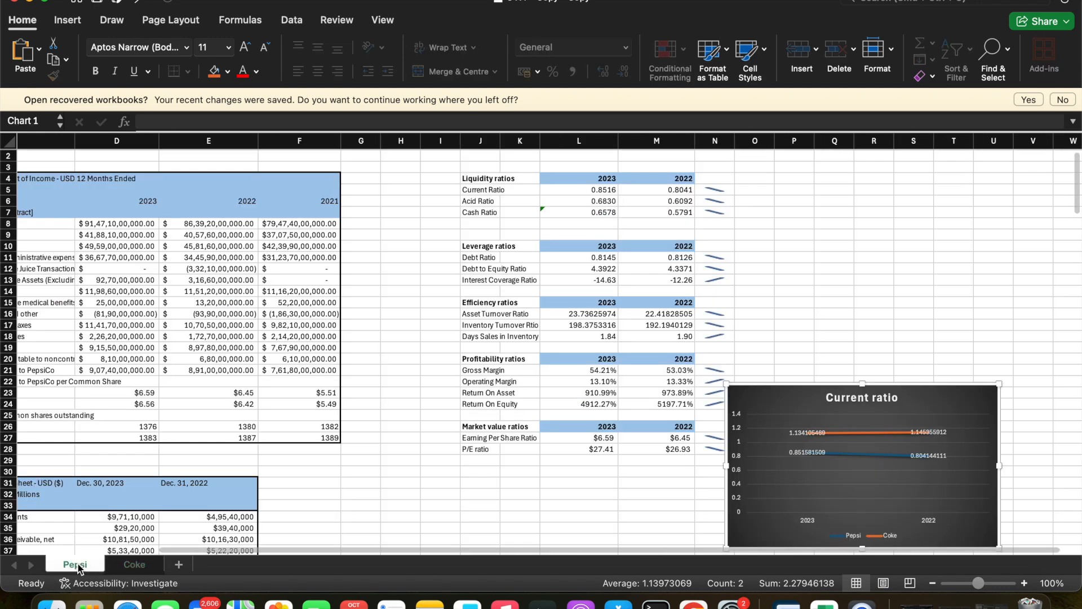
pyautogui.click(75, 564)
pyautogui.rightClick(773, 399)
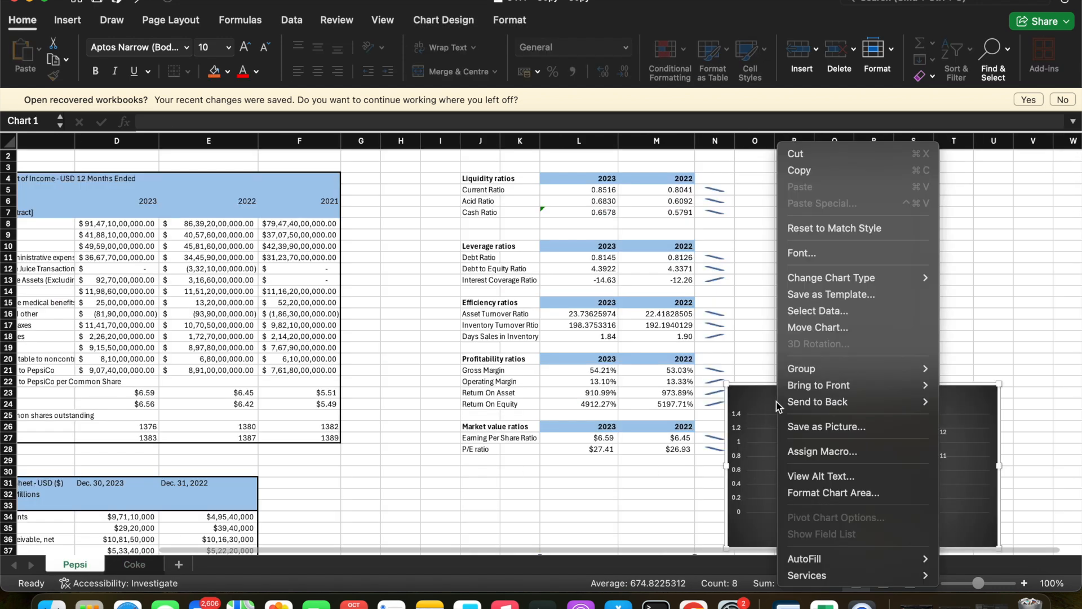
pyautogui.click(823, 172)
# - Raise and enlarge the Current ratio chart to cover about L8:U25, and capture a screenshot of just the chart
pyautogui.moveTo(788, 399); pyautogui.dragTo(782, 272)
pyautogui.moveTo(722, 257); pyautogui.dragTo(599, 220)
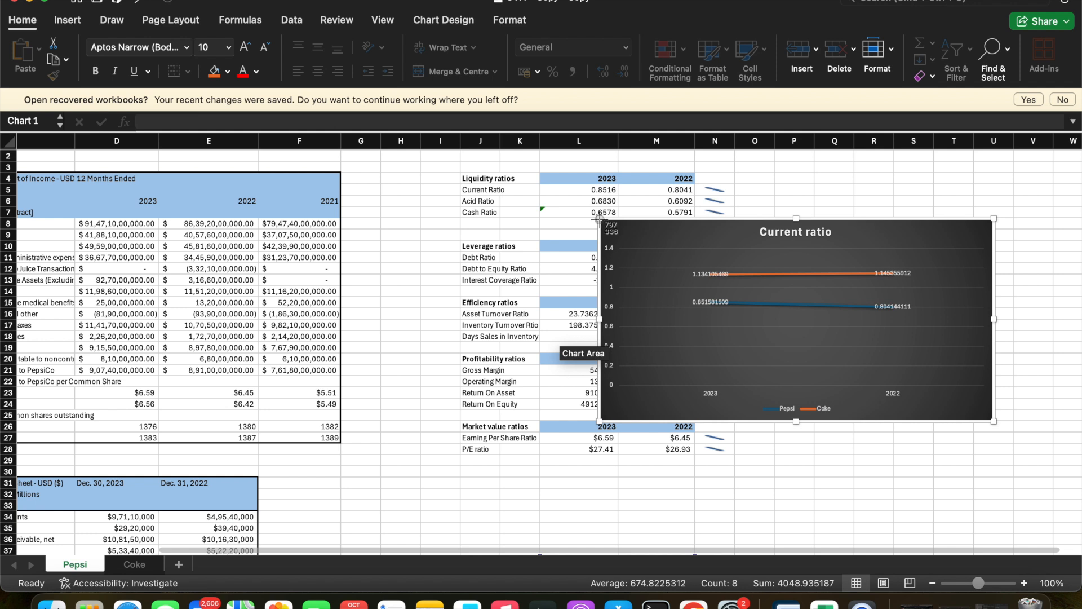
pyautogui.press('super+shift+4')
pyautogui.moveTo(600, 219); pyautogui.dragTo(994, 421)
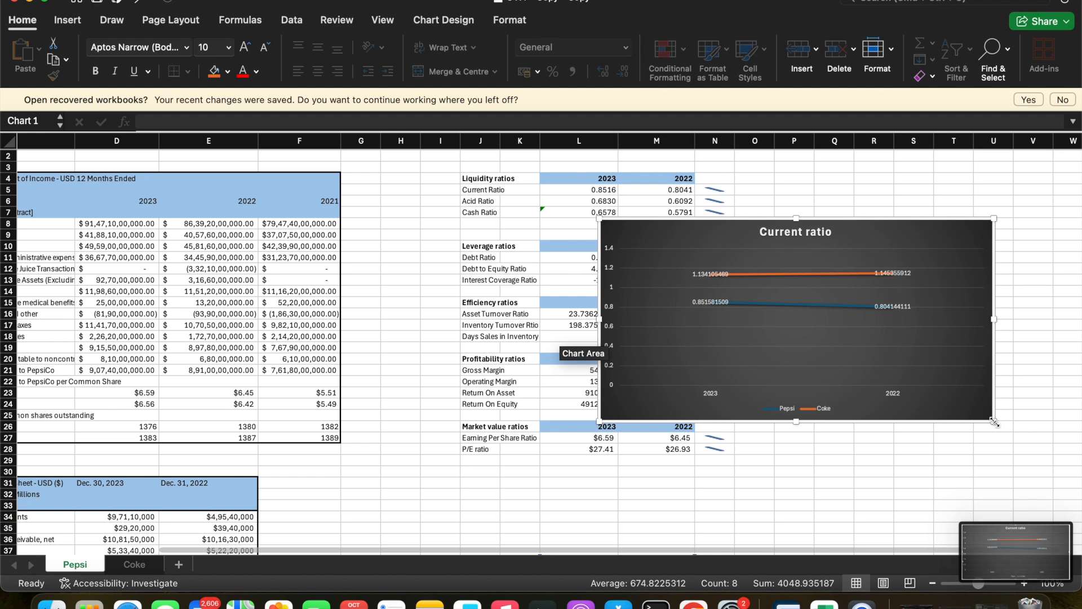
# - Place the captured chart image on the Pepsi sheet from around R31, and move the original chart over about E12:L29
pyautogui.moveTo(991, 541); pyautogui.dragTo(848, 472)
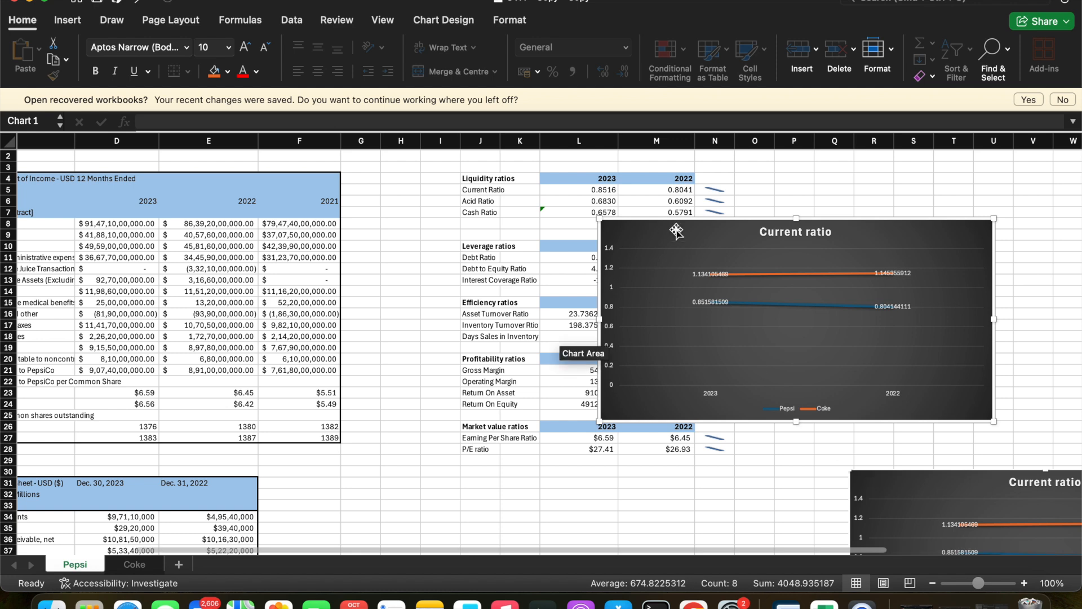
pyautogui.moveTo(676, 230); pyautogui.dragTo(141, 243)
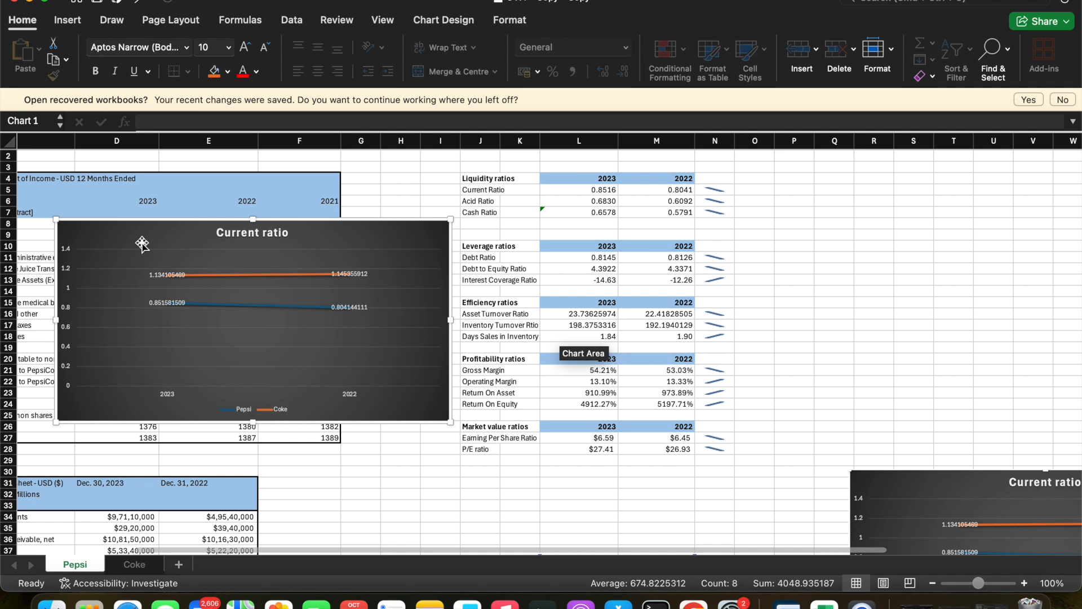
pyautogui.moveTo(142, 243); pyautogui.dragTo(246, 284)
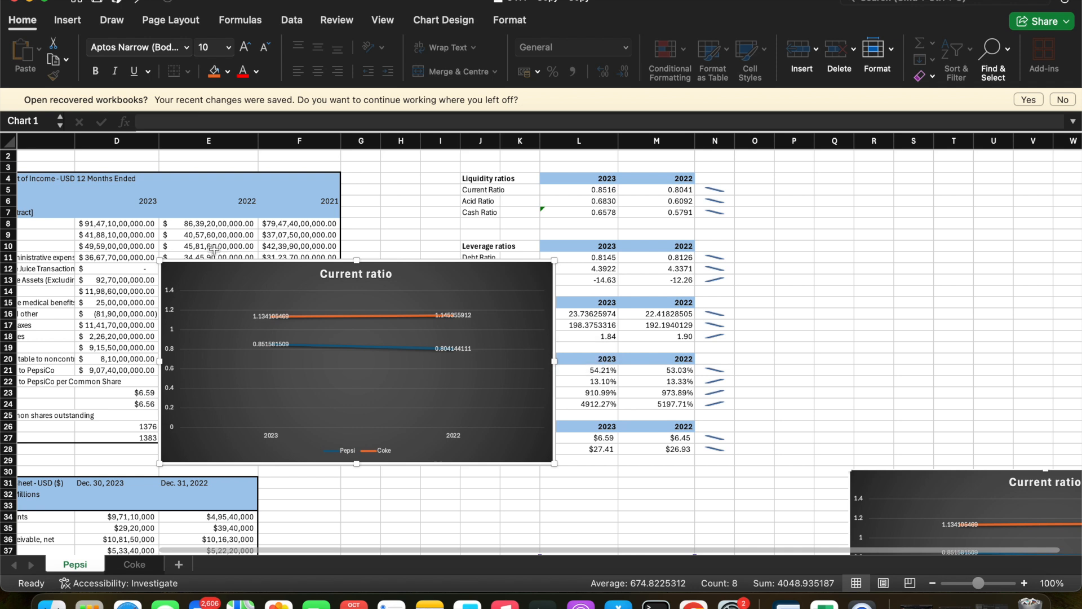